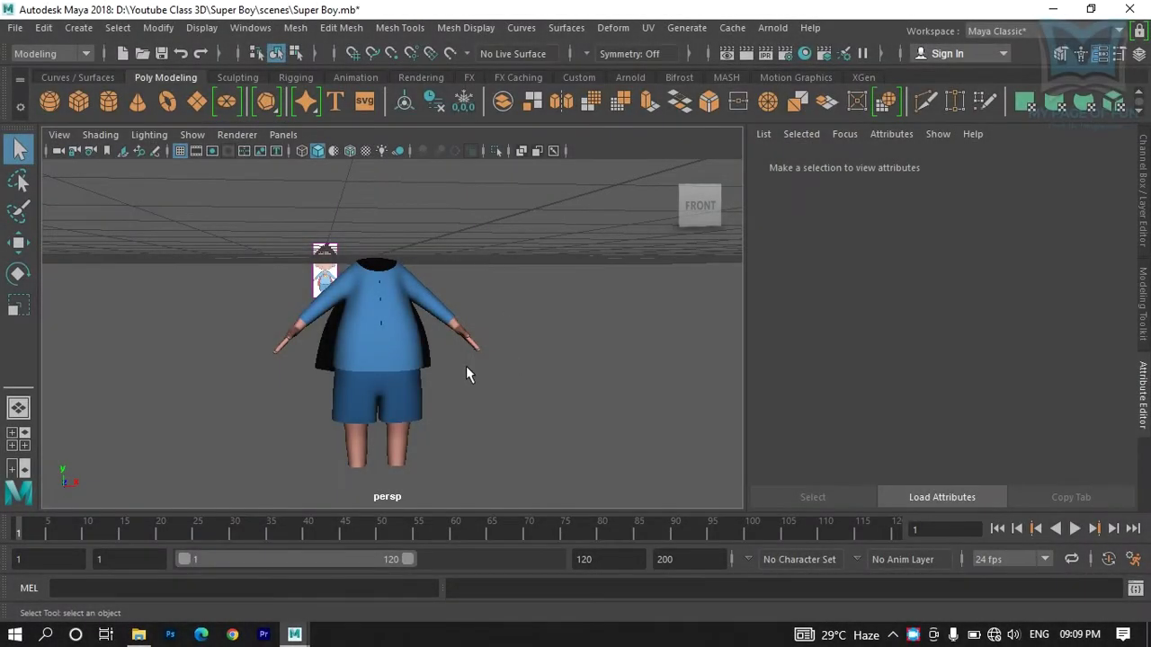
# Step: Examine the headless character model from several angles, and inspect the head and face in the front reference image
pyautogui.keyDown('alt'); pyautogui.moveTo(409, 408); pyautogui.dragTo(355, 422); pyautogui.keyUp('alt')
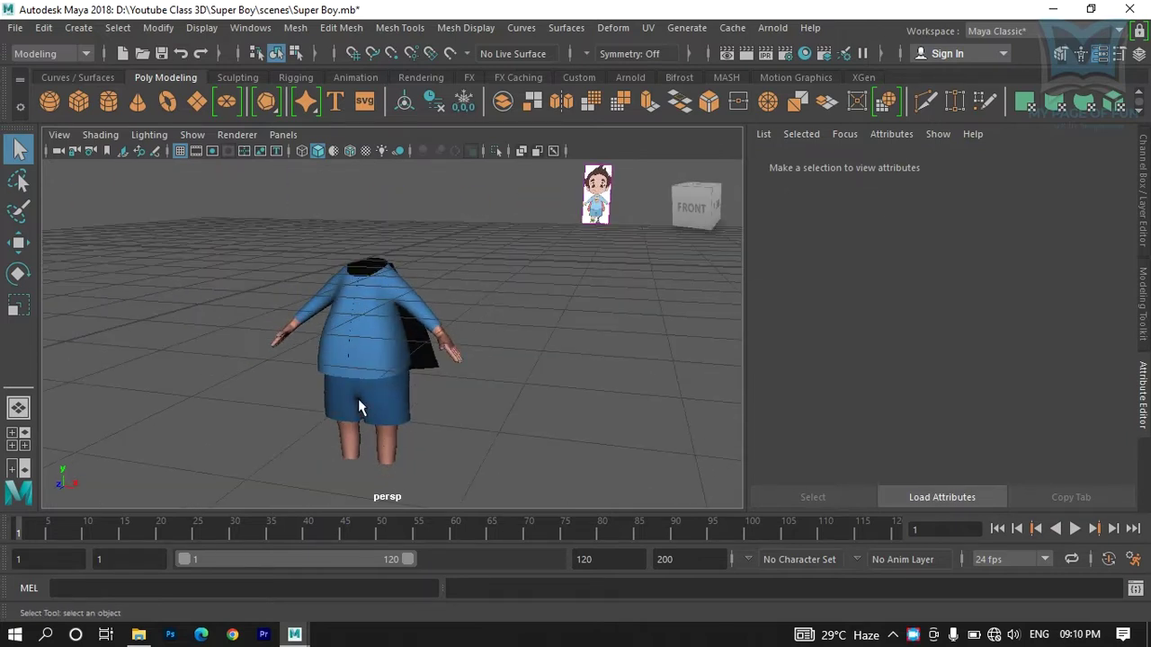
pyautogui.moveTo(398, 382)
pyautogui.keyDown('alt'); pyautogui.mouseDown()
pyautogui.moveTo(388, 245)
pyautogui.moveTo(375, 393)
pyautogui.moveTo(331, 404)
pyautogui.moveTo(404, 403)
pyautogui.mouseUp(); pyautogui.keyUp('alt')
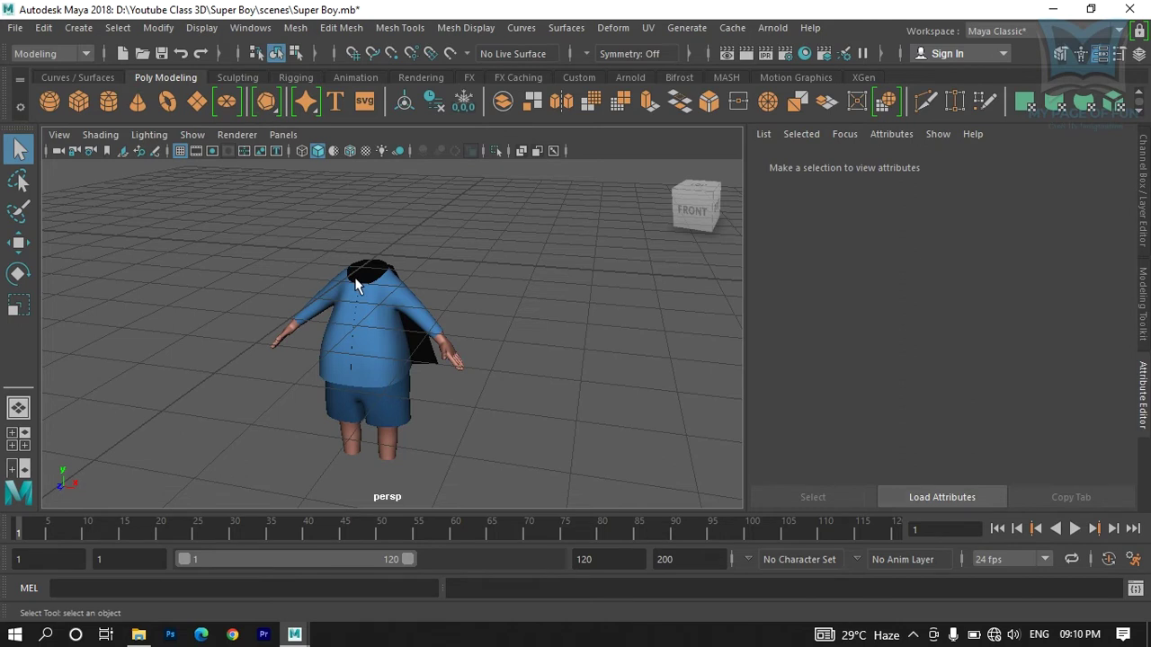
pyautogui.keyDown('alt'); pyautogui.moveTo(382, 267); pyautogui.dragTo(403, 333); pyautogui.keyUp('alt')
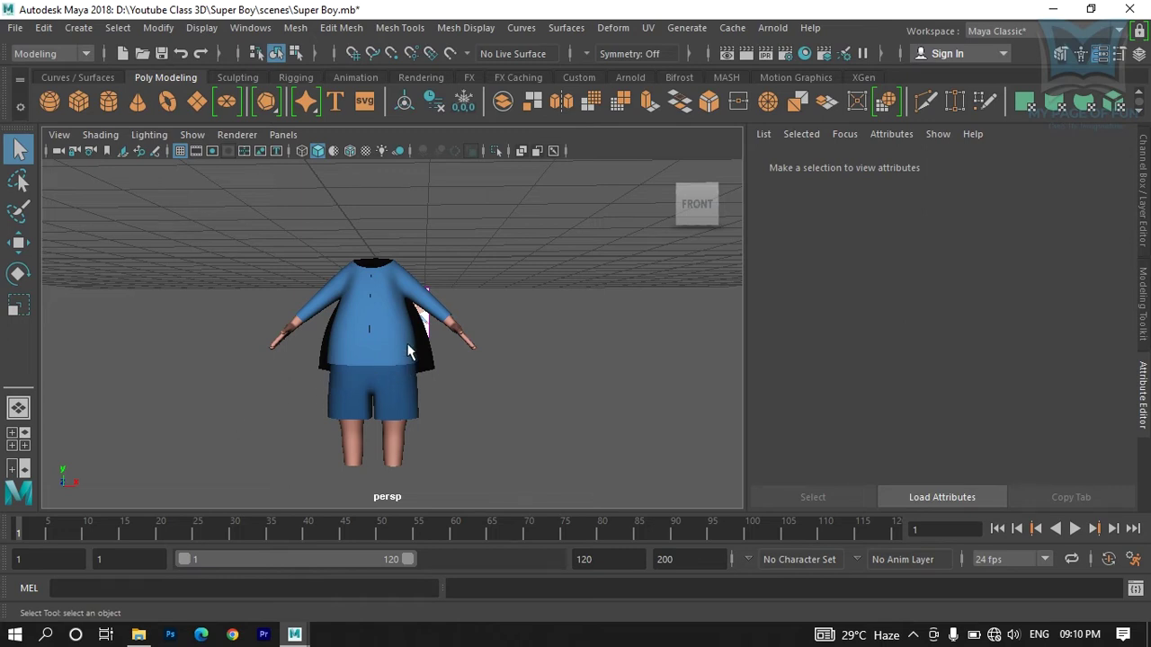
pyautogui.press('space')
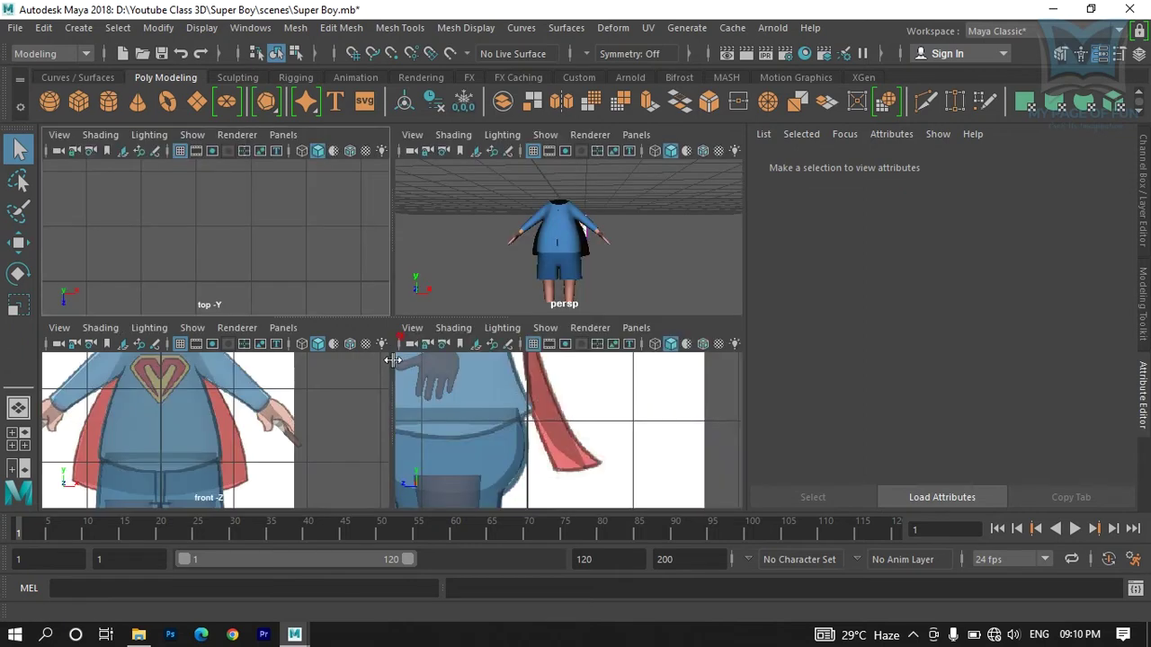
pyautogui.press('space')
pyautogui.keyDown('alt'); pyautogui.moveTo(252, 333); pyautogui.dragTo(279, 474, button='middle'); pyautogui.keyUp('alt')
pyautogui.keyDown('alt'); pyautogui.moveTo(286, 337); pyautogui.dragTo(310, 454, button='middle'); pyautogui.keyUp('alt')
pyautogui.scroll(-5, 288, 353)
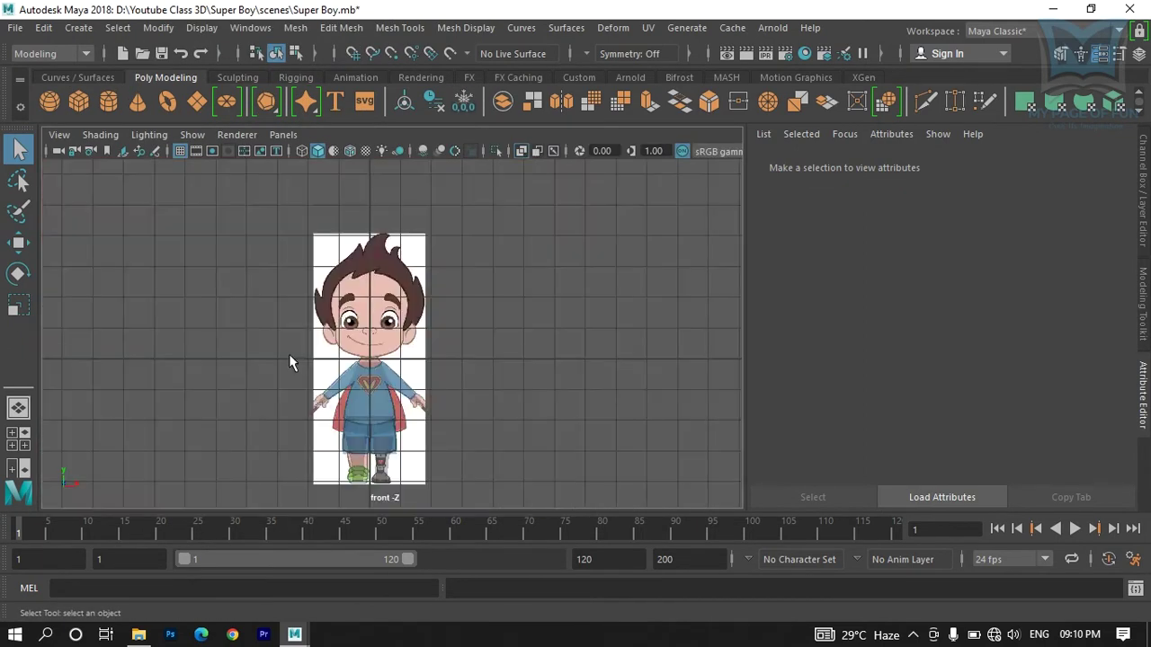
pyautogui.scroll(2, 375, 342)
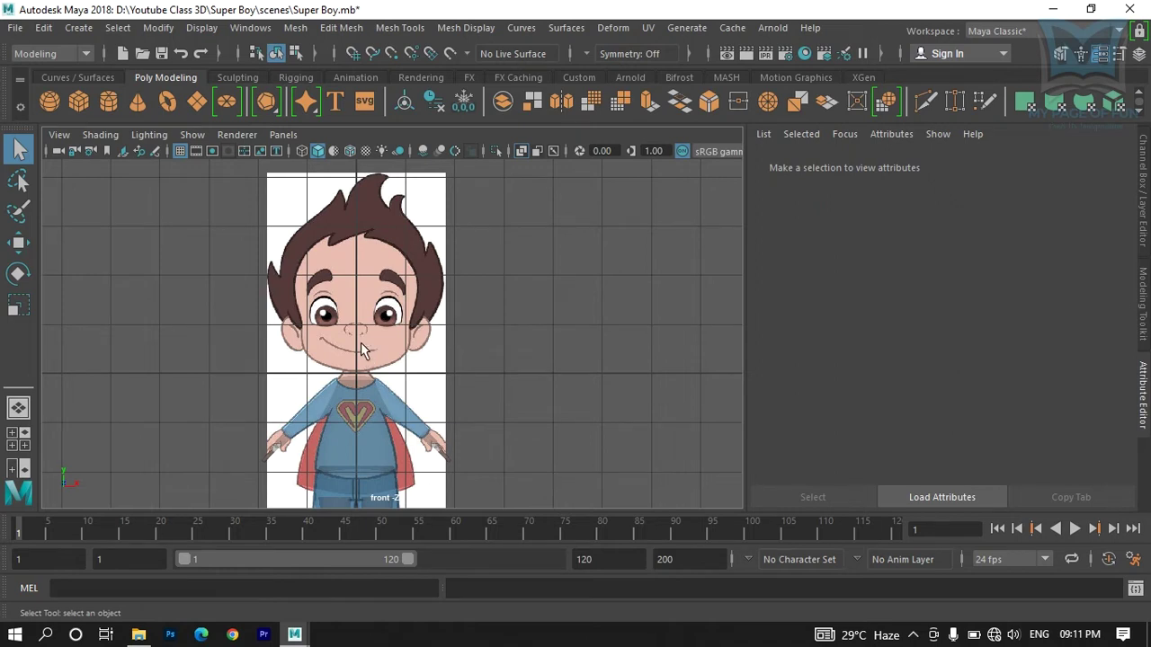
pyautogui.scroll(2, 361, 348)
pyautogui.scroll(3, 362, 352)
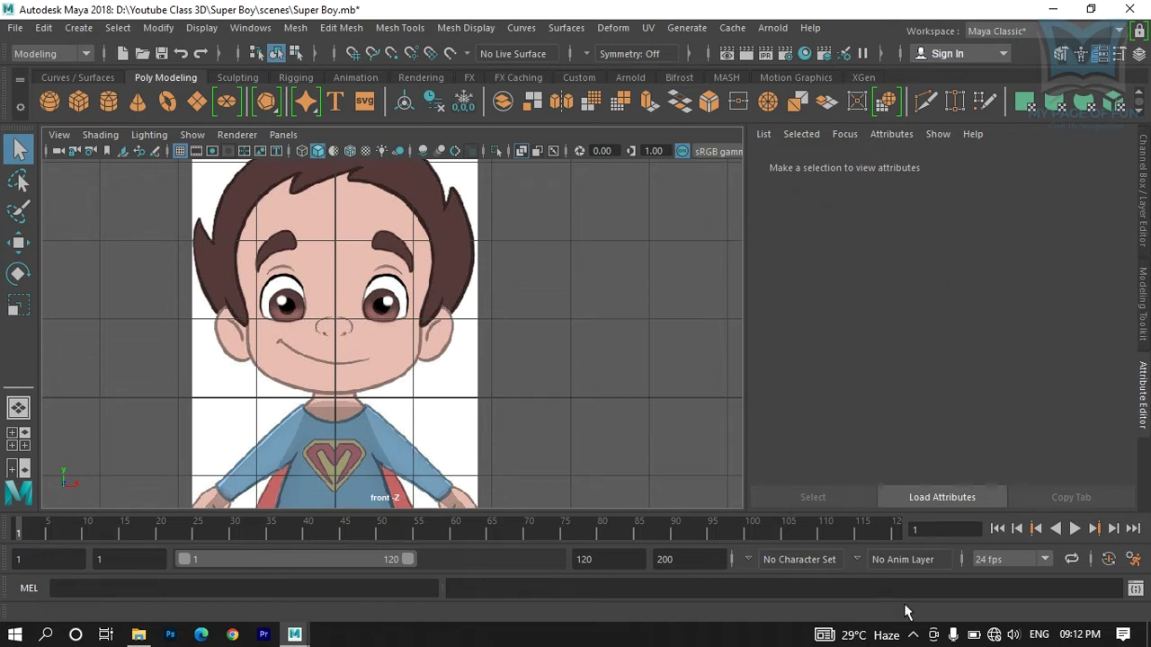
pyautogui.click(913, 635)
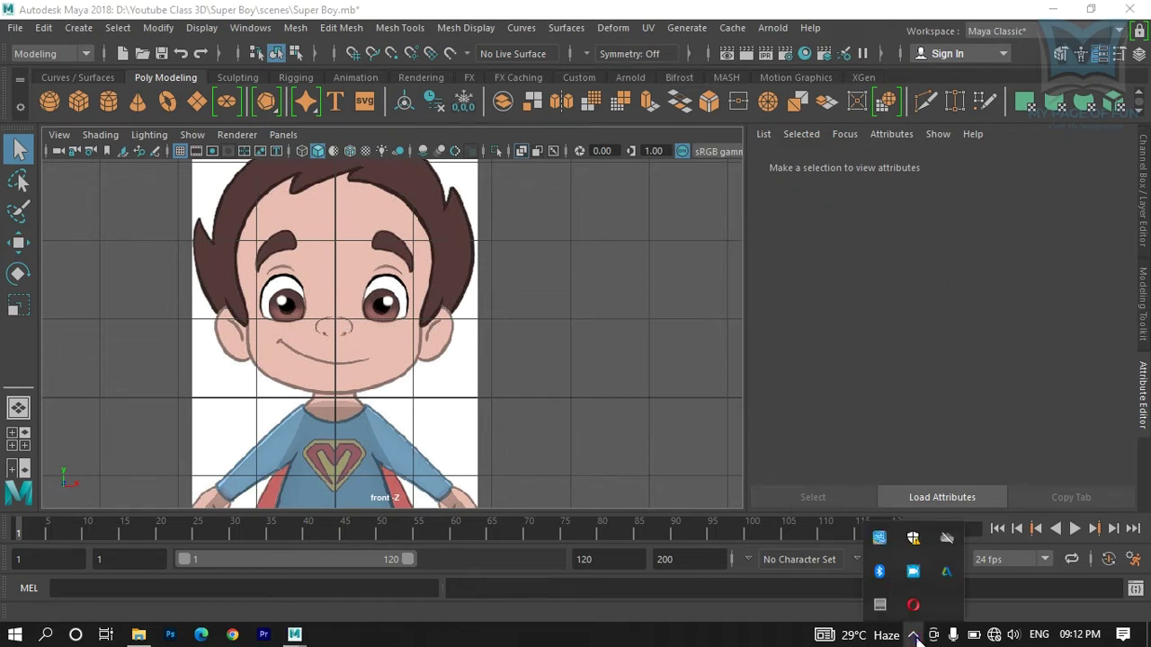
pyautogui.click(913, 635)
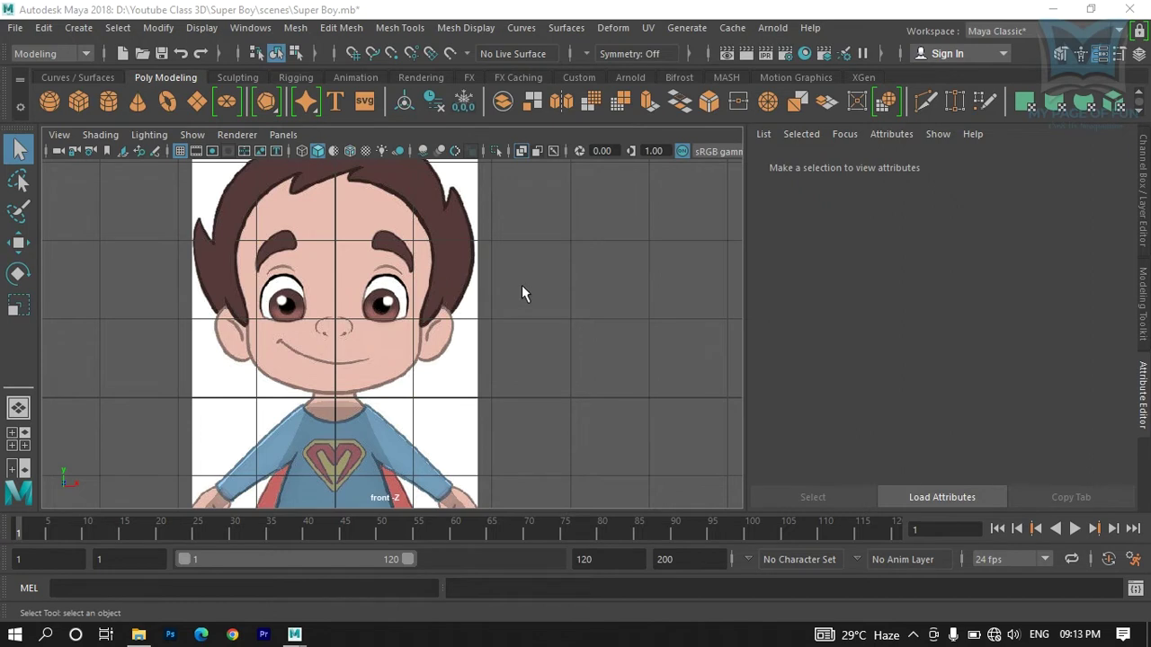
# Step: Examine the head's side profile and the facial features around the nose in the side and front reference images
pyautogui.keyDown('alt'); pyautogui.moveTo(545, 318); pyautogui.dragTo(551, 257); pyautogui.keyUp('alt')
pyautogui.press('space')
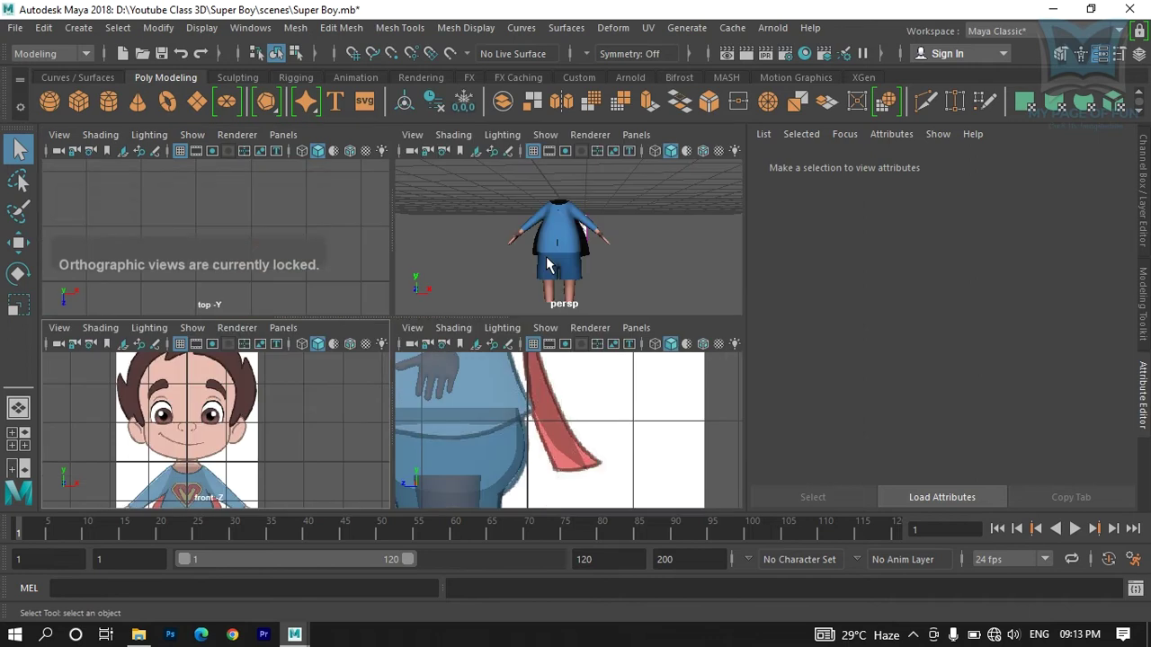
pyautogui.press('space')
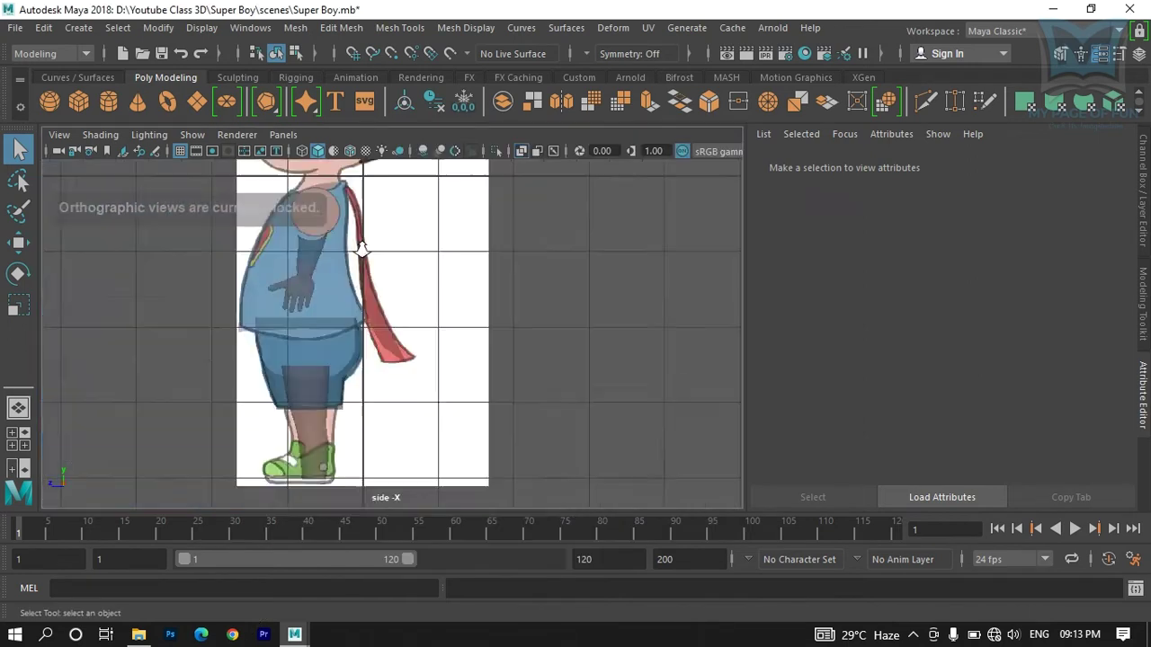
pyautogui.scroll(6, 388, 258)
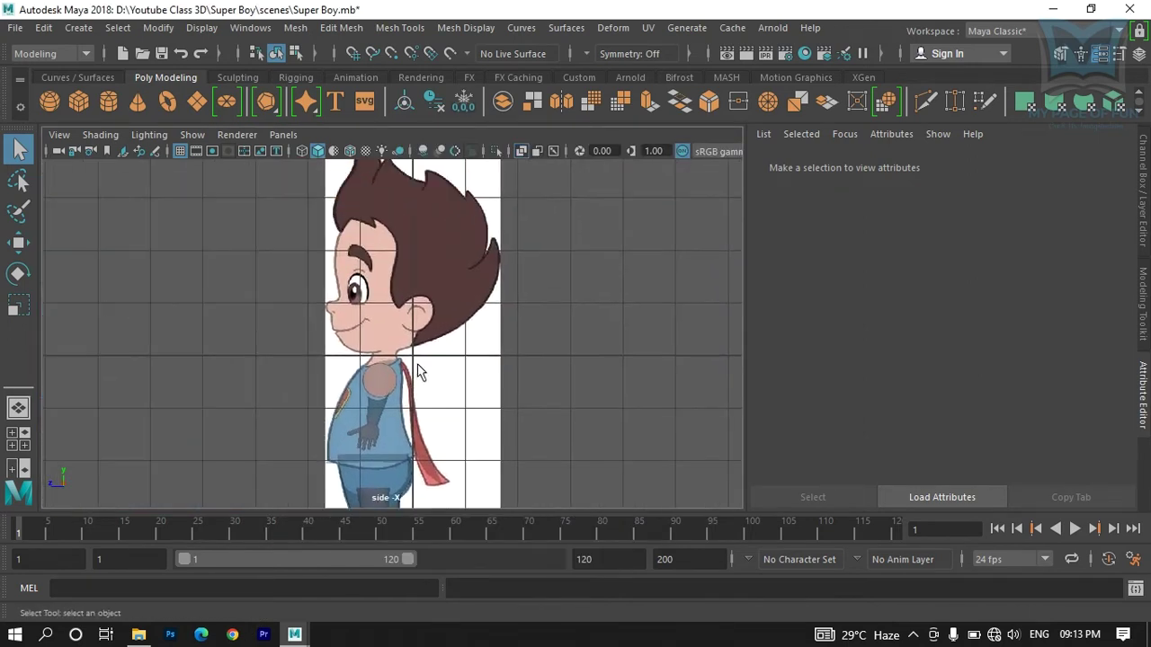
pyautogui.scroll(6, 418, 371)
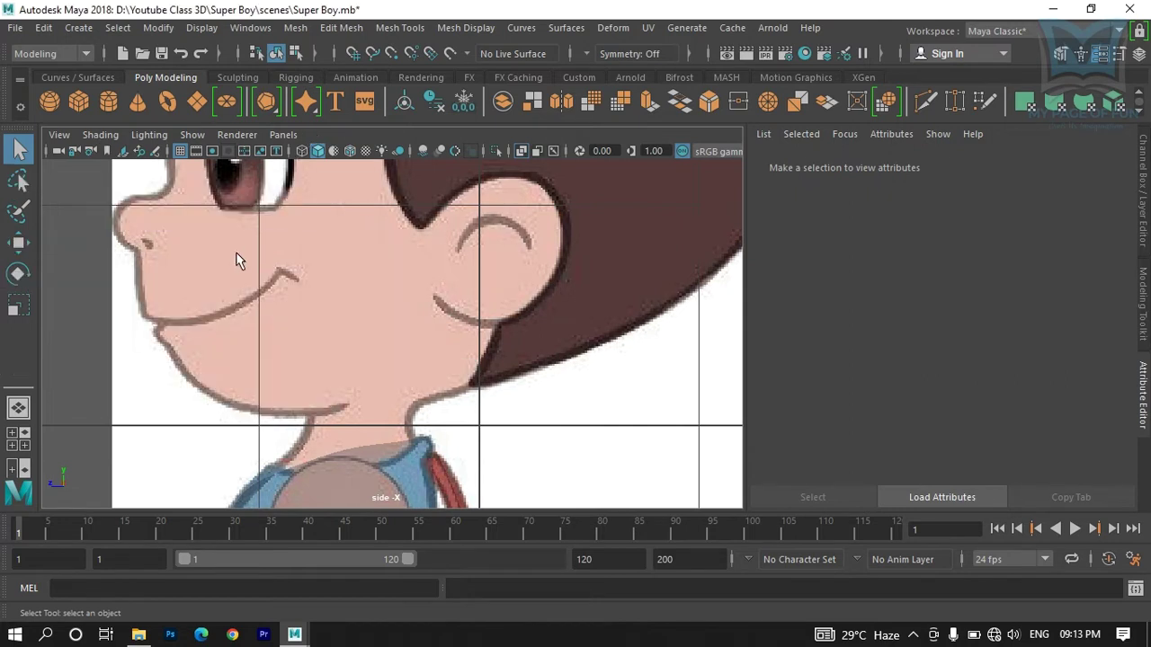
pyautogui.press('space')
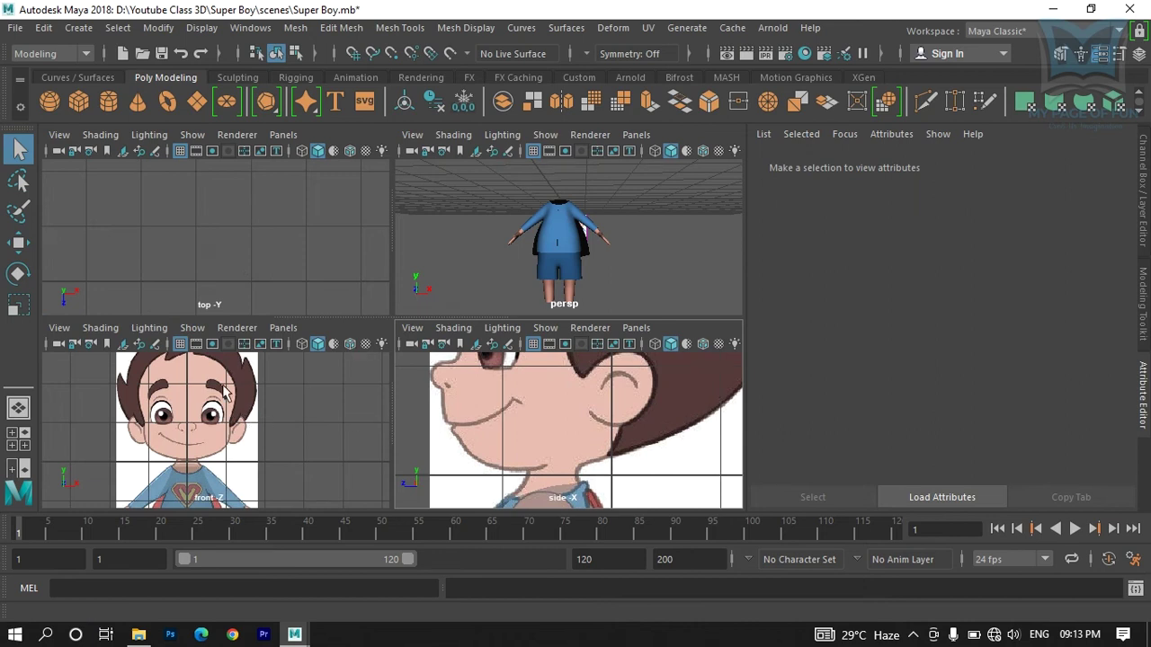
pyautogui.press('space')
pyautogui.scroll(2, 261, 253)
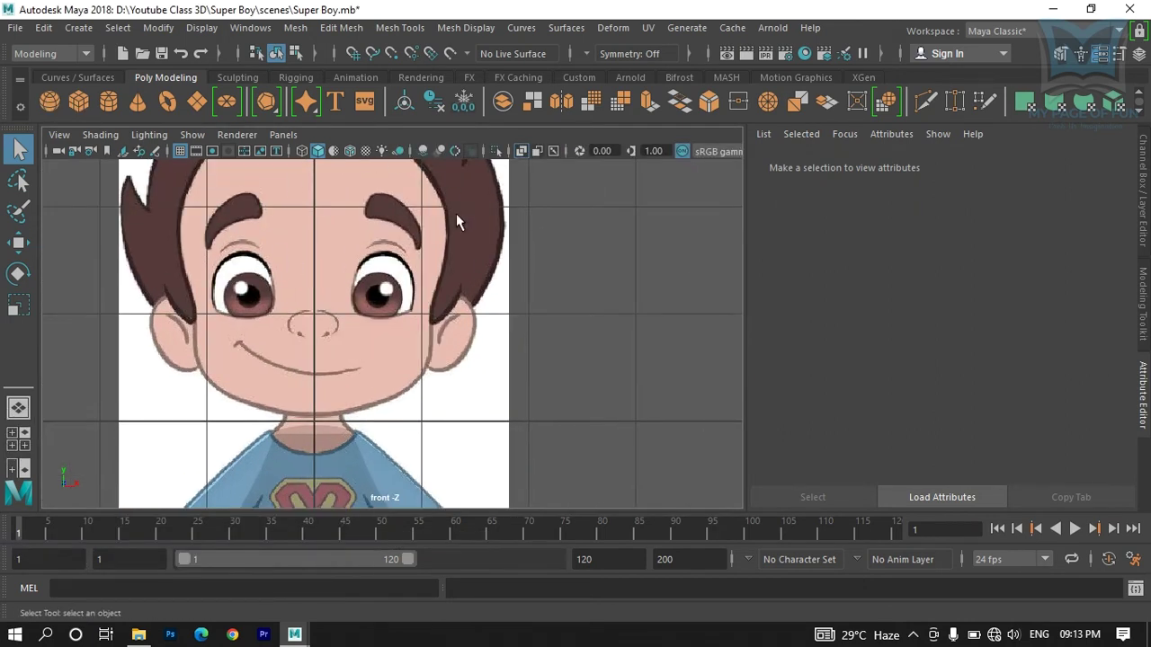
pyautogui.scroll(-6, 407, 390)
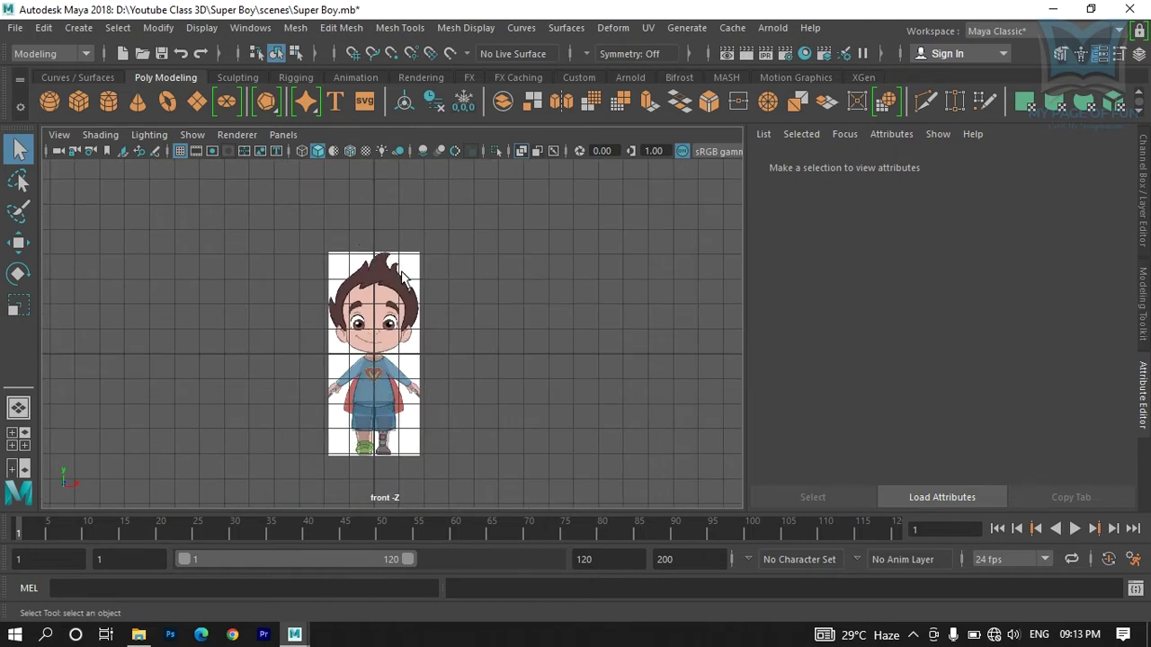
pyautogui.scroll(2, 389, 359)
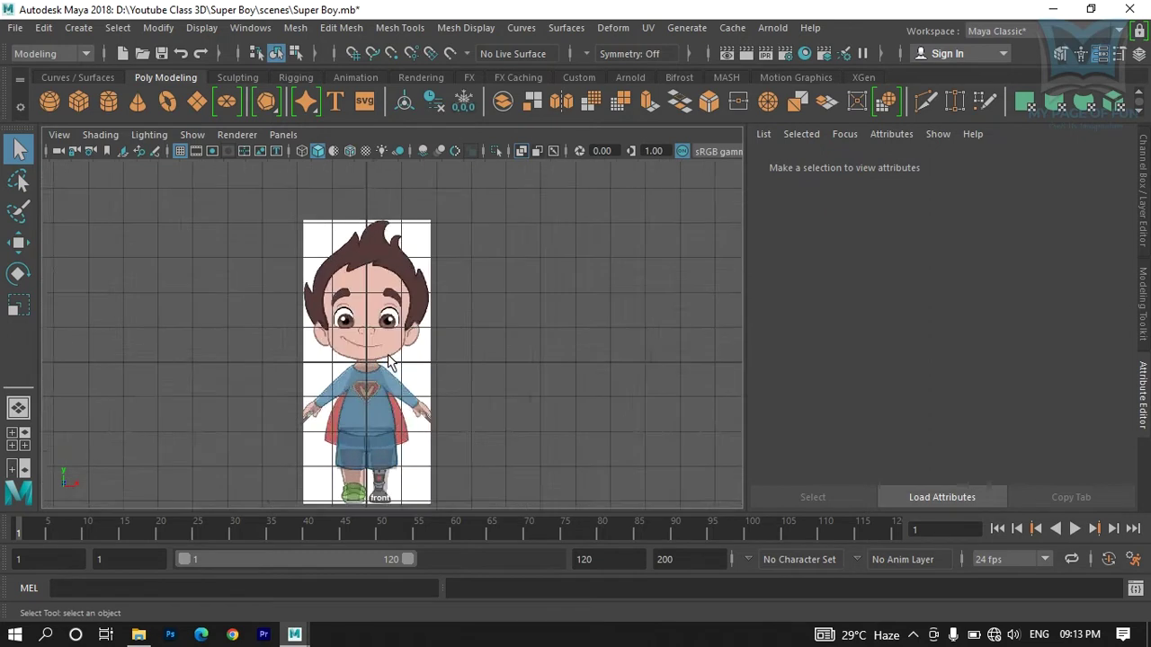
pyautogui.scroll(5, 388, 359)
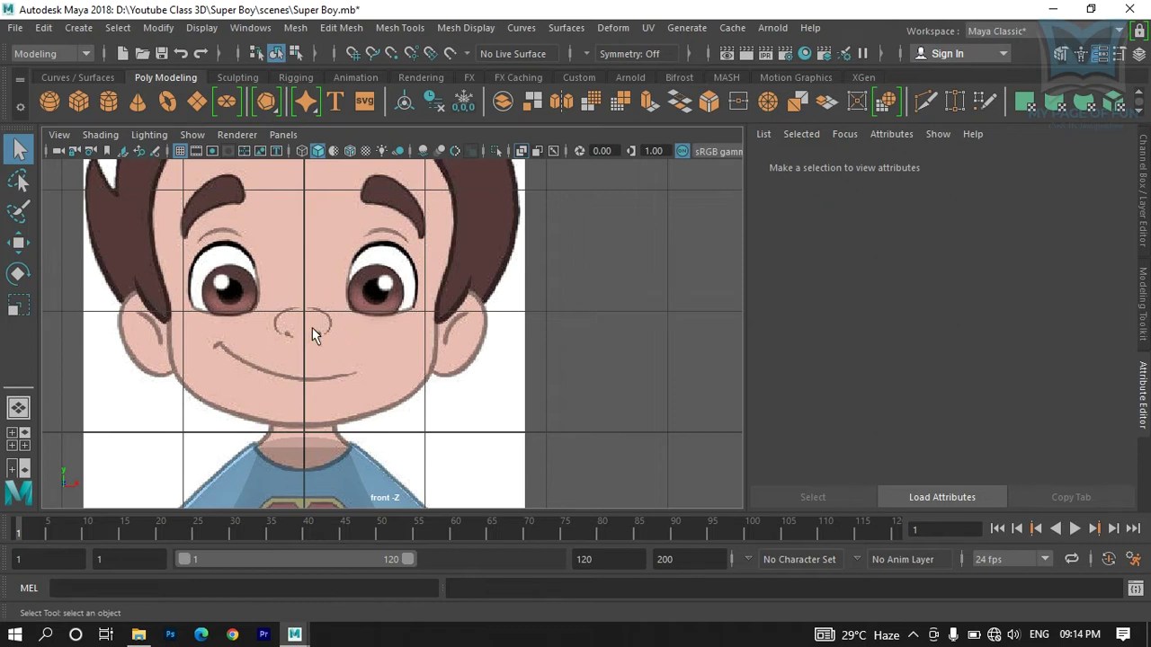
# Step: Create a polygon cube in the front view and raise it about 1.25 cm over the nose area
pyautogui.click(79, 101)
pyautogui.moveTo(243, 493); pyautogui.dragTo(365, 371)
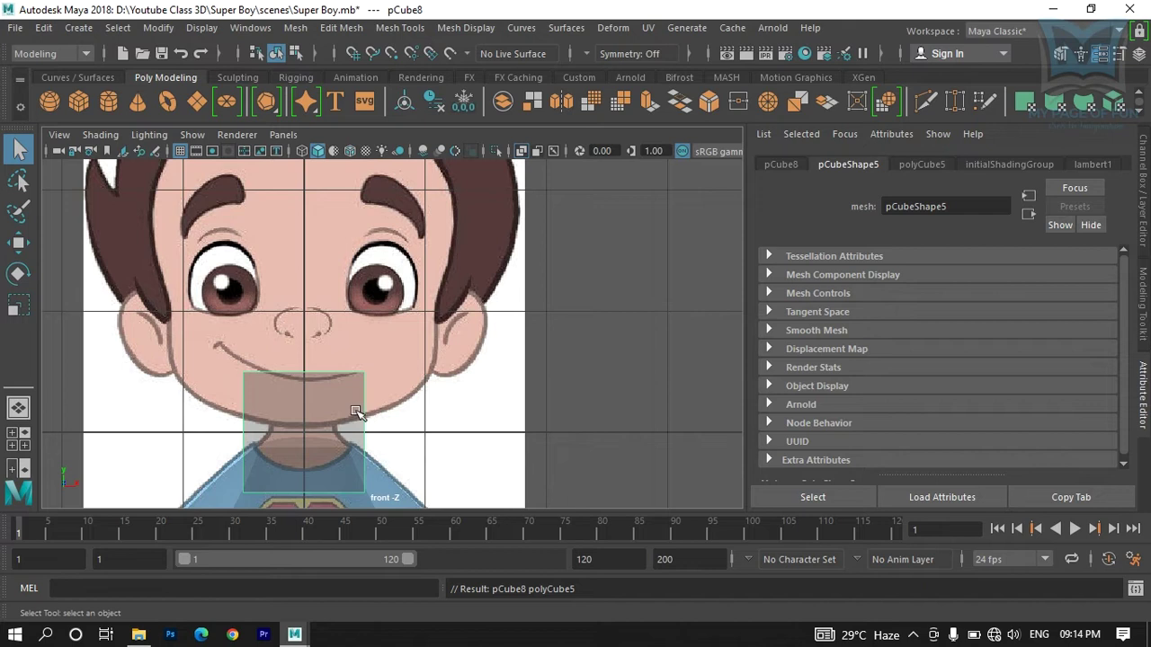
pyautogui.press('w')
pyautogui.moveTo(303, 369); pyautogui.dragTo(305, 217)
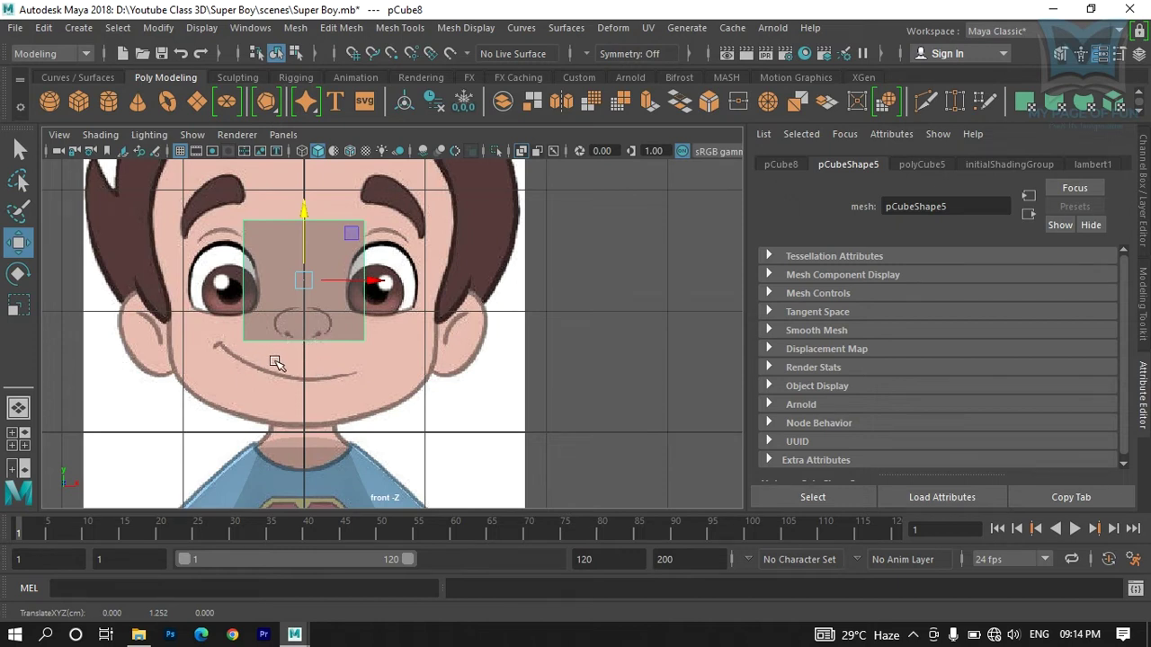
# Step: Move the cube forward about 1.19 cm in the side view so its front face reaches the nose tip
pyautogui.press('space')
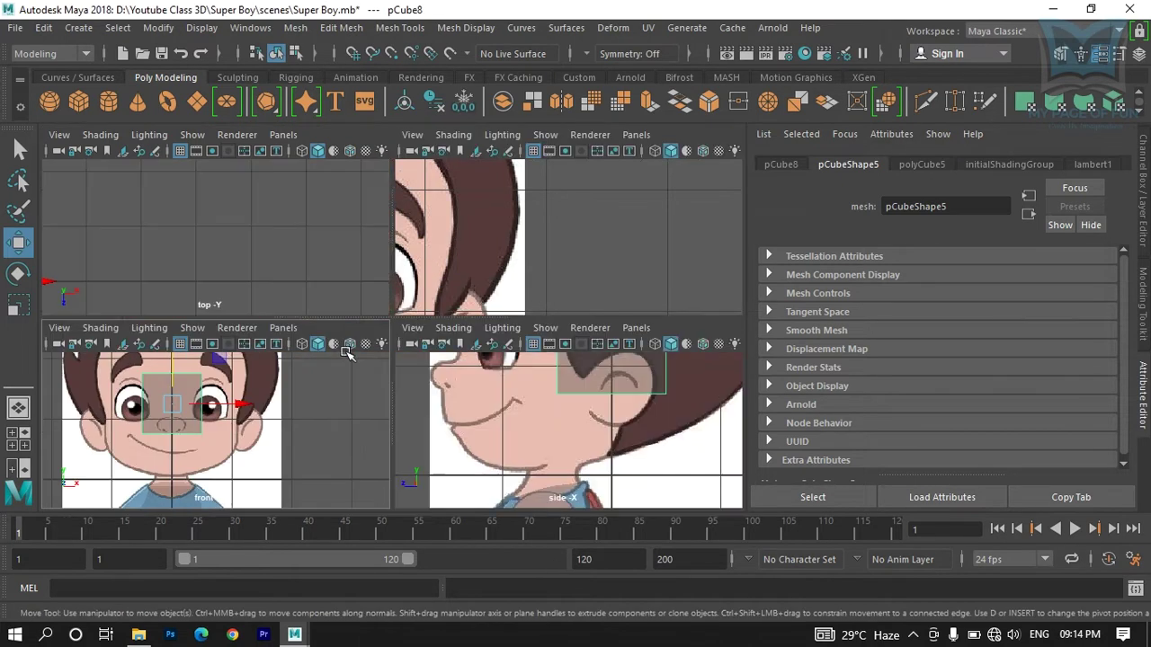
pyautogui.press('space')
pyautogui.keyDown('alt'); pyautogui.moveTo(455, 339); pyautogui.dragTo(486, 440, button='middle'); pyautogui.keyUp('alt')
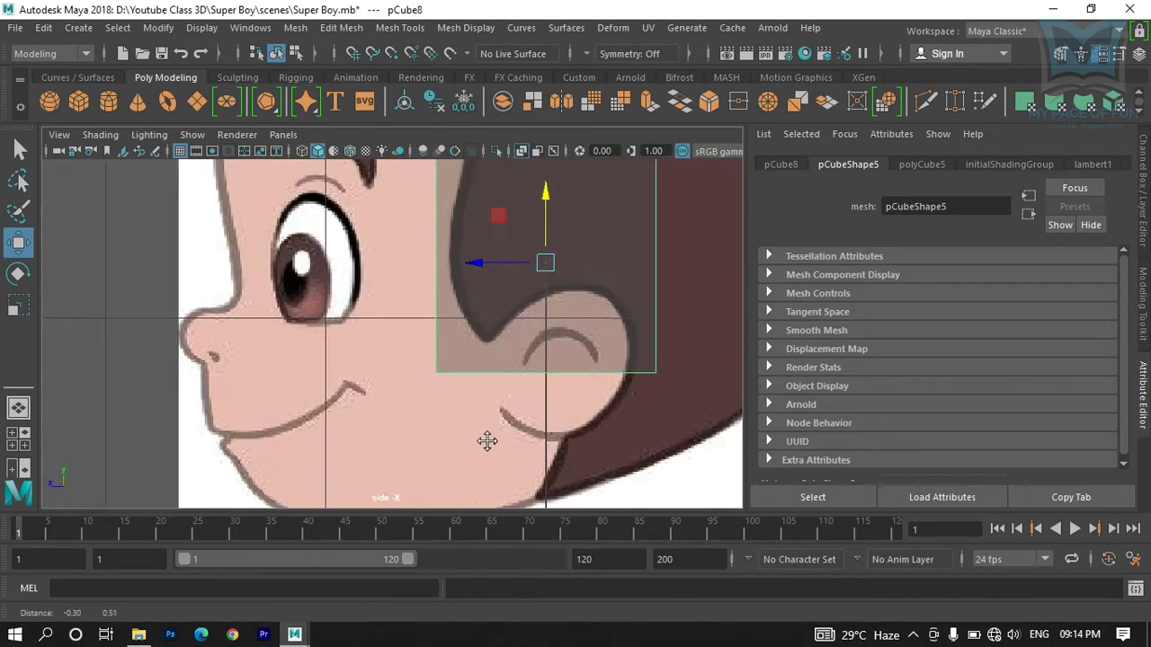
pyautogui.moveTo(474, 262); pyautogui.dragTo(226, 330)
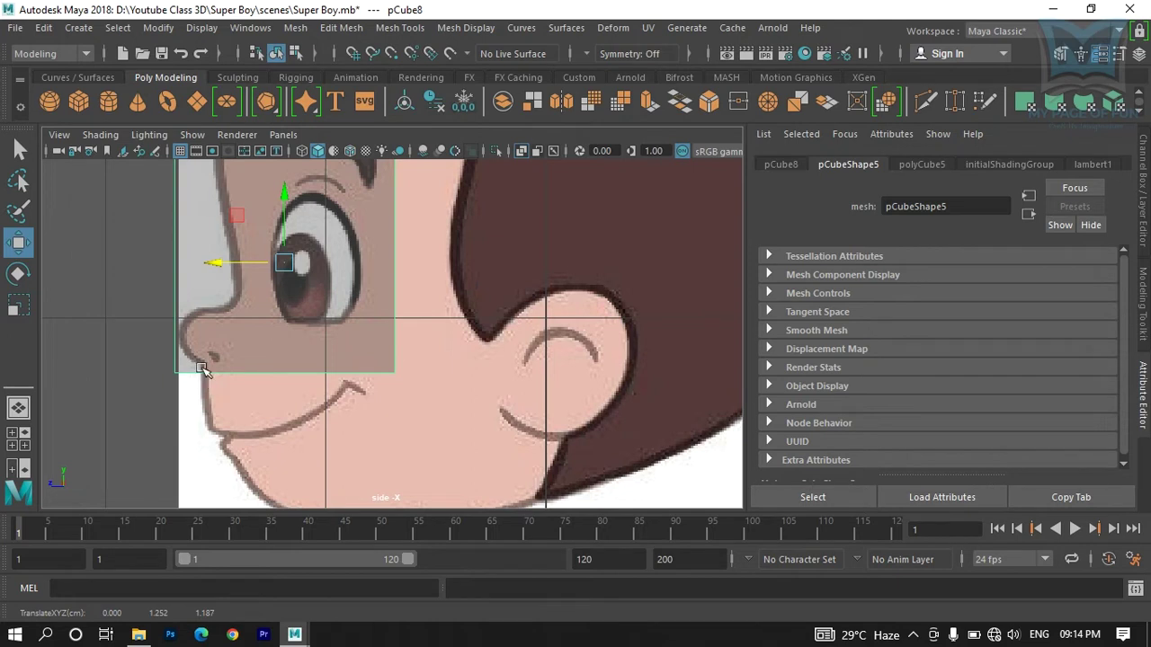
# Step: Fine-tune the cube's height to about 1.27 cm in the front view so its lower edge meets the nose's base
pyautogui.press('space')
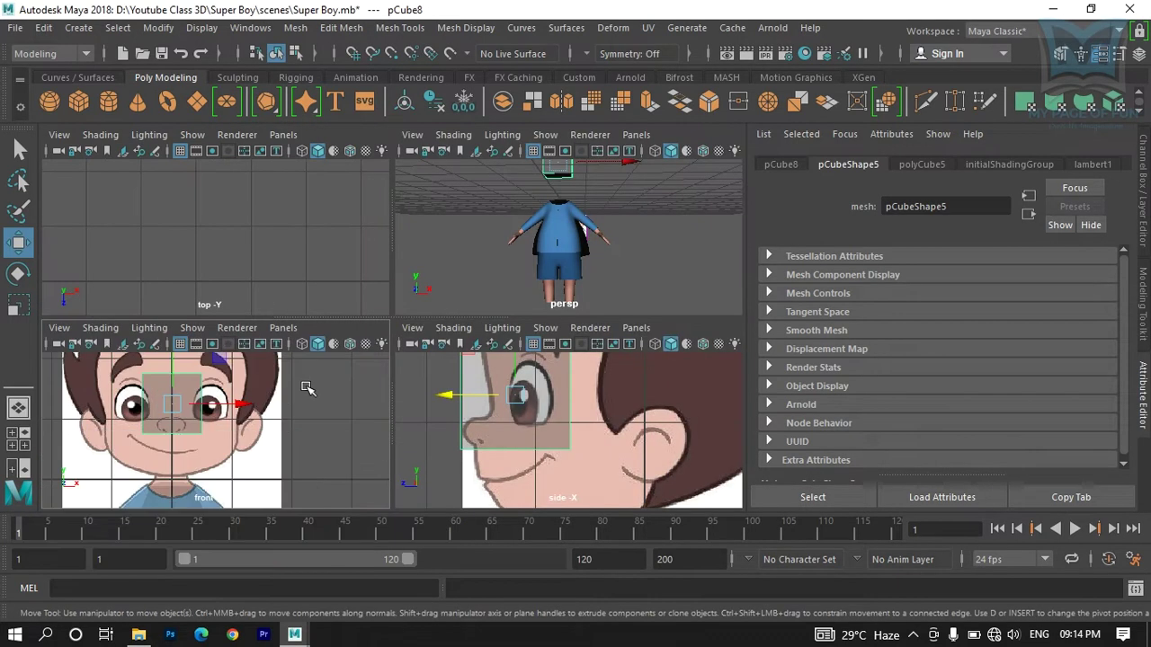
pyautogui.press('space')
pyautogui.scroll(6, 305, 389)
pyautogui.keyDown('alt'); pyautogui.moveTo(195, 390); pyautogui.dragTo(292, 396, button='middle'); pyautogui.keyUp('alt')
pyautogui.moveTo(274, 172); pyautogui.dragTo(275, 170)
# Step: Shift the cube back slightly in the side view to about 1.165 cm in Z, aligning its front with the nose tip
pyautogui.press('space')
pyautogui.press('space')
pyautogui.scroll(3, 165, 419)
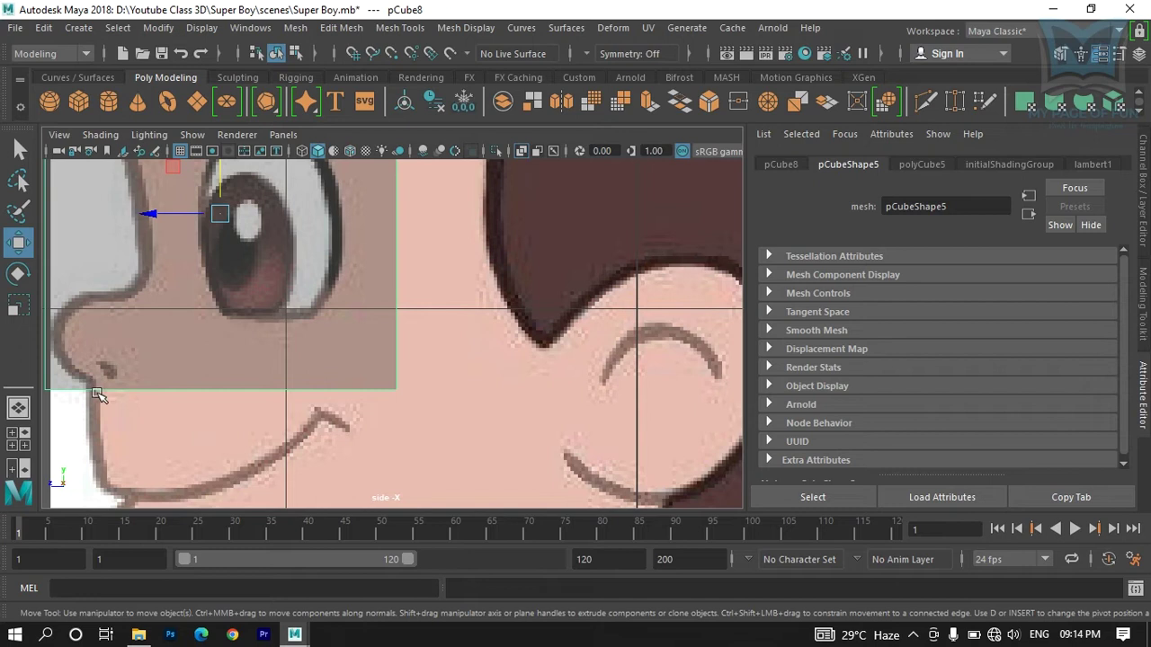
pyautogui.keyDown('alt'); pyautogui.moveTo(159, 406); pyautogui.dragTo(311, 411, button='middle'); pyautogui.keyUp('alt')
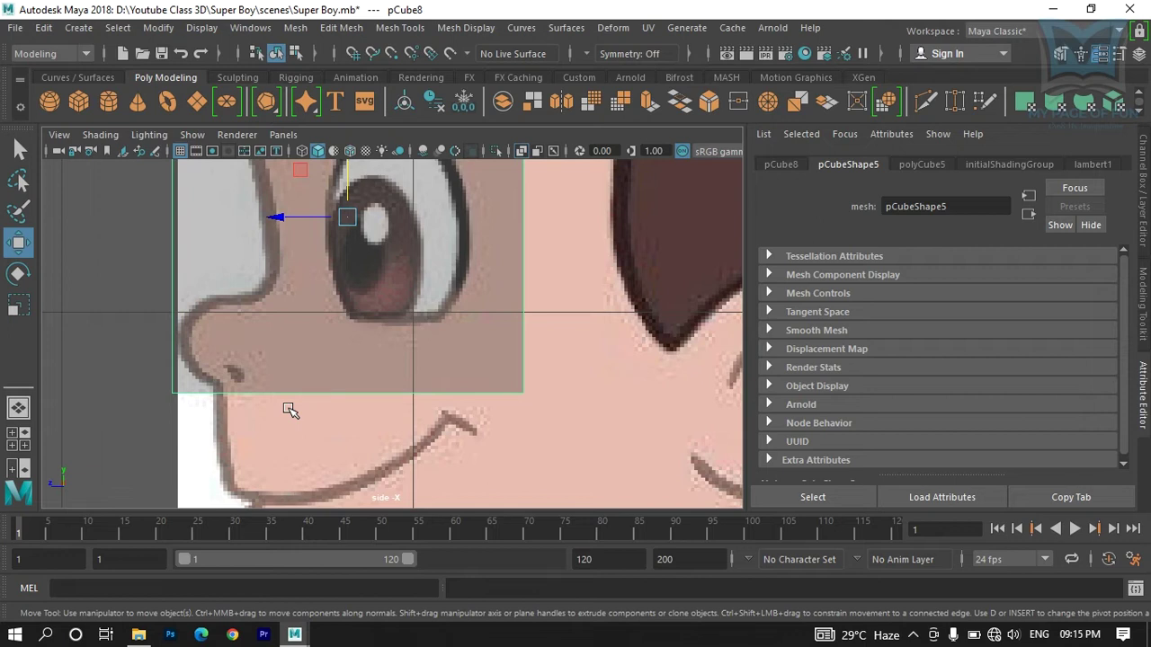
pyautogui.moveTo(274, 216); pyautogui.dragTo(282, 217)
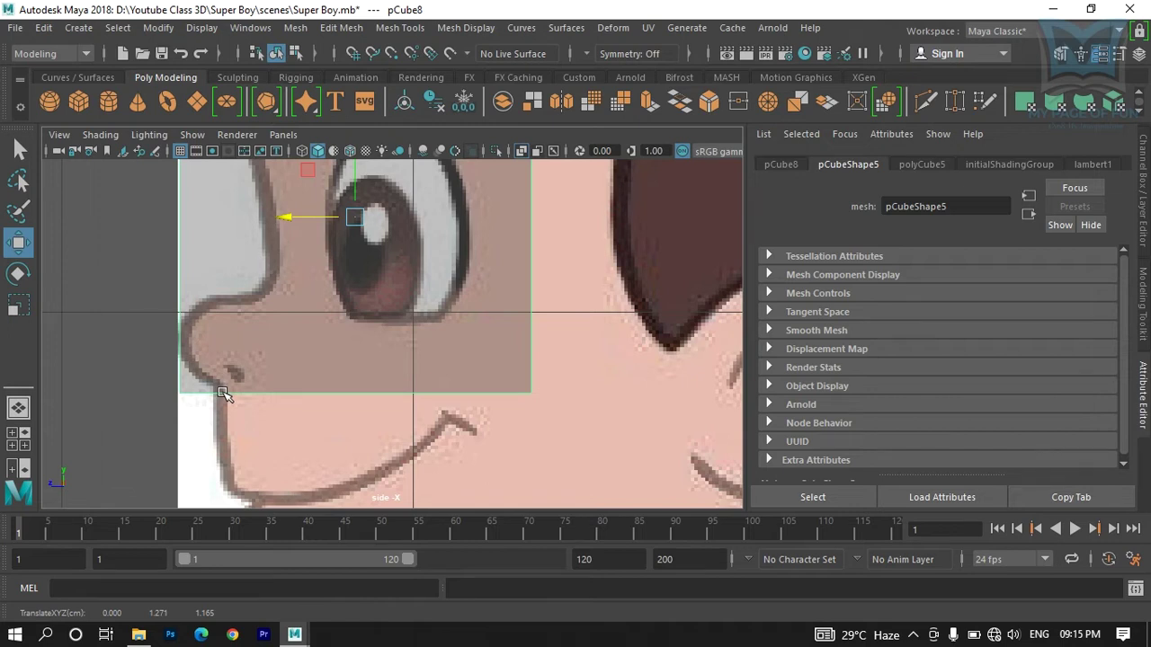
# Step: Scale the cube's width to about 0.467 in the front view to match the nose's width
pyautogui.scroll(-5, 226, 391)
pyautogui.press('space')
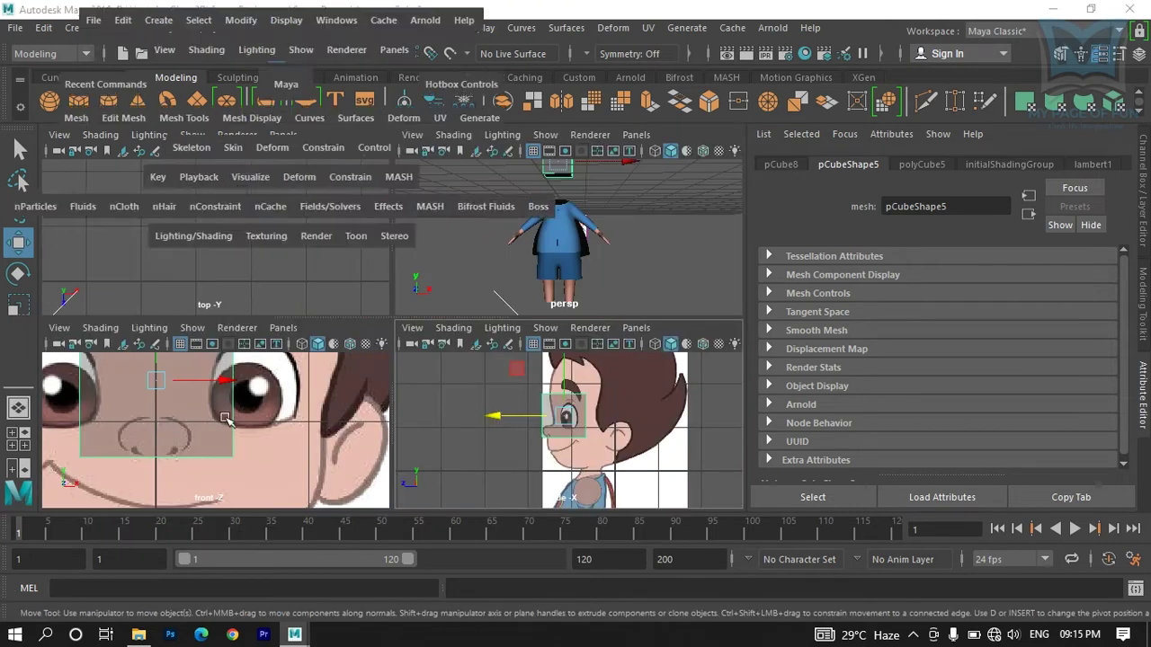
pyautogui.press('space')
pyautogui.keyDown('alt'); pyautogui.moveTo(369, 373); pyautogui.dragTo(476, 390, button='middle'); pyautogui.keyUp('alt')
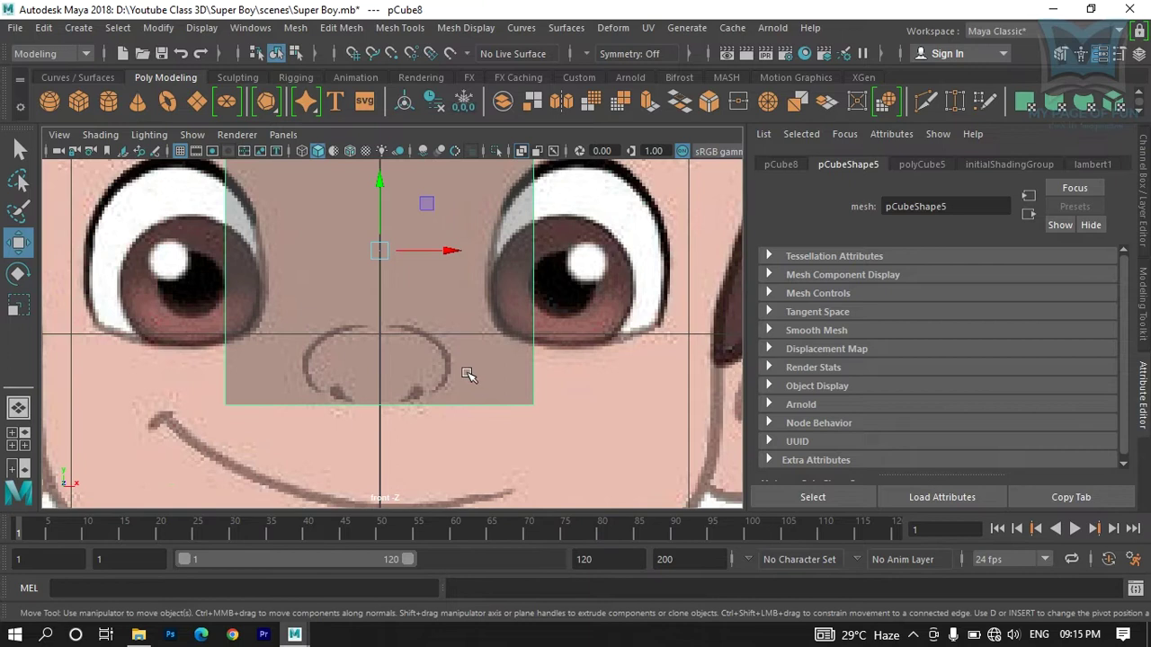
pyautogui.scroll(-4, 444, 332)
pyautogui.press('r')
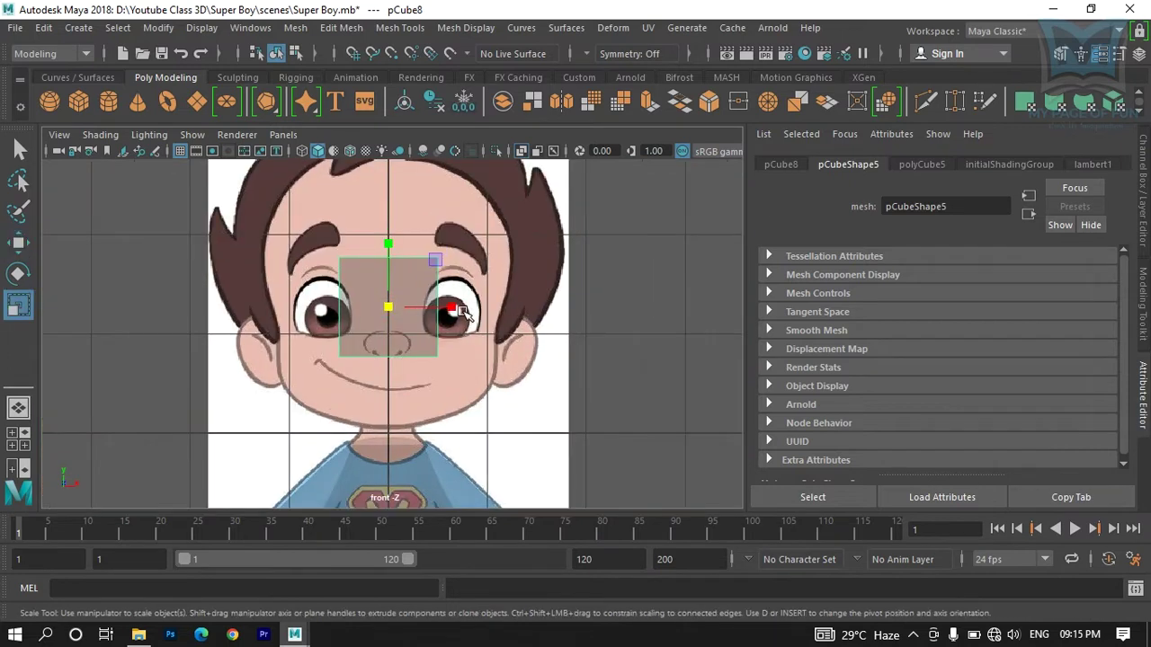
pyautogui.moveTo(457, 308); pyautogui.dragTo(419, 309)
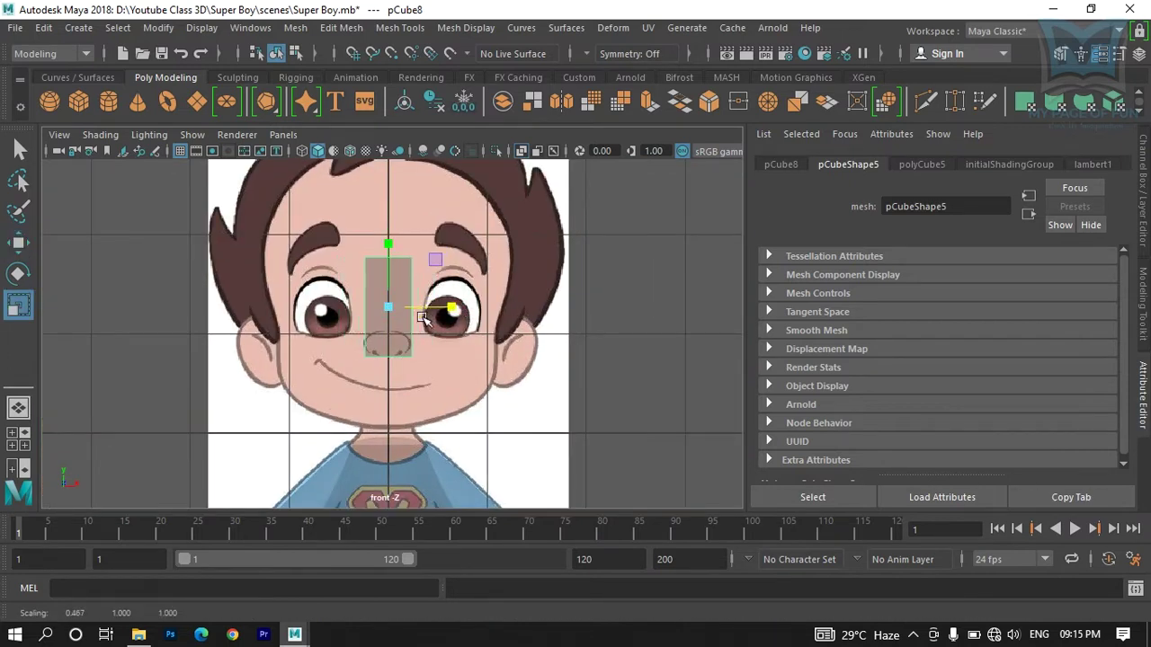
# Step: Insert a vertical edge loop down the middle of the nose cube in the front view
pyautogui.scroll(2, 402, 345)
pyautogui.scroll(1, 402, 344)
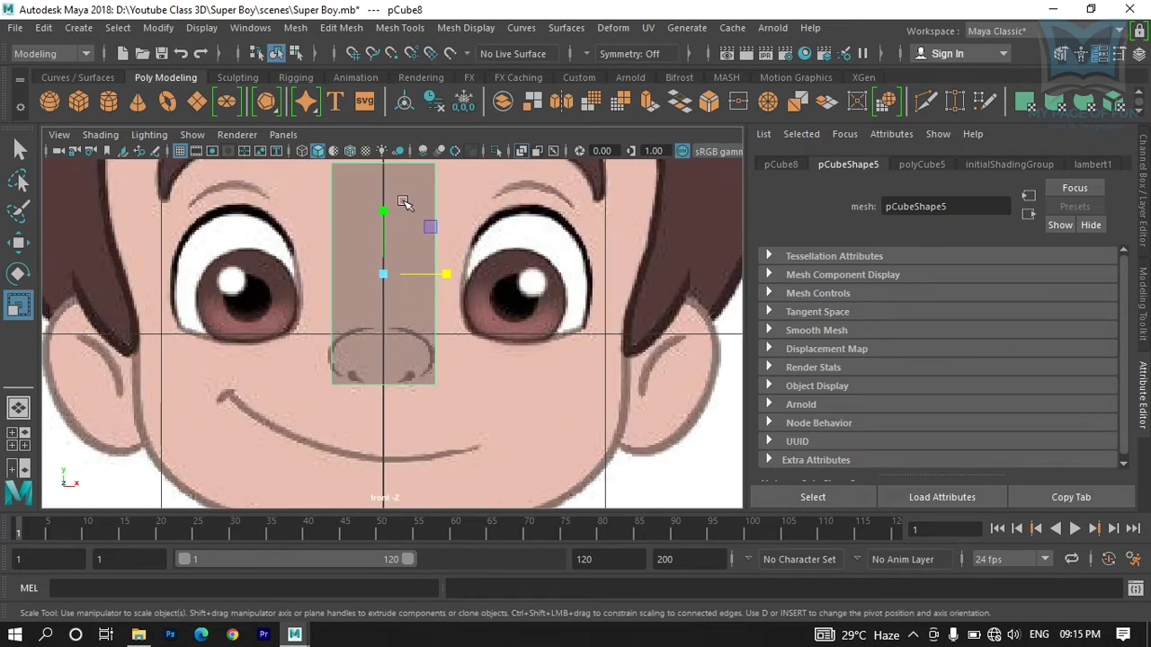
pyautogui.keyDown('shift'); pyautogui.moveTo(403, 202); pyautogui.dragTo(290, 234, button='right'); pyautogui.keyUp('shift')
pyautogui.scroll(2, 385, 351)
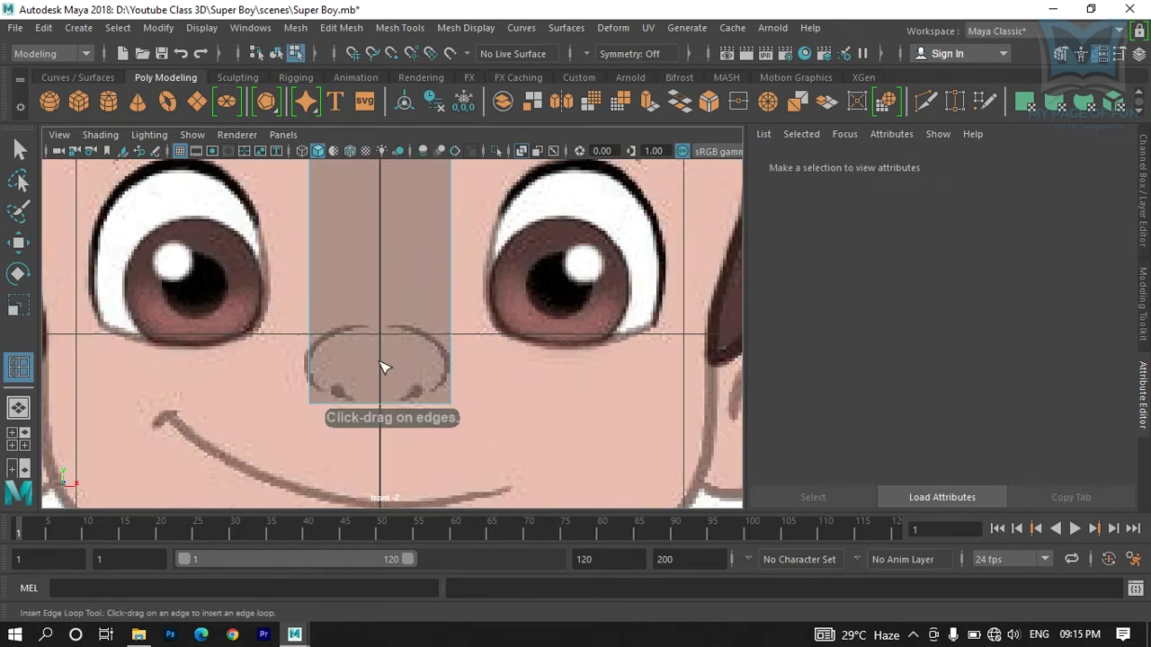
pyautogui.keyDown('alt'); pyautogui.moveTo(404, 345); pyautogui.dragTo(360, 400, button='middle'); pyautogui.keyUp('alt')
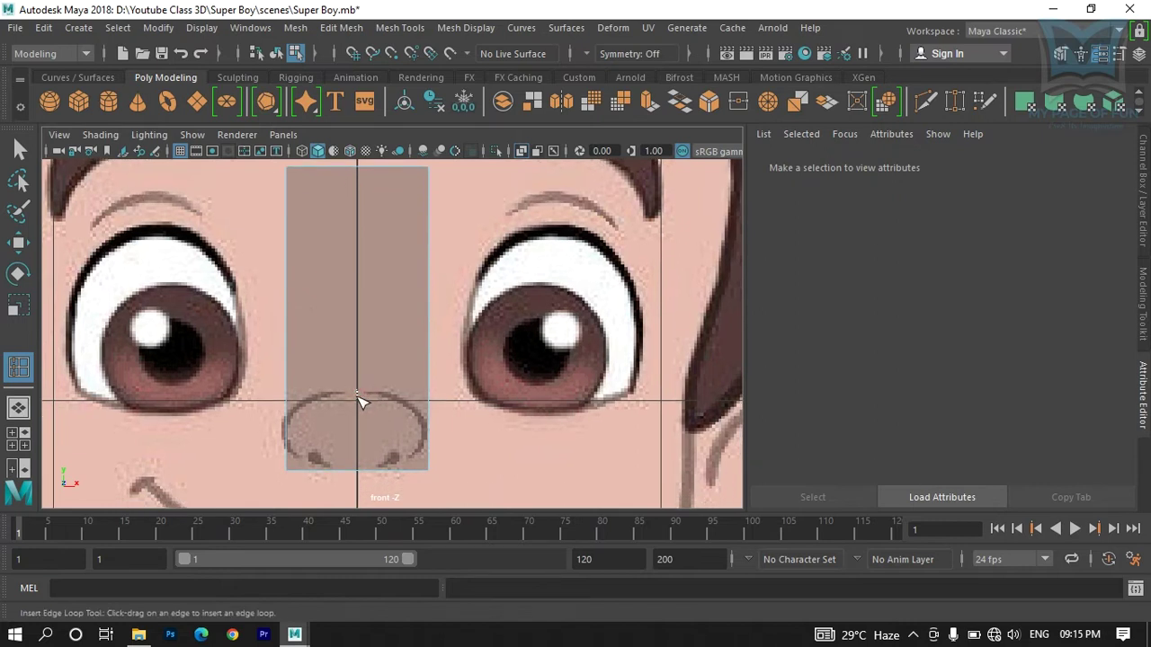
pyautogui.click(358, 394)
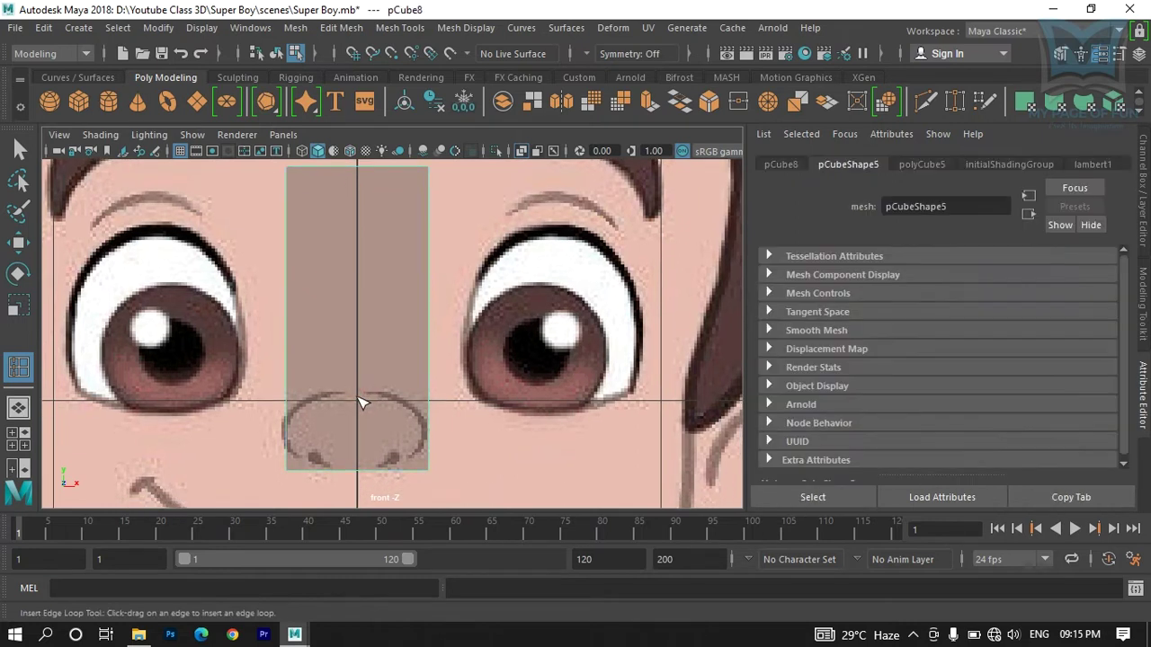
pyautogui.click(432, 392)
pyautogui.hotkey('ctrl', 'z')
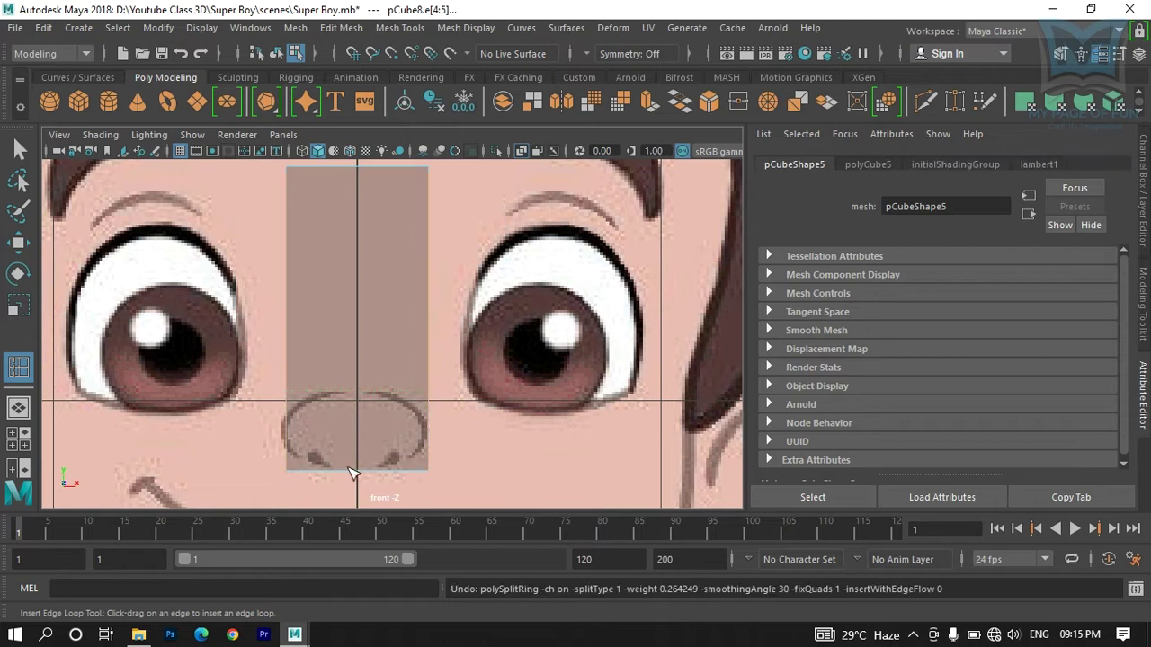
pyautogui.click(358, 473)
pyautogui.moveTo(357, 474); pyautogui.dragTo(359, 478)
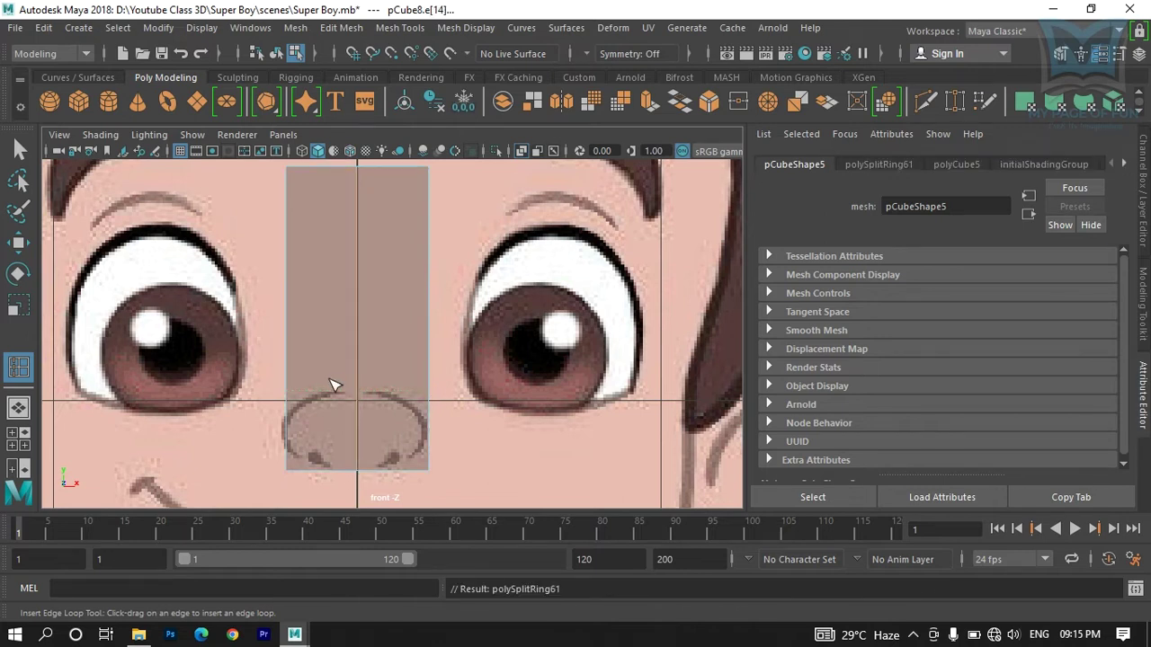
# Step: Align the new vertical edge loop exactly with the face's centre line at X 0
pyautogui.scroll(6, 365, 352)
pyautogui.press('w')
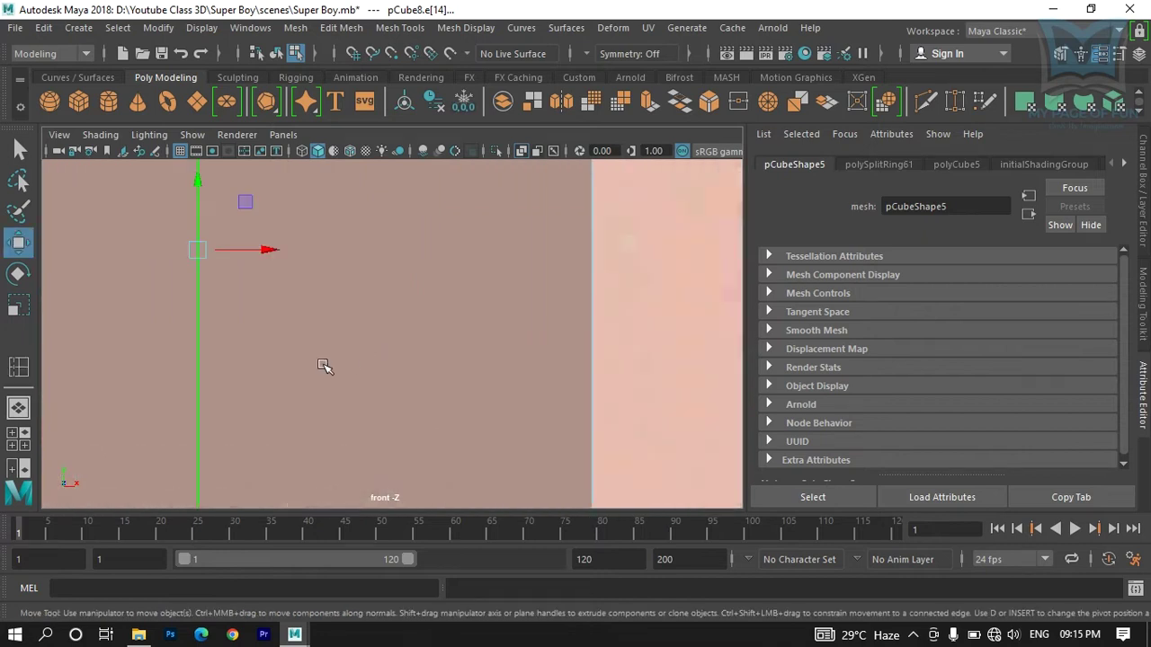
pyautogui.scroll(3, 324, 365)
pyautogui.keyDown('alt'); pyautogui.moveTo(187, 323); pyautogui.dragTo(623, 469, button='middle'); pyautogui.keyUp('alt')
pyautogui.scroll(-5, 481, 378)
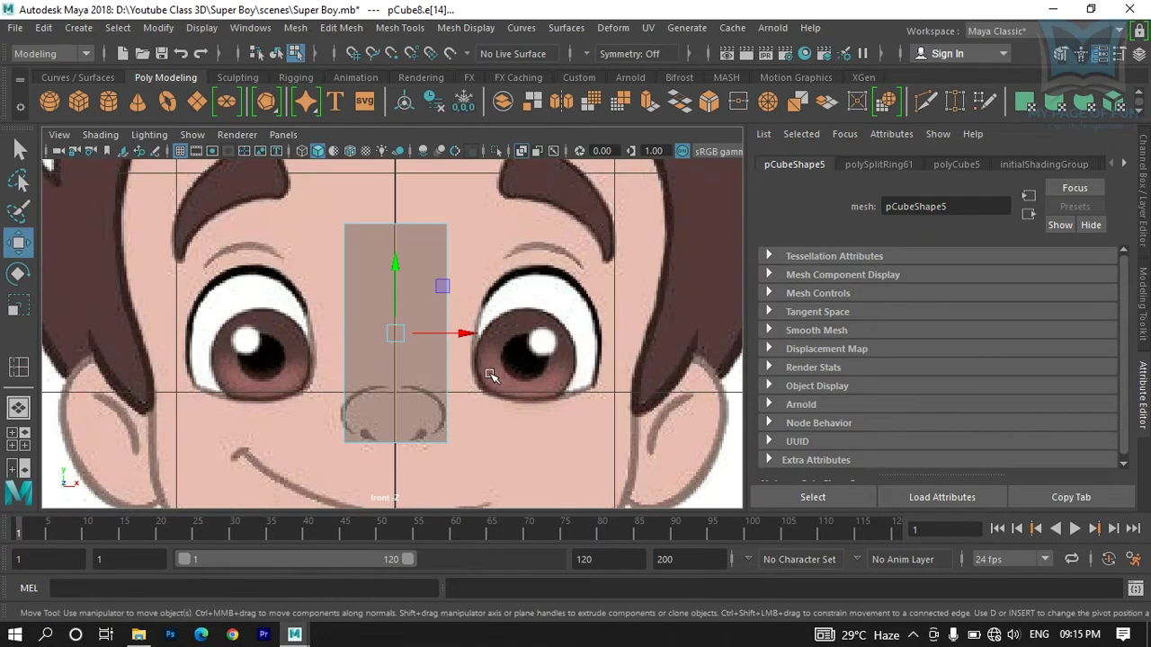
pyautogui.scroll(5, 432, 381)
pyautogui.scroll(2, 431, 378)
pyautogui.keyDown('alt'); pyautogui.moveTo(426, 369); pyautogui.dragTo(740, 440, button='right'); pyautogui.keyUp('alt')
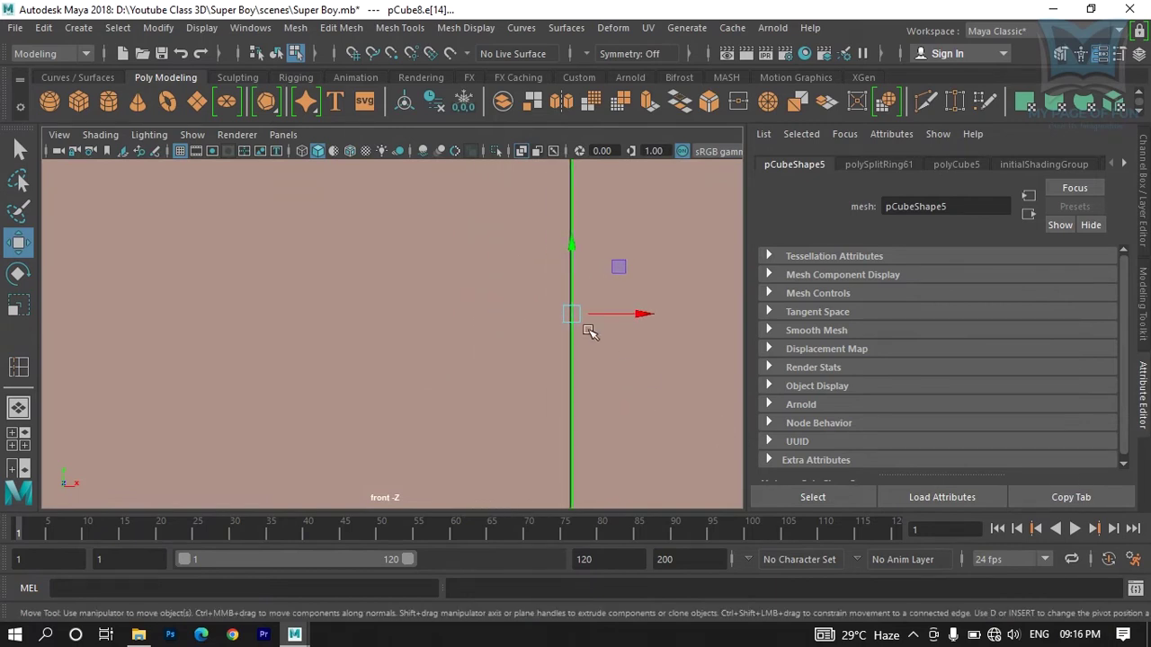
pyautogui.moveTo(642, 315); pyautogui.dragTo(642, 316)
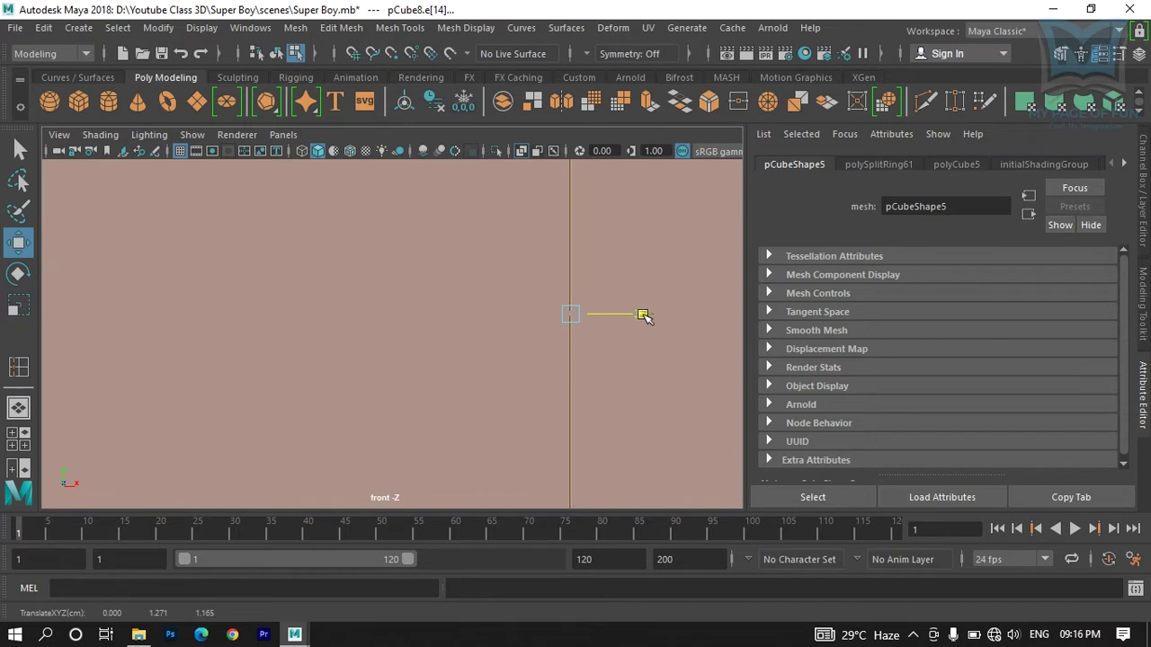
# Step: Delete the faces of the nose block on the negative X side of the centre line
pyautogui.scroll(-10, 621, 362)
pyautogui.scroll(3, 442, 391)
pyautogui.scroll(-3, 441, 391)
pyautogui.scroll(6, 438, 391)
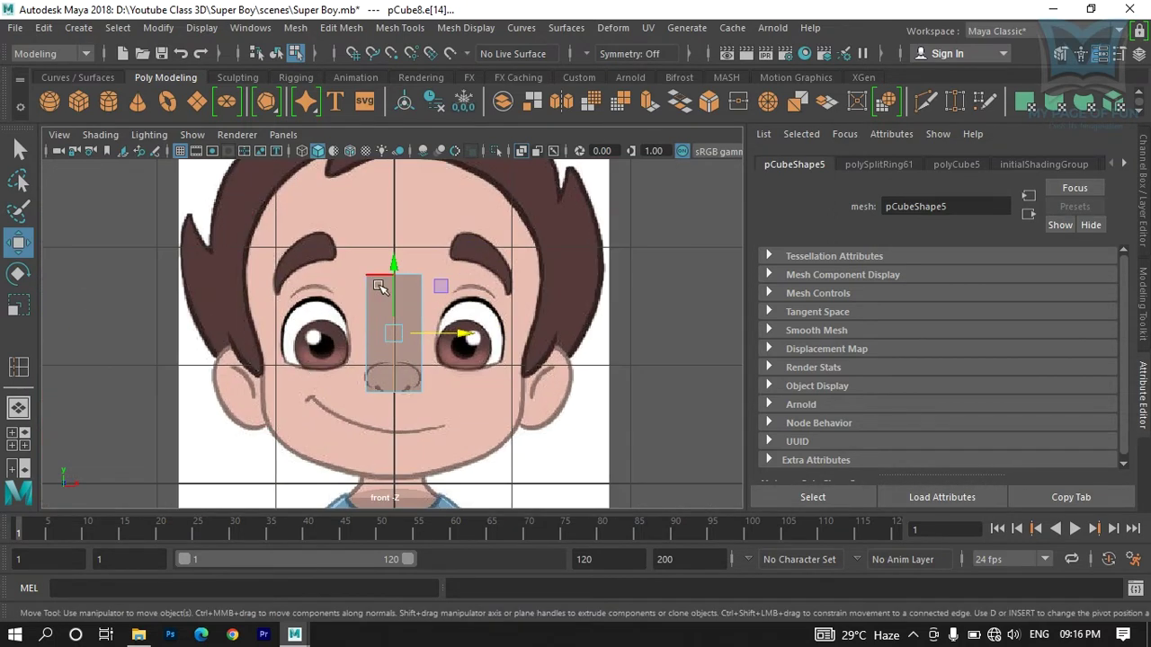
pyautogui.moveTo(379, 143); pyautogui.dragTo(450, 120, button='right')
pyautogui.moveTo(351, 253); pyautogui.dragTo(353, 255)
pyautogui.click(370, 287)
pyautogui.moveTo(374, 302)
pyautogui.mouseDown(button='right')
pyautogui.moveTo(369, 262)
pyautogui.moveTo(367, 281)
pyautogui.mouseUp(button='right')
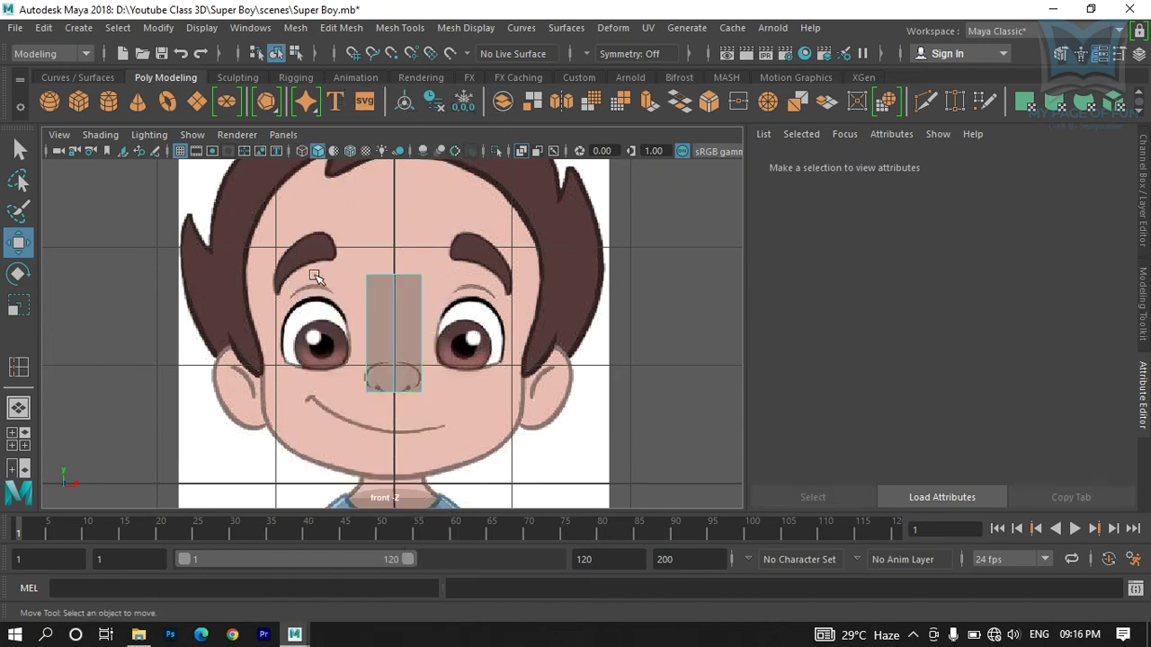
pyautogui.moveTo(377, 454); pyautogui.dragTo(379, 454)
pyautogui.click(379, 454)
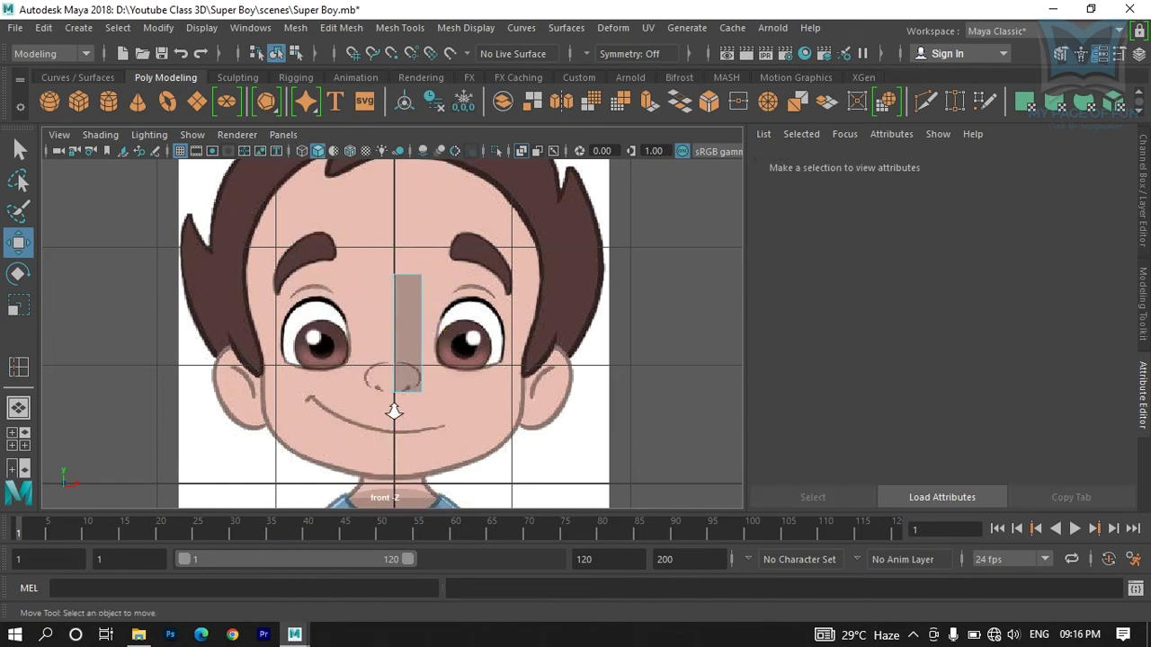
# Step: Examine how the remaining half block fits the nose outline in the front view and the four-view layout
pyautogui.scroll(4, 393, 413)
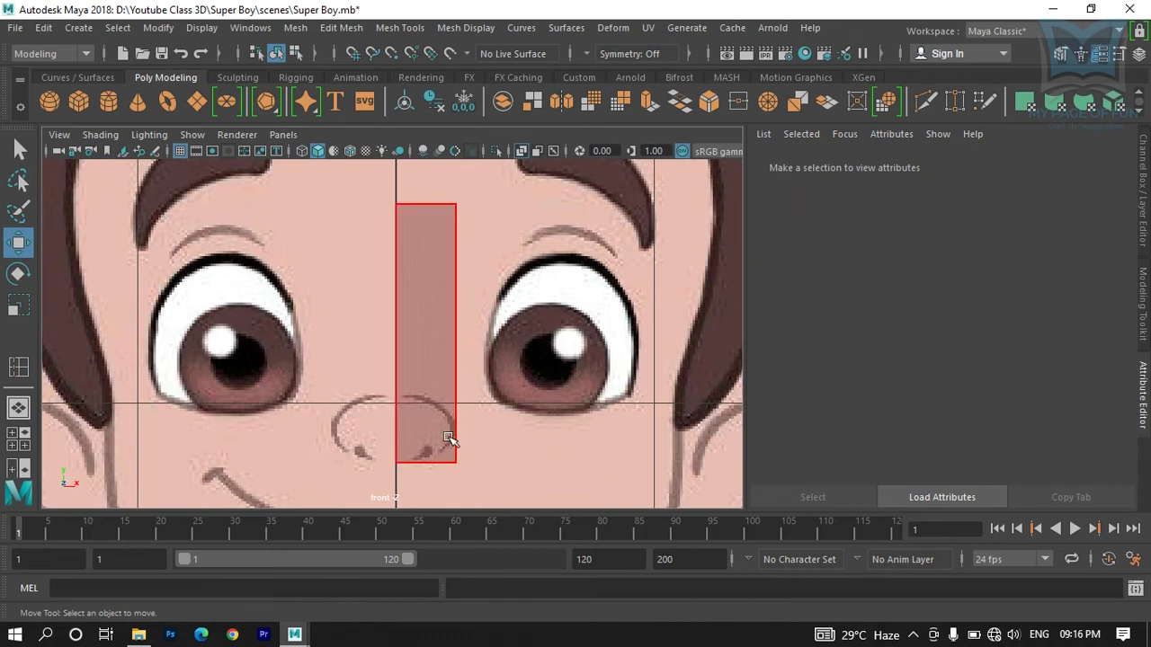
pyautogui.scroll(3, 450, 436)
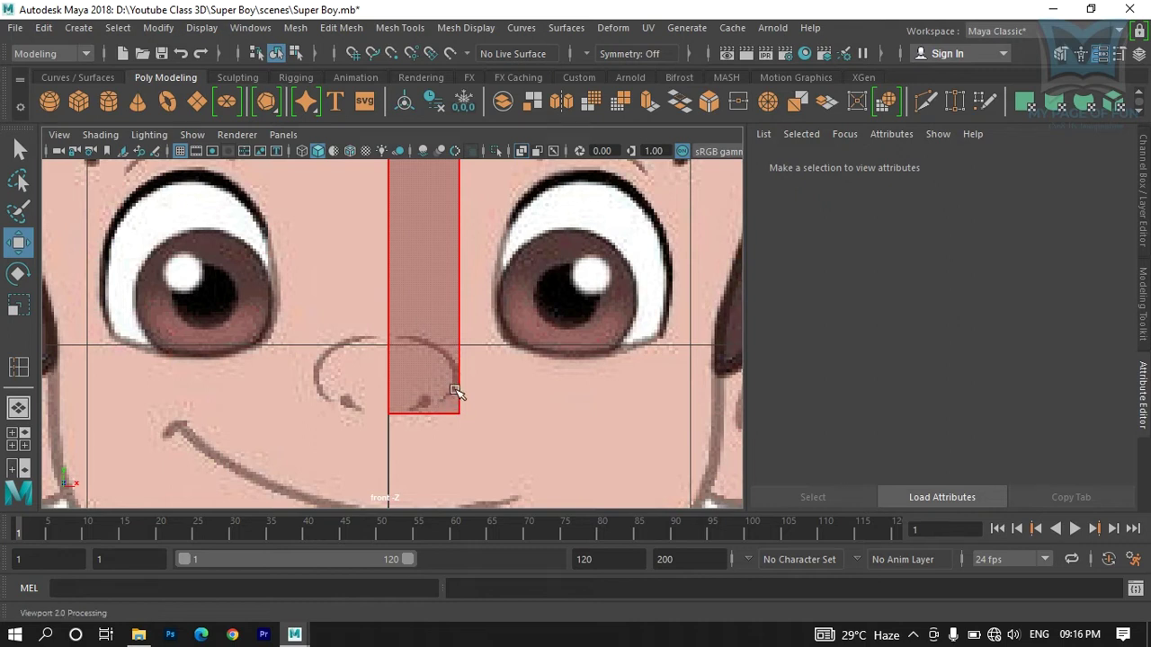
pyautogui.scroll(-8, 498, 404)
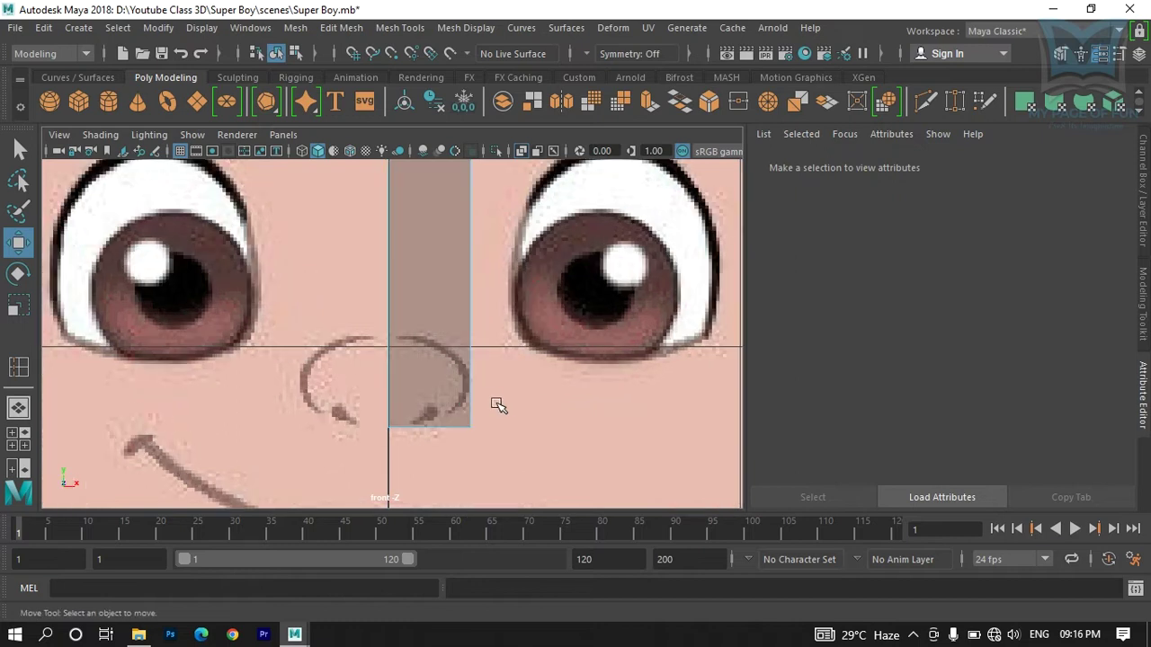
pyautogui.scroll(8, 392, 413)
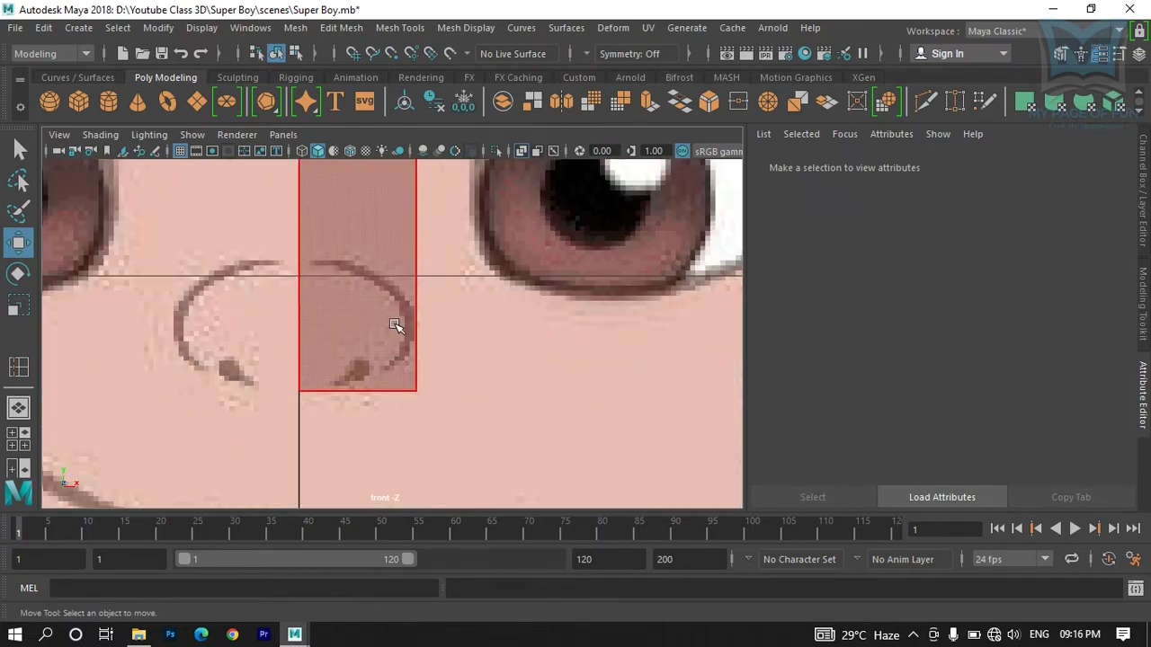
pyautogui.press('space')
pyautogui.press('space')
pyautogui.keyDown('alt'); pyautogui.moveTo(417, 315); pyautogui.dragTo(268, 448); pyautogui.keyUp('alt')
pyautogui.press('space')
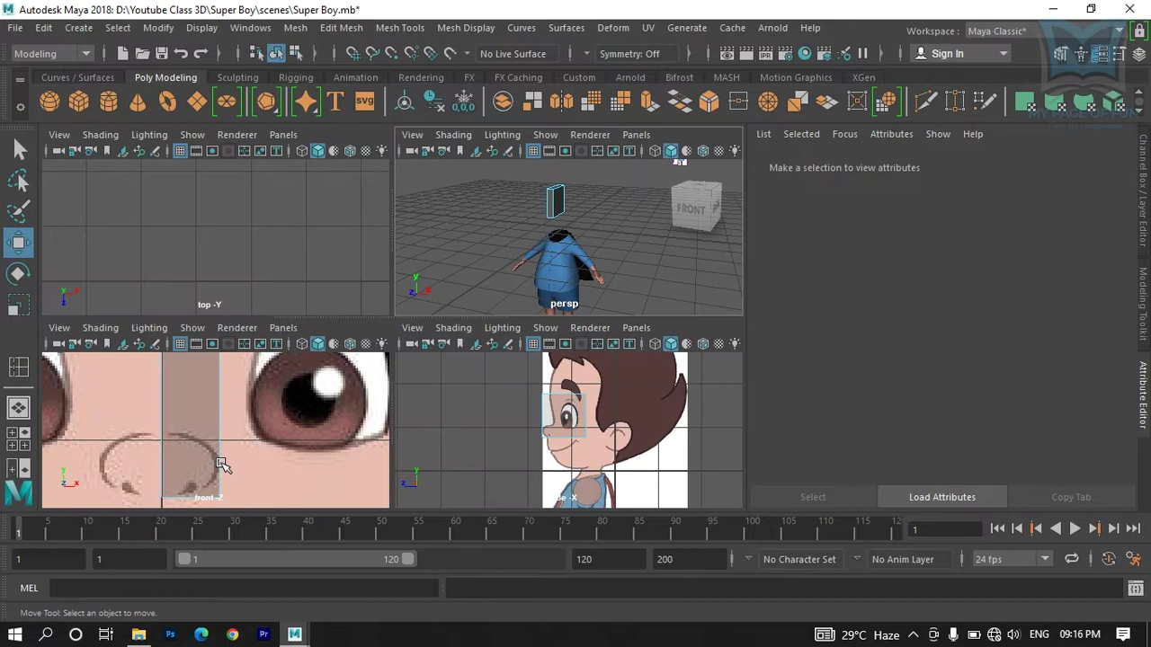
pyautogui.press('space')
pyautogui.scroll(-5, 393, 314)
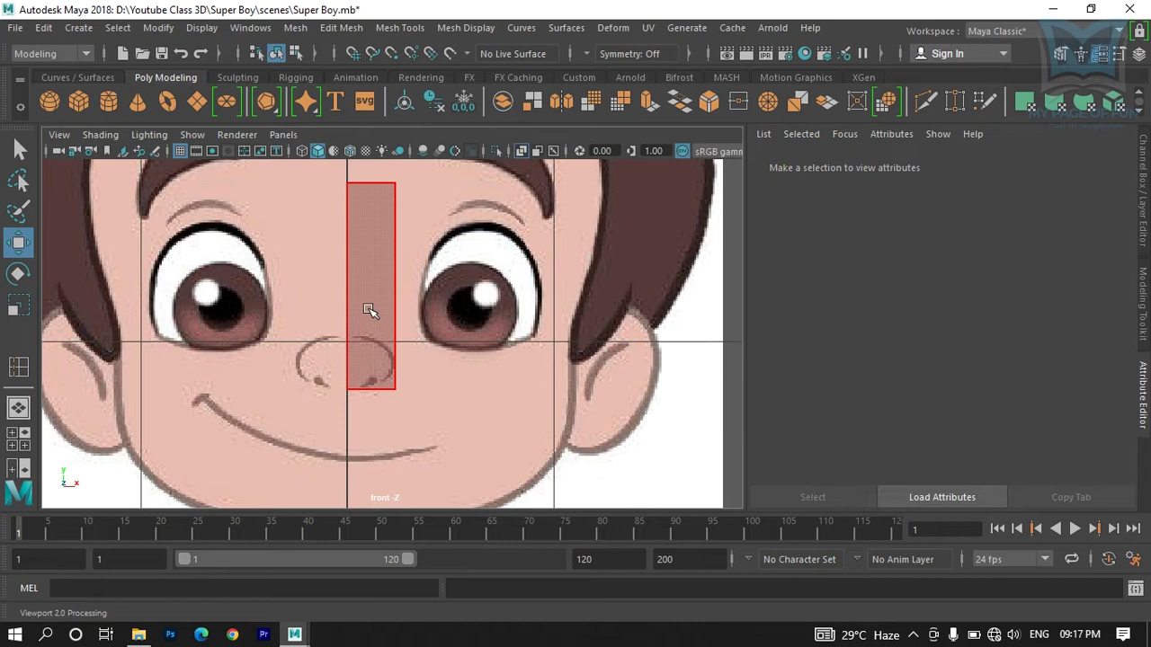
# Step: Insert two horizontal edge loops in the half block, one through the nose's widest part and one at its upper edge
pyautogui.moveTo(376, 184); pyautogui.dragTo(424, 108, button='right')
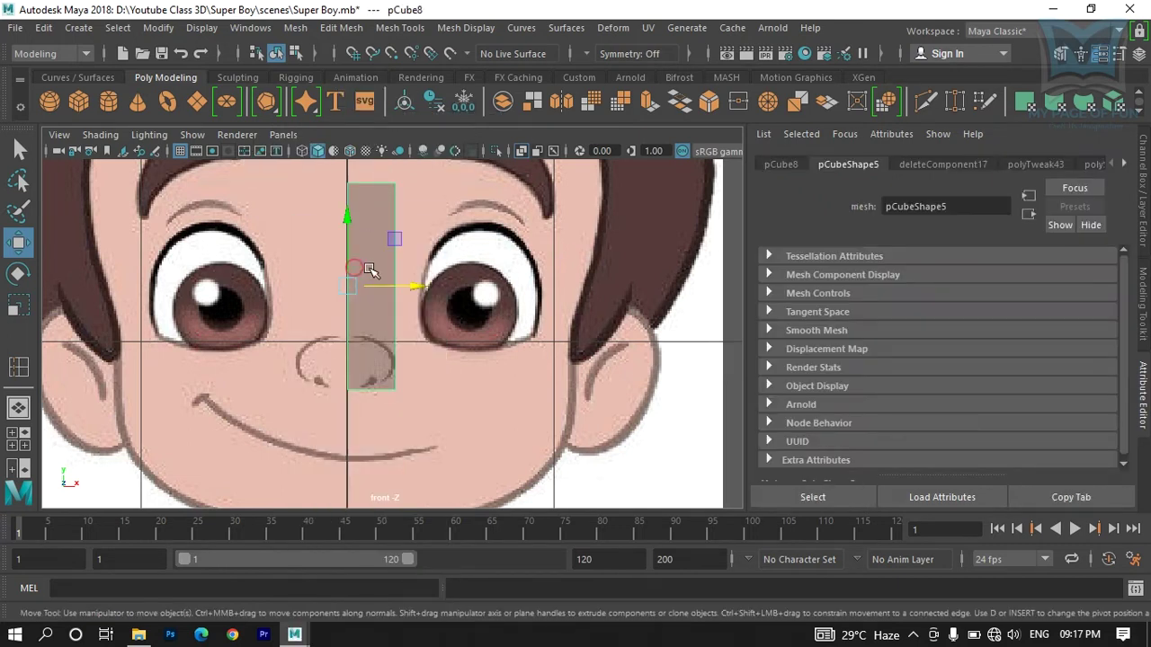
pyautogui.keyDown('shift'); pyautogui.moveTo(364, 266); pyautogui.dragTo(269, 240, button='right'); pyautogui.keyUp('shift')
pyautogui.scroll(6, 329, 314)
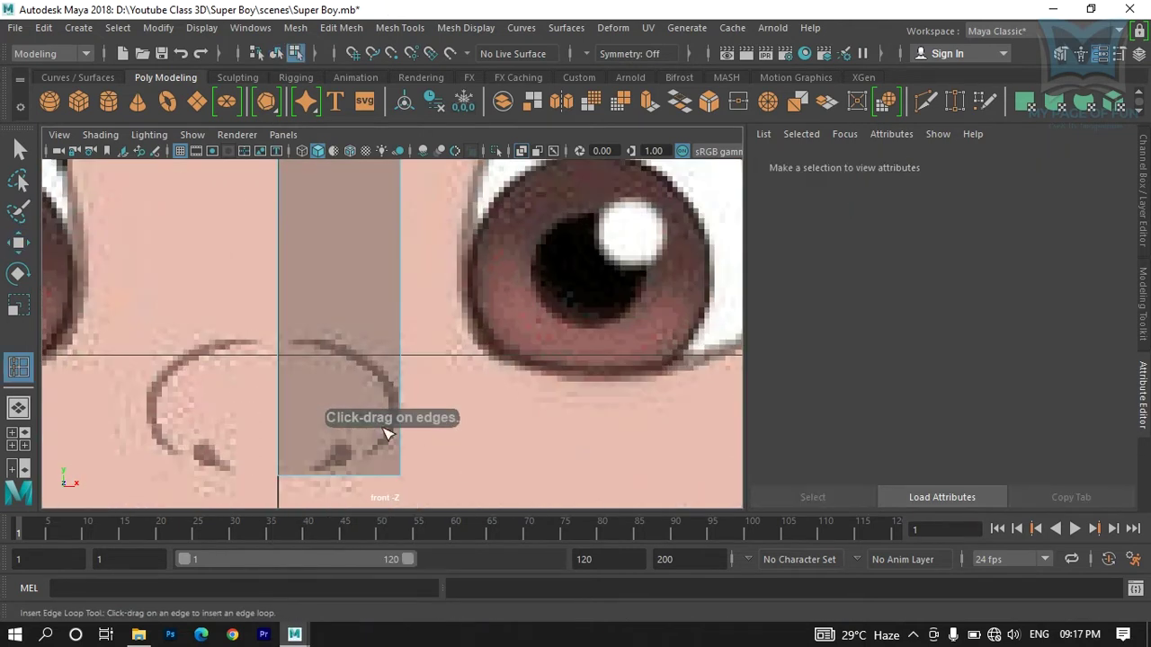
pyautogui.keyDown('alt'); pyautogui.moveTo(385, 433); pyautogui.dragTo(365, 278, button='middle'); pyautogui.keyUp('alt')
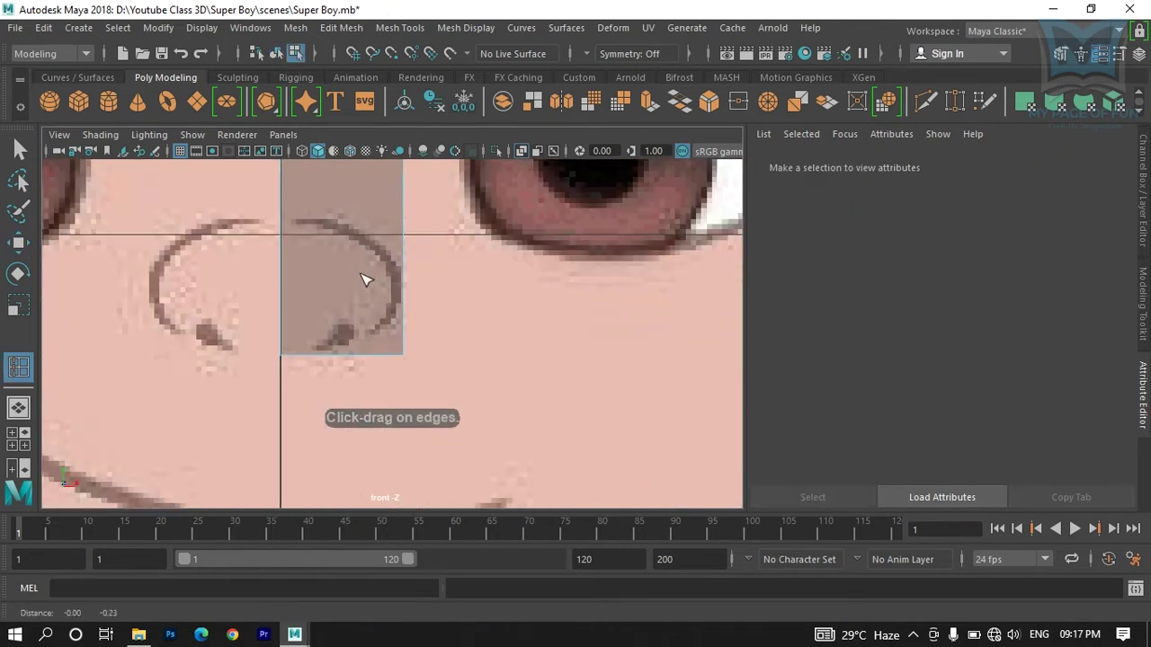
pyautogui.click(403, 293)
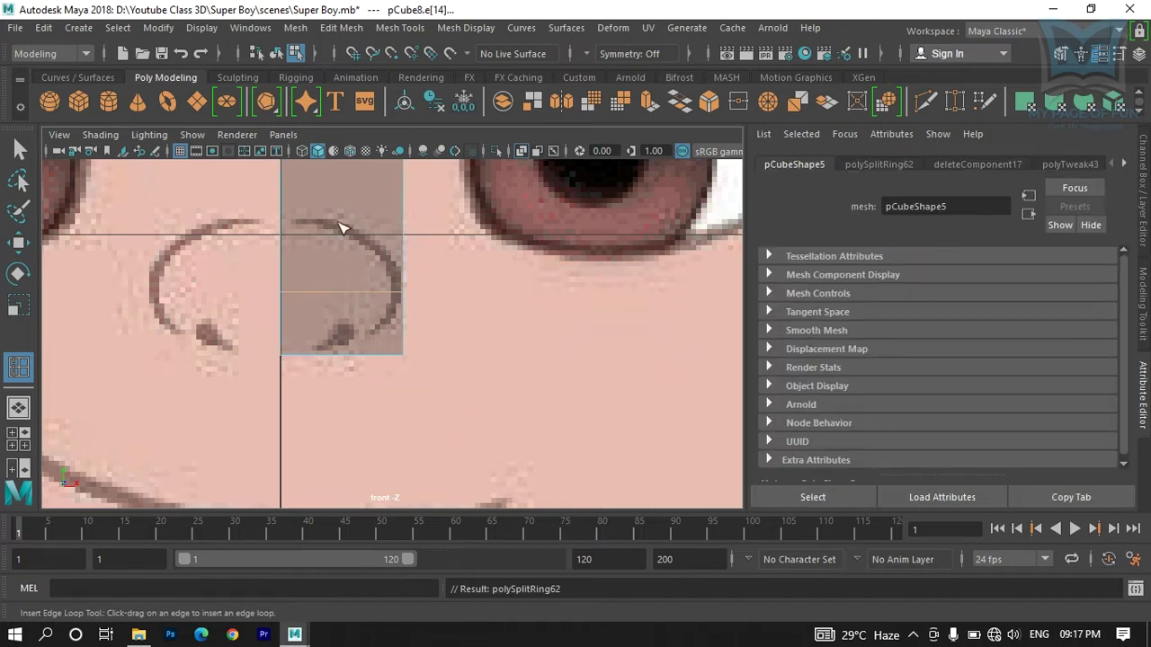
pyautogui.moveTo(404, 229); pyautogui.dragTo(406, 221)
# Step: Insert four more horizontal edge loops, spread along the nose bridge between the nose's upper edge and the block's top
pyautogui.scroll(-10, 398, 322)
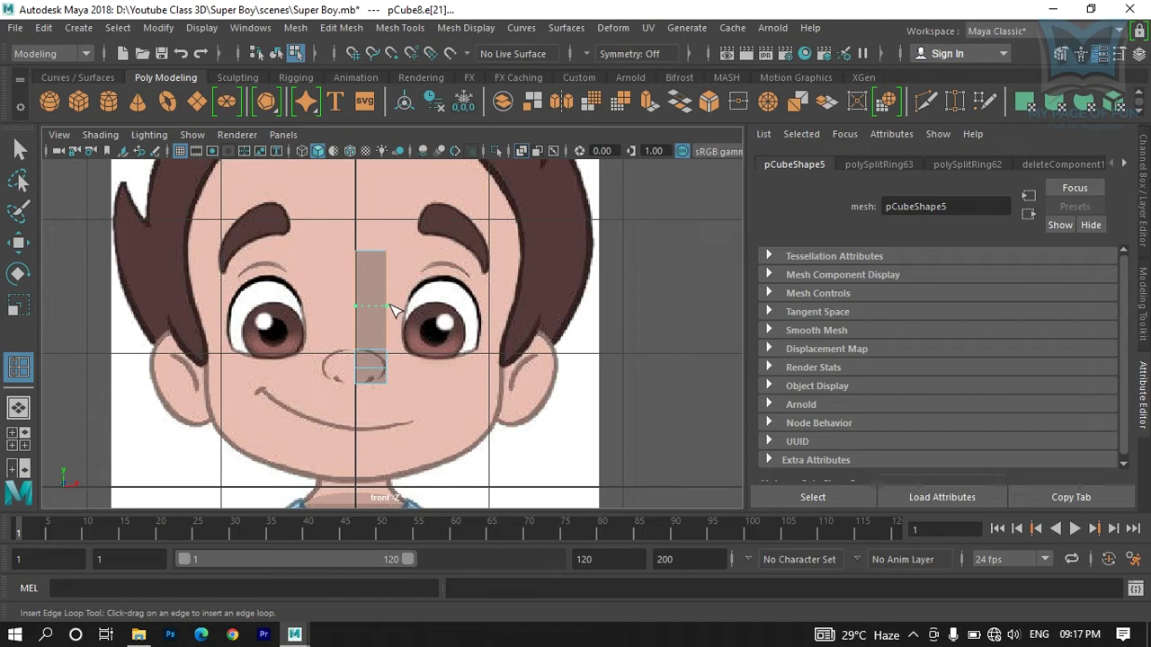
pyautogui.moveTo(393, 315); pyautogui.dragTo(407, 301)
pyautogui.moveTo(393, 319); pyautogui.dragTo(394, 319)
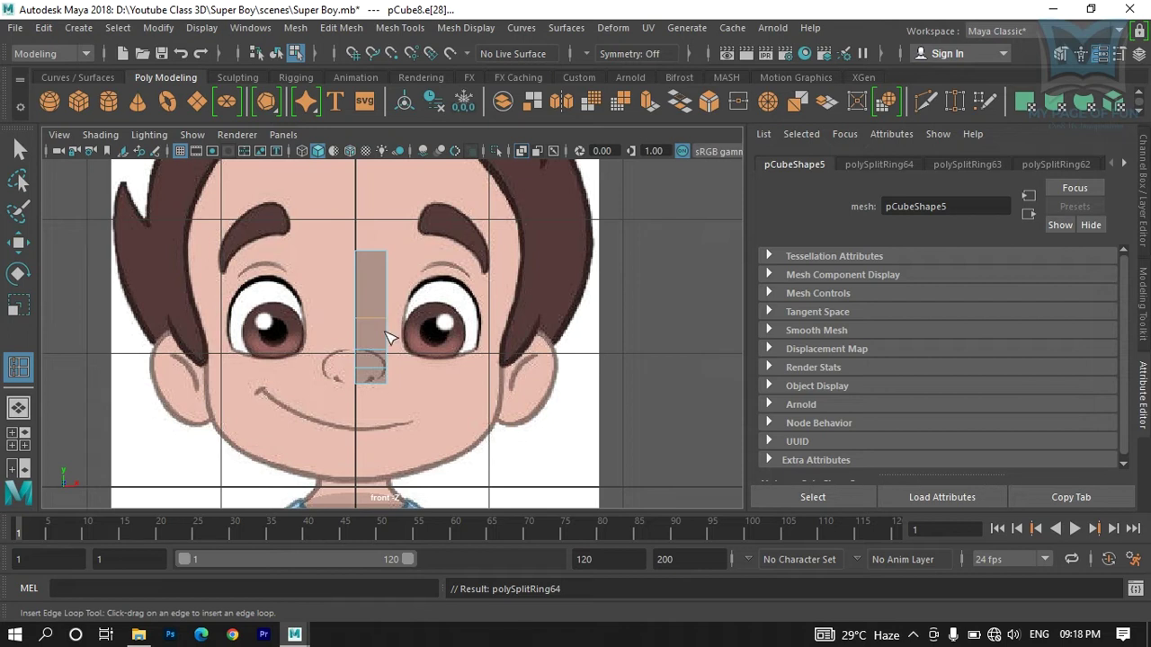
pyautogui.moveTo(388, 336); pyautogui.dragTo(387, 337)
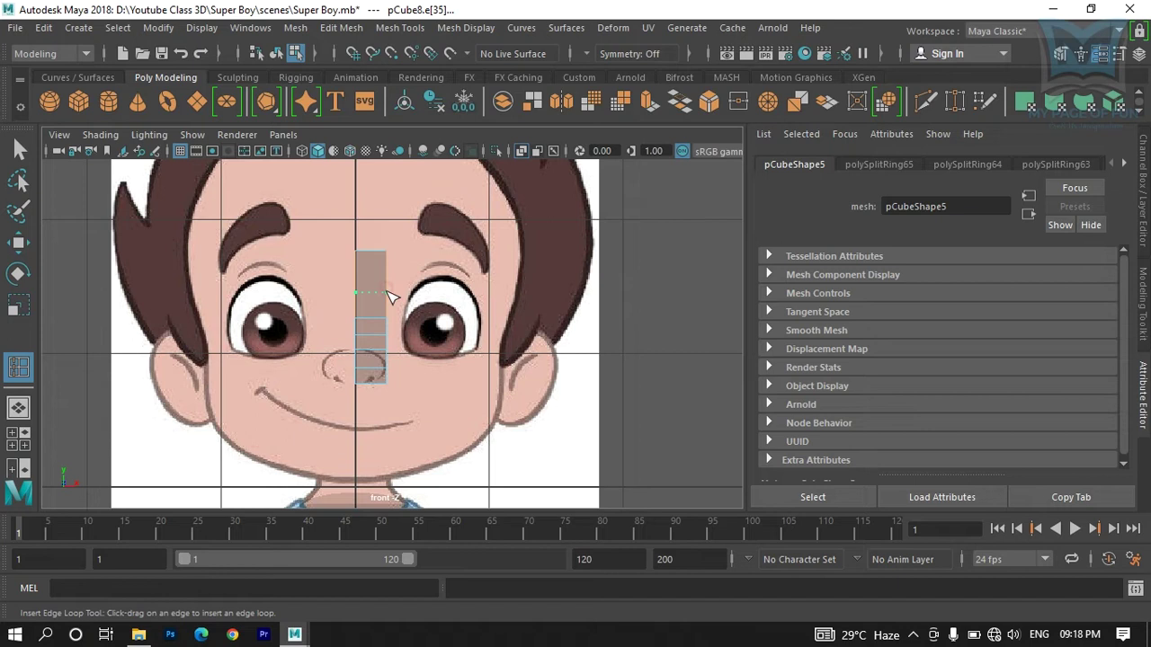
pyautogui.click(390, 300)
pyautogui.click(387, 274)
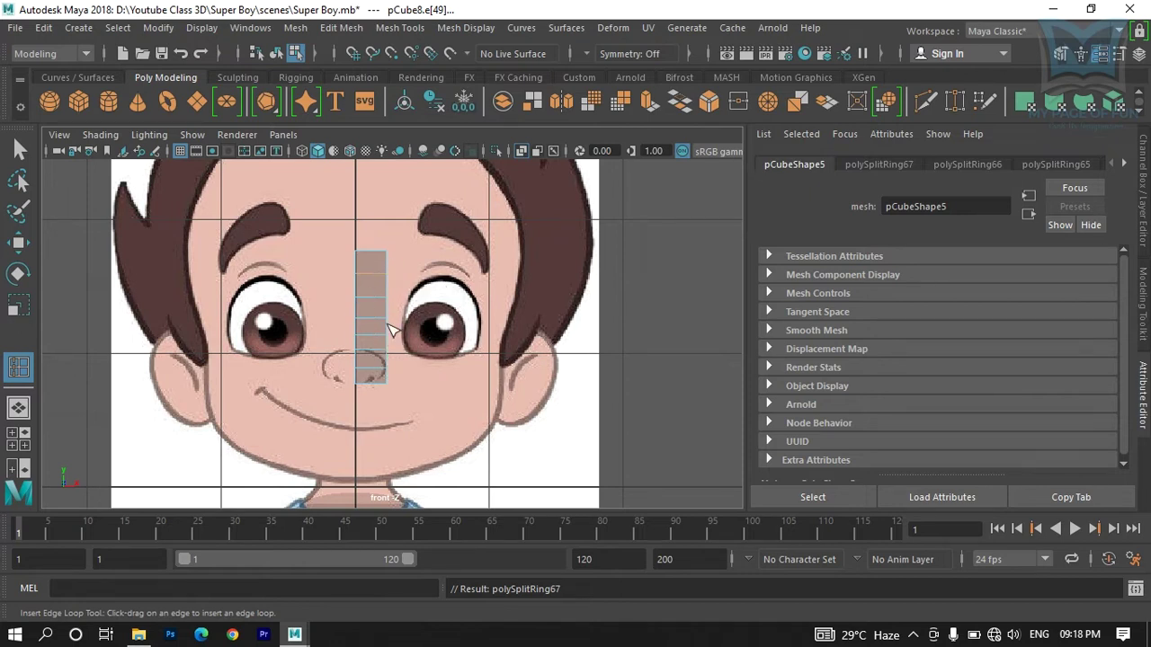
# Step: Move the outer vertices of the four rows from the nose's upper edge to mid-bridge inward, to about X 0.176
pyautogui.scroll(3, 391, 330)
pyautogui.press('q')
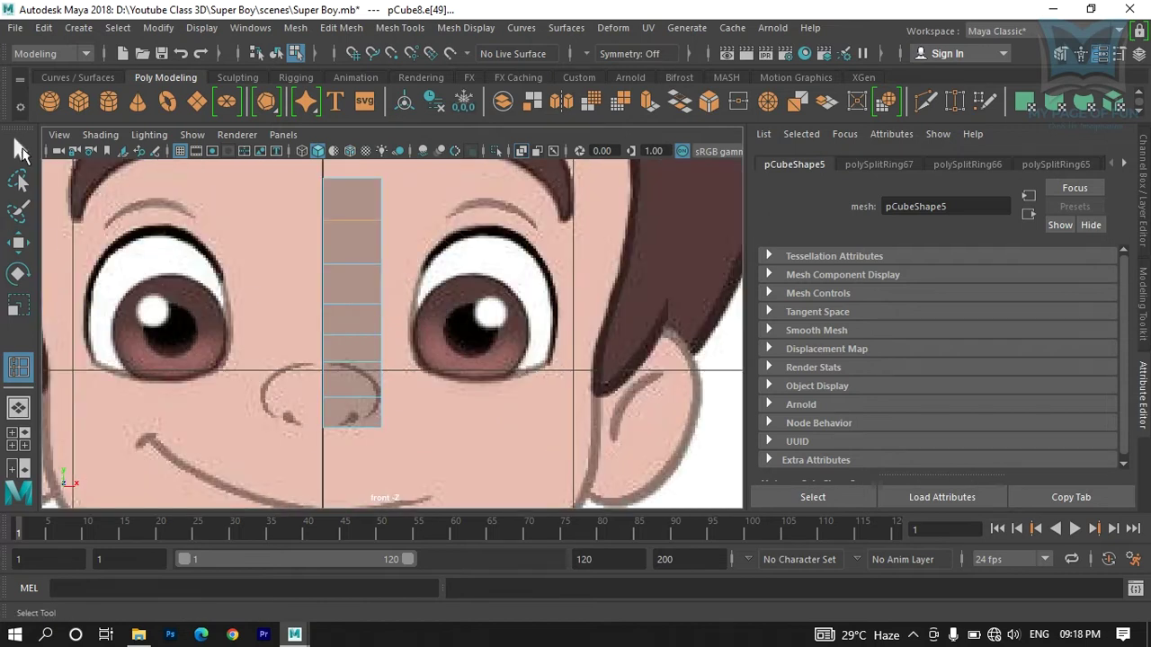
pyautogui.moveTo(359, 299); pyautogui.dragTo(251, 147, button='right')
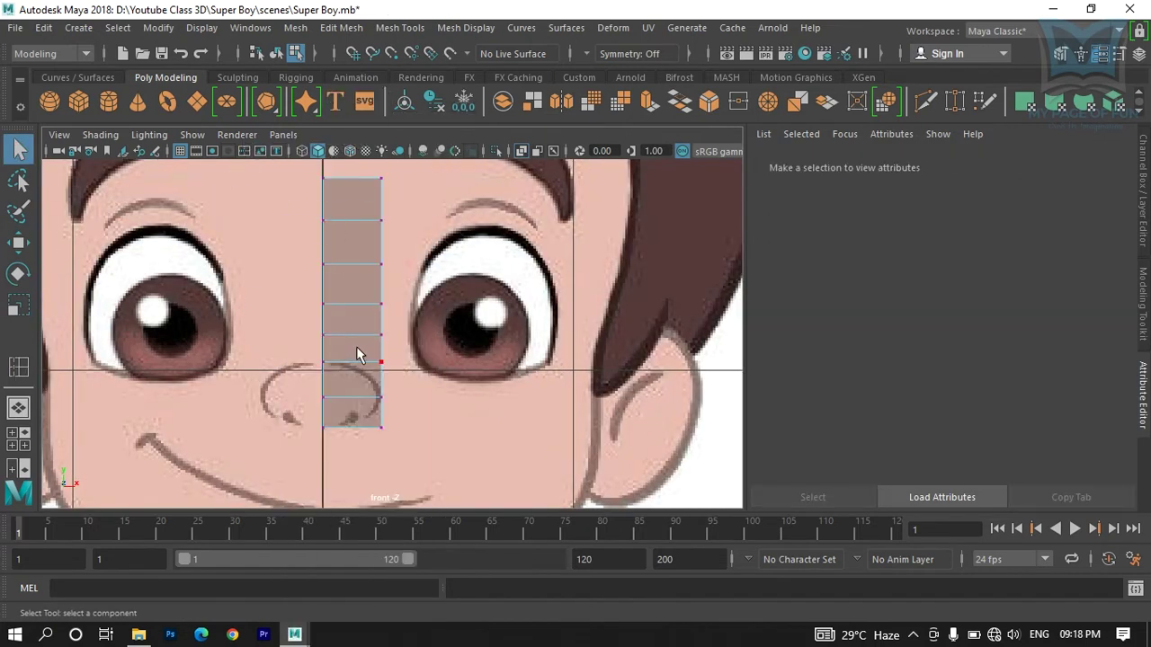
pyautogui.moveTo(387, 321); pyautogui.dragTo(394, 339)
pyautogui.press('w')
pyautogui.moveTo(452, 300); pyautogui.dragTo(438, 304)
pyautogui.moveTo(371, 356); pyautogui.dragTo(434, 370)
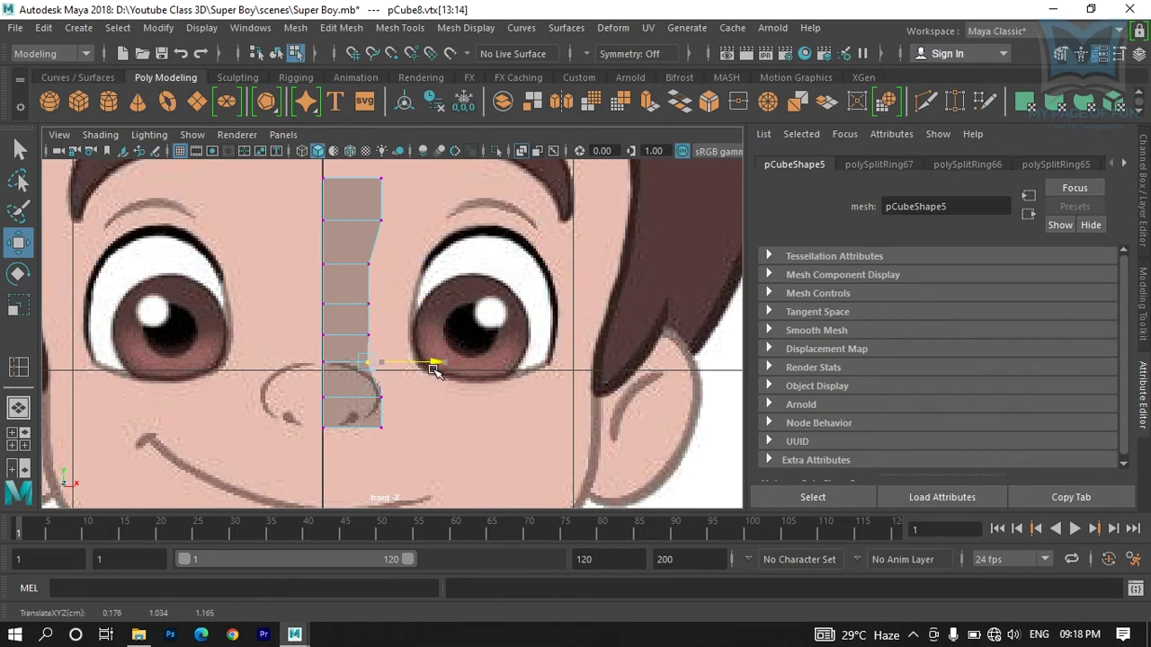
# Step: Curve the bridge's outer side inward, moving the row above the nose to about X 0.132 and the second row from the top to 0.163
pyautogui.moveTo(336, 324); pyautogui.dragTo(409, 345)
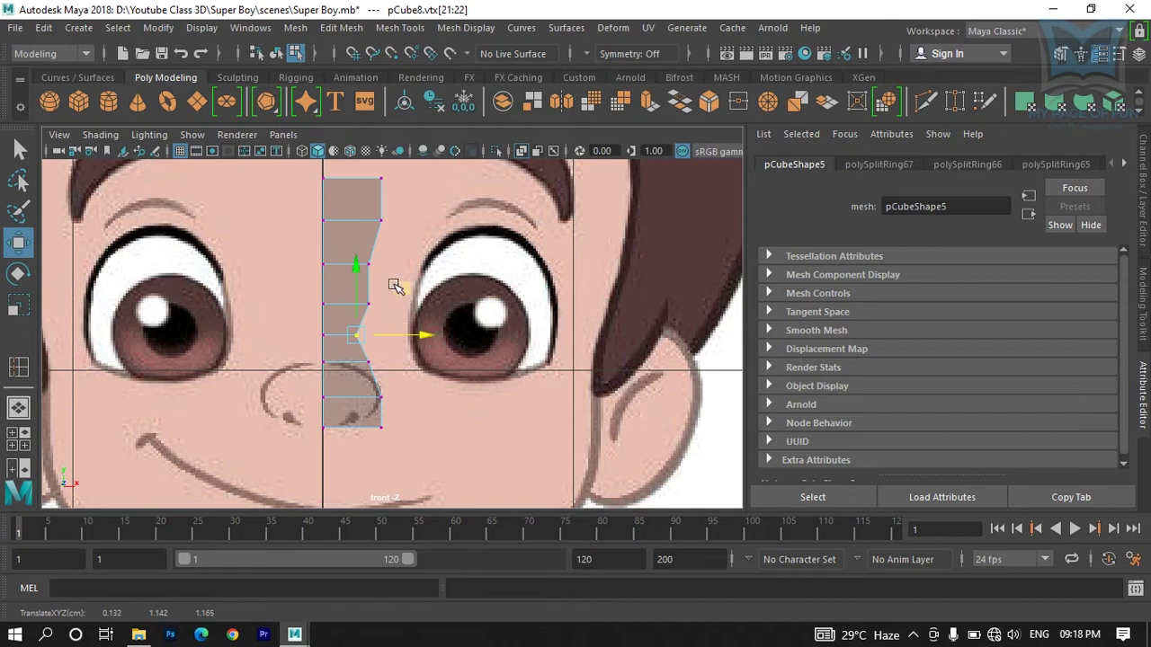
pyautogui.moveTo(399, 278); pyautogui.dragTo(365, 316, button='middle')
pyautogui.hotkey('ctrl', 'z')
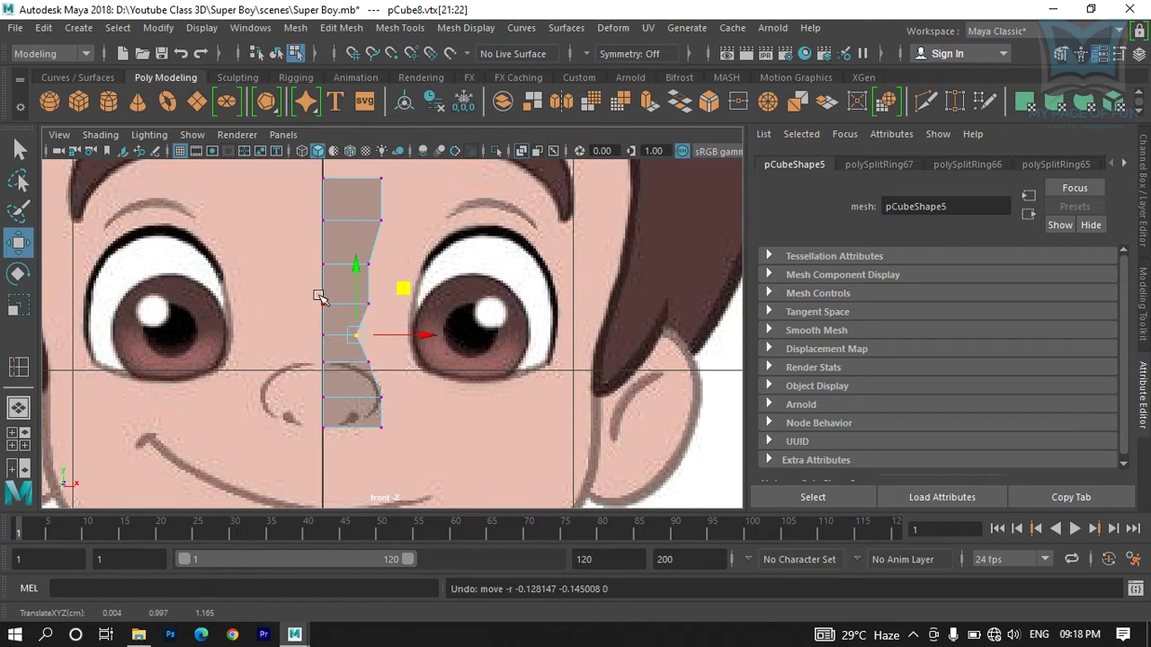
pyautogui.moveTo(333, 295); pyautogui.dragTo(361, 282)
pyautogui.moveTo(437, 267); pyautogui.dragTo(418, 273)
pyautogui.moveTo(414, 199); pyautogui.dragTo(369, 254)
pyautogui.moveTo(444, 223); pyautogui.dragTo(426, 226)
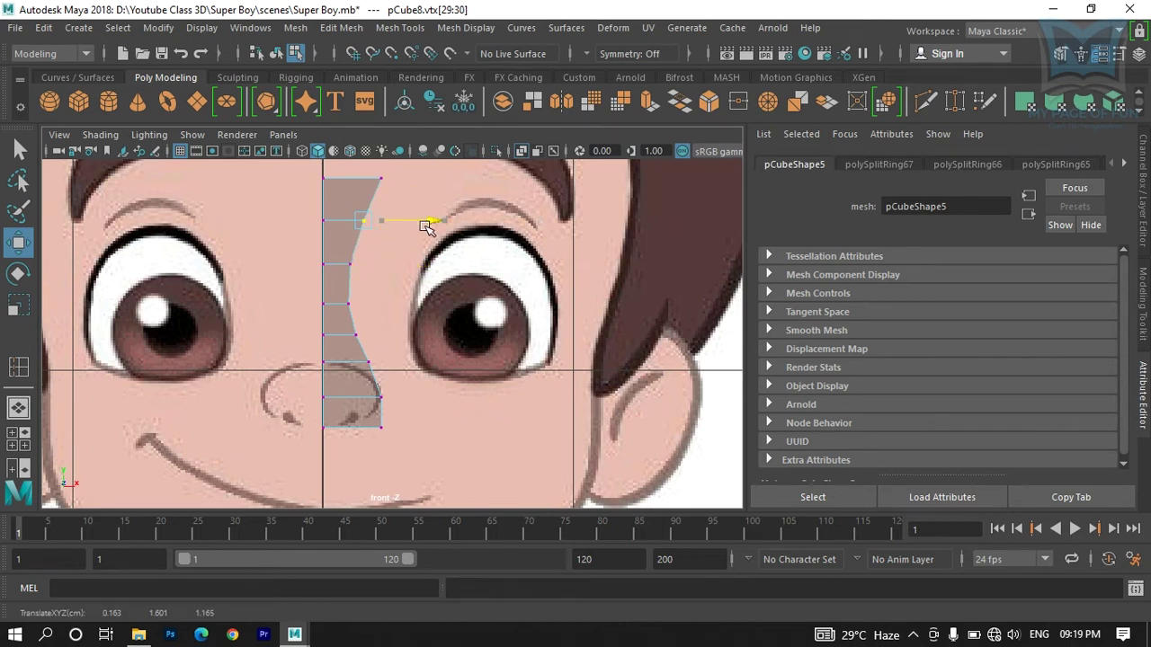
# Step: Delete the uppermost inner horizontal edge loop from the nose bridge
pyautogui.keyDown('alt'); pyautogui.moveTo(413, 275); pyautogui.dragTo(390, 266, button='middle'); pyautogui.keyUp('alt')
pyautogui.moveTo(337, 286); pyautogui.dragTo(331, 102, button='right')
pyautogui.click(328, 286)
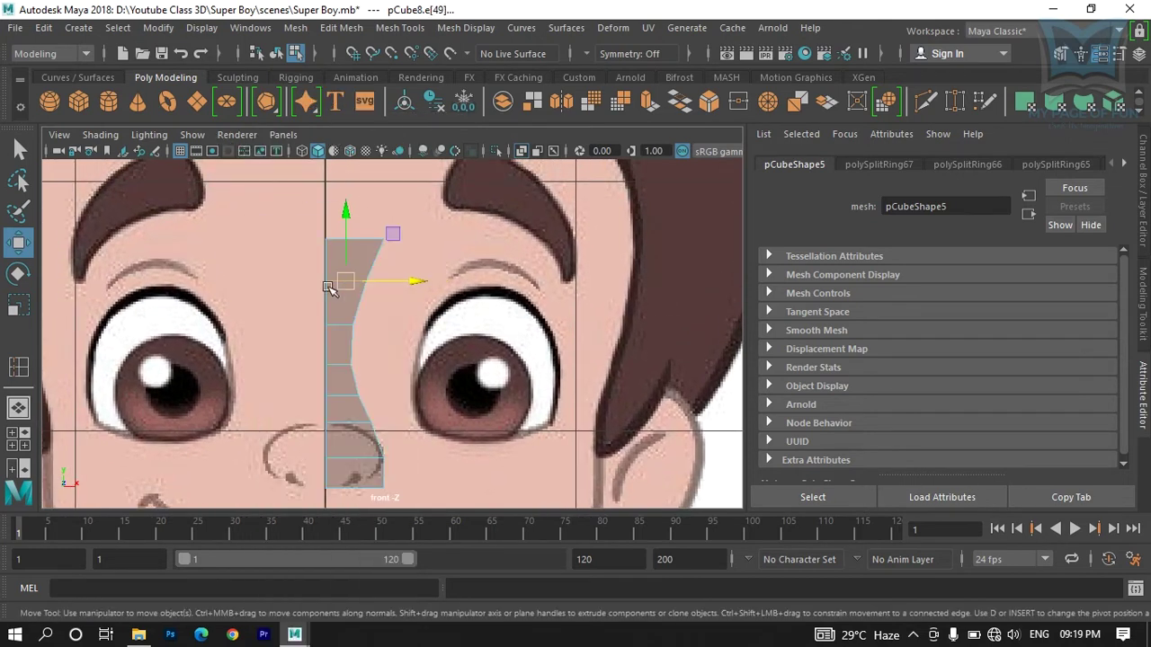
pyautogui.click(489, 309)
pyautogui.doubleClick(334, 281)
pyautogui.keyDown('shift'); pyautogui.moveTo(339, 285); pyautogui.dragTo(268, 308, button='right'); pyautogui.keyUp('shift')
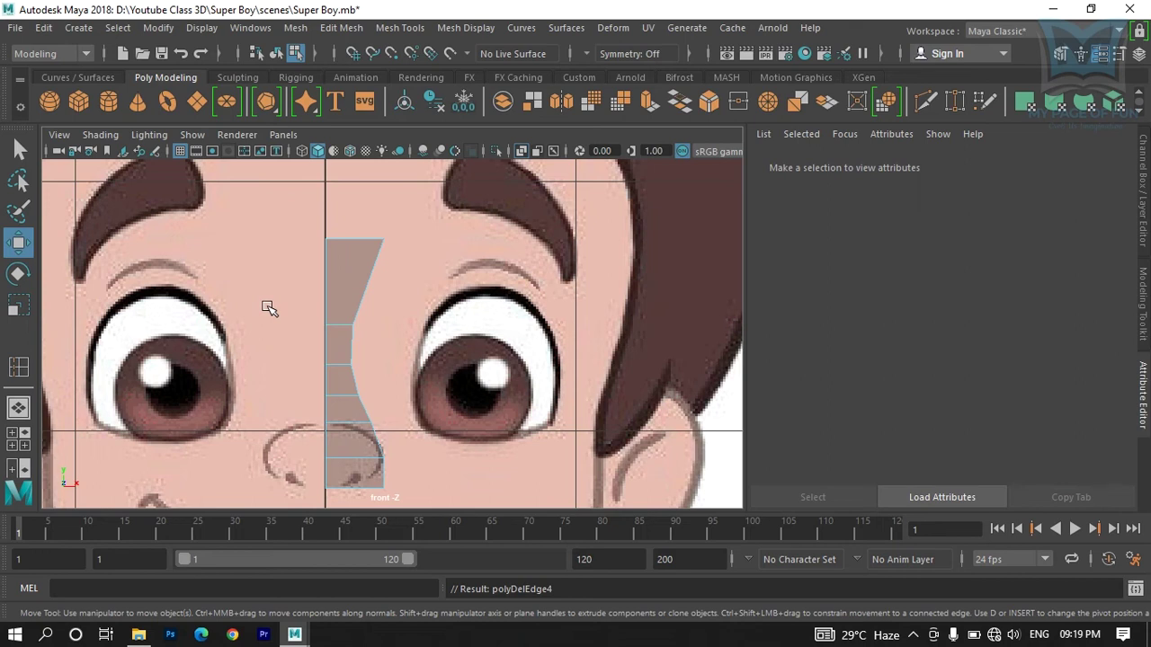
# Step: Lower the top two vertex rows of the nose bridge slightly in the front view, shortening the bridge
pyautogui.moveTo(343, 270); pyautogui.dragTo(270, 167, button='right')
pyautogui.moveTo(301, 217); pyautogui.dragTo(441, 259)
pyautogui.moveTo(357, 212); pyautogui.dragTo(360, 226)
pyautogui.scroll(2, 386, 372)
pyautogui.scroll(-7, 378, 372)
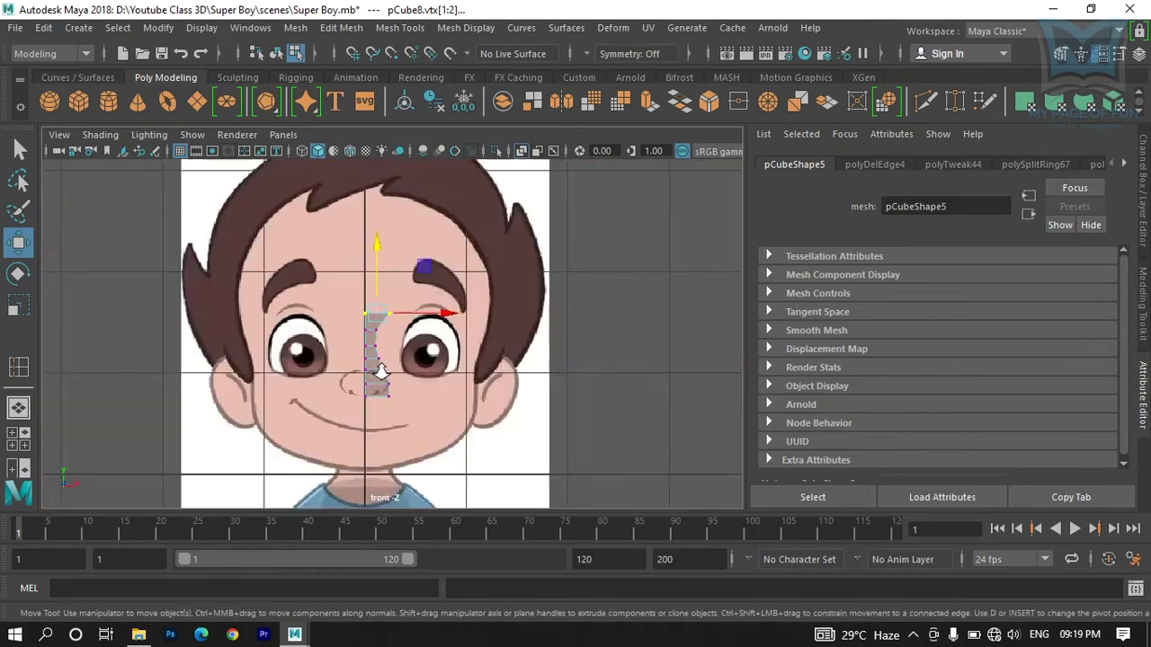
pyautogui.scroll(5, 383, 373)
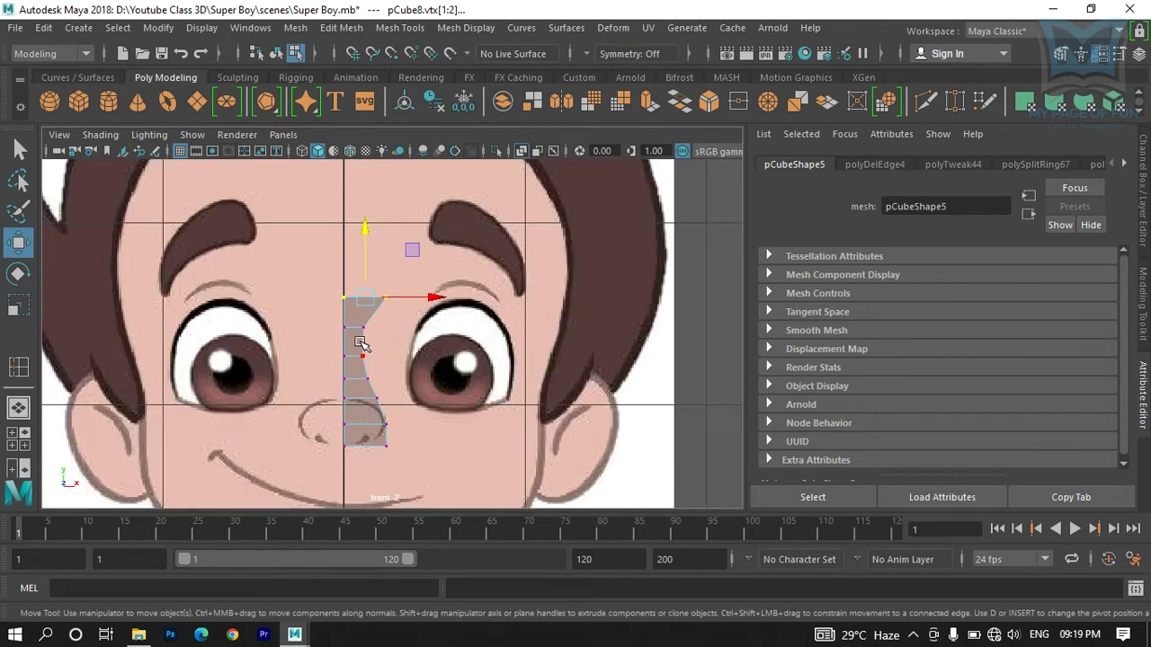
pyautogui.scroll(4, 359, 342)
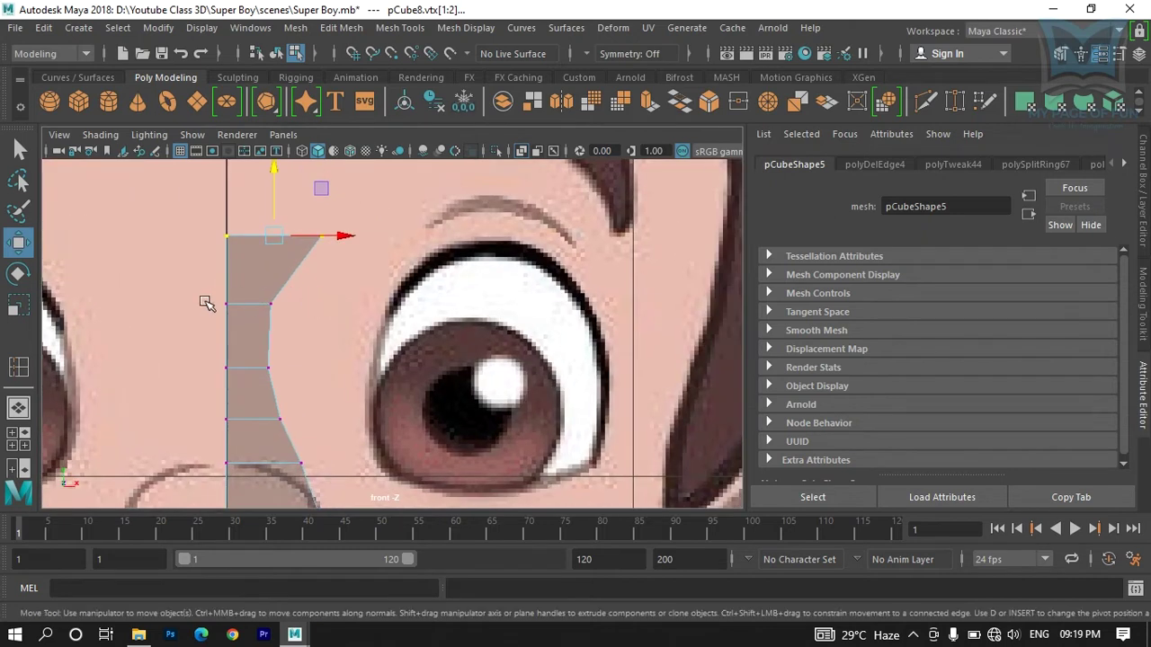
pyautogui.moveTo(189, 277); pyautogui.dragTo(298, 327)
pyautogui.moveTo(248, 233); pyautogui.dragTo(372, 257)
pyautogui.moveTo(273, 174); pyautogui.dragTo(270, 187)
# Step: Move the outer vertex of the bridge's top row inward to about X 0.153
pyautogui.moveTo(397, 222); pyautogui.dragTo(291, 278)
pyautogui.moveTo(392, 250); pyautogui.dragTo(362, 260)
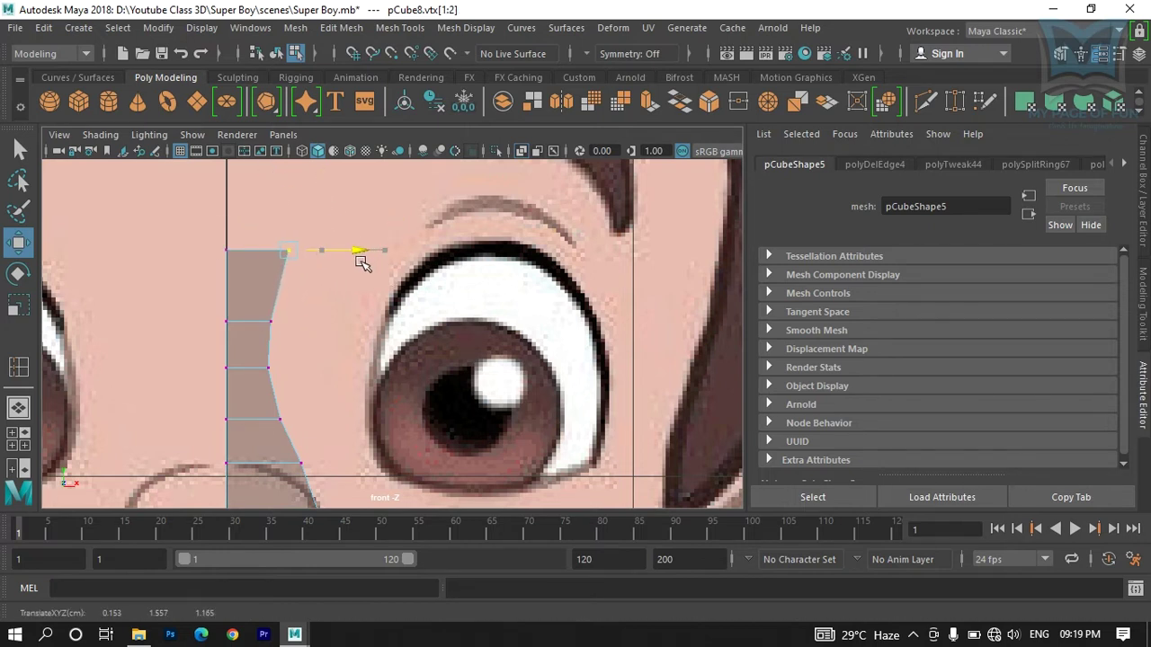
pyautogui.scroll(-10, 382, 283)
pyautogui.scroll(10, 381, 283)
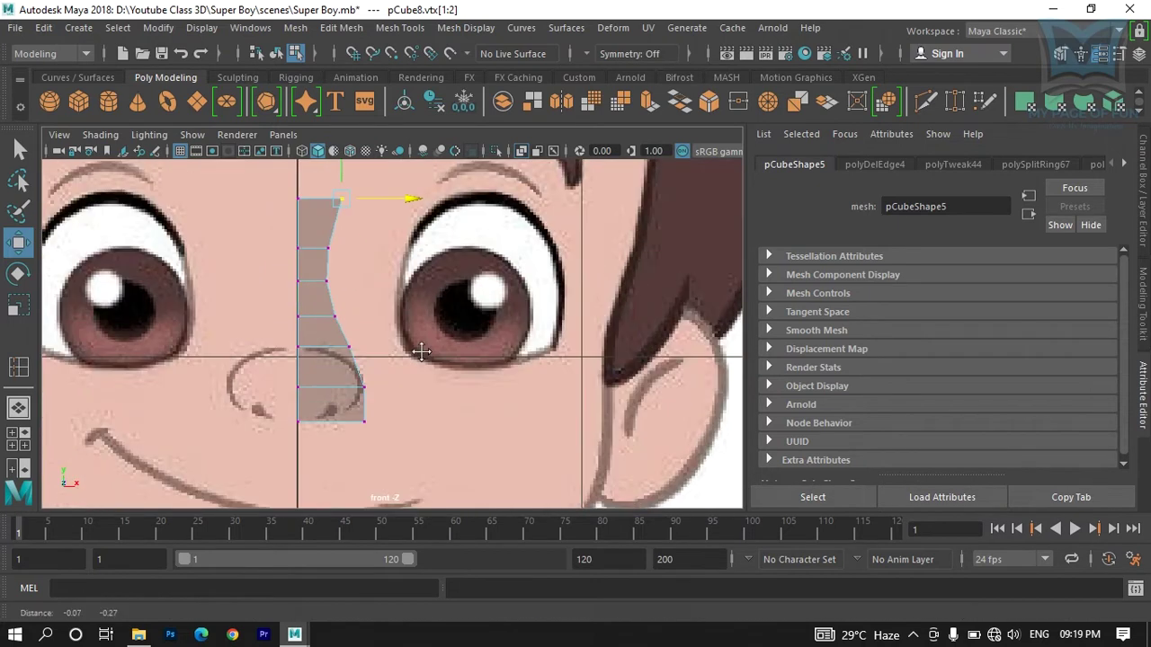
# Step: Move the nose's lower outer corner inward to about X 0.171 and pull the outer vertices of the rows just above the nose inward
pyautogui.moveTo(347, 394); pyautogui.dragTo(413, 409)
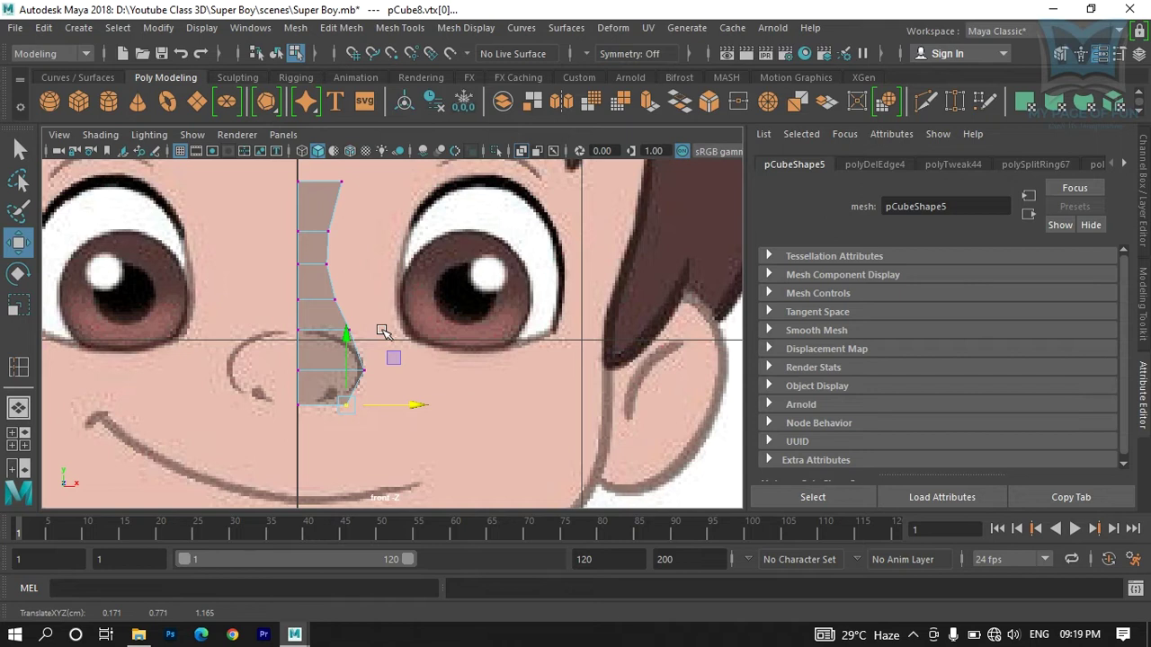
pyautogui.moveTo(322, 291); pyautogui.dragTo(406, 316)
pyautogui.moveTo(328, 350); pyautogui.dragTo(407, 333)
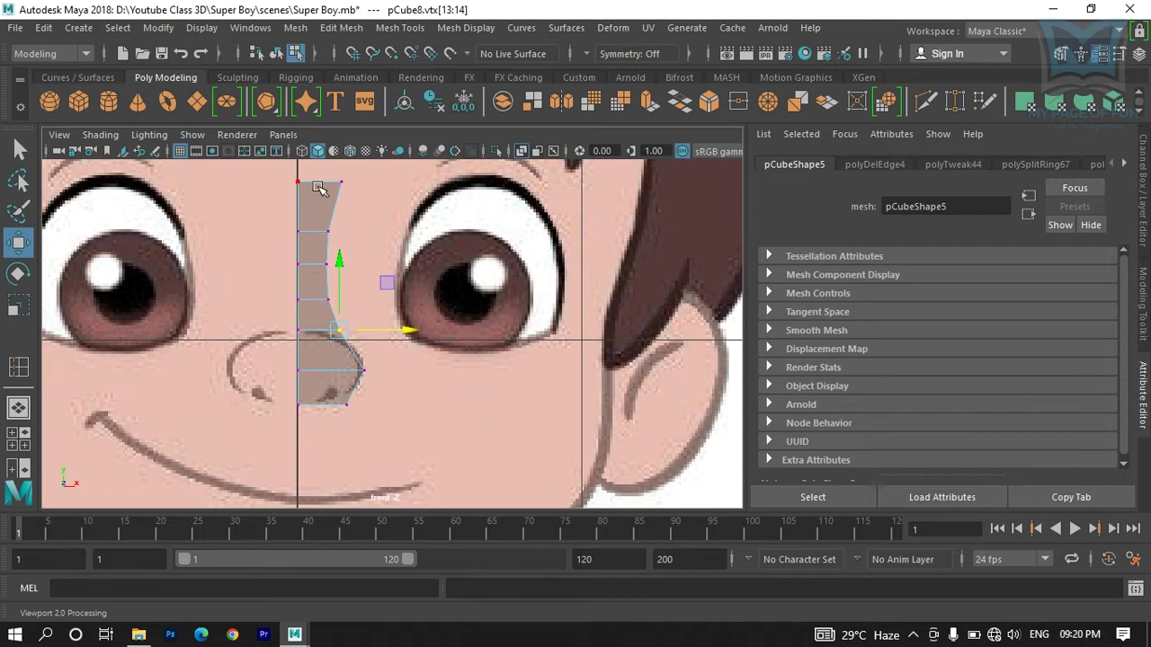
# Step: Lower the bridge's top vertex row to about Y 1.526
pyautogui.moveTo(277, 175); pyautogui.dragTo(369, 216)
pyautogui.scroll(-5, 337, 199)
pyautogui.scroll(6, 391, 314)
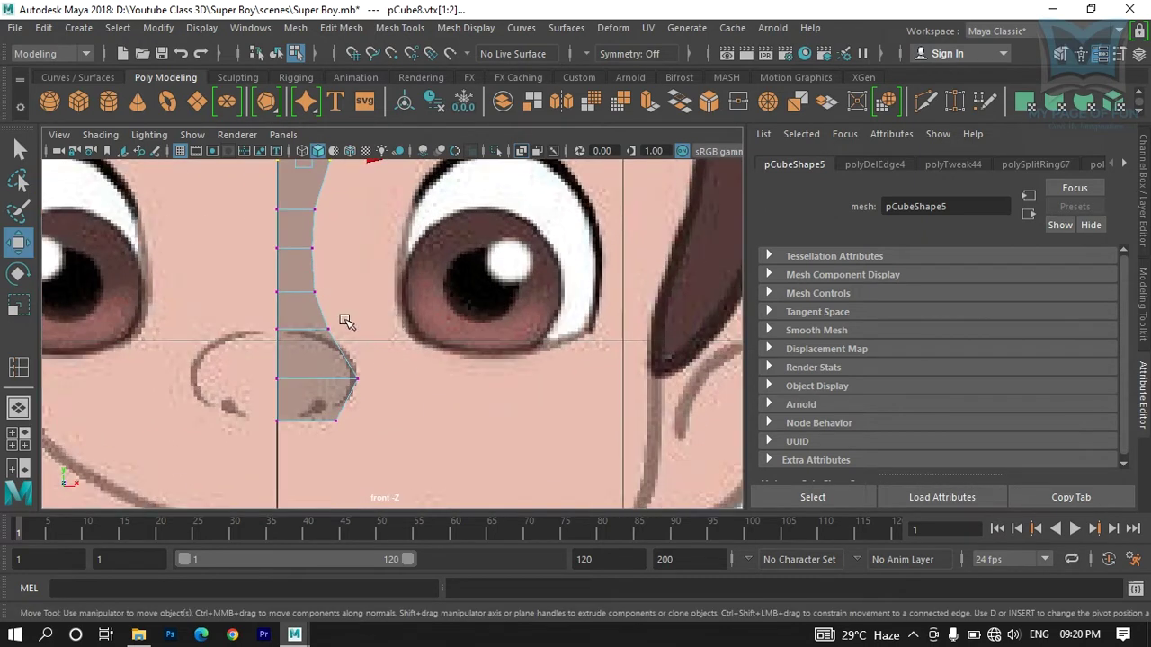
# Step: In the side view, move the front vertices of the nose's bottom row back to the profile and its upper-edge row to about Z 1.622
pyautogui.press('space')
pyautogui.press('space')
pyautogui.scroll(6, 579, 412)
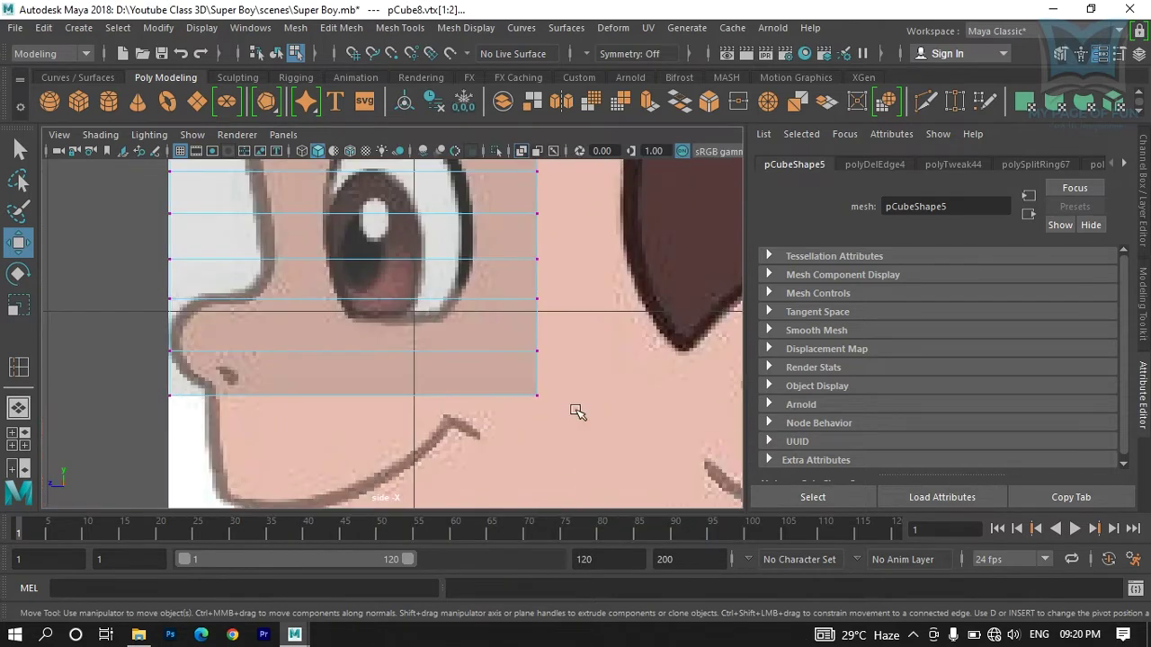
pyautogui.keyDown('alt'); pyautogui.moveTo(351, 391); pyautogui.dragTo(415, 374, button='middle'); pyautogui.keyUp('alt')
pyautogui.moveTo(218, 361); pyautogui.dragTo(262, 391)
pyautogui.moveTo(190, 382); pyautogui.dragTo(201, 382)
pyautogui.moveTo(251, 269); pyautogui.dragTo(189, 284)
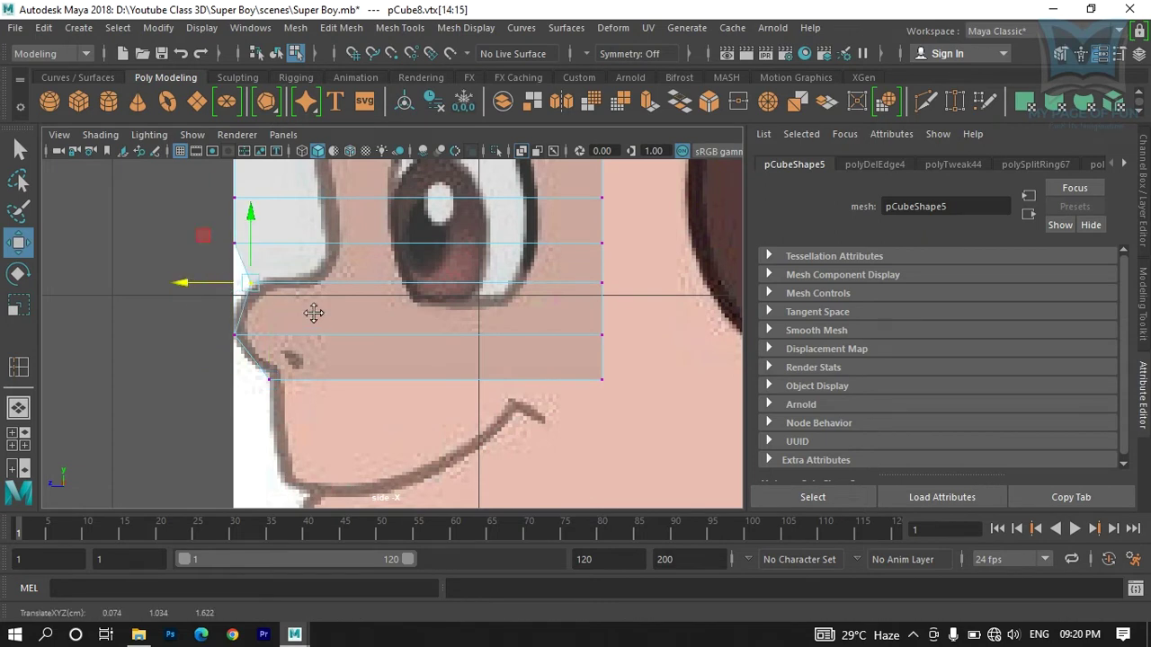
# Step: Move the front vertices of the two bridge rows above the nose back to follow the profile line in the side view
pyautogui.keyDown('alt'); pyautogui.moveTo(315, 316); pyautogui.dragTo(330, 405, button='middle'); pyautogui.keyUp('alt')
pyautogui.moveTo(200, 268); pyautogui.dragTo(270, 345)
pyautogui.moveTo(180, 311); pyautogui.dragTo(263, 336)
pyautogui.keyDown('alt'); pyautogui.moveTo(324, 353); pyautogui.dragTo(366, 359, button='middle'); pyautogui.keyUp('alt')
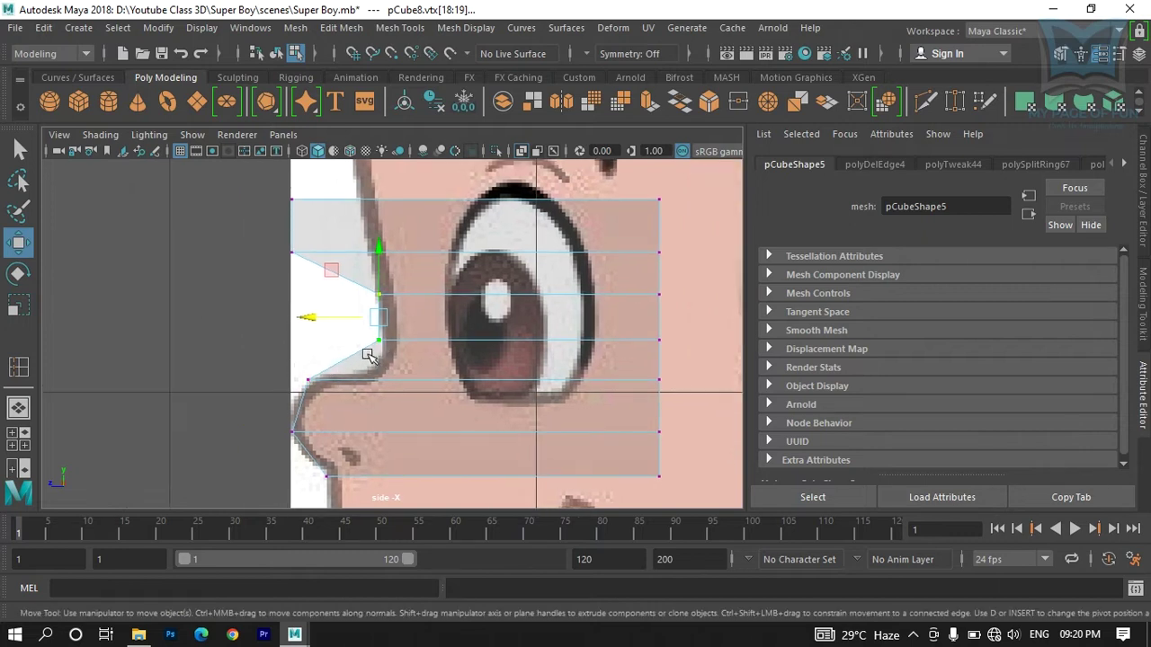
pyautogui.moveTo(350, 357); pyautogui.dragTo(381, 366)
pyautogui.hotkey('ctrl', 'z')
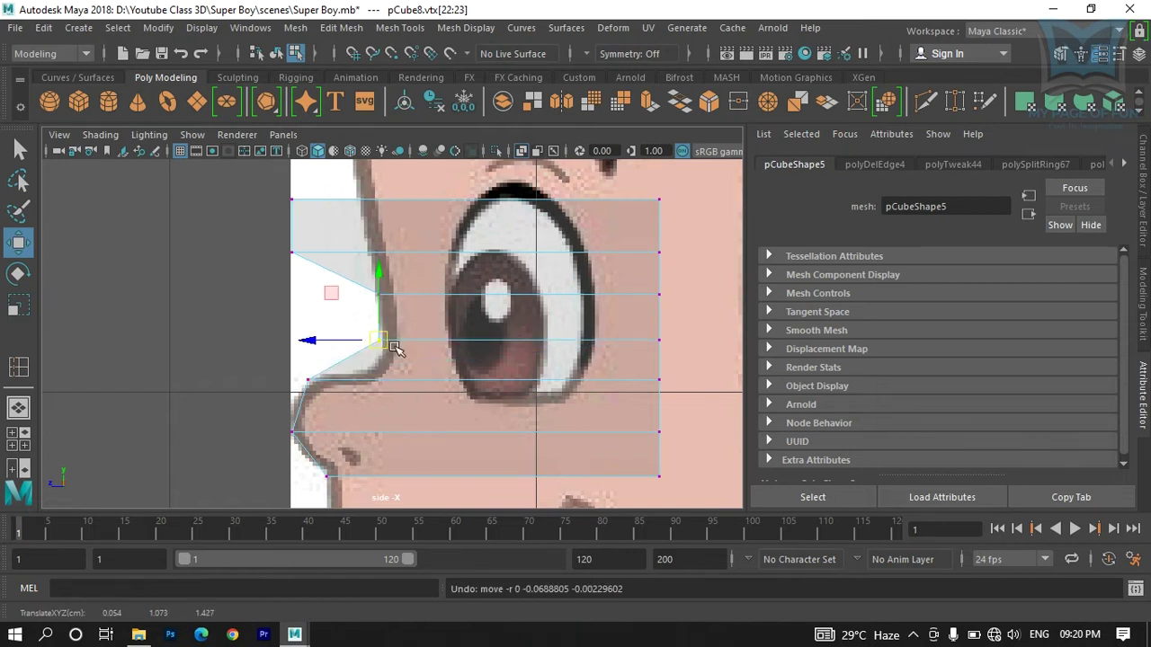
pyautogui.keyDown('alt'); pyautogui.moveTo(380, 342); pyautogui.dragTo(457, 361, button='middle'); pyautogui.keyUp('alt')
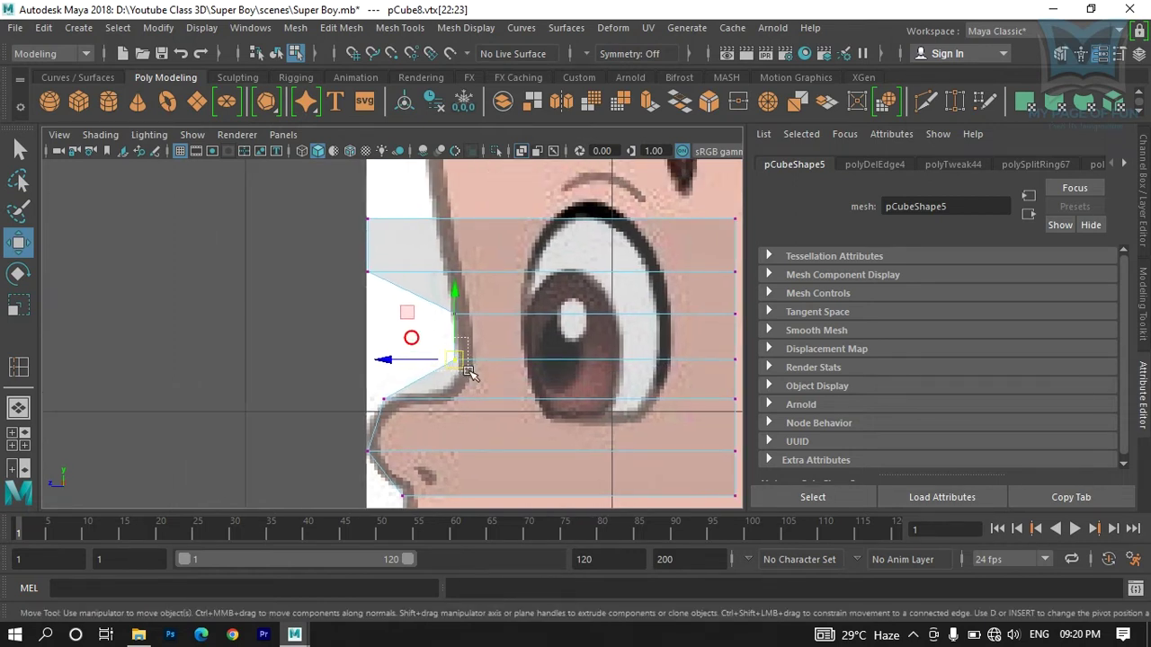
pyautogui.moveTo(396, 359); pyautogui.dragTo(403, 359)
# Step: Move the front vertices of the bridge's top two rows back to about Z 1.450, with the uppermost row at 1.468
pyautogui.moveTo(349, 258); pyautogui.dragTo(373, 272)
pyautogui.moveTo(337, 204); pyautogui.dragTo(381, 284)
pyautogui.moveTo(303, 246); pyautogui.dragTo(378, 262)
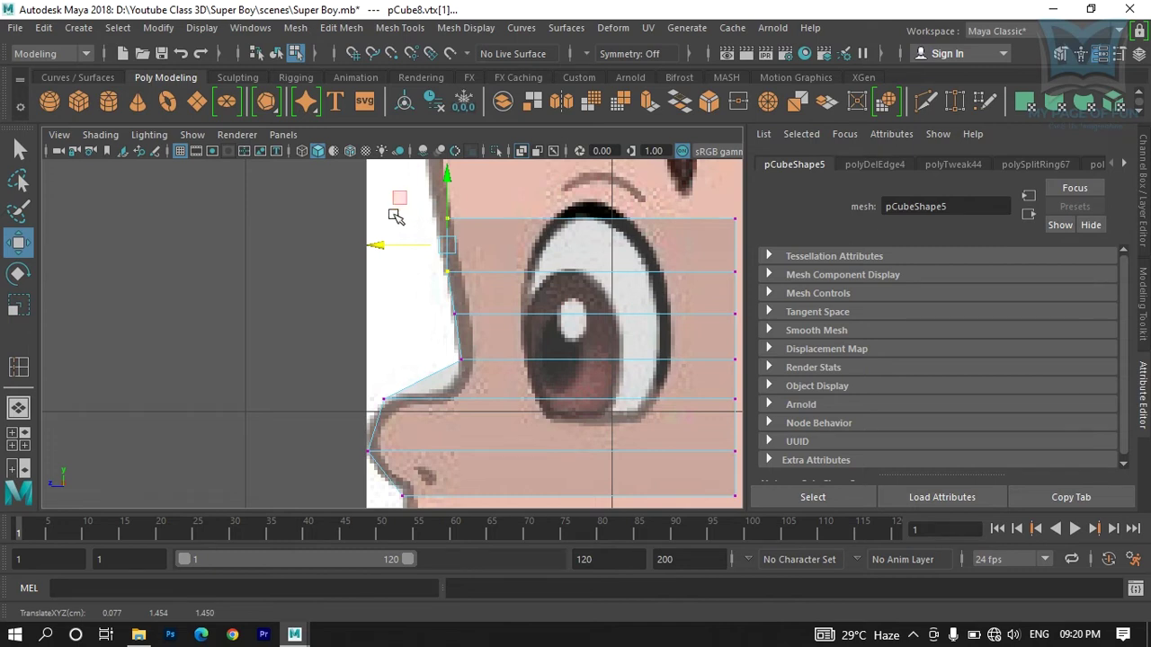
pyautogui.moveTo(473, 234); pyautogui.dragTo(495, 205)
pyautogui.moveTo(378, 219); pyautogui.dragTo(372, 219)
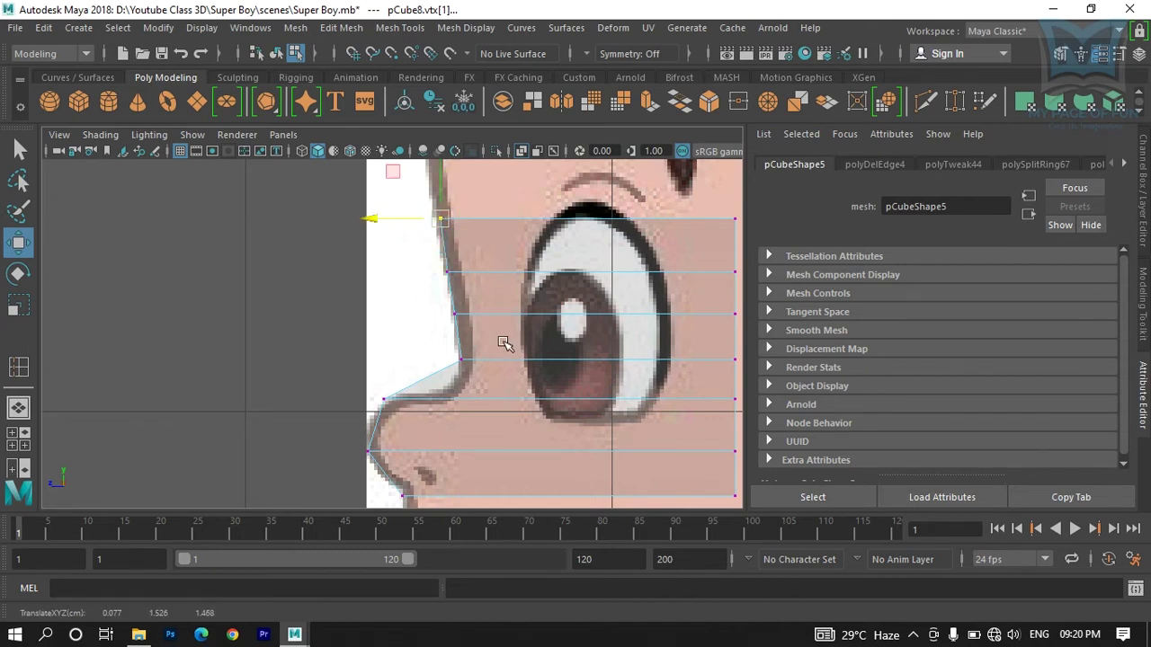
# Step: Move all rear vertices of the nose and bridge forward, reducing the piece to a narrow strip behind the profile
pyautogui.keyDown('alt'); pyautogui.moveTo(504, 344); pyautogui.dragTo(408, 265, button='middle'); pyautogui.keyUp('alt')
pyautogui.keyDown('alt'); pyautogui.moveTo(600, 223); pyautogui.dragTo(545, 345, button='middle'); pyautogui.keyUp('alt')
pyautogui.moveTo(545, 190); pyautogui.dragTo(670, 509)
pyautogui.moveTo(522, 360); pyautogui.dragTo(286, 379)
pyautogui.keyDown('alt'); pyautogui.moveTo(311, 373); pyautogui.dragTo(328, 317, button='middle'); pyautogui.keyUp('alt')
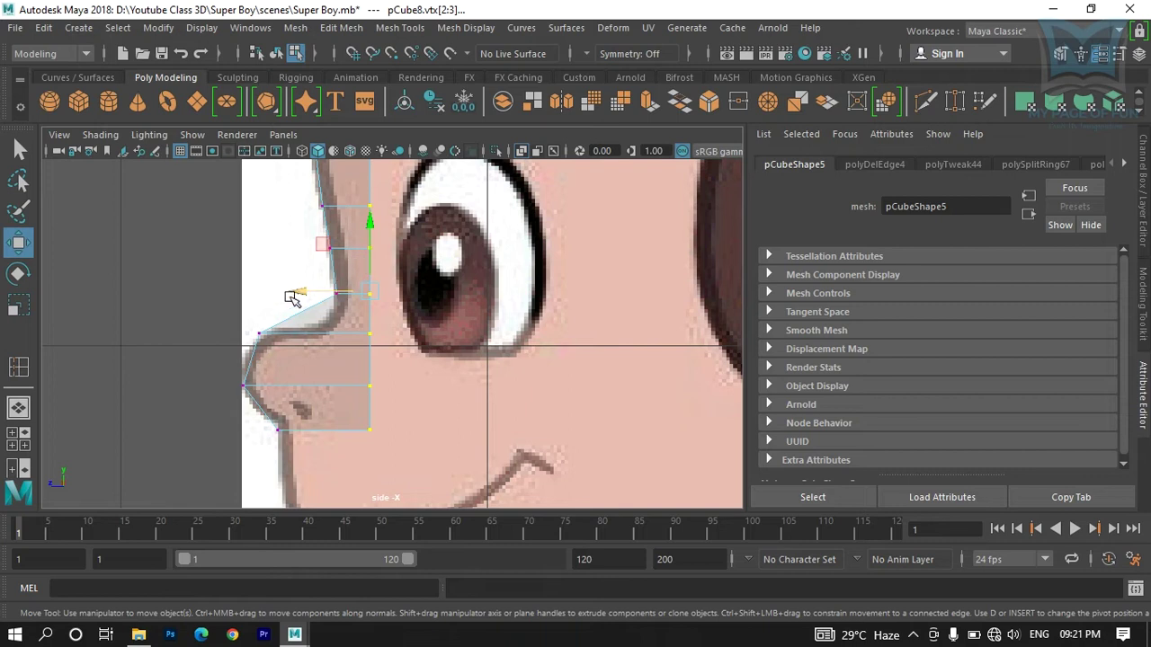
pyautogui.moveTo(300, 292); pyautogui.dragTo(301, 292)
# Step: Move the rear vertices of the nose's three rows forward, placing the bottom row at about Z 1.451
pyautogui.keyDown('alt'); pyautogui.moveTo(374, 386); pyautogui.dragTo(441, 355, button='middle'); pyautogui.keyUp('alt')
pyautogui.click(435, 360)
pyautogui.moveTo(362, 361); pyautogui.dragTo(341, 365)
pyautogui.moveTo(415, 393); pyautogui.dragTo(442, 416)
pyautogui.moveTo(365, 403); pyautogui.dragTo(325, 404)
pyautogui.moveTo(443, 354); pyautogui.dragTo(328, 361)
pyautogui.click(401, 358)
pyautogui.click(398, 423)
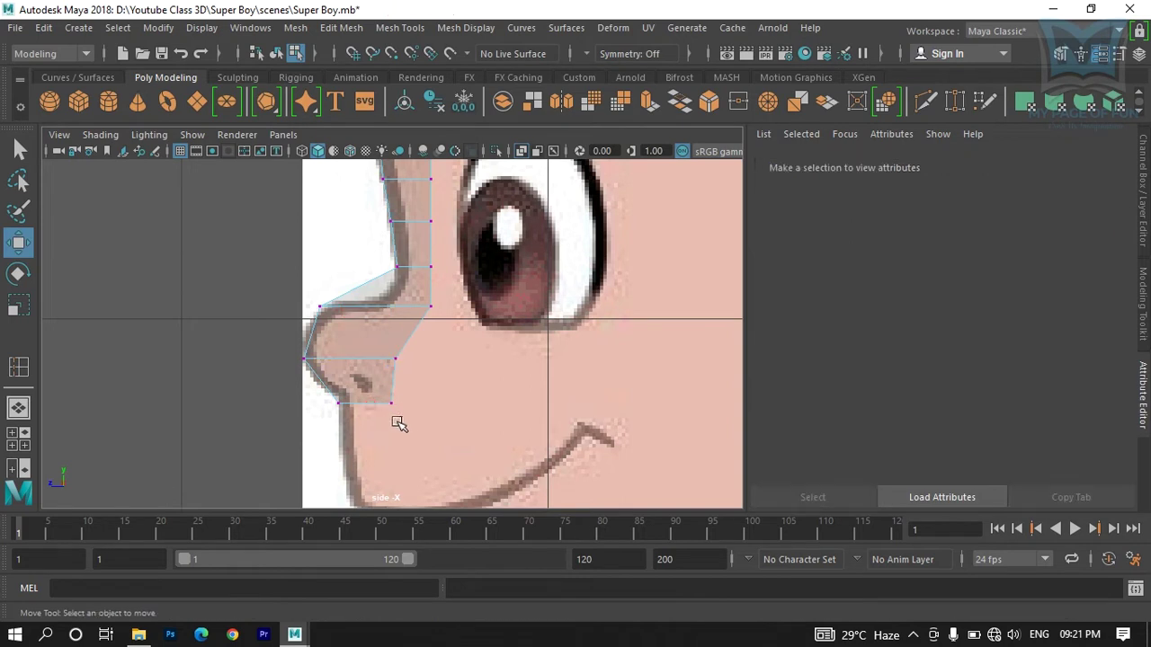
pyautogui.click(391, 402)
pyautogui.moveTo(330, 407); pyautogui.dragTo(322, 406)
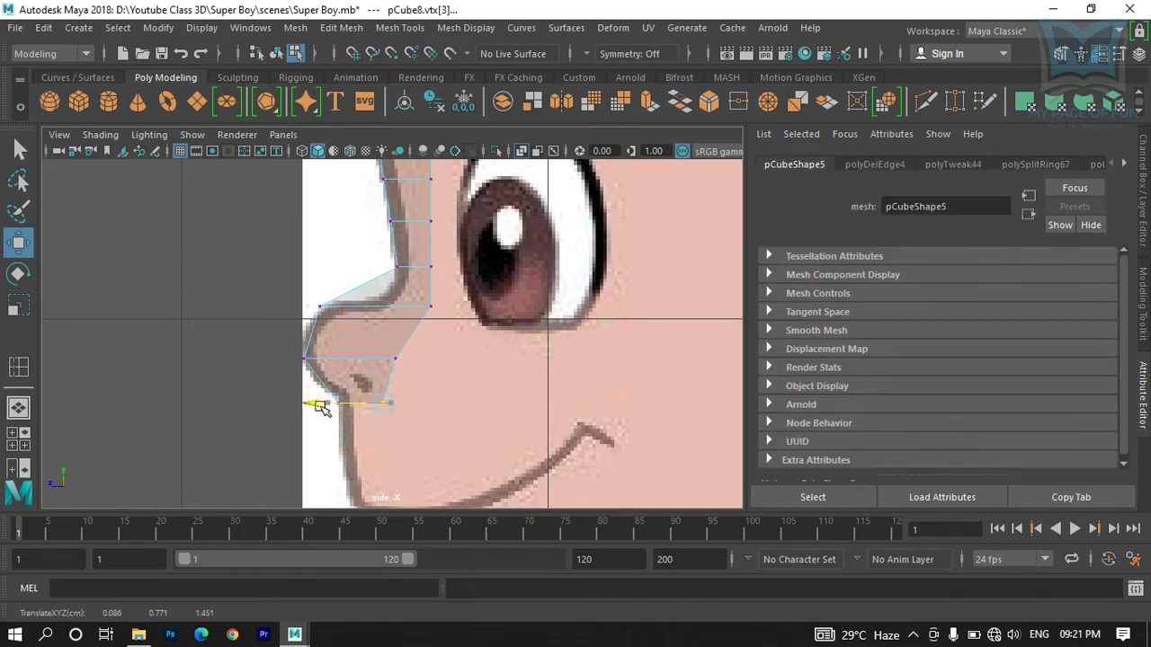
pyautogui.moveTo(416, 288); pyautogui.dragTo(444, 323)
pyautogui.moveTo(368, 306); pyautogui.dragTo(355, 315)
# Step: Move the rear vertices of the bridge's top three rows forward, placing the uppermost row at about Z 1.435
pyautogui.keyDown('alt'); pyautogui.moveTo(456, 359); pyautogui.dragTo(434, 469, button='middle'); pyautogui.keyUp('alt')
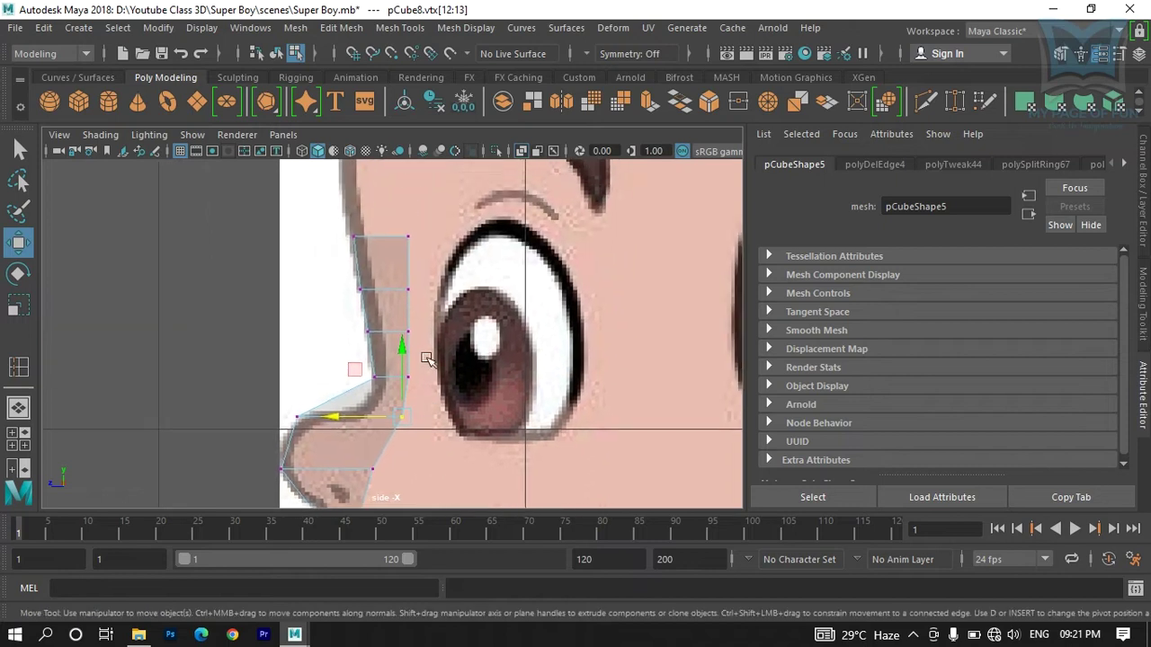
pyautogui.click(407, 289)
pyautogui.moveTo(337, 289); pyautogui.dragTo(322, 293)
pyautogui.moveTo(413, 340); pyautogui.dragTo(327, 331)
pyautogui.click(407, 237)
pyautogui.moveTo(349, 240); pyautogui.dragTo(306, 247)
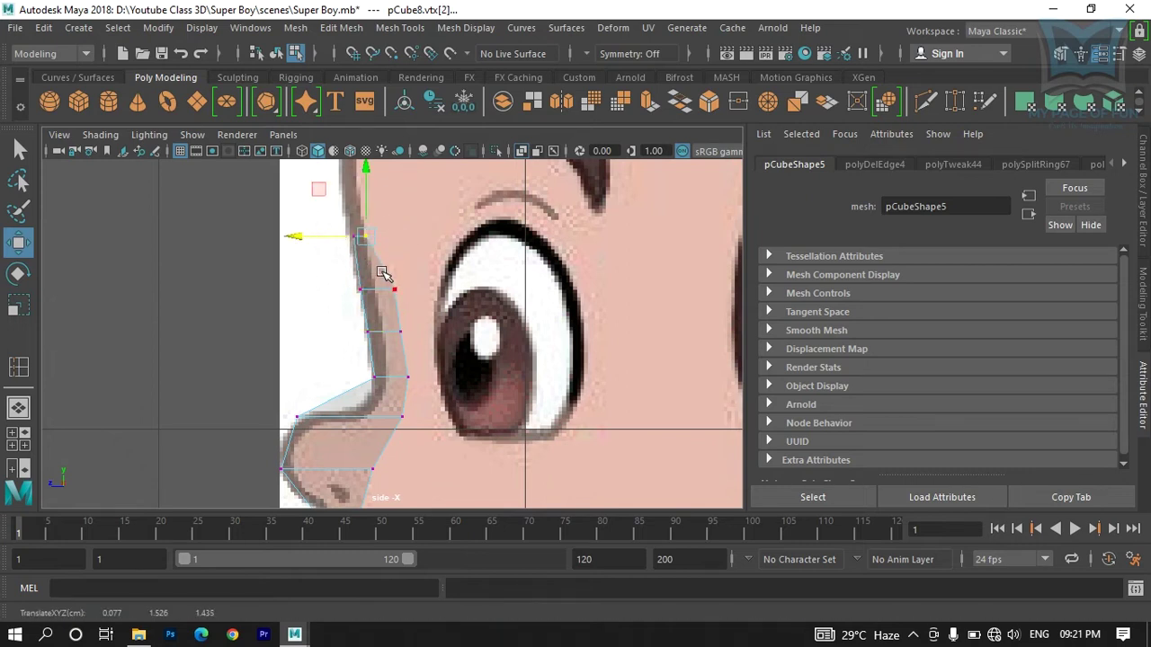
# Step: Smooth the bridge's rear edge by moving the second row forward, the third to about Z 1.354 and the fourth to about Z 1.331
pyautogui.moveTo(383, 273); pyautogui.dragTo(407, 303)
pyautogui.moveTo(323, 288); pyautogui.dragTo(314, 293)
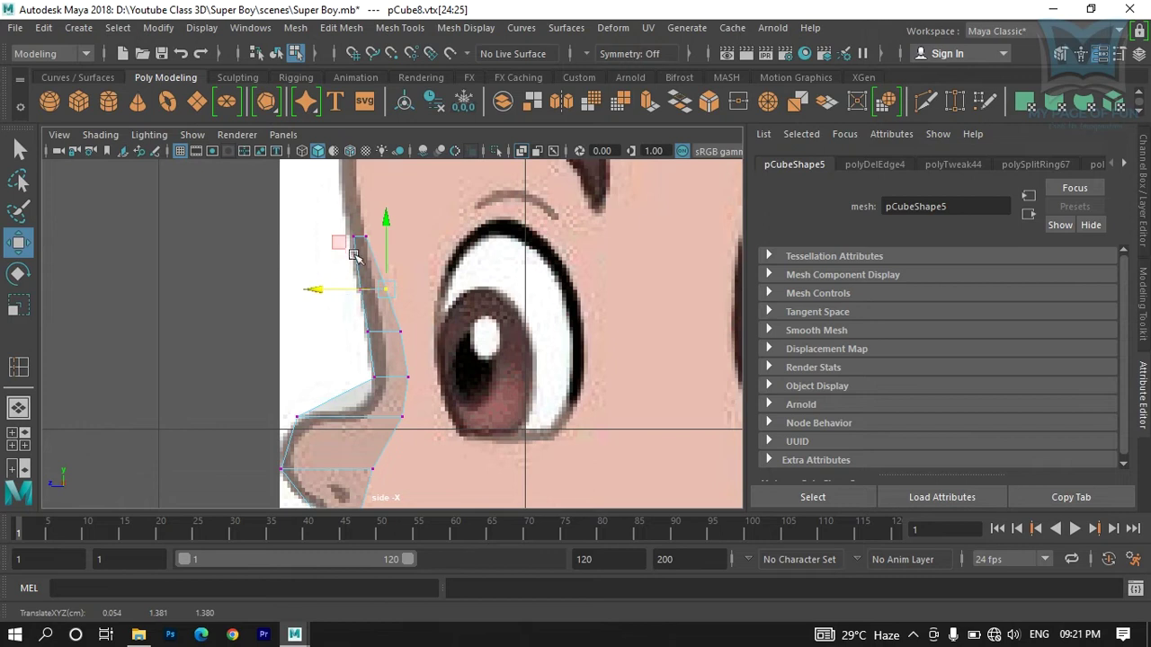
pyautogui.moveTo(398, 329); pyautogui.dragTo(411, 350)
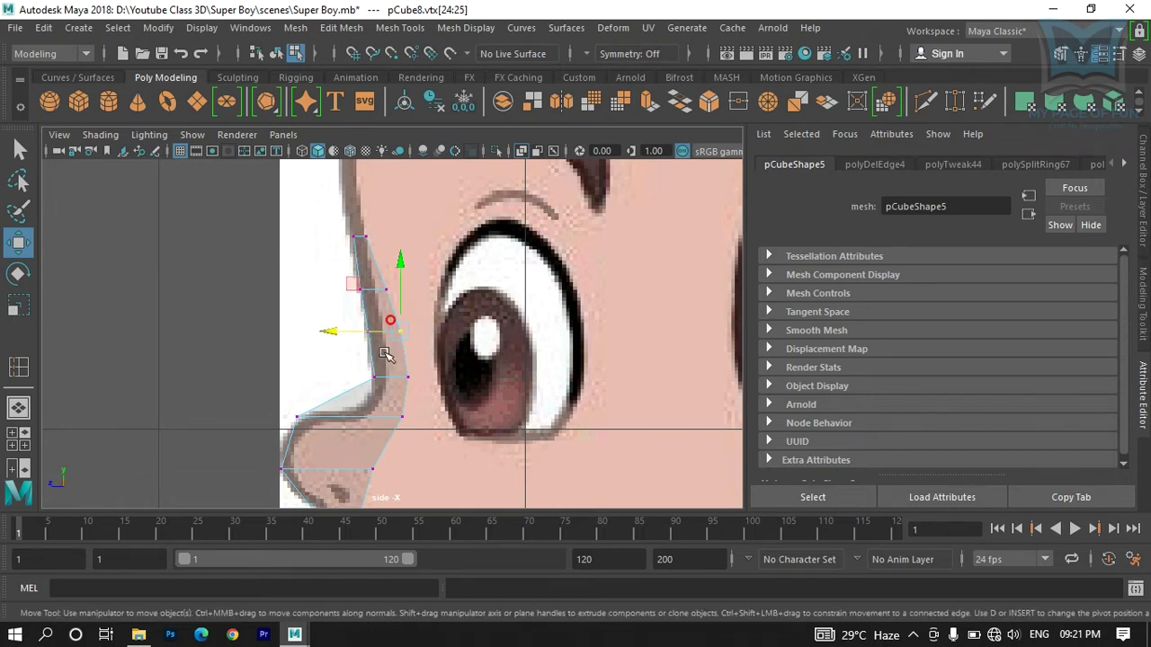
pyautogui.moveTo(327, 332); pyautogui.dragTo(324, 336)
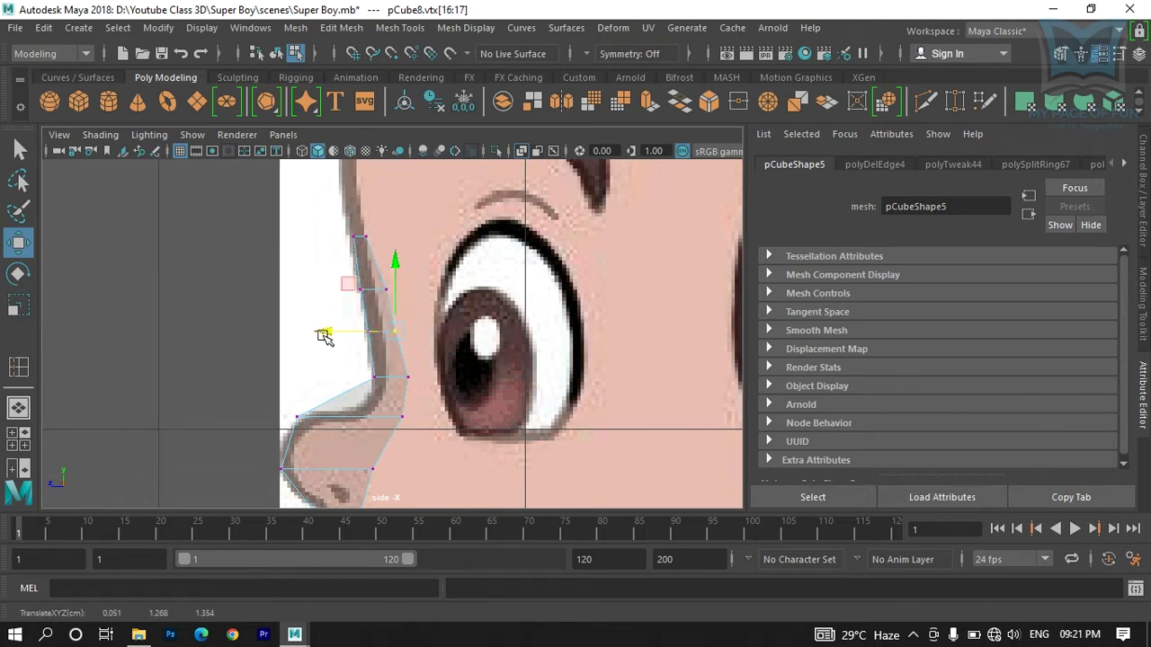
pyautogui.moveTo(375, 281); pyautogui.dragTo(397, 300)
pyautogui.moveTo(317, 290); pyautogui.dragTo(312, 290)
pyautogui.moveTo(382, 367); pyautogui.dragTo(406, 383)
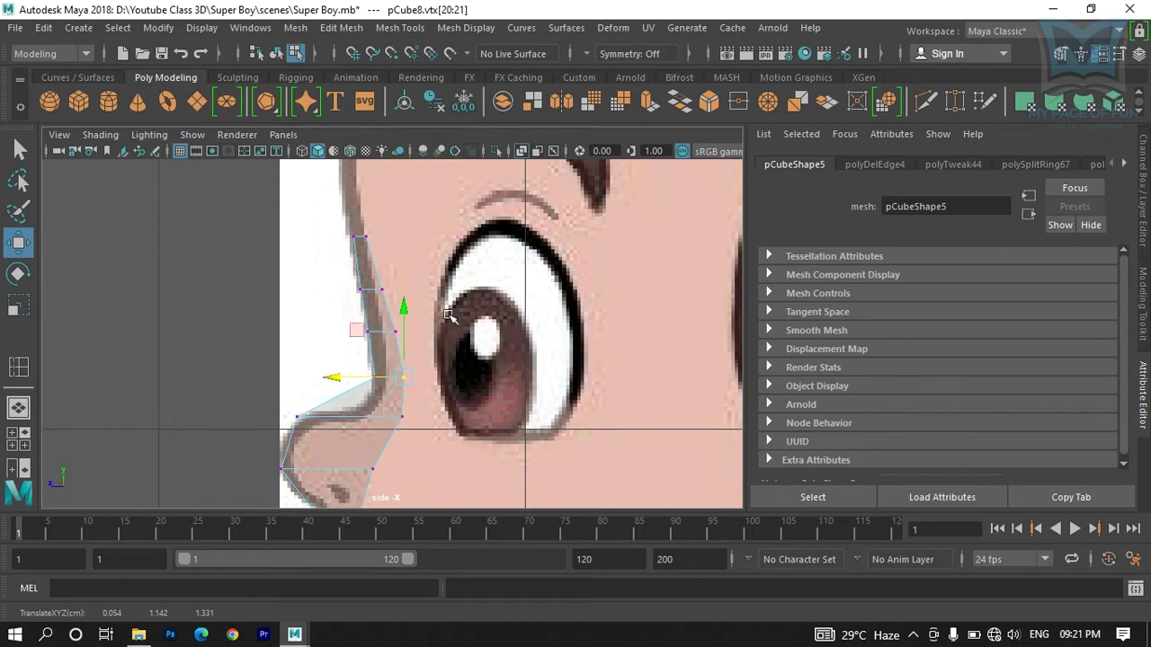
# Step: Raise the rear vertices of the bridge's top row onto the forehead profile, at about Y 1.644 and Z 1.482
pyautogui.keyDown('alt'); pyautogui.moveTo(414, 306); pyautogui.dragTo(495, 354, button='middle'); pyautogui.keyUp('alt')
pyautogui.scroll(4, 522, 327)
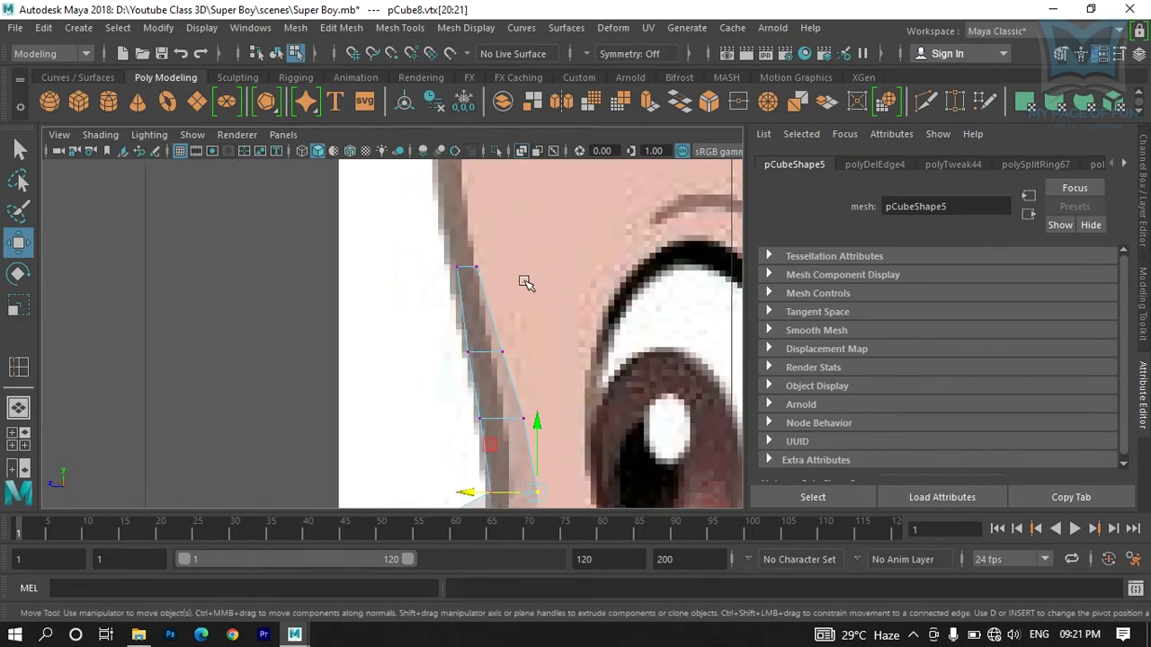
pyautogui.moveTo(464, 252); pyautogui.dragTo(451, 203)
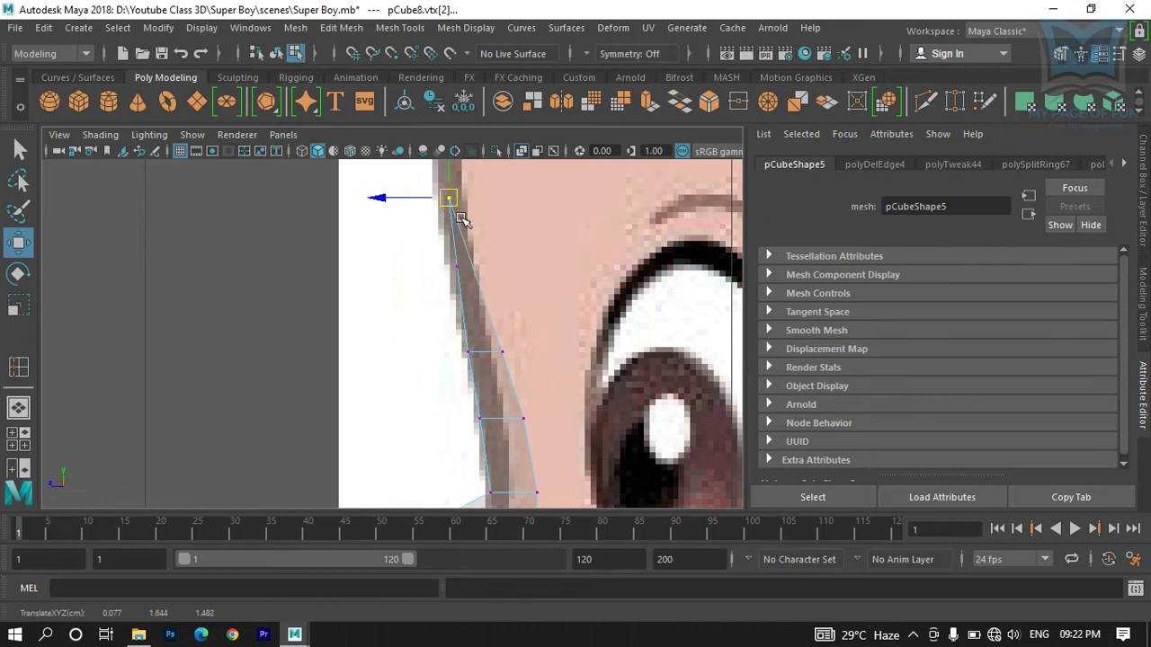
pyautogui.scroll(-10, 422, 323)
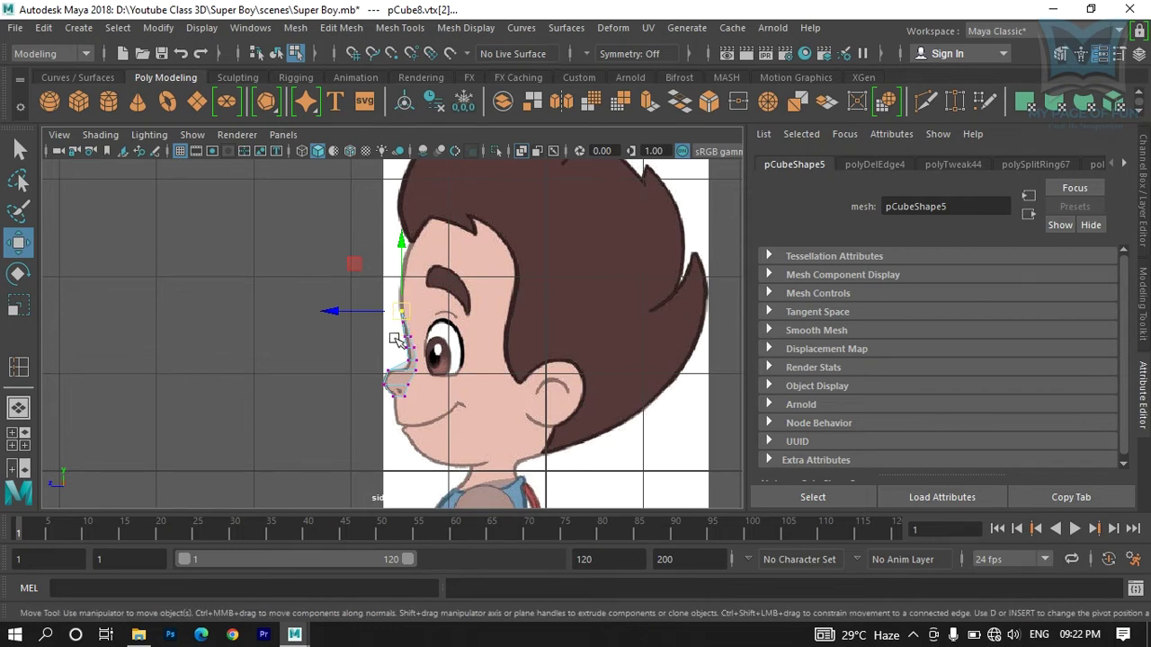
# Step: Delete the rear faces of the nose and bridge piece in the perspective view
pyautogui.press('space')
pyautogui.press('space')
pyautogui.scroll(-5, 514, 288)
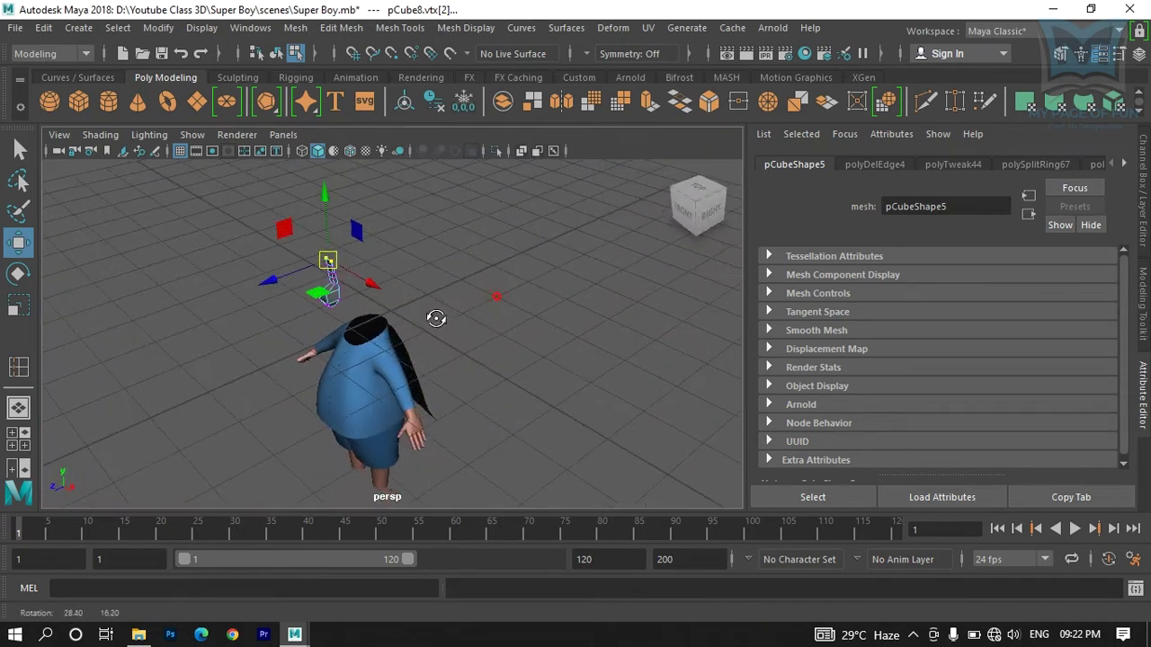
pyautogui.press('f')
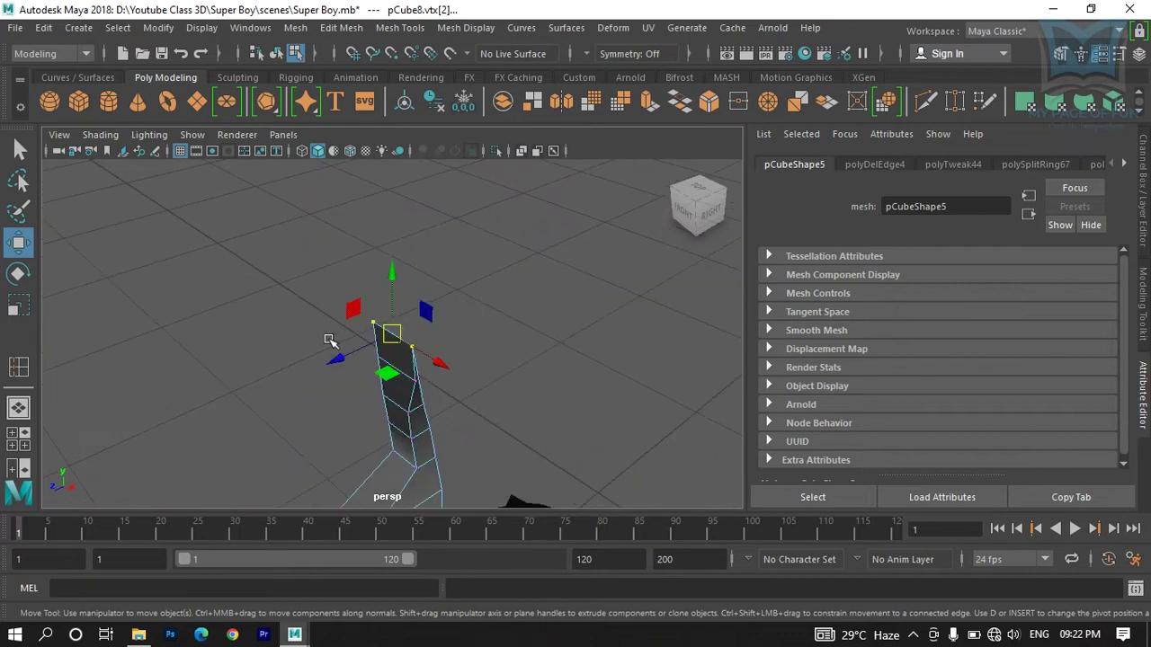
pyautogui.keyDown('alt'); pyautogui.moveTo(436, 406); pyautogui.dragTo(405, 389); pyautogui.keyUp('alt')
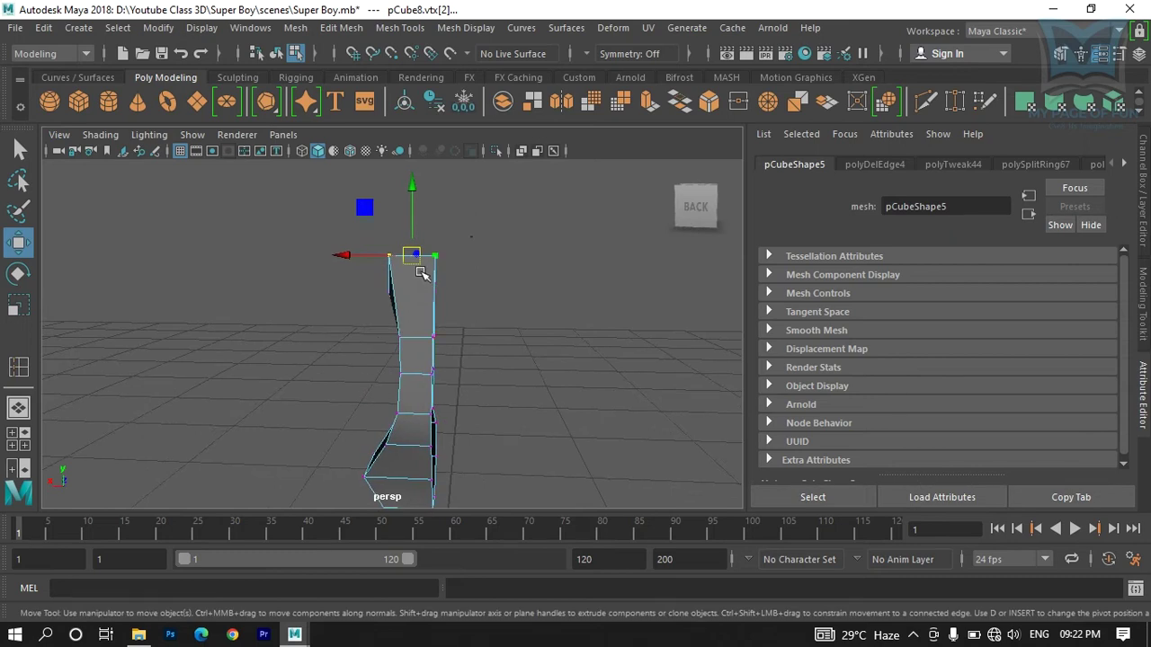
pyautogui.moveTo(411, 155); pyautogui.dragTo(413, 187, button='right')
pyautogui.click(417, 324)
pyautogui.keyDown('shift'); pyautogui.click(423, 370); pyautogui.keyUp('shift')
pyautogui.keyDown('shift'); pyautogui.click(415, 396); pyautogui.keyUp('shift')
pyautogui.keyDown('shift'); pyautogui.click(406, 431); pyautogui.keyUp('shift')
pyautogui.keyDown('shift'); pyautogui.click(405, 452); pyautogui.keyUp('shift')
pyautogui.keyDown('alt'); pyautogui.moveTo(407, 454); pyautogui.dragTo(429, 370); pyautogui.keyUp('alt')
pyautogui.keyDown('alt'); pyautogui.moveTo(405, 447); pyautogui.dragTo(357, 341); pyautogui.keyUp('alt')
pyautogui.click(438, 451)
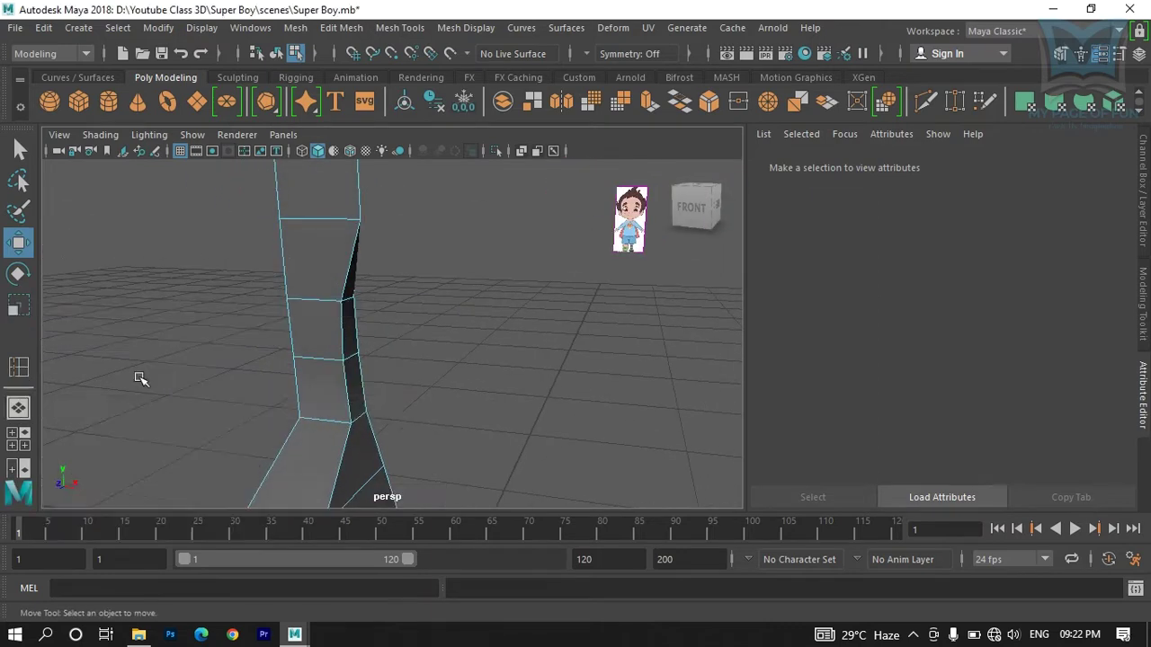
# Step: In the front view, move the outer vertex of the bridge's second row from the top inward to about X 0.133
pyautogui.press('space')
pyautogui.press('space')
pyautogui.scroll(6, 323, 396)
pyautogui.click(358, 290)
pyautogui.moveTo(354, 292); pyautogui.dragTo(272, 148, button='right')
pyautogui.click(356, 284)
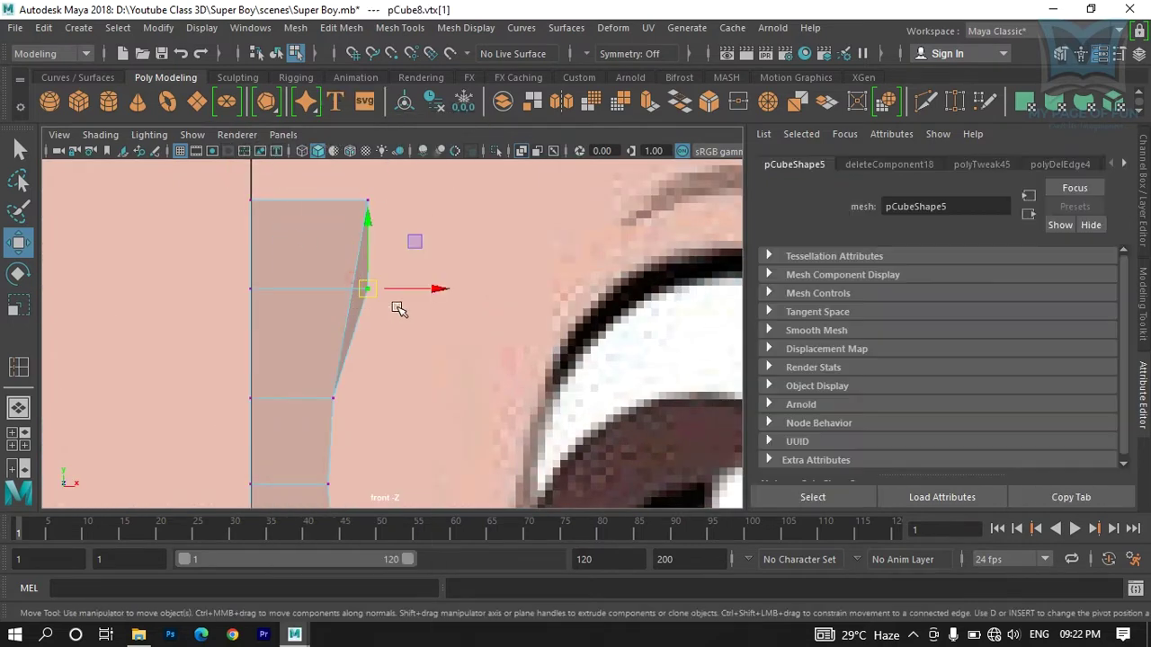
pyautogui.moveTo(440, 290); pyautogui.dragTo(420, 297)
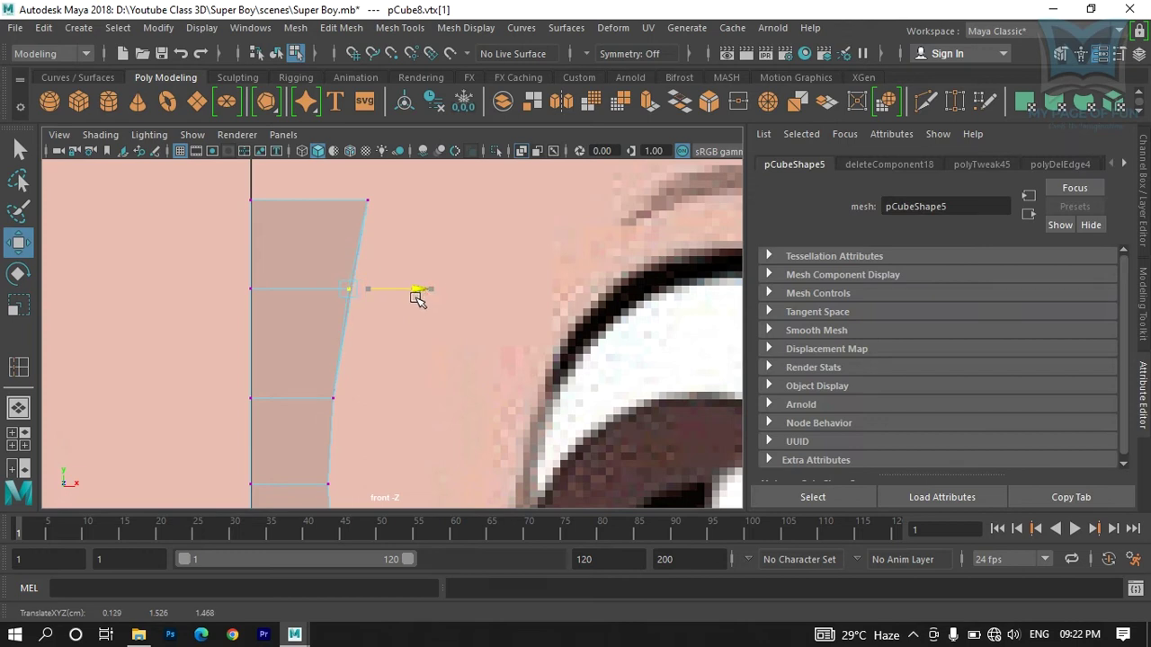
pyautogui.moveTo(420, 297); pyautogui.dragTo(420, 297)
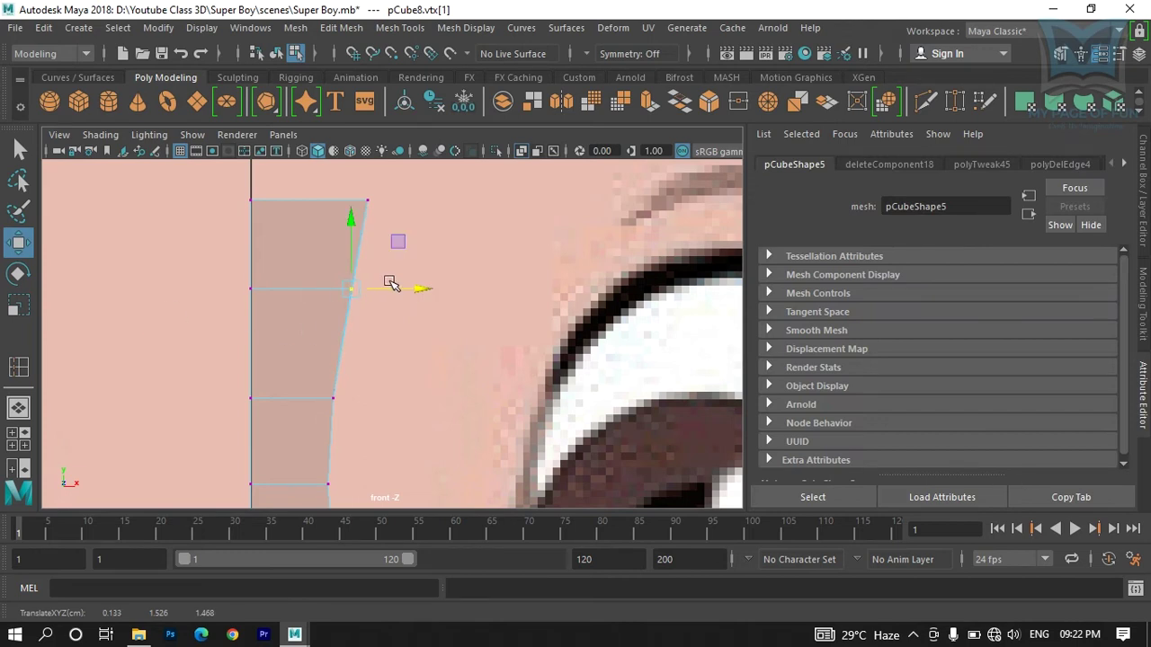
# Step: Select the rear outer edges down the nose and bridge and move them outward in the front view to about X 0.226
pyautogui.press('space')
pyautogui.press('space')
pyautogui.keyDown('alt'); pyautogui.moveTo(565, 275); pyautogui.dragTo(461, 355); pyautogui.keyUp('alt')
pyautogui.scroll(-5, 458, 336)
pyautogui.scroll(6, 448, 379)
pyautogui.moveTo(462, 147); pyautogui.dragTo(461, 99, button='right')
pyautogui.click(483, 352)
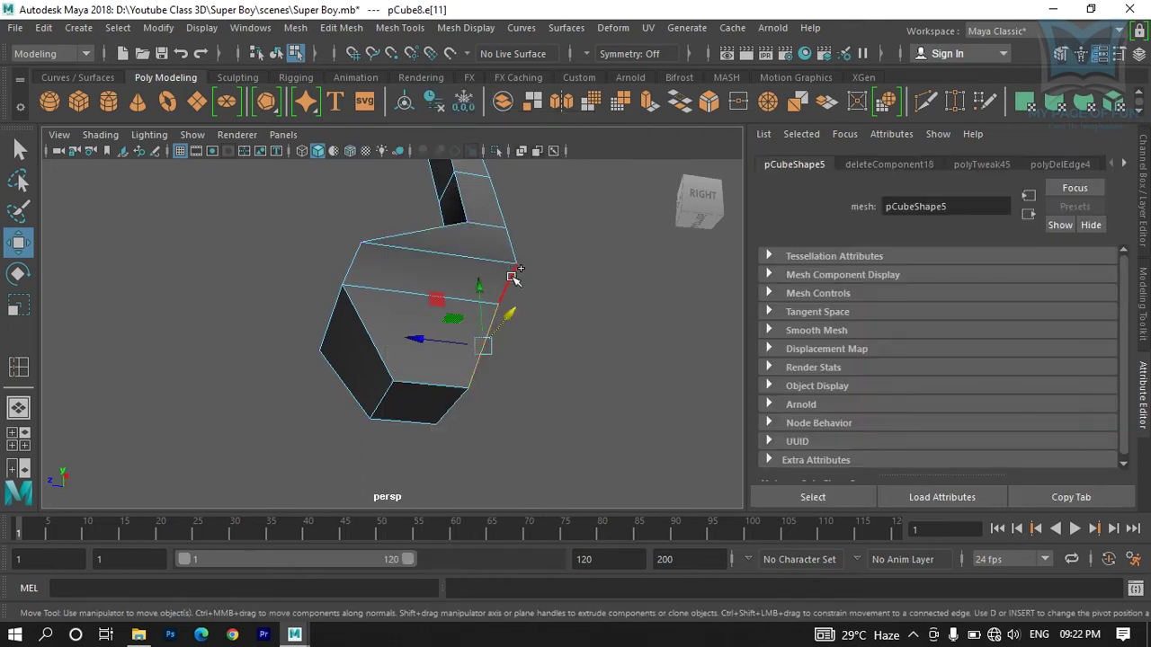
pyautogui.scroll(2, 554, 320)
pyautogui.keyDown('alt'); pyautogui.moveTo(554, 320); pyautogui.dragTo(480, 291); pyautogui.keyUp('alt')
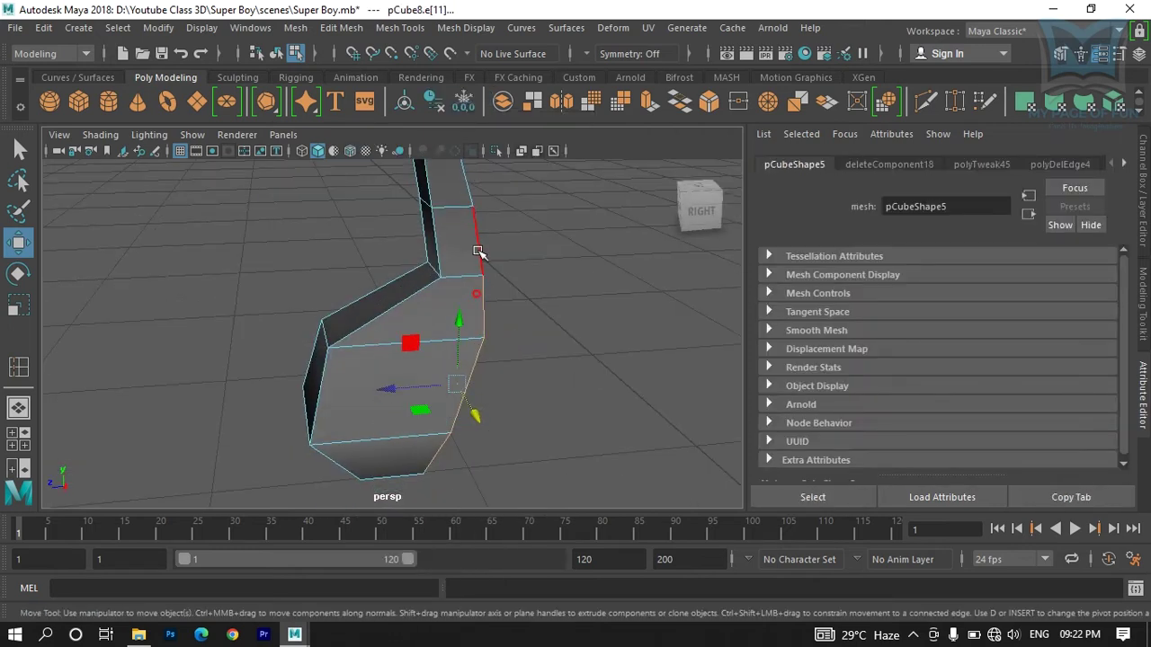
pyautogui.keyDown('alt'); pyautogui.moveTo(501, 286); pyautogui.dragTo(494, 475, button='middle'); pyautogui.keyUp('alt')
pyautogui.keyDown('shift'); pyautogui.click(462, 342); pyautogui.keyUp('shift')
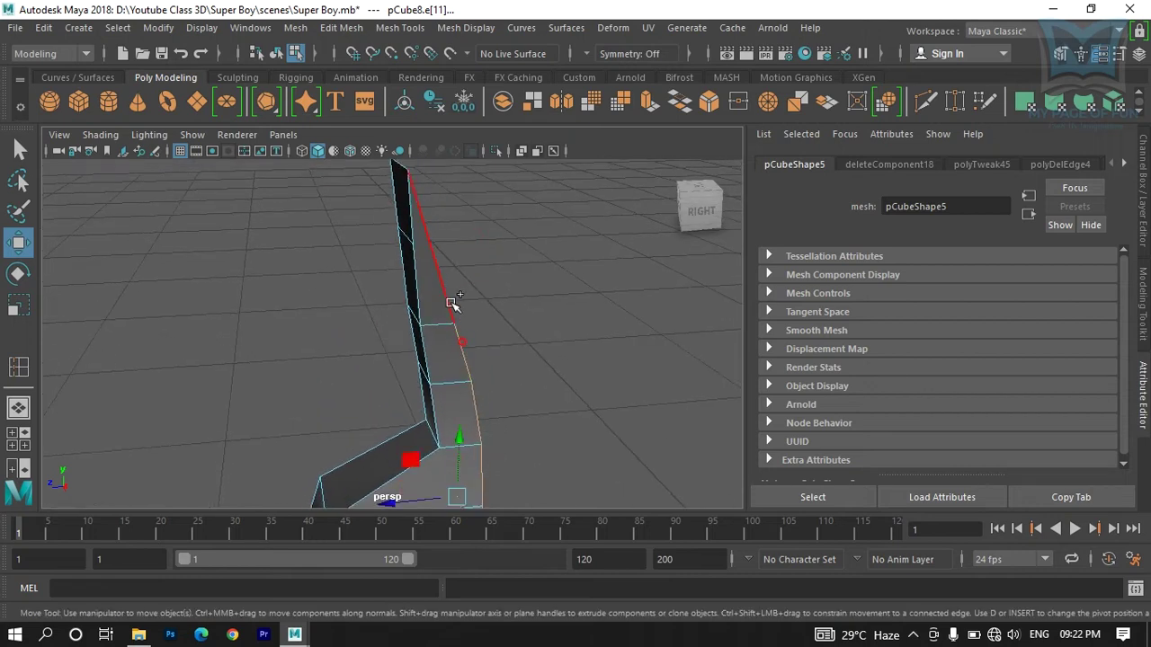
pyautogui.click(450, 293)
pyautogui.keyDown('alt'); pyautogui.moveTo(475, 405); pyautogui.dragTo(576, 391); pyautogui.keyUp('alt')
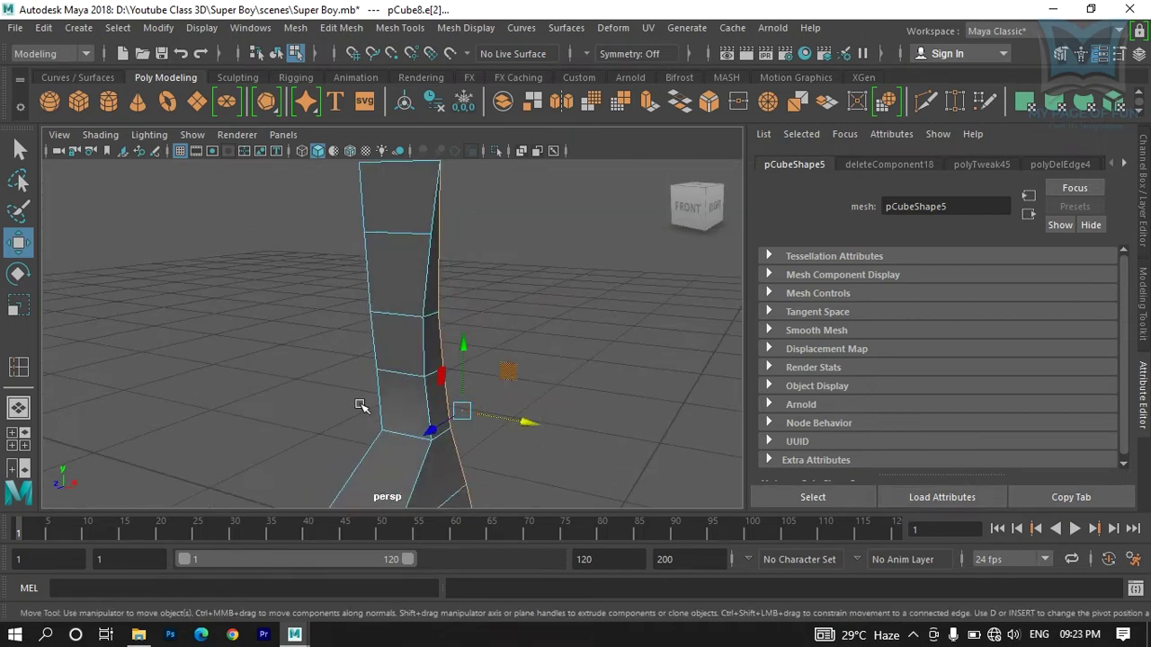
pyautogui.press('space')
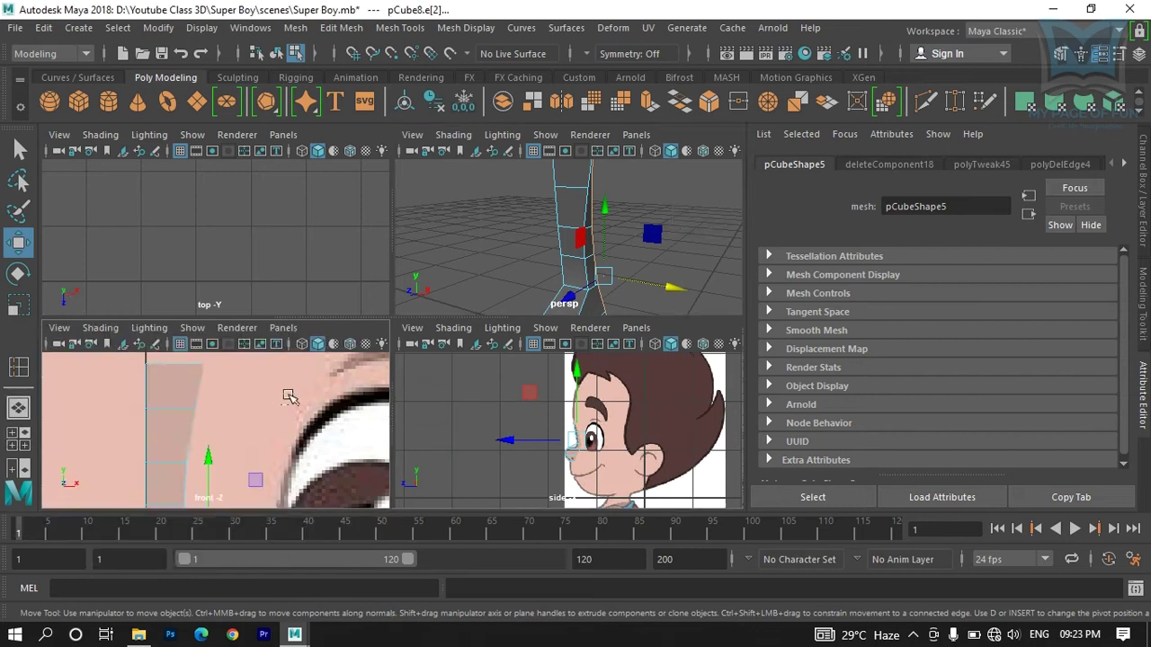
pyautogui.press('space')
pyautogui.scroll(-5, 494, 378)
pyautogui.scroll(8, 449, 342)
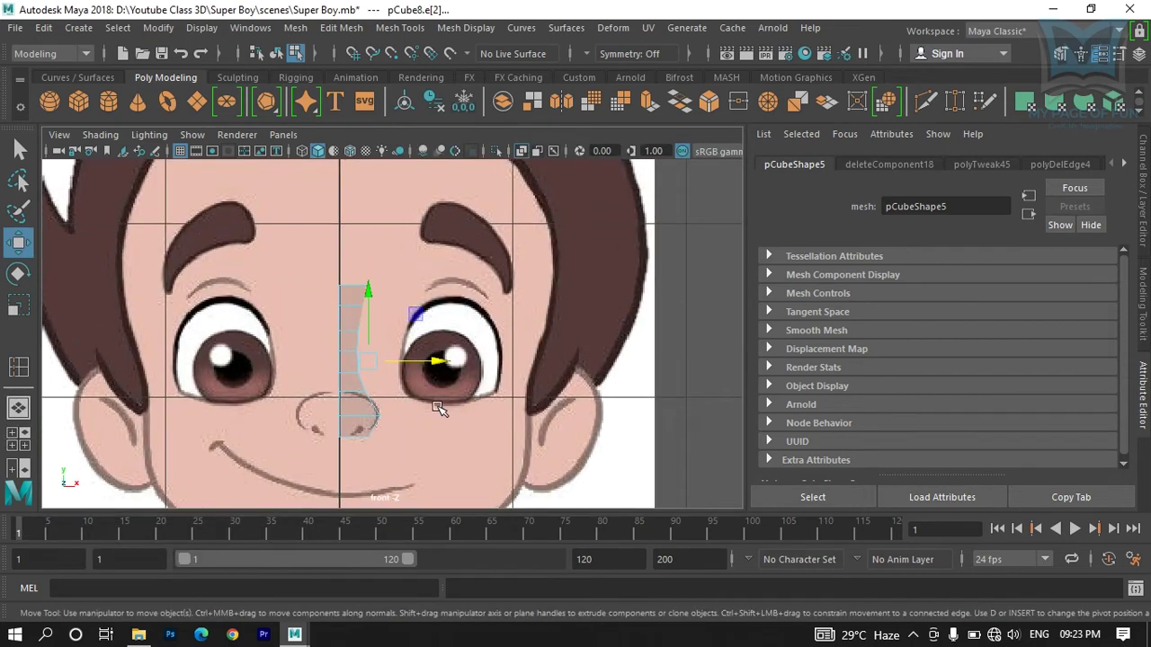
pyautogui.moveTo(414, 315); pyautogui.dragTo(431, 321)
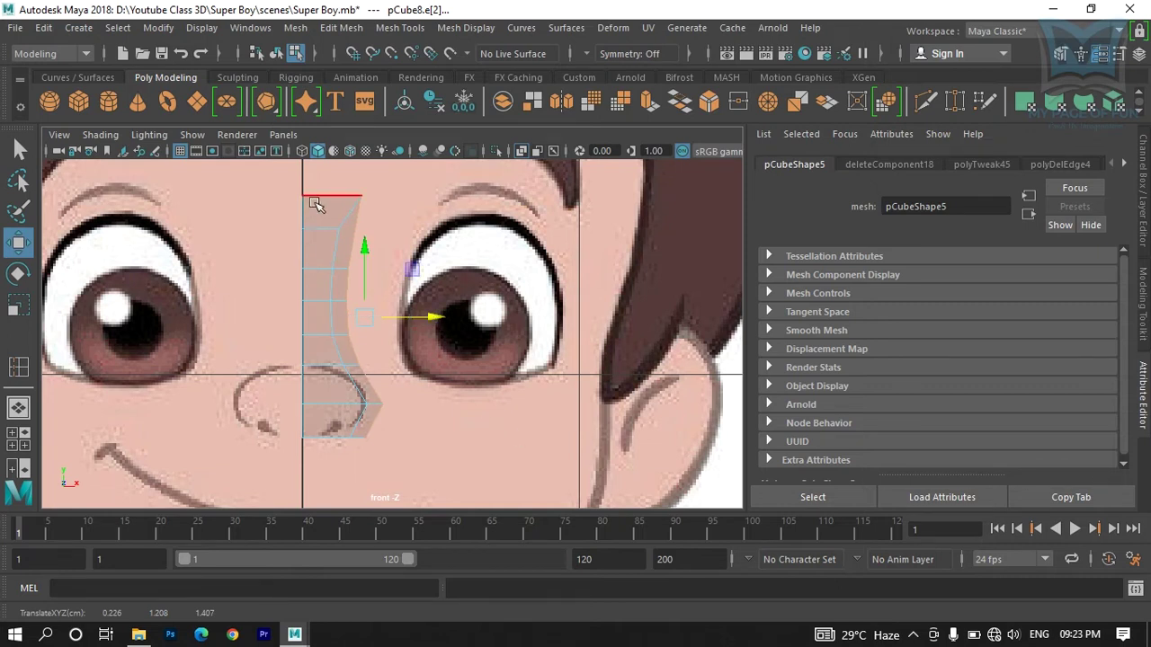
# Step: Move all the outer vertices of the nose and bridge together inward to about X 0.160
pyautogui.moveTo(328, 227); pyautogui.dragTo(262, 169, button='right')
pyautogui.moveTo(258, 150); pyautogui.dragTo(258, 150, button='right')
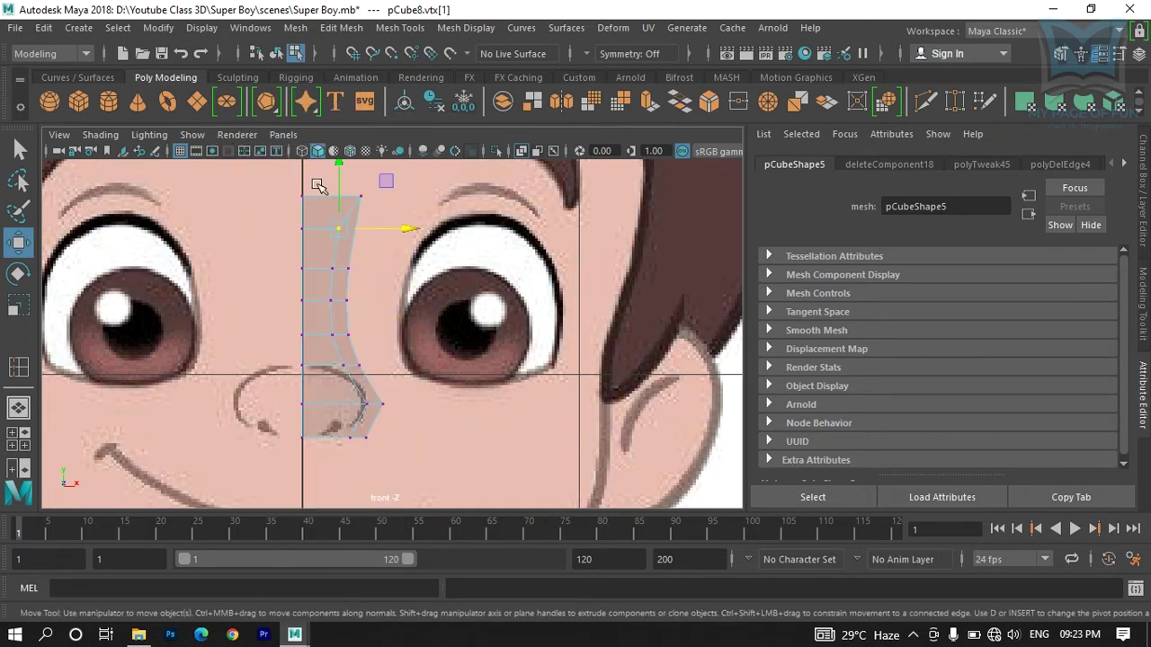
pyautogui.moveTo(342, 217); pyautogui.dragTo(452, 468)
pyautogui.moveTo(427, 322); pyautogui.dragTo(409, 318)
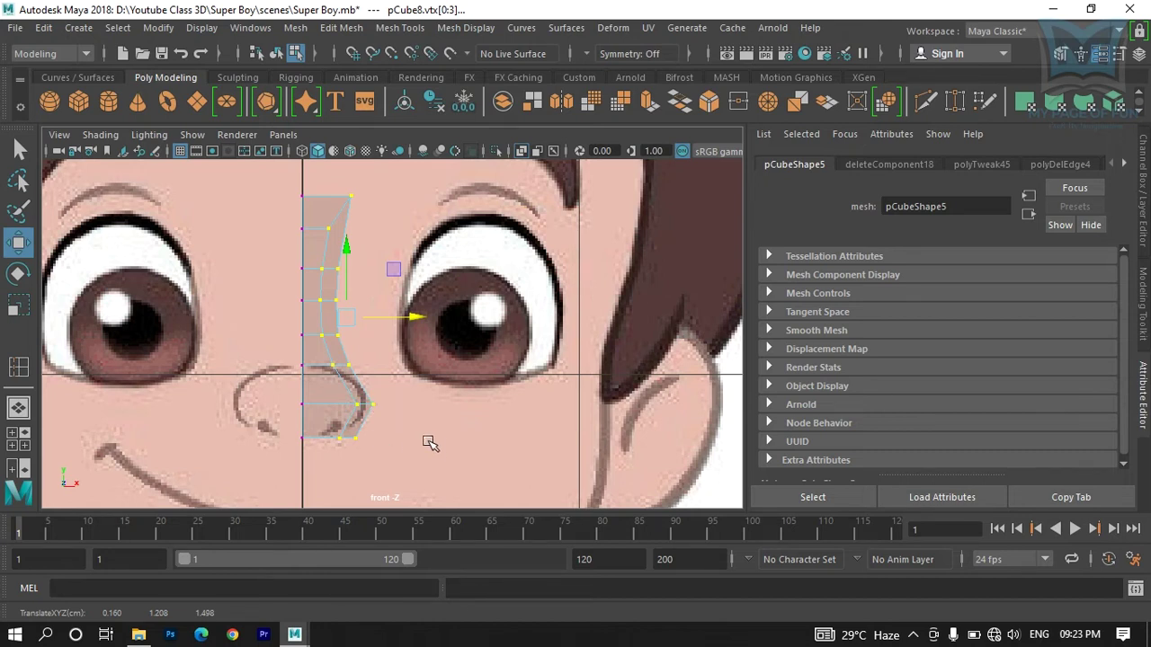
# Step: Pull the nose's rear outer vertices inward, the bottom one to about X 0.184 and the widest one to about X 0.248
pyautogui.scroll(10, 424, 442)
pyautogui.click(345, 365)
pyautogui.click(402, 372)
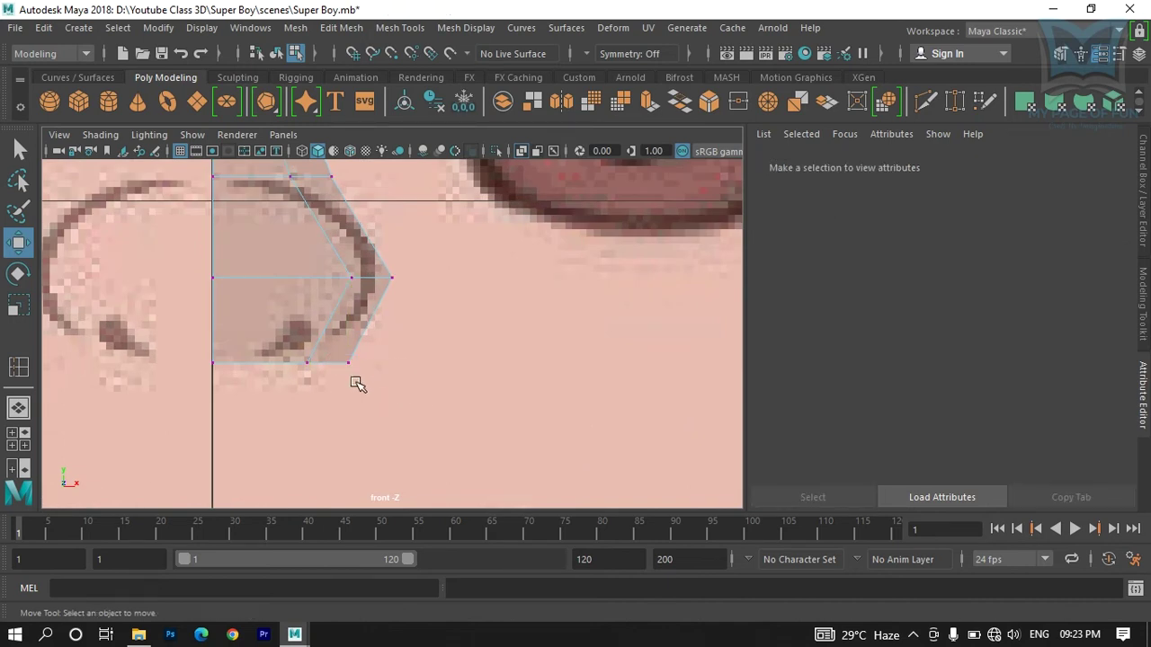
pyautogui.click(348, 364)
pyautogui.moveTo(345, 363); pyautogui.dragTo(416, 364)
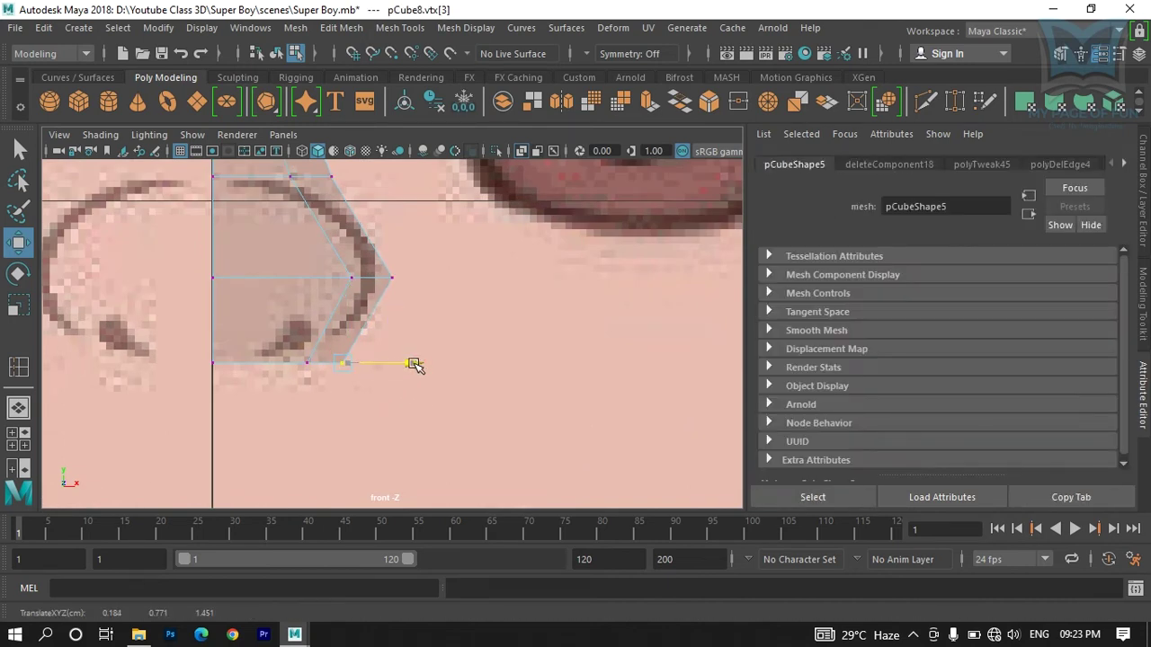
pyautogui.click(392, 278)
pyautogui.moveTo(460, 282); pyautogui.dragTo(457, 278)
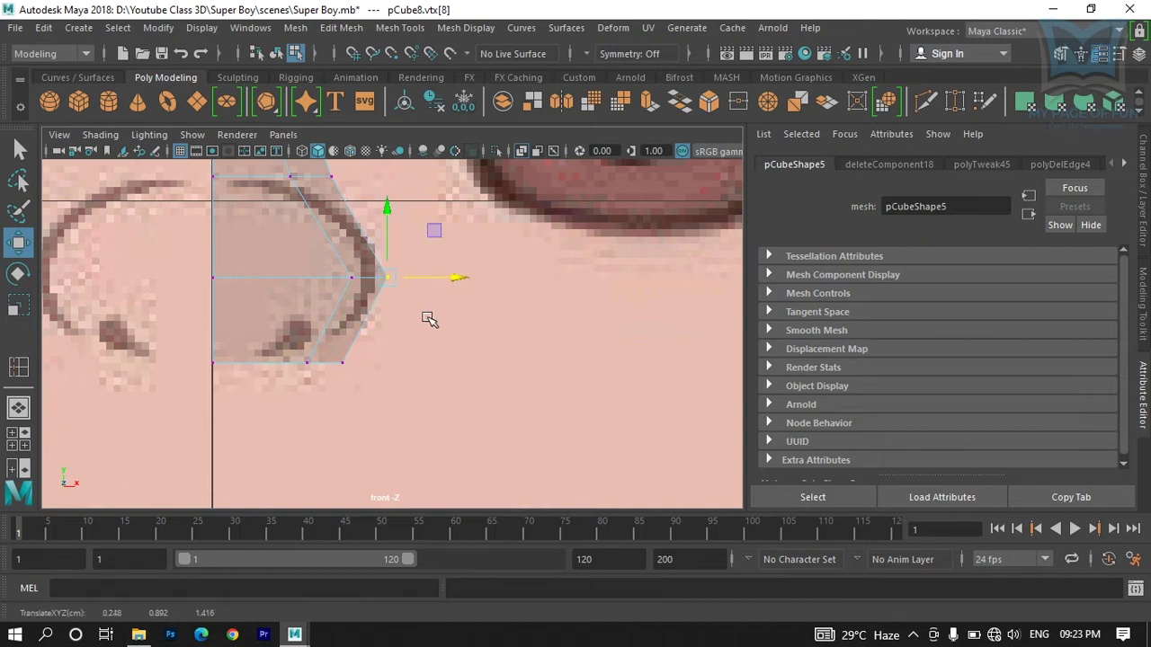
pyautogui.press('space')
pyautogui.press('space')
pyautogui.keyDown('alt'); pyautogui.moveTo(509, 328); pyautogui.dragTo(250, 313); pyautogui.keyUp('alt')
pyautogui.keyDown('alt'); pyautogui.moveTo(225, 275); pyautogui.dragTo(275, 342); pyautogui.keyUp('alt')
pyautogui.press('space')
pyautogui.press('space')
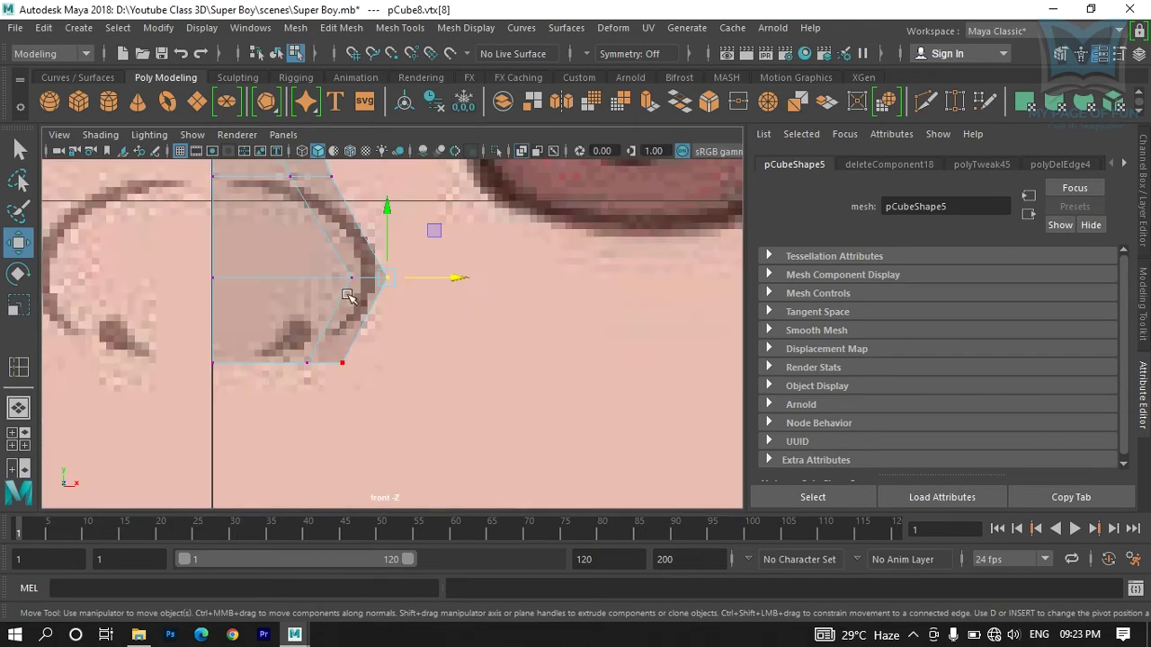
# Step: Lower the bridge's top two vertex rows in the front view, bringing the top row down to about Y 1.579
pyautogui.scroll(-5, 360, 301)
pyautogui.scroll(5, 386, 329)
pyautogui.keyDown('alt'); pyautogui.moveTo(348, 312); pyautogui.dragTo(349, 393, button='middle'); pyautogui.keyUp('alt')
pyautogui.moveTo(275, 208); pyautogui.dragTo(399, 279)
pyautogui.moveTo(342, 181); pyautogui.dragTo(338, 198)
pyautogui.moveTo(275, 226); pyautogui.dragTo(398, 246)
pyautogui.moveTo(335, 177); pyautogui.dragTo(335, 183)
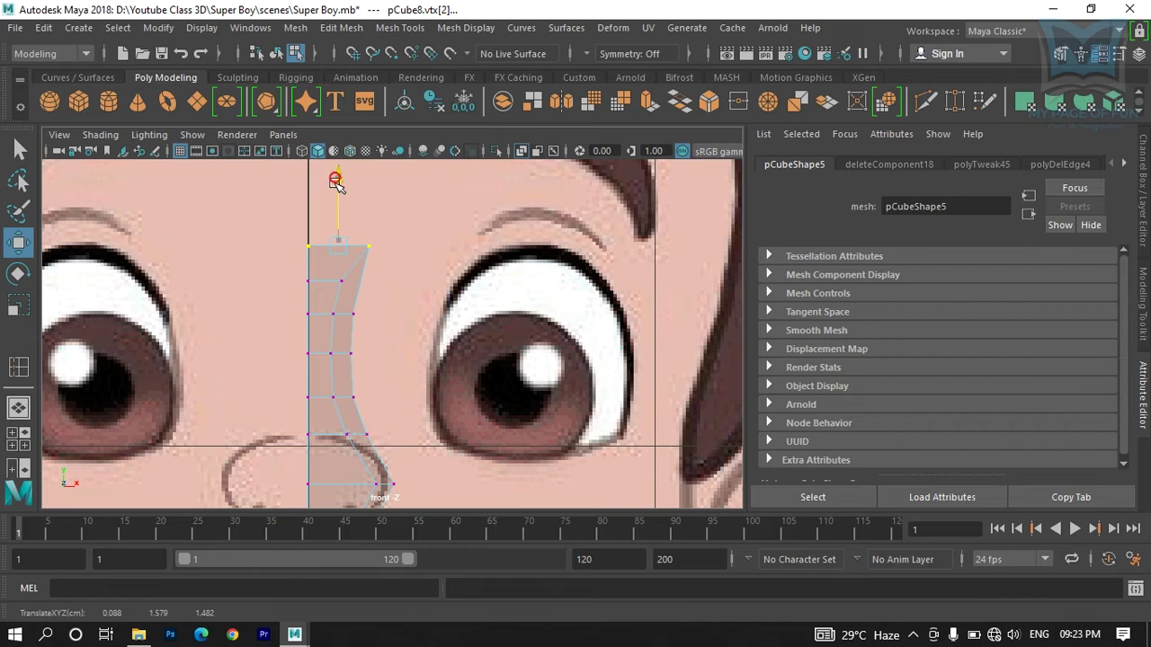
# Step: Raise the bridge's top two vertex rows slightly and move the top row a little closer to the second
pyautogui.moveTo(233, 227); pyautogui.dragTo(389, 288)
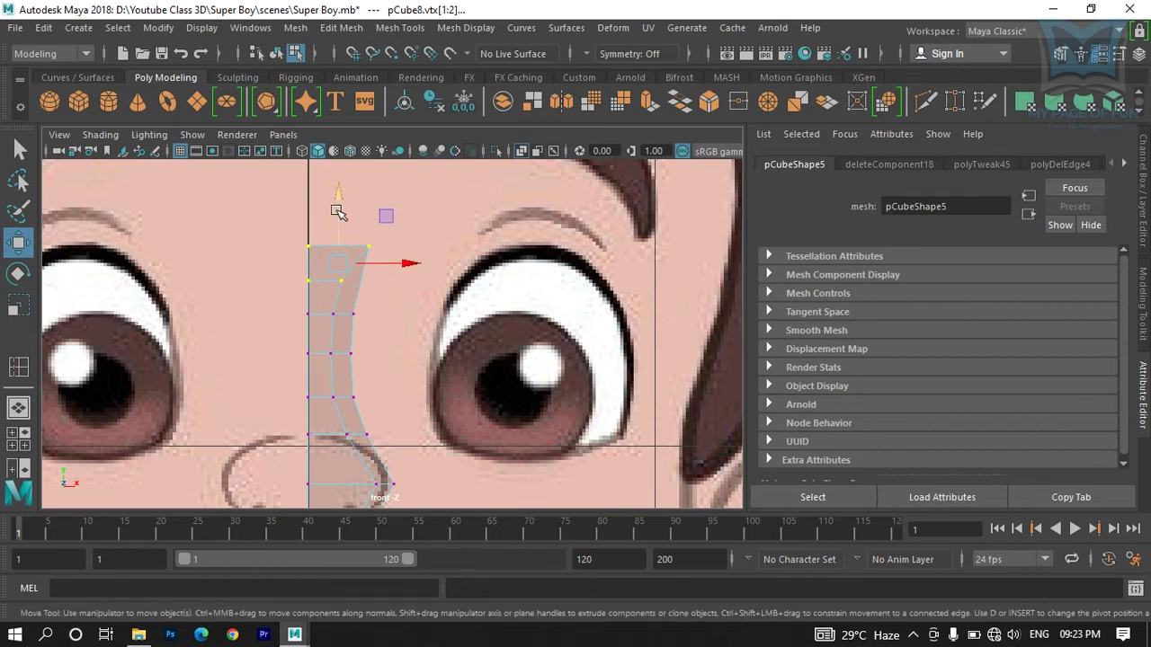
pyautogui.moveTo(337, 207); pyautogui.dragTo(338, 197)
pyautogui.moveTo(390, 222); pyautogui.dragTo(280, 240)
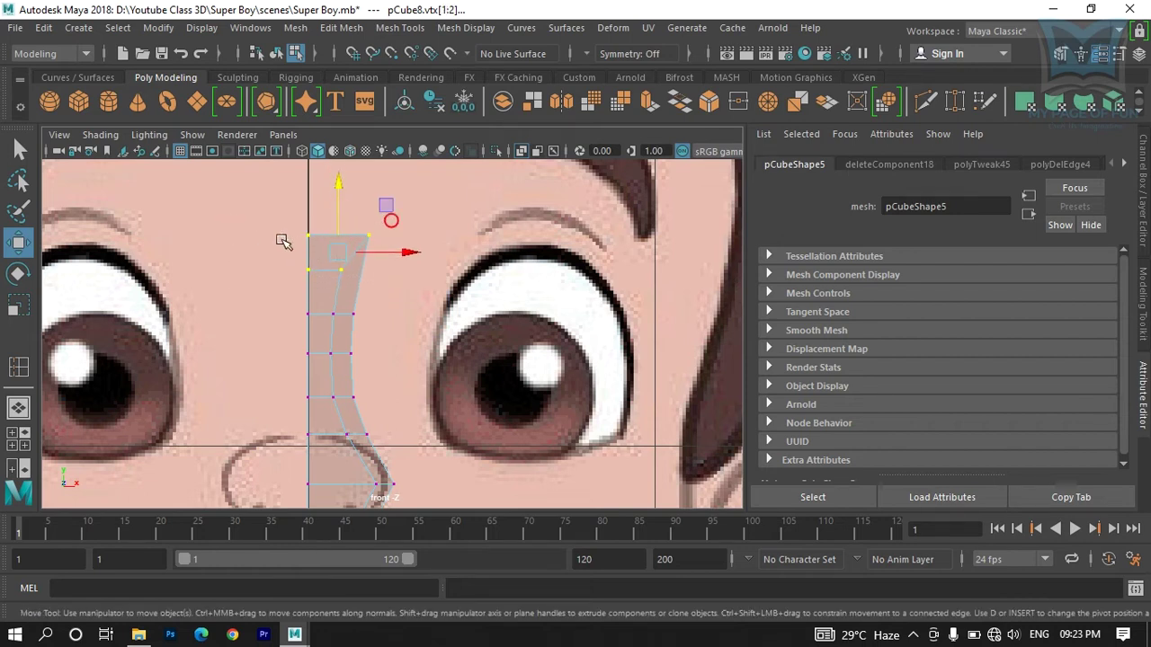
pyautogui.moveTo(336, 168); pyautogui.dragTo(337, 170)
pyautogui.click(337, 174)
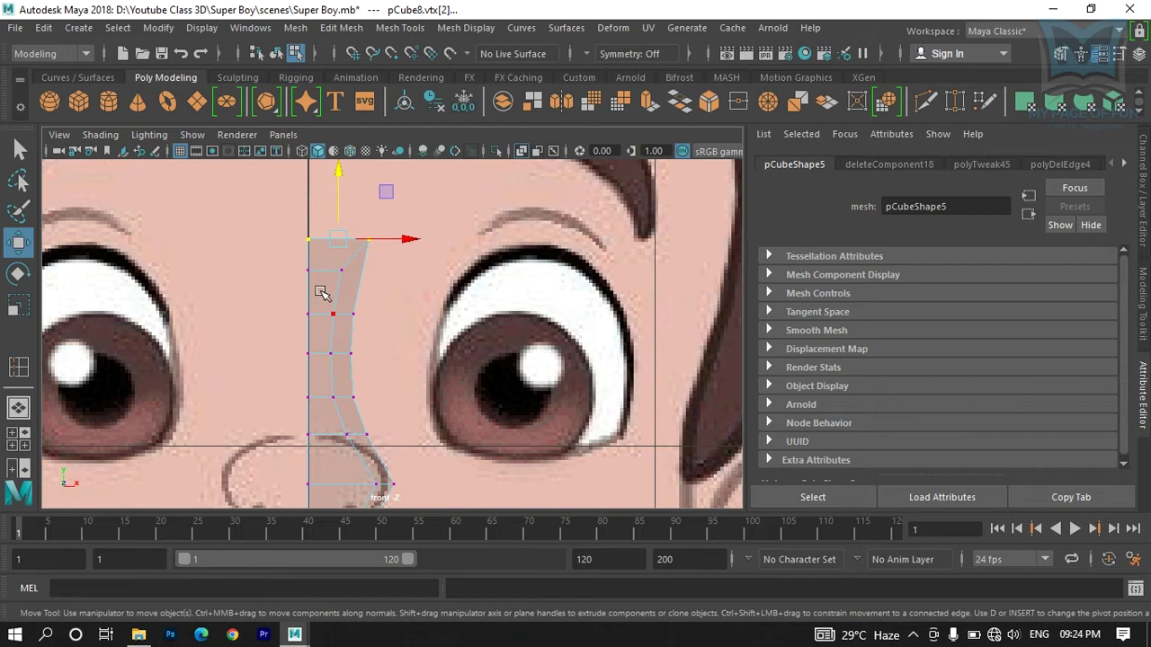
# Step: Raise the bridge's top three vertex rows to about Y 1.507 and move the third row's outer vertices inward to about X 0.091
pyautogui.moveTo(349, 303); pyautogui.dragTo(377, 324)
pyautogui.moveTo(341, 210); pyautogui.dragTo(339, 205)
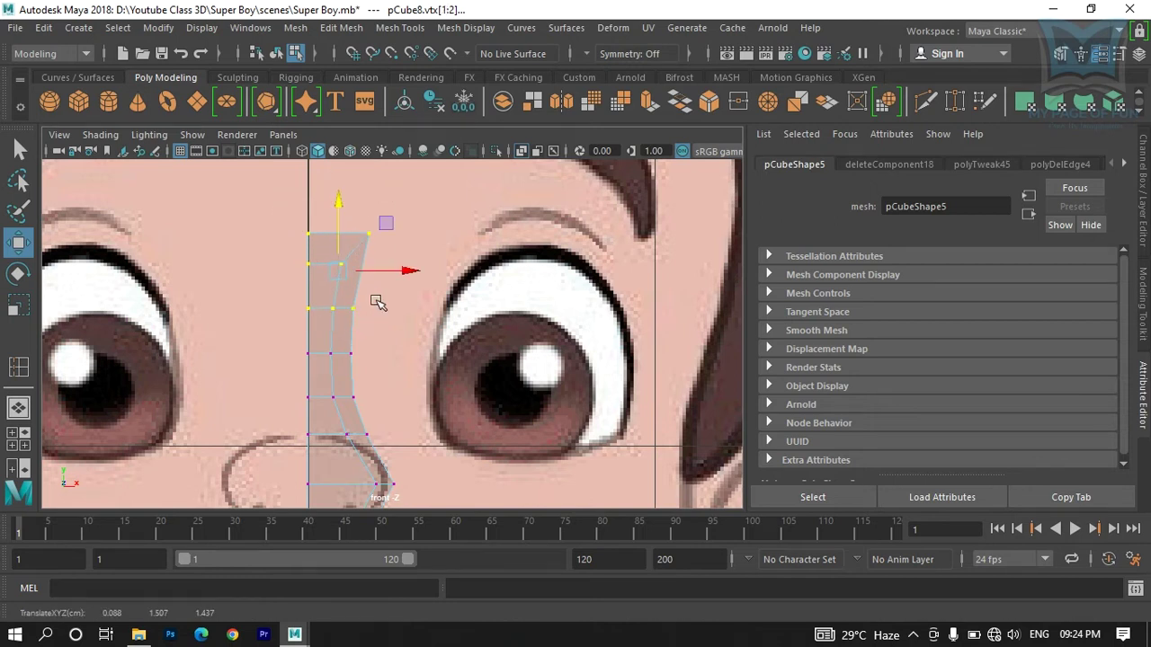
pyautogui.moveTo(378, 302); pyautogui.dragTo(326, 322)
pyautogui.moveTo(402, 310); pyautogui.dragTo(402, 313)
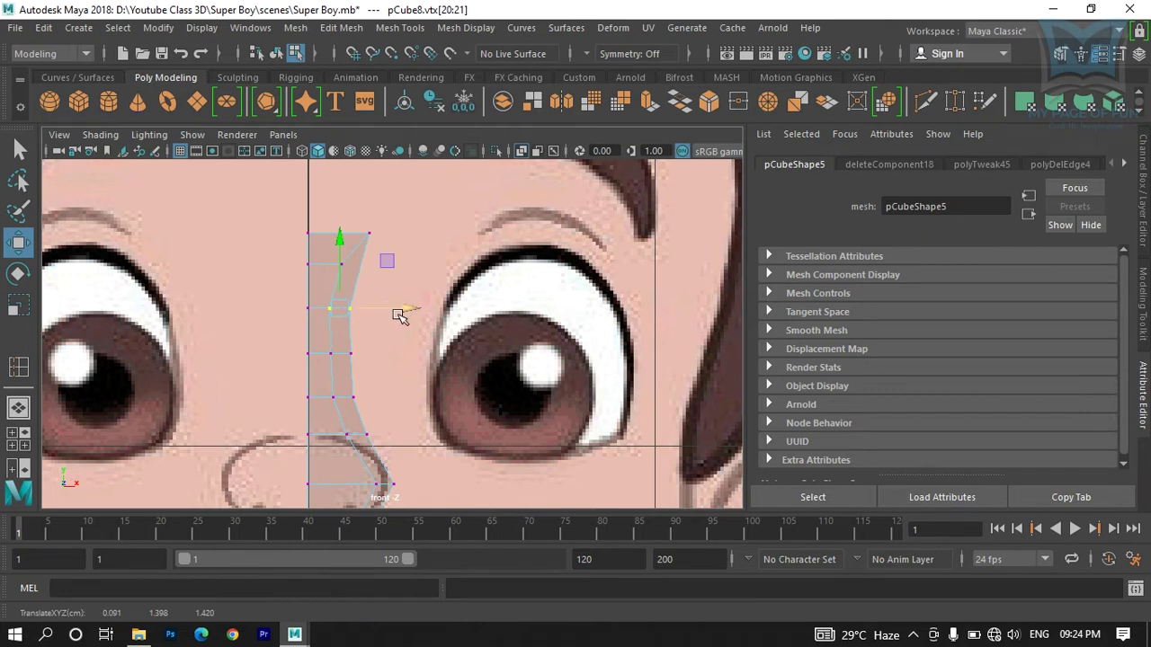
# Step: In the perspective view, insert an edge loop running lengthwise through the side faces of the nose and bridge
pyautogui.press('space')
pyautogui.press('space')
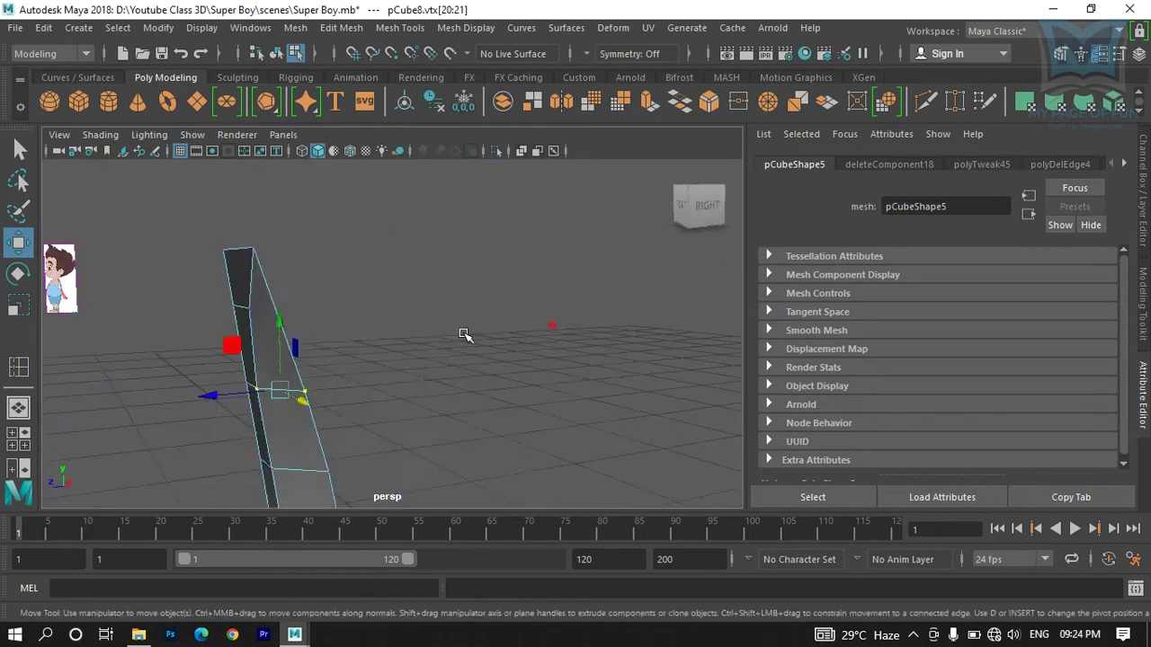
pyautogui.keyDown('alt'); pyautogui.moveTo(483, 200); pyautogui.dragTo(410, 287); pyautogui.keyUp('alt')
pyautogui.press('space')
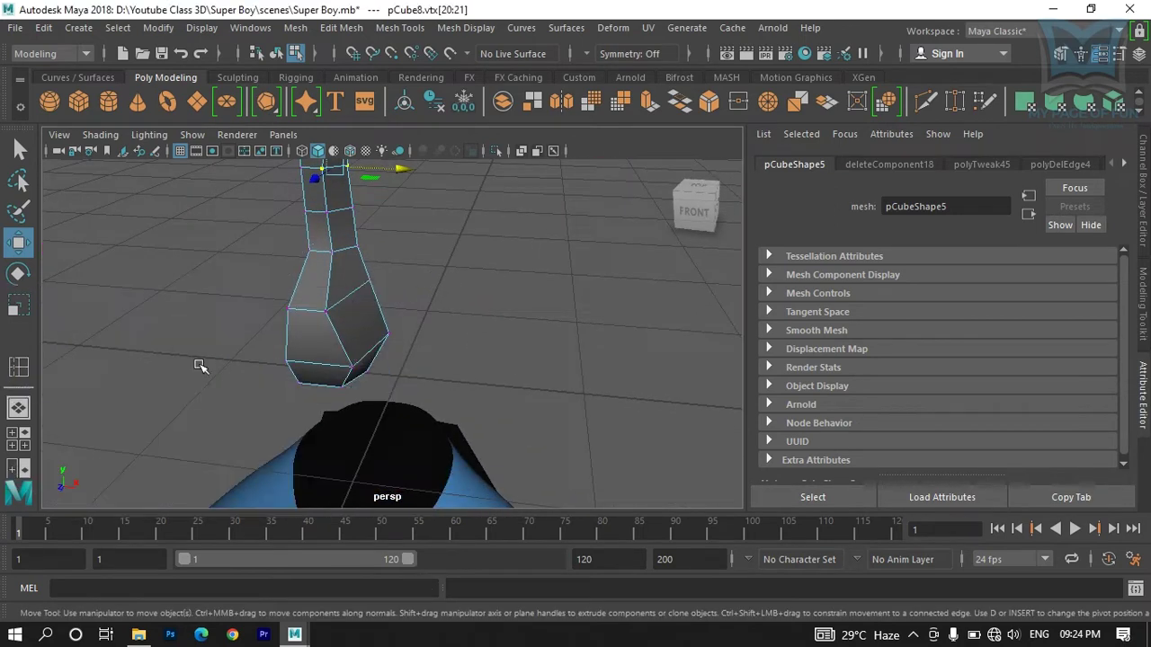
pyautogui.press('space')
pyautogui.keyDown('alt'); pyautogui.moveTo(352, 278); pyautogui.dragTo(357, 336); pyautogui.keyUp('alt')
pyautogui.rightClick(354, 314)
pyautogui.click(399, 122)
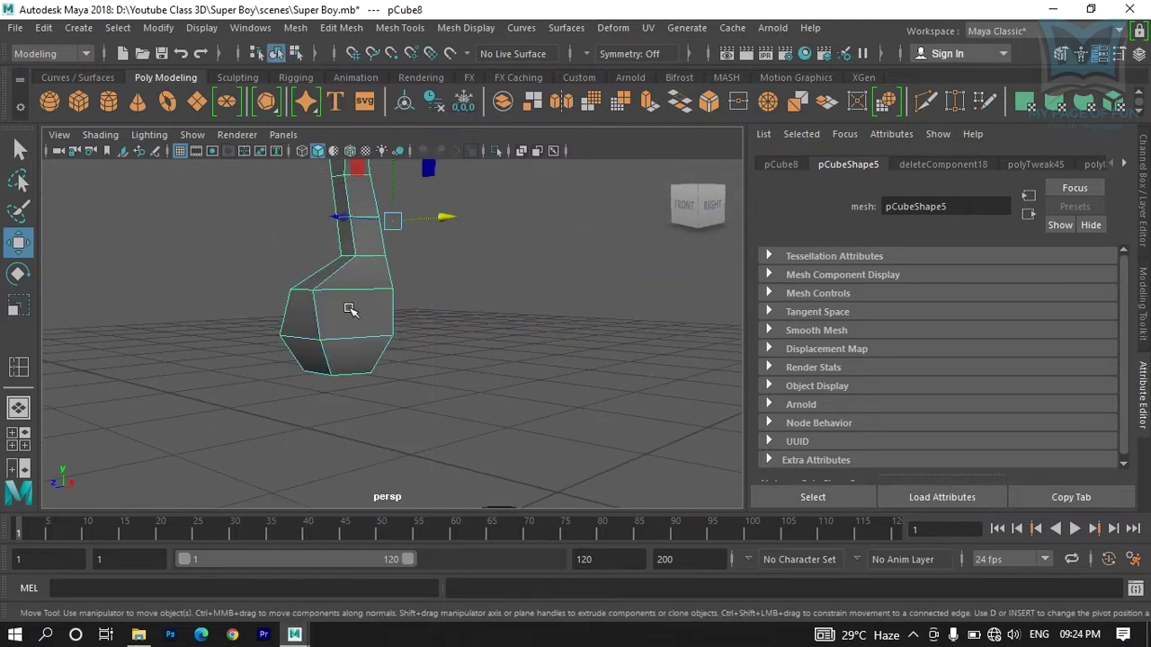
pyautogui.keyDown('shift'); pyautogui.moveTo(348, 313); pyautogui.dragTo(206, 242, button='right'); pyautogui.keyUp('shift')
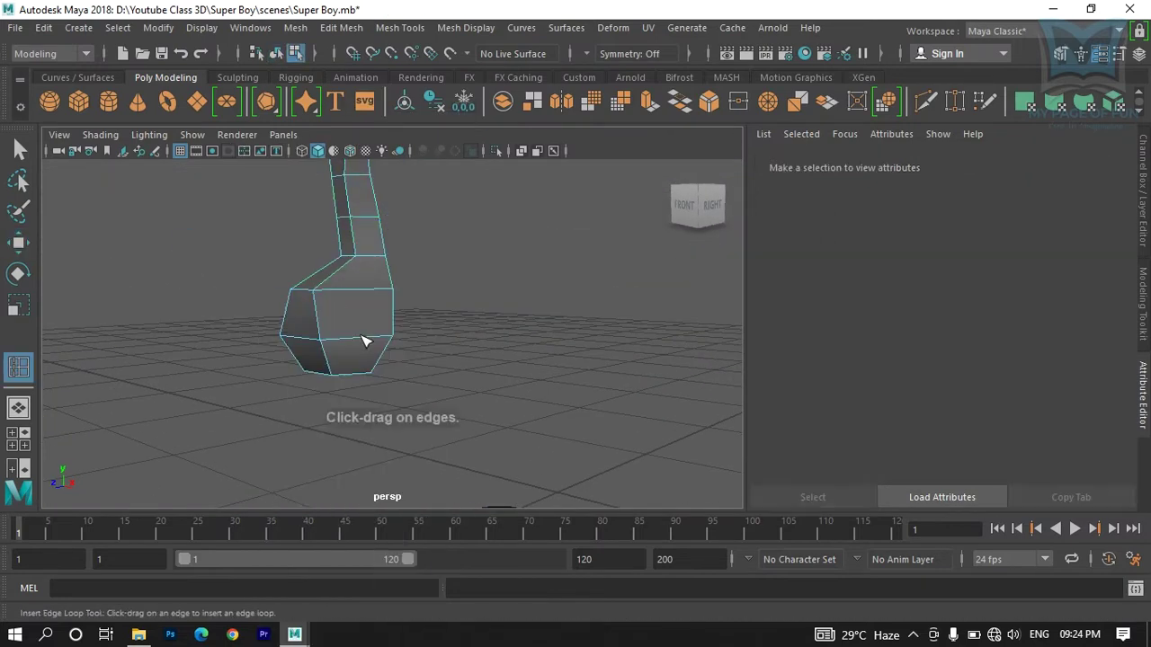
pyautogui.scroll(-4, 367, 349)
pyautogui.moveTo(361, 337); pyautogui.dragTo(393, 402)
pyautogui.scroll(6, 393, 402)
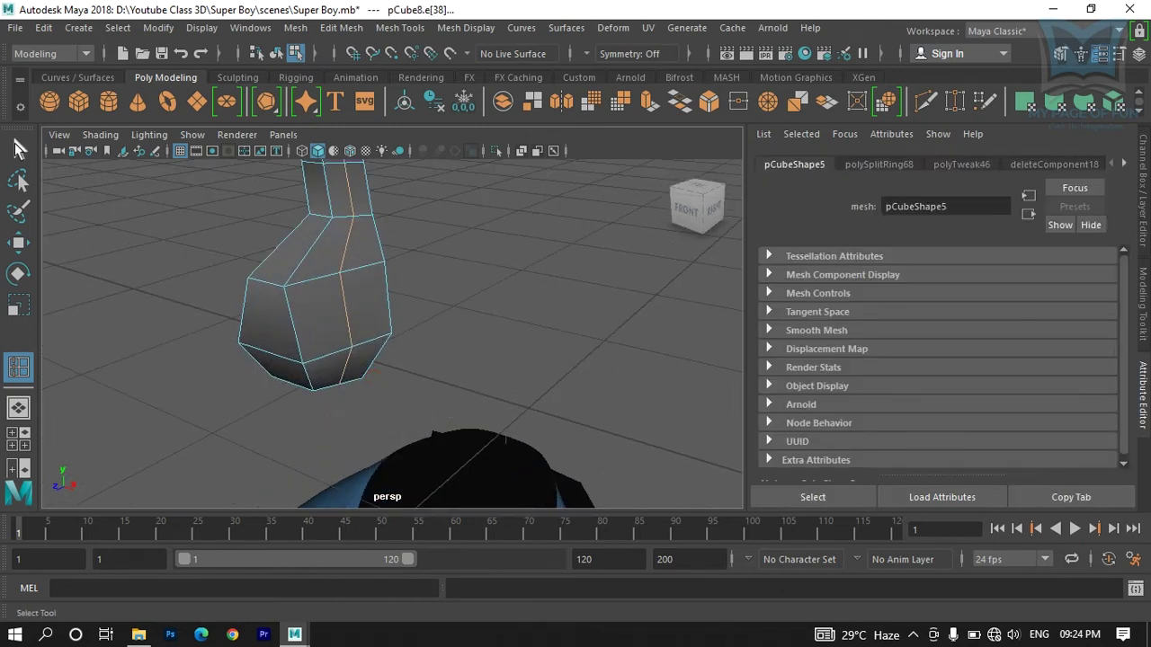
# Step: Select the side loop's edges around the lower nose and move them outward to round the nostril side
pyautogui.keyDown('alt'); pyautogui.moveTo(317, 331); pyautogui.dragTo(399, 329); pyautogui.keyUp('alt')
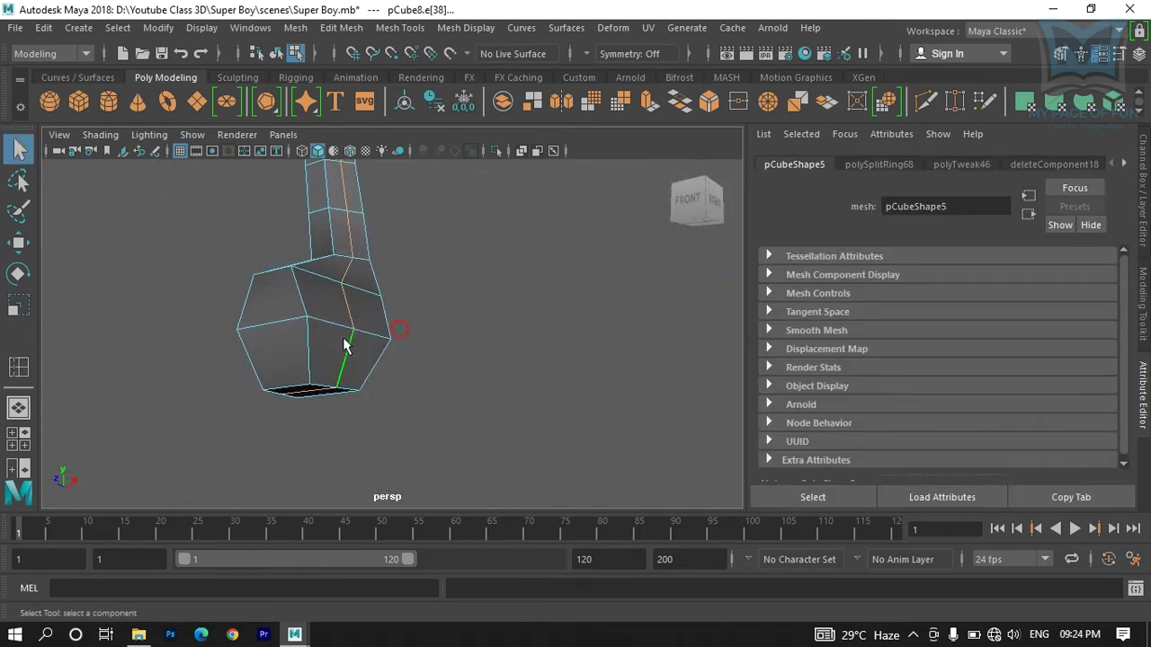
pyautogui.click(349, 361)
pyautogui.click(354, 316)
pyautogui.keyDown('alt'); pyautogui.moveTo(360, 419); pyautogui.dragTo(400, 347); pyautogui.keyUp('alt')
pyautogui.press('w')
pyautogui.moveTo(394, 301); pyautogui.dragTo(305, 346)
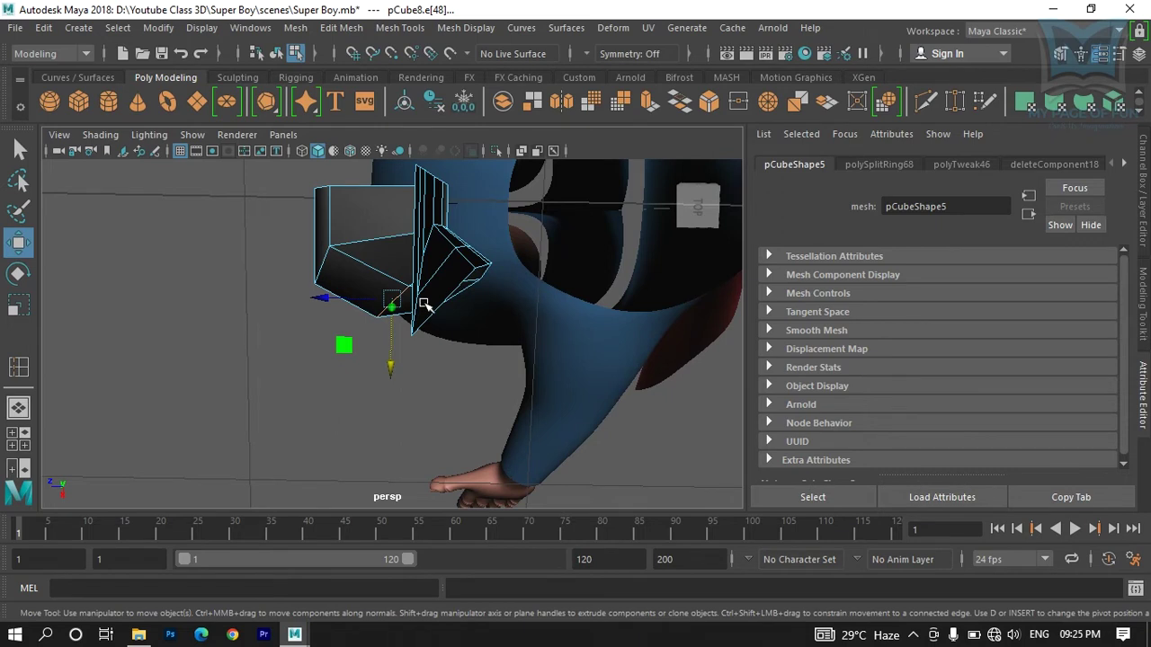
pyautogui.keyDown('alt'); pyautogui.moveTo(425, 303); pyautogui.dragTo(437, 298); pyautogui.keyUp('alt')
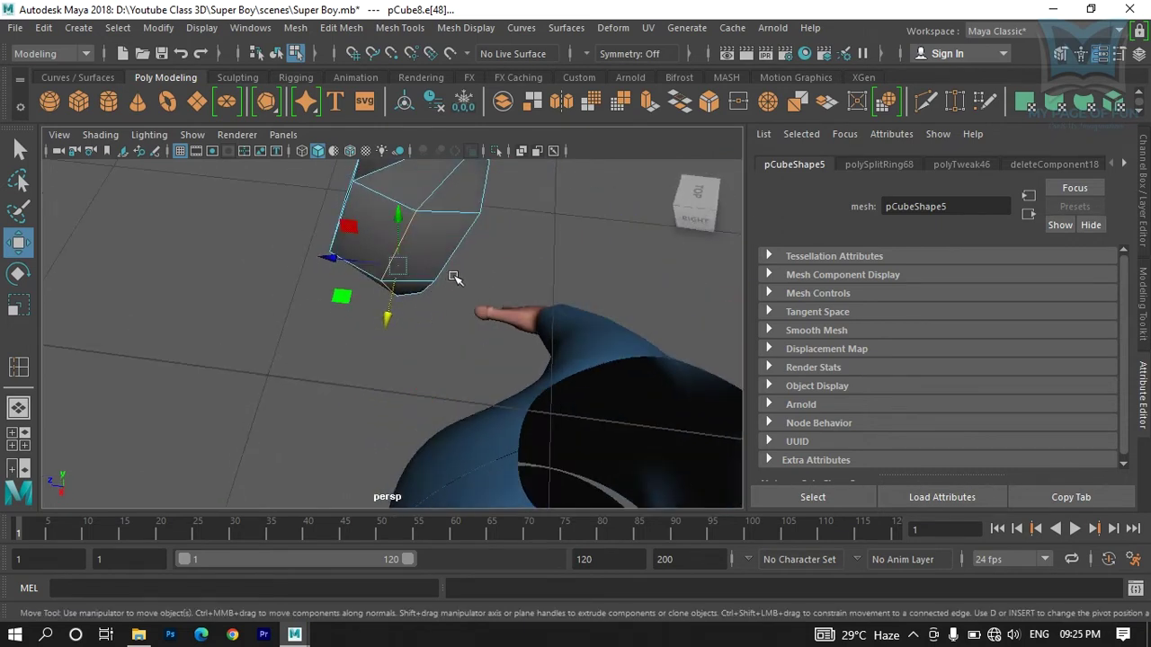
pyautogui.keyDown('alt'); pyautogui.moveTo(440, 293); pyautogui.dragTo(367, 288); pyautogui.keyUp('alt')
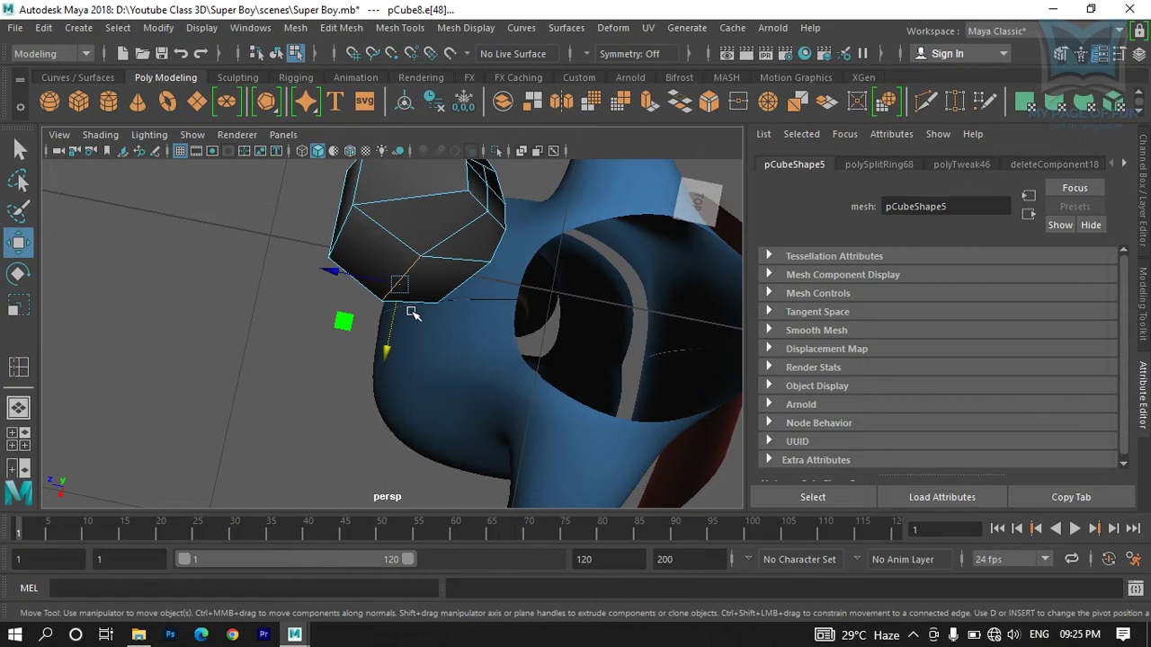
pyautogui.keyDown('alt'); pyautogui.moveTo(412, 312); pyautogui.dragTo(375, 341); pyautogui.keyUp('alt')
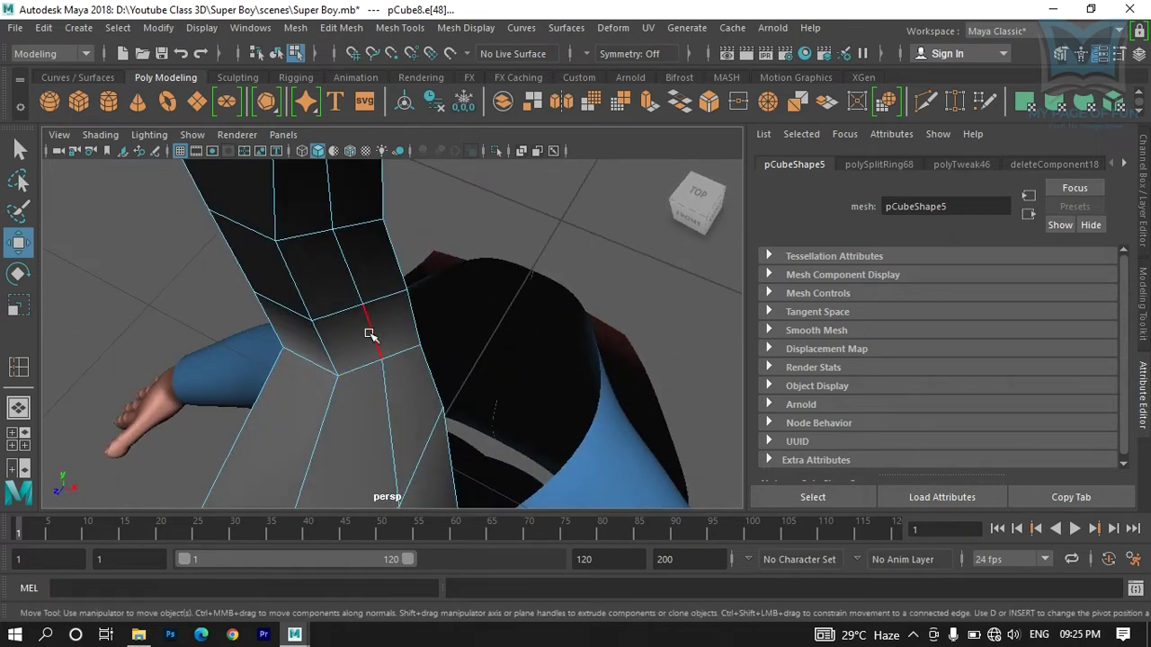
# Step: Insert an edge loop running lengthwise through the front faces of the nose and bridge
pyautogui.moveTo(365, 146); pyautogui.dragTo(292, 146, button='right')
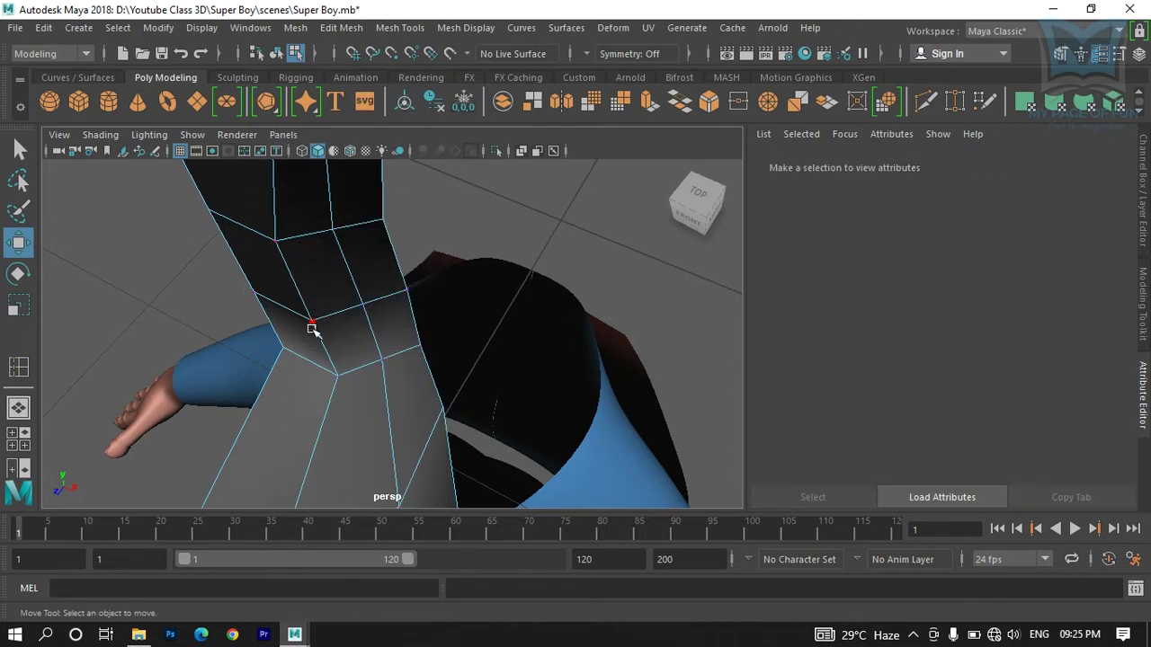
pyautogui.keyDown('alt'); pyautogui.moveTo(376, 399); pyautogui.dragTo(405, 411); pyautogui.keyUp('alt')
pyautogui.moveTo(455, 259); pyautogui.dragTo(475, 126, button='right')
pyautogui.keyDown('shift'); pyautogui.moveTo(404, 442); pyautogui.dragTo(301, 251, button='right'); pyautogui.keyUp('shift')
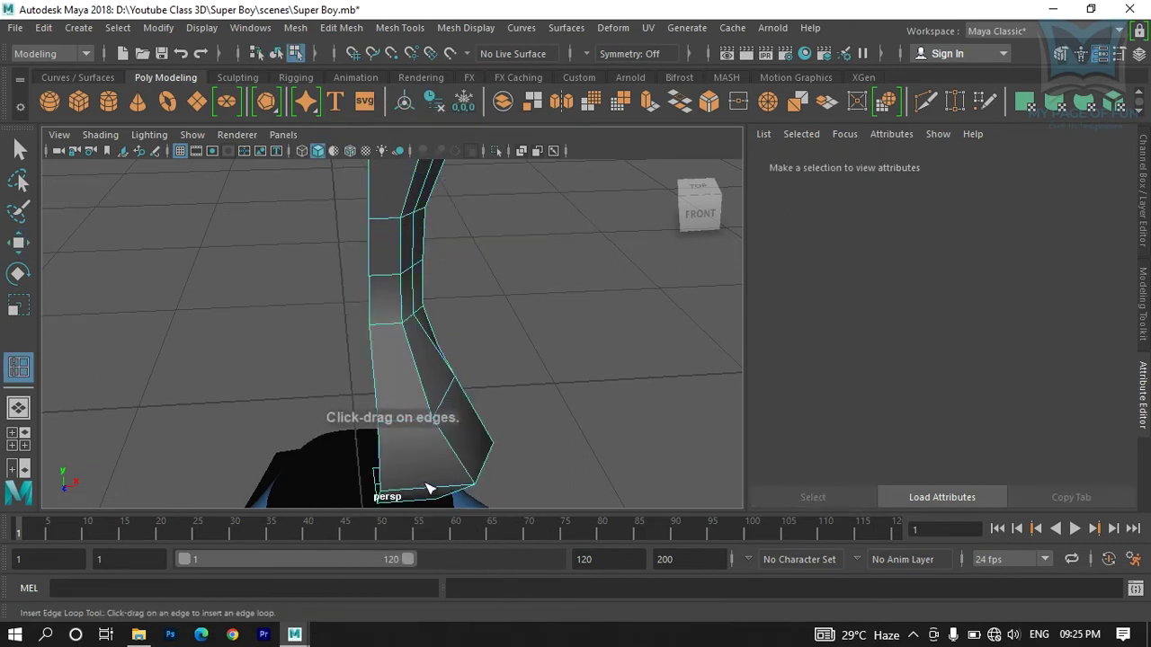
pyautogui.moveTo(432, 491); pyautogui.dragTo(430, 490)
pyautogui.keyDown('alt'); pyautogui.moveTo(478, 444); pyautogui.dragTo(459, 427); pyautogui.keyUp('alt')
pyautogui.scroll(5, 466, 434)
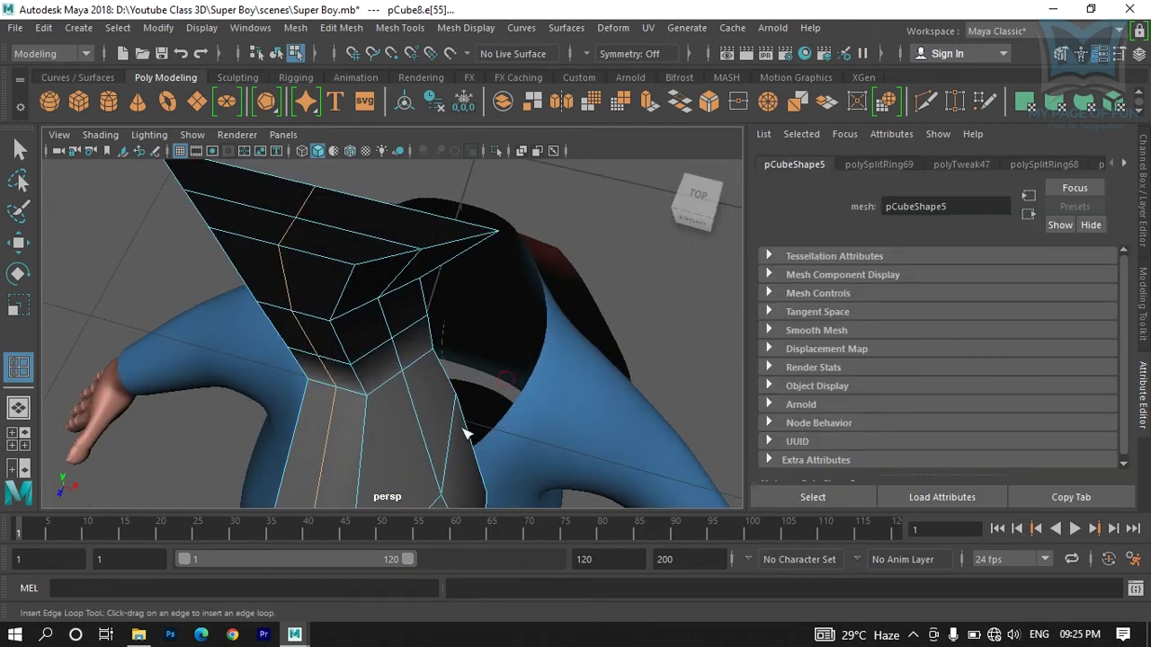
# Step: Move the front outer vertex of the nose's widest row back to about Z 1.634 and slightly inward
pyautogui.click(19, 149)
pyautogui.keyDown('alt'); pyautogui.moveTo(430, 359); pyautogui.dragTo(361, 309, button='middle'); pyautogui.keyUp('alt')
pyautogui.keyDown('alt'); pyautogui.moveTo(360, 308); pyautogui.dragTo(369, 389); pyautogui.keyUp('alt')
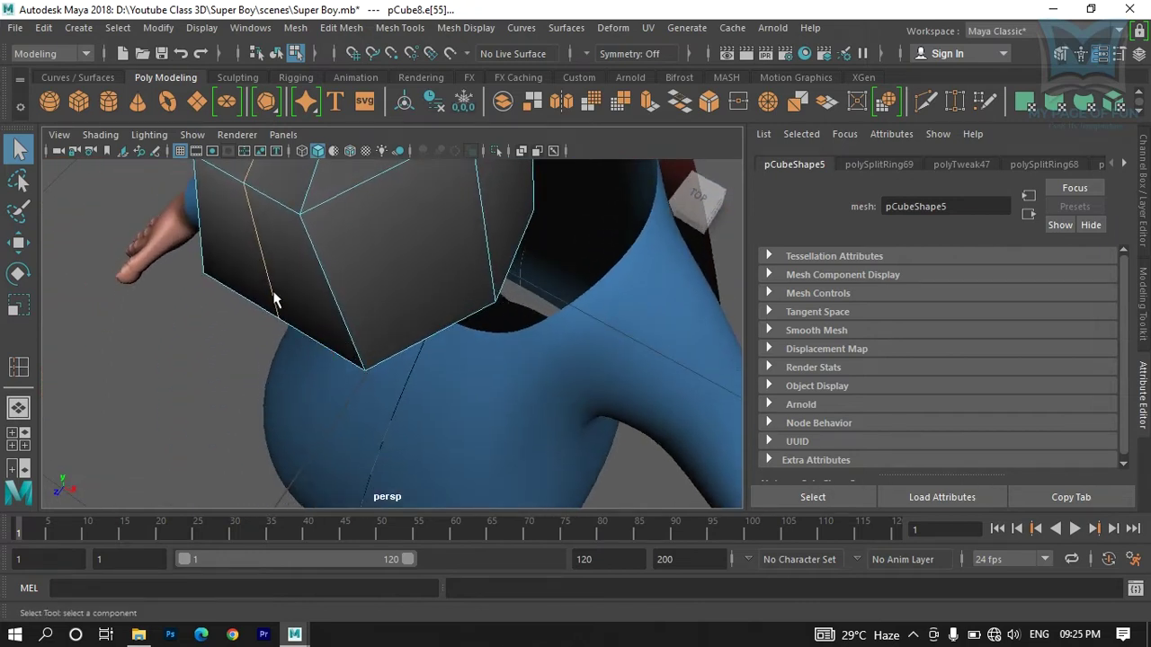
pyautogui.moveTo(202, 238); pyautogui.dragTo(274, 142, button='right')
pyautogui.moveTo(372, 379); pyautogui.dragTo(372, 379)
pyautogui.press('w')
pyautogui.moveTo(334, 427); pyautogui.dragTo(348, 398)
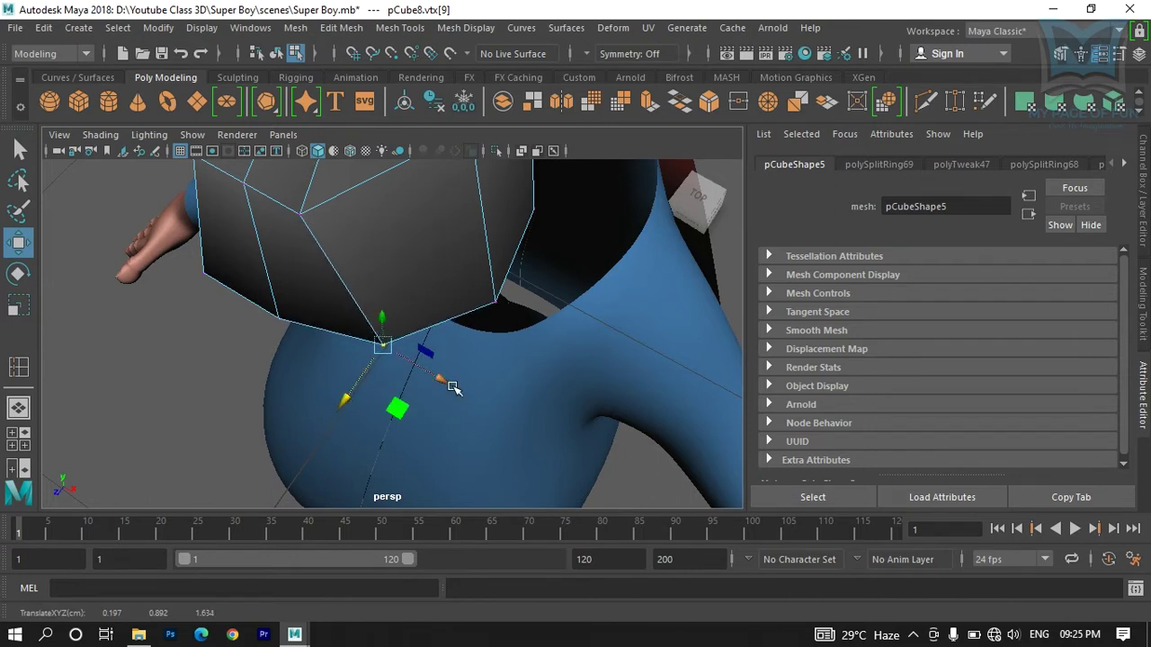
pyautogui.moveTo(449, 385); pyautogui.dragTo(432, 376)
pyautogui.keyDown('alt'); pyautogui.moveTo(404, 325); pyautogui.dragTo(405, 387, button='middle'); pyautogui.keyUp('alt')
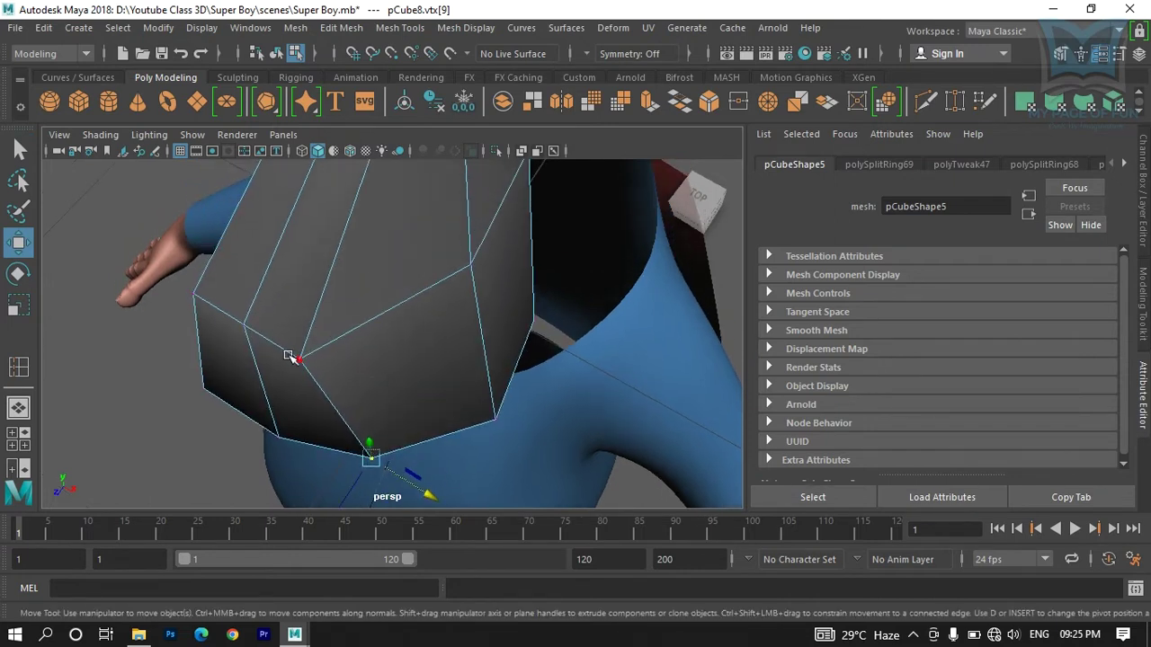
# Step: Move the front outer vertex on the row above the nose's widest row to about X 0.112, Z 1.582
pyautogui.click(301, 357)
pyautogui.moveTo(259, 410); pyautogui.dragTo(302, 399)
pyautogui.moveTo(384, 362); pyautogui.dragTo(386, 364)
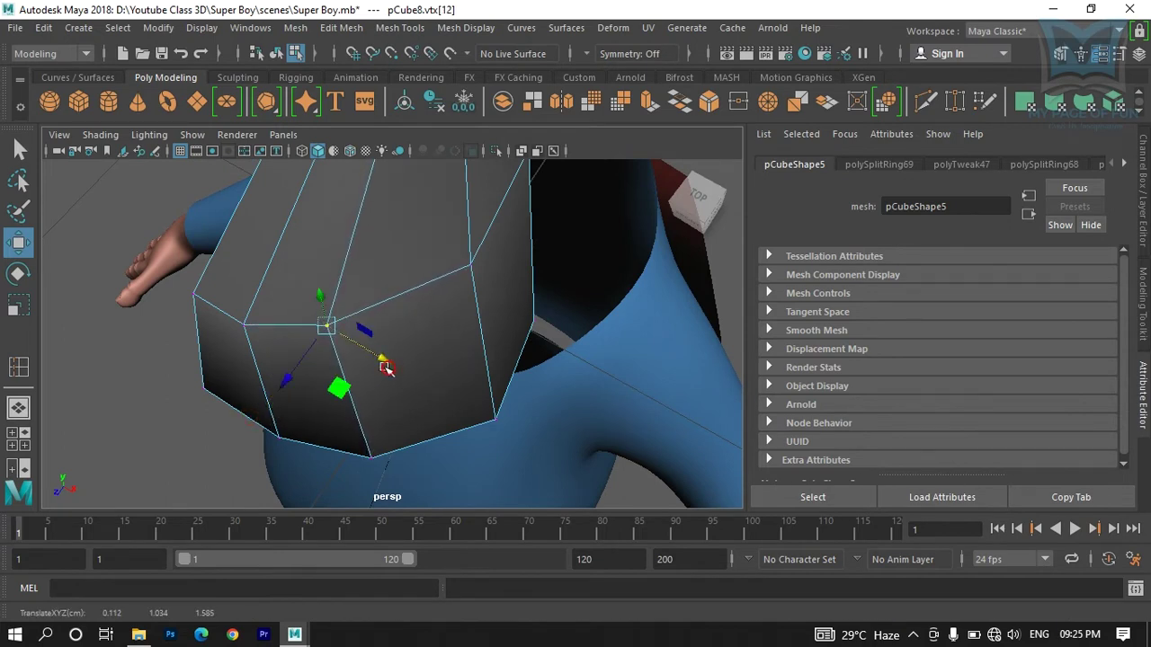
pyautogui.moveTo(282, 387); pyautogui.dragTo(286, 388)
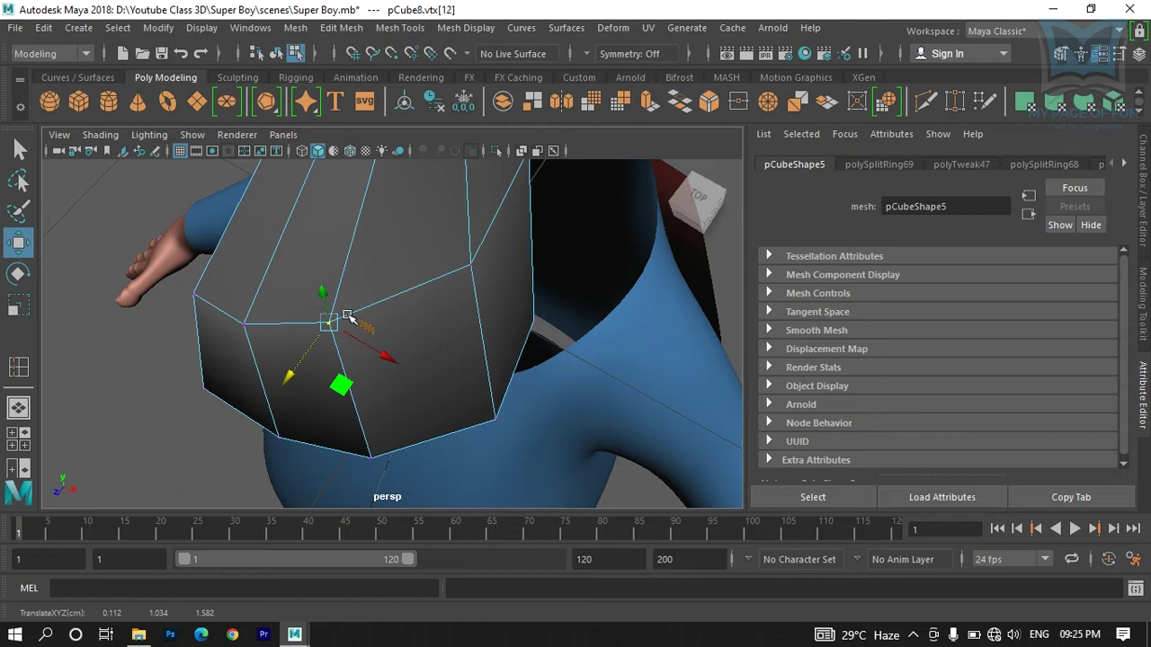
# Step: Move the front outer vertex where the nose meets the bridge backward and slightly sideways to round the transition
pyautogui.keyDown('alt'); pyautogui.moveTo(417, 298); pyautogui.dragTo(394, 419, button='middle'); pyautogui.keyUp('alt')
pyautogui.click(379, 295)
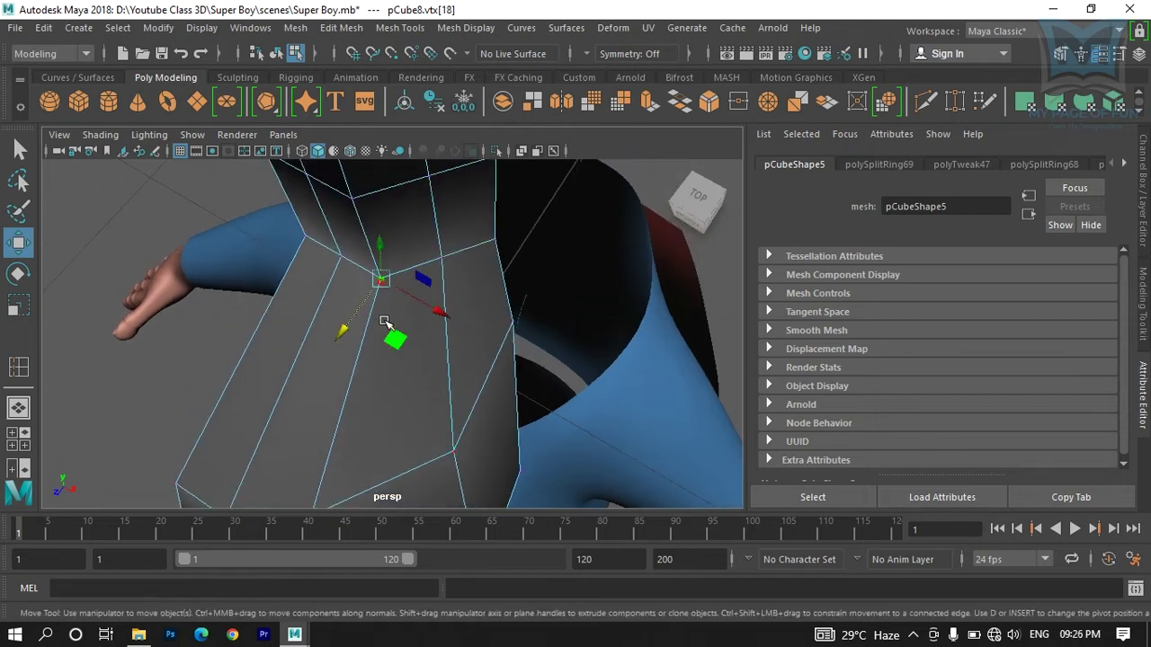
pyautogui.moveTo(342, 329)
pyautogui.mouseDown()
pyautogui.moveTo(361, 314)
pyautogui.moveTo(347, 314)
pyautogui.mouseUp()
pyautogui.moveTo(441, 300); pyautogui.dragTo(442, 297)
# Step: Move the front outer vertices of the next two bridge rows back, the lower one to about Z 1.419
pyautogui.keyDown('alt'); pyautogui.moveTo(463, 304); pyautogui.dragTo(459, 379, button='middle'); pyautogui.keyUp('alt')
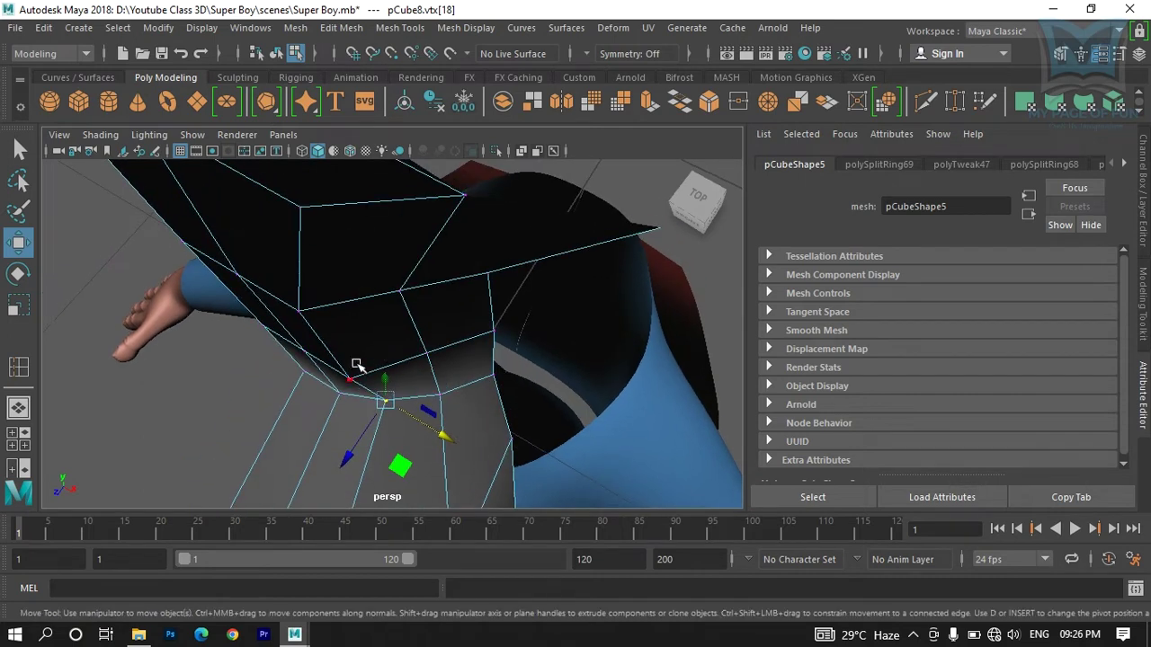
pyautogui.click(350, 380)
pyautogui.moveTo(348, 381); pyautogui.dragTo(324, 427)
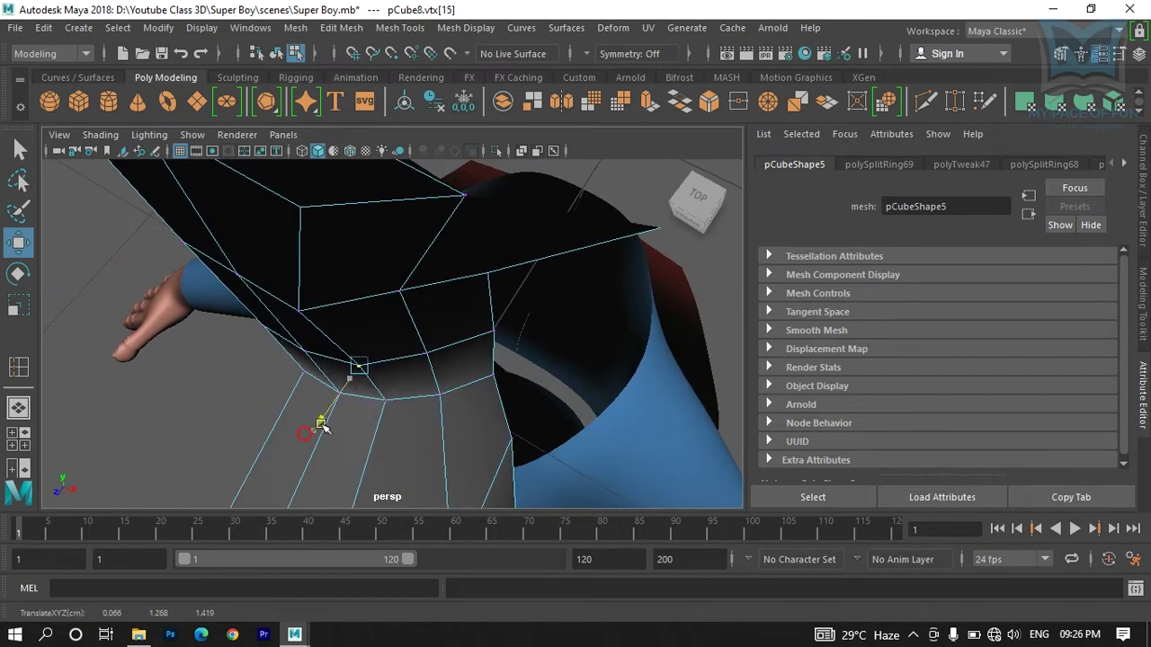
pyautogui.click(299, 311)
pyautogui.moveTo(260, 367); pyautogui.dragTo(279, 356)
# Step: Reposition the front outer and side vertices at the bridge's upper end, placing the outer corner at about X 0.176, Z 1.465
pyautogui.keyDown('alt'); pyautogui.moveTo(452, 331); pyautogui.dragTo(394, 399); pyautogui.keyUp('alt')
pyautogui.keyDown('alt'); pyautogui.moveTo(327, 308); pyautogui.dragTo(370, 353); pyautogui.keyUp('alt')
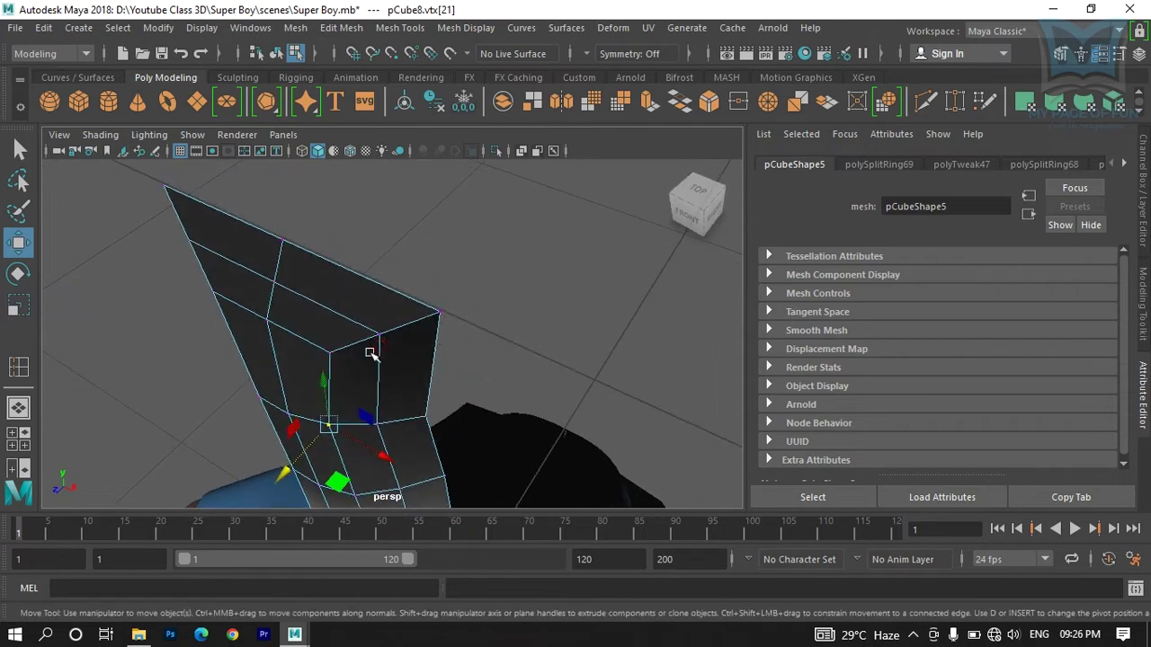
pyautogui.click(330, 353)
pyautogui.keyDown('shift'); pyautogui.moveTo(464, 308); pyautogui.dragTo(432, 320); pyautogui.keyUp('shift')
pyautogui.moveTo(331, 383); pyautogui.dragTo(345, 368)
pyautogui.moveTo(500, 262); pyautogui.dragTo(467, 375)
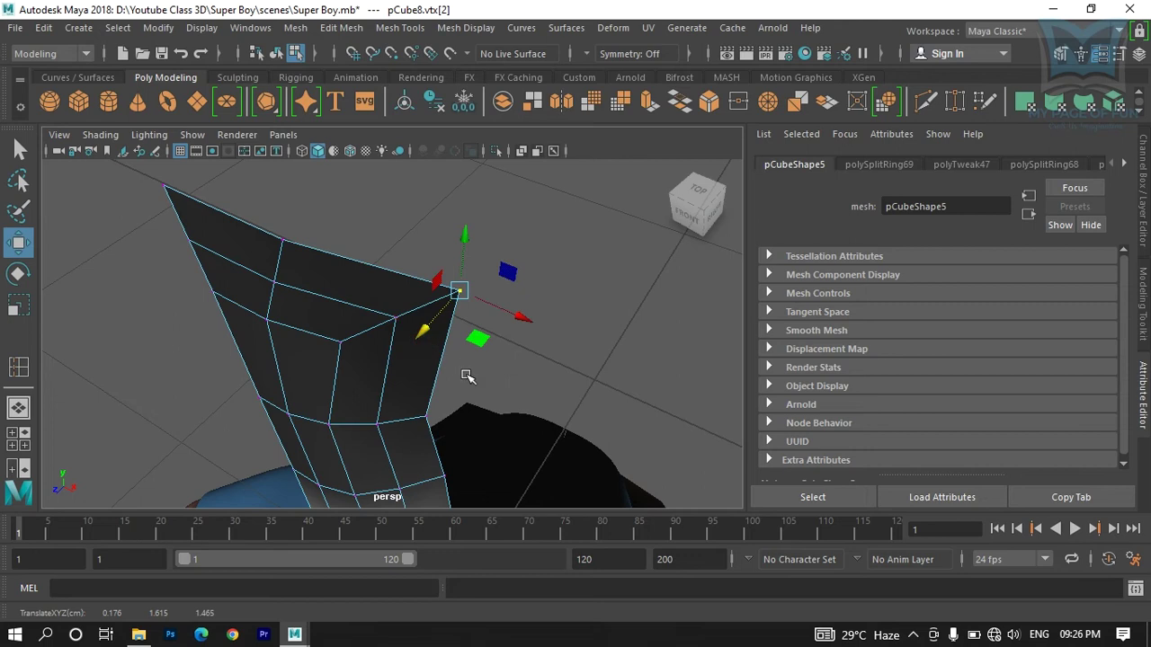
# Step: Round the nose's bottom front edge by moving its outer vertex back to about Z 1.557 and its middle vertex to about Z 1.569
pyautogui.keyDown('alt'); pyautogui.moveTo(385, 363); pyautogui.dragTo(467, 315); pyautogui.keyUp('alt')
pyautogui.scroll(-3, 457, 337)
pyautogui.moveTo(469, 384)
pyautogui.keyDown('alt'); pyautogui.mouseDown()
pyautogui.moveTo(405, 377)
pyautogui.moveTo(375, 395)
pyautogui.moveTo(398, 260)
pyautogui.moveTo(290, 300)
pyautogui.moveTo(322, 434)
pyautogui.moveTo(378, 357)
pyautogui.moveTo(432, 401)
pyautogui.moveTo(468, 404)
pyautogui.mouseUp(); pyautogui.keyUp('alt')
pyautogui.moveTo(381, 373)
pyautogui.keyDown('alt'); pyautogui.mouseDown()
pyautogui.moveTo(390, 424)
pyautogui.moveTo(386, 381)
pyautogui.moveTo(396, 409)
pyautogui.moveTo(370, 356)
pyautogui.mouseUp(); pyautogui.keyUp('alt')
pyautogui.click(386, 381)
pyautogui.keyDown('alt'); pyautogui.moveTo(420, 396); pyautogui.dragTo(406, 416); pyautogui.keyUp('alt')
pyautogui.keyDown('shift'); pyautogui.click(405, 409); pyautogui.keyUp('shift')
pyautogui.keyDown('alt'); pyautogui.moveTo(404, 477); pyautogui.dragTo(419, 386); pyautogui.keyUp('alt')
pyautogui.click(420, 486)
pyautogui.keyDown('alt'); pyautogui.moveTo(448, 482); pyautogui.dragTo(424, 463); pyautogui.keyUp('alt')
pyautogui.keyDown('alt'); pyautogui.moveTo(424, 463); pyautogui.dragTo(447, 437, button='right'); pyautogui.keyUp('alt')
pyautogui.keyDown('alt'); pyautogui.moveTo(447, 437); pyautogui.dragTo(482, 355, button='middle'); pyautogui.keyUp('alt')
pyautogui.keyDown('alt'); pyautogui.moveTo(482, 354); pyautogui.dragTo(464, 359, button='right'); pyautogui.keyUp('alt')
pyautogui.keyDown('alt'); pyautogui.moveTo(465, 360); pyautogui.dragTo(413, 370); pyautogui.keyUp('alt')
pyautogui.scroll(8, 414, 371)
pyautogui.keyDown('alt'); pyautogui.moveTo(376, 406); pyautogui.dragTo(335, 418); pyautogui.keyUp('alt')
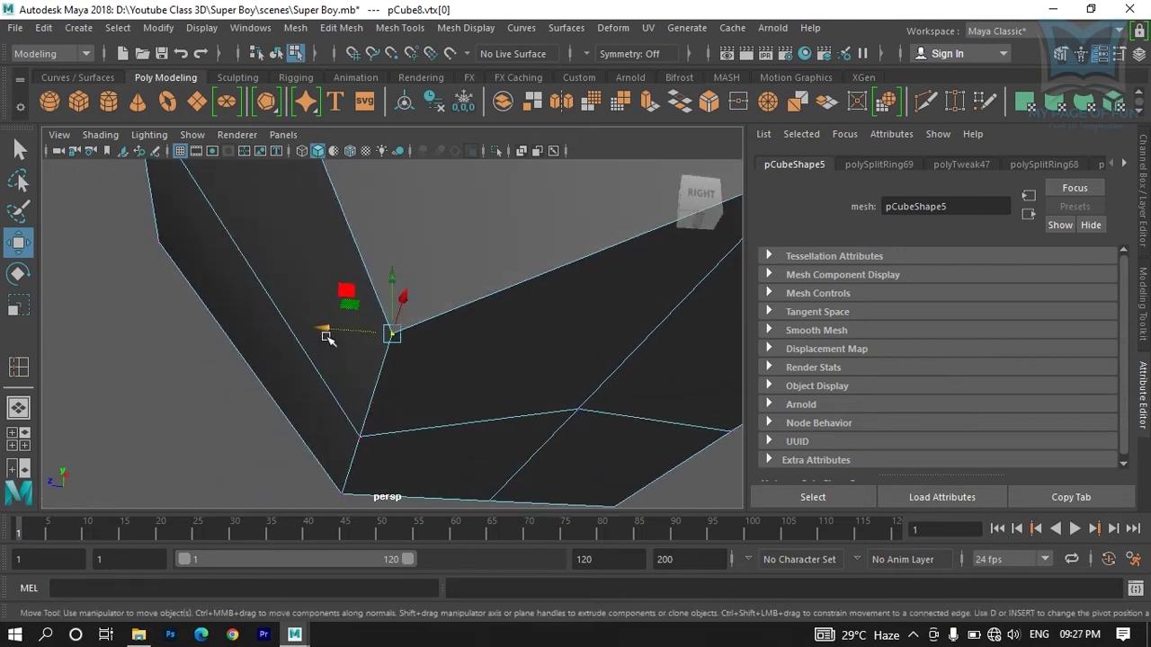
pyautogui.moveTo(323, 330); pyautogui.dragTo(379, 334)
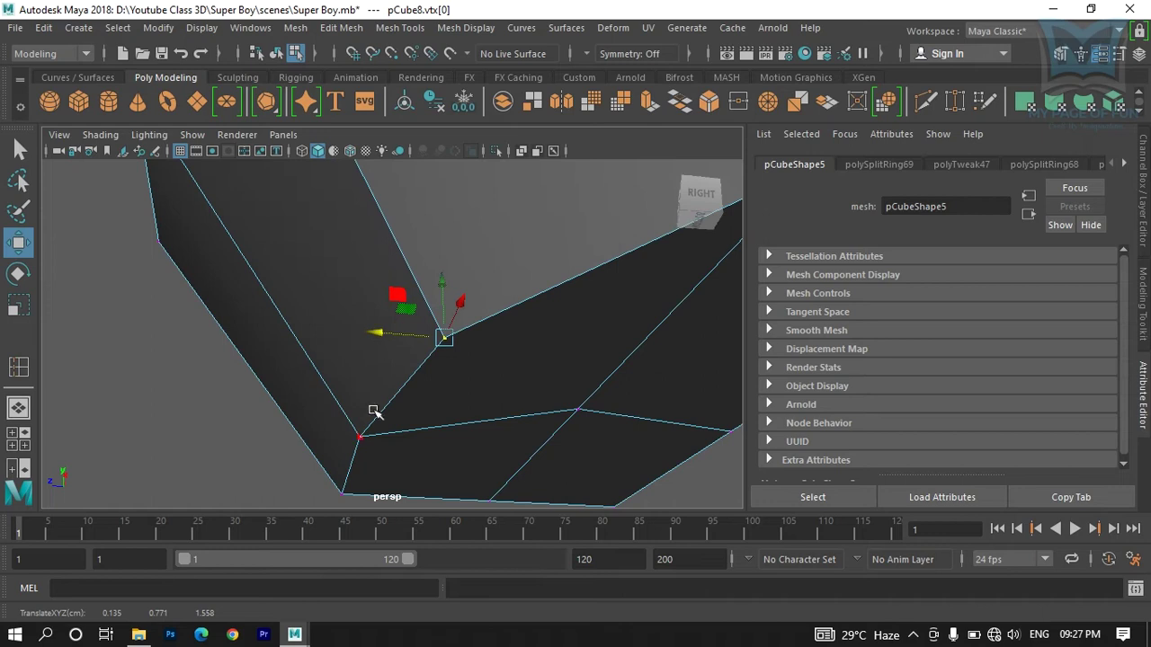
pyautogui.click(360, 435)
pyautogui.moveTo(295, 435); pyautogui.dragTo(300, 435)
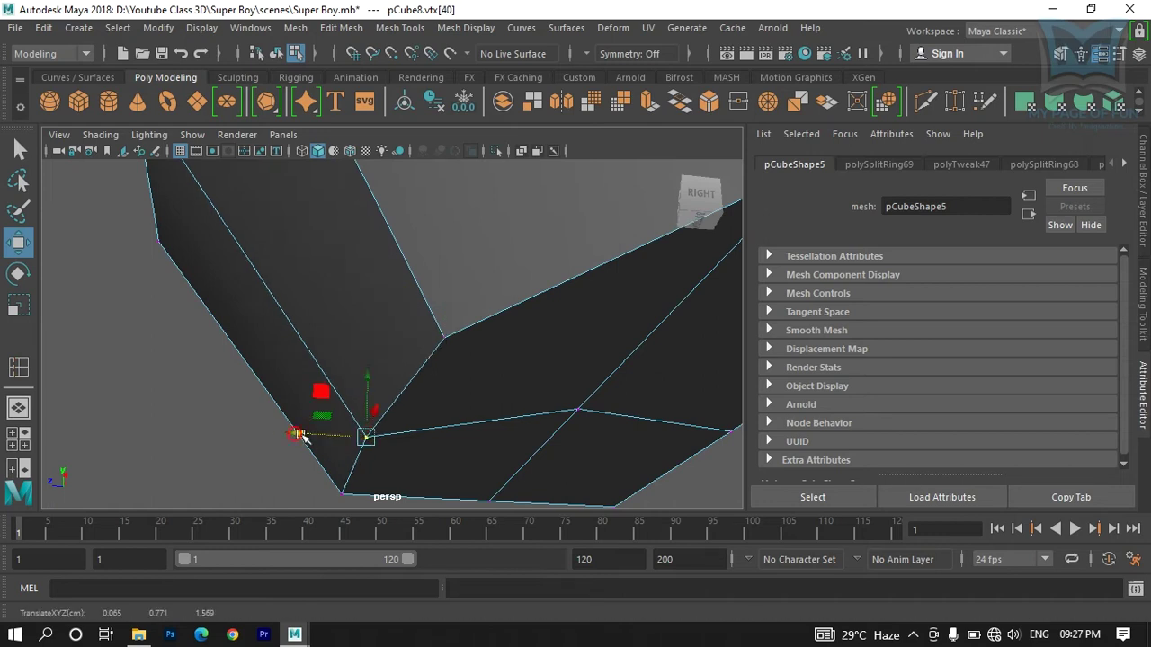
pyautogui.click(440, 338)
pyautogui.moveTo(376, 337); pyautogui.dragTo(382, 337)
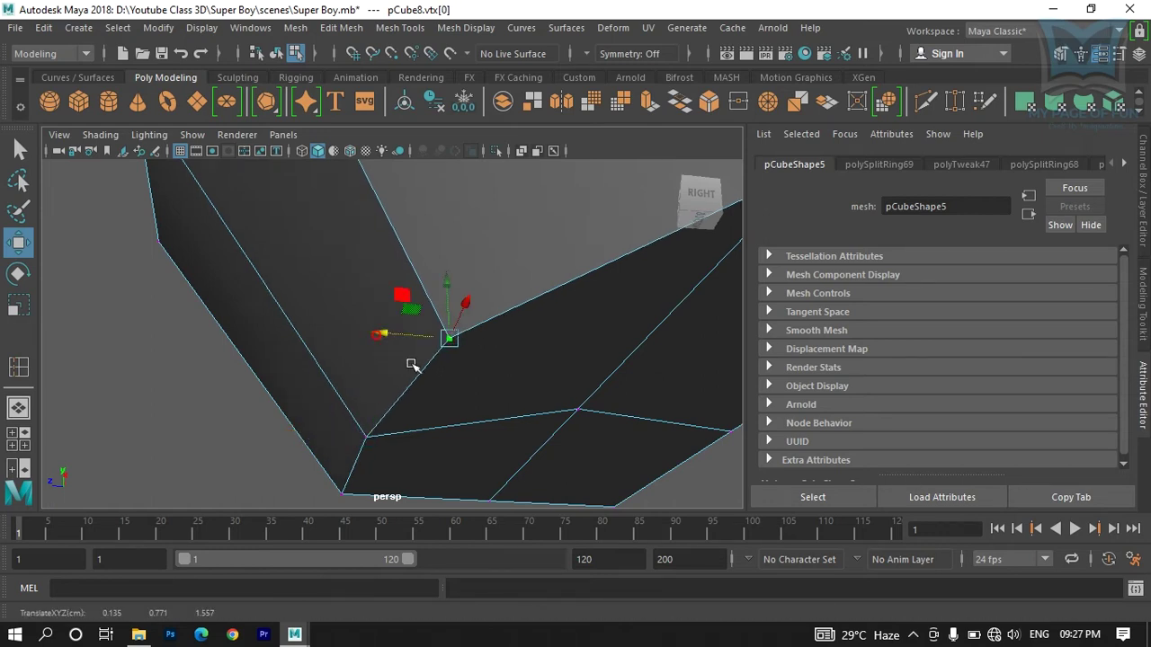
# Step: On the nose's underside, adjust the side rim vertex sideways and move the interior vertex to about X 0.079, Z 1.508
pyautogui.keyDown('alt'); pyautogui.moveTo(705, 382); pyautogui.dragTo(714, 342); pyautogui.keyUp('alt')
pyautogui.keyDown('alt'); pyautogui.moveTo(714, 342); pyautogui.dragTo(426, 511, button='middle'); pyautogui.keyUp('alt')
pyautogui.scroll(-5, 463, 417)
pyautogui.keyDown('alt'); pyautogui.moveTo(384, 434); pyautogui.dragTo(424, 398, button='middle'); pyautogui.keyUp('alt')
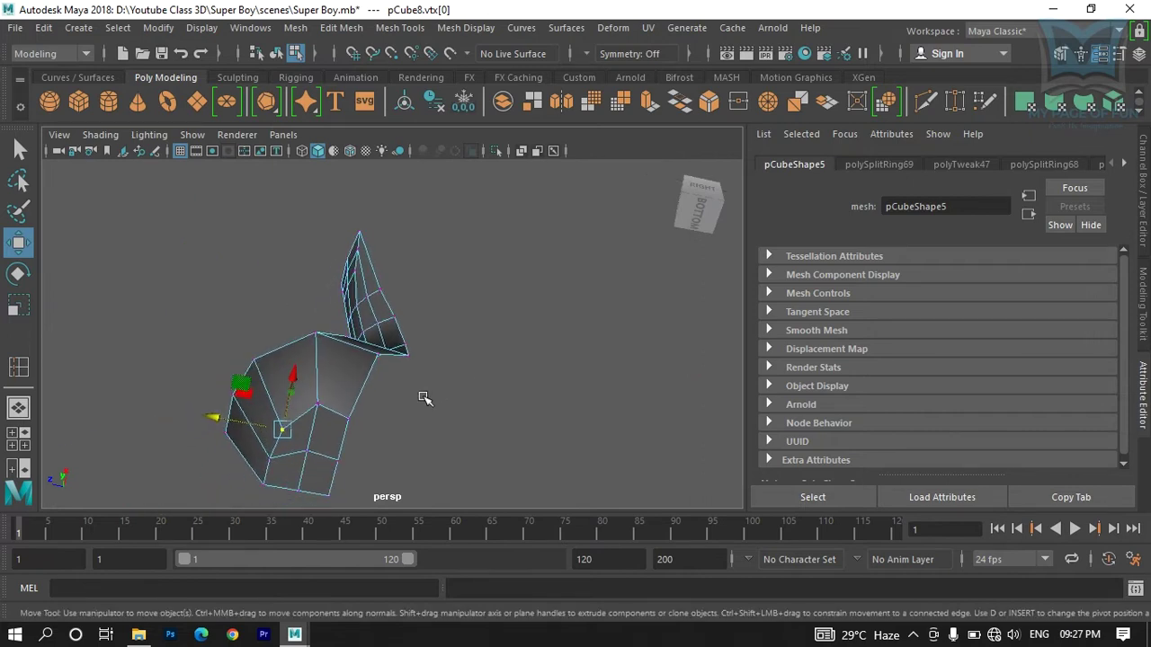
pyautogui.keyDown('alt'); pyautogui.moveTo(424, 398); pyautogui.dragTo(377, 388); pyautogui.keyUp('alt')
pyautogui.scroll(5, 377, 388)
pyautogui.keyDown('alt'); pyautogui.moveTo(377, 387); pyautogui.dragTo(491, 318, button='middle'); pyautogui.keyUp('alt')
pyautogui.click(575, 221)
pyautogui.moveTo(603, 171); pyautogui.dragTo(559, 201)
pyautogui.scroll(-5, 524, 356)
pyautogui.keyDown('alt'); pyautogui.moveTo(525, 356); pyautogui.dragTo(458, 330); pyautogui.keyUp('alt')
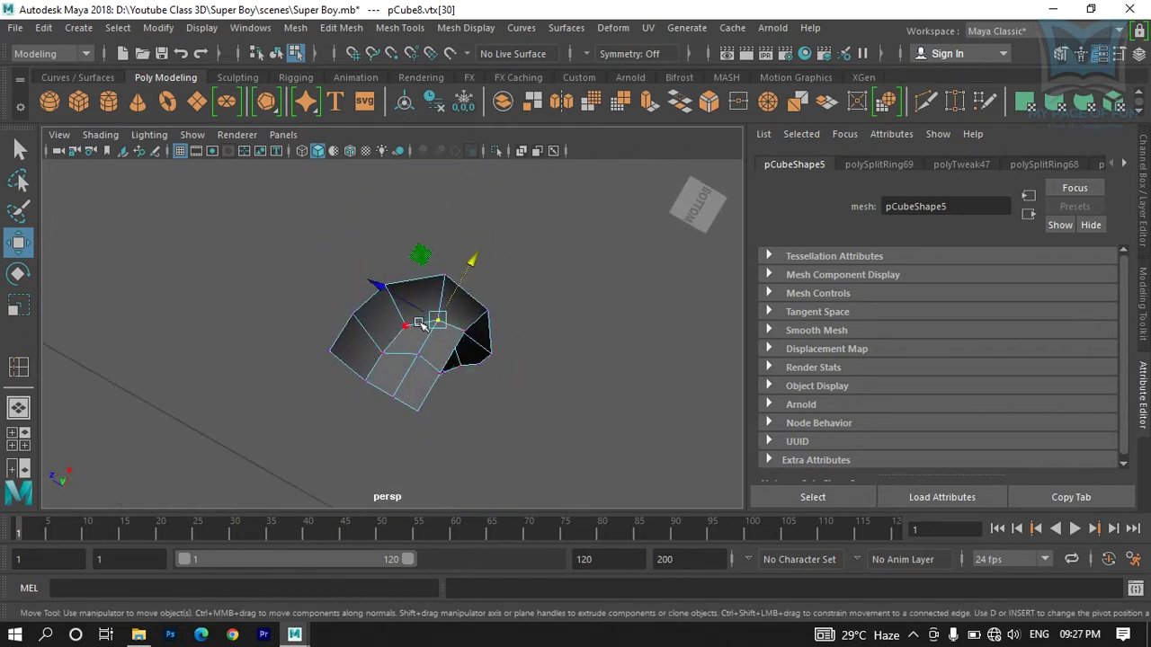
pyautogui.moveTo(468, 262); pyautogui.dragTo(480, 239)
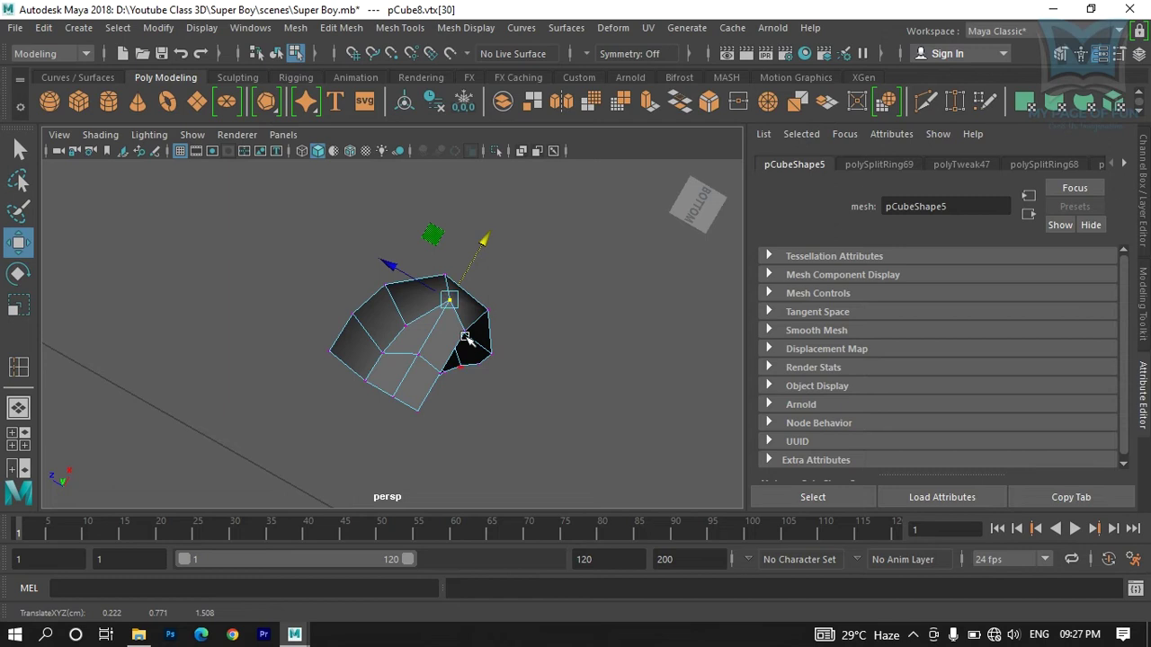
pyautogui.moveTo(486, 237); pyautogui.dragTo(472, 251)
pyautogui.click(418, 356)
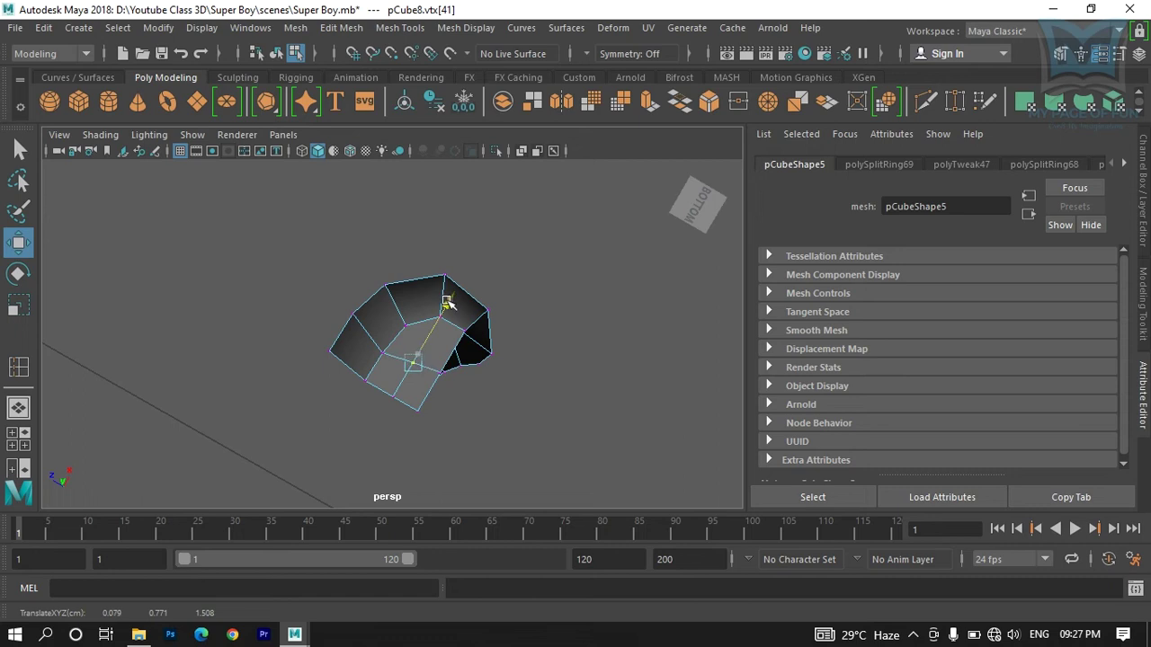
# Step: Leave vertex editing on the nose mesh, return to object selection and deselect it
pyautogui.keyDown('alt'); pyautogui.moveTo(560, 336); pyautogui.dragTo(470, 362); pyautogui.keyUp('alt')
pyautogui.scroll(-6, 451, 387)
pyautogui.scroll(5, 453, 295)
pyautogui.rightClick(423, 246)
pyautogui.moveTo(423, 245); pyautogui.dragTo(486, 124, button='right')
pyautogui.click(468, 334)
pyautogui.keyDown('alt'); pyautogui.moveTo(452, 375); pyautogui.dragTo(465, 355); pyautogui.keyUp('alt')
pyautogui.click(424, 354)
pyautogui.keyDown('alt'); pyautogui.moveTo(537, 372); pyautogui.dragTo(493, 404); pyautogui.keyUp('alt')
pyautogui.keyDown('alt'); pyautogui.moveTo(542, 288); pyautogui.dragTo(519, 342); pyautogui.keyUp('alt')
pyautogui.click(479, 376)
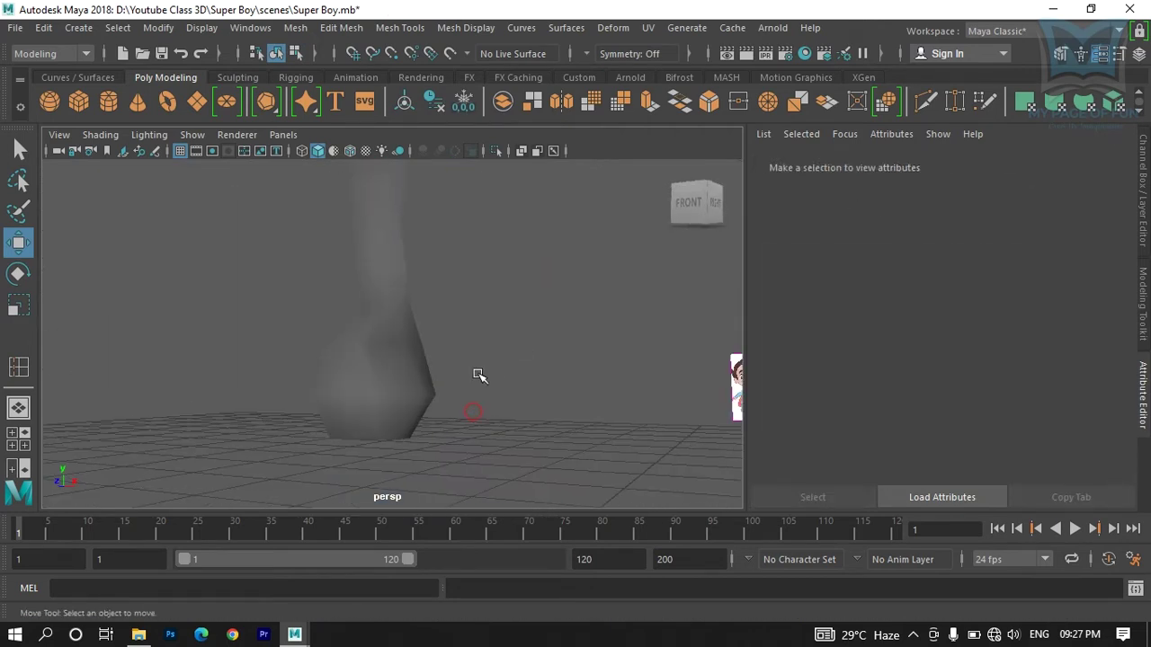
# Step: Show the nose mesh in smooth preview and view its rounded shape from the side
pyautogui.keyDown('alt'); pyautogui.moveTo(414, 388); pyautogui.dragTo(357, 401); pyautogui.keyUp('alt')
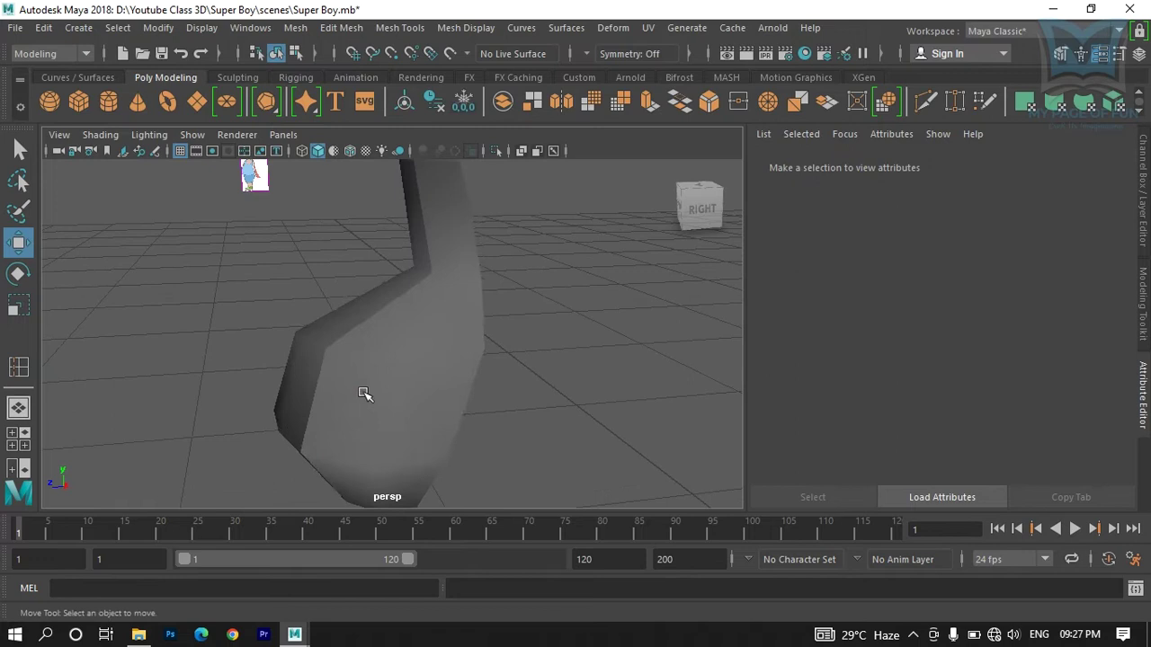
pyautogui.click(435, 407)
pyautogui.press('3')
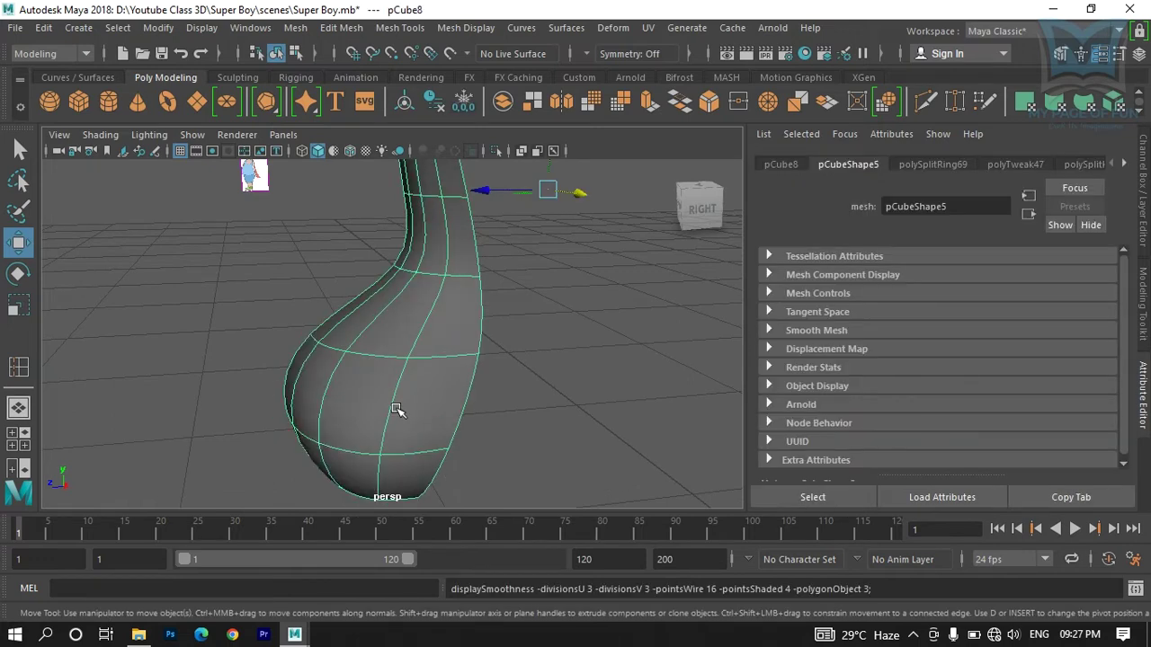
pyautogui.click(539, 404)
pyautogui.scroll(-6, 547, 394)
pyautogui.keyDown('alt'); pyautogui.moveTo(547, 394); pyautogui.dragTo(503, 437); pyautogui.keyUp('alt')
# Step: Compare the smoothed nose and bridge with the side and front reference drawings
pyautogui.press('space')
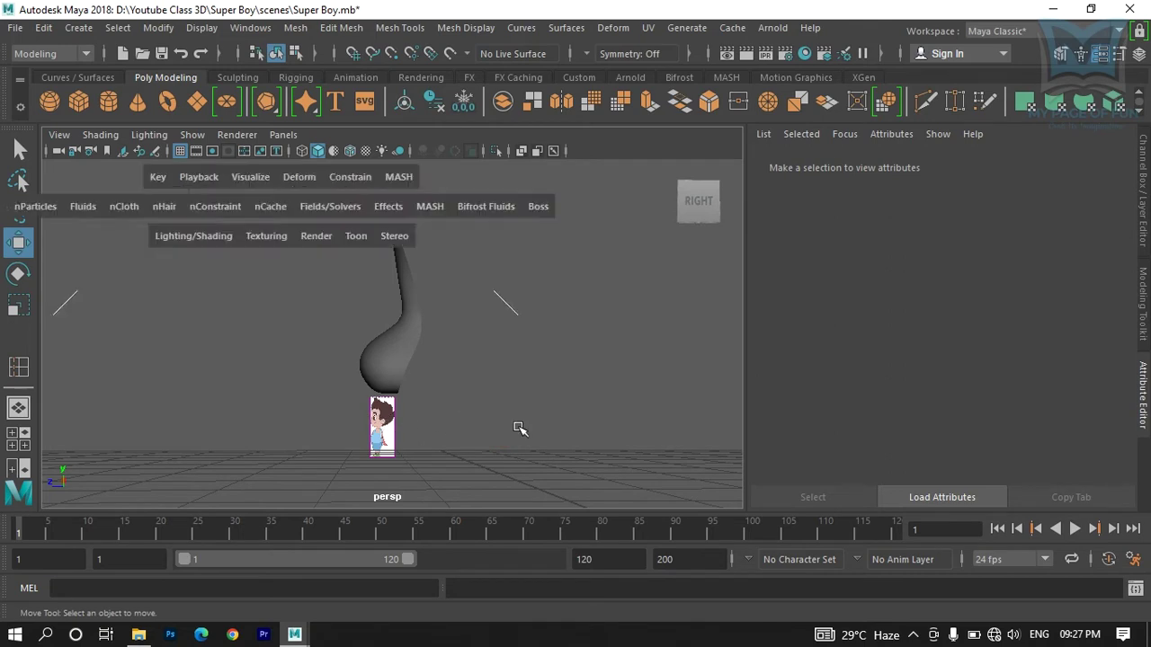
pyautogui.press('space')
pyautogui.scroll(4, 546, 420)
pyautogui.keyDown('alt'); pyautogui.moveTo(478, 427); pyautogui.dragTo(468, 377, button='middle'); pyautogui.keyUp('alt')
pyautogui.click(404, 364)
pyautogui.scroll(3, 409, 385)
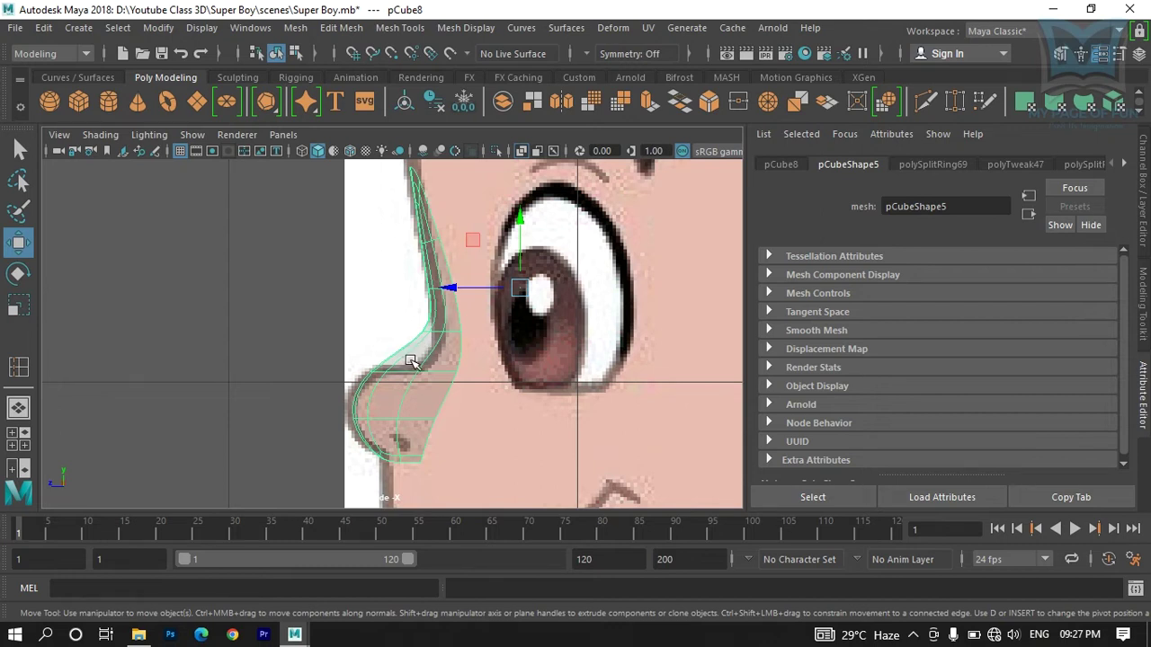
pyautogui.press('space')
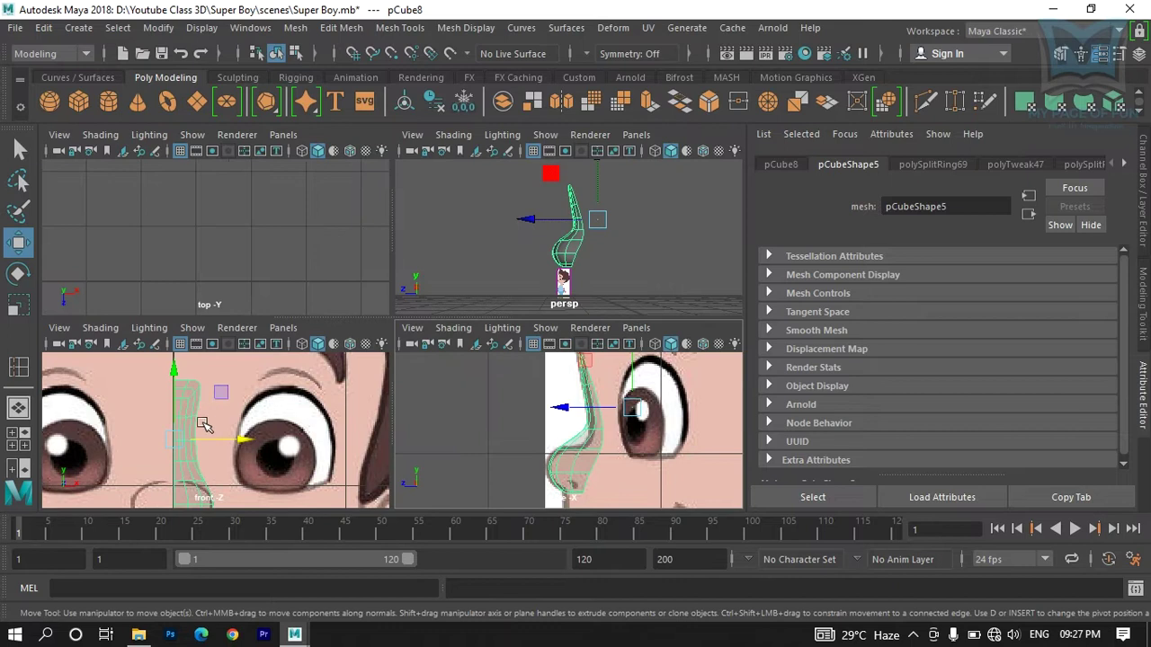
pyautogui.press('space')
pyautogui.keyDown('alt'); pyautogui.moveTo(399, 387); pyautogui.dragTo(382, 336, button='middle'); pyautogui.keyUp('alt')
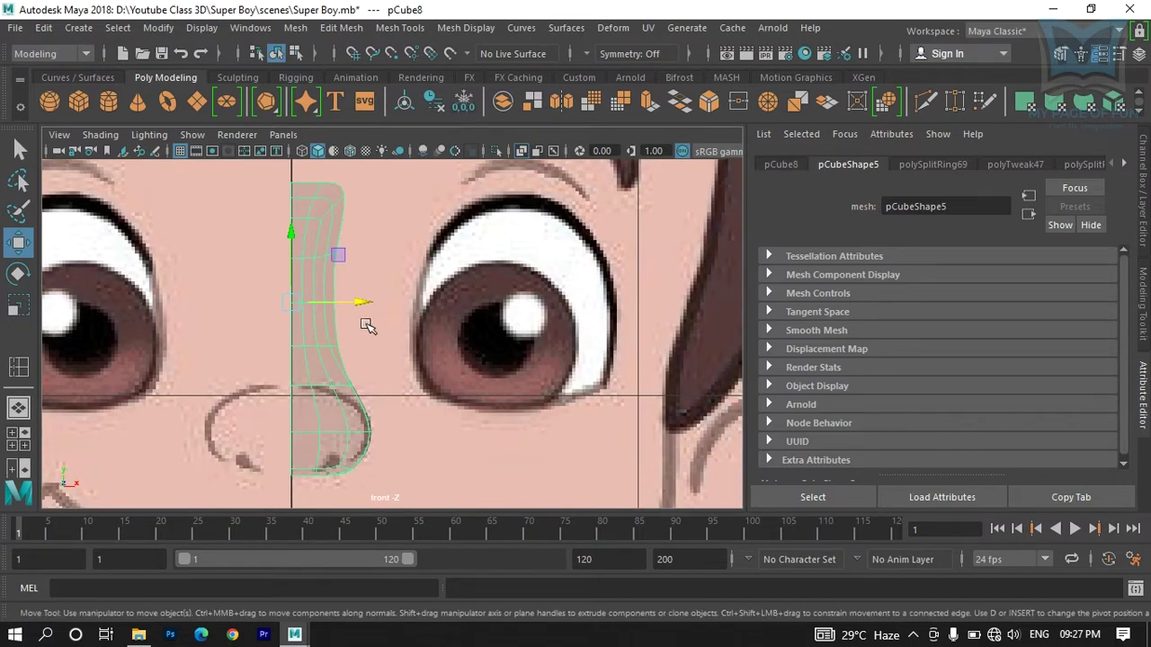
# Step: Turn off the nose's smooth preview and switch to edge selection in the front view
pyautogui.press('1')
pyautogui.moveTo(379, 257)
pyautogui.keyDown('alt'); pyautogui.mouseDown(button='middle')
pyautogui.moveTo(242, 362)
pyautogui.moveTo(365, 252)
pyautogui.mouseUp(button='middle'); pyautogui.keyUp('alt')
pyautogui.scroll(3, 244, 356)
pyautogui.moveTo(227, 221); pyautogui.dragTo(225, 107, button='right')
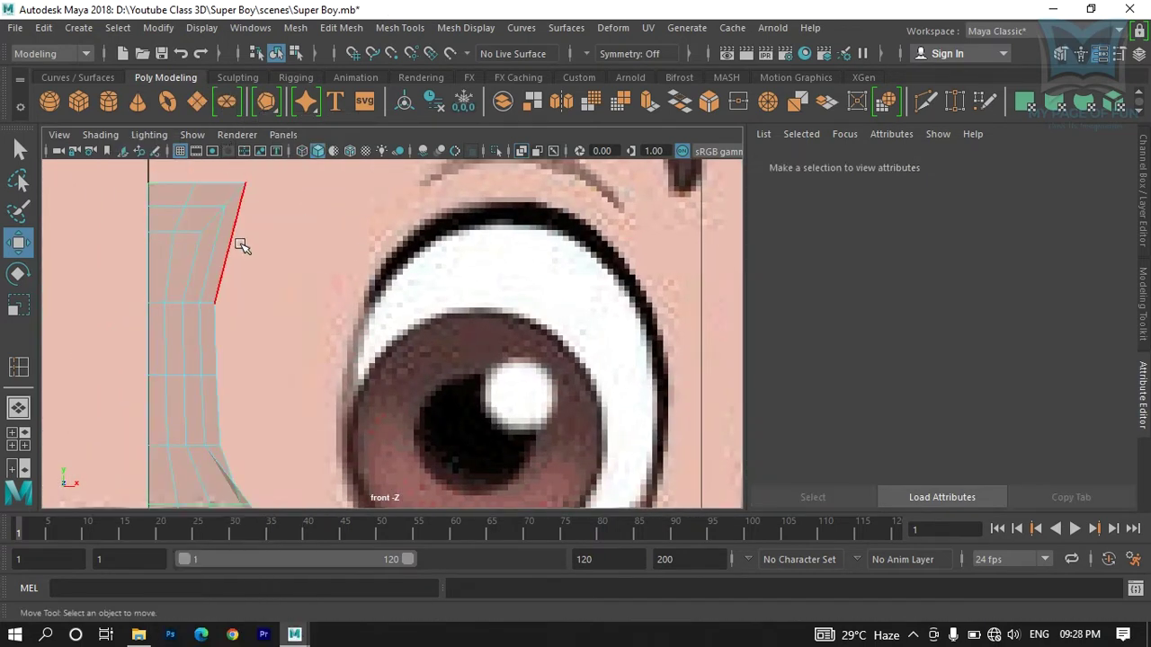
# Step: Extrude the bridge's uppermost outer side edge up and outward toward the eyebrow, with a translate of 0.119, 0.138
pyautogui.click(236, 237)
pyautogui.scroll(-8, 226, 365)
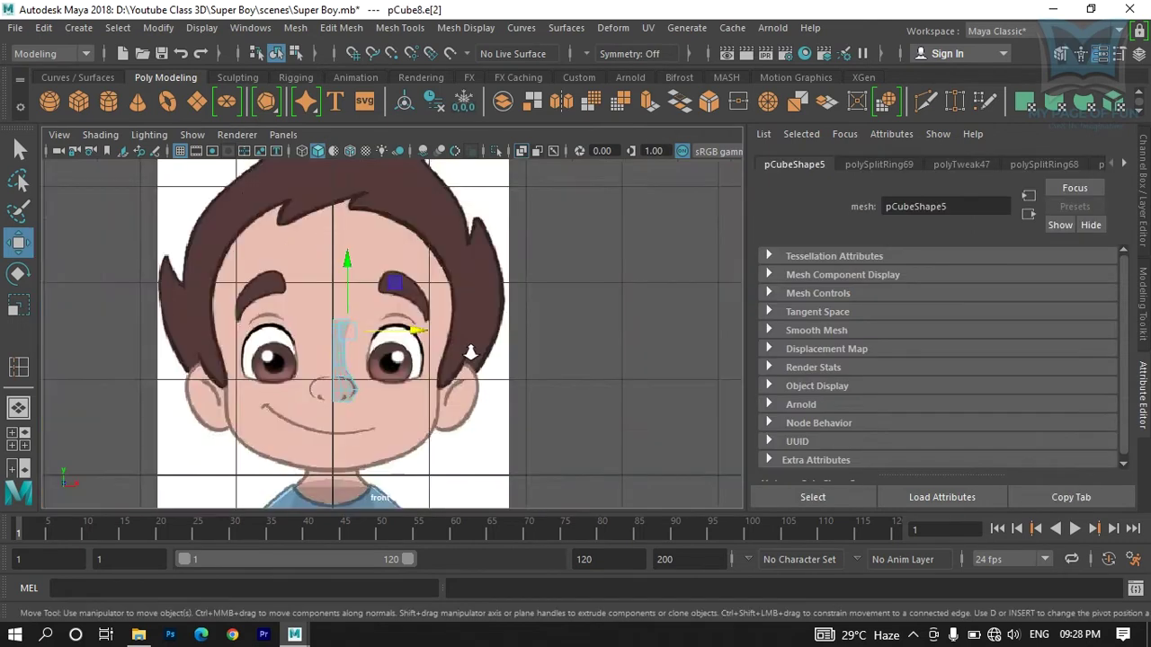
pyautogui.scroll(10, 447, 319)
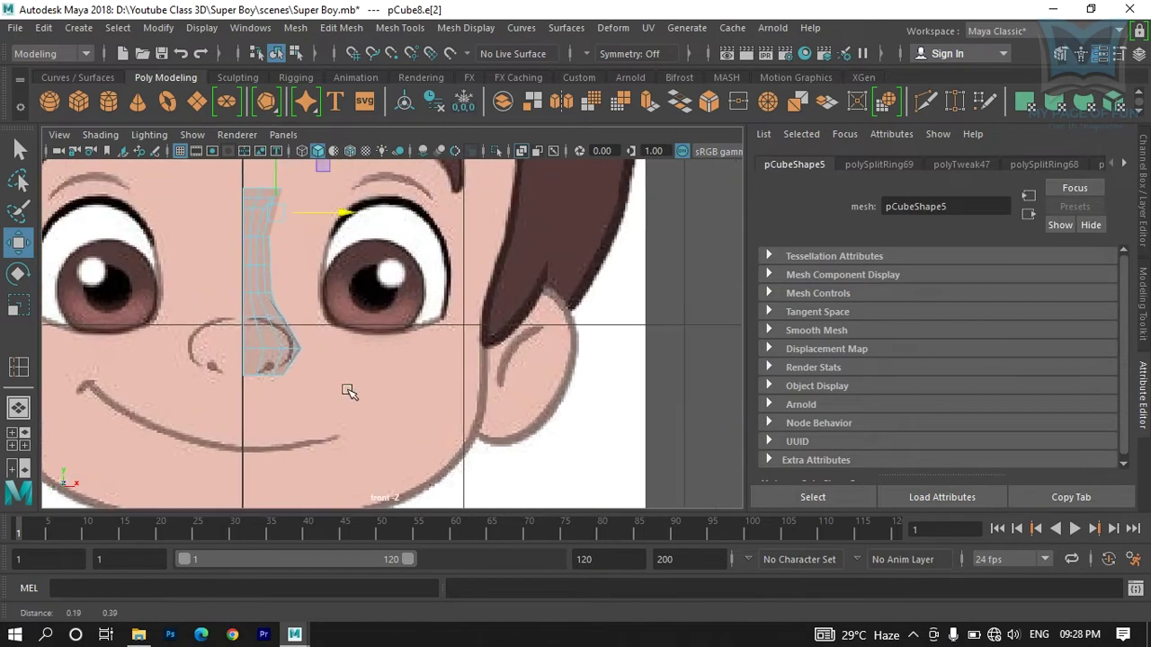
pyautogui.keyDown('alt'); pyautogui.moveTo(352, 262); pyautogui.dragTo(330, 312, button='middle'); pyautogui.keyUp('alt')
pyautogui.click(649, 104)
pyautogui.hotkey('ctrl', 'e')
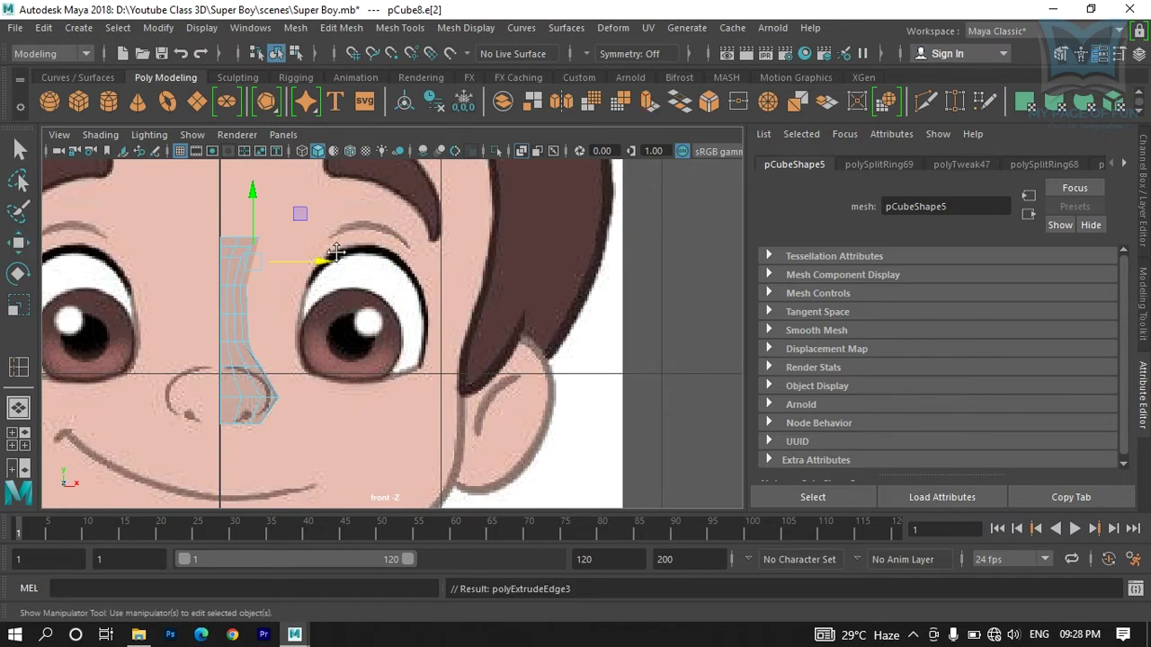
pyautogui.keyDown('alt'); pyautogui.moveTo(335, 253); pyautogui.dragTo(306, 295, button='middle'); pyautogui.keyUp('alt')
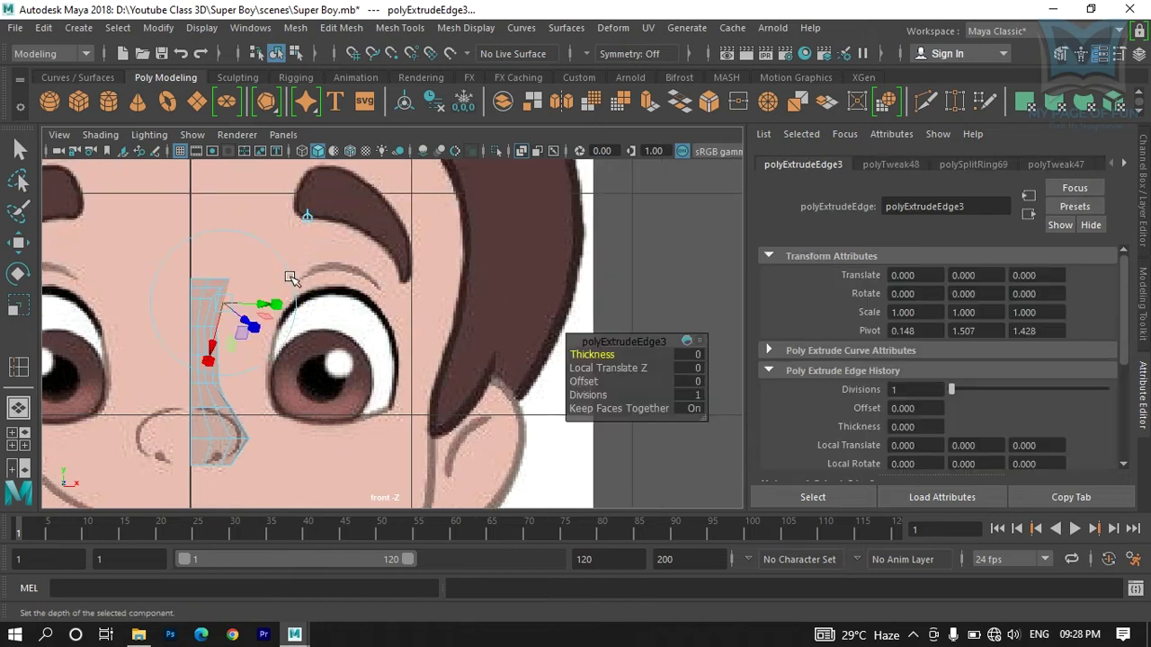
pyautogui.scroll(4, 319, 326)
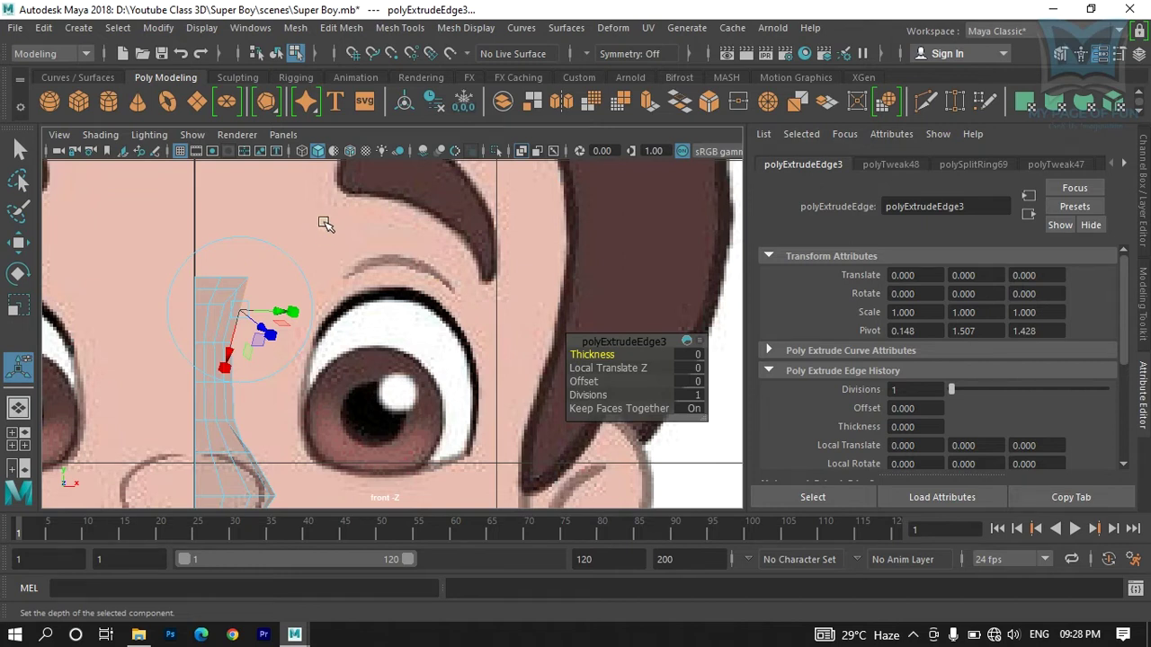
pyautogui.click(324, 224)
pyautogui.scroll(4, 252, 324)
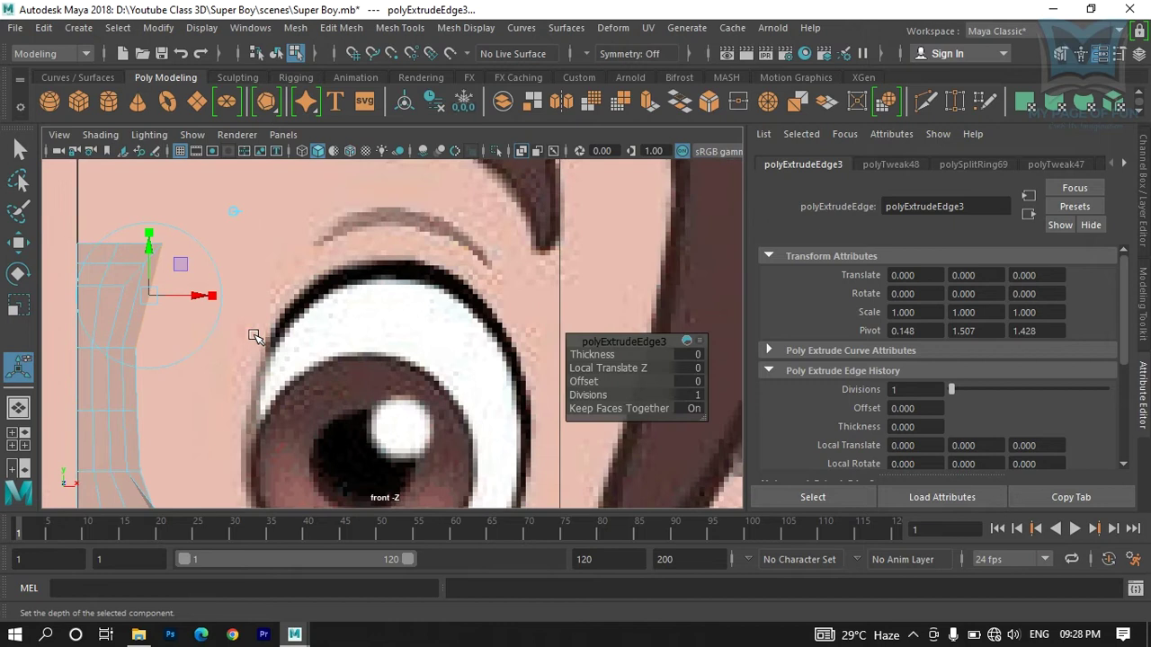
pyautogui.keyDown('alt'); pyautogui.moveTo(256, 336); pyautogui.dragTo(365, 311, button='middle'); pyautogui.keyUp('alt')
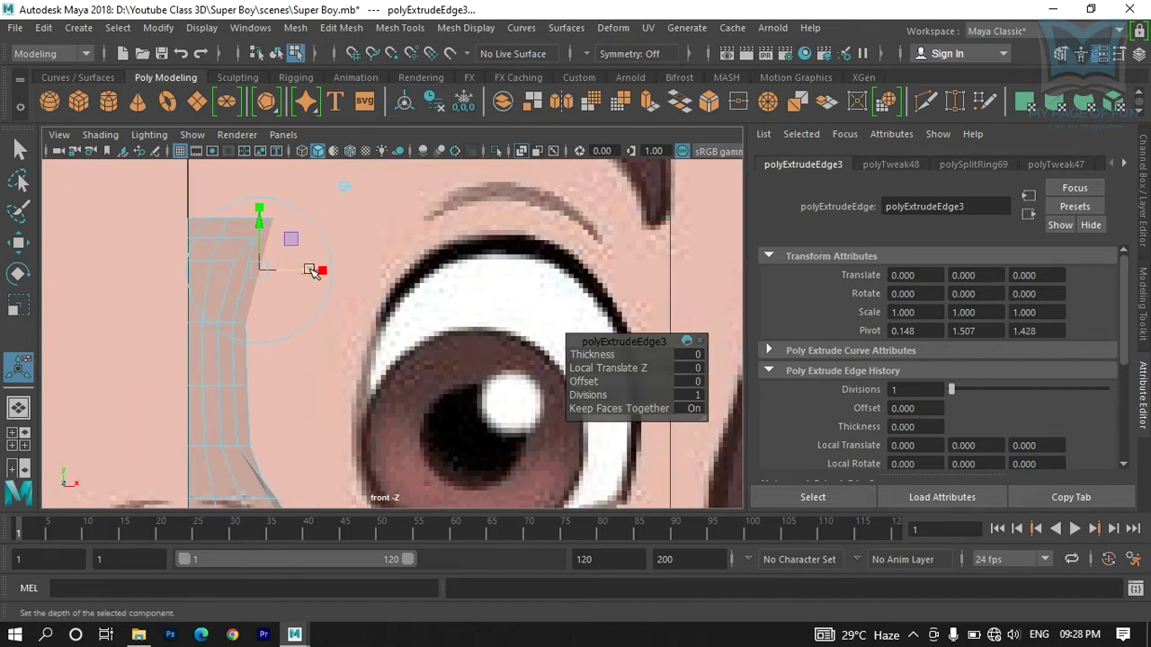
pyautogui.moveTo(260, 272); pyautogui.dragTo(329, 205)
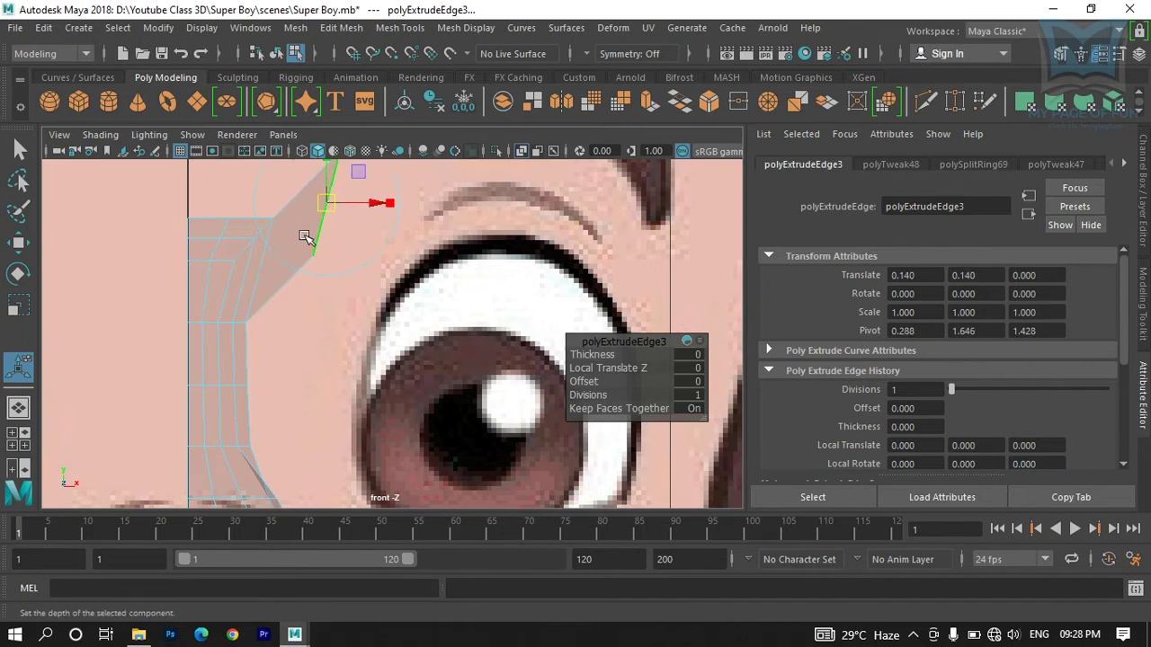
pyautogui.moveTo(326, 211)
pyautogui.mouseDown()
pyautogui.moveTo(265, 291)
pyautogui.moveTo(337, 282)
pyautogui.moveTo(321, 270)
pyautogui.moveTo(317, 210)
pyautogui.moveTo(306, 237)
pyautogui.moveTo(338, 214)
pyautogui.moveTo(317, 209)
pyautogui.mouseUp()
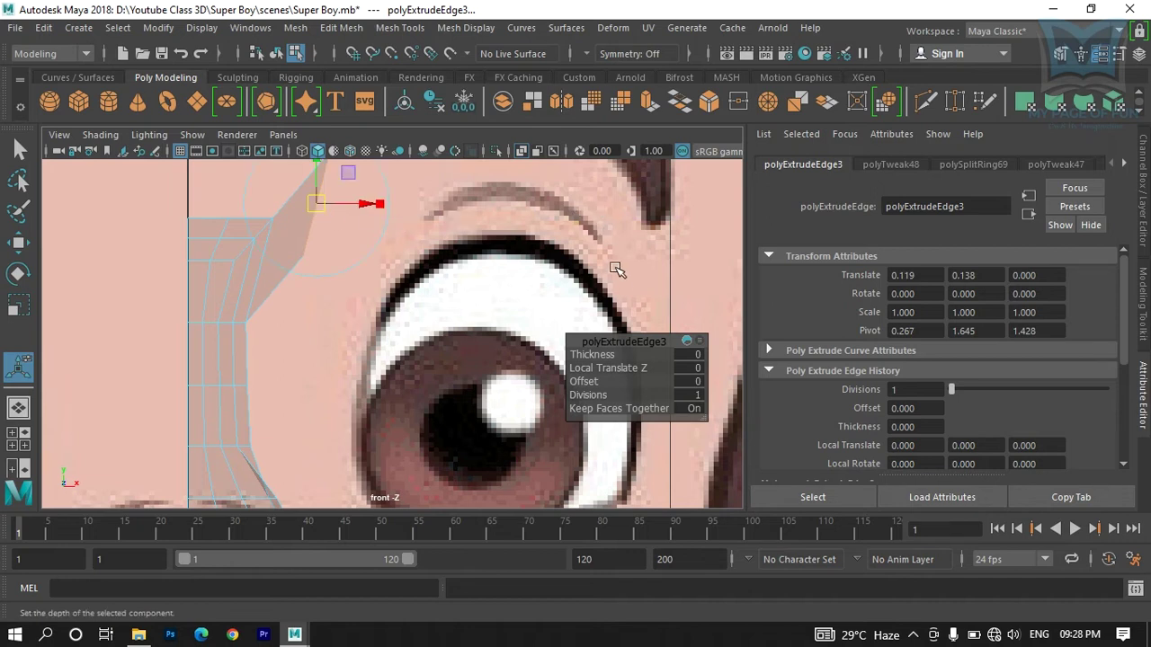
# Step: In the side view, set the extruded edge's depth translate to -0.007 to follow the face profile
pyautogui.press('space')
# Step: Examine the extruded strip beside the bridge in the perspective and front views
pyautogui.press('space')
pyautogui.keyDown('alt'); pyautogui.moveTo(489, 367); pyautogui.dragTo(450, 404, button='middle'); pyautogui.keyUp('alt')
pyautogui.moveTo(352, 327); pyautogui.dragTo(363, 331)
pyautogui.press('space')
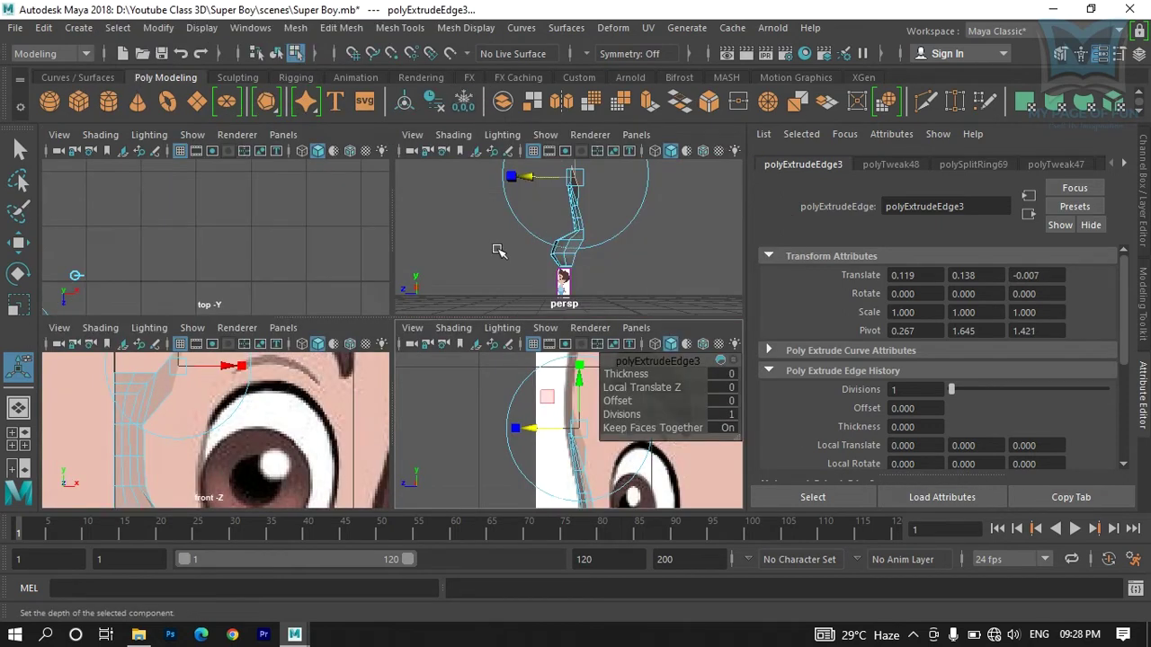
pyautogui.press('space')
pyautogui.press('space')
pyautogui.press('space')
pyautogui.moveTo(435, 283)
pyautogui.keyDown('alt'); pyautogui.mouseDown()
pyautogui.moveTo(548, 360)
pyautogui.moveTo(471, 339)
pyautogui.moveTo(506, 280)
pyautogui.moveTo(426, 356)
pyautogui.moveTo(456, 285)
pyautogui.moveTo(418, 274)
pyautogui.mouseUp(); pyautogui.keyUp('alt')
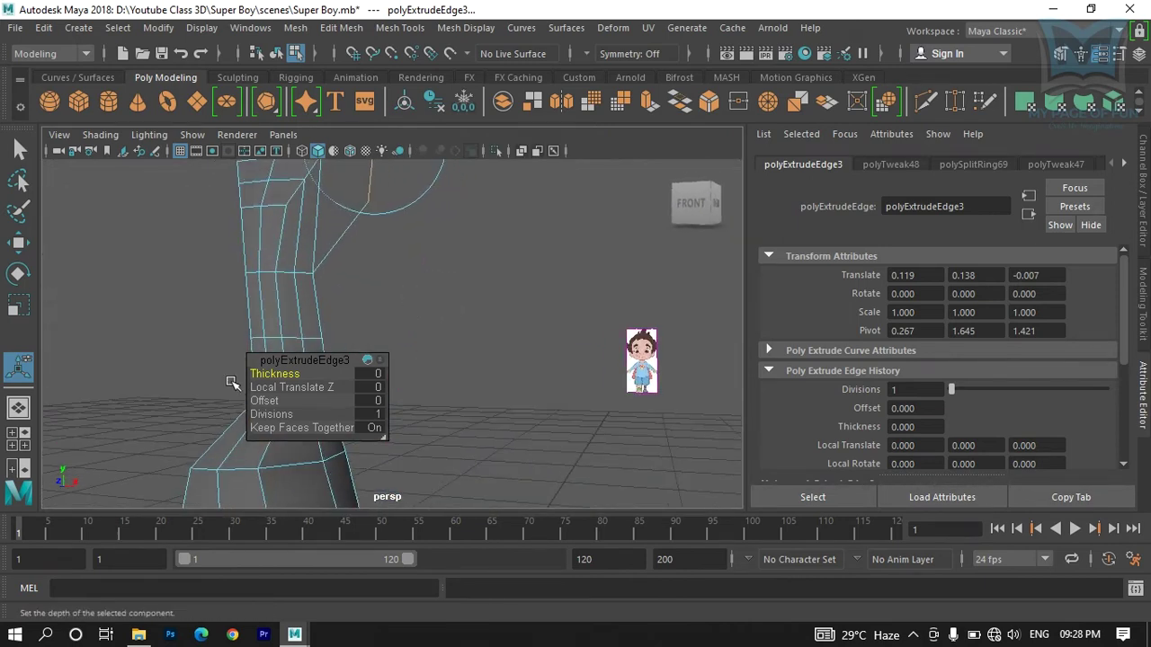
pyautogui.press('space')
pyautogui.press('space')
pyautogui.scroll(2, 281, 447)
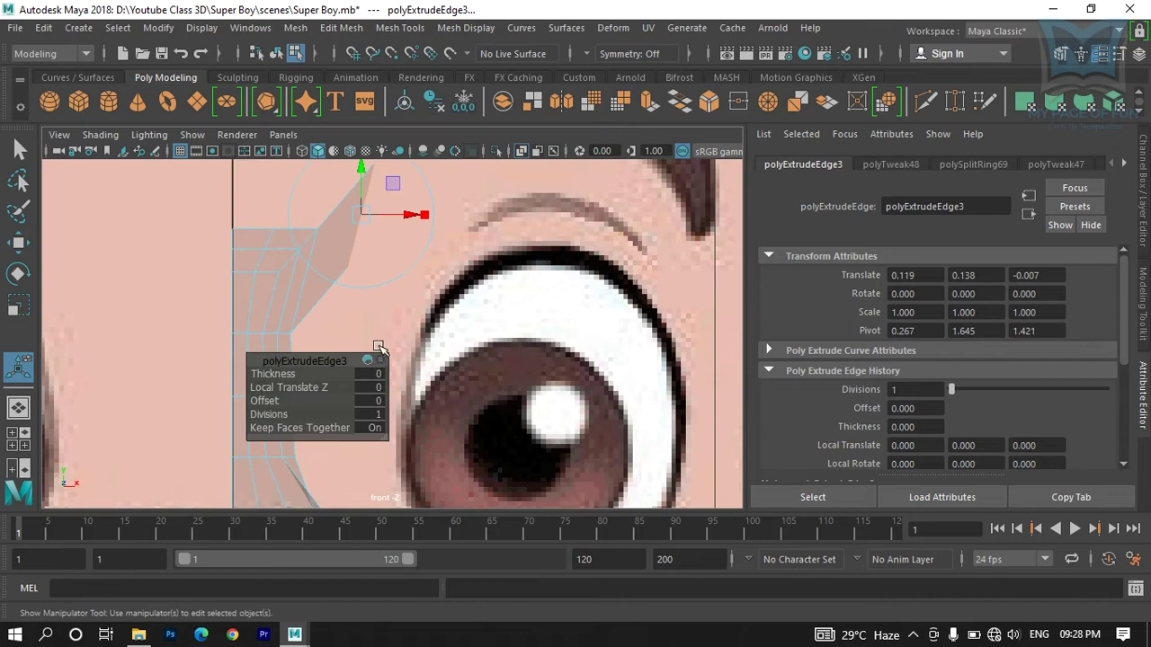
# Step: Extrude the strip's end edge toward the inner corner of the eyebrow, with a translate of 0.199, 0.150
pyautogui.click(649, 107)
pyautogui.keyDown('alt'); pyautogui.moveTo(454, 293); pyautogui.dragTo(365, 379, button='middle'); pyautogui.keyUp('alt')
pyautogui.click(351, 216)
pyautogui.keyDown('alt'); pyautogui.moveTo(352, 218); pyautogui.dragTo(296, 236, button='middle'); pyautogui.keyUp('alt')
pyautogui.moveTo(226, 318); pyautogui.dragTo(325, 261)
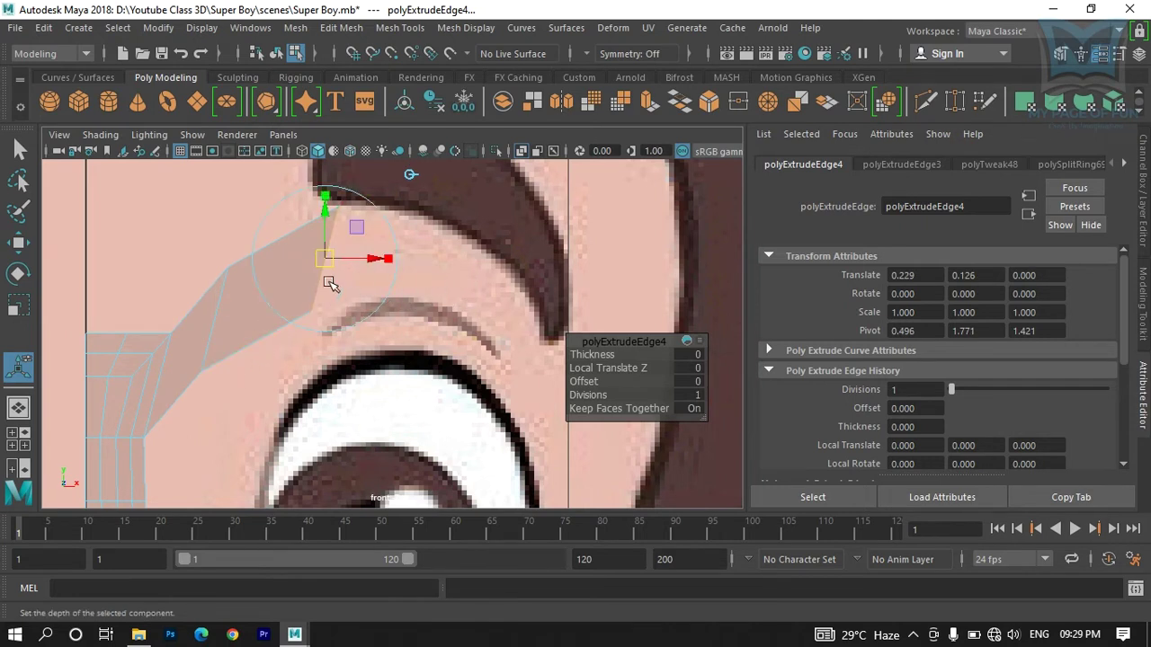
pyautogui.moveTo(327, 263); pyautogui.dragTo(313, 248)
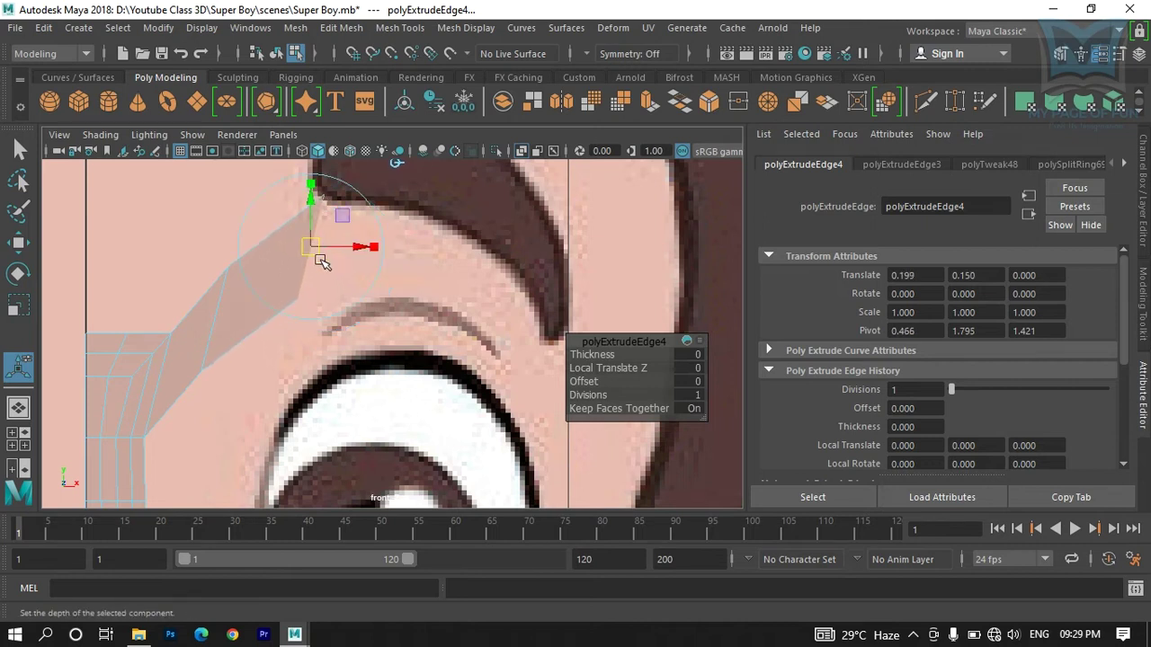
# Step: In the side view, set the extruded edge's depth translate to -0.043 and compare the strip with the front reference
pyautogui.press('space')
pyautogui.press('space')
pyautogui.keyDown('alt'); pyautogui.moveTo(433, 356); pyautogui.dragTo(378, 384, button='middle'); pyautogui.keyUp('alt')
pyautogui.moveTo(289, 305); pyautogui.dragTo(318, 304)
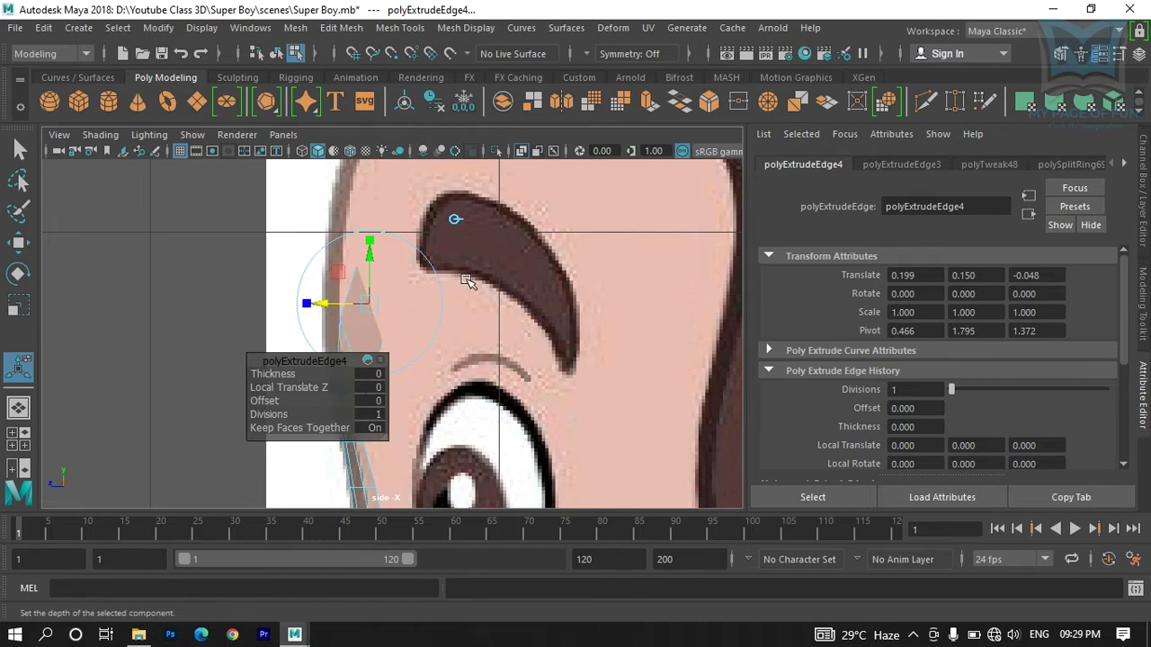
pyautogui.moveTo(332, 310); pyautogui.dragTo(328, 305)
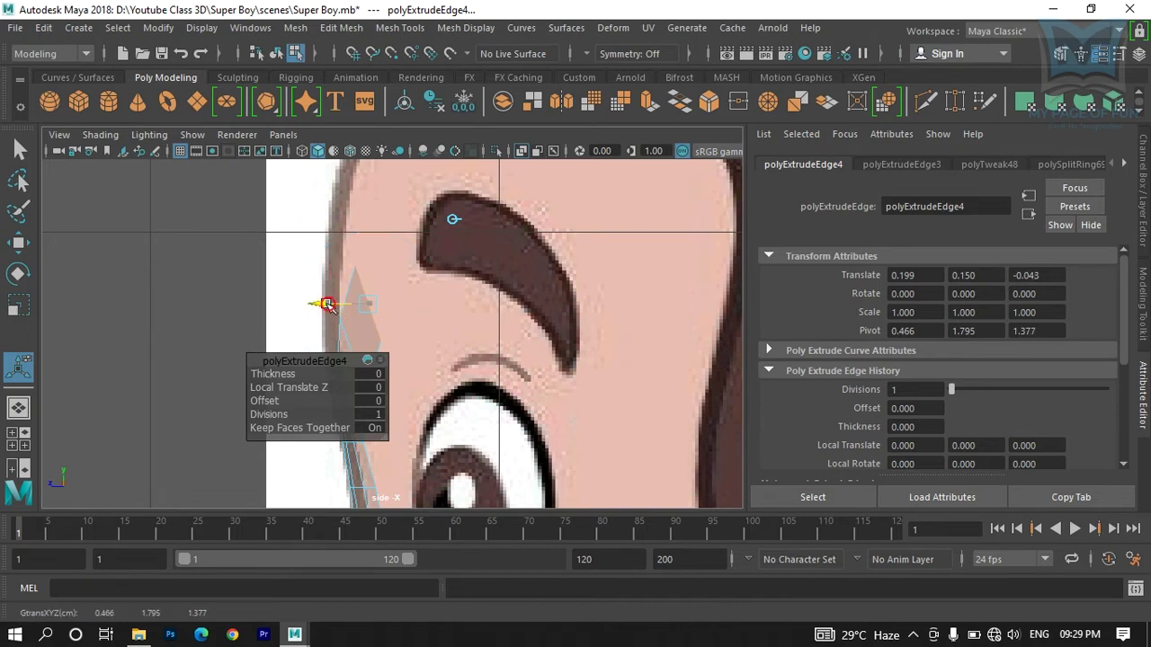
pyautogui.press('space')
pyautogui.press('space')
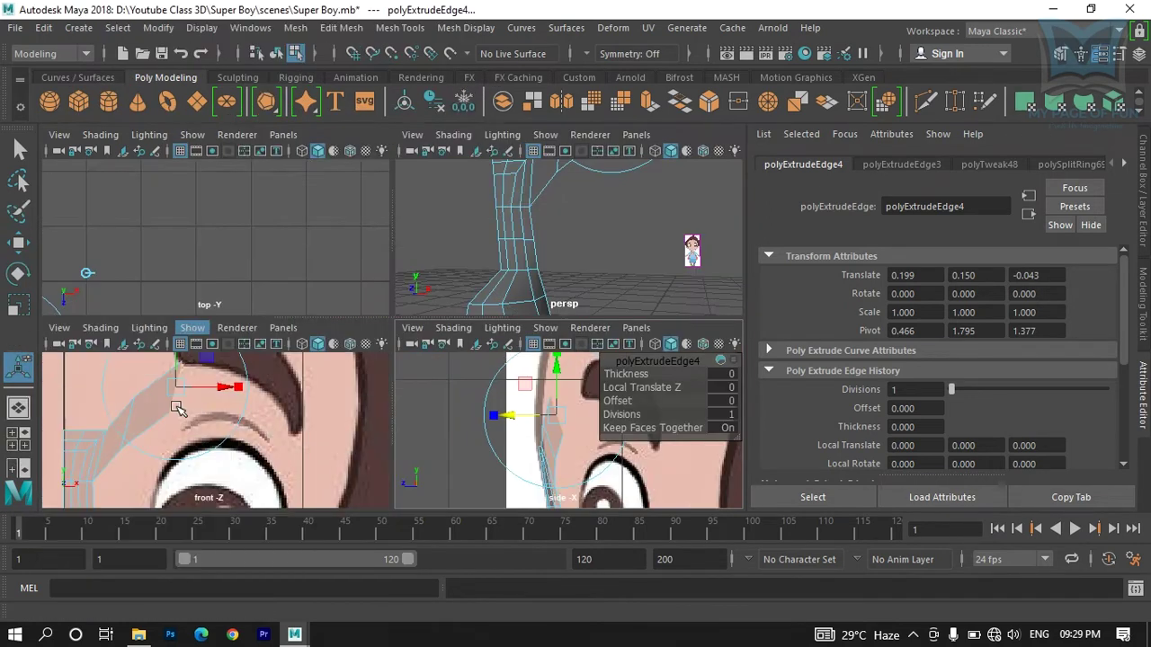
pyautogui.keyDown('alt'); pyautogui.moveTo(320, 370); pyautogui.dragTo(301, 400, button='middle'); pyautogui.keyUp('alt')
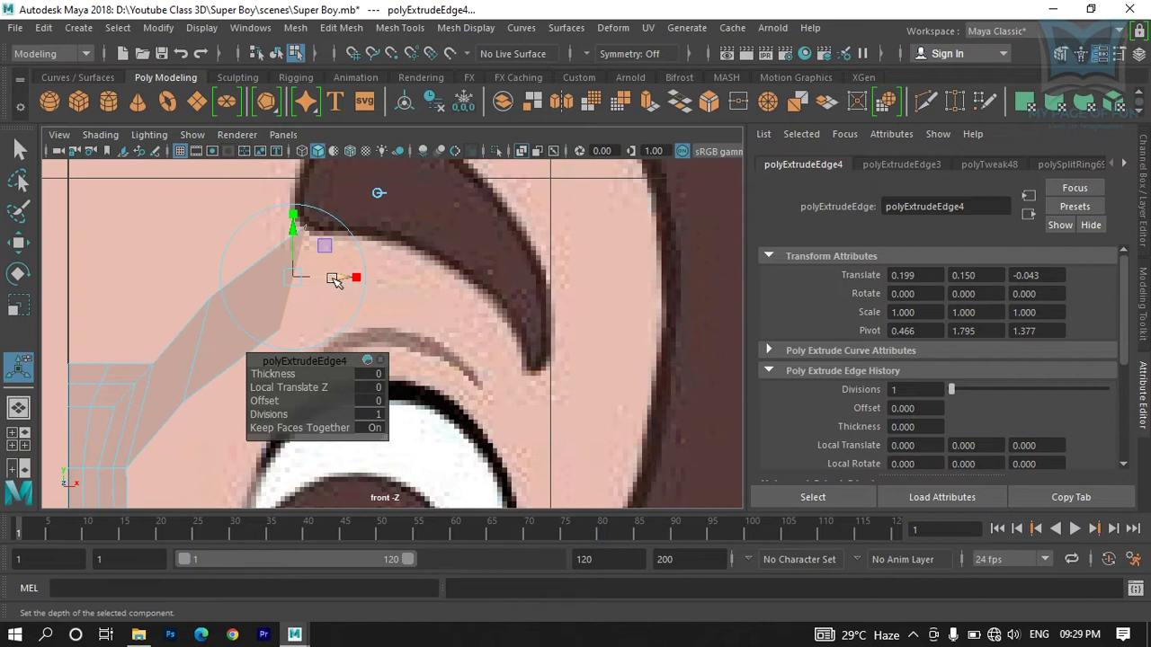
pyautogui.scroll(-5, 369, 270)
pyautogui.scroll(3, 364, 306)
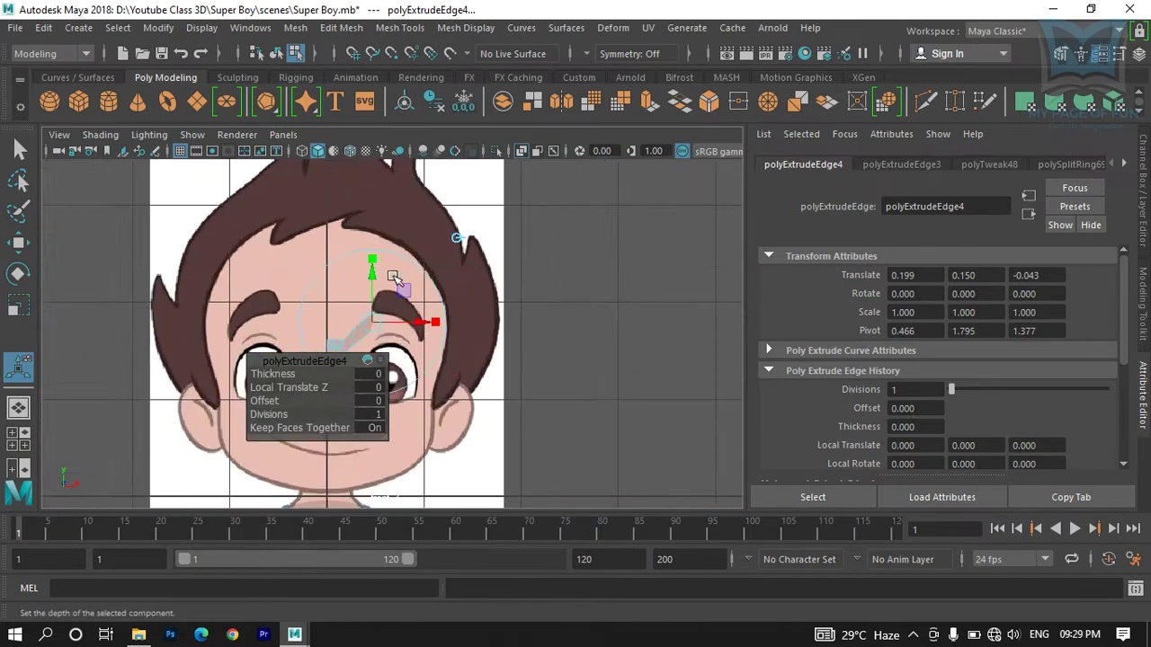
pyautogui.scroll(2, 360, 299)
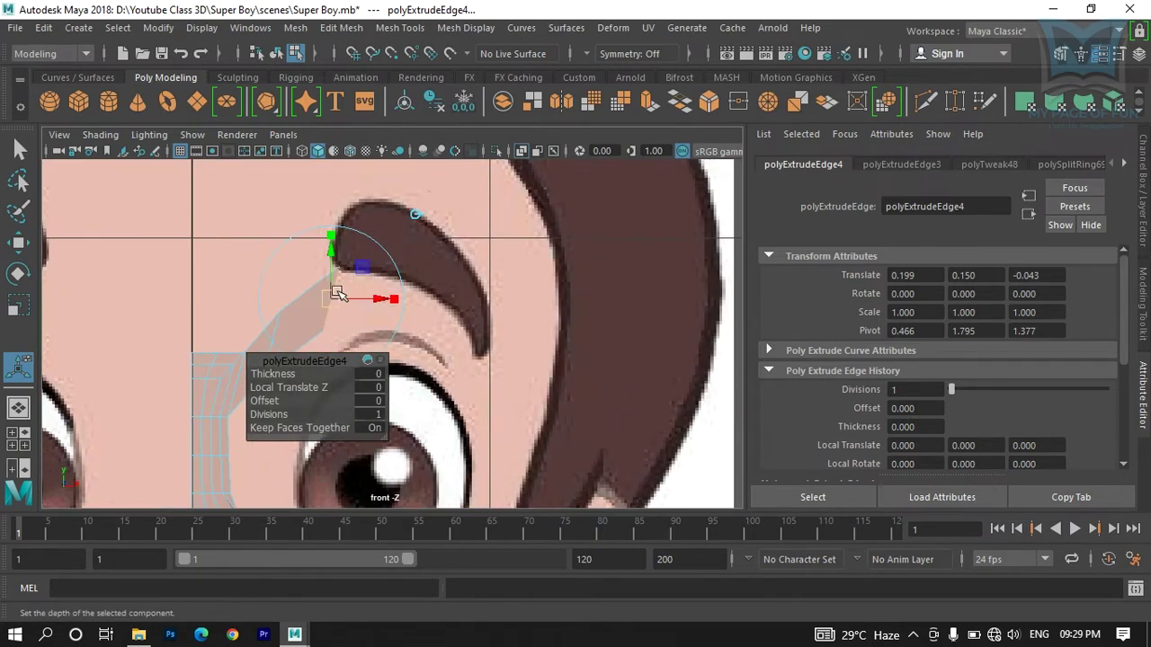
# Step: Try a depth translate of -0.227 for the extruded edge in the side view and inspect it in perspective
pyautogui.press('space')
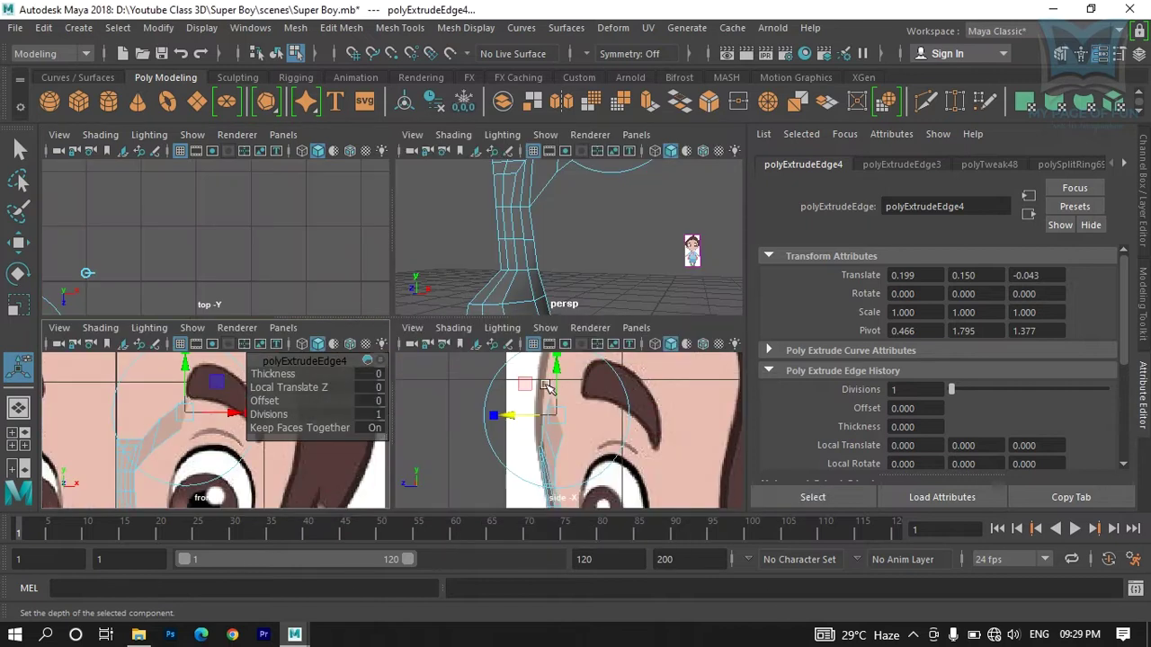
pyautogui.press('space')
pyautogui.moveTo(320, 308); pyautogui.dragTo(386, 298)
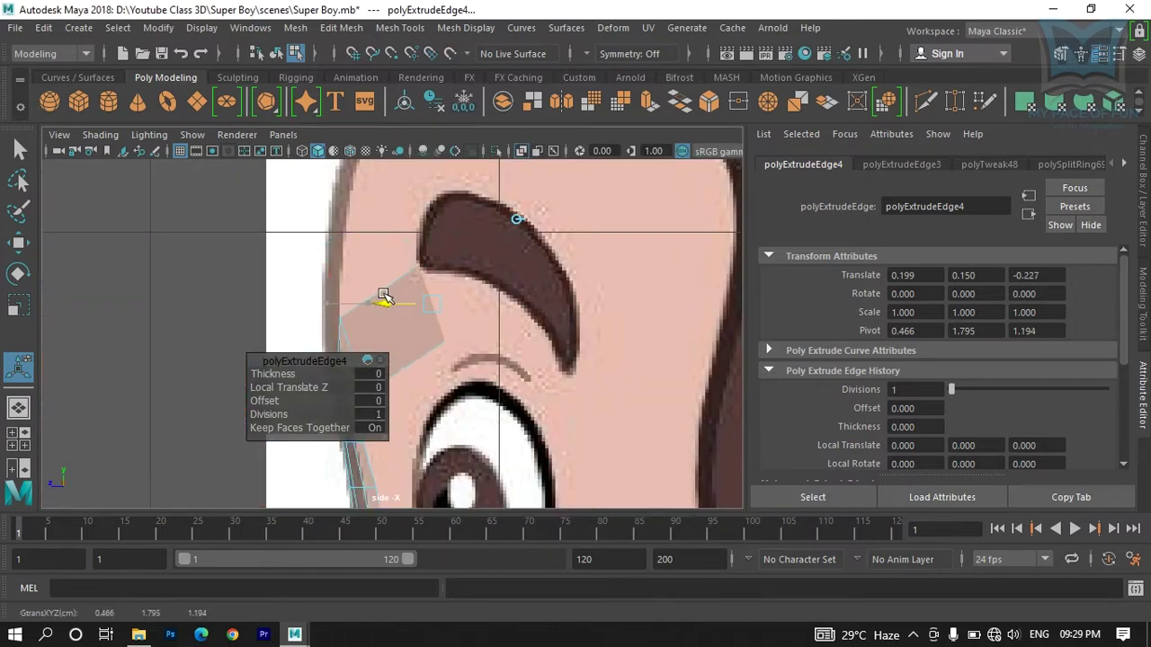
pyautogui.press('space')
pyautogui.press('space')
pyautogui.keyDown('alt'); pyautogui.moveTo(560, 244); pyautogui.dragTo(509, 310); pyautogui.keyUp('alt')
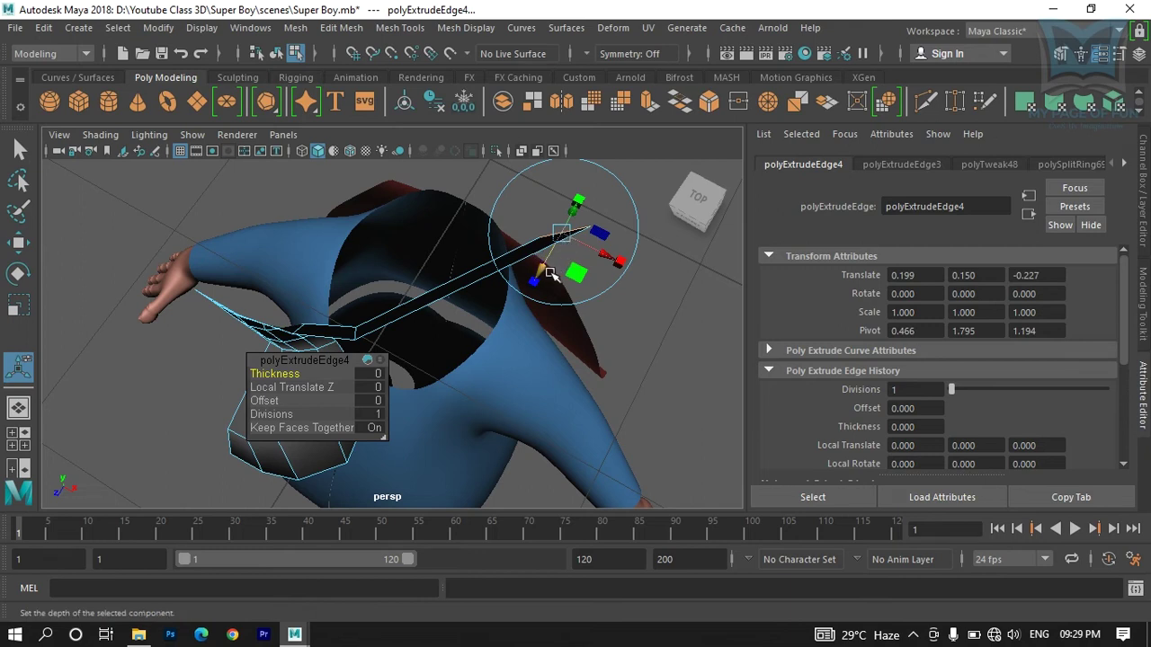
# Step: Undo the last depth change and set the extruded edge's depth translate to -0.051 in the perspective view
pyautogui.hotkey('ctrl', 'z')
pyautogui.keyDown('alt'); pyautogui.moveTo(527, 325); pyautogui.dragTo(490, 343); pyautogui.keyUp('alt')
pyautogui.click(462, 351)
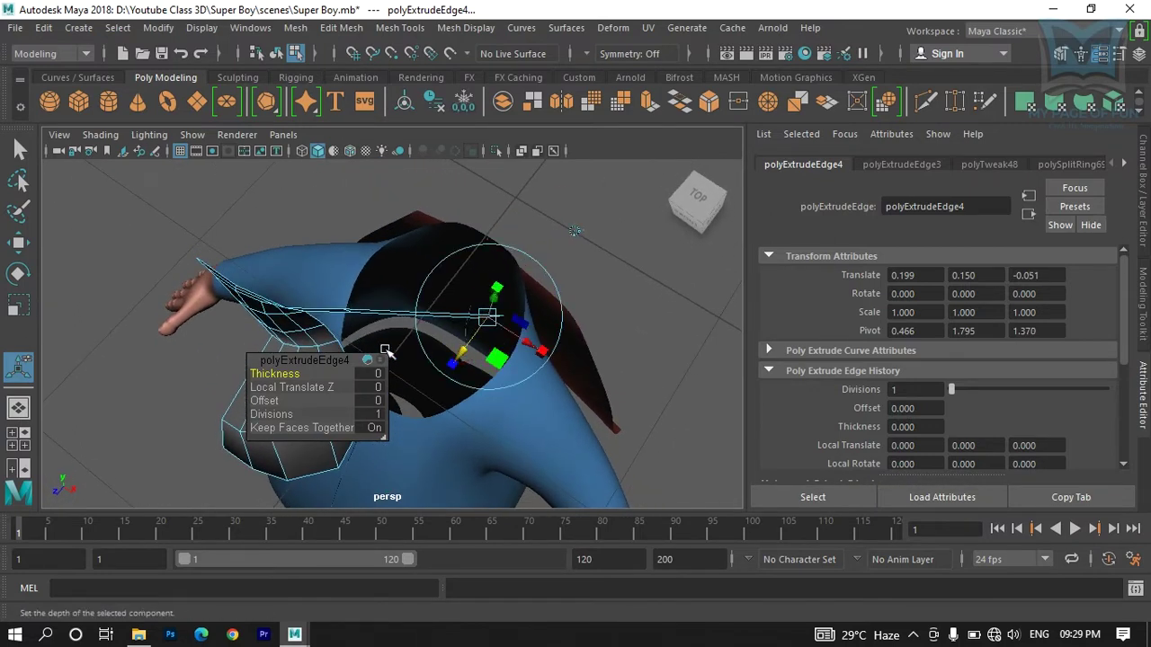
# Step: Move the strip's edge between the two extruded faces slightly forward and outward in perspective to smooth the curve
pyautogui.keyDown('alt'); pyautogui.moveTo(349, 327); pyautogui.dragTo(382, 345); pyautogui.keyUp('alt')
pyautogui.click(367, 253)
pyautogui.press('w')
pyautogui.keyDown('alt'); pyautogui.moveTo(383, 389); pyautogui.dragTo(325, 356); pyautogui.keyUp('alt')
pyautogui.moveTo(392, 339); pyautogui.dragTo(309, 375)
pyautogui.keyDown('alt'); pyautogui.moveTo(517, 367); pyautogui.dragTo(483, 387); pyautogui.keyUp('alt')
pyautogui.moveTo(393, 395); pyautogui.dragTo(393, 395)
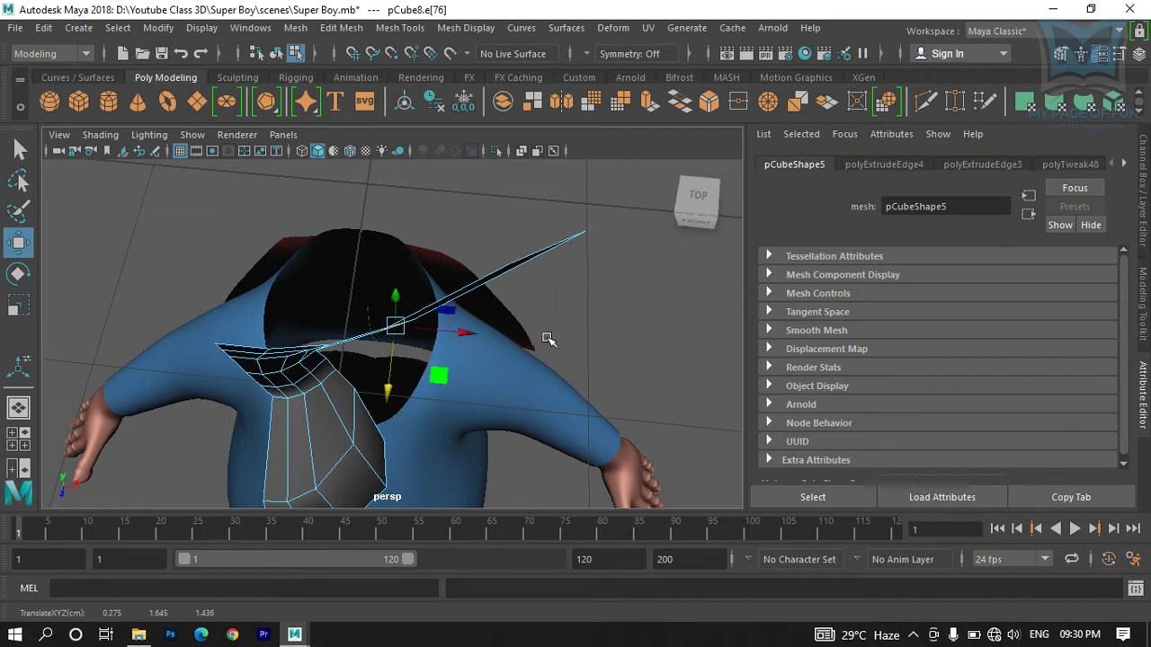
# Step: Extrude the strip's end edge along the underside of the eyebrow with translate 0.223, 0.034, and set its X scale to 0.429
pyautogui.keyDown('alt'); pyautogui.moveTo(545, 333); pyautogui.dragTo(288, 316); pyautogui.keyUp('alt')
pyautogui.moveTo(509, 334)
pyautogui.keyDown('alt'); pyautogui.mouseDown()
pyautogui.moveTo(372, 253)
pyautogui.moveTo(429, 289)
pyautogui.mouseUp(); pyautogui.keyUp('alt')
pyautogui.keyDown('alt'); pyautogui.moveTo(430, 290); pyautogui.dragTo(425, 317, button='middle'); pyautogui.keyUp('alt')
pyautogui.keyDown('alt'); pyautogui.moveTo(425, 316); pyautogui.dragTo(426, 207); pyautogui.keyUp('alt')
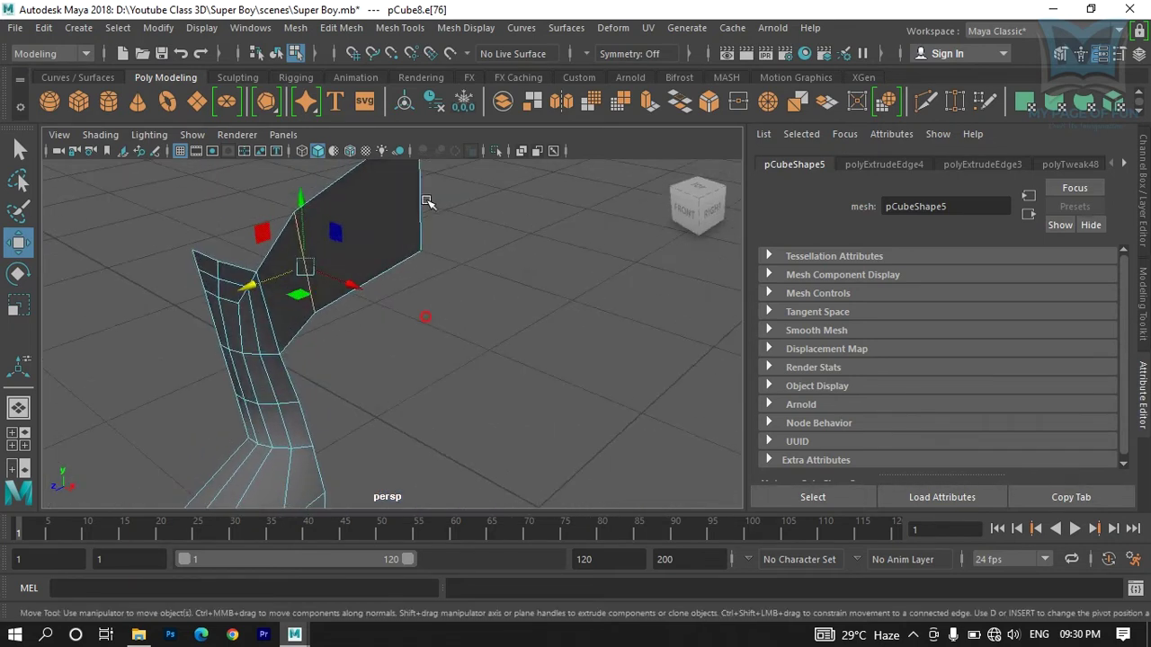
pyautogui.click(420, 202)
pyautogui.press('space')
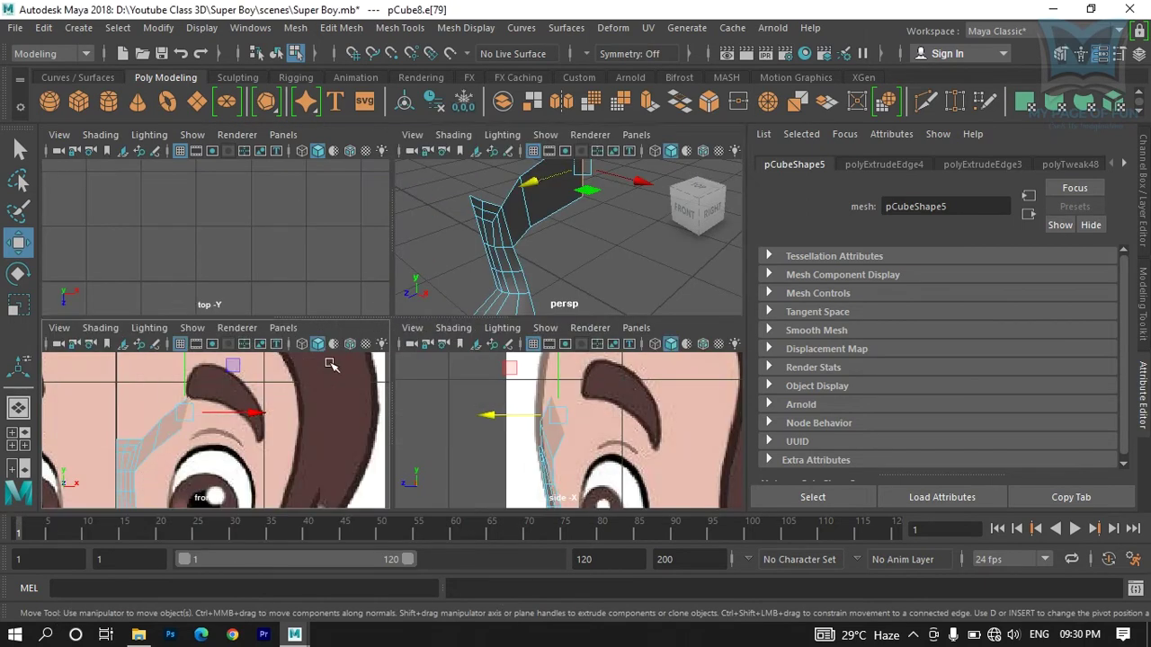
pyautogui.press('space')
pyautogui.keyDown('alt'); pyautogui.moveTo(414, 329); pyautogui.dragTo(293, 321, button='middle'); pyautogui.keyUp('alt')
pyautogui.click(649, 109)
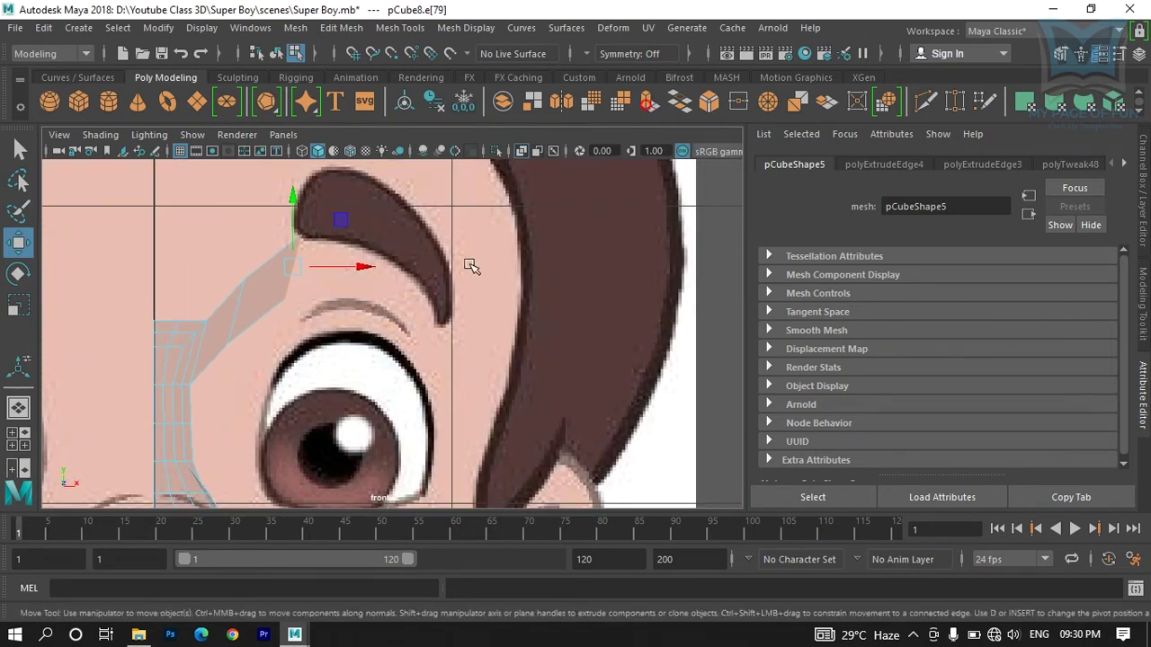
pyautogui.click(294, 207)
pyautogui.moveTo(209, 292); pyautogui.dragTo(276, 281)
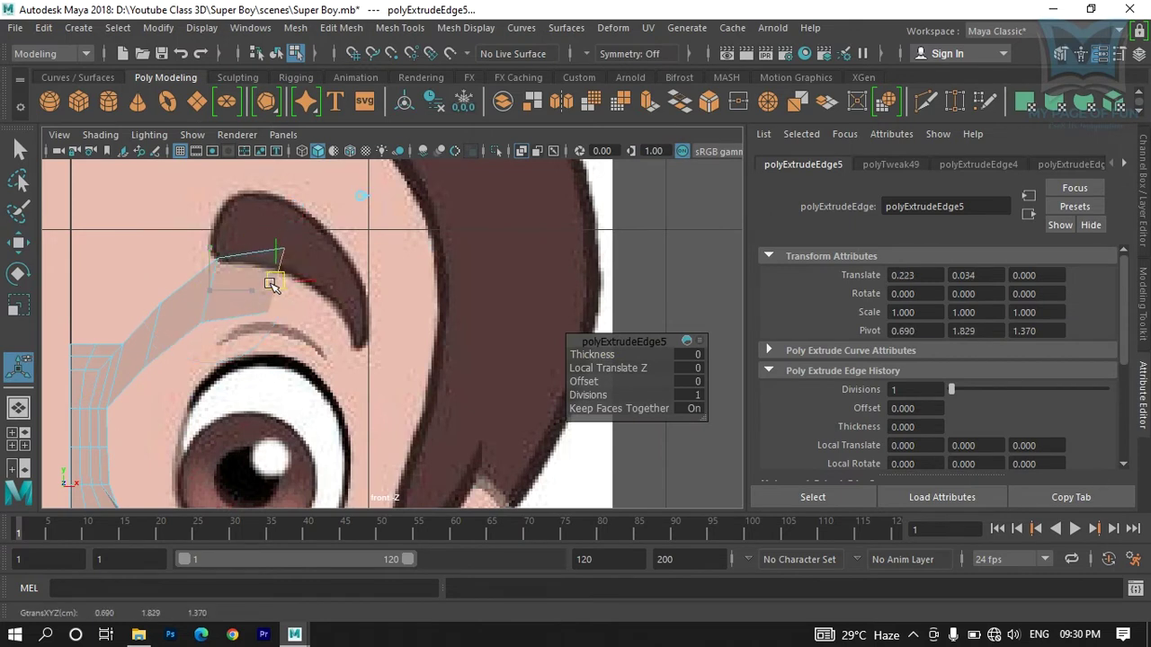
pyautogui.moveTo(340, 283); pyautogui.dragTo(304, 288)
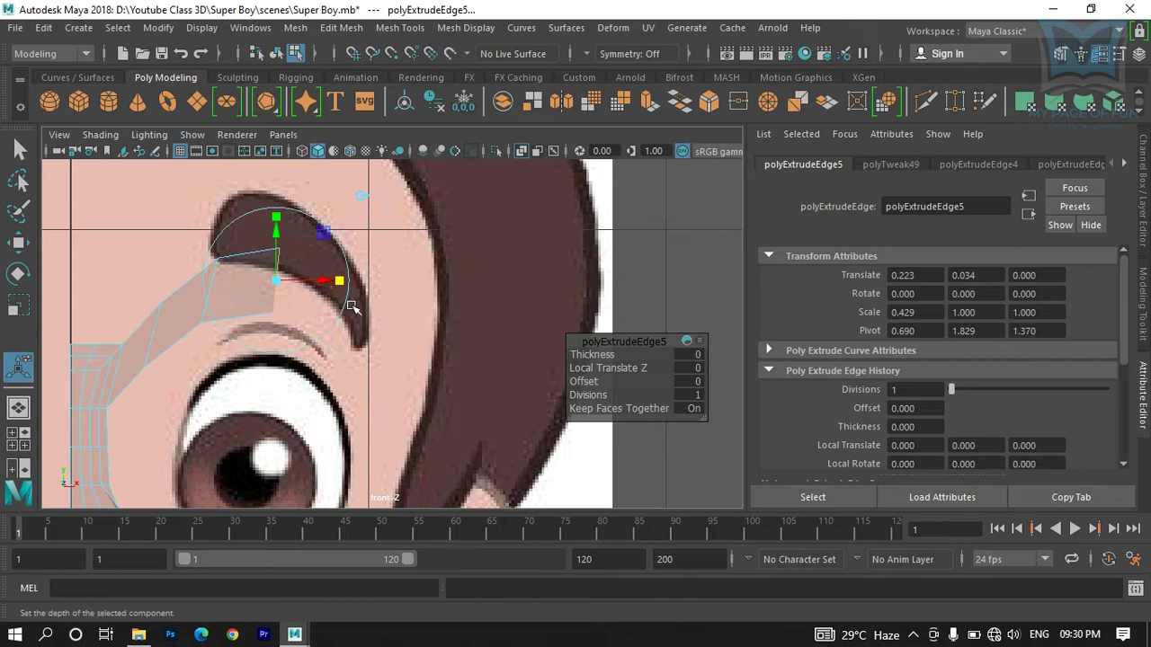
# Step: Push the new end edge back in the side view and refine its depth translate to -0.141 in perspective
pyautogui.press('space')
pyautogui.press('space')
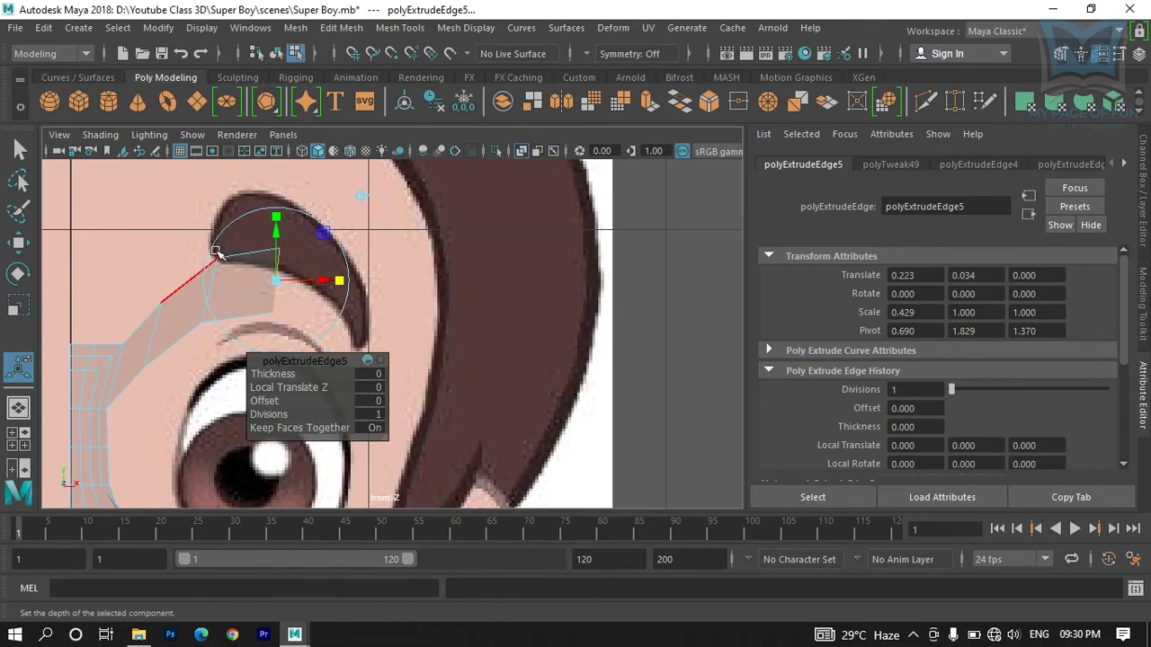
pyautogui.press('space')
pyautogui.press('space')
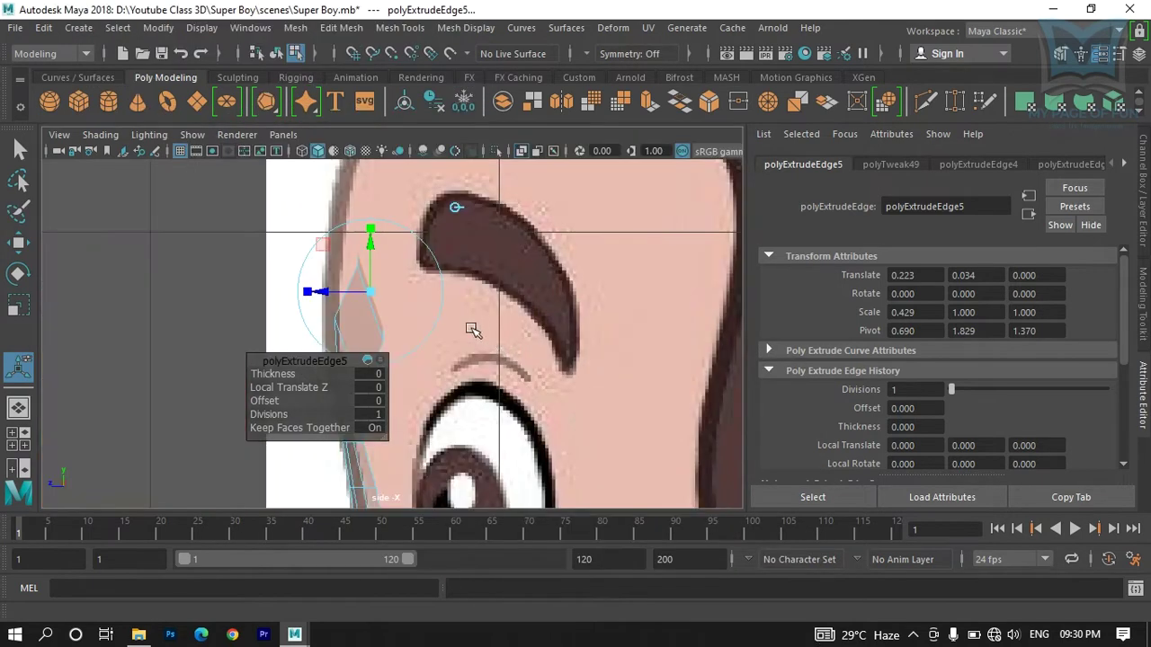
pyautogui.moveTo(290, 298); pyautogui.dragTo(335, 298)
pyautogui.press('space')
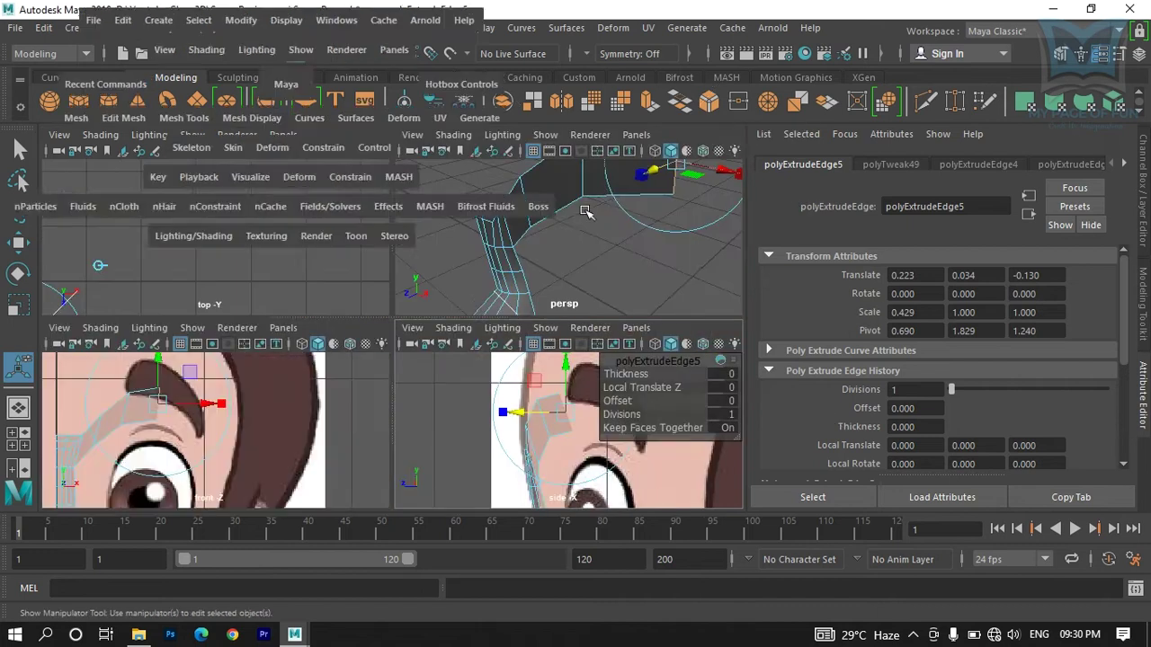
pyautogui.press('space')
pyautogui.keyDown('alt'); pyautogui.moveTo(522, 268); pyautogui.dragTo(411, 329); pyautogui.keyUp('alt')
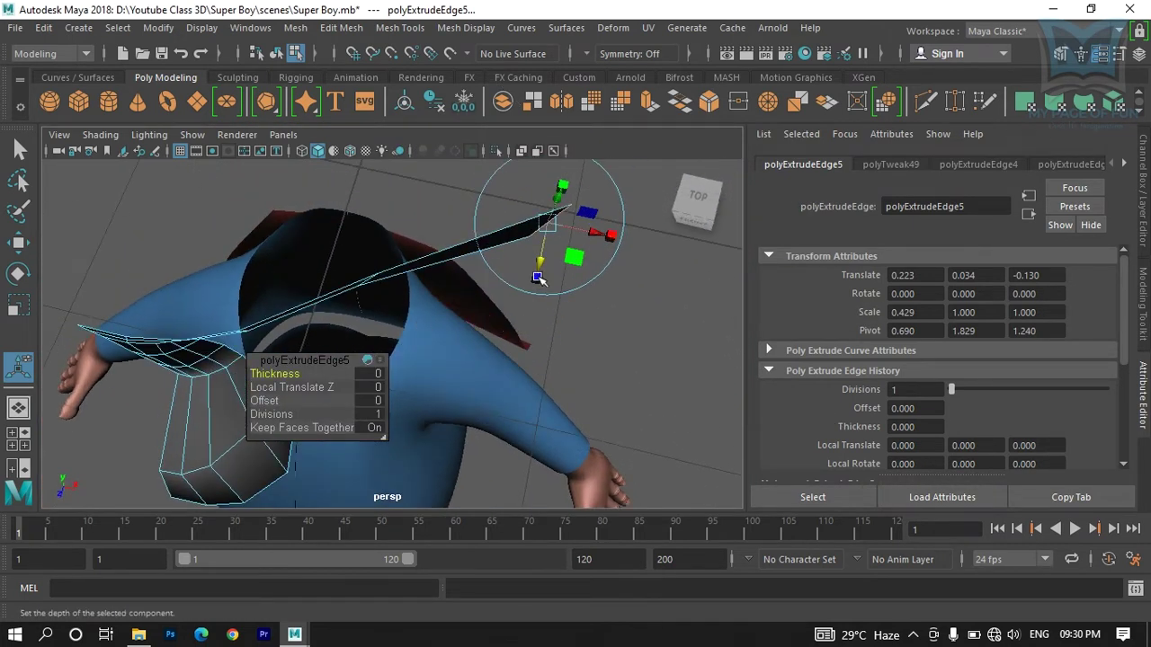
pyautogui.moveTo(537, 261); pyautogui.dragTo(540, 253)
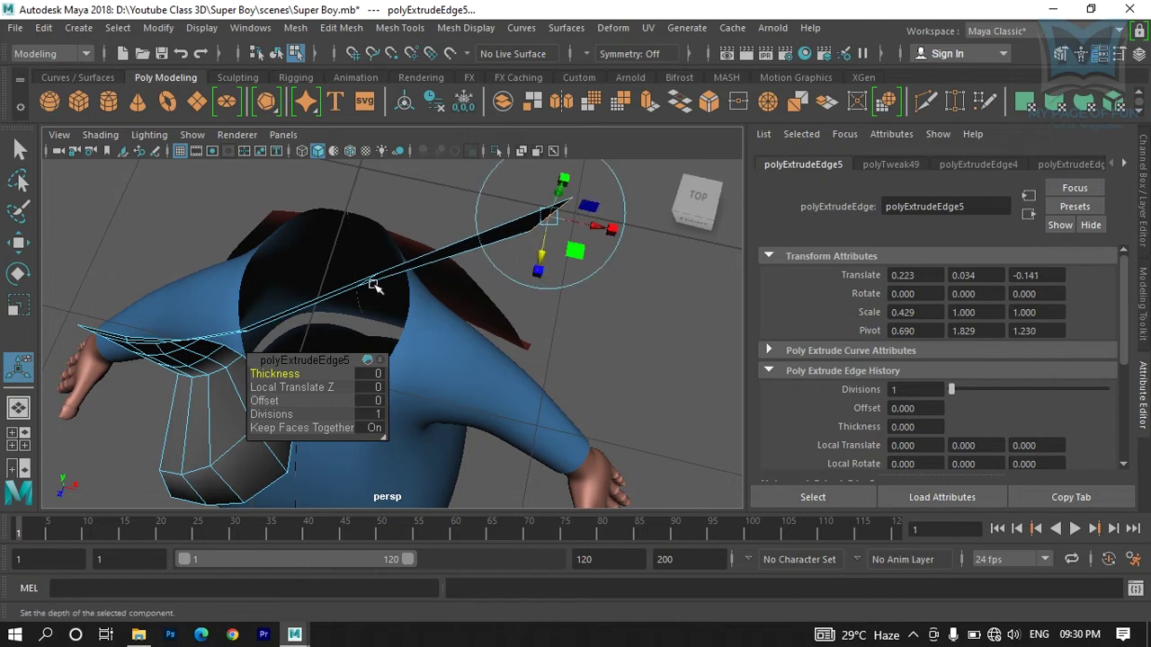
# Step: Select the strip's edge before the newest face and examine the strip's curvature in perspective
pyautogui.keyDown('alt'); pyautogui.moveTo(369, 293); pyautogui.dragTo(340, 362); pyautogui.keyUp('alt')
pyautogui.click(361, 220)
pyautogui.press('w')
pyautogui.keyDown('alt'); pyautogui.moveTo(340, 362); pyautogui.dragTo(277, 379); pyautogui.keyUp('alt')
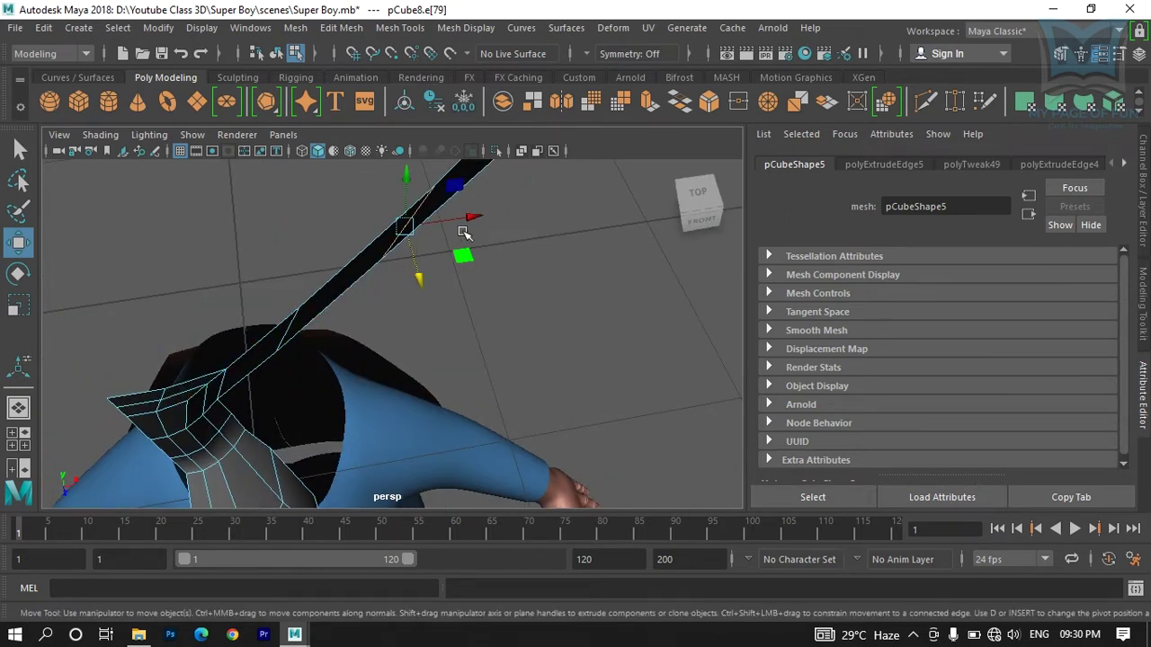
pyautogui.keyDown('alt'); pyautogui.moveTo(488, 345); pyautogui.dragTo(411, 301); pyautogui.keyUp('alt')
# Step: In the front view, extrude the strip's end edge toward the outer end of the eyebrow with translate 0.209, -0.078
pyautogui.press('space')
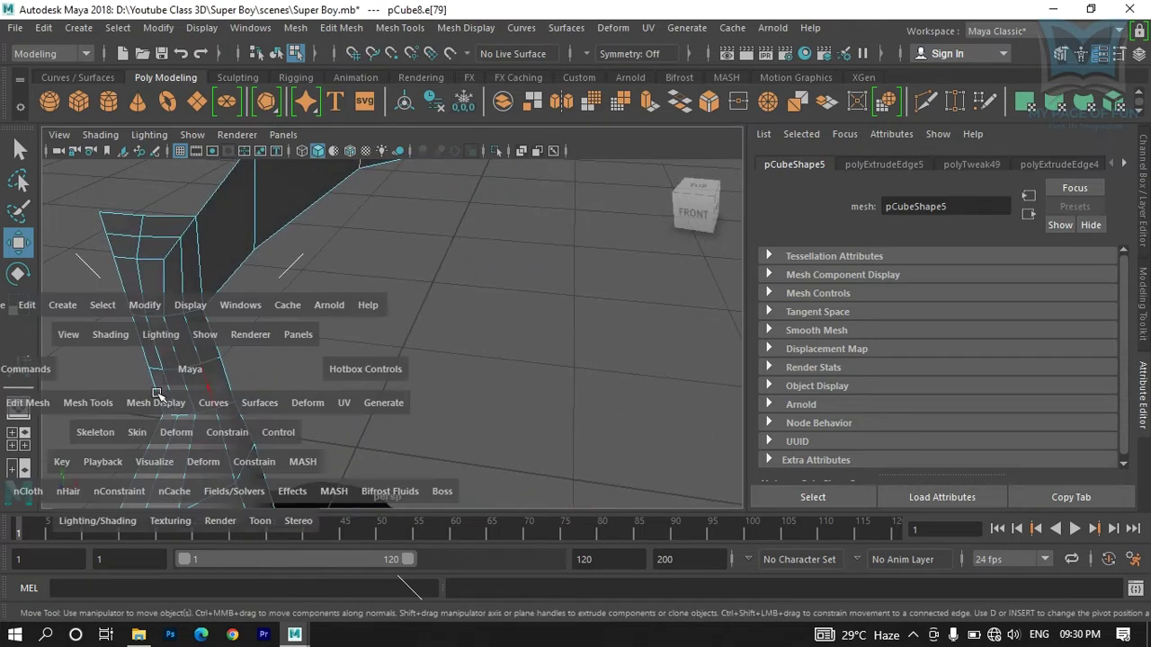
pyautogui.press('space')
pyautogui.click(217, 270)
pyautogui.click(651, 104)
pyautogui.keyDown('alt'); pyautogui.moveTo(494, 333); pyautogui.dragTo(440, 319, button='middle'); pyautogui.keyUp('alt')
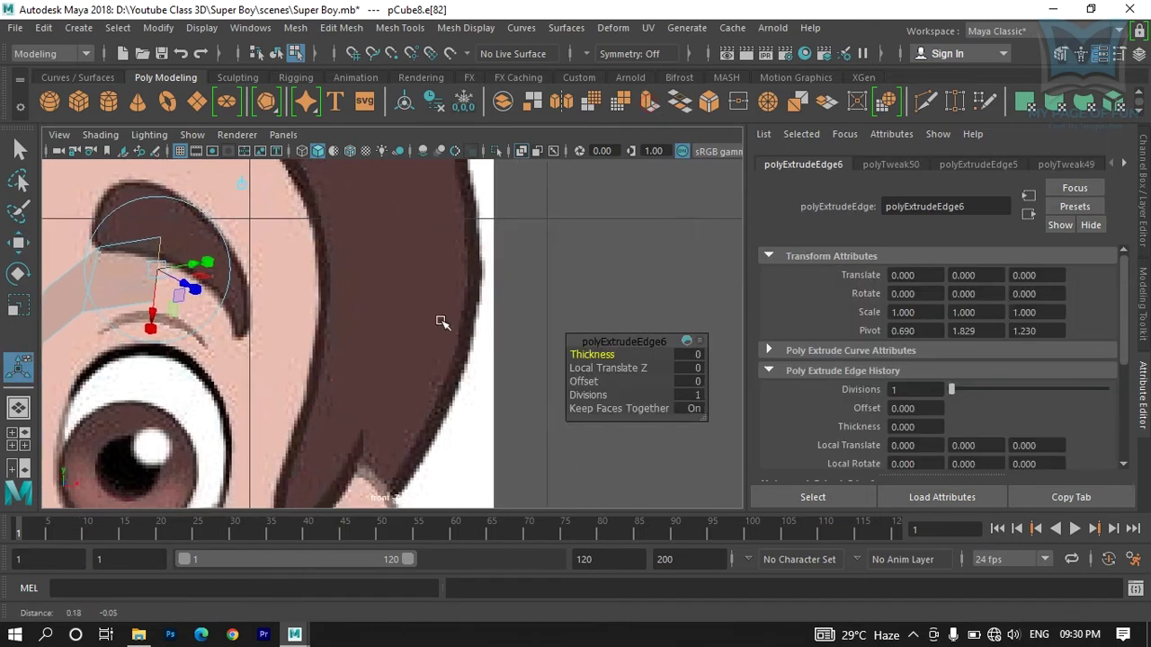
pyautogui.scroll(-5, 440, 320)
pyautogui.click(414, 232)
pyautogui.scroll(6, 373, 350)
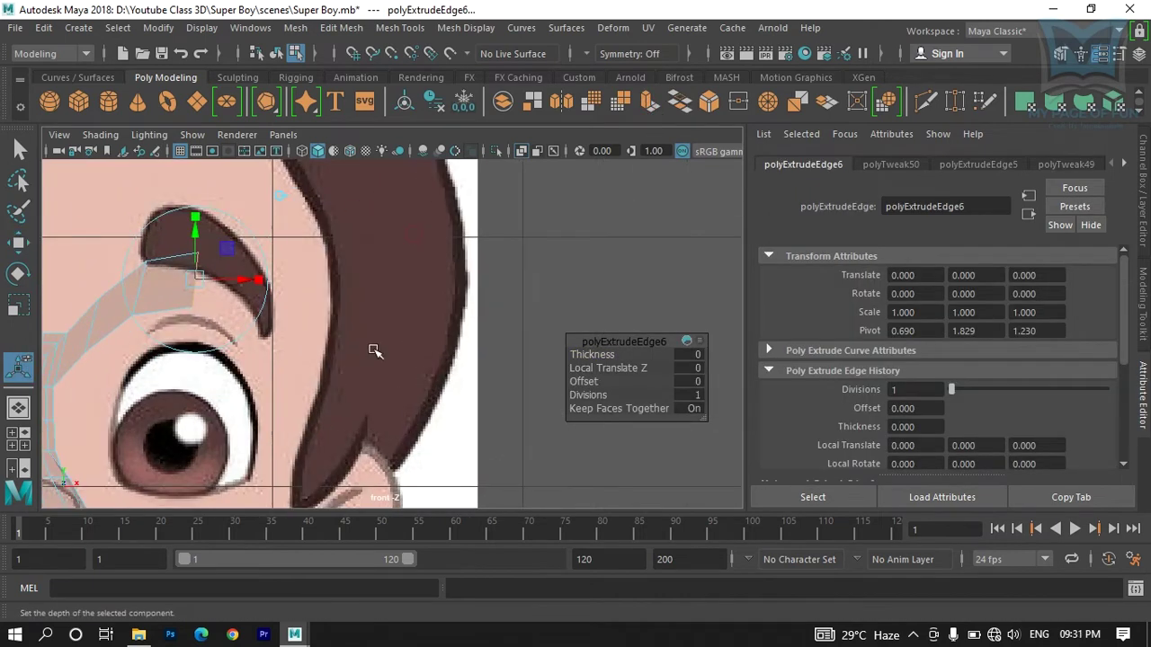
pyautogui.keyDown('alt'); pyautogui.moveTo(113, 350); pyautogui.dragTo(356, 331, button='middle'); pyautogui.keyUp('alt')
pyautogui.moveTo(319, 219); pyautogui.dragTo(406, 257)
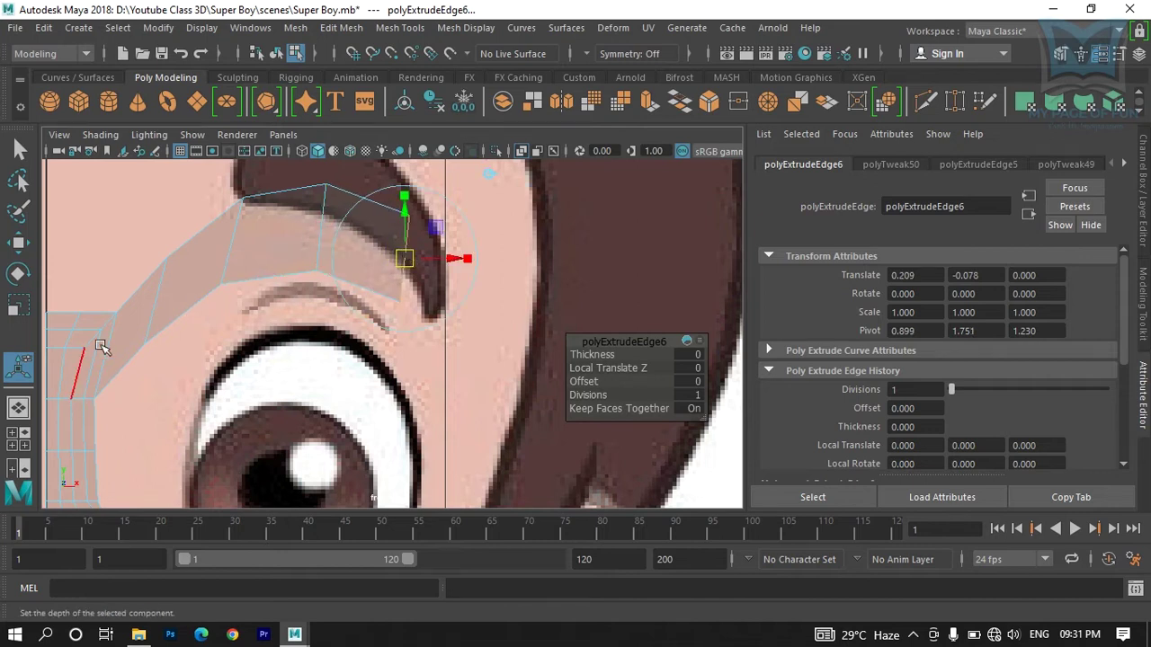
# Step: Rotate the extruded end edge clockwise in the front view to follow the curve around the eye
pyautogui.click(460, 209)
pyautogui.hotkey('ctrl', 'z')
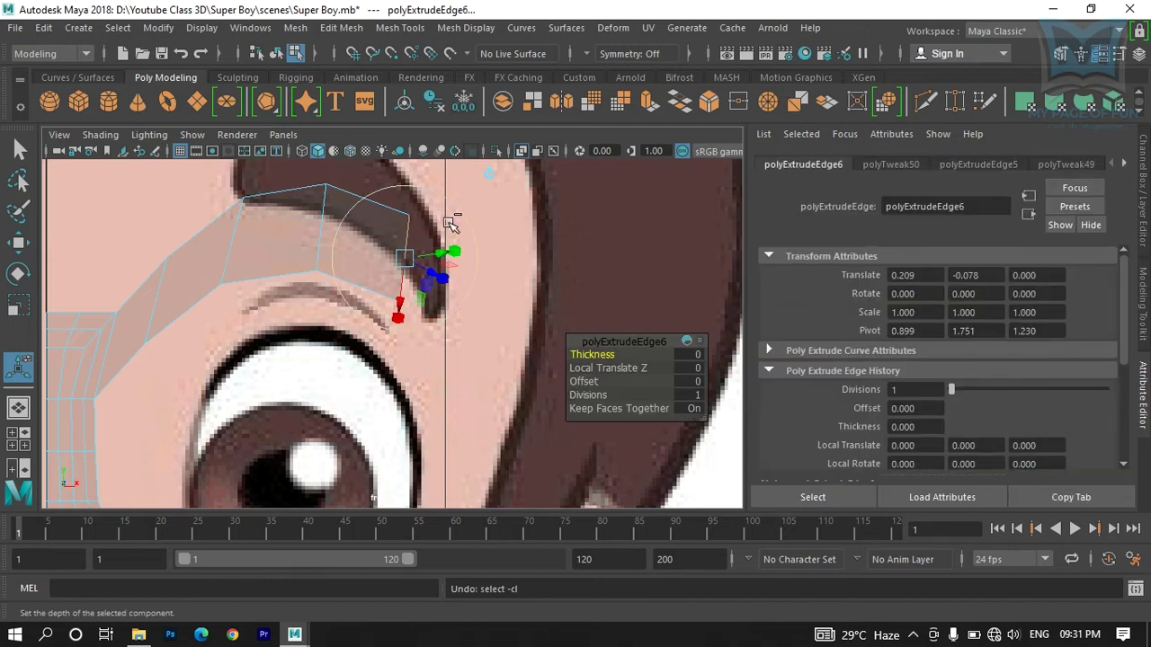
pyautogui.press('e')
pyautogui.moveTo(445, 211)
pyautogui.mouseDown()
pyautogui.moveTo(464, 210)
pyautogui.moveTo(485, 249)
pyautogui.mouseUp()
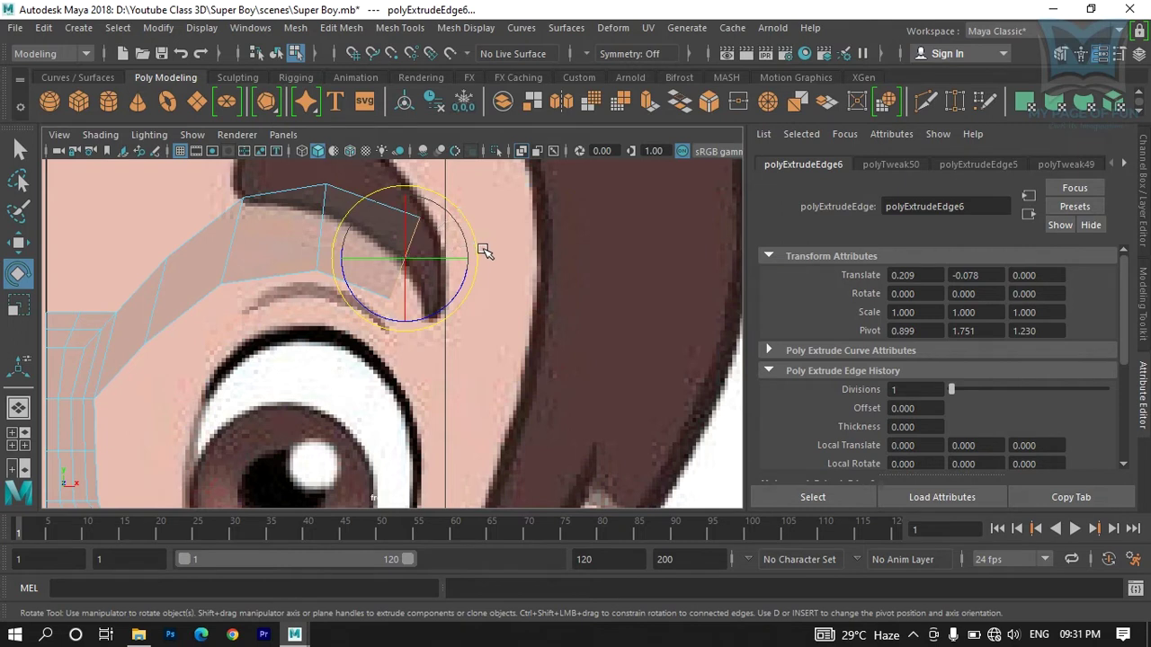
# Step: In the side view, move the rotated end edge back to a depth of about 1.007 and inspect the strip in perspective
pyautogui.press('space')
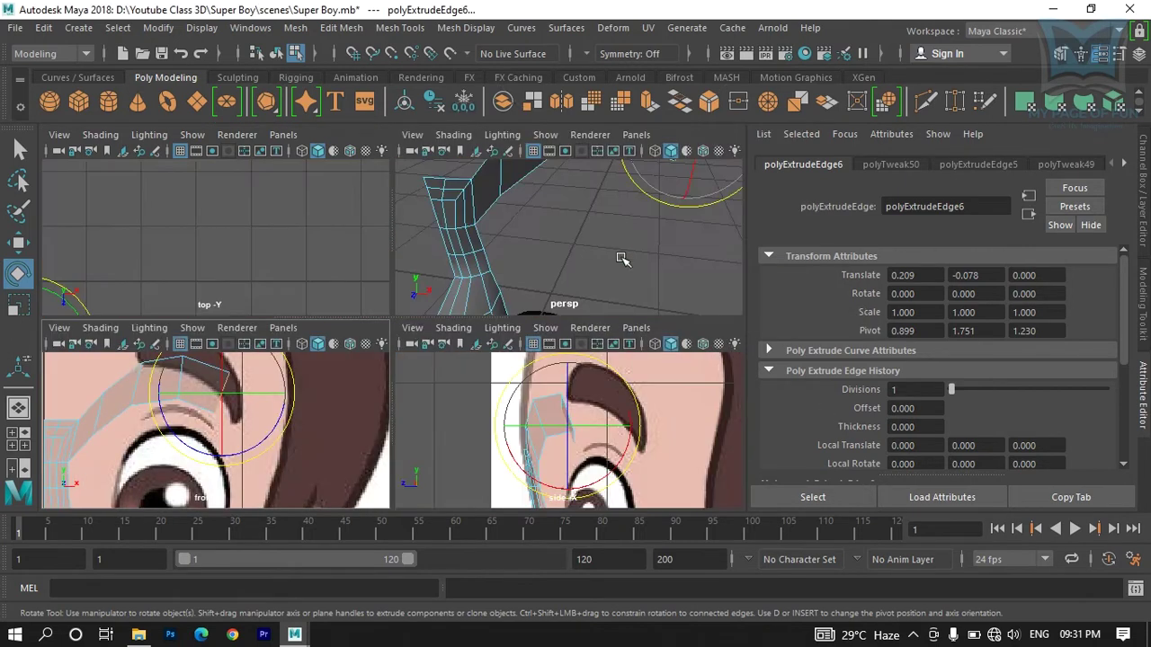
pyautogui.press('space')
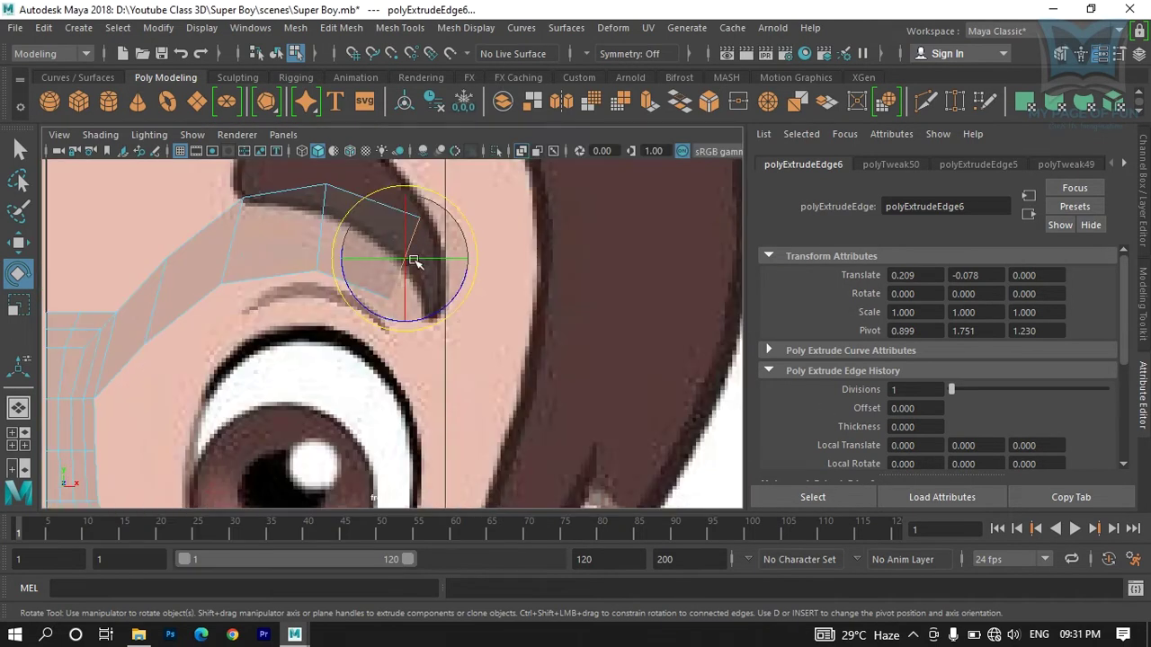
pyautogui.press('space')
pyautogui.press('space')
pyautogui.keyDown('alt'); pyautogui.moveTo(460, 316); pyautogui.dragTo(418, 305, button='middle'); pyautogui.keyUp('alt')
pyautogui.press('w')
pyautogui.moveTo(288, 314); pyautogui.dragTo(364, 299)
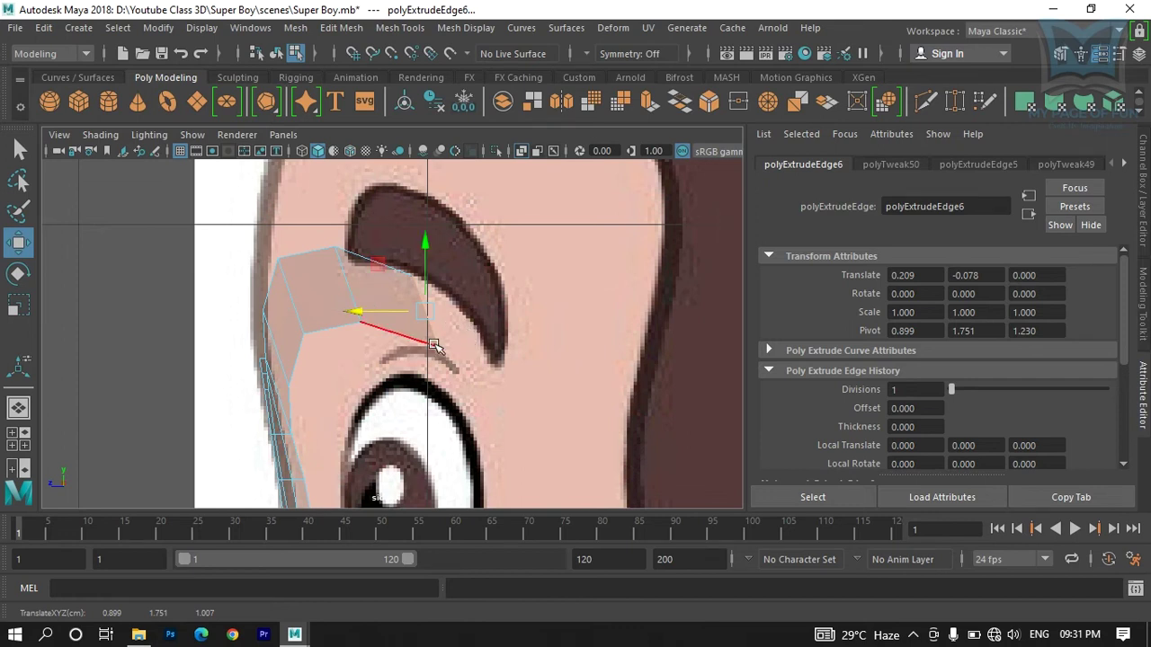
pyautogui.press('space')
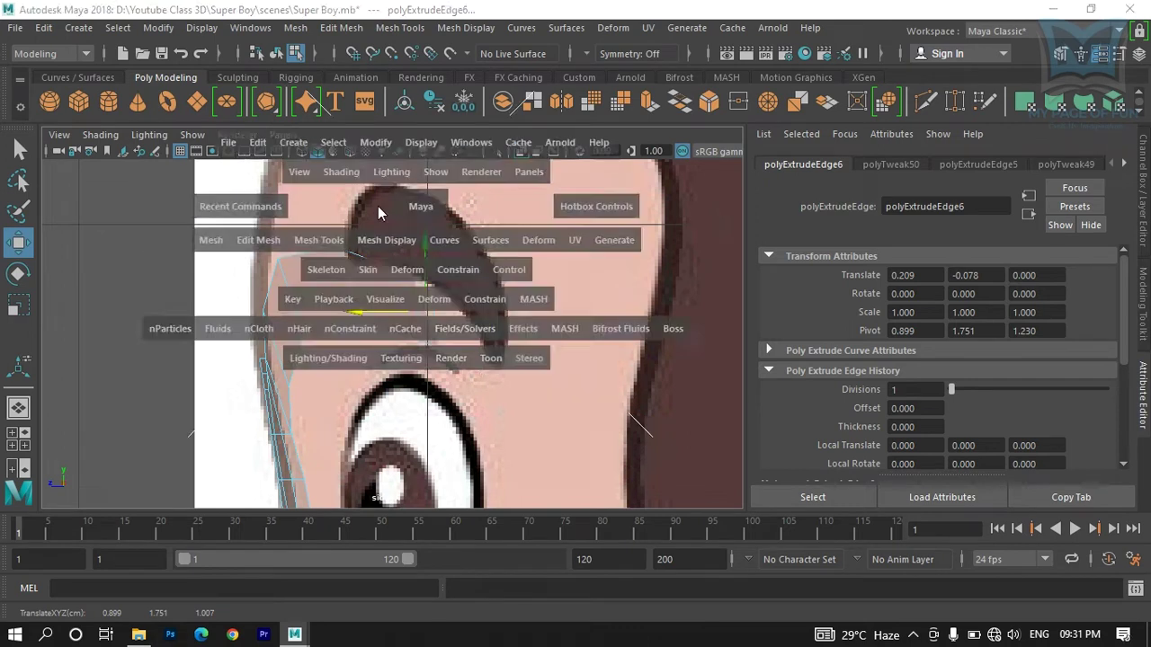
pyautogui.press('space')
pyautogui.keyDown('alt'); pyautogui.moveTo(439, 264); pyautogui.dragTo(512, 267); pyautogui.keyUp('alt')
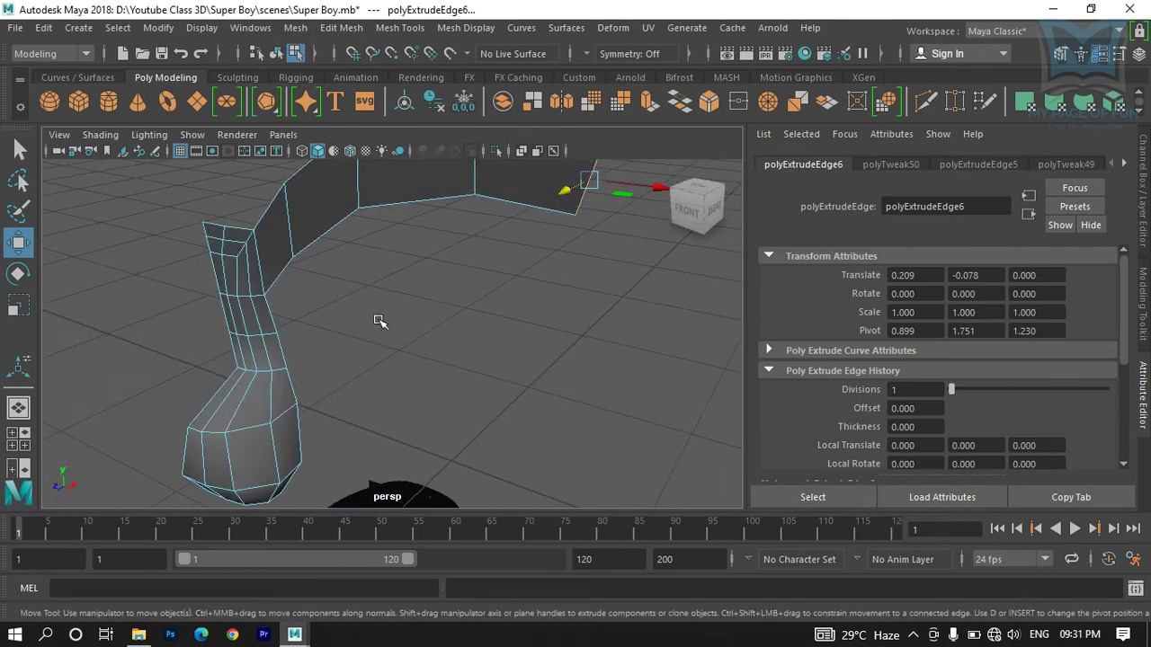
# Step: In the front view, lower the strip's upper outline vertices below the eyebrow to smooth the curve and narrow the band
pyautogui.press('space')
pyautogui.press('space')
pyautogui.keyDown('alt'); pyautogui.moveTo(281, 369); pyautogui.dragTo(251, 348, button='middle'); pyautogui.keyUp('alt')
pyautogui.keyDown('alt'); pyautogui.moveTo(272, 308); pyautogui.dragTo(444, 330, button='middle'); pyautogui.keyUp('alt')
pyautogui.moveTo(392, 211); pyautogui.dragTo(302, 153, button='right')
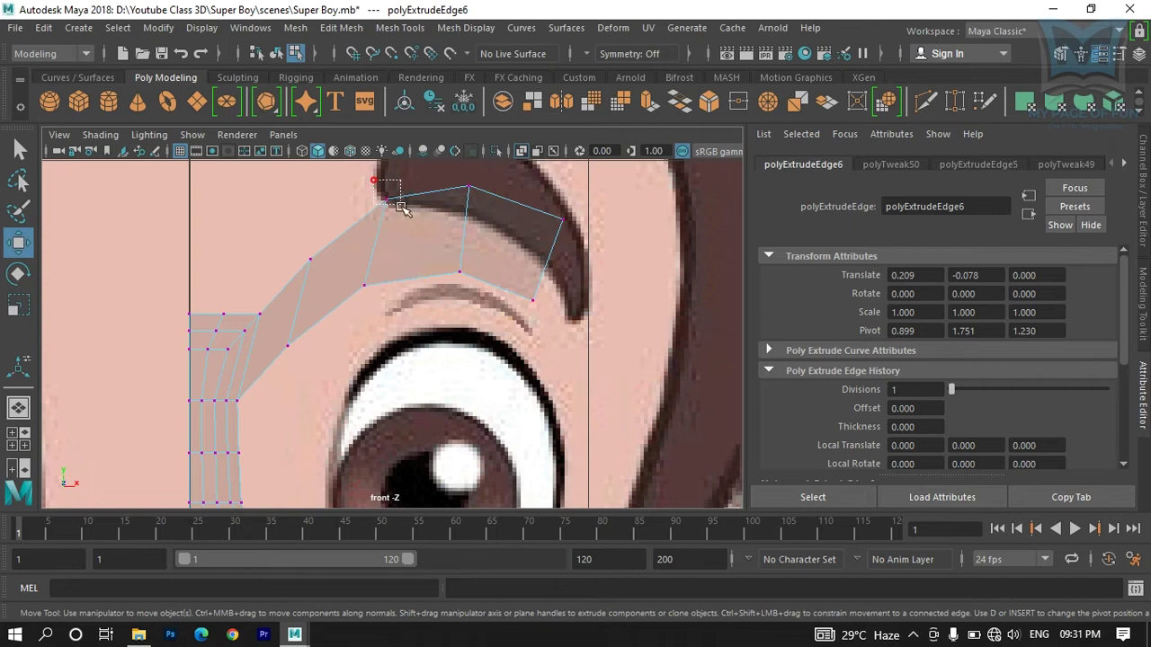
pyautogui.moveTo(402, 208); pyautogui.dragTo(403, 208)
pyautogui.keyDown('shift'); pyautogui.moveTo(505, 207); pyautogui.dragTo(506, 207); pyautogui.keyUp('shift')
pyautogui.moveTo(427, 193); pyautogui.dragTo(424, 220)
pyautogui.click(562, 219)
pyautogui.moveTo(561, 220); pyautogui.dragTo(561, 245)
pyautogui.moveTo(431, 189); pyautogui.dragTo(468, 217)
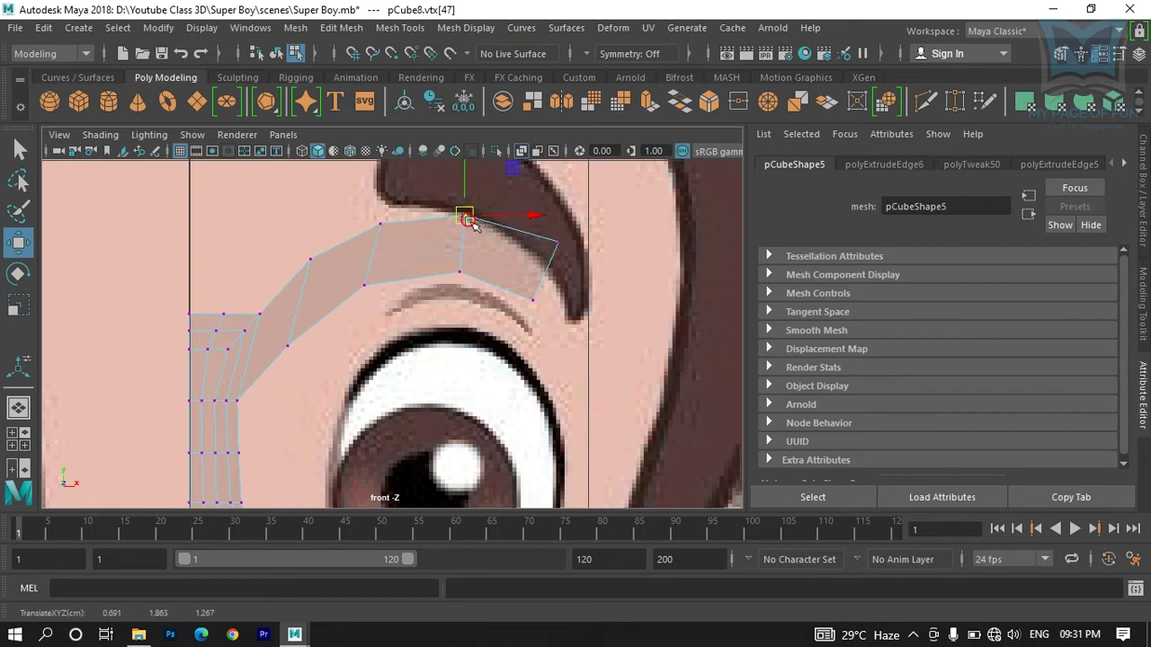
# Step: Raise the strip's outer vertex pairs slightly so the band follows the brow above the eye
pyautogui.moveTo(329, 198); pyautogui.dragTo(399, 297)
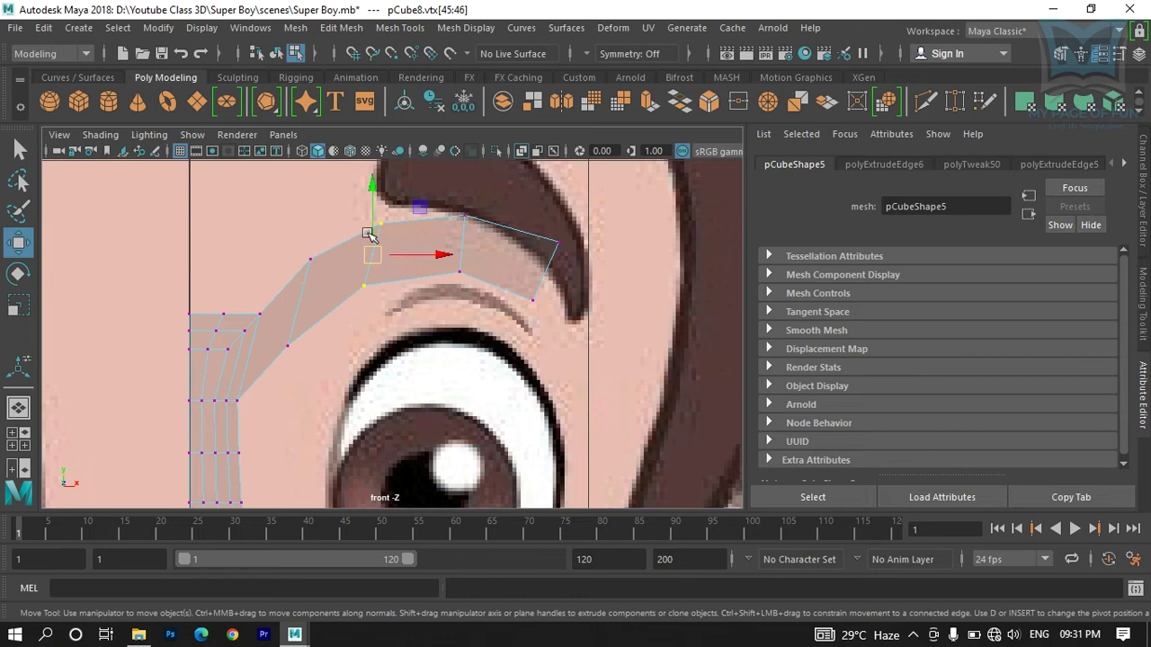
pyautogui.moveTo(369, 217); pyautogui.dragTo(450, 299)
pyautogui.moveTo(413, 256); pyautogui.dragTo(411, 247)
pyautogui.moveTo(576, 227); pyautogui.dragTo(520, 340)
# Step: In perspective, adjust the depth of the vertex pairs above the eye, moving the pair before the last face to about 1.255
pyautogui.press('space')
pyautogui.press('space')
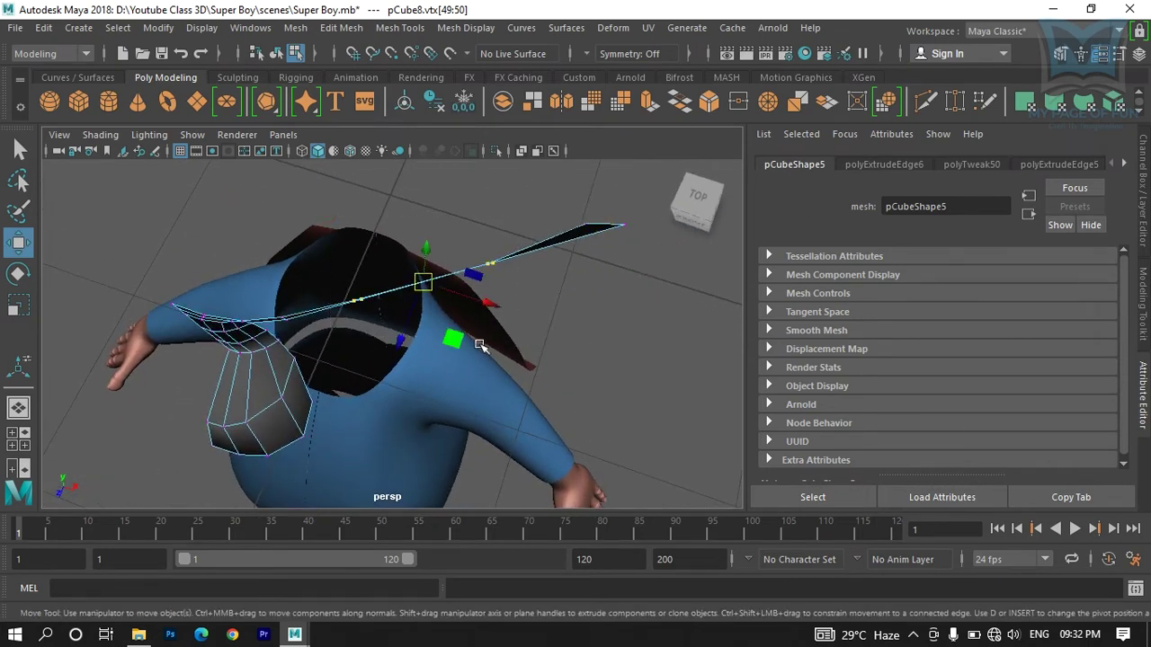
pyautogui.moveTo(410, 352); pyautogui.dragTo(412, 352)
pyautogui.moveTo(455, 222); pyautogui.dragTo(466, 342)
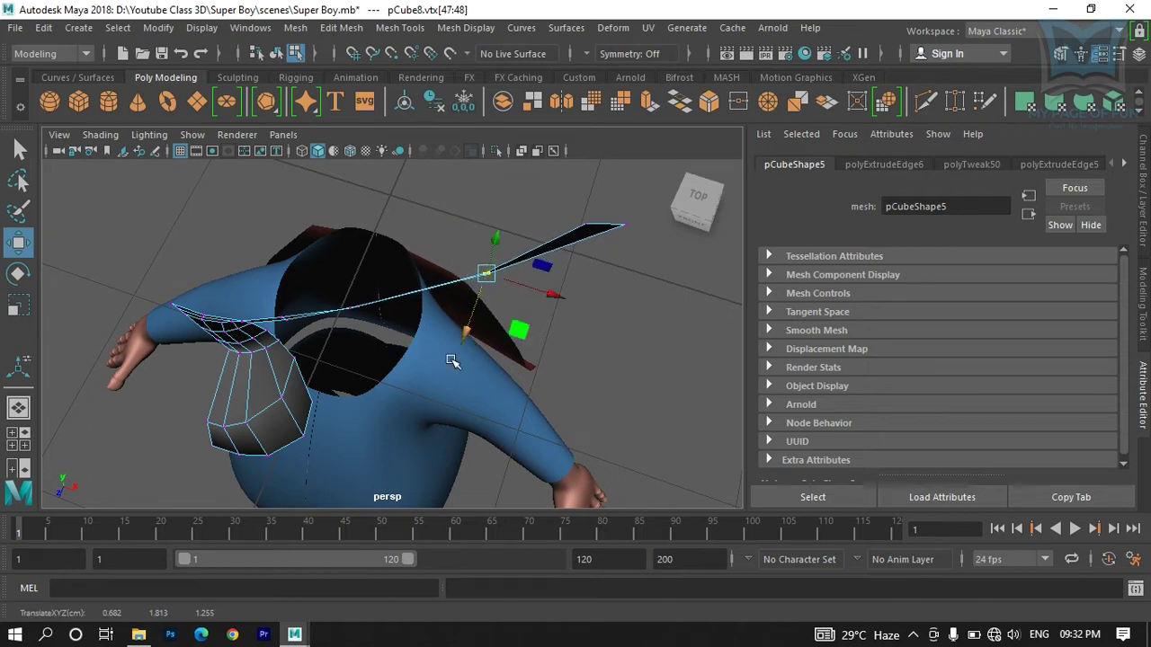
# Step: In the front view, extrude the strip's end edge past the eyebrow's outer tip with translate 0.165, -0.201
pyautogui.press('space')
pyautogui.press('space')
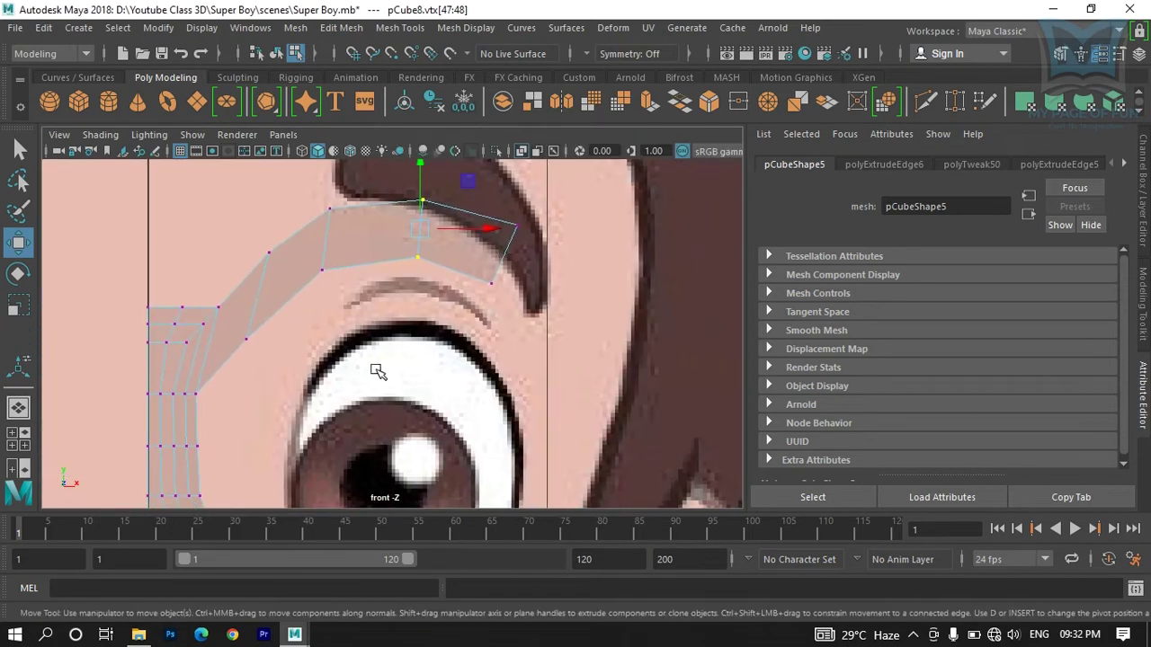
pyautogui.moveTo(503, 257); pyautogui.dragTo(494, 101, button='right')
pyautogui.click(507, 249)
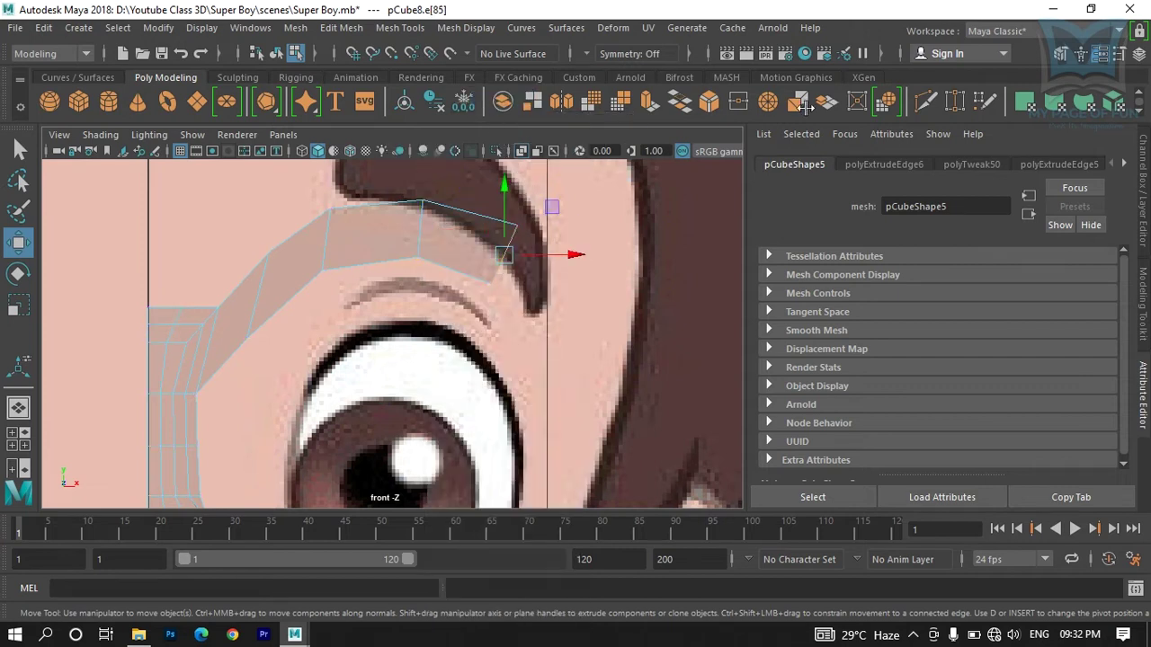
pyautogui.hotkey('ctrl', 'e')
pyautogui.keyDown('alt'); pyautogui.moveTo(561, 301); pyautogui.dragTo(469, 272, button='middle'); pyautogui.keyUp('alt')
pyautogui.click(477, 195)
pyautogui.moveTo(410, 215); pyautogui.dragTo(489, 291)
# Step: Rotate the newly extruded end edge clockwise in the front view to continue the curve around the eye
pyautogui.click(540, 263)
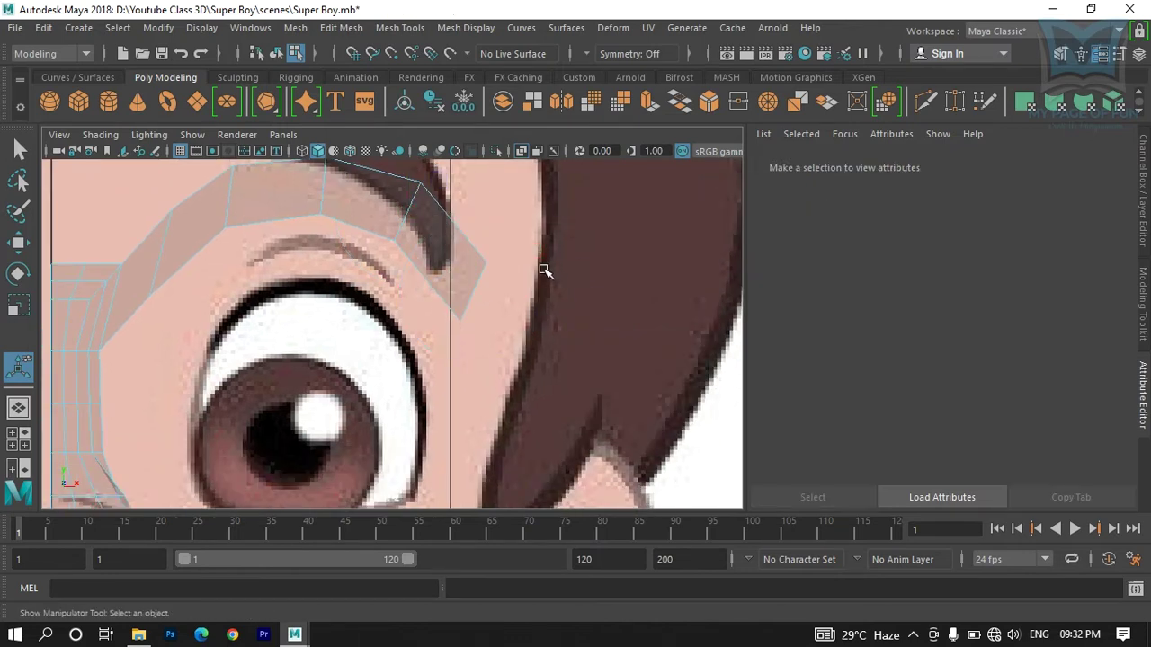
pyautogui.hotkey('ctrl', 'z')
pyautogui.press('e')
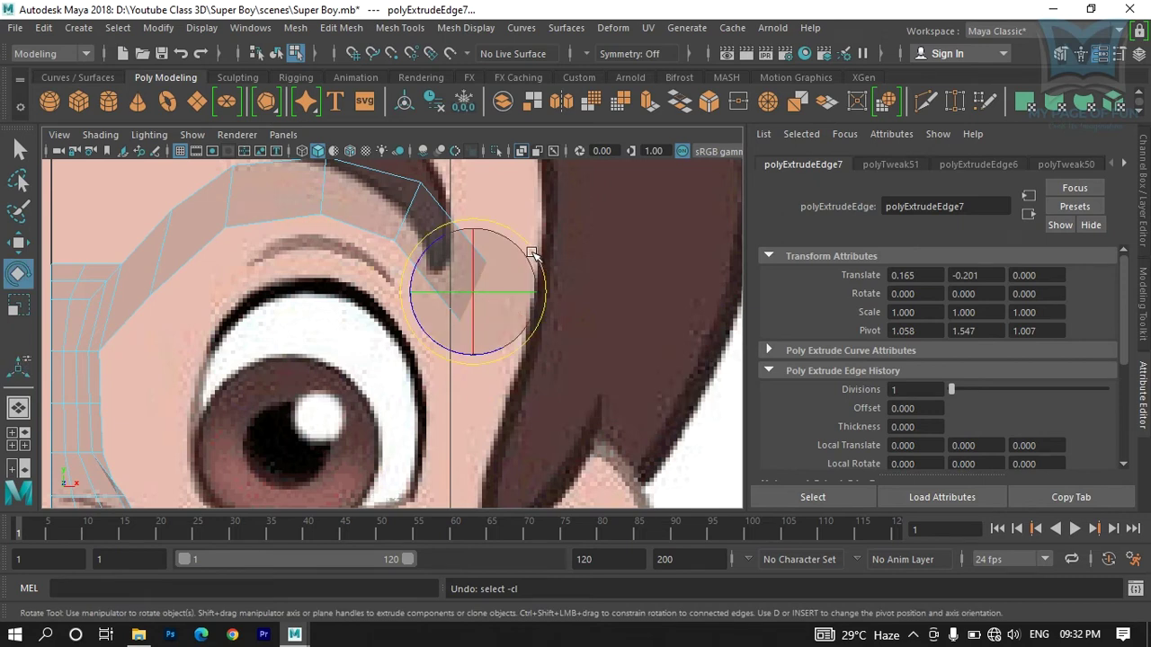
pyautogui.moveTo(524, 255); pyautogui.dragTo(567, 340)
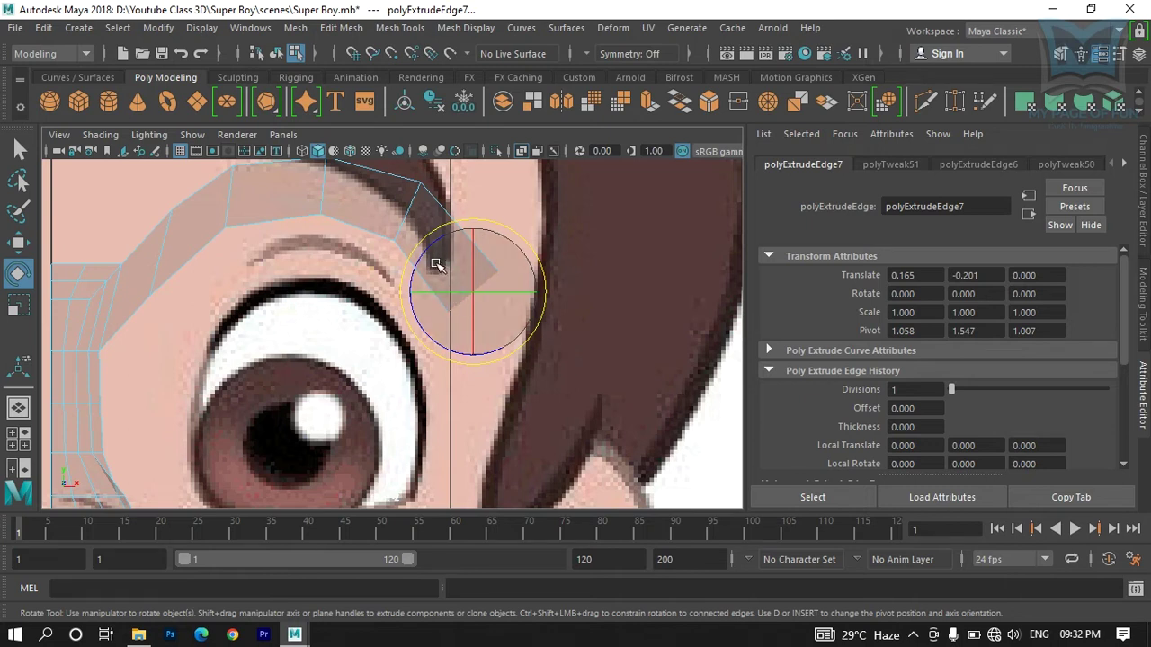
# Step: In the side view, move the end edge back to a depth of about 0.756, then rotate it more upright and inspect it in perspective
pyautogui.press('space')
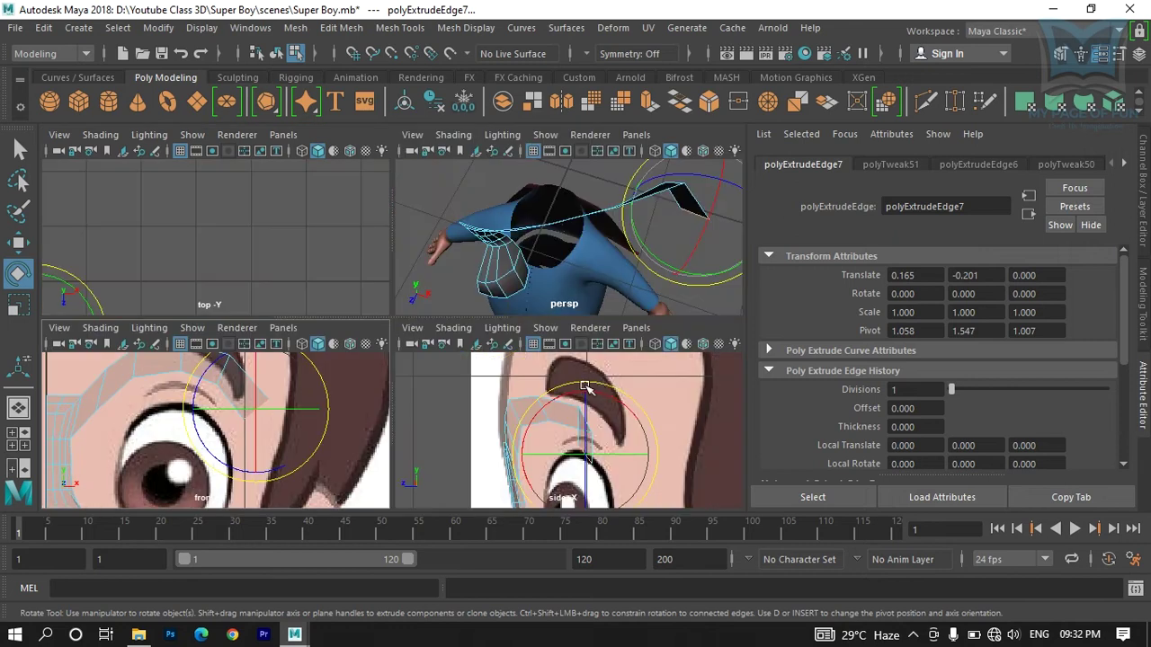
pyautogui.press('space')
pyautogui.keyDown('alt'); pyautogui.moveTo(551, 374); pyautogui.dragTo(493, 312, button='middle'); pyautogui.keyUp('alt')
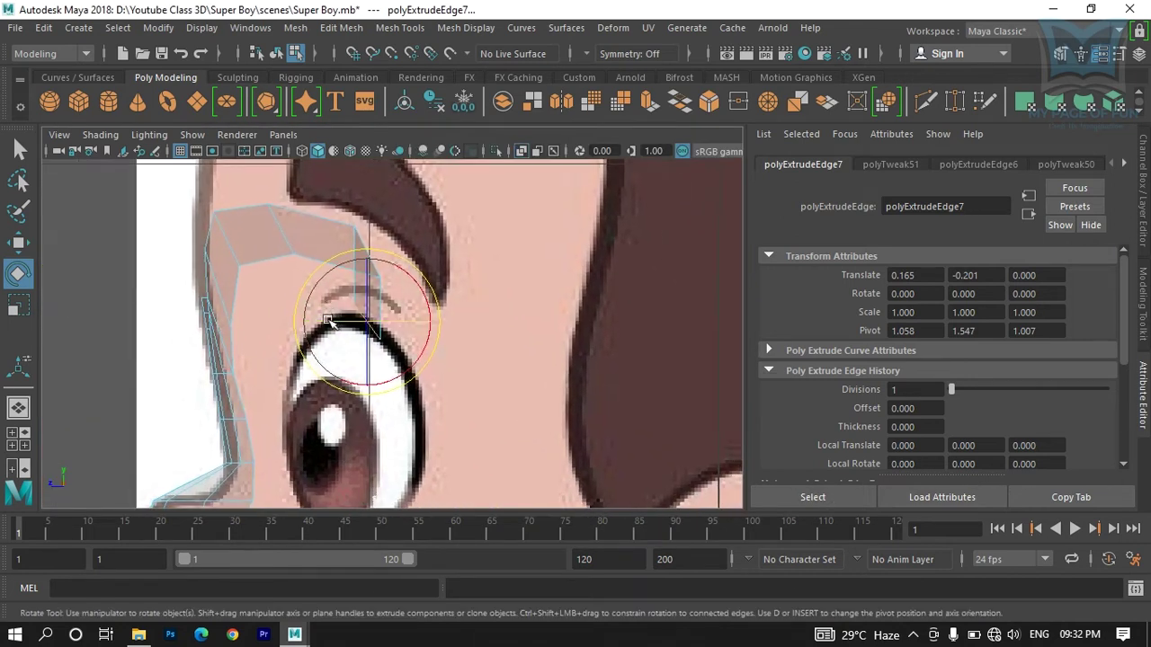
pyautogui.press('w')
pyautogui.moveTo(310, 331); pyautogui.dragTo(386, 301)
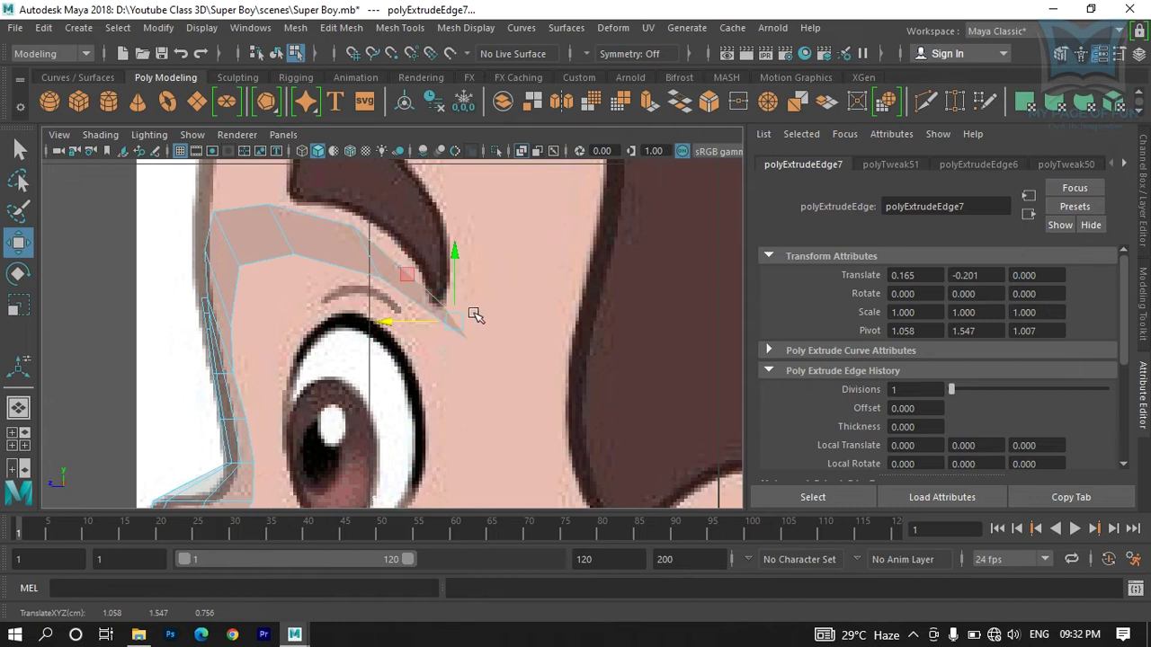
pyautogui.press('e')
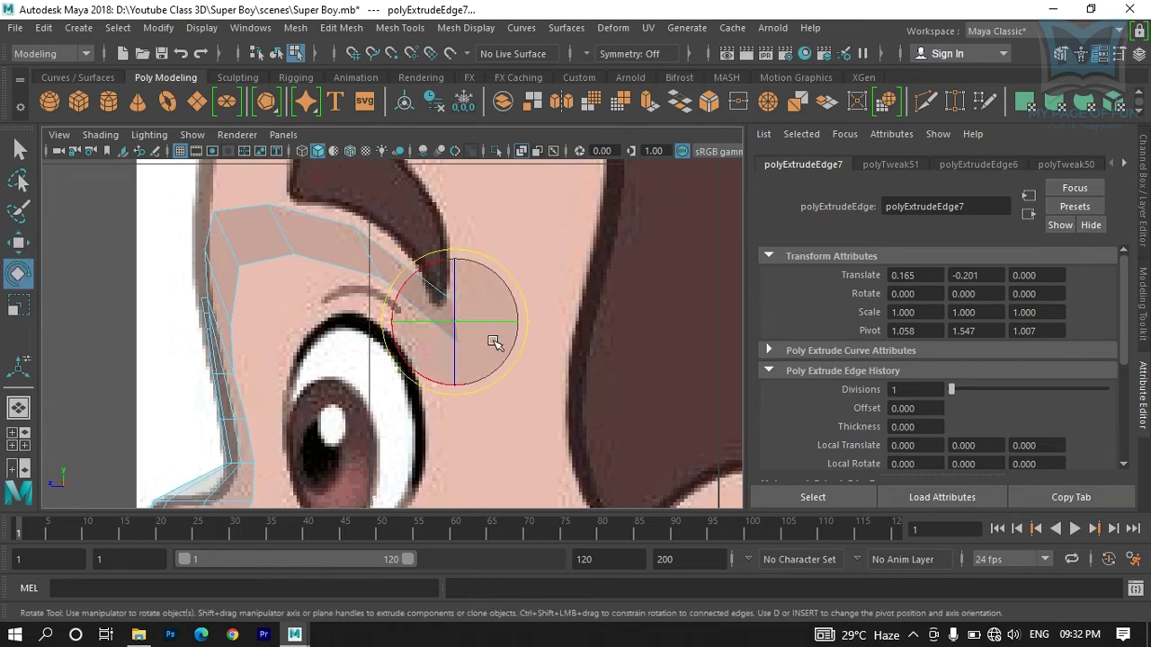
pyautogui.press('space')
# Step: In the front view, move the inner vertex of the strip's end edge to about X 1.004, Y 1.508
pyautogui.press('space')
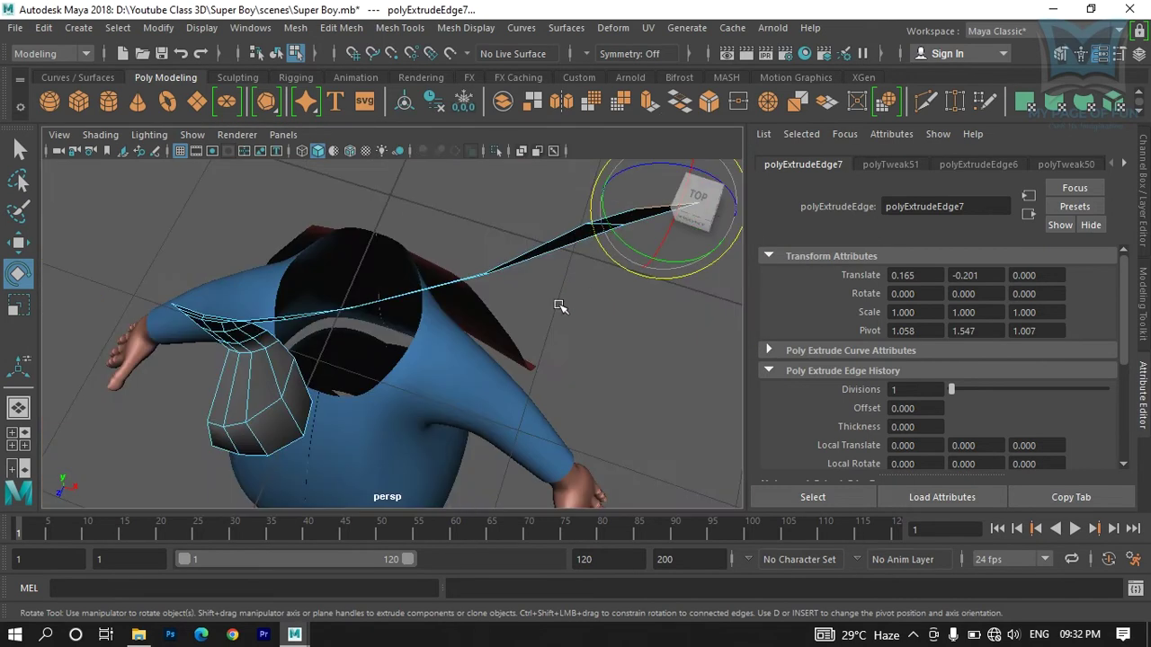
pyautogui.keyDown('alt'); pyautogui.moveTo(560, 303); pyautogui.dragTo(554, 304); pyautogui.keyUp('alt')
pyautogui.keyDown('alt'); pyautogui.moveTo(576, 241); pyautogui.dragTo(527, 264); pyautogui.keyUp('alt')
pyautogui.press('space')
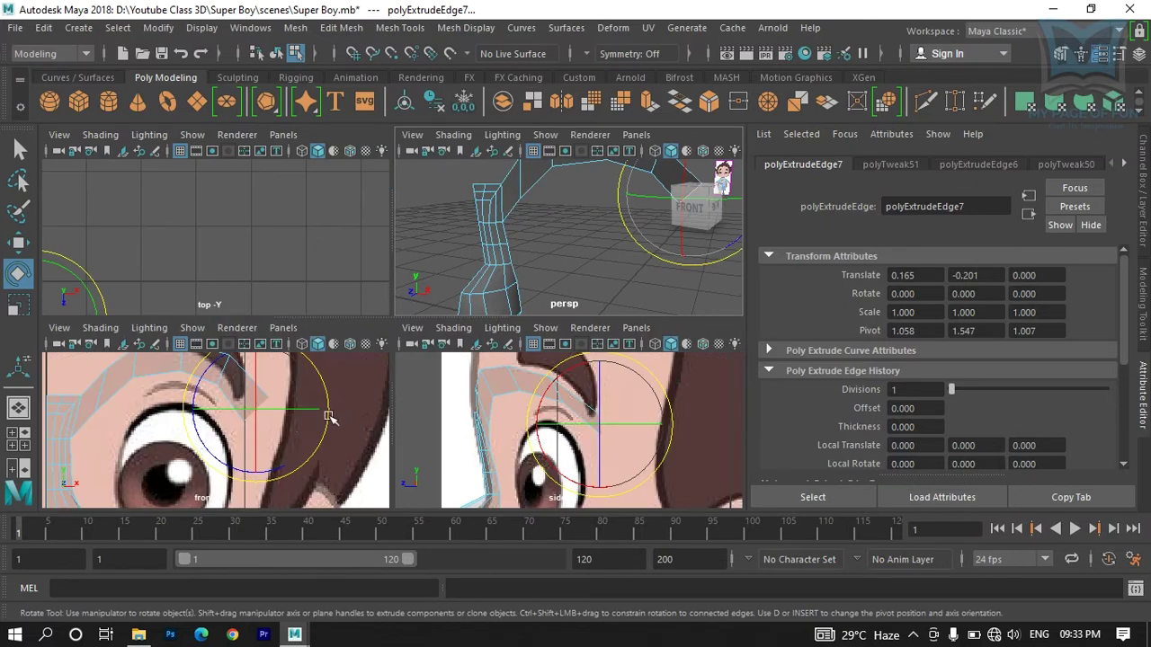
pyautogui.press('space')
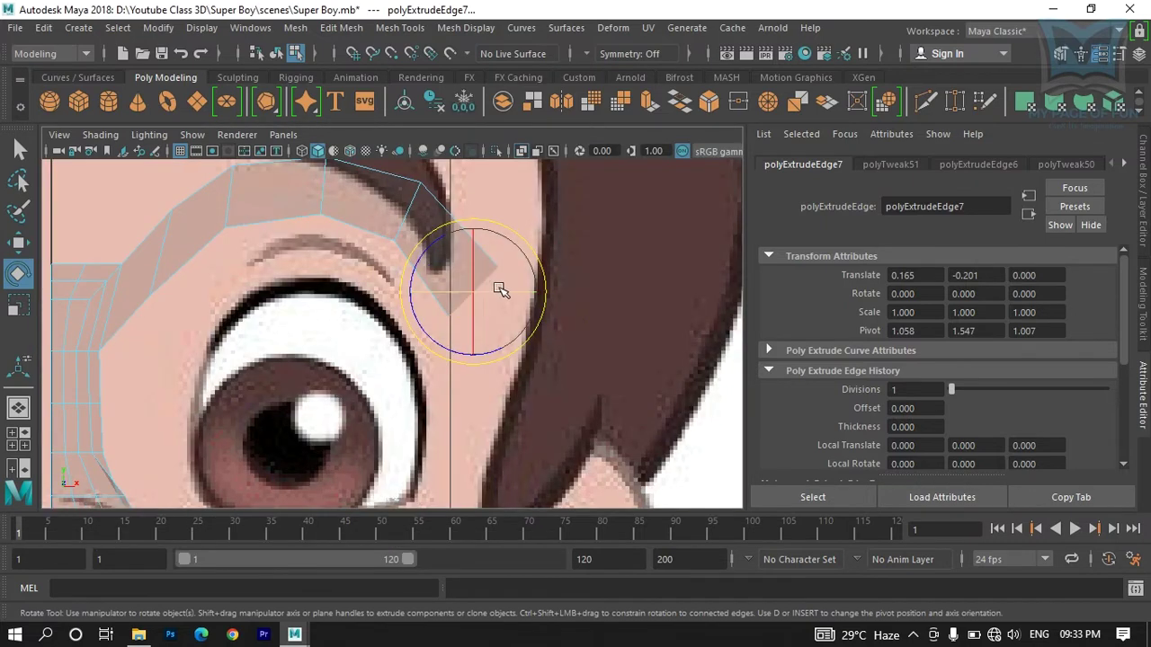
pyautogui.keyDown('alt'); pyautogui.moveTo(557, 282); pyautogui.dragTo(624, 326, button='middle'); pyautogui.keyUp('alt')
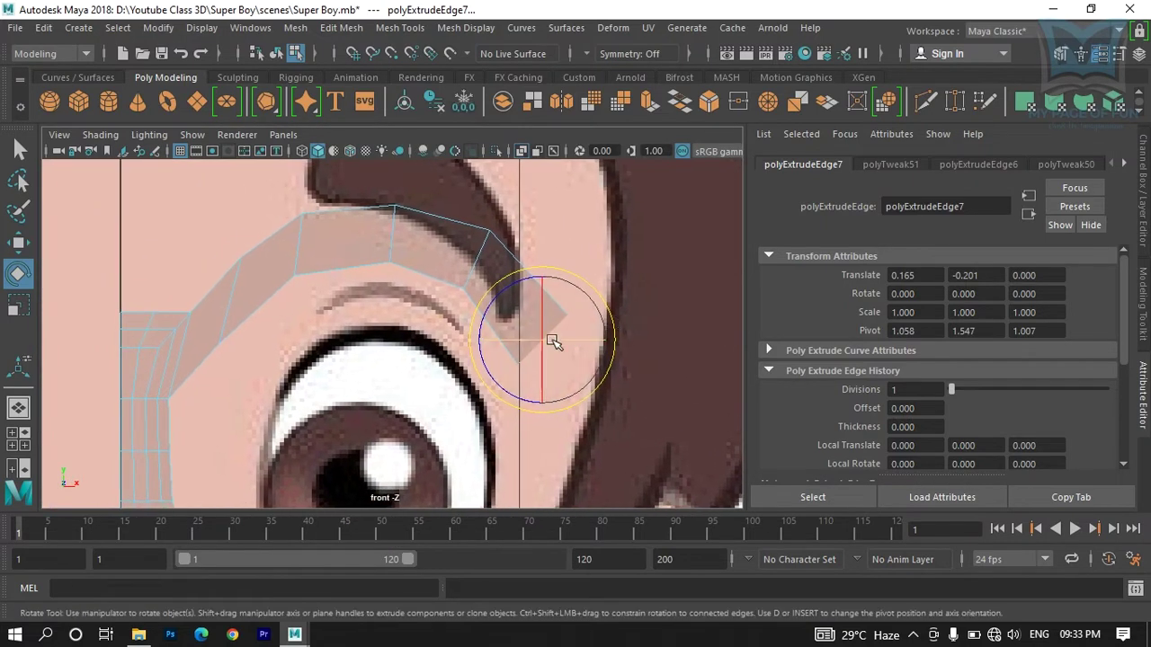
pyautogui.moveTo(469, 272); pyautogui.dragTo(393, 149, button='right')
pyautogui.moveTo(500, 407); pyautogui.dragTo(522, 363)
pyautogui.press('w')
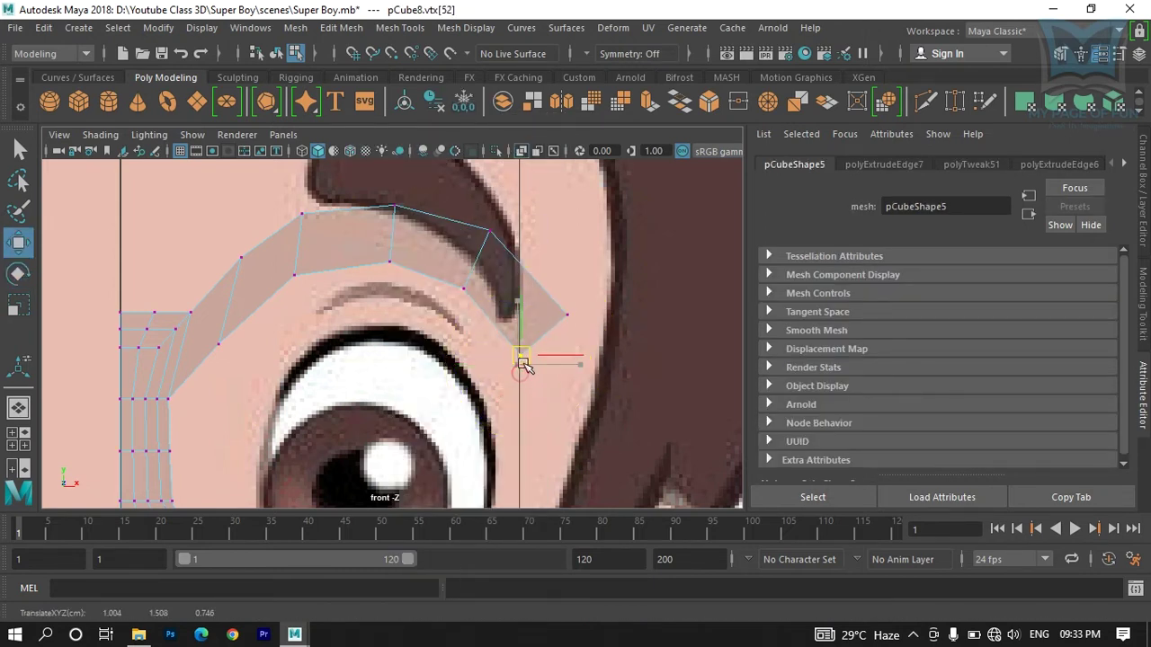
# Step: Extrude the end edge down beside the eye with translate 0.021, -0.241 and flatten it horizontally with scale 1.242, 0.008
pyautogui.moveTo(529, 270); pyautogui.dragTo(541, 108, button='right')
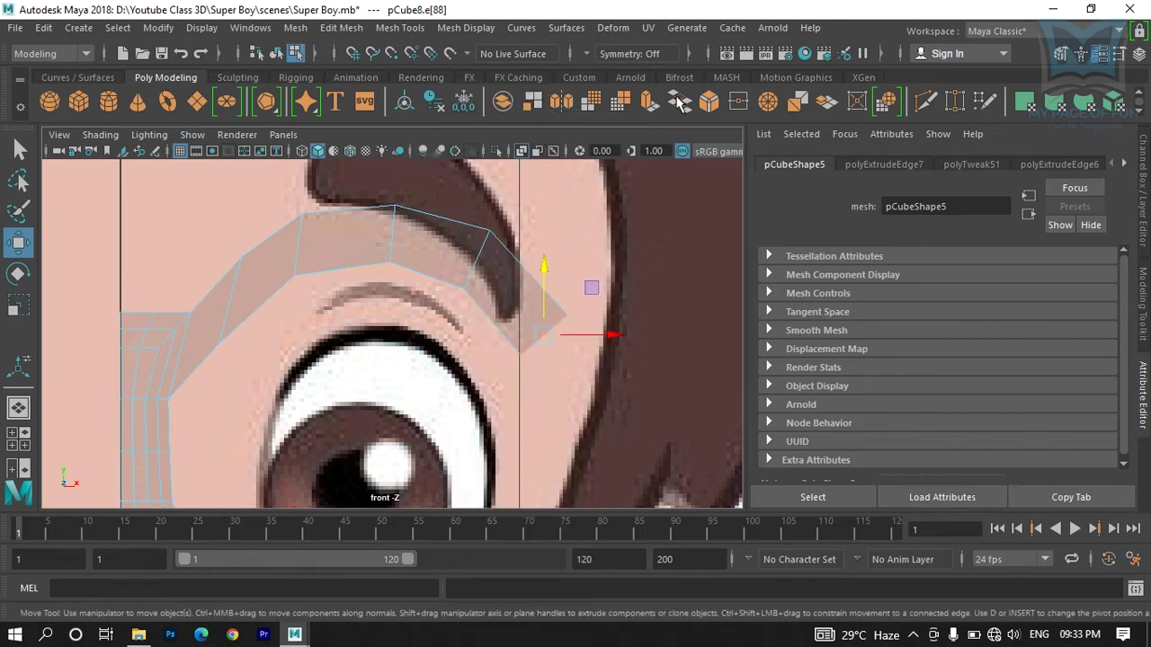
pyautogui.click(649, 100)
pyautogui.keyDown('alt'); pyautogui.moveTo(599, 334); pyautogui.dragTo(460, 300, button='middle'); pyautogui.keyUp('alt')
pyautogui.click(488, 215)
pyautogui.moveTo(409, 301); pyautogui.dragTo(434, 390)
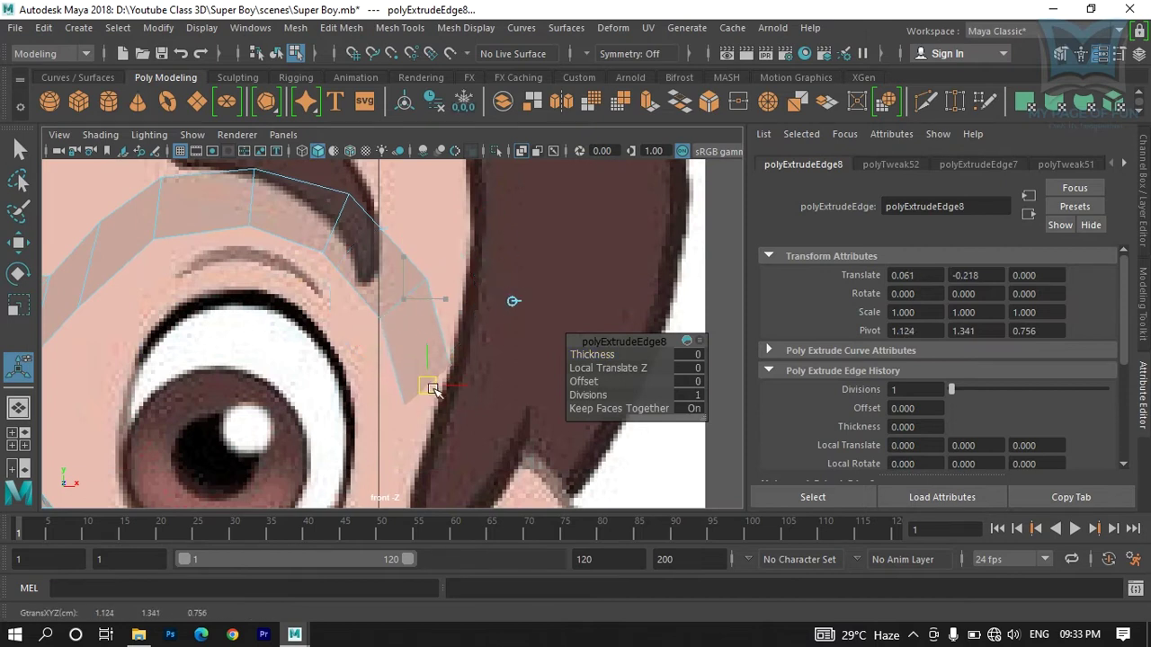
pyautogui.moveTo(426, 324); pyautogui.dragTo(508, 386)
pyautogui.moveTo(431, 343); pyautogui.dragTo(459, 398)
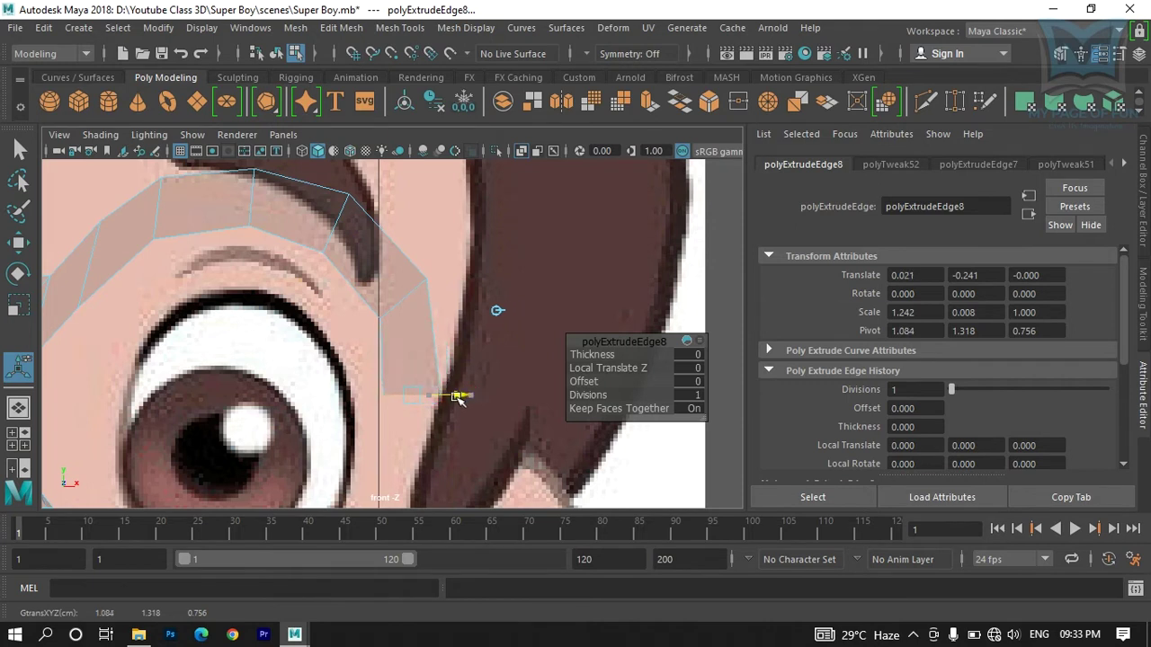
# Step: In the side view, move the flattened end edge back by -0.133 to a depth of about 0.623
pyautogui.press('space')
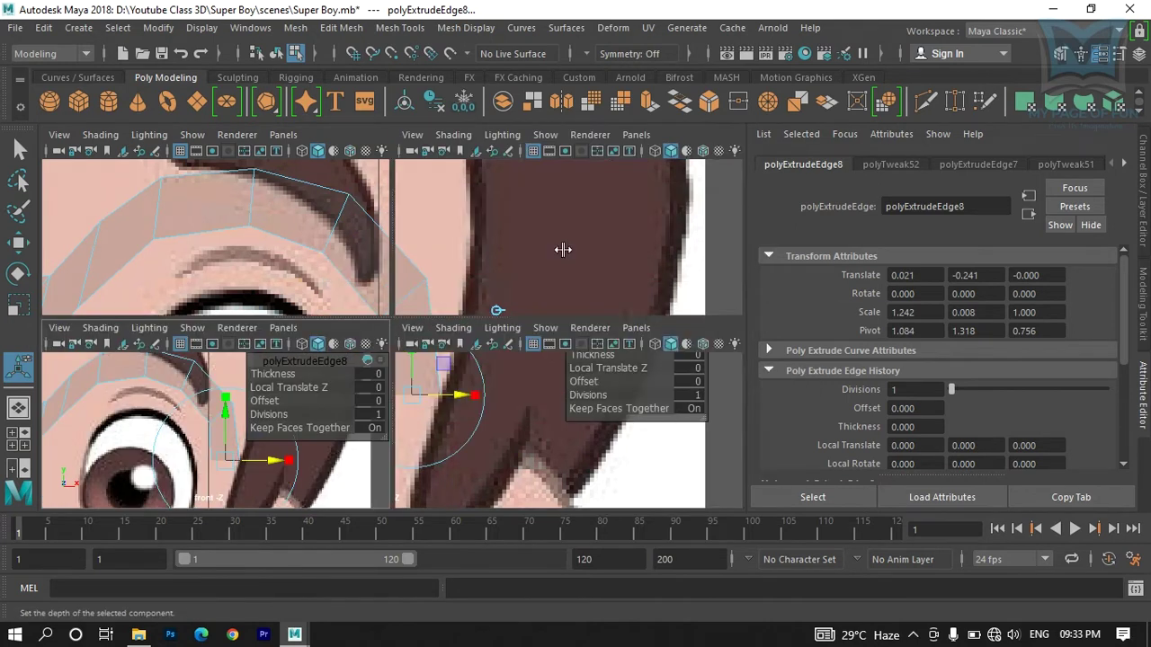
pyautogui.press('space')
pyautogui.keyDown('alt'); pyautogui.moveTo(584, 288); pyautogui.dragTo(437, 347); pyautogui.keyUp('alt')
pyautogui.keyDown('alt'); pyautogui.moveTo(517, 351); pyautogui.dragTo(326, 289, button='middle'); pyautogui.keyUp('alt')
pyautogui.press('space')
pyautogui.press('space')
pyautogui.keyDown('alt'); pyautogui.moveTo(547, 396); pyautogui.dragTo(509, 379, button='middle'); pyautogui.keyUp('alt')
pyautogui.keyDown('alt'); pyautogui.moveTo(406, 393); pyautogui.dragTo(493, 326, button='middle'); pyautogui.keyUp('alt')
pyautogui.moveTo(462, 317); pyautogui.dragTo(510, 317)
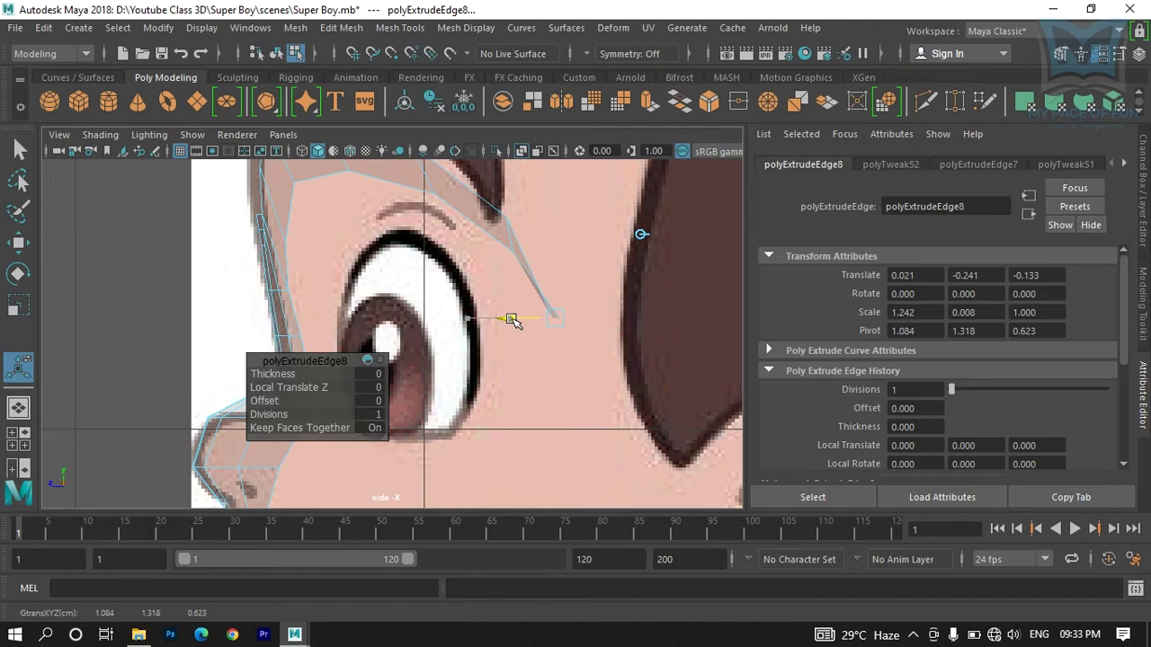
# Step: Examine the strip's new end beside the eye in the perspective, side and front views against the references
pyautogui.press('e')
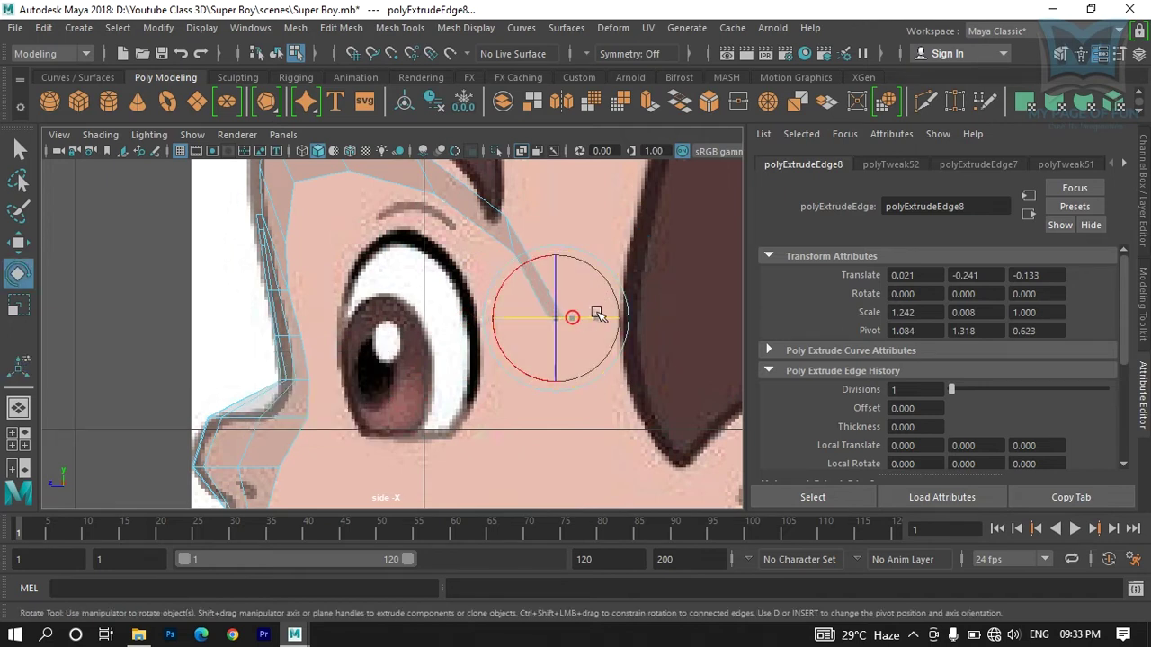
pyautogui.press('space')
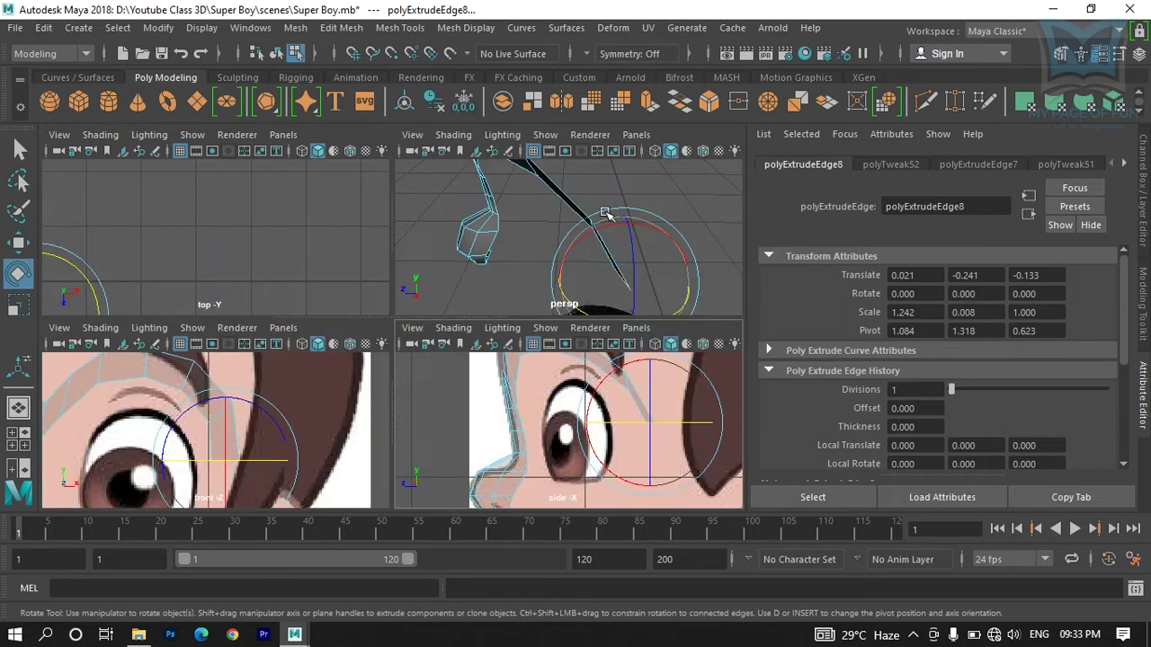
pyautogui.press('space')
pyautogui.keyDown('alt'); pyautogui.moveTo(575, 236); pyautogui.dragTo(534, 392); pyautogui.keyUp('alt')
pyautogui.press('space')
pyautogui.press('space')
pyautogui.keyDown('alt'); pyautogui.moveTo(554, 407); pyautogui.dragTo(506, 327, button='middle'); pyautogui.keyUp('alt')
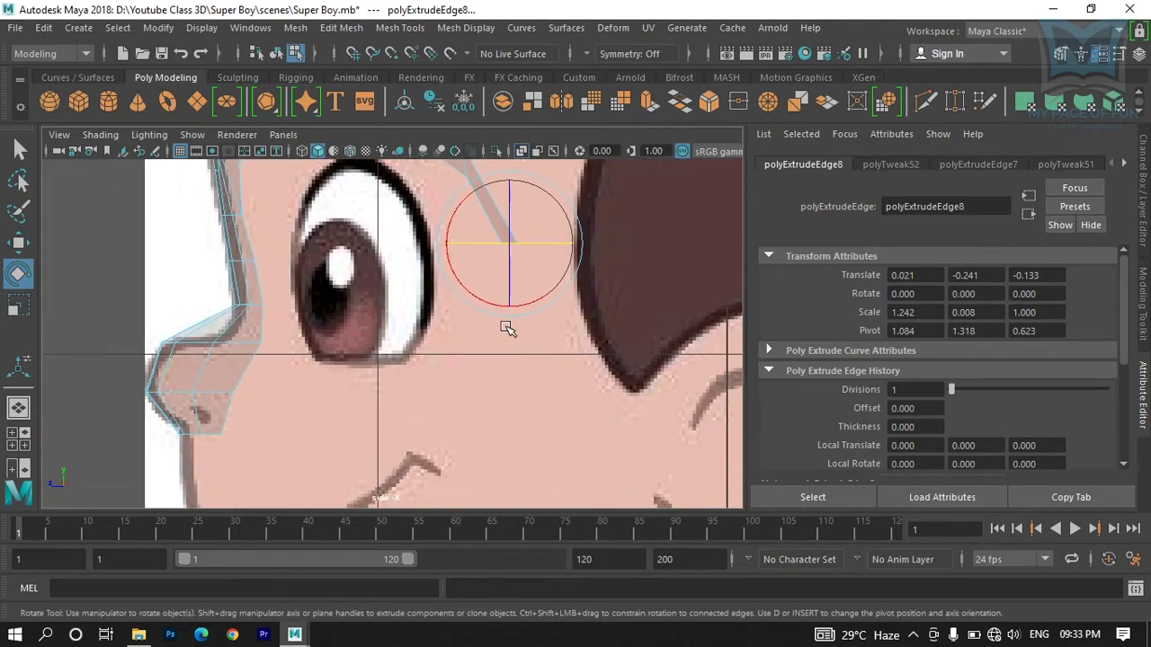
pyautogui.scroll(-6, 503, 358)
pyautogui.scroll(3, 467, 310)
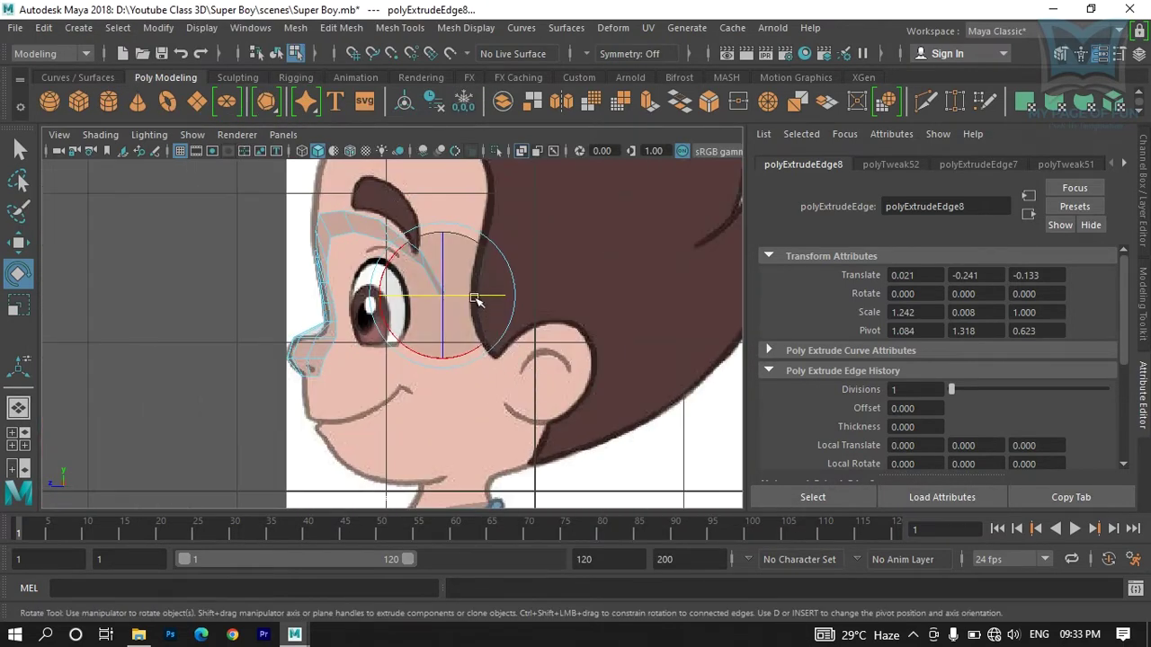
pyautogui.press('space')
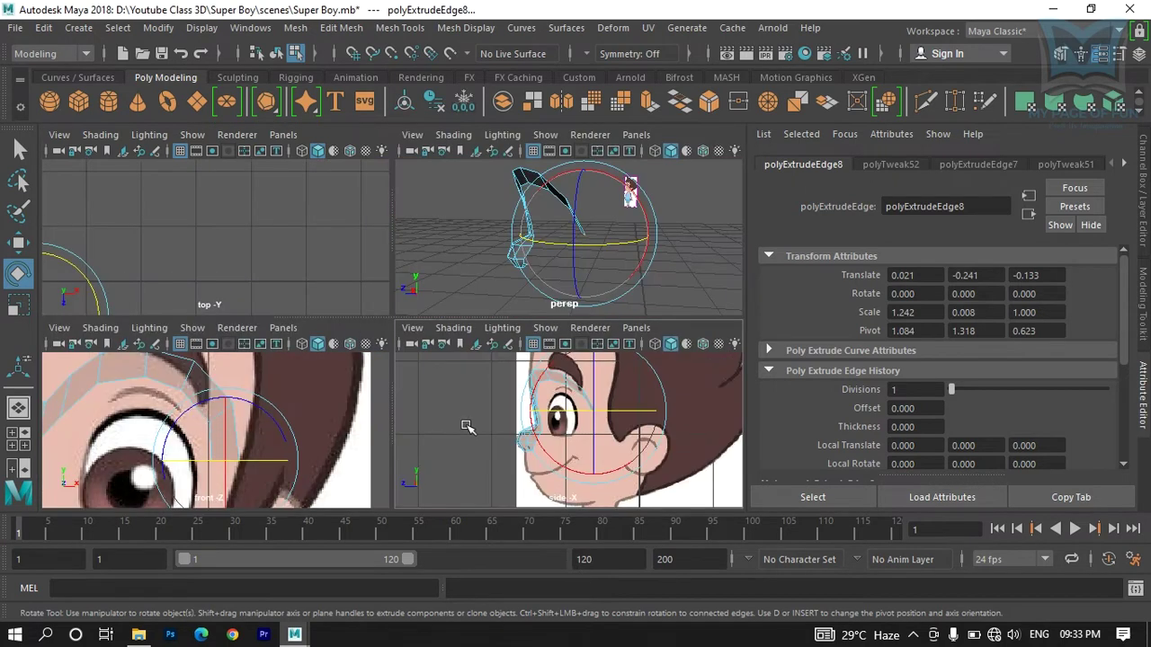
pyautogui.press('space')
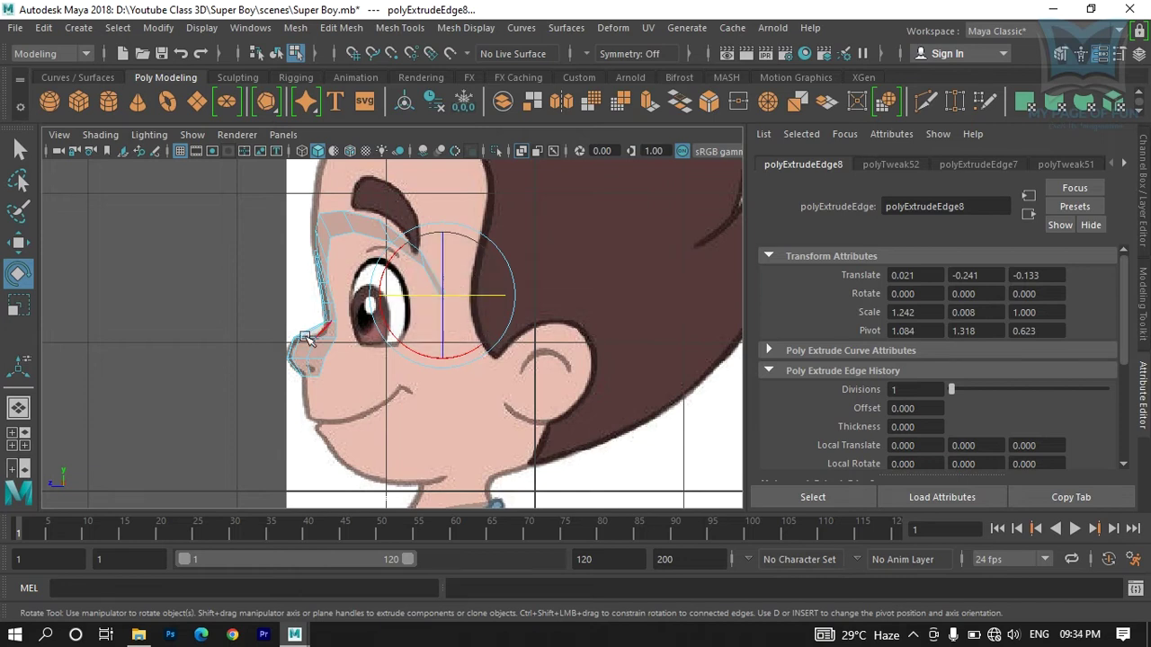
pyautogui.press('space')
pyautogui.press('space')
pyautogui.scroll(4, 430, 309)
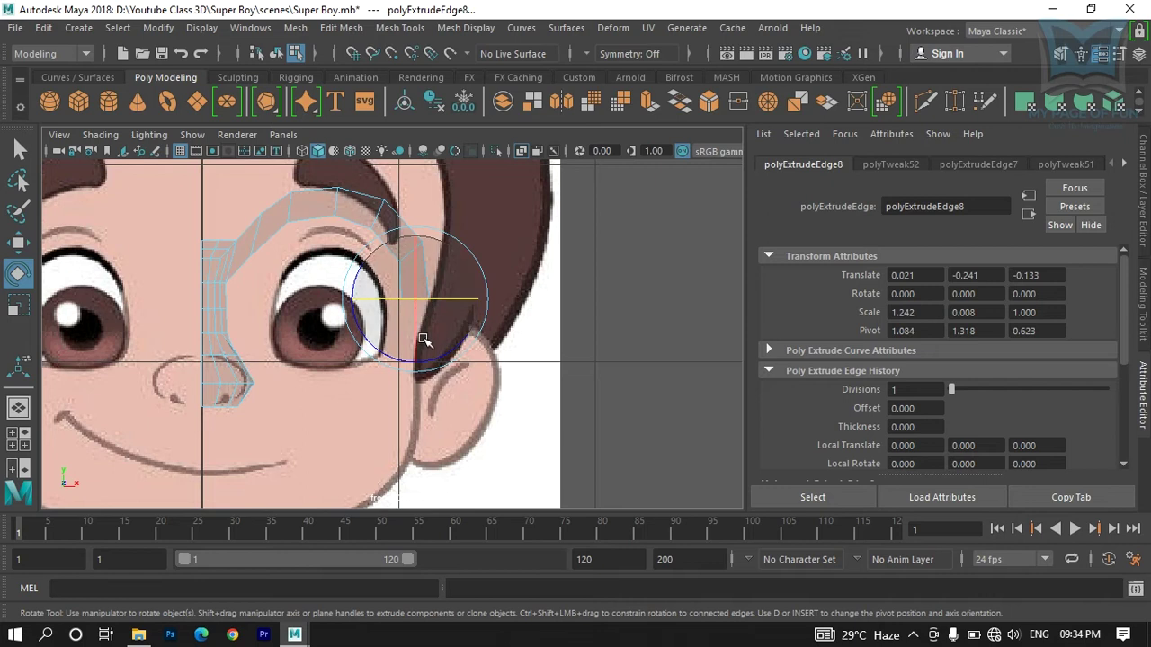
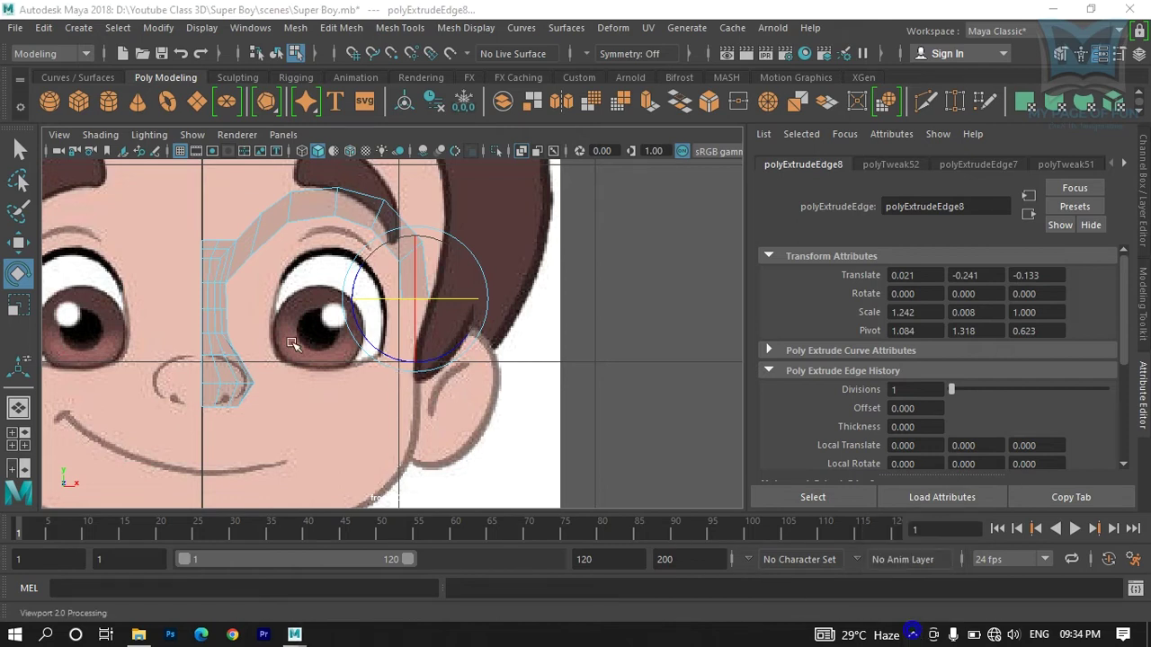
# Step: Extrude the border edge at the side of the nose toward the cheek in the front view with translate 0.181, -0.139
pyautogui.scroll(3, 343, 397)
pyautogui.keyDown('alt'); pyautogui.moveTo(370, 424); pyautogui.dragTo(385, 419); pyautogui.keyUp('alt')
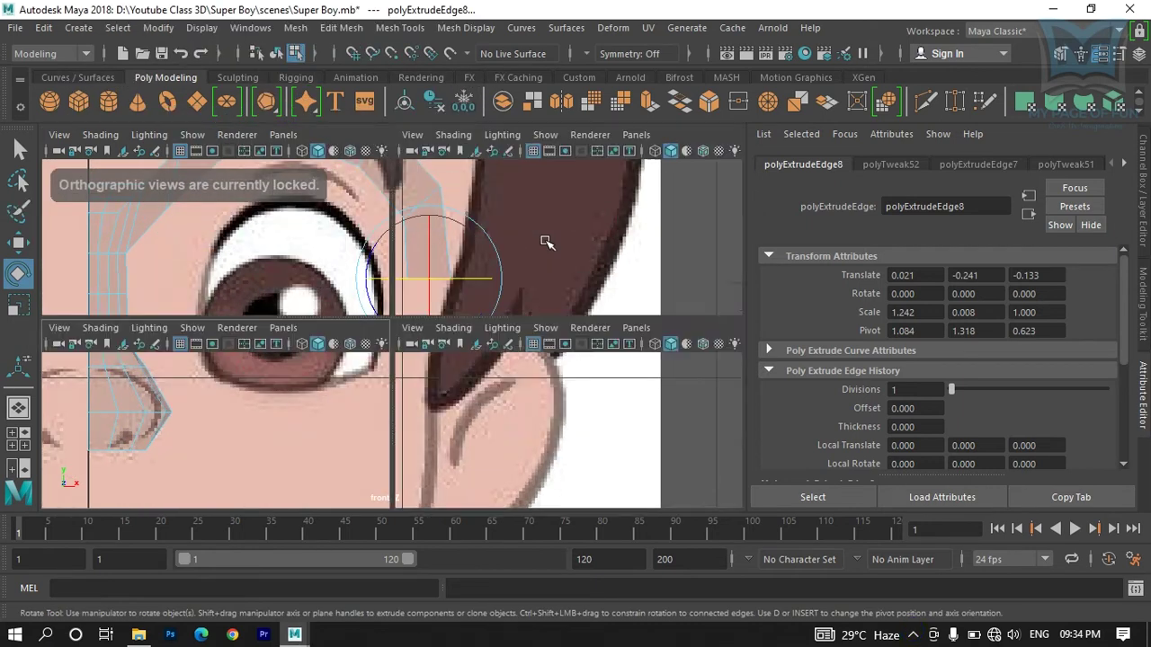
pyautogui.press('space')
pyautogui.press('space')
pyautogui.keyDown('alt'); pyautogui.moveTo(547, 247); pyautogui.dragTo(347, 342); pyautogui.keyUp('alt')
pyautogui.scroll(5, 272, 399)
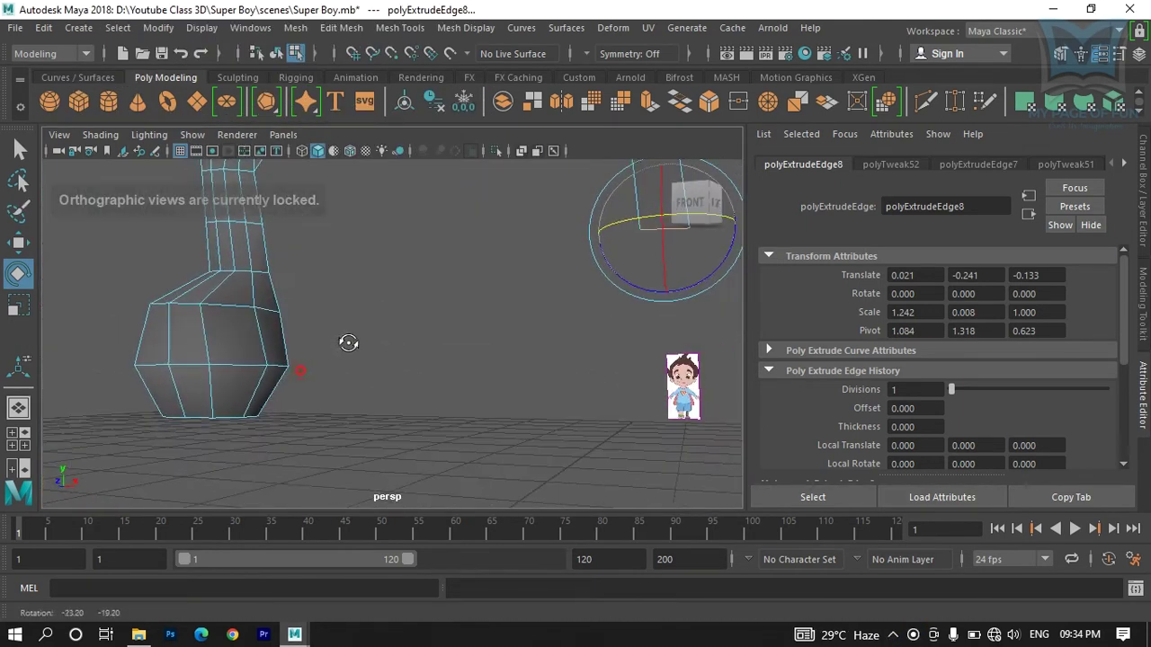
pyautogui.click(285, 338)
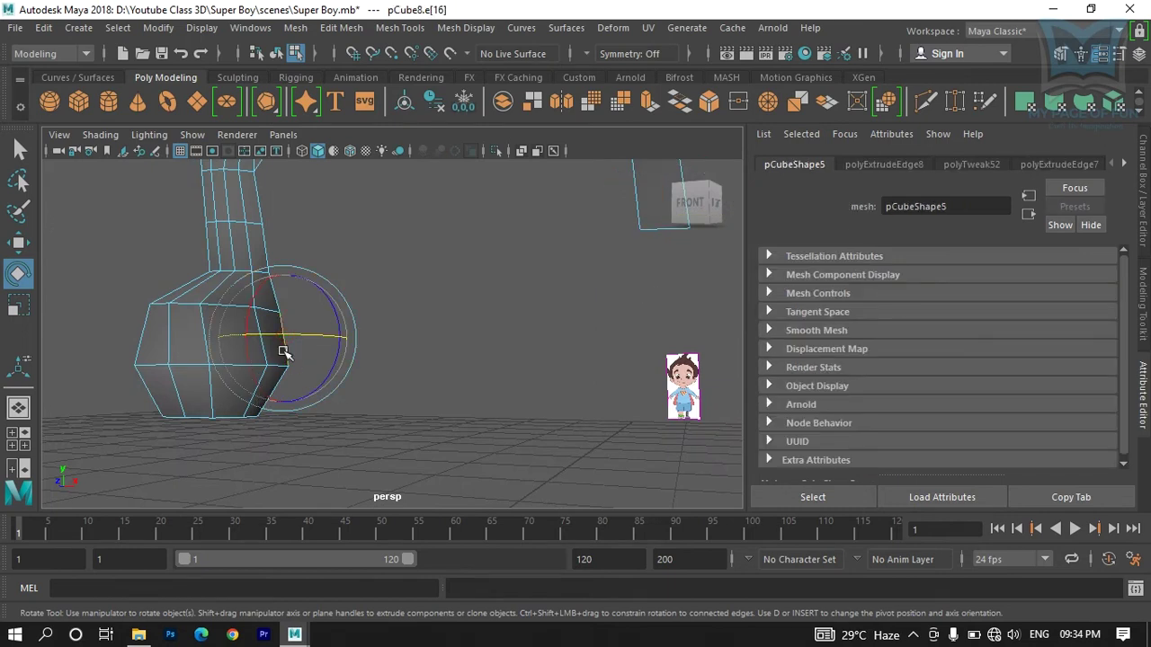
pyautogui.press('space')
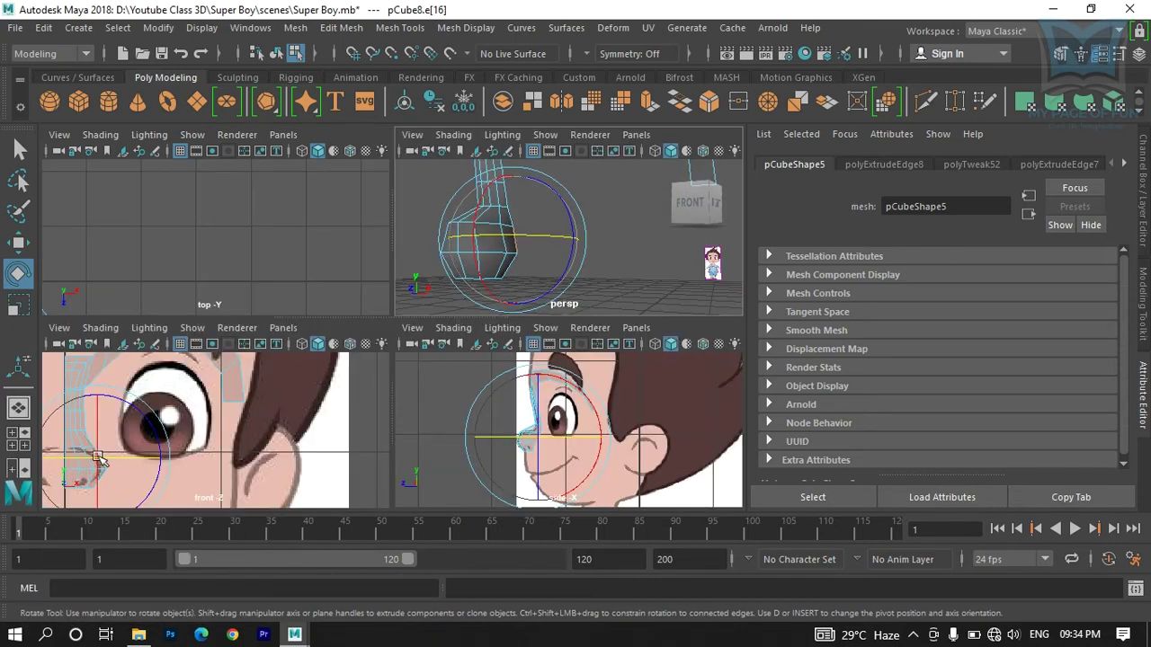
pyautogui.press('space')
pyautogui.scroll(3, 319, 370)
pyautogui.keyDown('alt'); pyautogui.moveTo(212, 419); pyautogui.dragTo(552, 336, button='middle'); pyautogui.keyUp('alt')
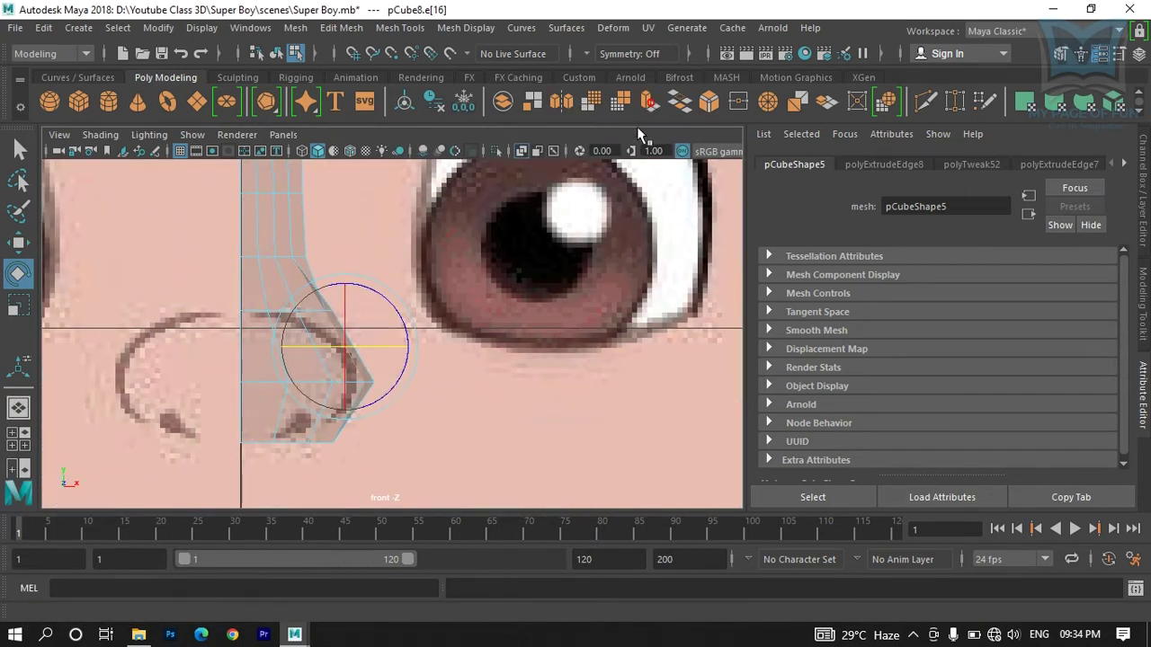
pyautogui.click(649, 103)
pyautogui.click(430, 263)
pyautogui.moveTo(348, 350); pyautogui.dragTo(452, 412)
pyautogui.scroll(-5, 470, 405)
pyautogui.scroll(4, 386, 378)
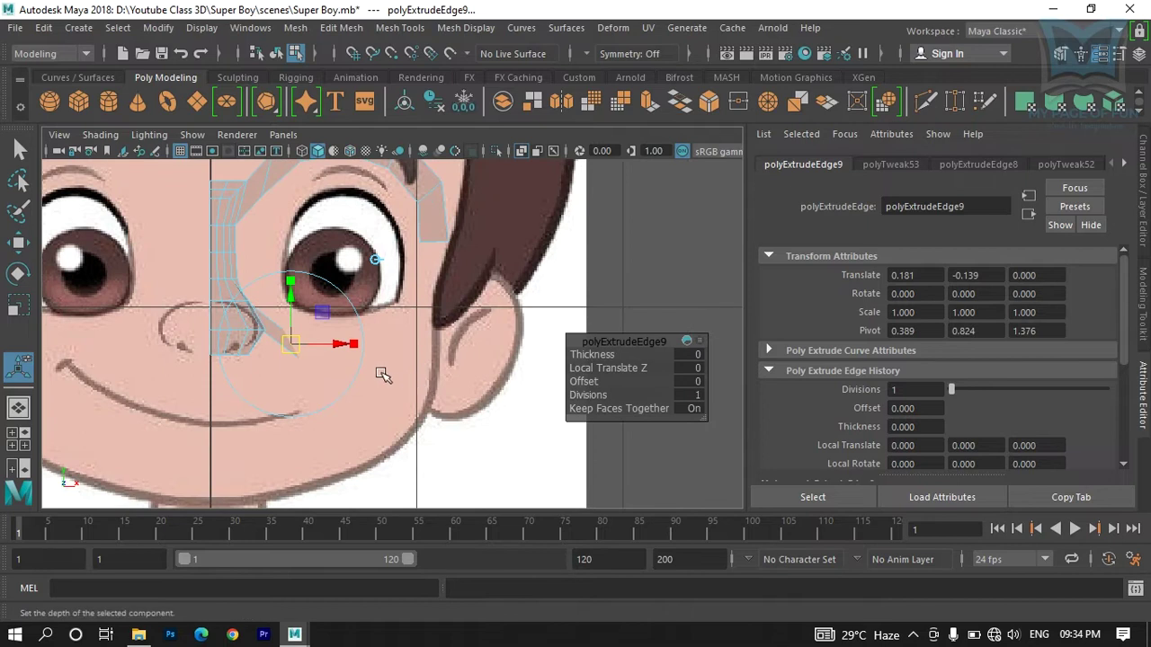
pyautogui.keyDown('alt'); pyautogui.moveTo(382, 374); pyautogui.dragTo(403, 377, button='middle'); pyautogui.keyUp('alt')
pyautogui.scroll(4, 362, 339)
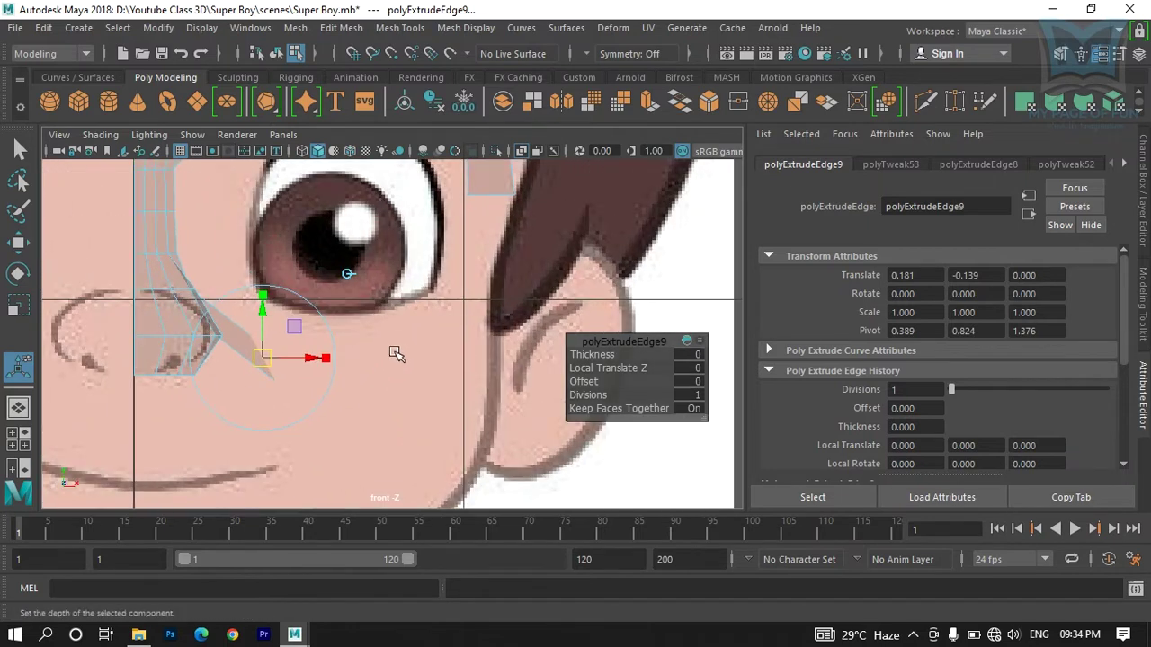
pyautogui.press('e')
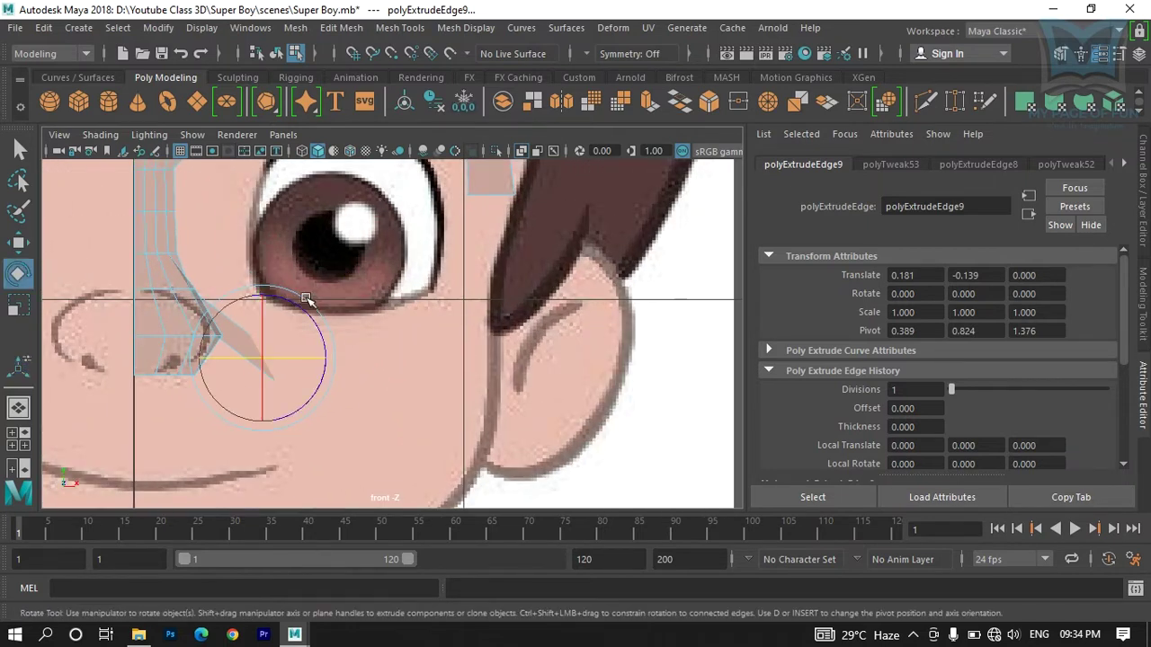
pyautogui.click(328, 309)
pyautogui.hotkey('ctrl', 'z')
pyautogui.moveTo(299, 308); pyautogui.dragTo(300, 309)
pyautogui.click(326, 311)
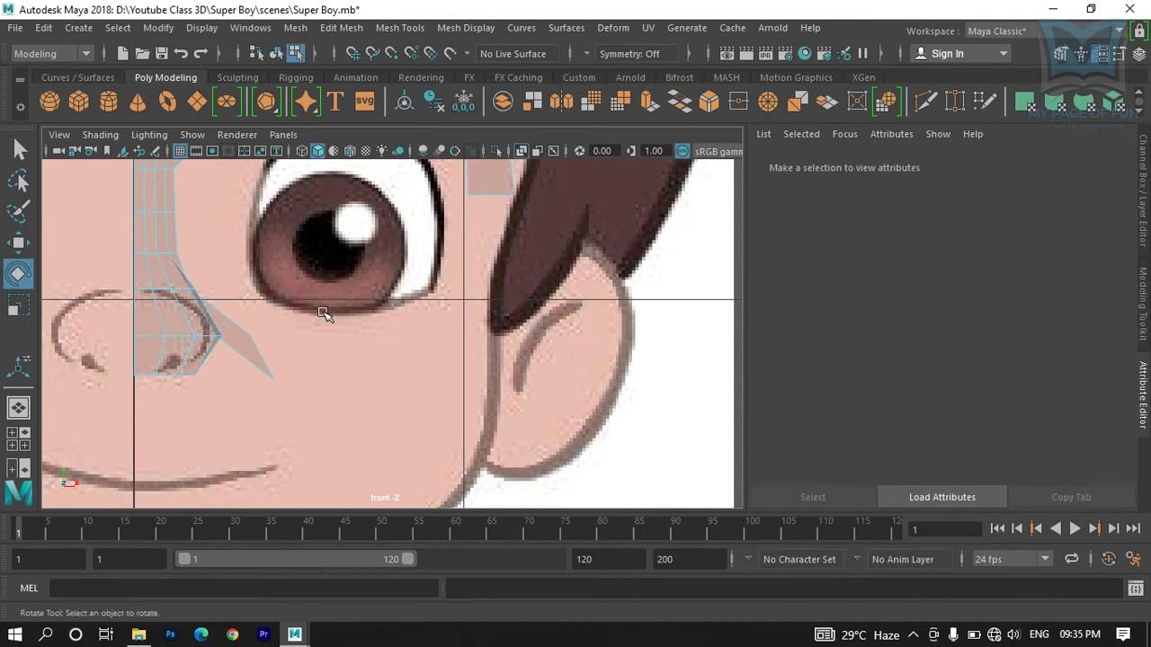
# Step: In the front view, shift the cheek strip's upper end vertex outward and move the lower one to about X 0.416, Y 0.772
pyautogui.press('space')
pyautogui.press('space')
pyautogui.keyDown('alt'); pyautogui.moveTo(527, 300); pyautogui.dragTo(458, 346); pyautogui.keyUp('alt')
pyautogui.press('space')
pyautogui.press('space')
pyautogui.scroll(3, 350, 377)
pyautogui.keyDown('alt'); pyautogui.moveTo(290, 368); pyautogui.dragTo(392, 346, button='middle'); pyautogui.keyUp('alt')
pyautogui.moveTo(263, 323); pyautogui.dragTo(184, 153, button='right')
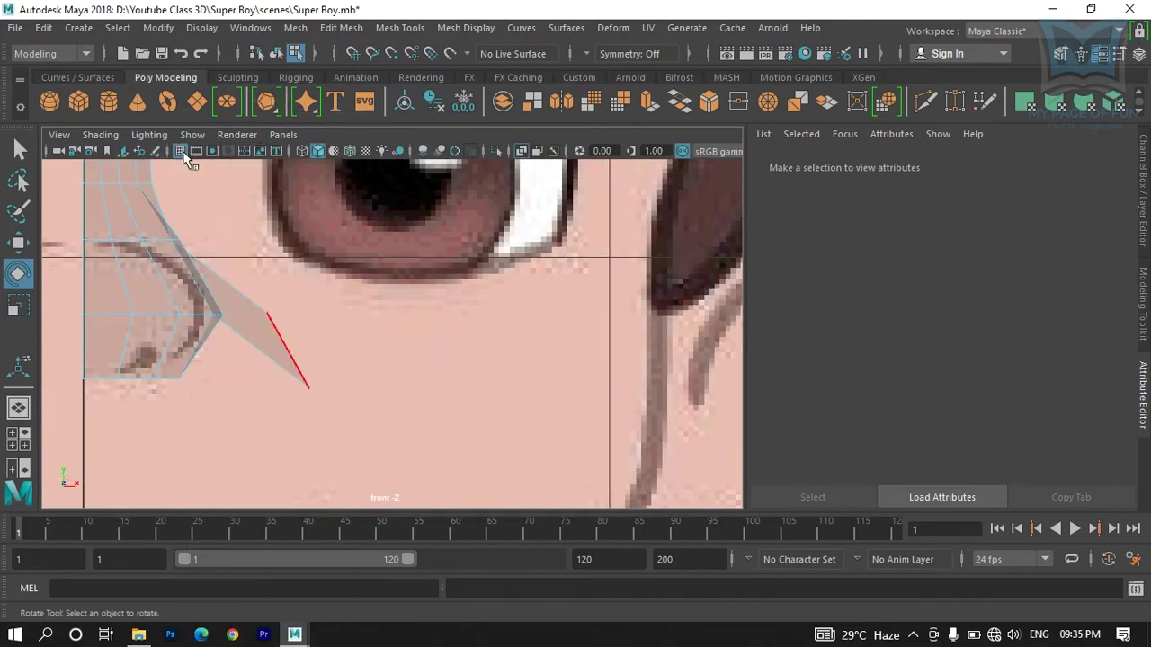
pyautogui.click(256, 307)
pyautogui.press('w')
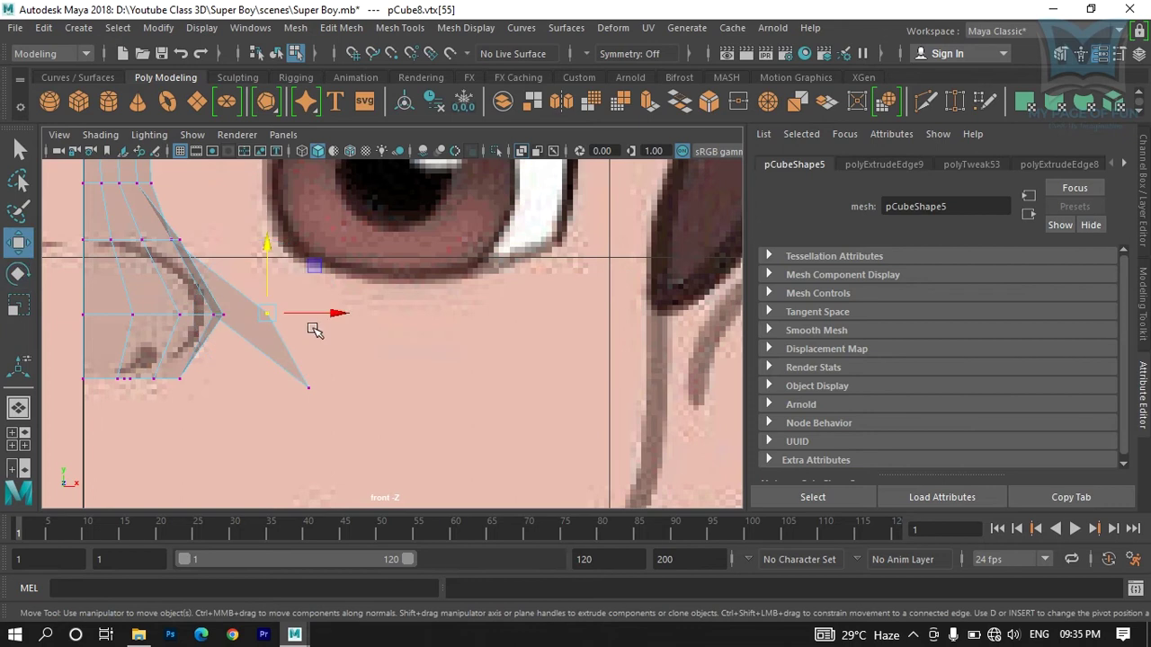
pyautogui.moveTo(330, 312); pyautogui.dragTo(351, 320)
pyautogui.moveTo(284, 376)
pyautogui.mouseDown()
pyautogui.moveTo(322, 394)
pyautogui.moveTo(306, 380)
pyautogui.mouseUp()
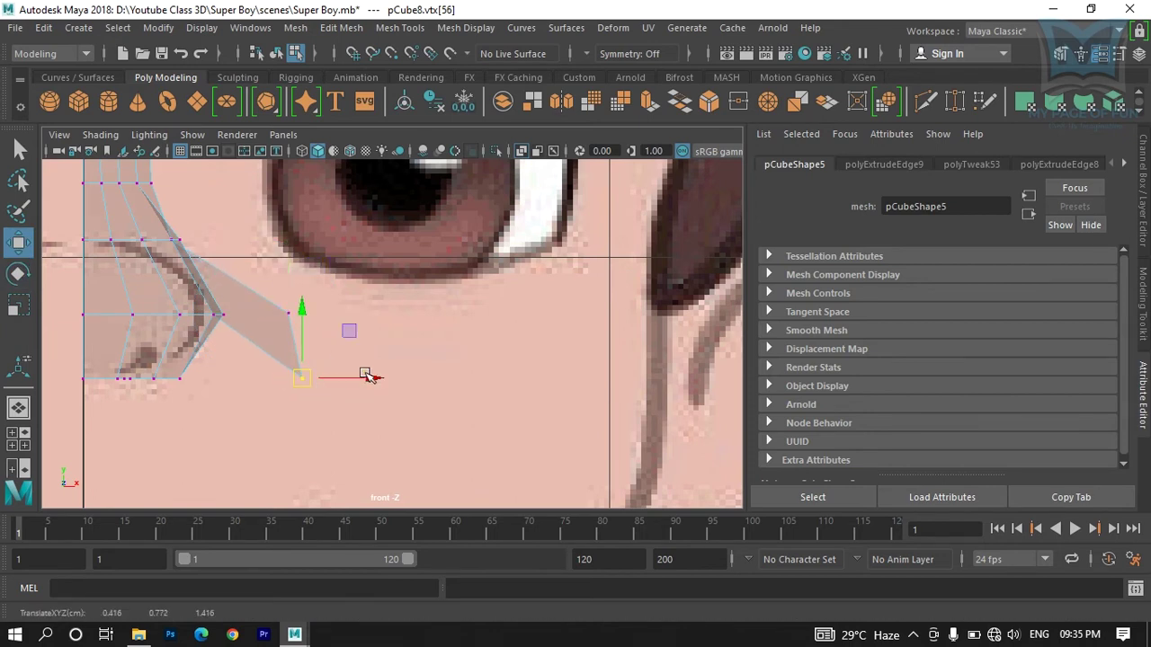
# Step: Examine the depth of the cheek strip's end vertices in the perspective and side views
pyautogui.press('space')
pyautogui.press('space')
pyautogui.keyDown('alt'); pyautogui.moveTo(500, 299); pyautogui.dragTo(322, 375); pyautogui.keyUp('alt')
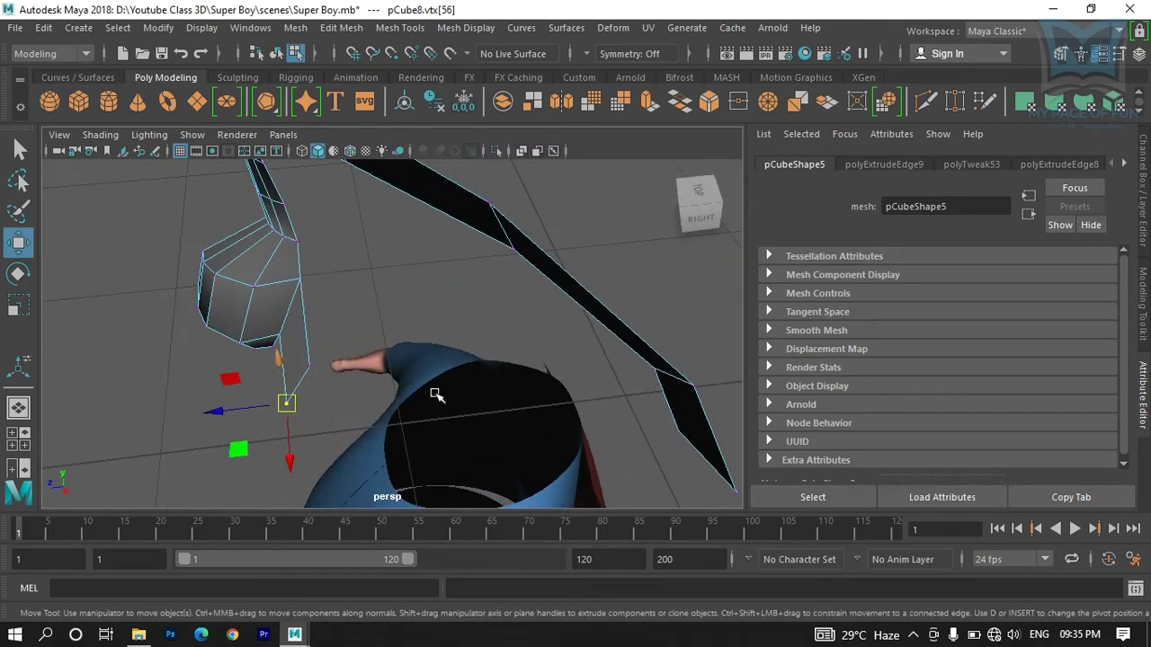
pyautogui.keyDown('alt'); pyautogui.moveTo(396, 411); pyautogui.dragTo(260, 380); pyautogui.keyUp('alt')
pyautogui.keyDown('alt'); pyautogui.moveTo(316, 426); pyautogui.dragTo(480, 390); pyautogui.keyUp('alt')
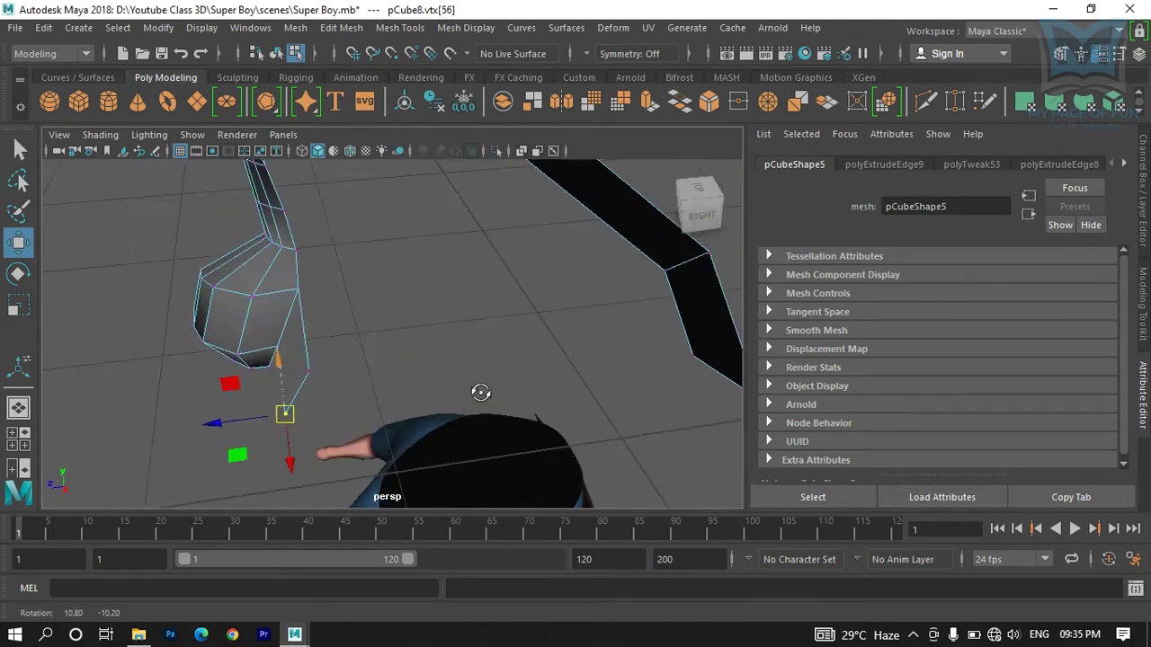
pyautogui.press('space')
pyautogui.press('space')
pyautogui.scroll(4, 490, 418)
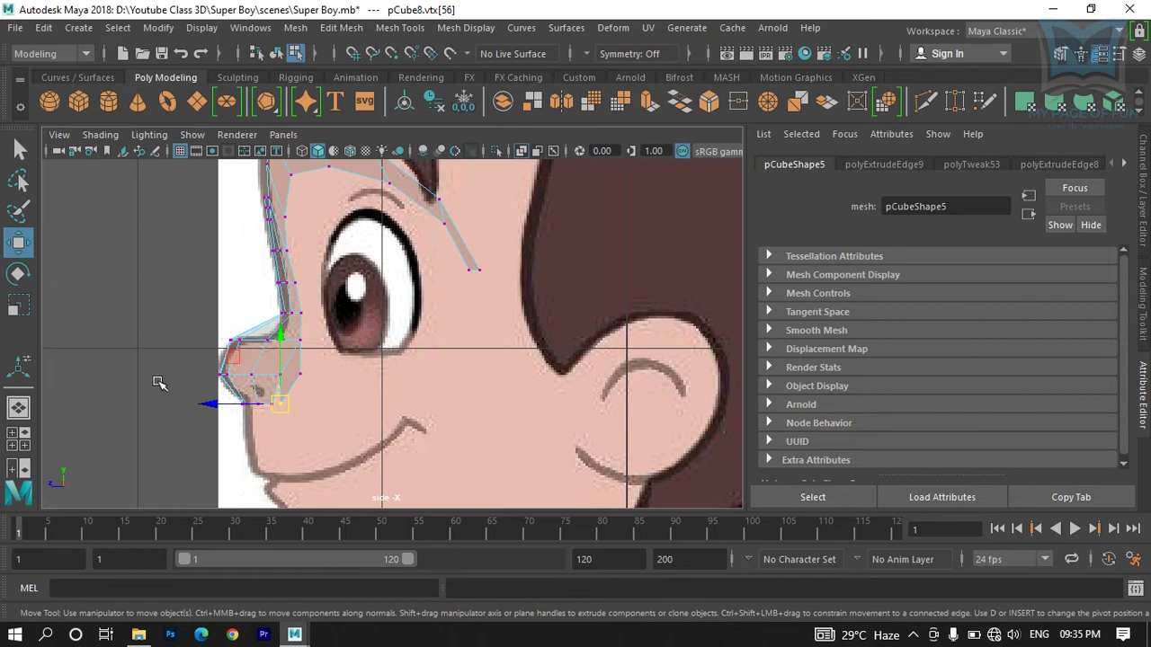
# Step: Compare the strip's path beneath the eye with the face in the front and side references
pyautogui.press('space')
pyautogui.press('space')
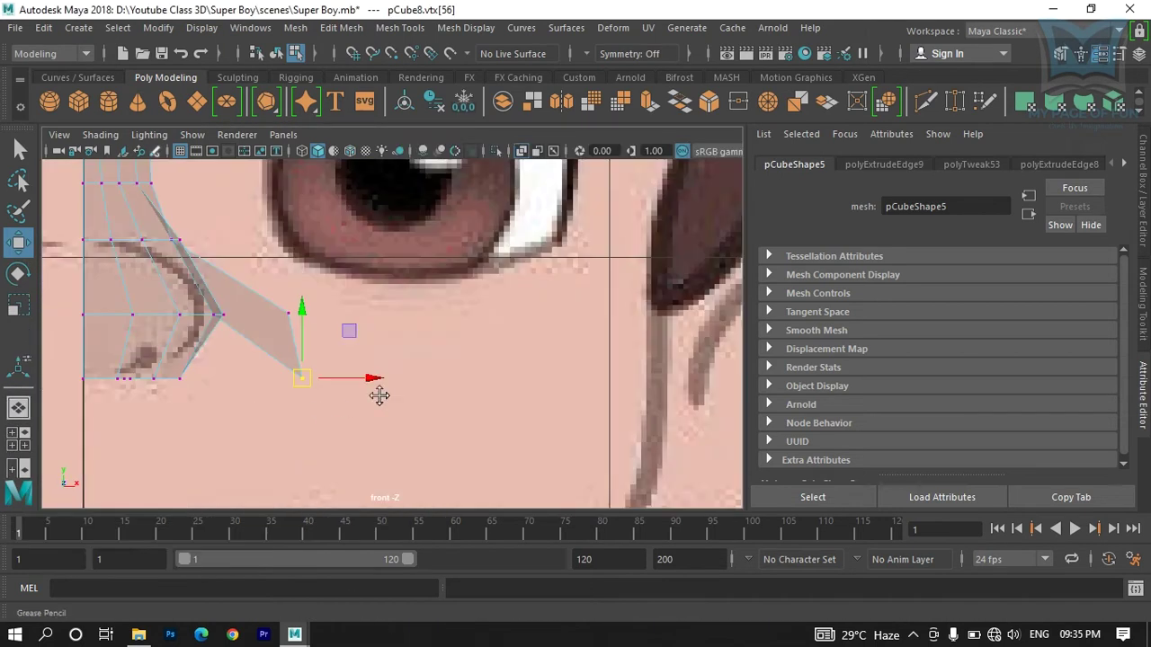
pyautogui.keyDown('alt'); pyautogui.moveTo(379, 396); pyautogui.dragTo(319, 309, button='middle'); pyautogui.keyUp('alt')
pyautogui.scroll(-10, 352, 316)
pyautogui.scroll(3, 365, 328)
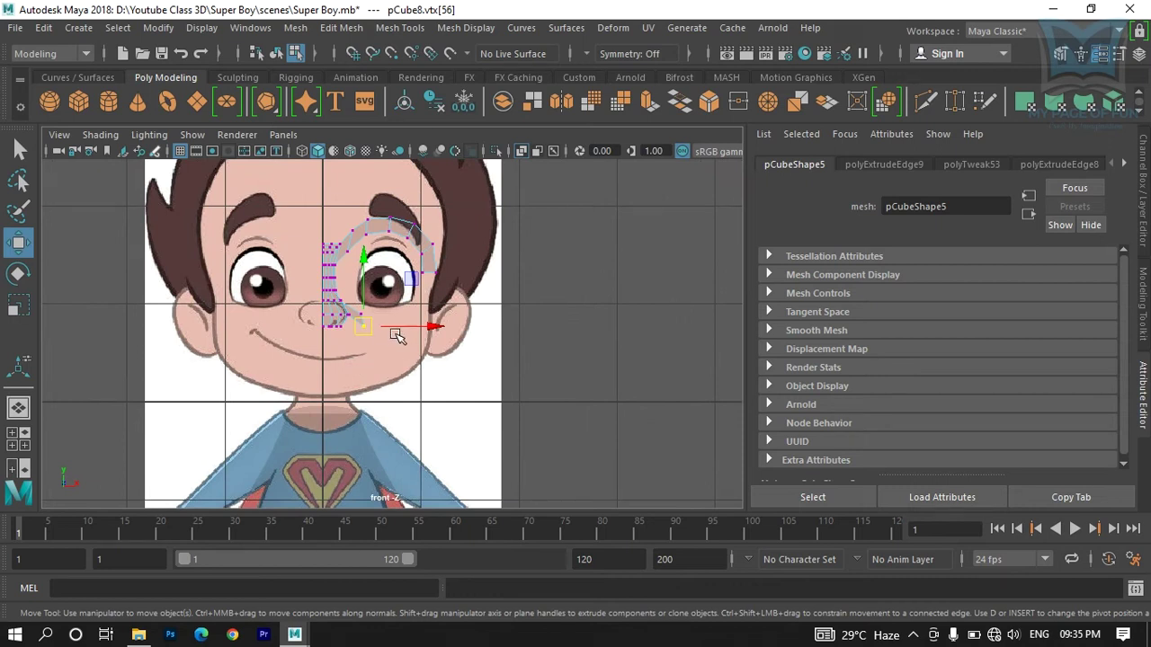
pyautogui.scroll(2, 395, 360)
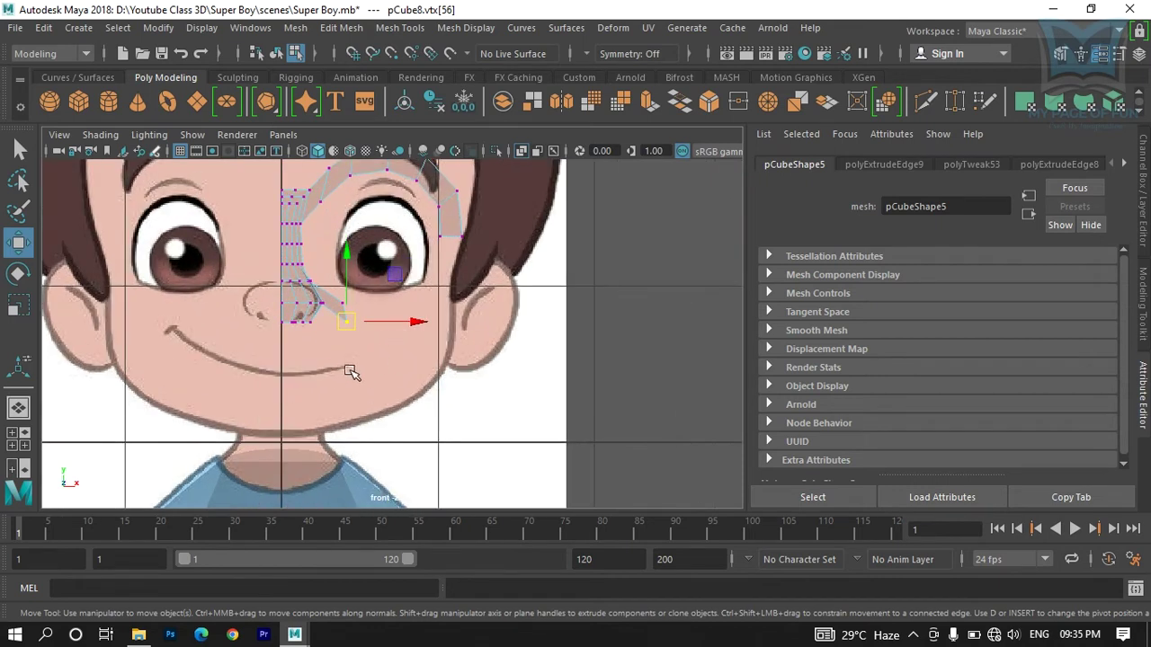
pyautogui.scroll(1, 370, 384)
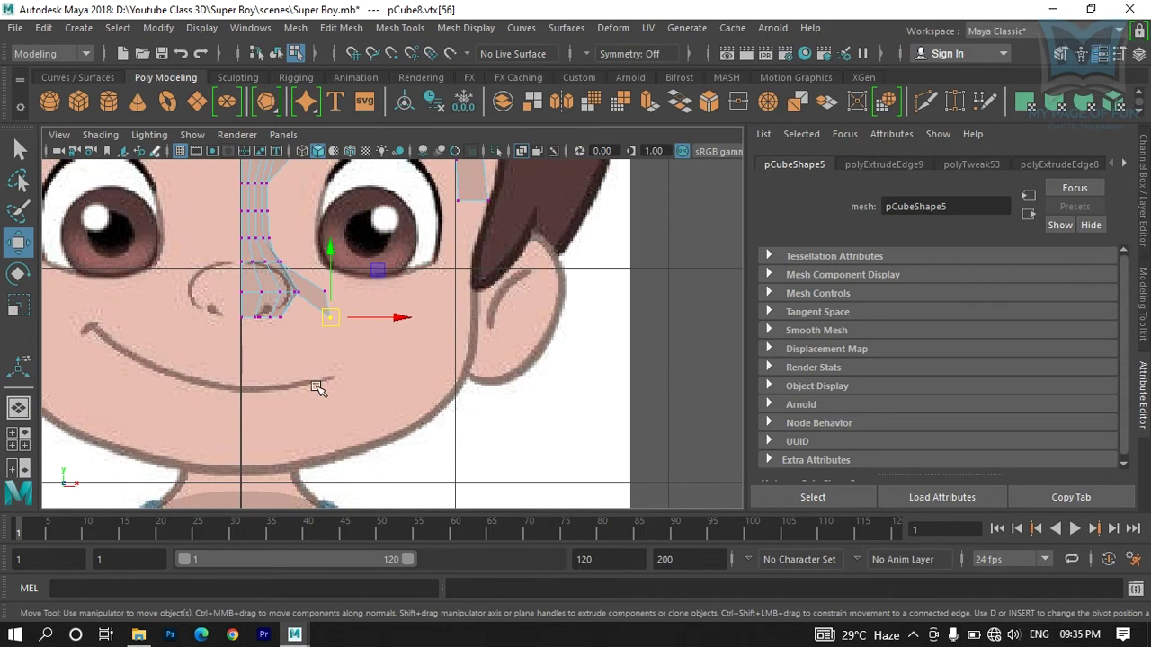
pyautogui.press('space')
pyautogui.press('space')
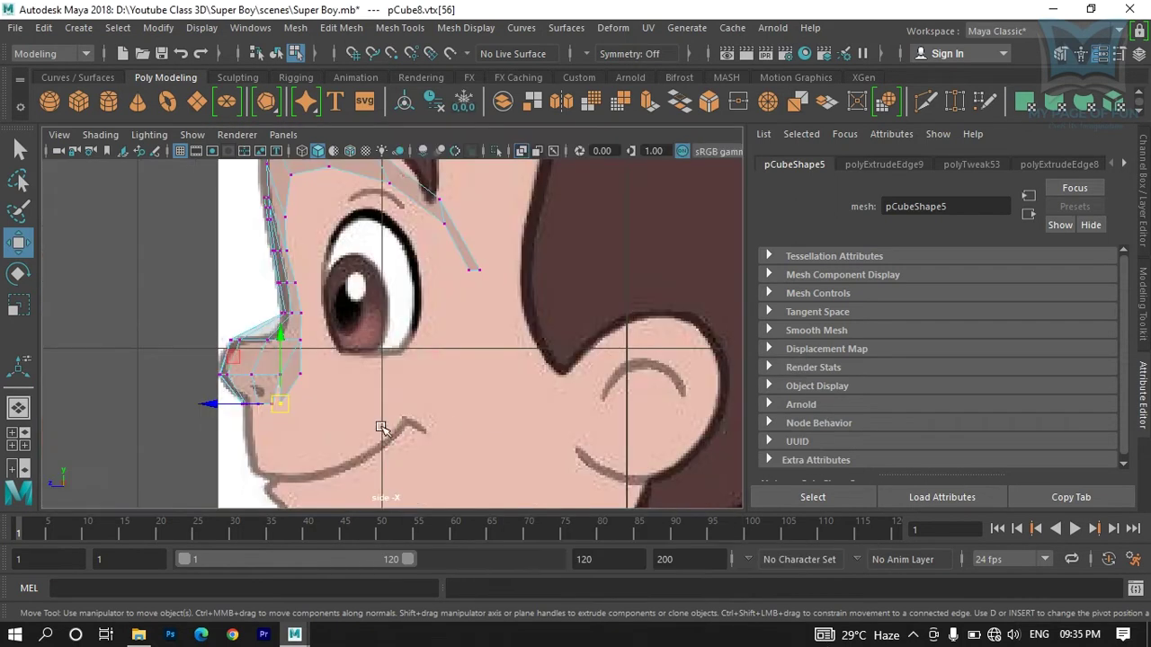
pyautogui.press('space')
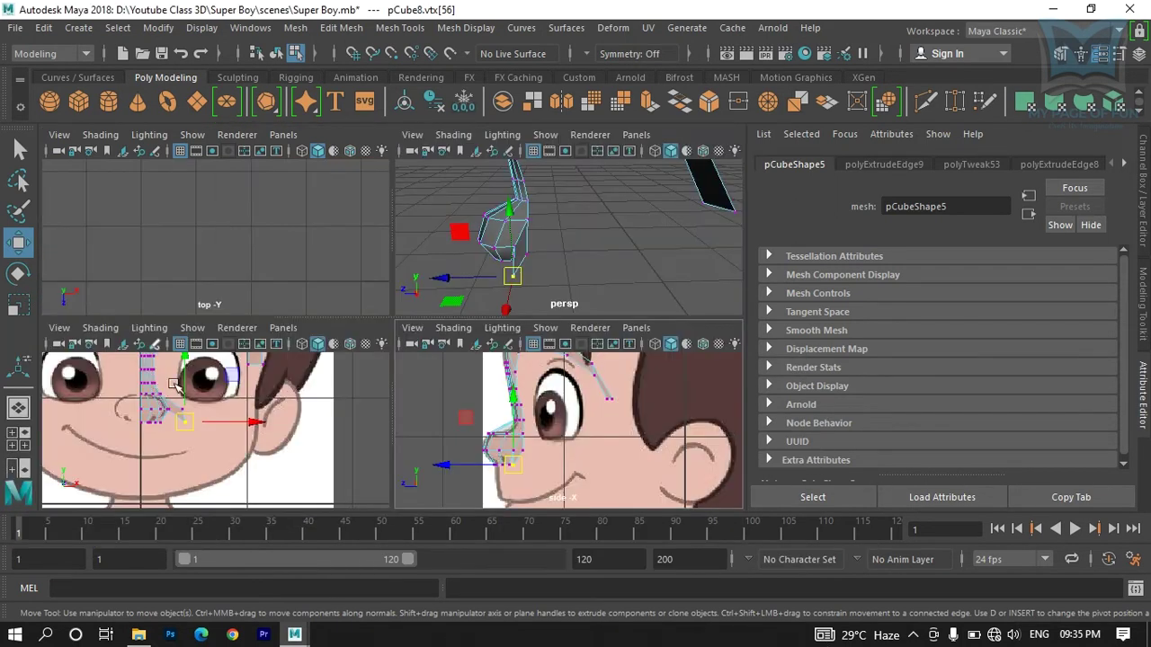
pyautogui.press('space')
# Step: Extrude the cheek strip's end edge outward below the eye with translate 0.205, -0.059
pyautogui.scroll(4, 309, 341)
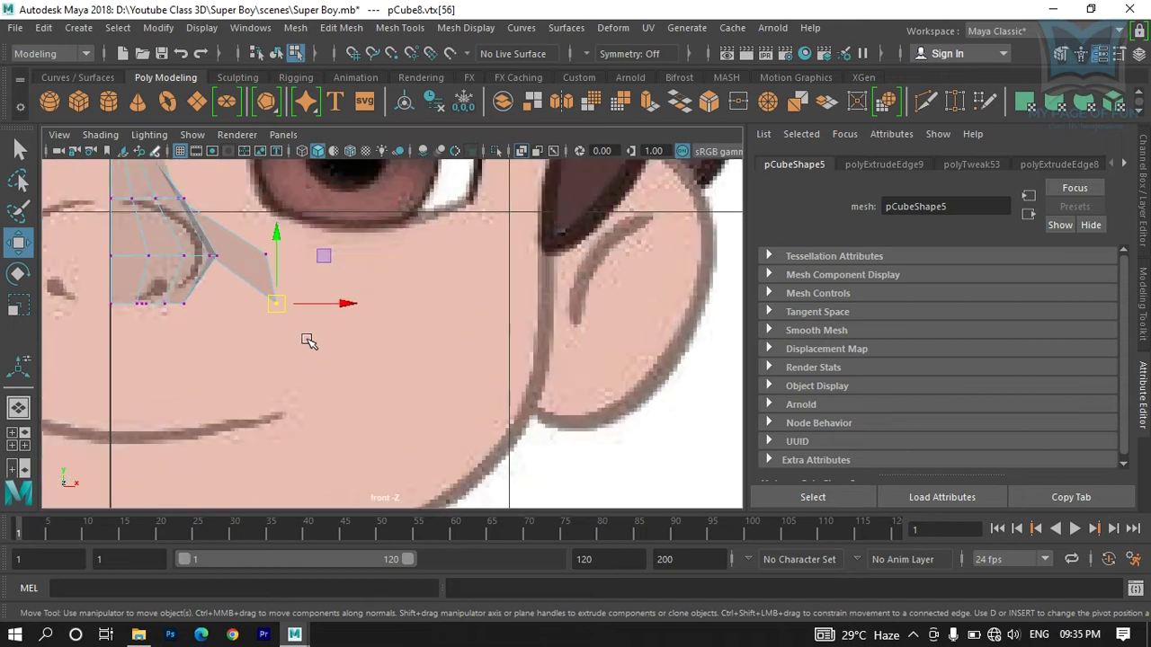
pyautogui.moveTo(246, 267); pyautogui.dragTo(245, 109, button='right')
pyautogui.click(268, 280)
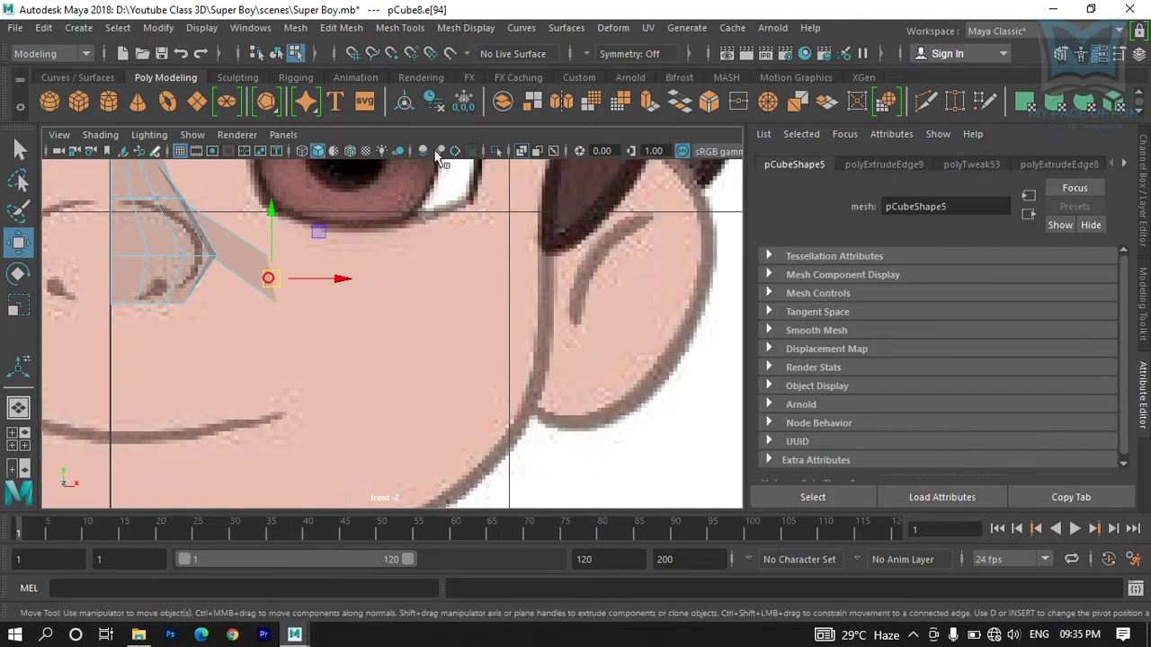
pyautogui.click(649, 101)
pyautogui.keyDown('alt'); pyautogui.moveTo(439, 333); pyautogui.dragTo(511, 371, button='middle'); pyautogui.keyUp('alt')
pyautogui.click(426, 233)
pyautogui.moveTo(350, 317); pyautogui.dragTo(429, 343)
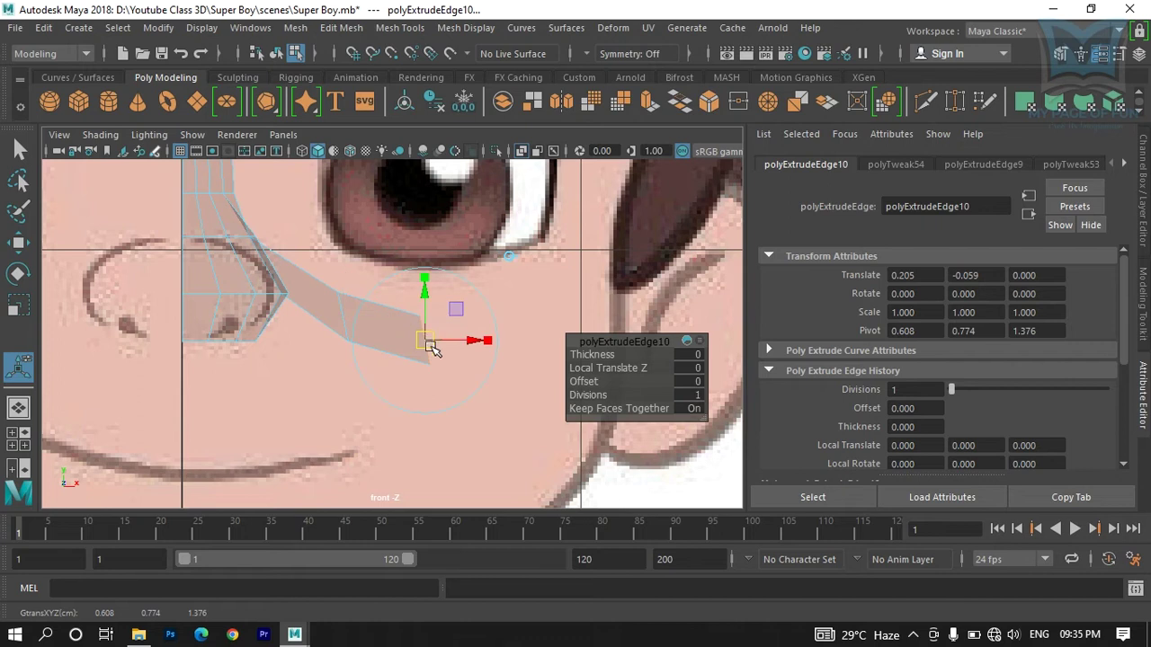
# Step: In the side view, move the extruded end edge back by -0.083 to a depth of about 1.293
pyautogui.press('space')
pyautogui.press('space')
pyautogui.keyDown('alt'); pyautogui.moveTo(548, 296); pyautogui.dragTo(413, 258); pyautogui.keyUp('alt')
pyautogui.scroll(-2, 439, 342)
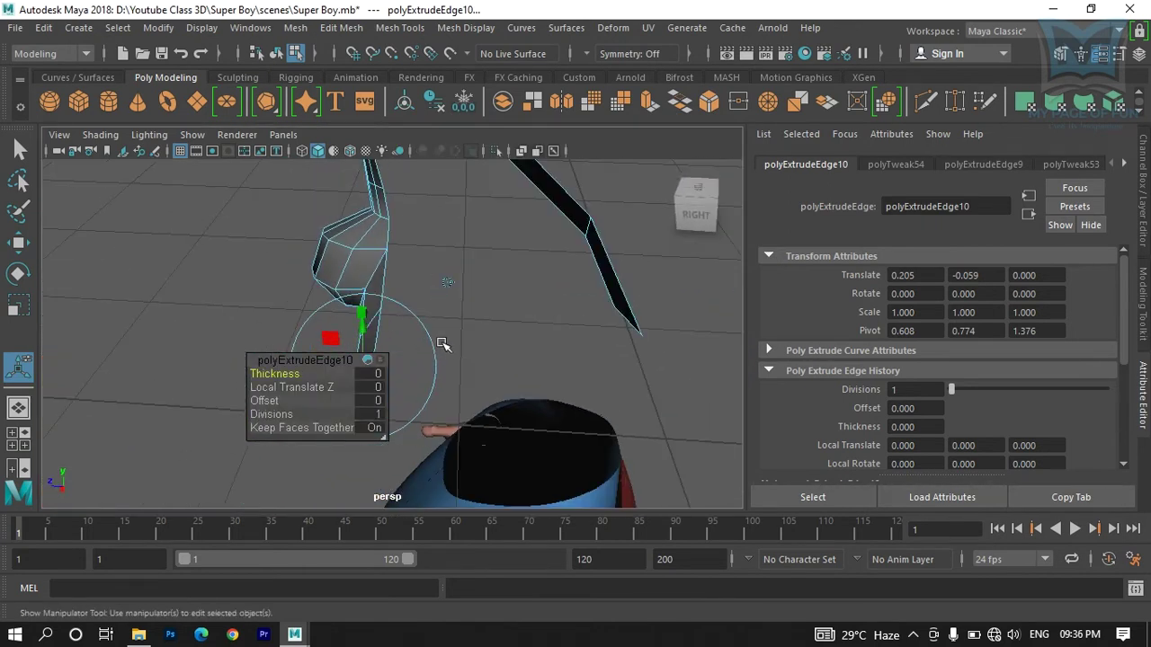
pyautogui.keyDown('alt'); pyautogui.moveTo(468, 349); pyautogui.dragTo(566, 279, button='middle'); pyautogui.keyUp('alt')
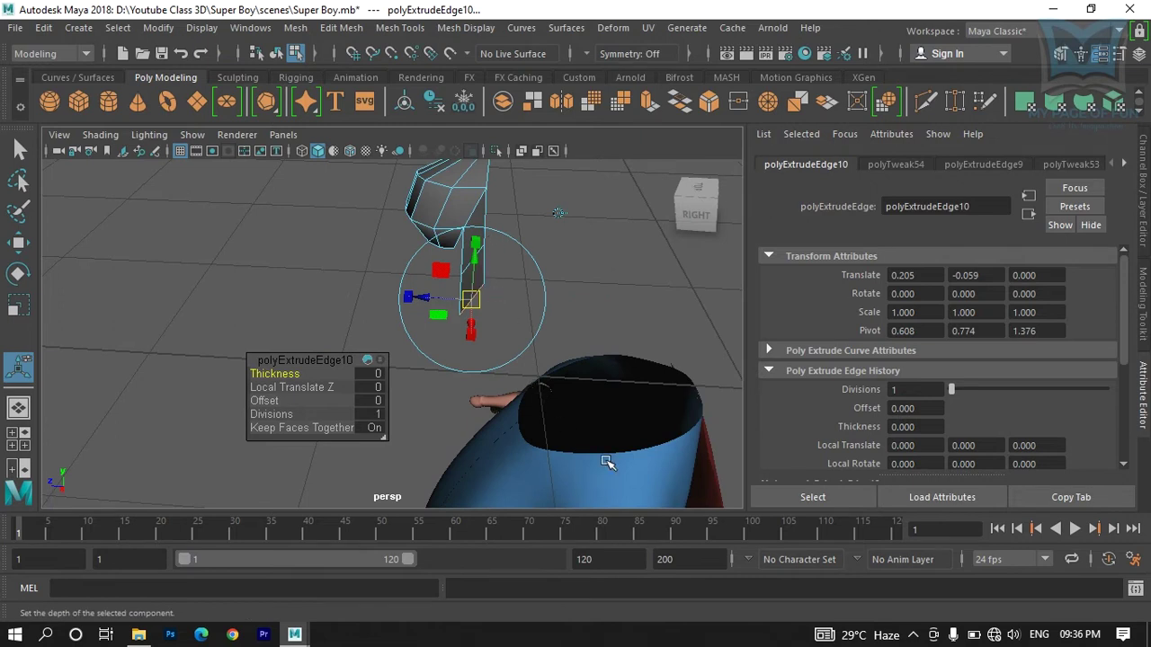
pyautogui.press('space')
pyautogui.press('space')
pyautogui.keyDown('alt'); pyautogui.moveTo(402, 413); pyautogui.dragTo(508, 283, button='middle'); pyautogui.keyUp('alt')
pyautogui.moveTo(328, 308); pyautogui.dragTo(359, 311)
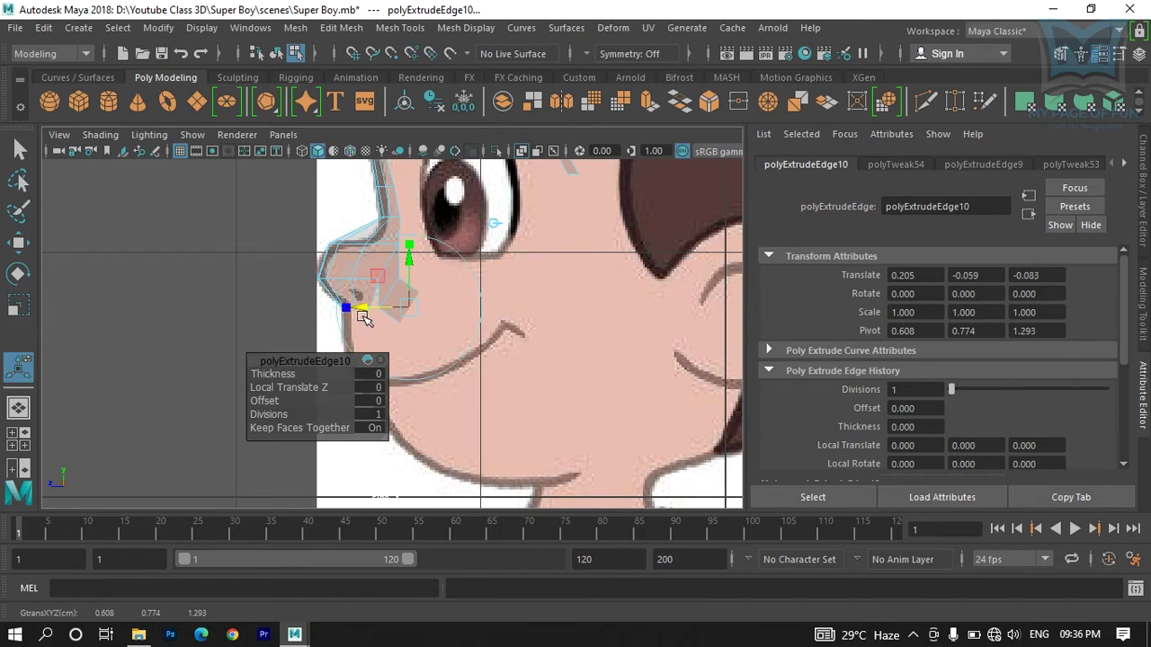
# Step: Extrude the end edge again across the cheek in the front view with translate 0.247, 0.025
pyautogui.press('space')
pyautogui.press('space')
pyautogui.keyDown('alt'); pyautogui.moveTo(512, 251); pyautogui.dragTo(566, 342); pyautogui.keyUp('alt')
pyautogui.click(649, 101)
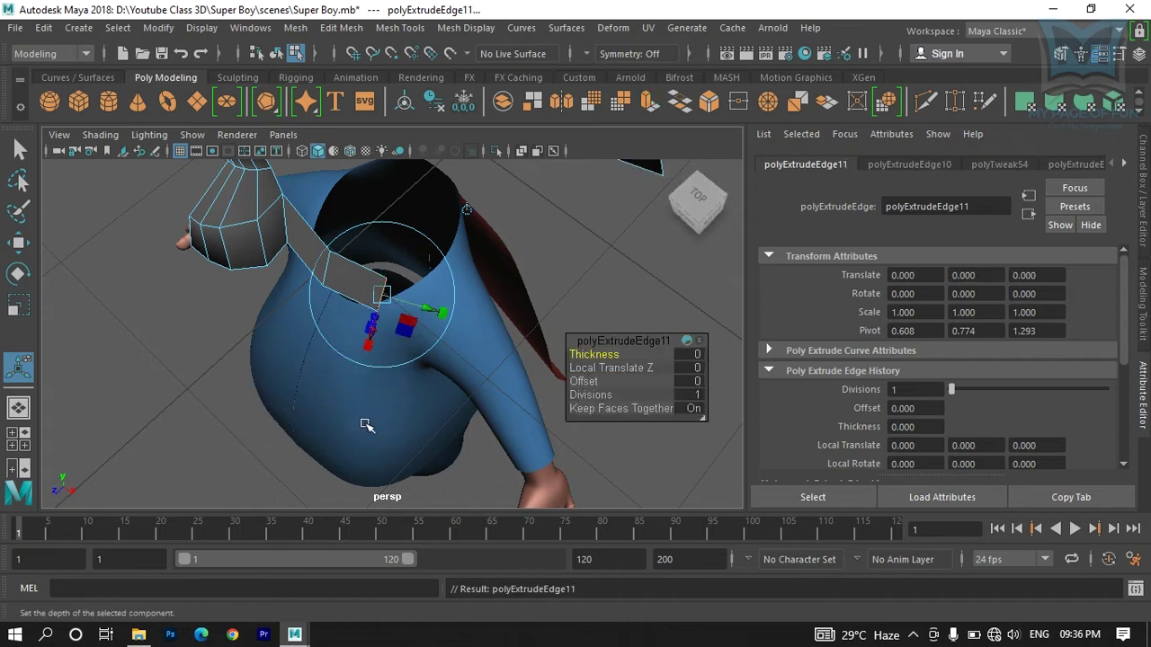
pyautogui.press('space')
pyautogui.press('space')
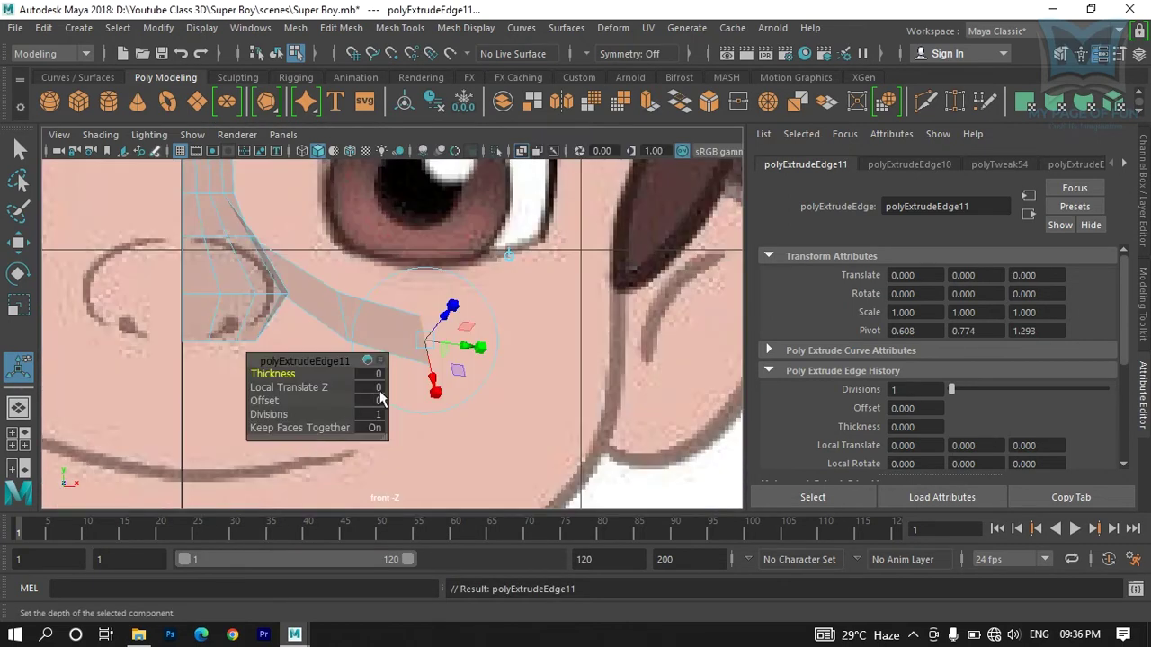
pyautogui.keyDown('alt'); pyautogui.moveTo(400, 389); pyautogui.dragTo(233, 337, button='middle'); pyautogui.keyUp('alt')
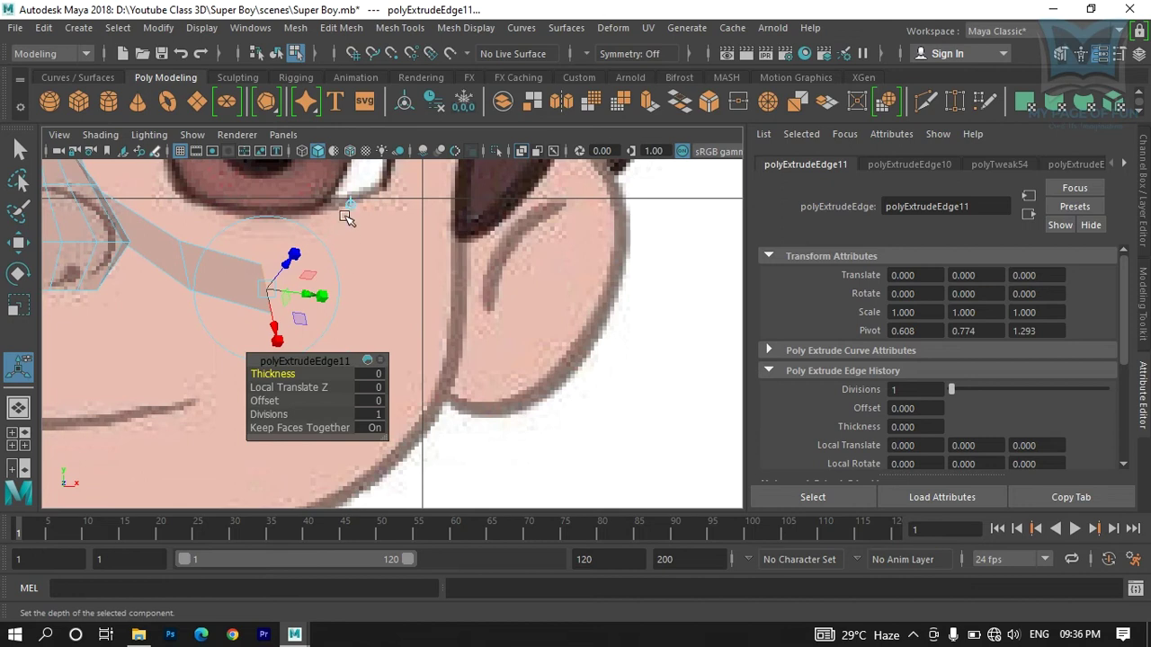
pyautogui.click(349, 204)
pyautogui.moveTo(278, 292); pyautogui.dragTo(369, 283)
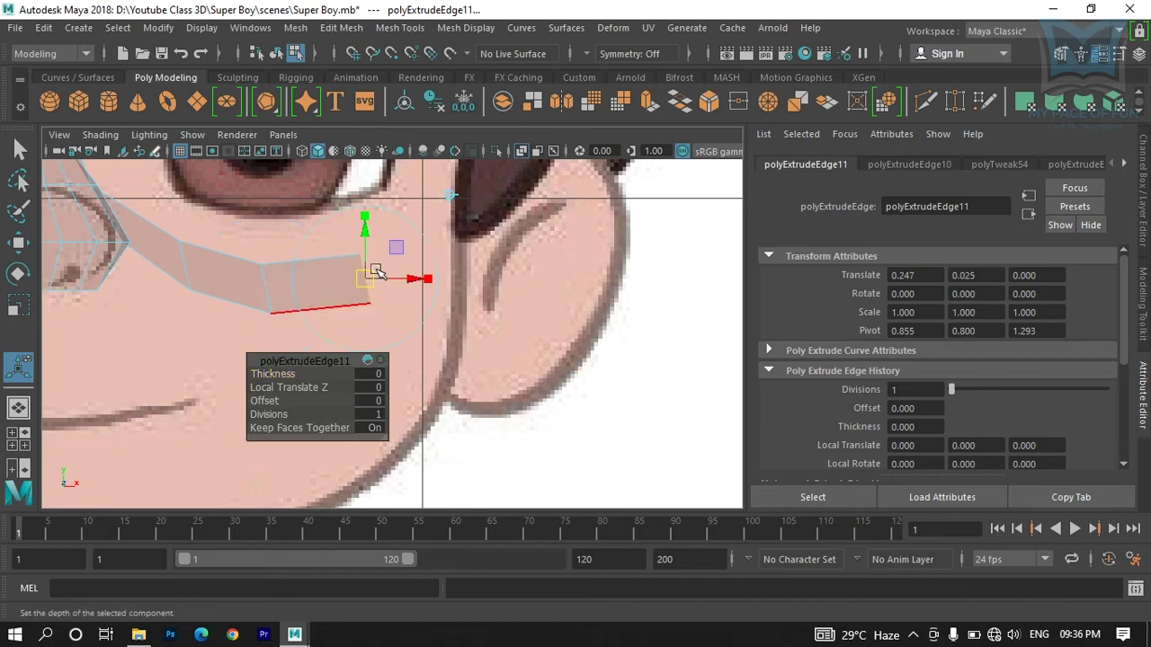
# Step: In the side view, move the newest cheek edge back by -0.220 to a depth of about 1.073
pyautogui.press('space')
pyautogui.press('space')
pyautogui.moveTo(330, 321); pyautogui.dragTo(386, 321)
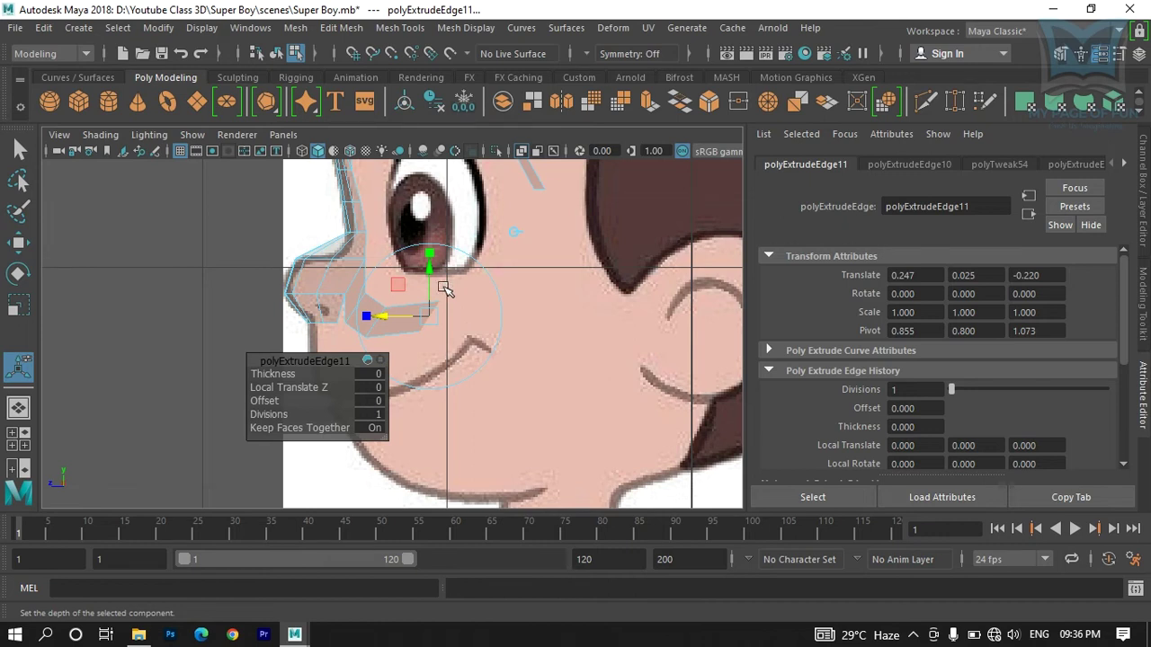
# Step: Examine the cheek strip's shape below the eye in the perspective and front views
pyautogui.press('space')
pyautogui.press('space')
pyautogui.keyDown('alt'); pyautogui.moveTo(522, 263); pyautogui.dragTo(486, 268); pyautogui.keyUp('alt')
pyautogui.press('space')
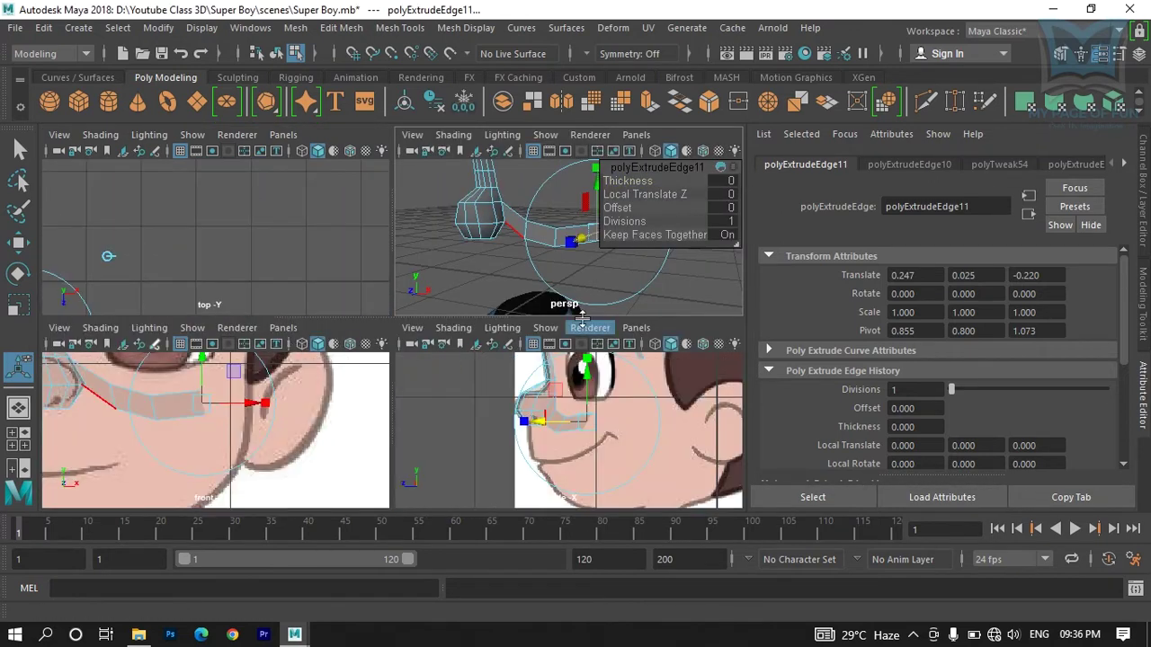
pyautogui.press('space')
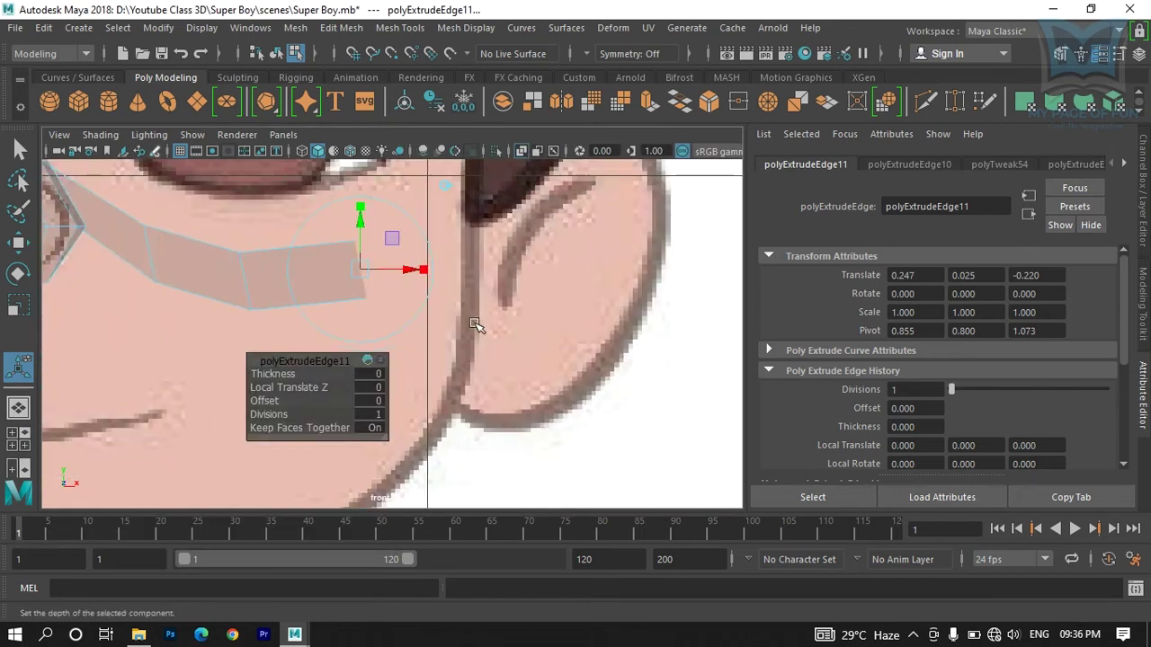
pyautogui.keyDown('alt'); pyautogui.moveTo(476, 325); pyautogui.dragTo(570, 293, button='middle'); pyautogui.keyUp('alt')
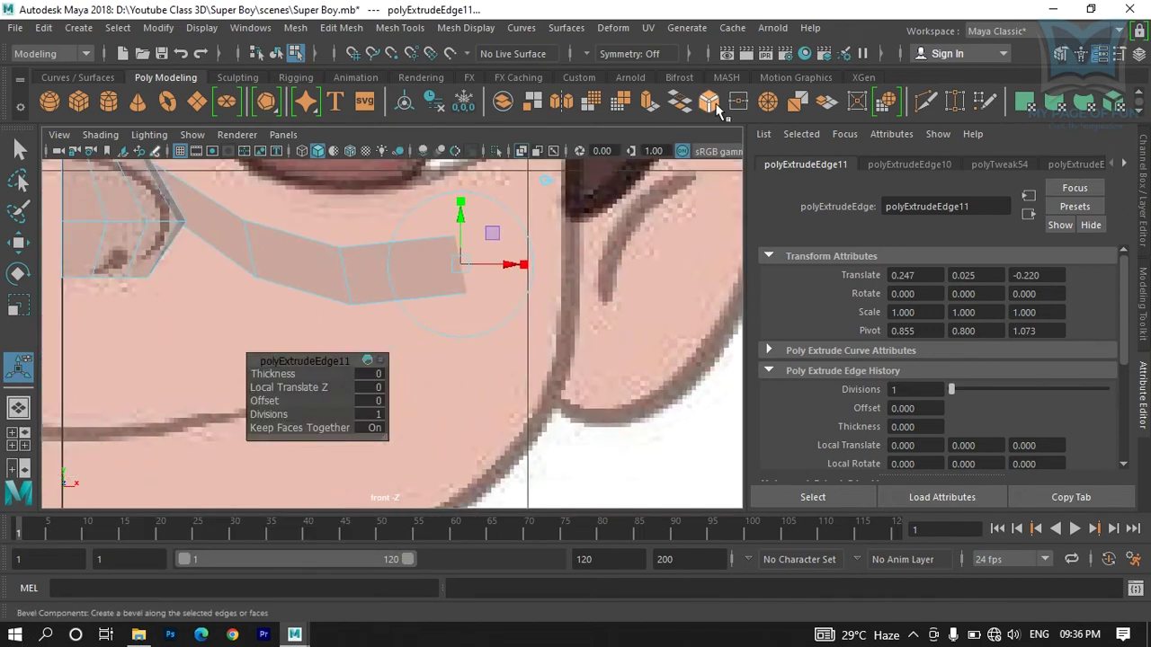
# Step: Extrude the cheek strip's end edge upward near the eye's outer corner in the front view with translate 0.159, 0.125, and rotate it along the curve
pyautogui.click(654, 106)
pyautogui.keyDown('alt'); pyautogui.moveTo(468, 356); pyautogui.dragTo(343, 423, button='middle'); pyautogui.keyUp('alt')
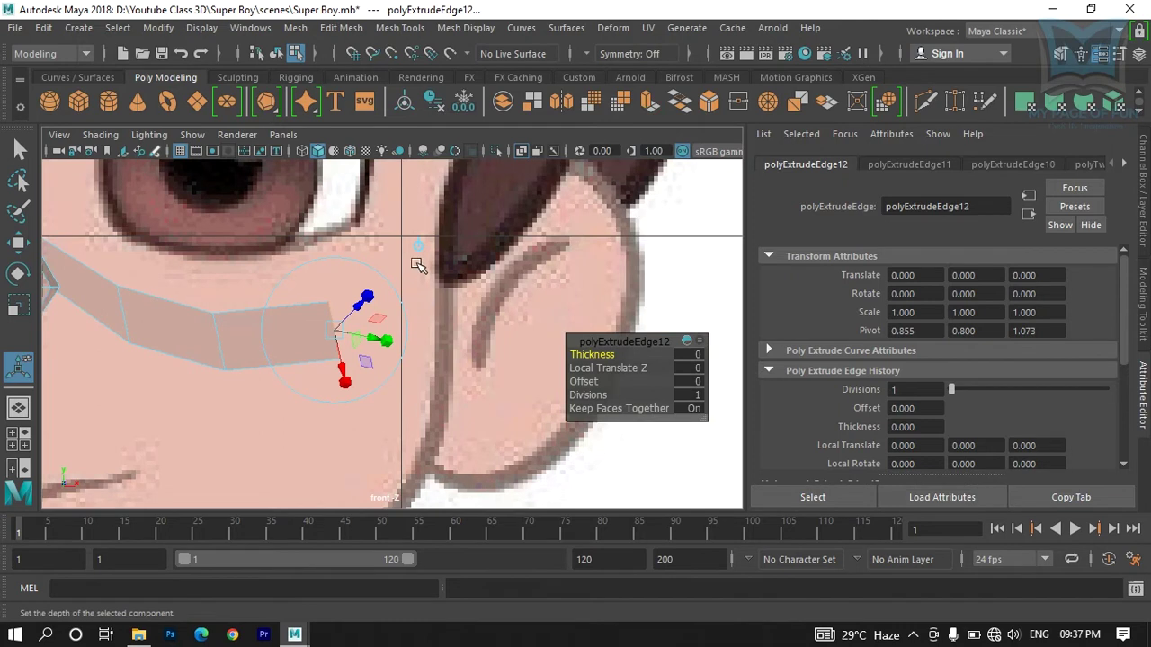
pyautogui.moveTo(348, 336); pyautogui.dragTo(404, 282)
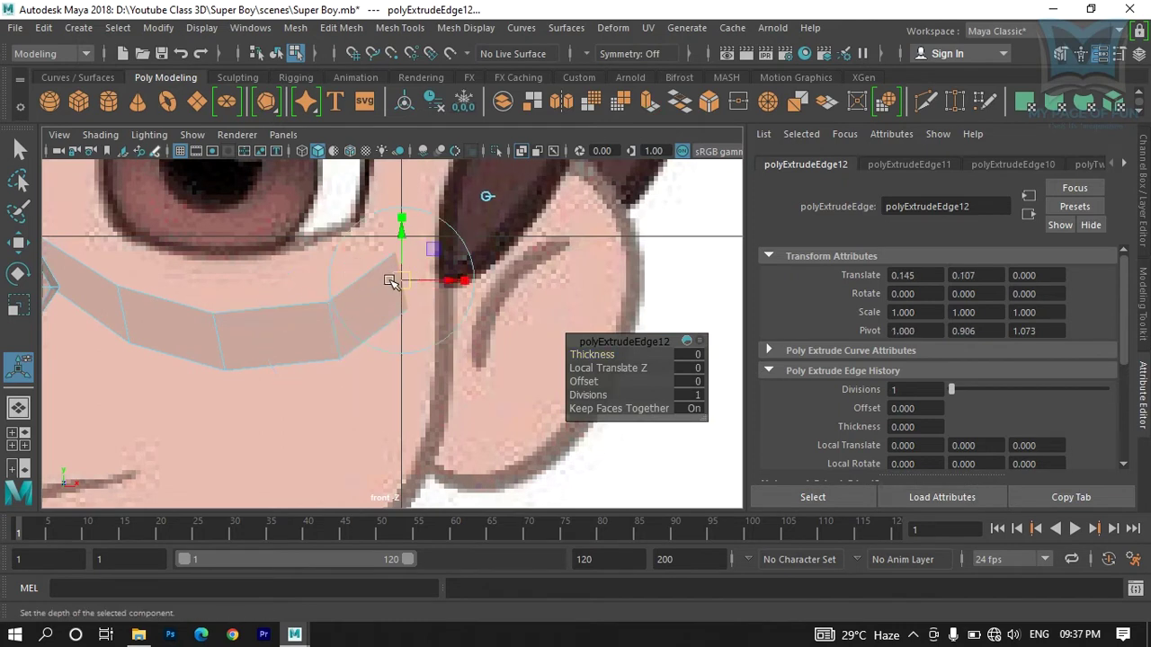
pyautogui.moveTo(399, 287); pyautogui.dragTo(406, 277)
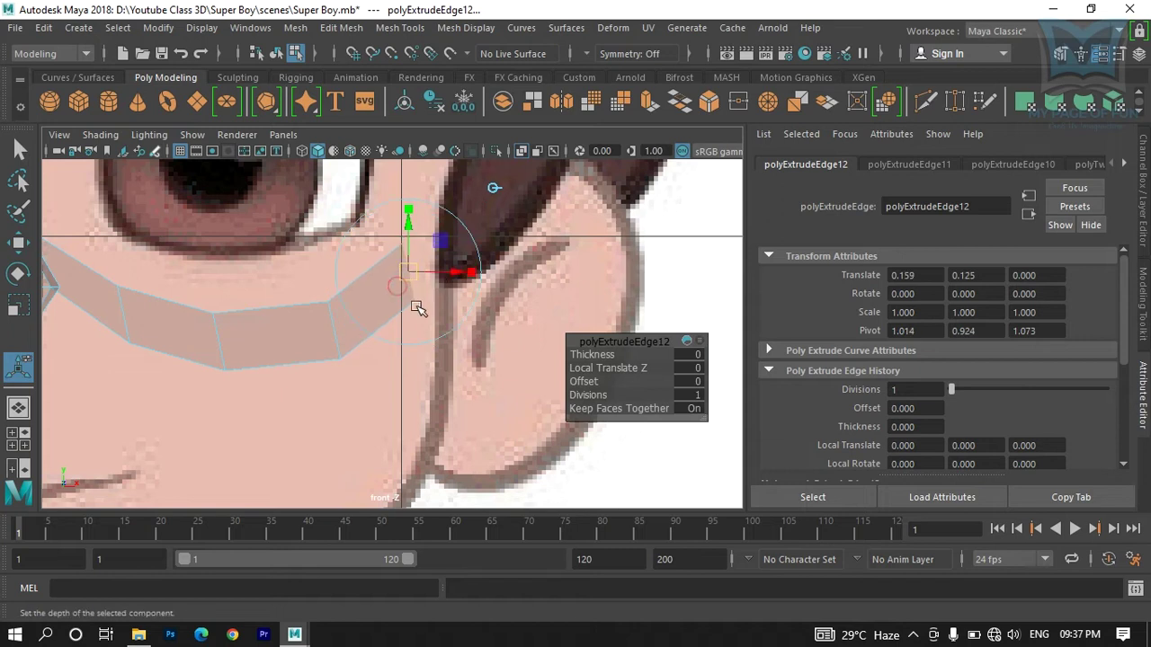
pyautogui.press('e')
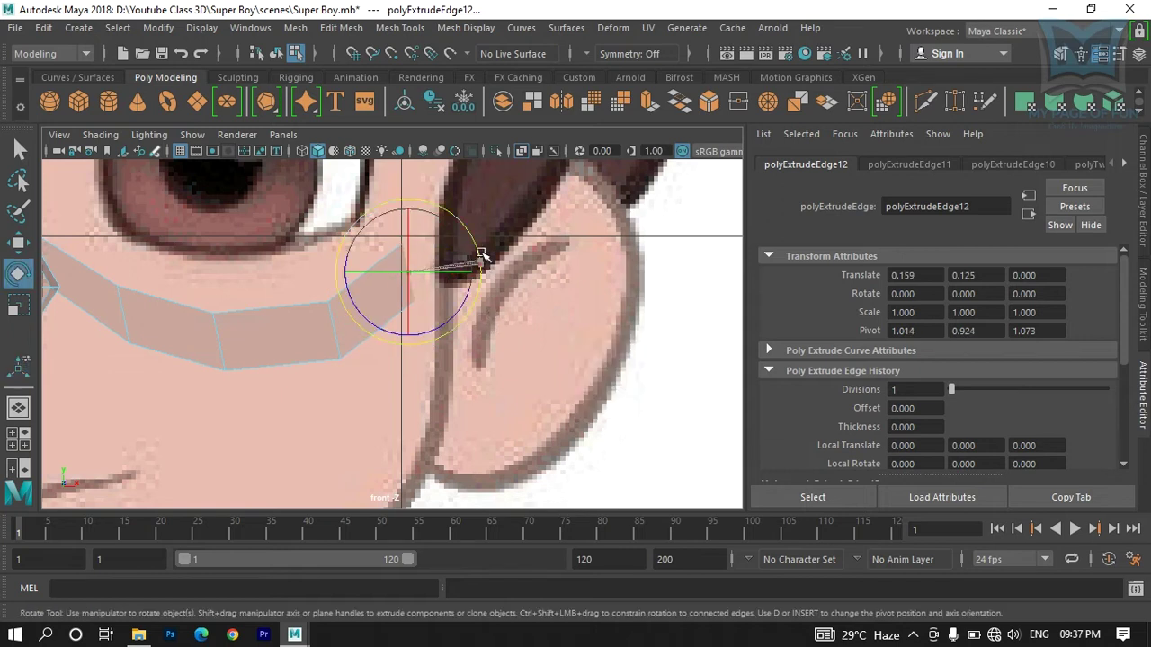
# Step: In the side view, move the newly extruded cheek edge back to a depth of about 0.808
pyautogui.press('space')
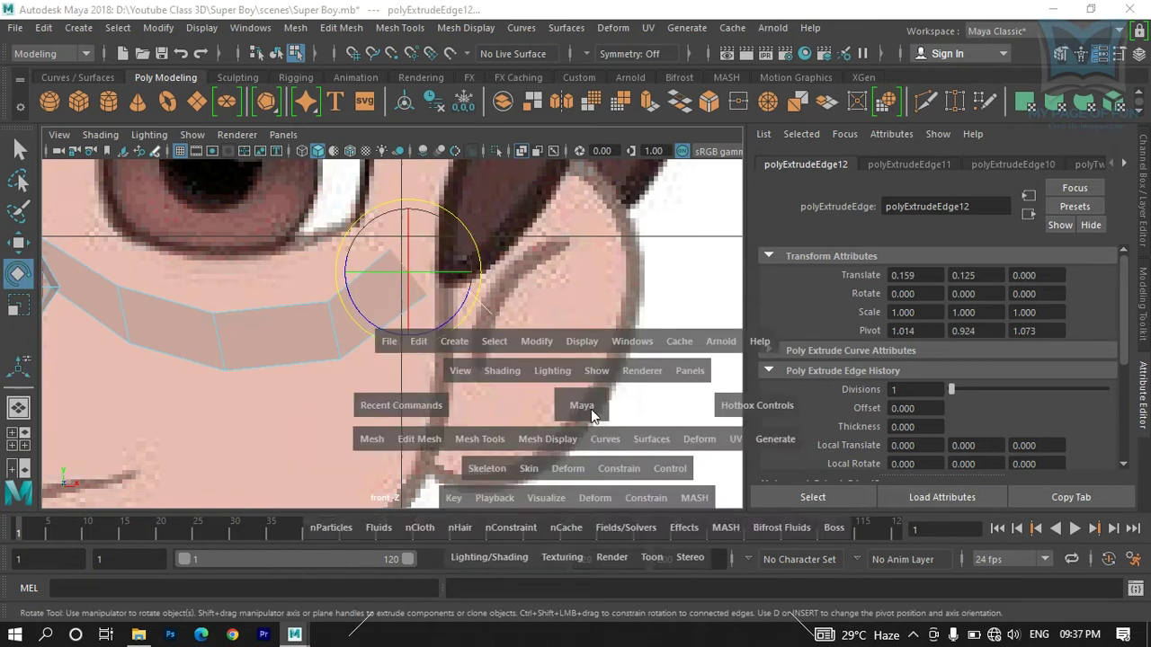
pyautogui.press('space')
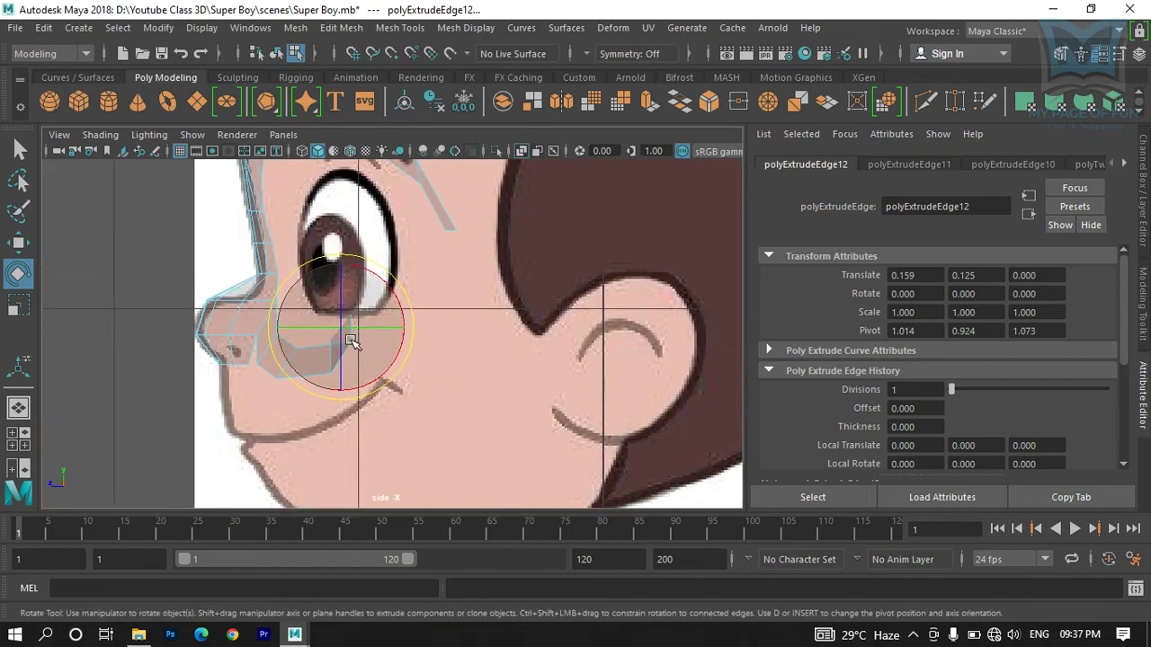
pyautogui.press('w')
pyautogui.moveTo(342, 333)
pyautogui.mouseDown()
pyautogui.moveTo(278, 328)
pyautogui.moveTo(337, 340)
pyautogui.mouseUp()
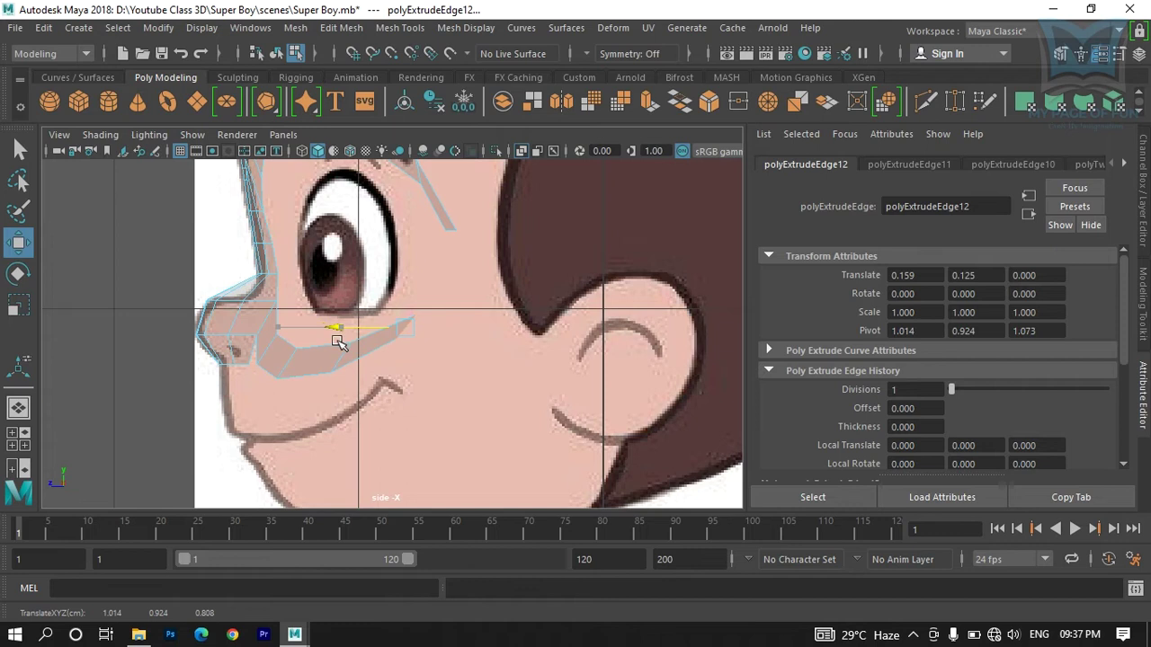
# Step: Select the inner vertex of the cheek strip's end edge and move it slightly forward in the side view
pyautogui.press('space')
pyautogui.keyDown('alt'); pyautogui.moveTo(586, 272); pyautogui.dragTo(393, 334); pyautogui.keyUp('alt')
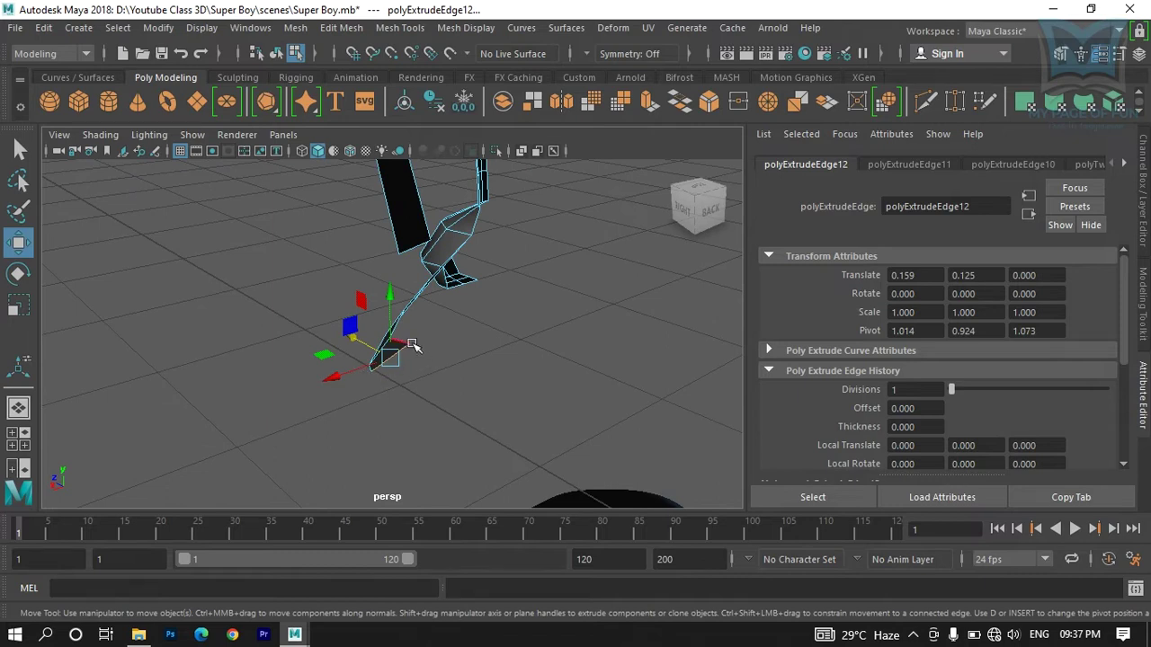
pyautogui.moveTo(407, 344); pyautogui.dragTo(333, 149, button='right')
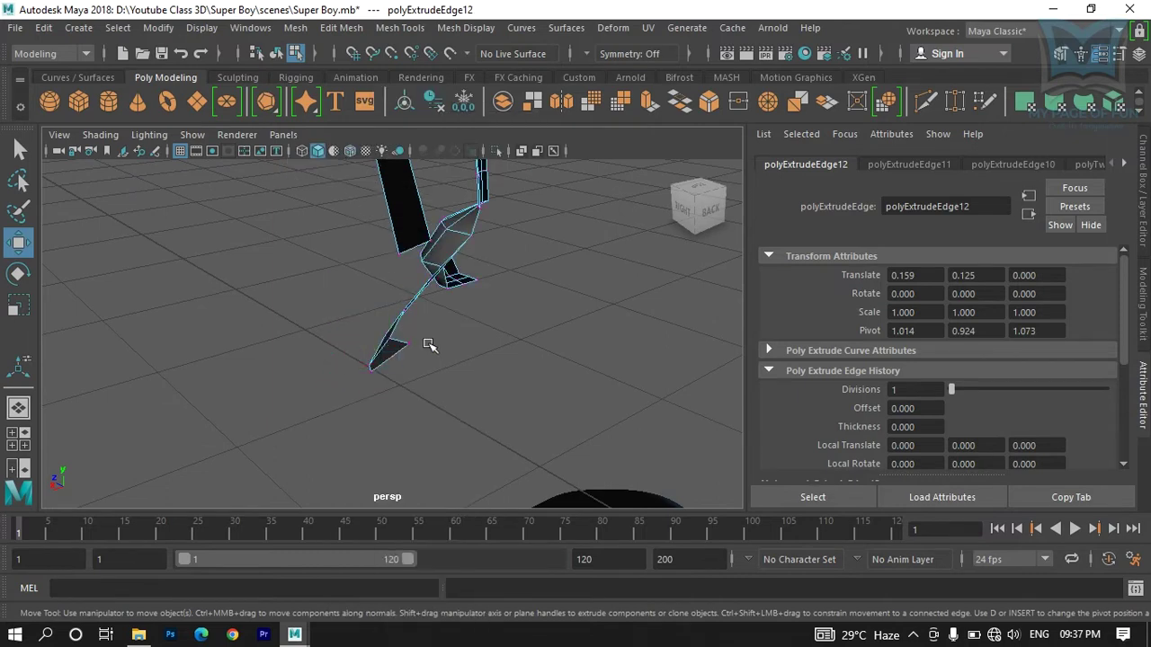
pyautogui.moveTo(399, 353); pyautogui.dragTo(396, 353)
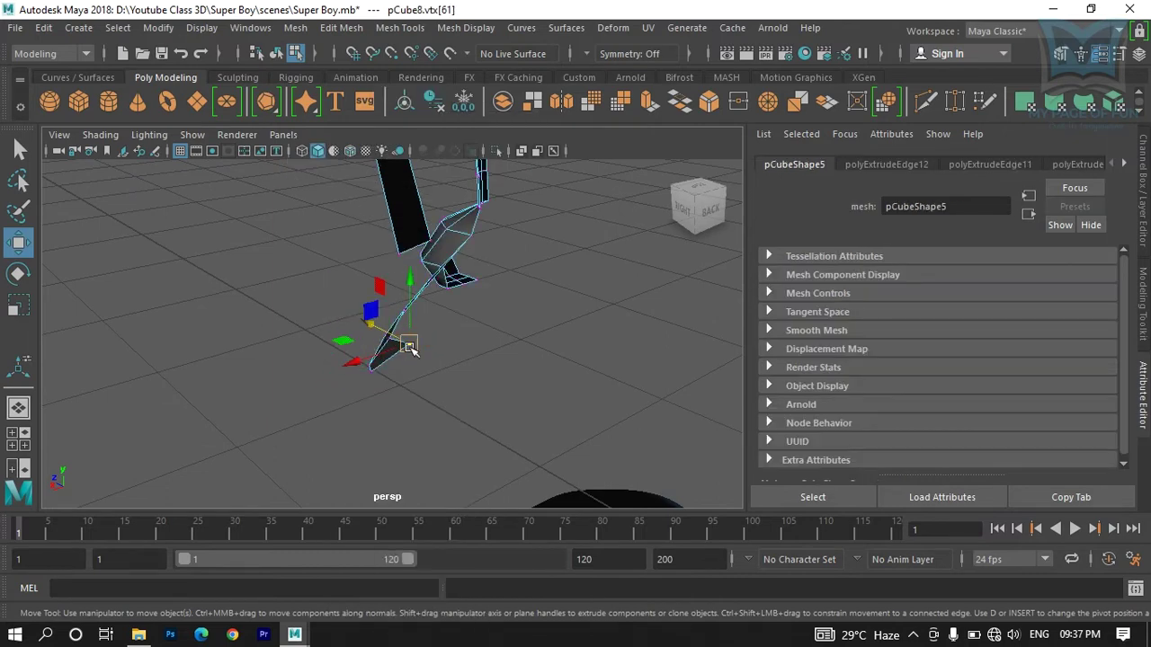
pyautogui.press('space')
# Step: In the front view, reposition both end-edge vertices and the lower vertex of the preceding edge to even out the cheek strip's curve
pyautogui.press('space')
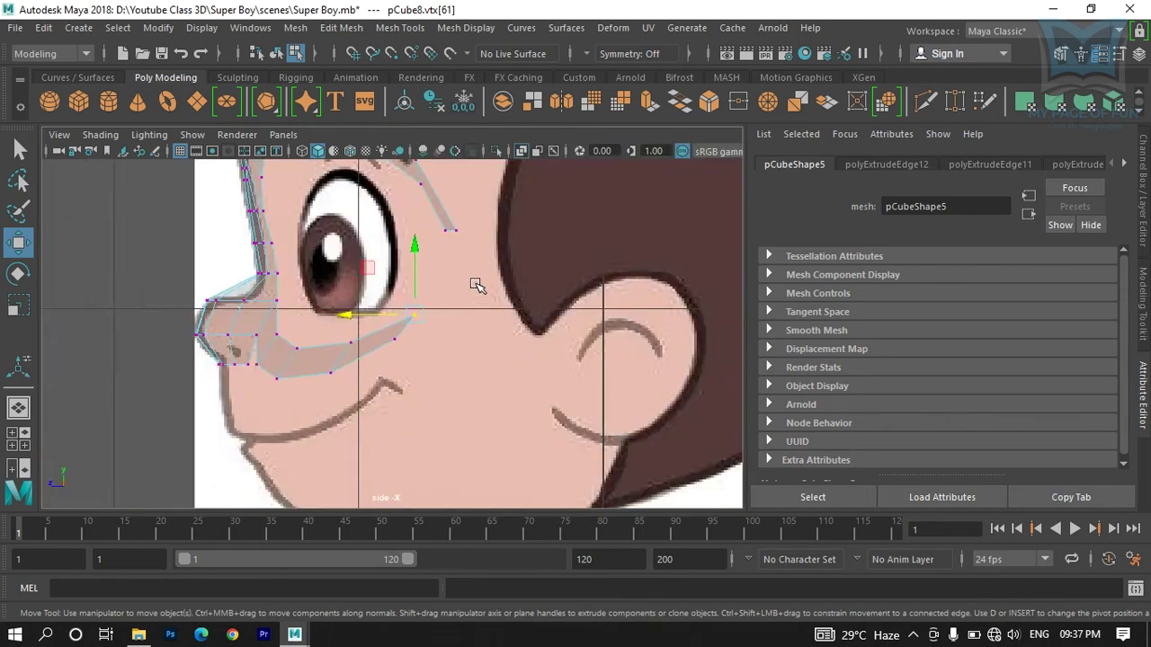
pyautogui.scroll(3, 427, 306)
pyautogui.moveTo(435, 302); pyautogui.dragTo(413, 297)
pyautogui.press('space')
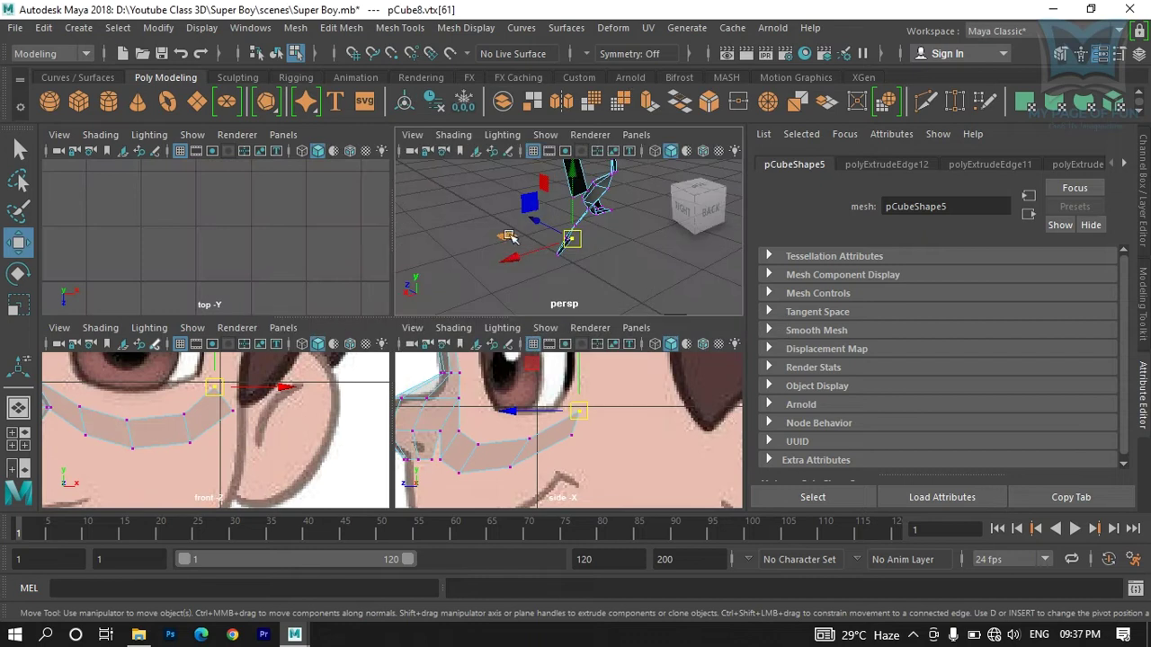
pyautogui.press('space')
pyautogui.keyDown('alt'); pyautogui.moveTo(507, 264); pyautogui.dragTo(738, 223); pyautogui.keyUp('alt')
pyautogui.keyDown('alt'); pyautogui.moveTo(539, 310); pyautogui.dragTo(300, 390); pyautogui.keyUp('alt')
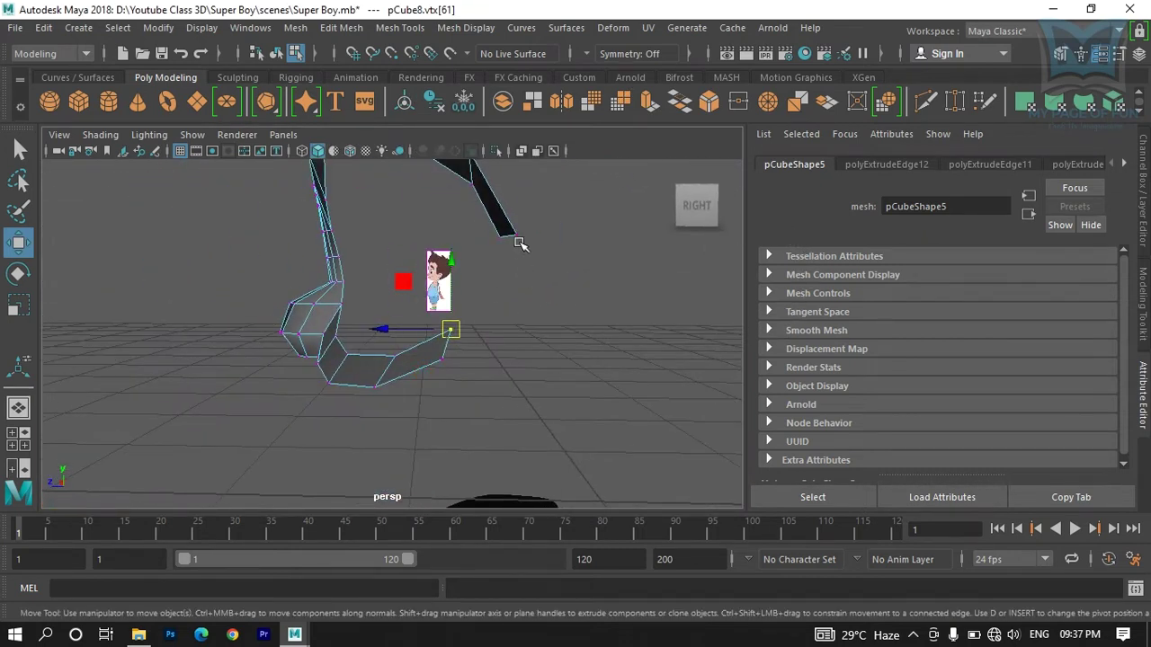
pyautogui.keyDown('alt'); pyautogui.moveTo(513, 258); pyautogui.dragTo(538, 368); pyautogui.keyUp('alt')
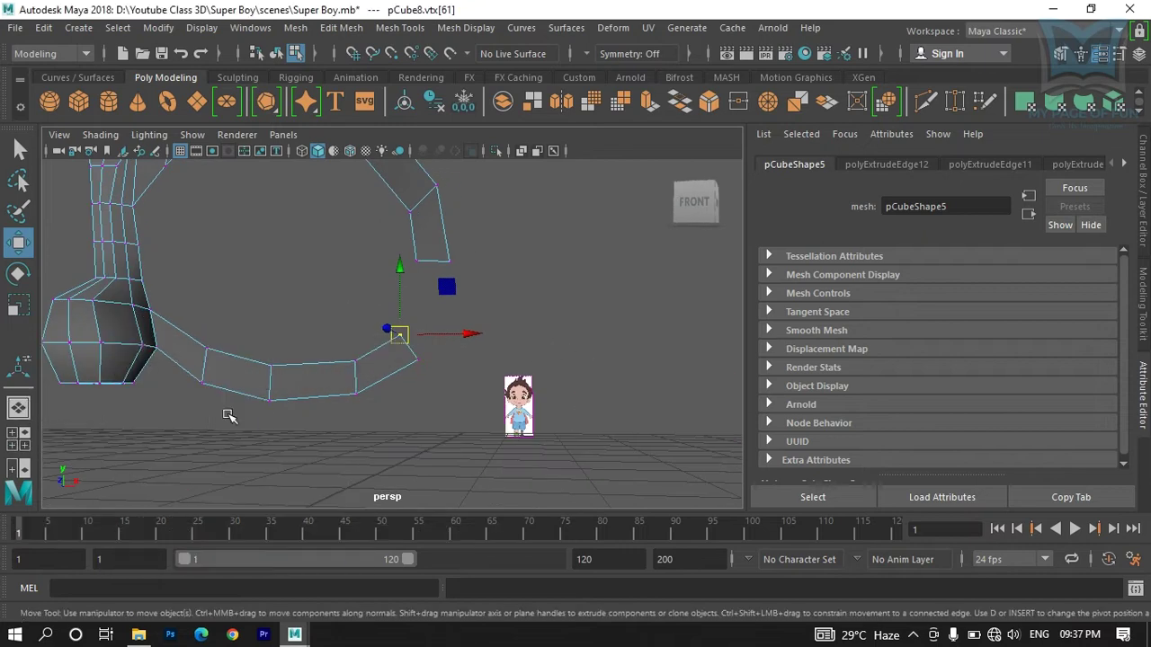
pyautogui.press('space')
pyautogui.press('space')
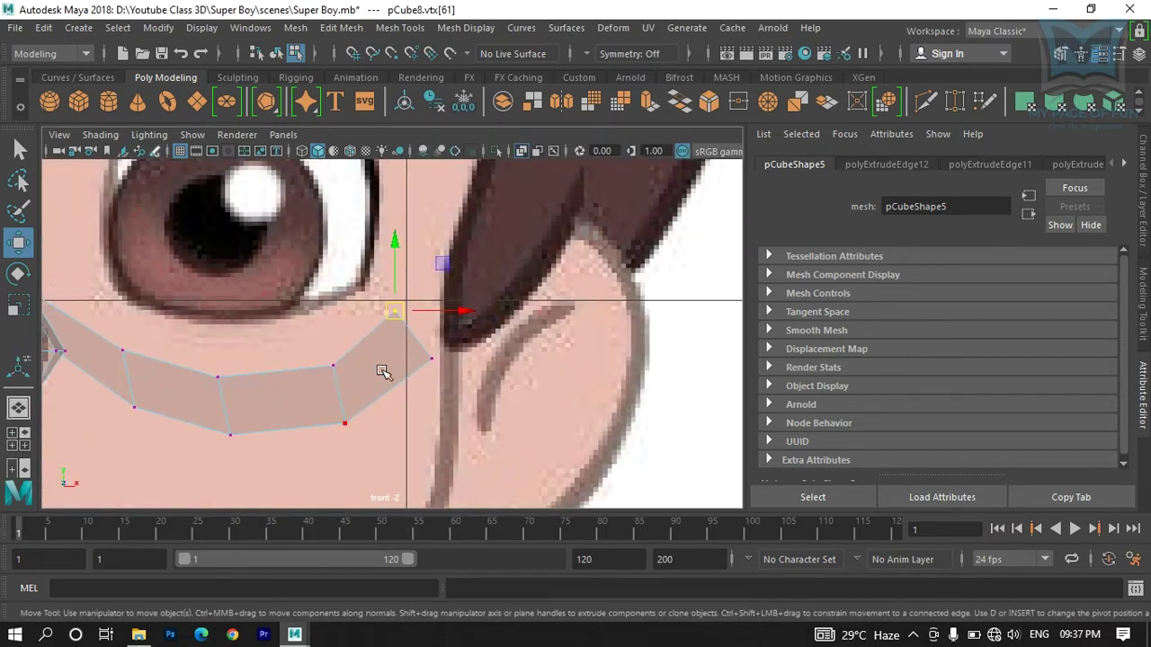
pyautogui.moveTo(394, 312); pyautogui.dragTo(384, 320)
pyautogui.click(431, 359)
pyautogui.moveTo(435, 370); pyautogui.dragTo(431, 342)
pyautogui.click(357, 423)
pyautogui.moveTo(357, 422); pyautogui.dragTo(358, 417)
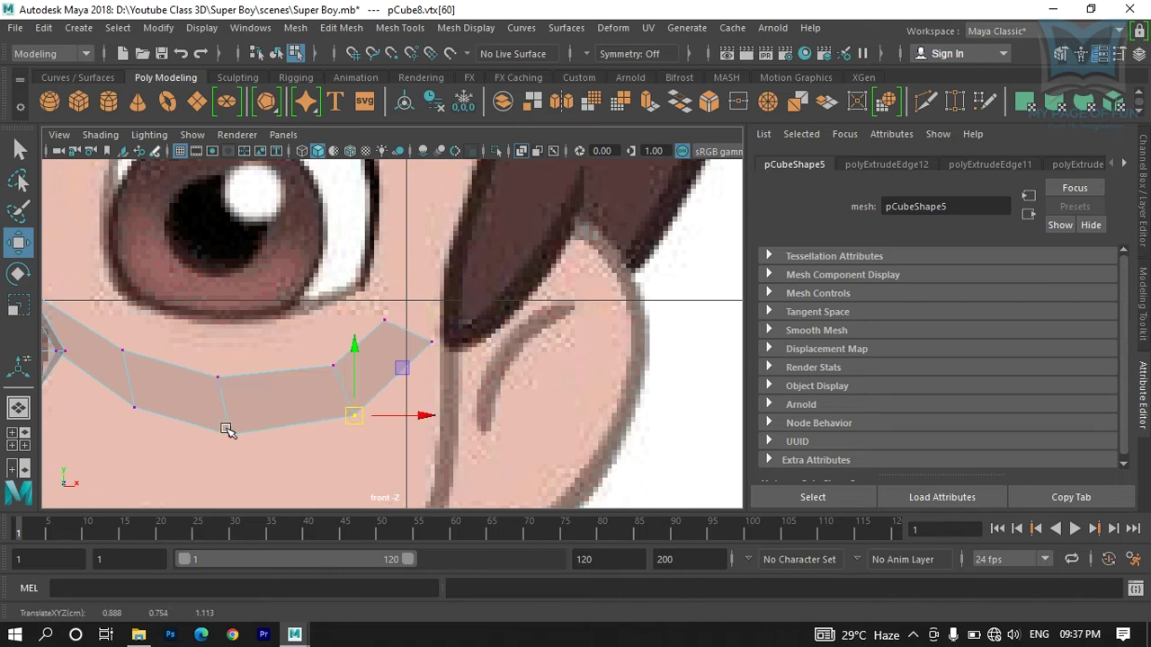
# Step: Extrude the end edge up toward the brow strip in the front view with translate 0.089, 0.313, and flatten it with a Y scale of -0.014
pyautogui.moveTo(399, 335); pyautogui.dragTo(398, 99, button='right')
pyautogui.click(406, 330)
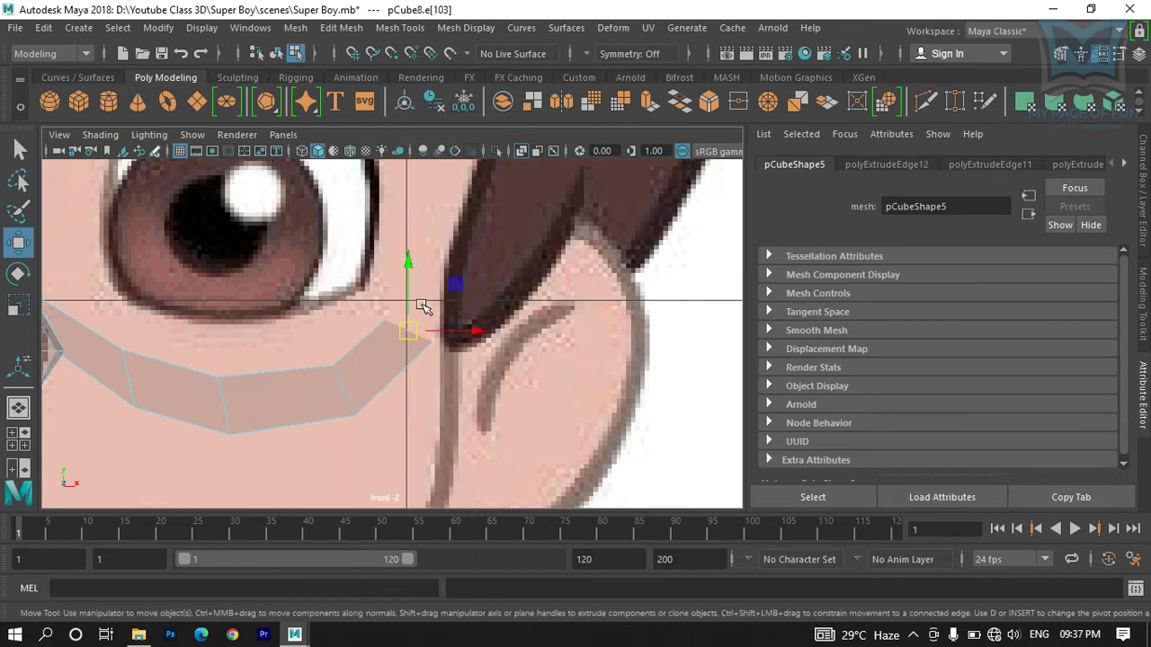
pyautogui.keyDown('alt'); pyautogui.moveTo(417, 355); pyautogui.dragTo(407, 393, button='middle'); pyautogui.keyUp('alt')
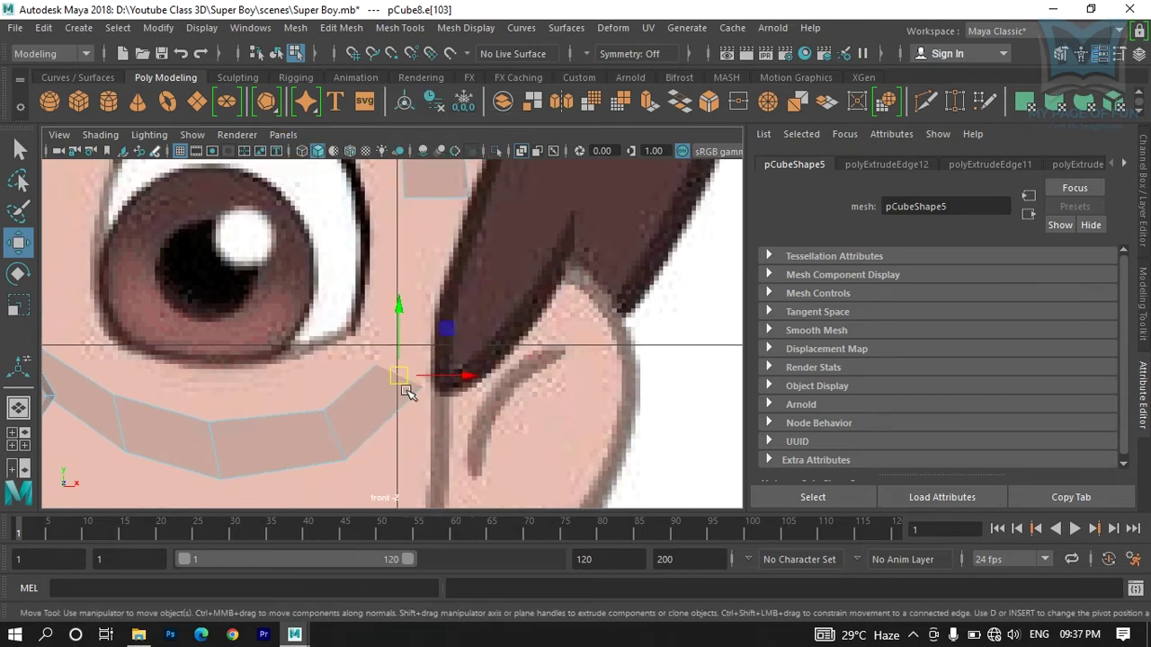
pyautogui.click(647, 101)
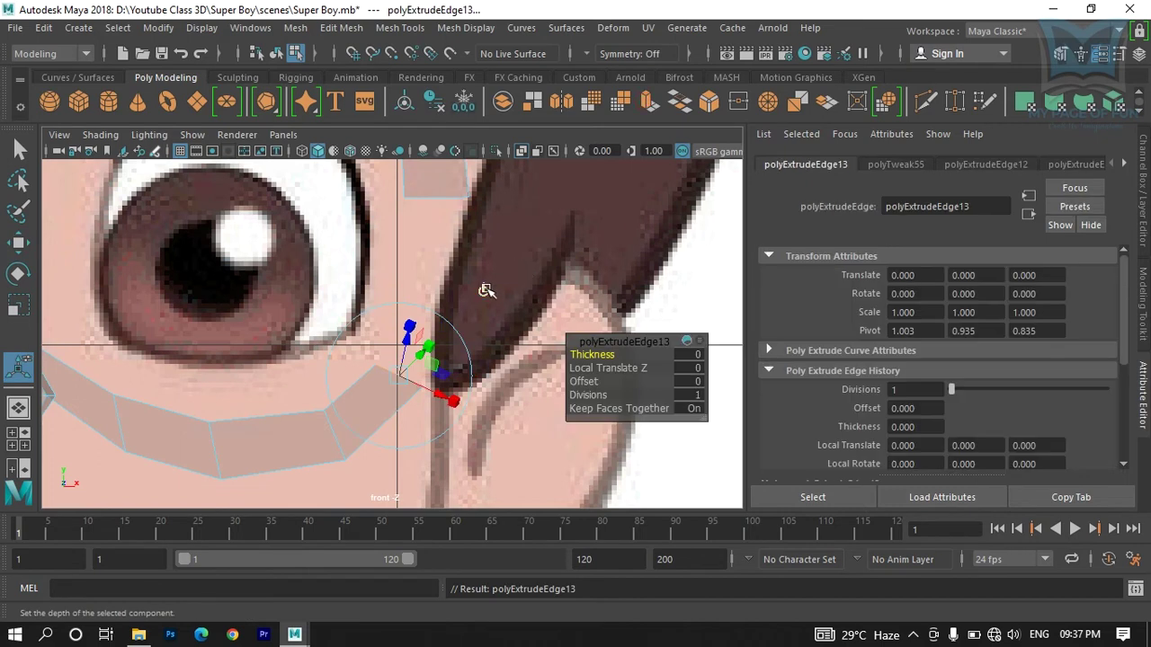
pyautogui.click(486, 290)
pyautogui.moveTo(407, 377); pyautogui.dragTo(425, 290)
pyautogui.moveTo(419, 224); pyautogui.dragTo(490, 233)
pyautogui.hotkey('ctrl', 'z')
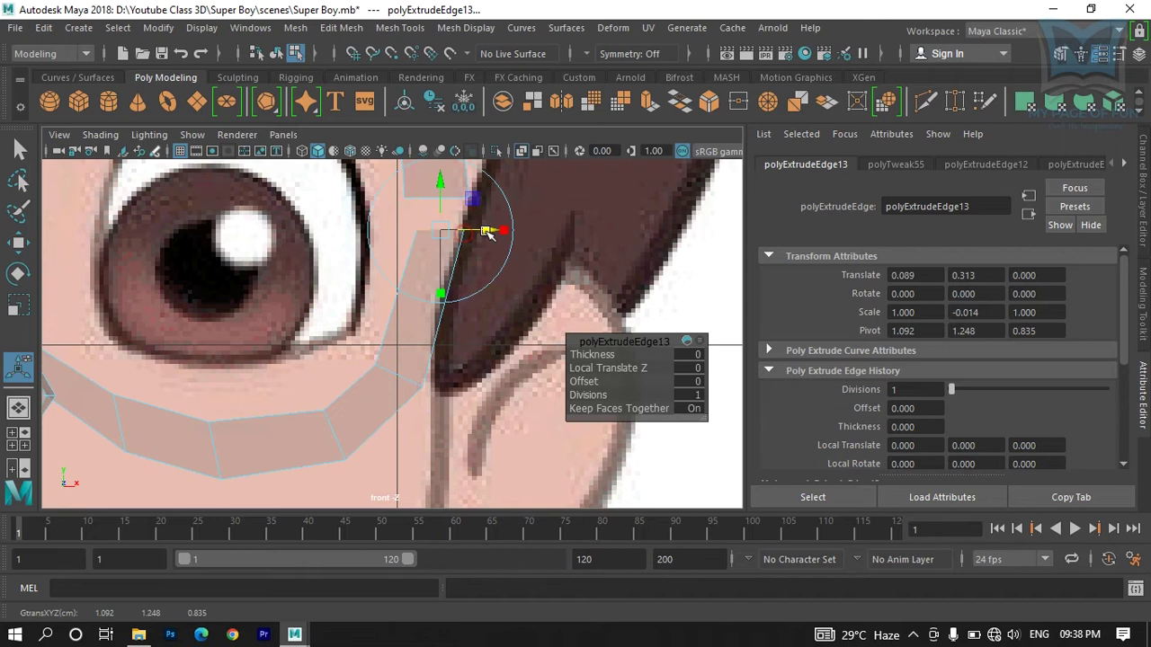
pyautogui.scroll(-5, 487, 315)
pyautogui.scroll(3, 403, 337)
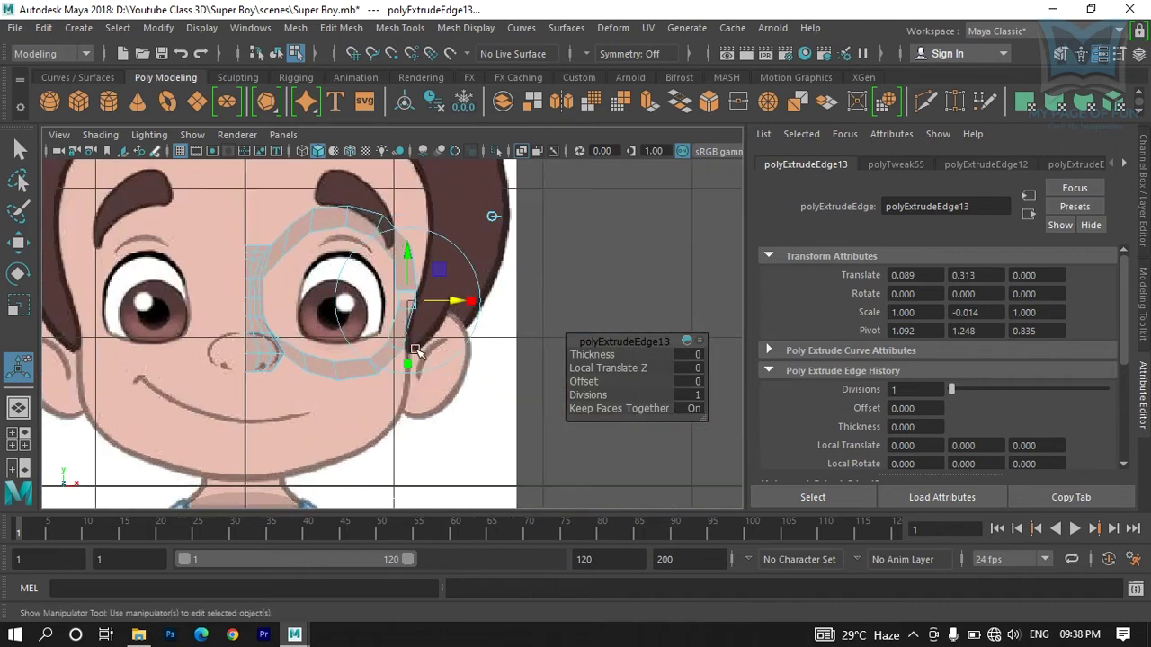
pyautogui.scroll(3, 430, 350)
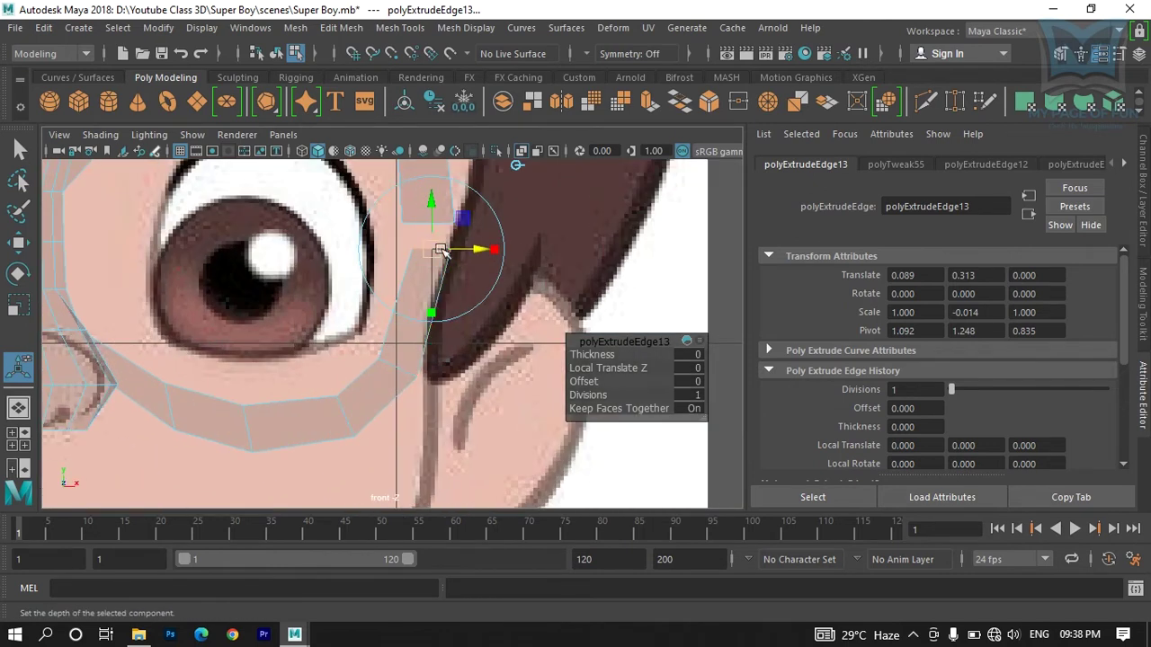
# Step: In the side view, move the extruded edge back by -0.179 to a depth of about 0.656
pyautogui.press('space')
pyautogui.press('space')
pyautogui.keyDown('alt'); pyautogui.moveTo(585, 387); pyautogui.dragTo(551, 490, button='middle'); pyautogui.keyUp('alt')
pyautogui.keyDown('alt'); pyautogui.moveTo(496, 359); pyautogui.dragTo(611, 316, button='middle'); pyautogui.keyUp('alt')
pyautogui.moveTo(465, 294); pyautogui.dragTo(549, 298)
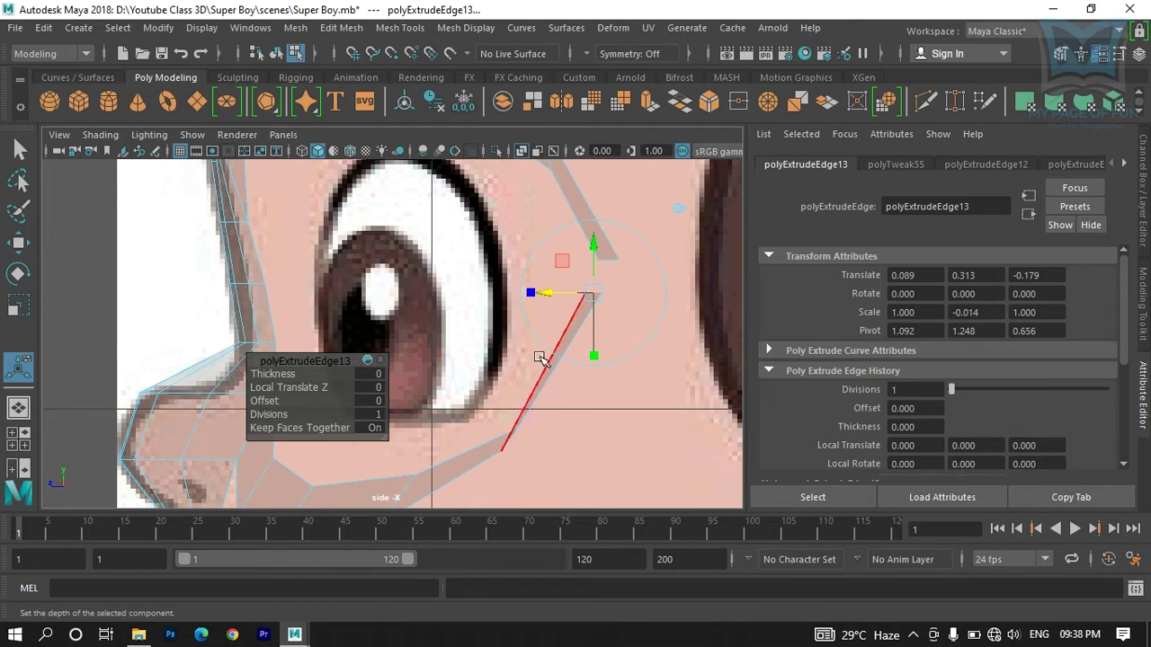
# Step: In the side view, move the inner vertices of the last two edges forward, to depths of about 0.841 on the lower and 0.698 on the upper
pyautogui.moveTo(518, 430); pyautogui.dragTo(445, 142, button='right')
pyautogui.scroll(1, 514, 416)
pyautogui.keyDown('alt'); pyautogui.moveTo(518, 418); pyautogui.dragTo(521, 335, button='middle'); pyautogui.keyUp('alt')
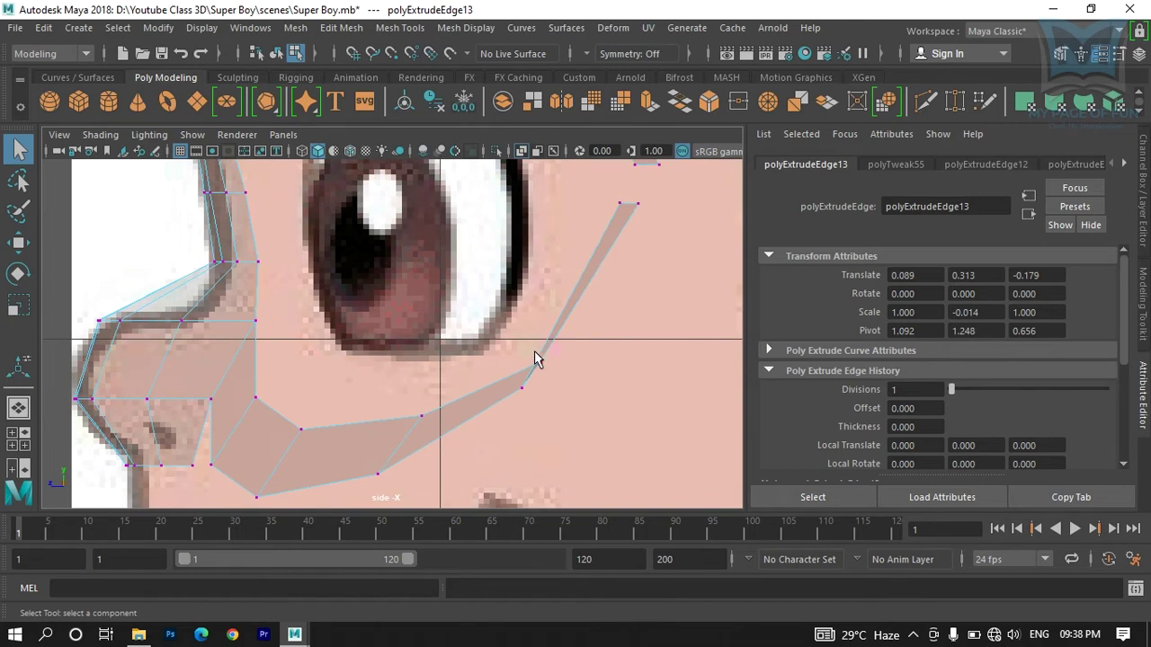
pyautogui.click(537, 362)
pyautogui.press('w')
pyautogui.moveTo(488, 366); pyautogui.dragTo(462, 363)
pyautogui.click(636, 203)
pyautogui.moveTo(589, 204); pyautogui.dragTo(540, 198)
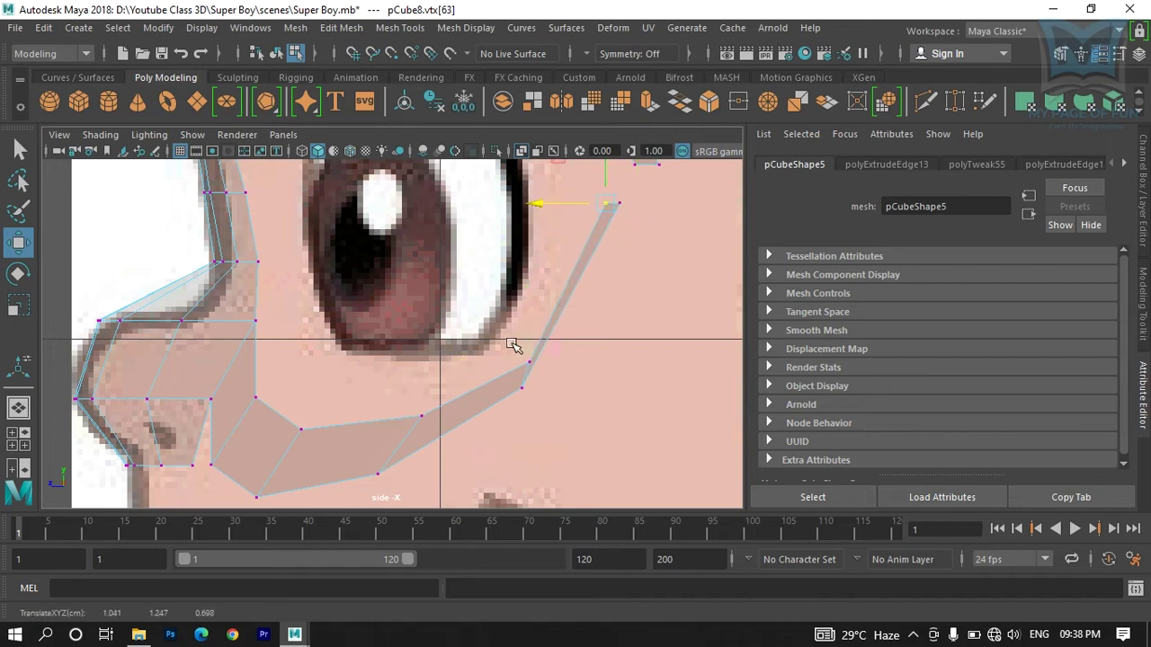
pyautogui.click(529, 363)
pyautogui.moveTo(485, 362); pyautogui.dragTo(465, 360)
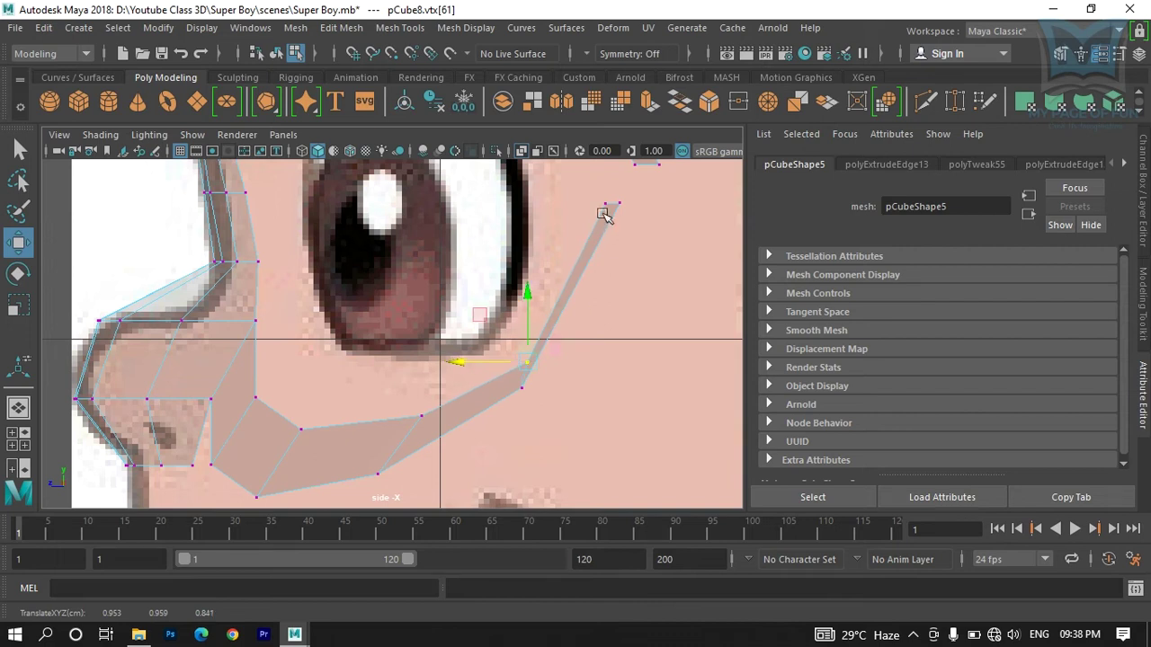
pyautogui.click(601, 200)
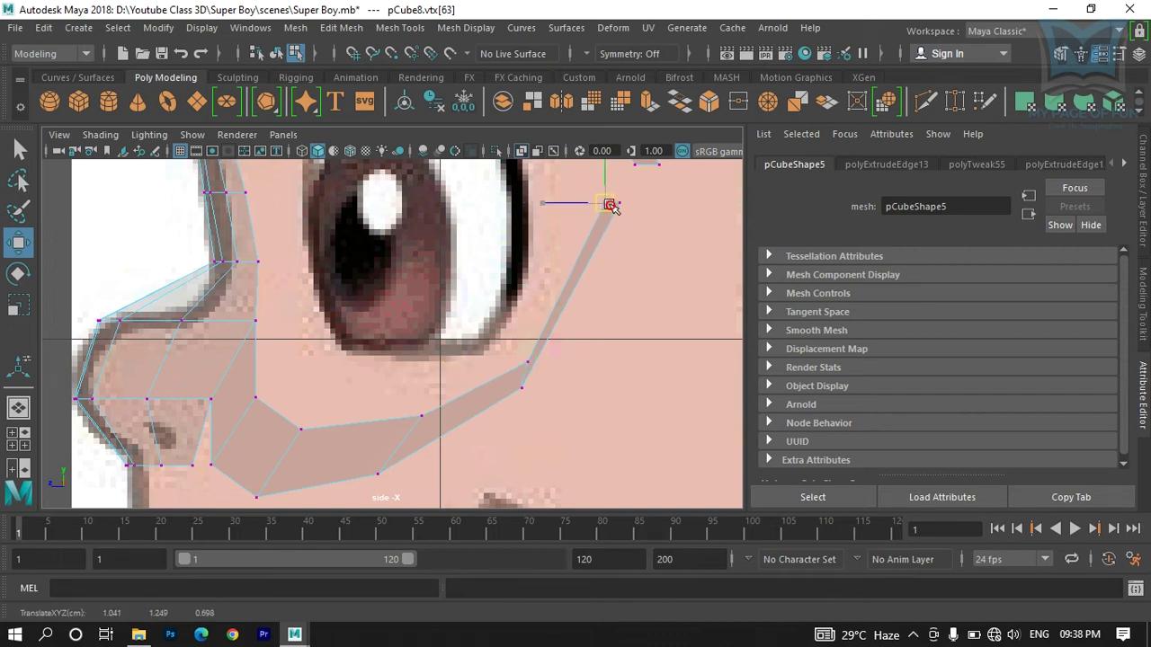
# Step: Merge the inner and outer vertex pairs between the cheek strip and the brow strip to their centers, closing the ring around the eye
pyautogui.press('space')
pyautogui.press('space')
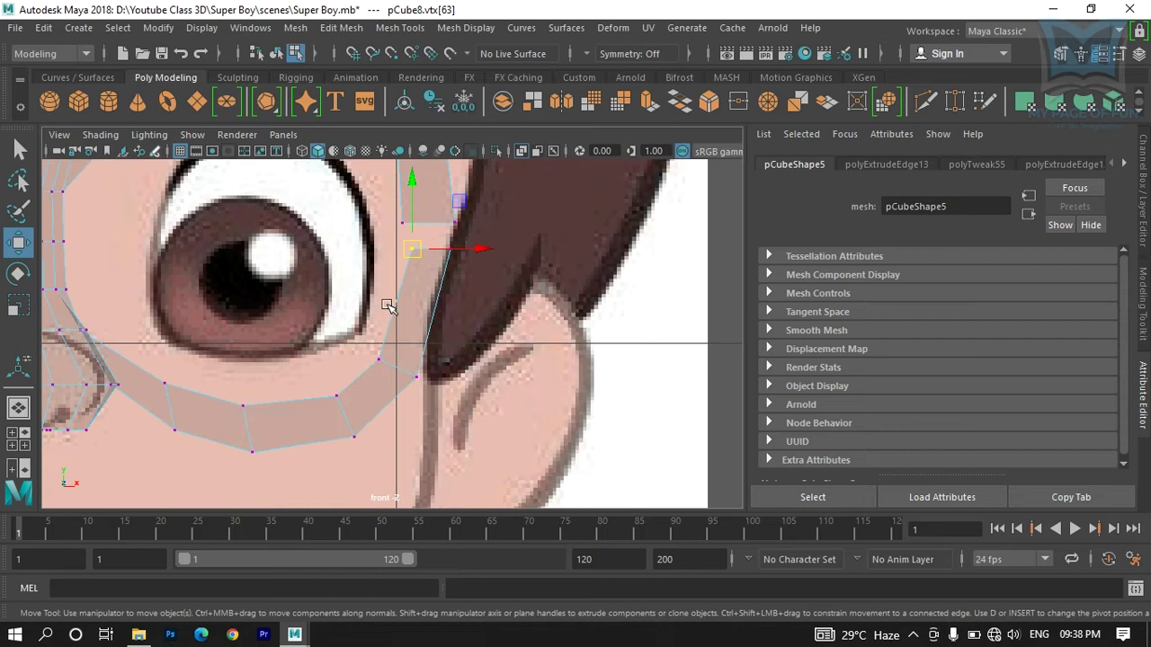
pyautogui.moveTo(384, 207); pyautogui.dragTo(427, 264)
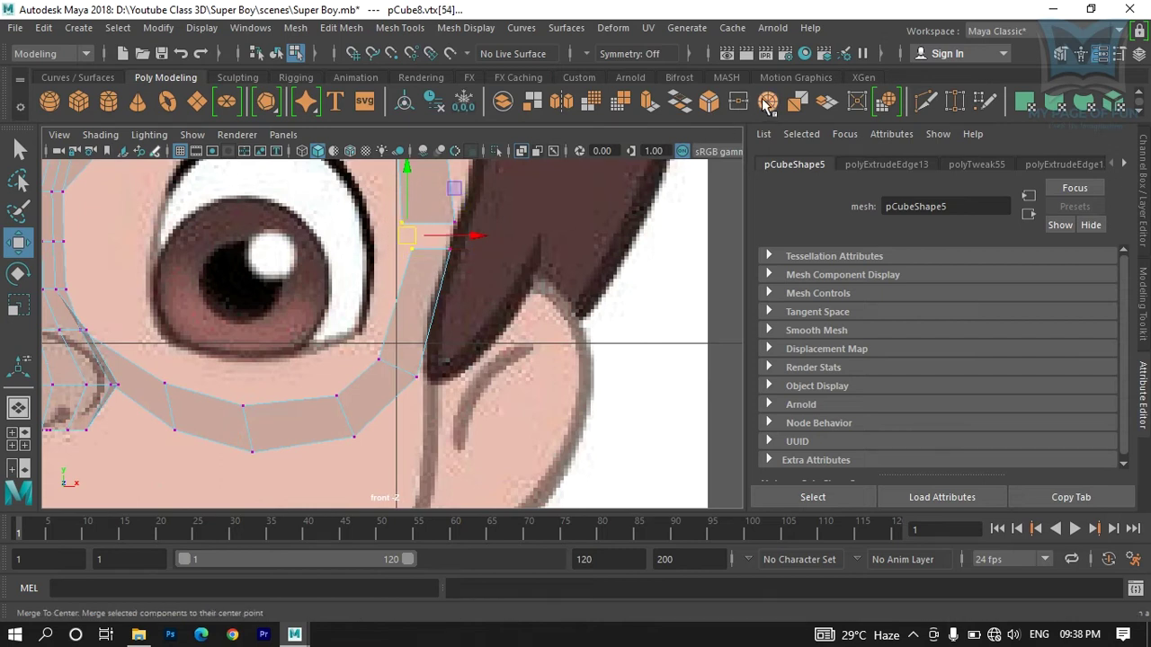
pyautogui.click(739, 102)
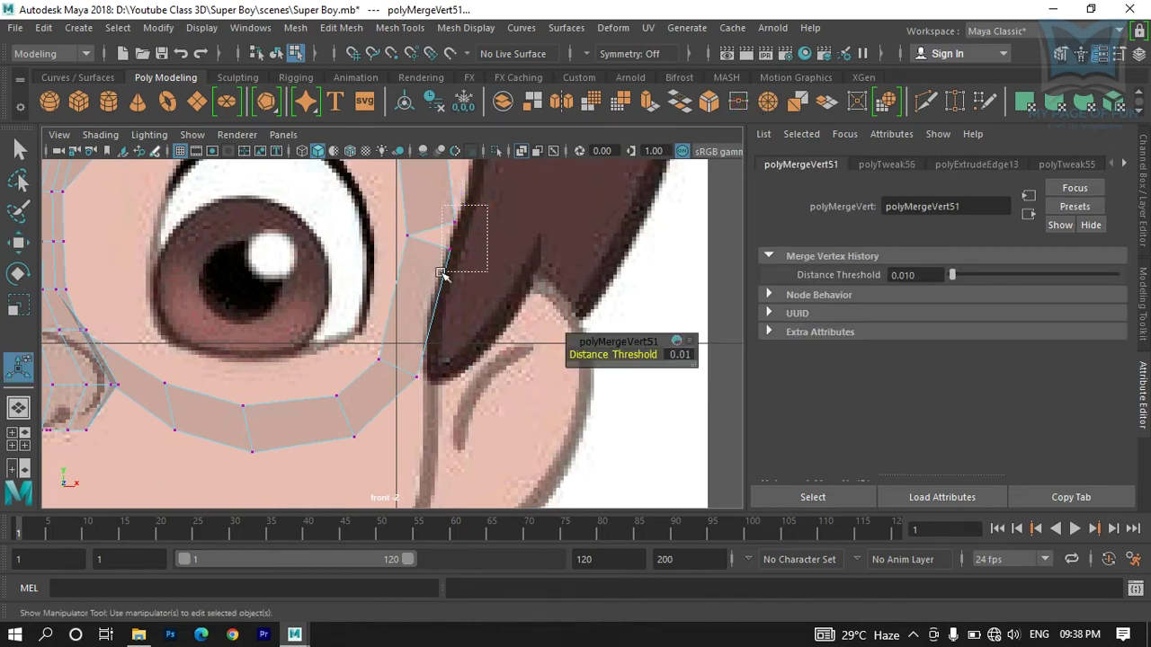
pyautogui.click(739, 101)
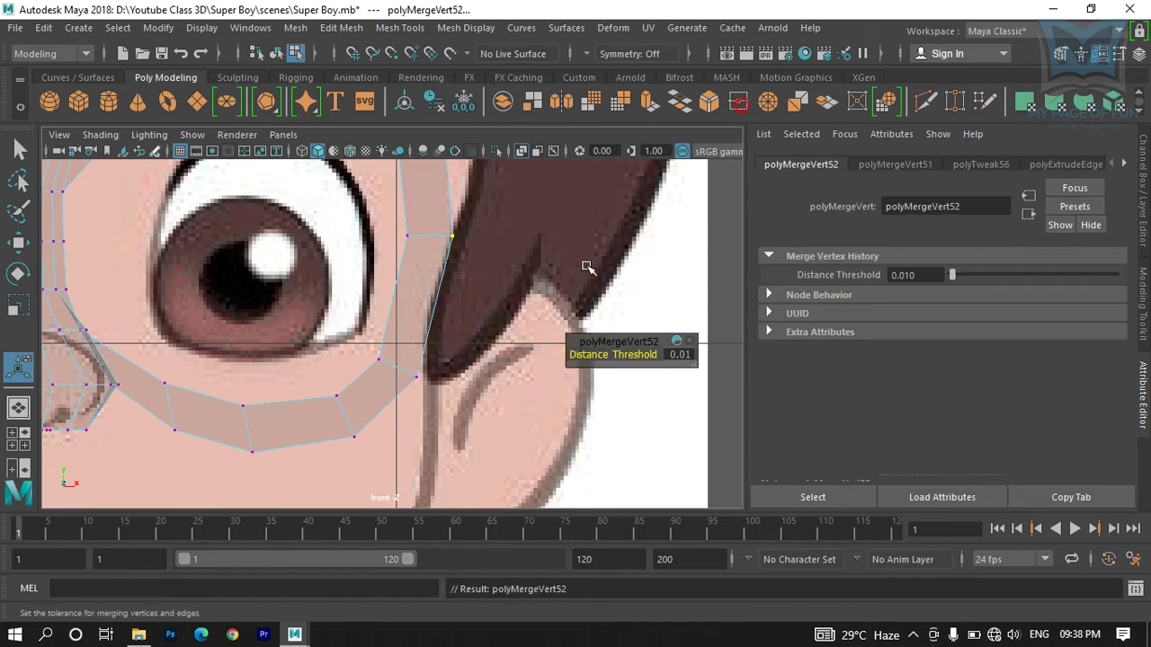
# Step: Clear the selection and examine the closed eye ring's shape from several angles in the perspective view
pyautogui.scroll(-5, 486, 342)
pyautogui.press('space')
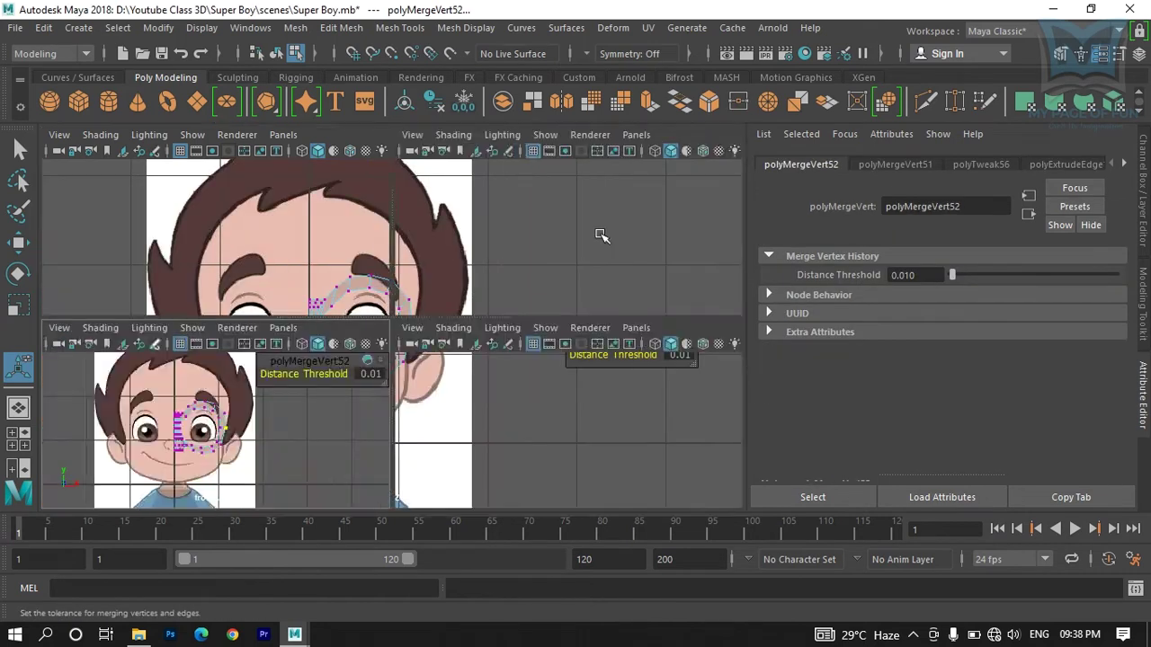
pyautogui.press('space')
pyautogui.keyDown('alt'); pyautogui.moveTo(600, 248); pyautogui.dragTo(379, 369); pyautogui.keyUp('alt')
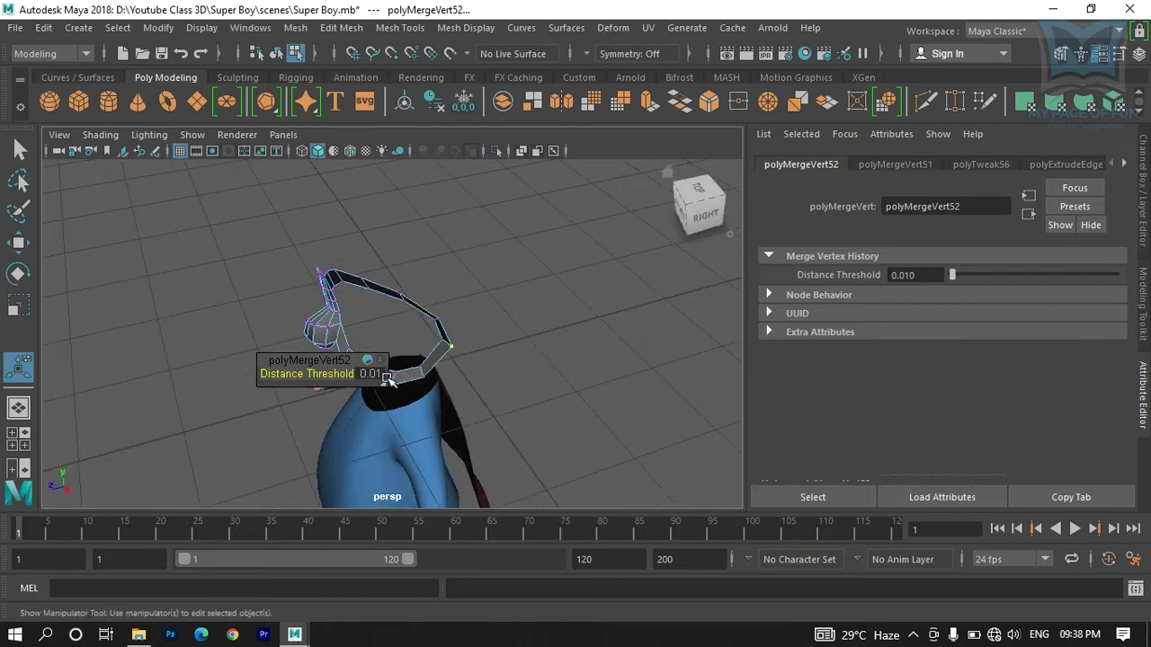
pyautogui.click(381, 363)
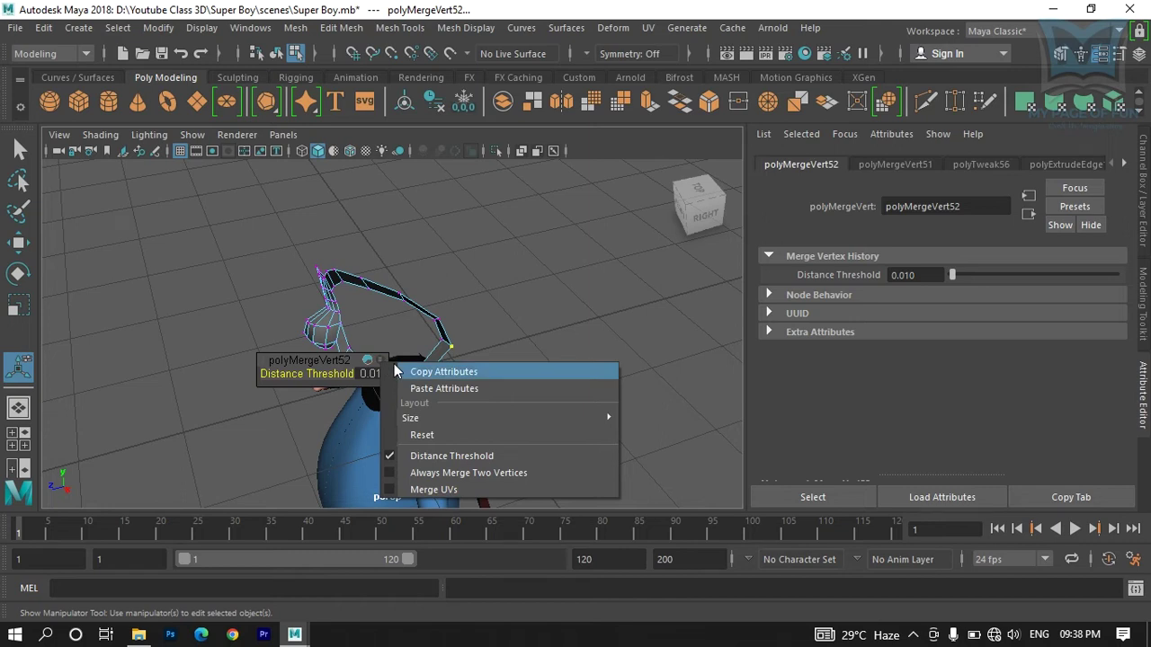
pyautogui.click(580, 329)
pyautogui.keyDown('alt'); pyautogui.moveTo(658, 303); pyautogui.dragTo(478, 293); pyautogui.keyUp('alt')
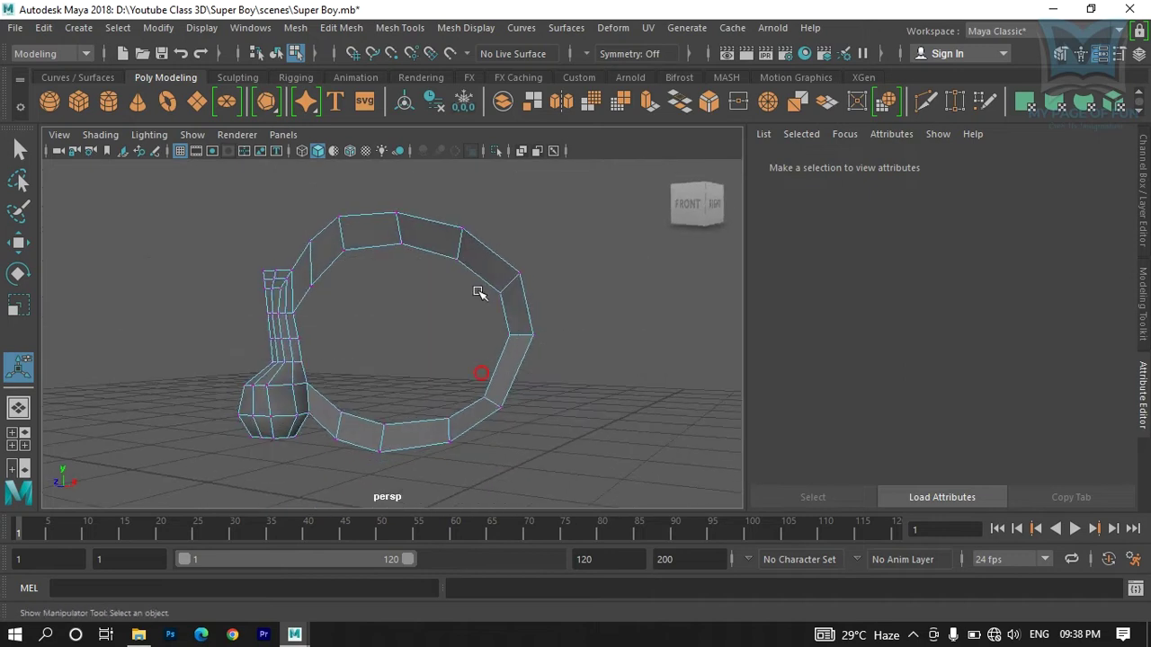
# Step: Preview the mesh smoothed, leave component mode with nothing selected, and inspect the eye ring from the side in perspective
pyautogui.press('3')
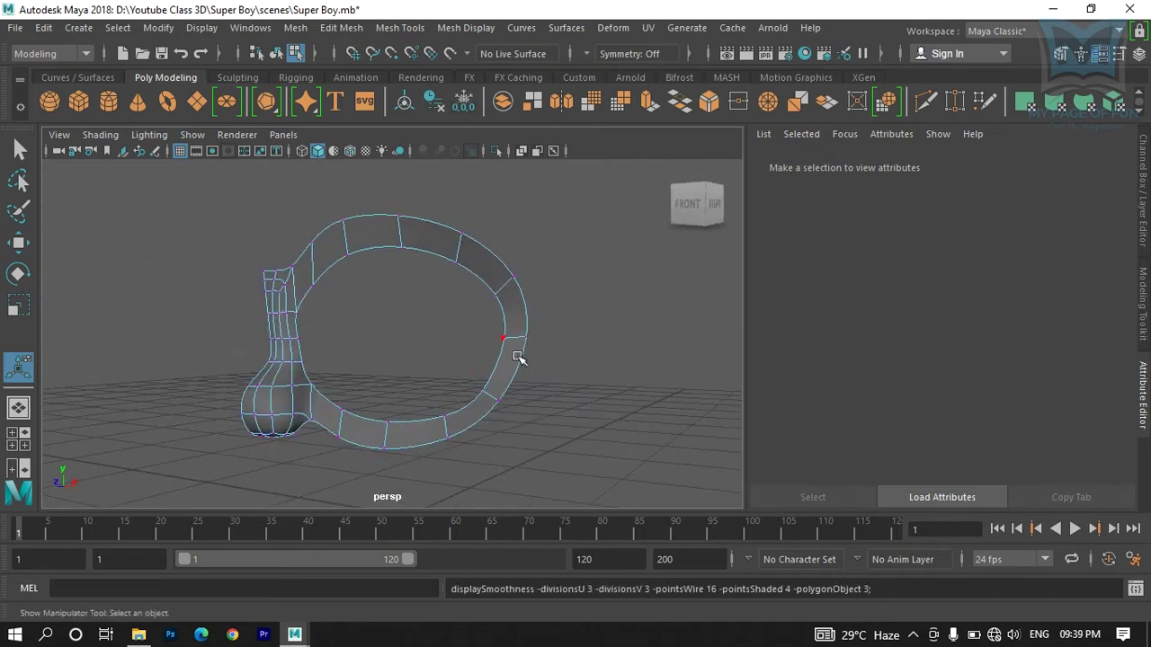
pyautogui.moveTo(455, 256); pyautogui.dragTo(533, 122, button='right')
pyautogui.click(572, 295)
pyautogui.scroll(-5, 592, 342)
pyautogui.keyDown('alt'); pyautogui.moveTo(591, 343); pyautogui.dragTo(444, 360); pyautogui.keyUp('alt')
pyautogui.scroll(5, 471, 340)
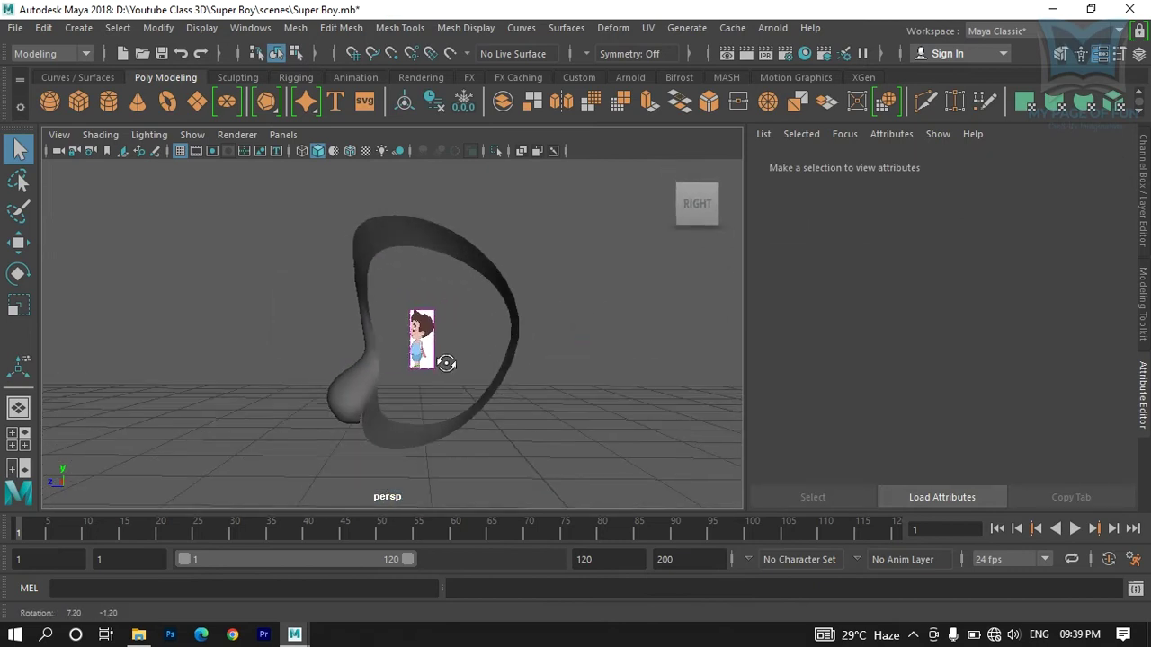
# Step: Compare the smoothed nose and eye ring with the side and front references, checking the perspective view in between
pyautogui.press('space')
pyautogui.press('space')
pyautogui.scroll(-5, 584, 427)
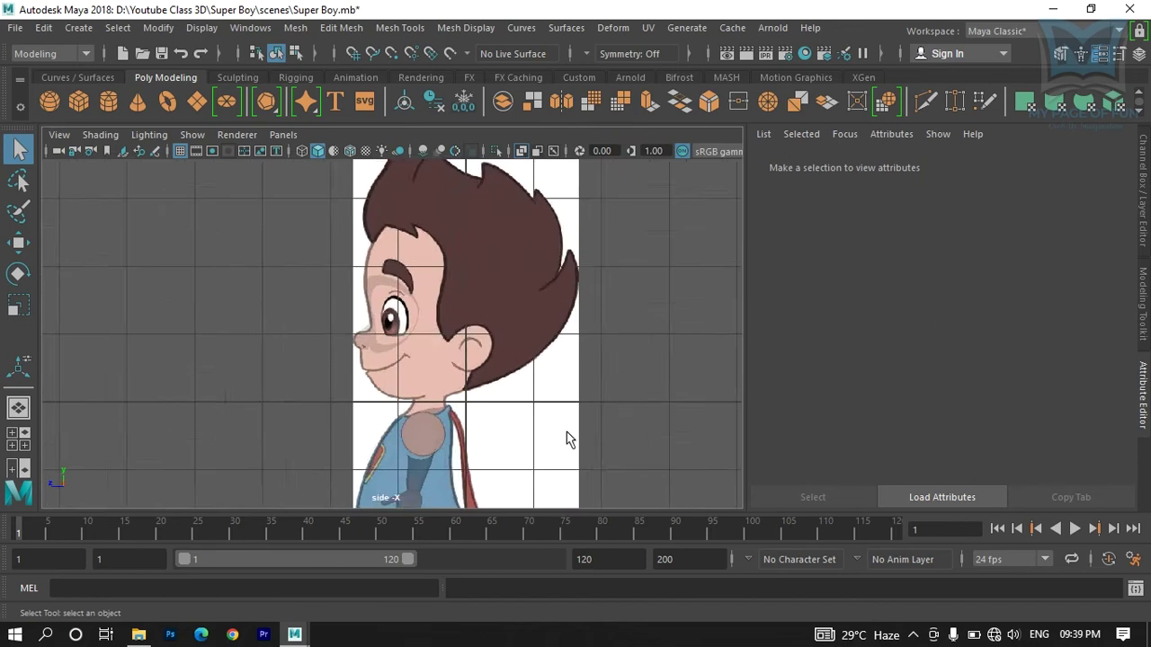
pyautogui.scroll(2, 567, 431)
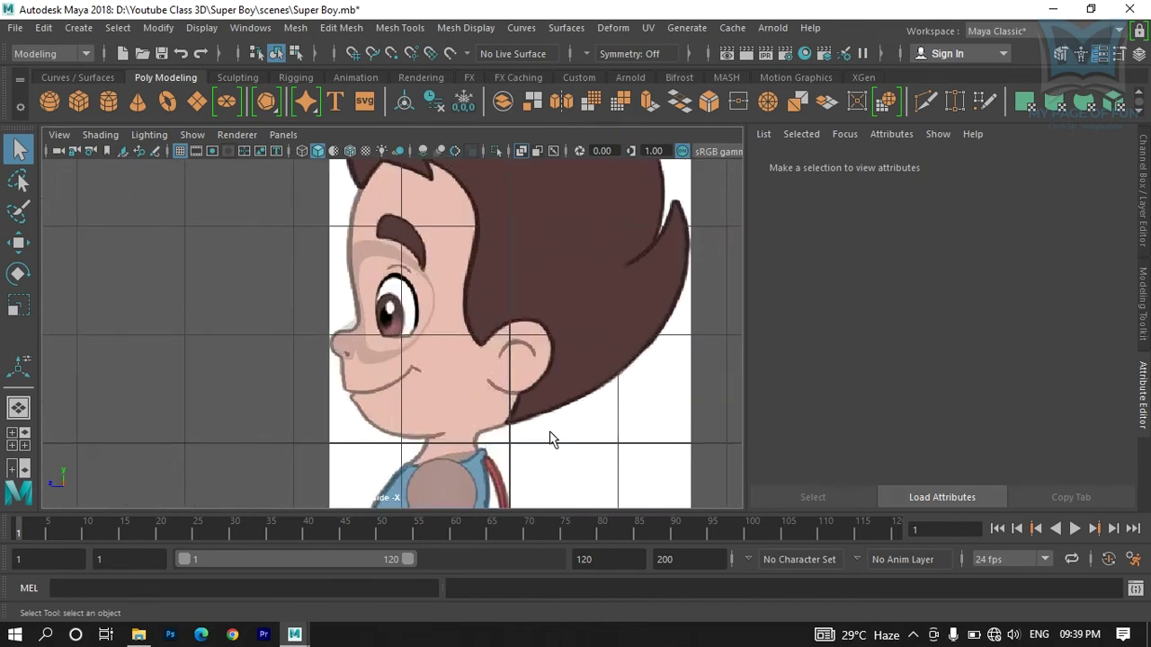
pyautogui.press('space')
pyautogui.press('space')
pyautogui.keyDown('alt'); pyautogui.moveTo(563, 260); pyautogui.dragTo(656, 298); pyautogui.keyUp('alt')
pyautogui.keyDown('alt'); pyautogui.moveTo(506, 398); pyautogui.dragTo(383, 411); pyautogui.keyUp('alt')
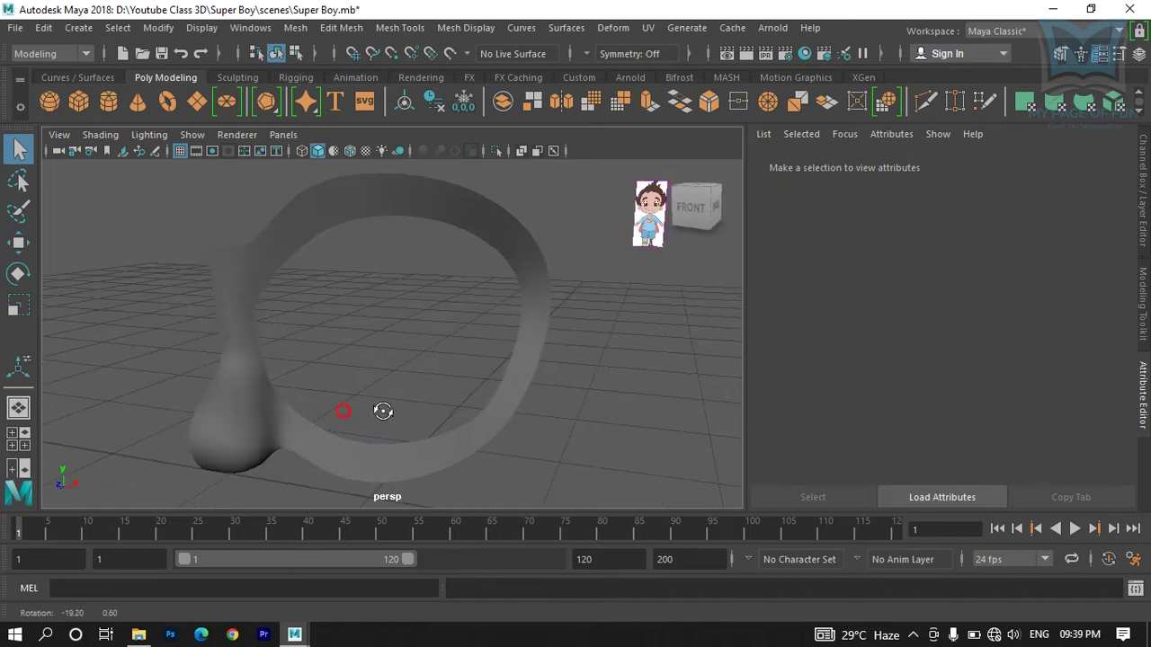
pyautogui.press('space')
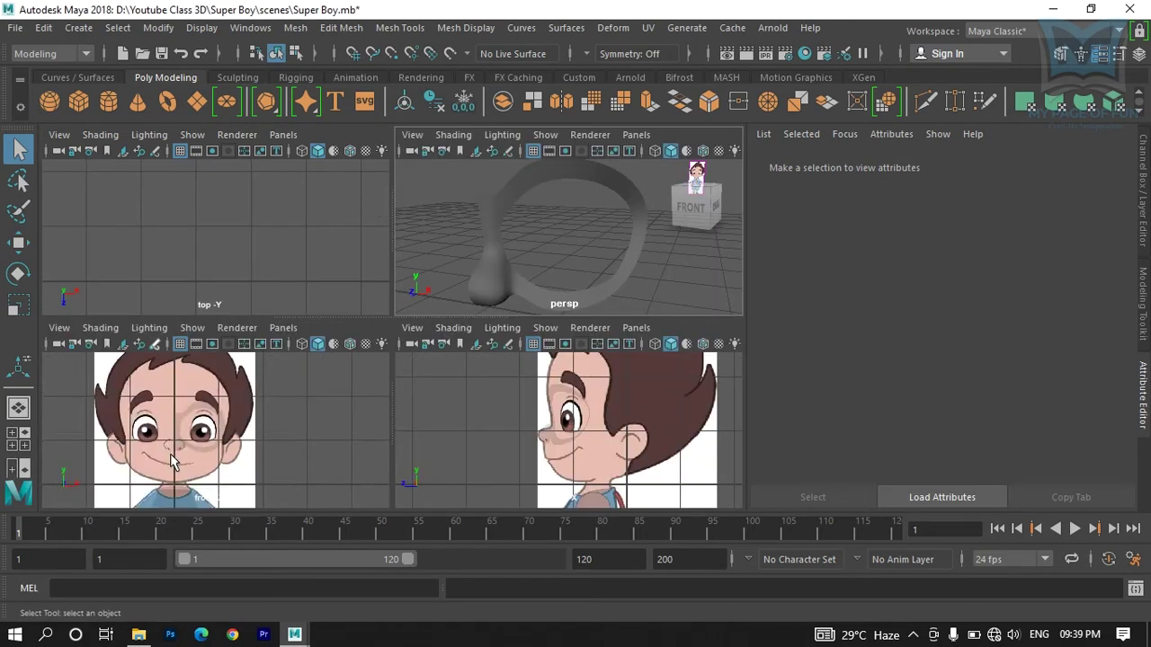
pyautogui.press('space')
pyautogui.scroll(3, 295, 436)
pyautogui.keyDown('alt'); pyautogui.moveTo(295, 430); pyautogui.dragTo(525, 343, button='middle'); pyautogui.keyUp('alt')
pyautogui.scroll(2, 474, 324)
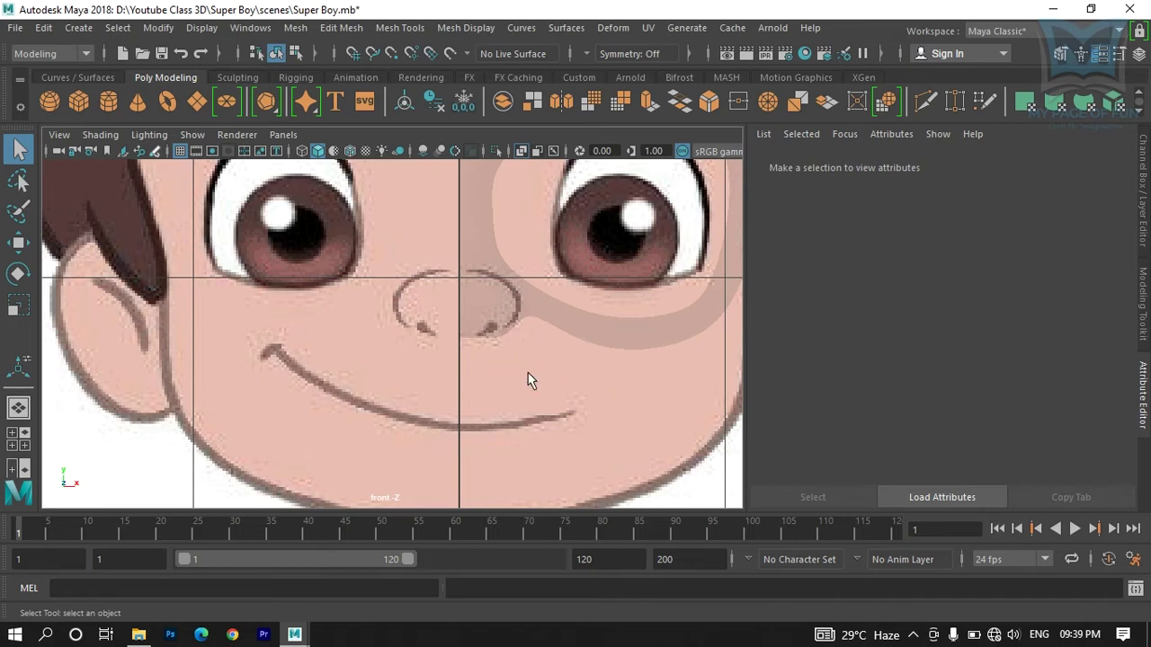
# Step: Select the head mesh and turn off its smooth preview while viewing the nose tip in the side view
pyautogui.click(471, 335)
pyautogui.press('space')
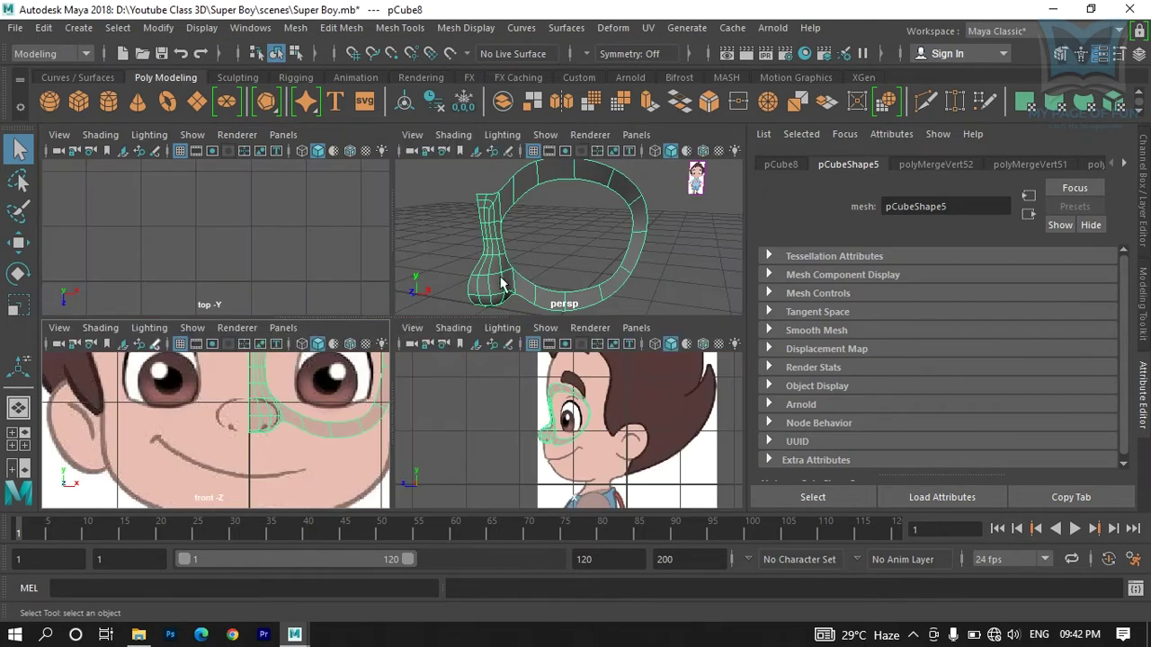
pyautogui.press('space')
pyautogui.keyDown('alt'); pyautogui.moveTo(499, 291); pyautogui.dragTo(321, 377); pyautogui.keyUp('alt')
pyautogui.press('space')
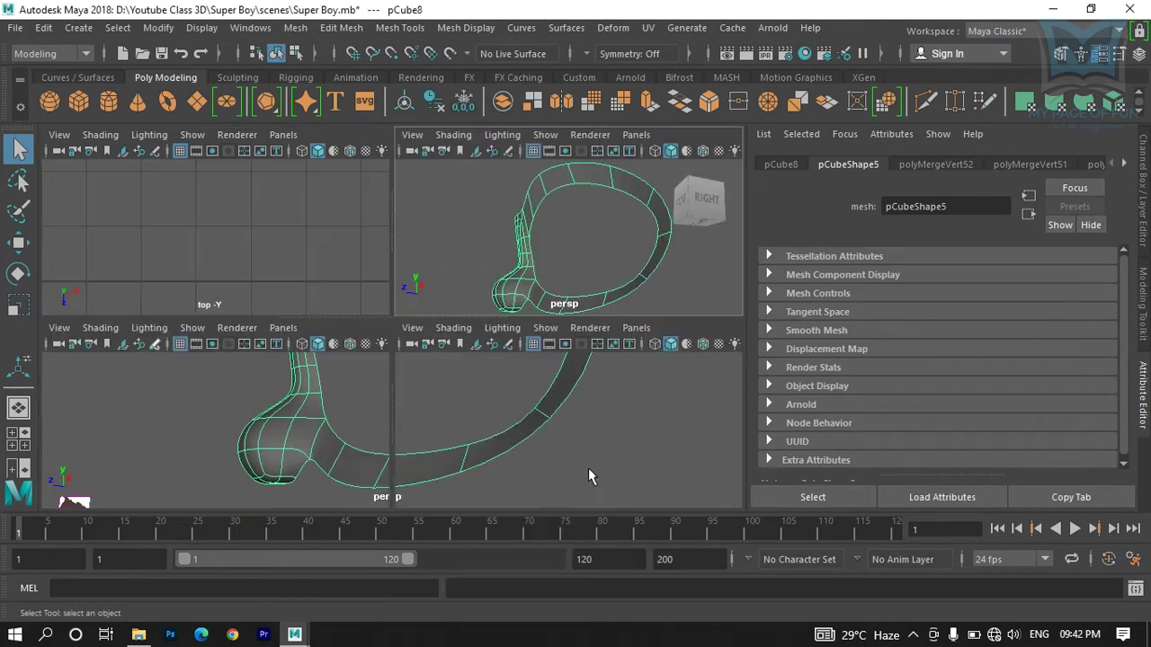
pyautogui.press('space')
pyautogui.scroll(5, 451, 393)
pyautogui.scroll(1, 310, 406)
pyautogui.keyDown('alt'); pyautogui.moveTo(272, 457); pyautogui.dragTo(439, 336); pyautogui.keyUp('alt')
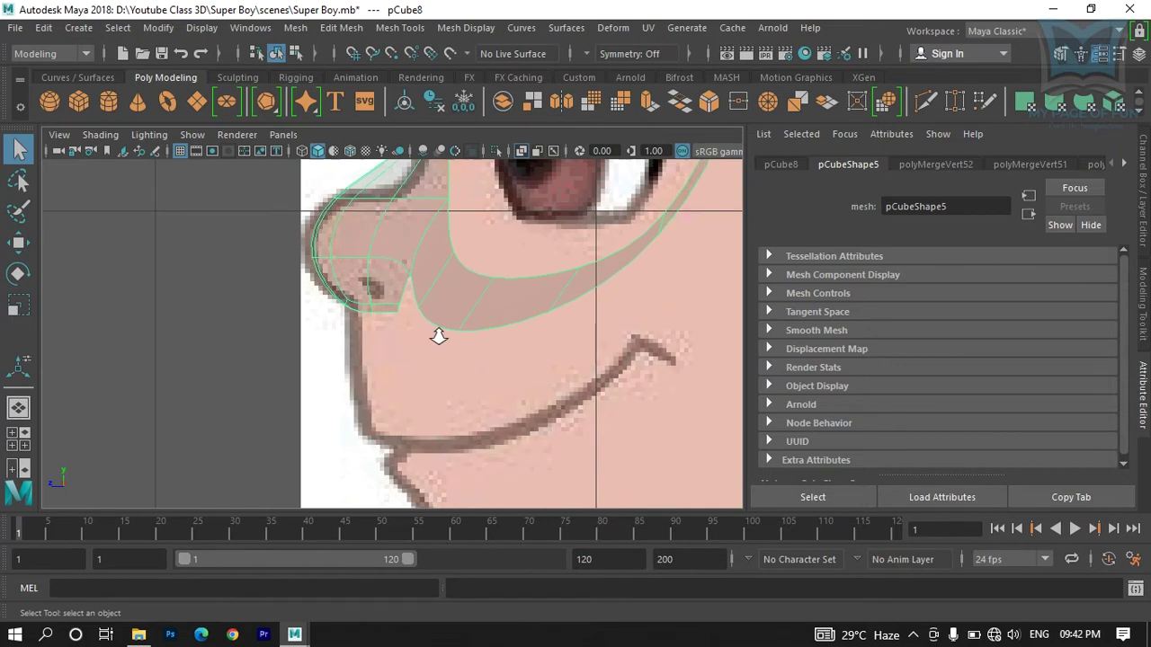
pyautogui.scroll(4, 439, 336)
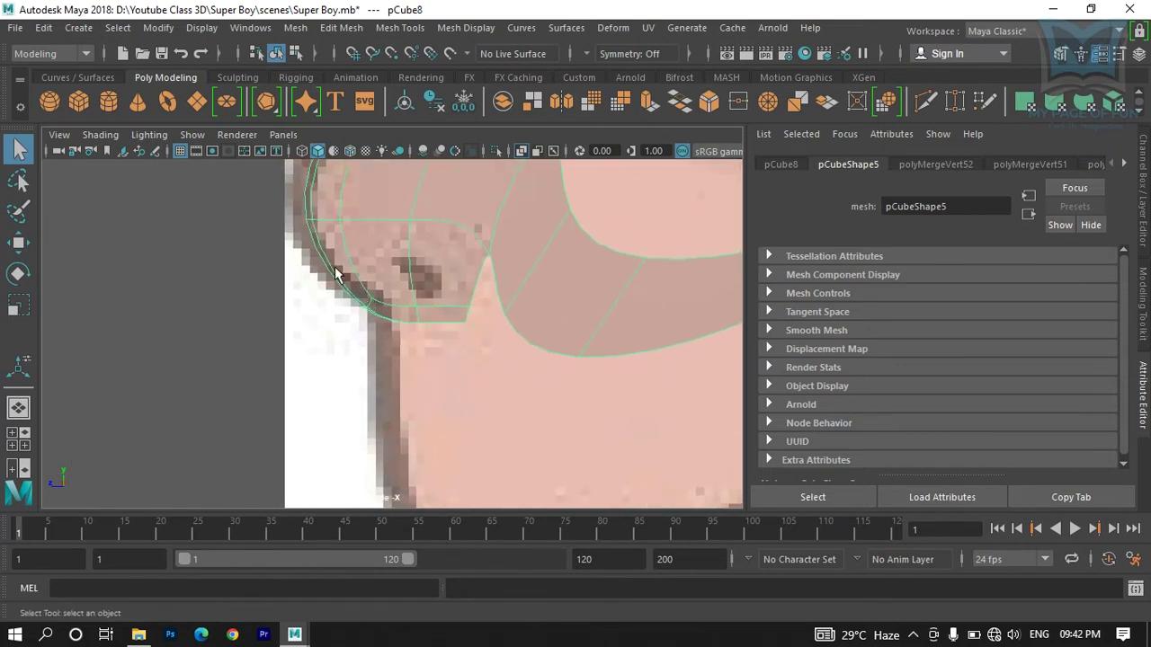
pyautogui.press('1')
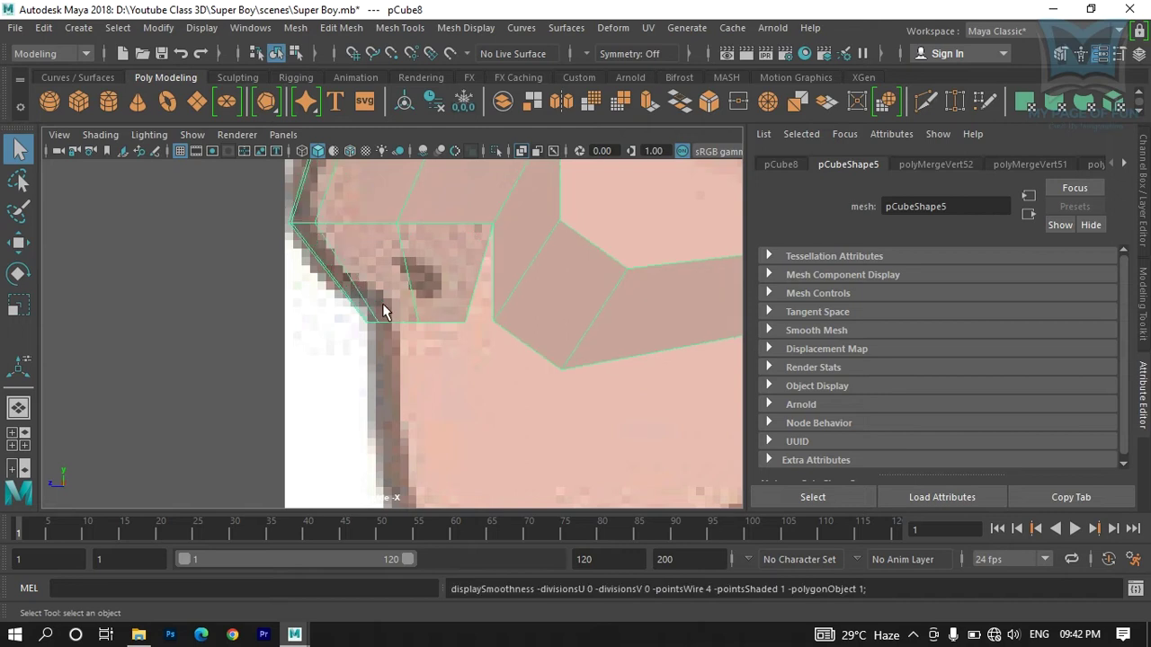
# Step: In the side view, move the nose's front and lower vertices onto the reference profile, placing the lower pair at about Y 0.818, Z 1.611
pyautogui.keyDown('alt'); pyautogui.moveTo(356, 288); pyautogui.dragTo(415, 387, button='middle'); pyautogui.keyUp('alt')
pyautogui.moveTo(419, 401); pyautogui.dragTo(330, 148, button='right')
pyautogui.moveTo(410, 406); pyautogui.dragTo(441, 437)
pyautogui.moveTo(428, 425); pyautogui.dragTo(376, 371)
pyautogui.press('w')
pyautogui.moveTo(468, 402); pyautogui.dragTo(407, 384)
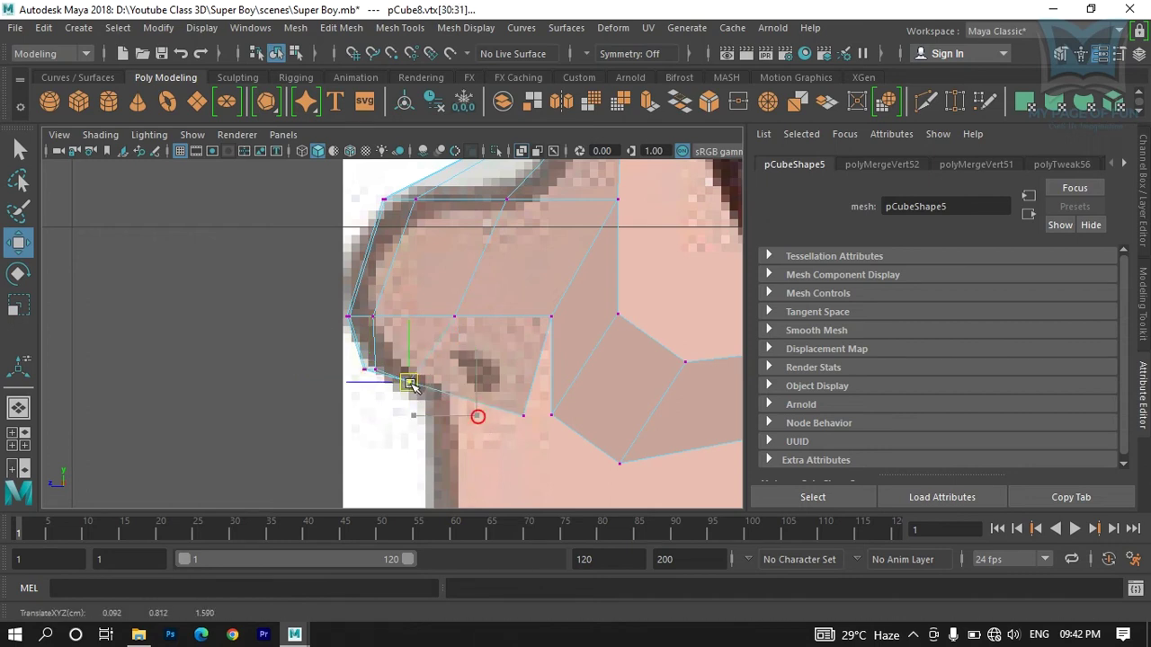
pyautogui.moveTo(330, 291); pyautogui.dragTo(353, 286)
pyautogui.moveTo(350, 351); pyautogui.dragTo(387, 382)
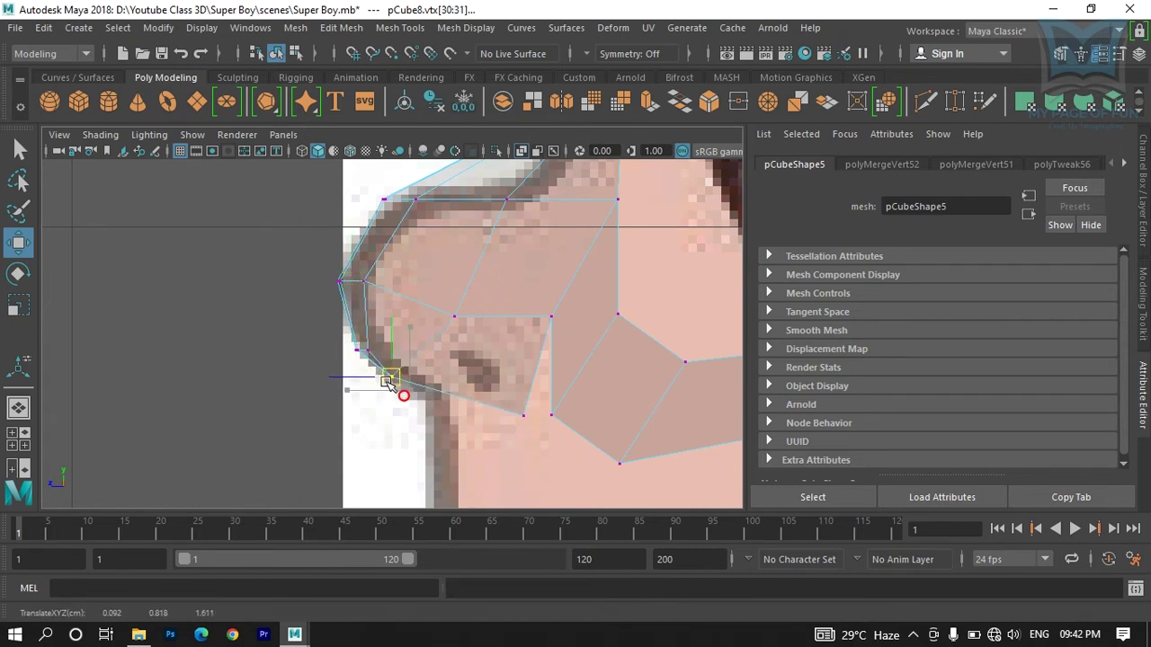
# Step: Move the rear bottom nose vertices forward to where the nose meets the upper lip in the side reference
pyautogui.moveTo(502, 405); pyautogui.dragTo(441, 412)
pyautogui.keyDown('alt'); pyautogui.moveTo(541, 421); pyautogui.dragTo(529, 304, button='middle'); pyautogui.keyUp('alt')
pyautogui.scroll(-12, 527, 306)
pyautogui.scroll(3, 522, 313)
pyautogui.keyDown('alt'); pyautogui.moveTo(458, 381); pyautogui.dragTo(457, 386, button='middle'); pyautogui.keyUp('alt')
pyautogui.scroll(6, 457, 387)
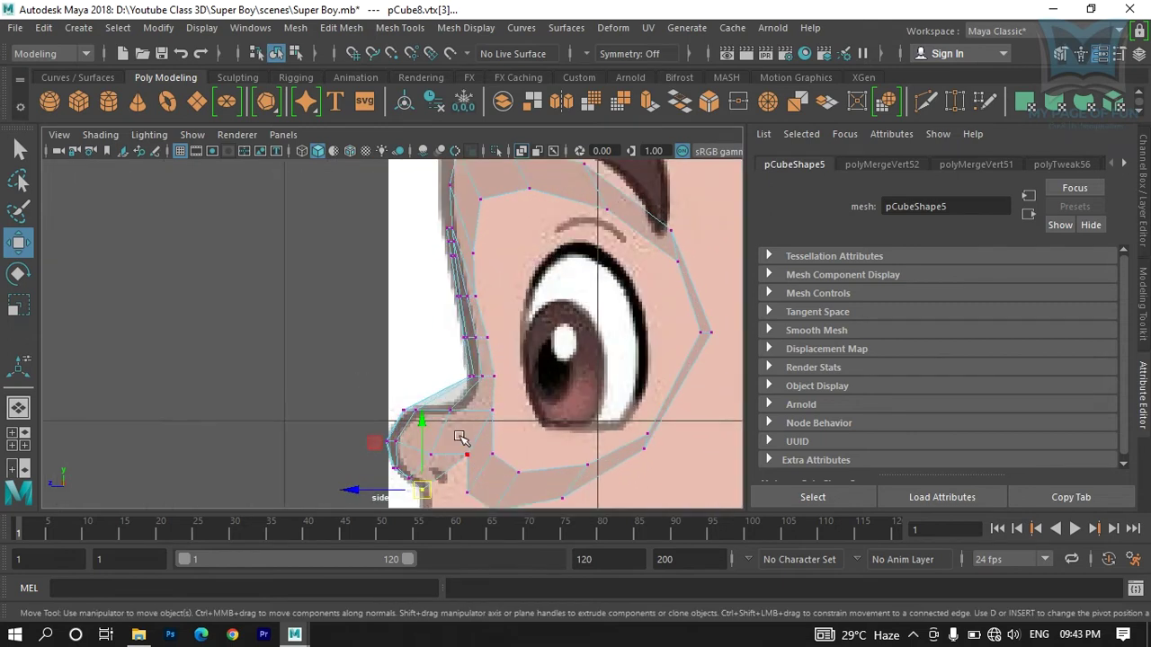
# Step: In the perspective view, select the two outer vertices on the nose's rear bottom edge and shift them slightly
pyautogui.press('space')
pyautogui.press('space')
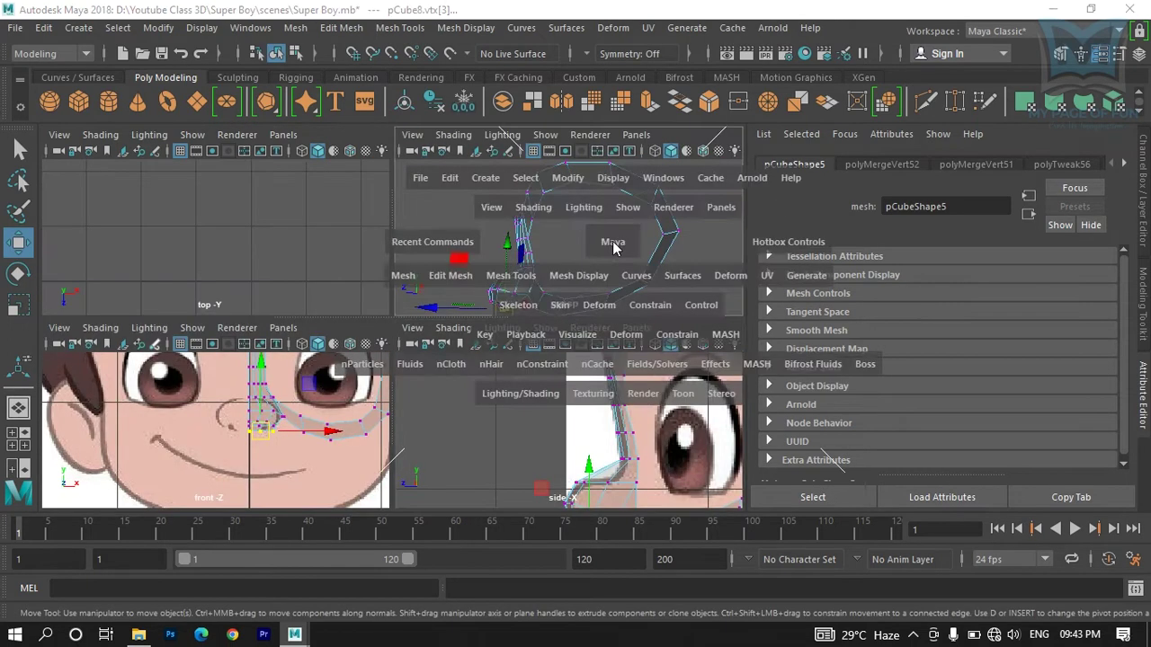
pyautogui.keyDown('alt'); pyautogui.moveTo(532, 358); pyautogui.dragTo(470, 368); pyautogui.keyUp('alt')
pyautogui.scroll(5, 470, 368)
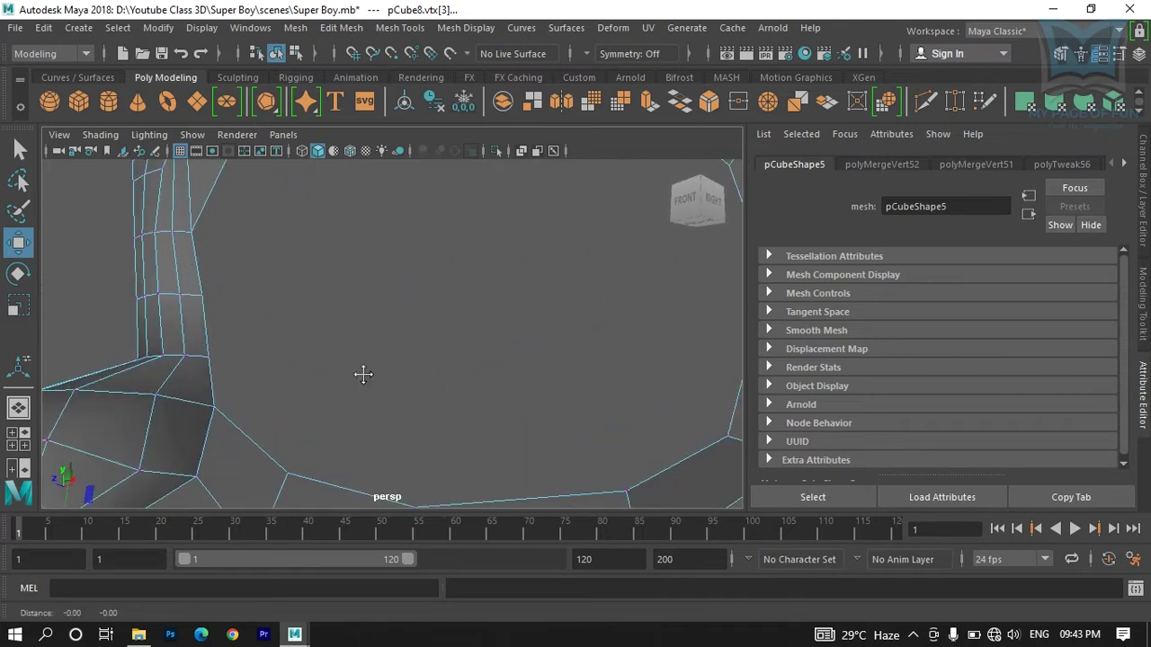
pyautogui.keyDown('alt'); pyautogui.moveTo(363, 372); pyautogui.dragTo(511, 232, button='middle'); pyautogui.keyUp('alt')
pyautogui.keyDown('alt'); pyautogui.moveTo(315, 383); pyautogui.dragTo(310, 297); pyautogui.keyUp('alt')
pyautogui.click(254, 397)
pyautogui.keyDown('alt'); pyautogui.moveTo(242, 411); pyautogui.dragTo(189, 414); pyautogui.keyUp('alt')
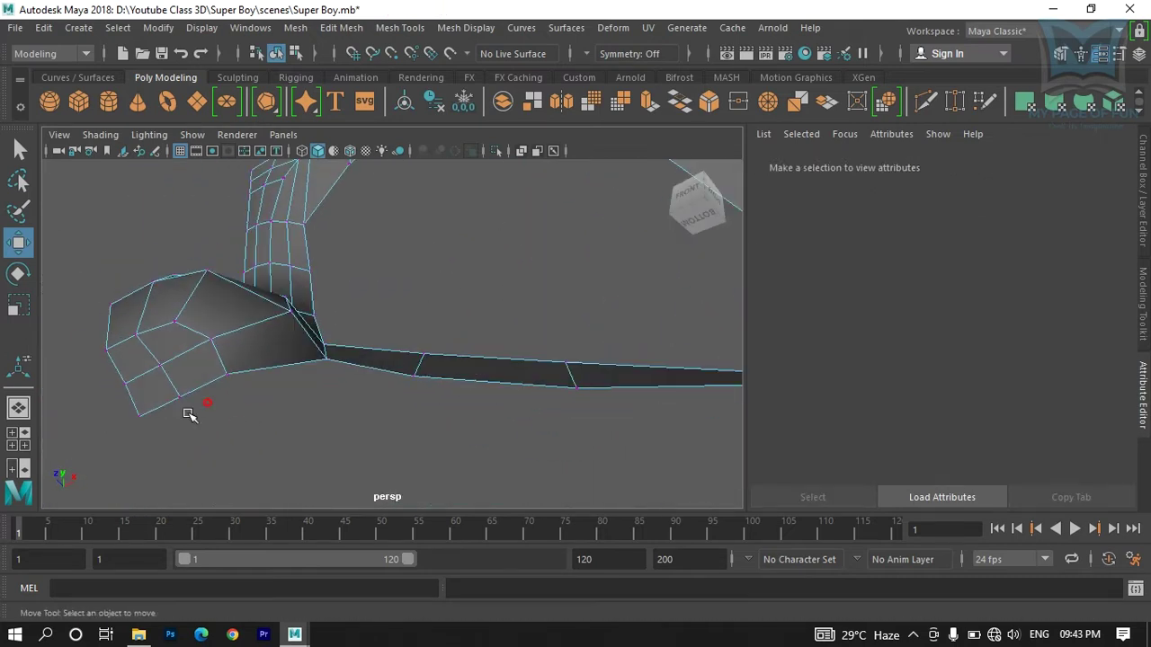
pyautogui.click(181, 399)
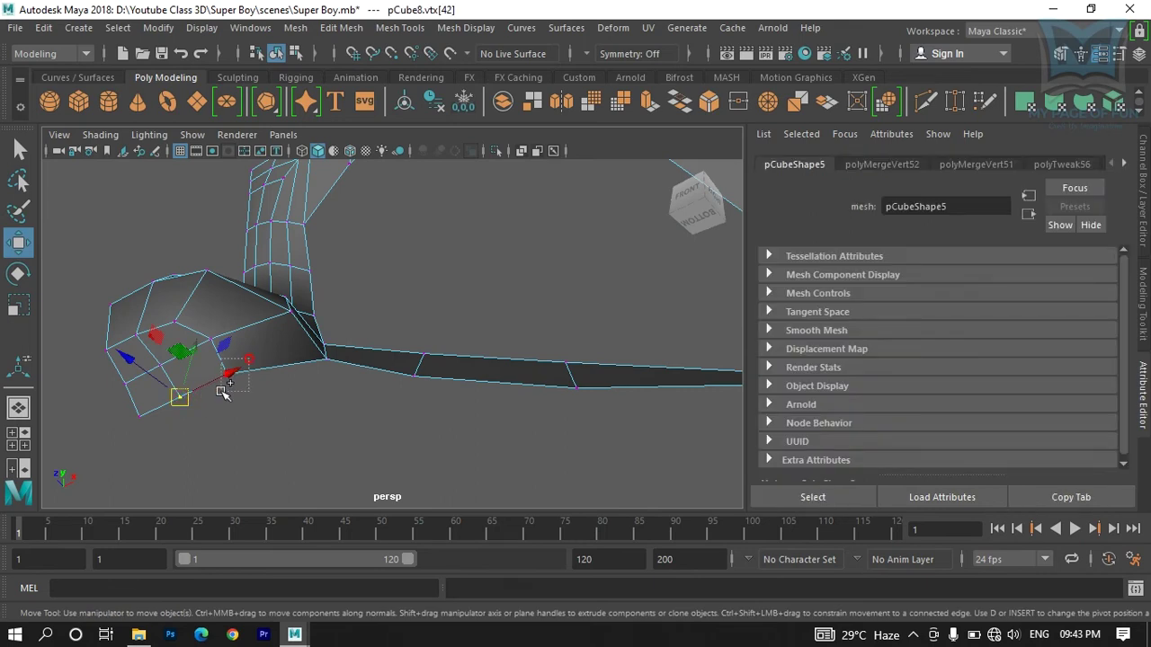
pyautogui.keyDown('alt'); pyautogui.moveTo(232, 431); pyautogui.dragTo(192, 448); pyautogui.keyUp('alt')
pyautogui.moveTo(161, 388); pyautogui.dragTo(165, 389)
pyautogui.moveTo(167, 388); pyautogui.dragTo(163, 387, button='middle')
# Step: Move the two selected bottom nose vertices back in depth, to about X 0.137, Y 0.780, Z 1.542
pyautogui.keyDown('alt'); pyautogui.moveTo(246, 416); pyautogui.dragTo(186, 416); pyautogui.keyUp('alt')
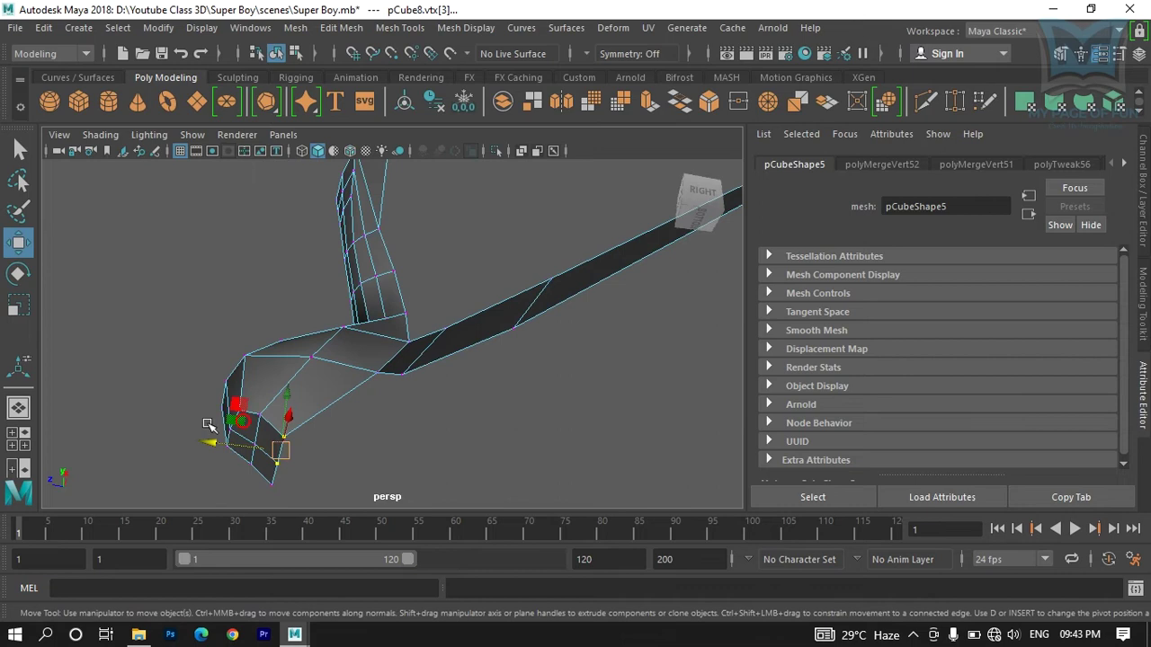
pyautogui.moveTo(213, 432); pyautogui.dragTo(226, 436, button='middle')
pyautogui.moveTo(227, 436); pyautogui.dragTo(227, 436)
pyautogui.moveTo(334, 411); pyautogui.dragTo(222, 445)
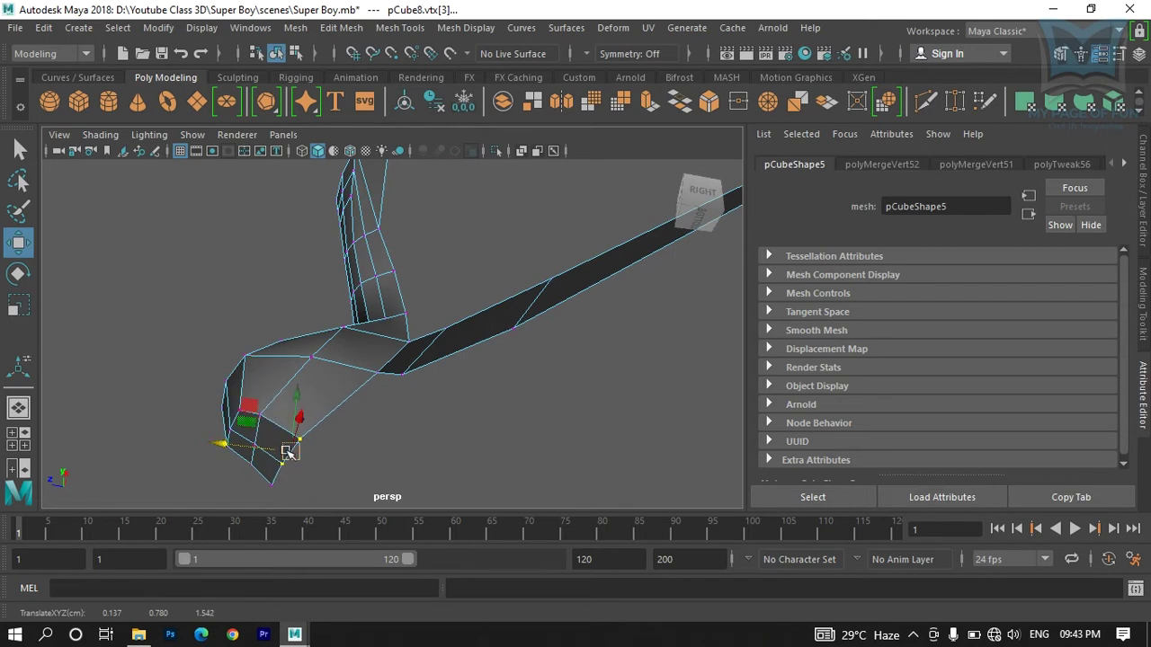
pyautogui.keyDown('alt'); pyautogui.moveTo(385, 430); pyautogui.dragTo(449, 409); pyautogui.keyUp('alt')
# Step: In the side view, move the two inner vertices of the nose's bottom edge forward to a depth of about 1.550
pyautogui.press('space')
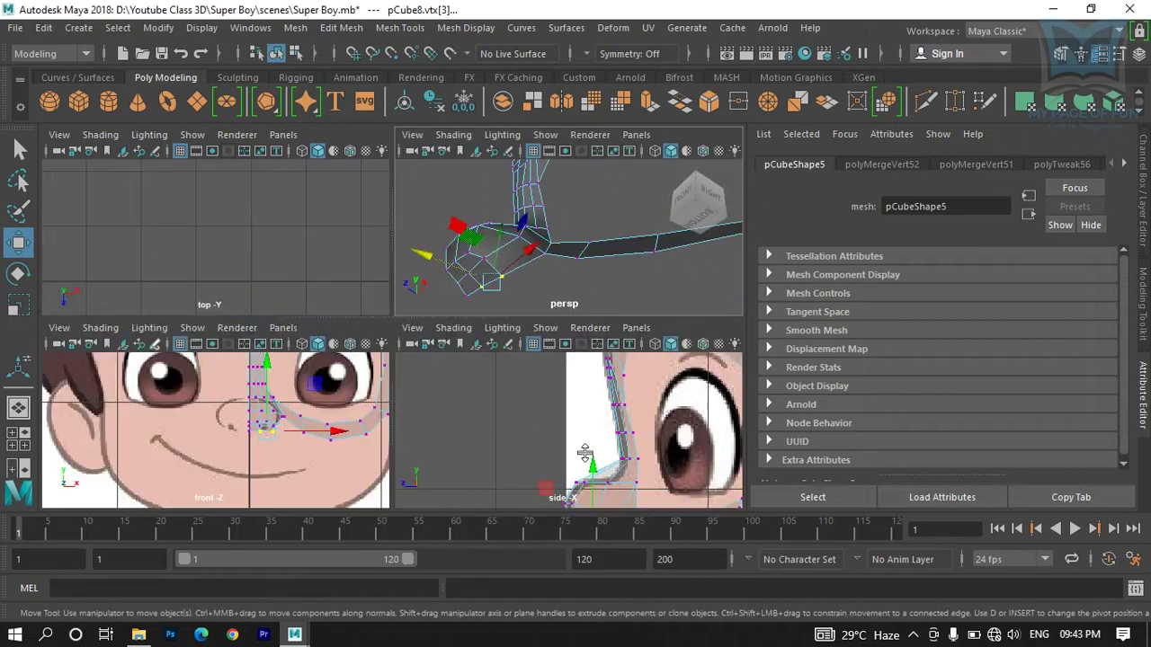
pyautogui.press('space')
pyautogui.keyDown('alt'); pyautogui.moveTo(599, 457); pyautogui.dragTo(550, 445, button='middle'); pyautogui.keyUp('alt')
pyautogui.scroll(8, 550, 444)
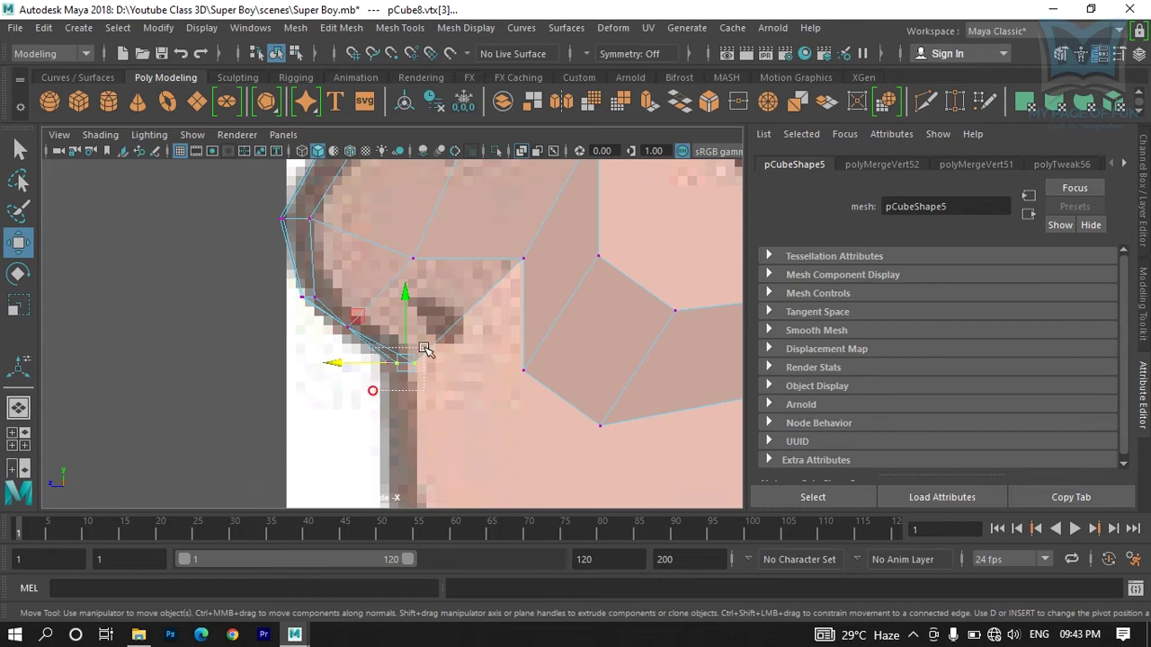
pyautogui.click(335, 369)
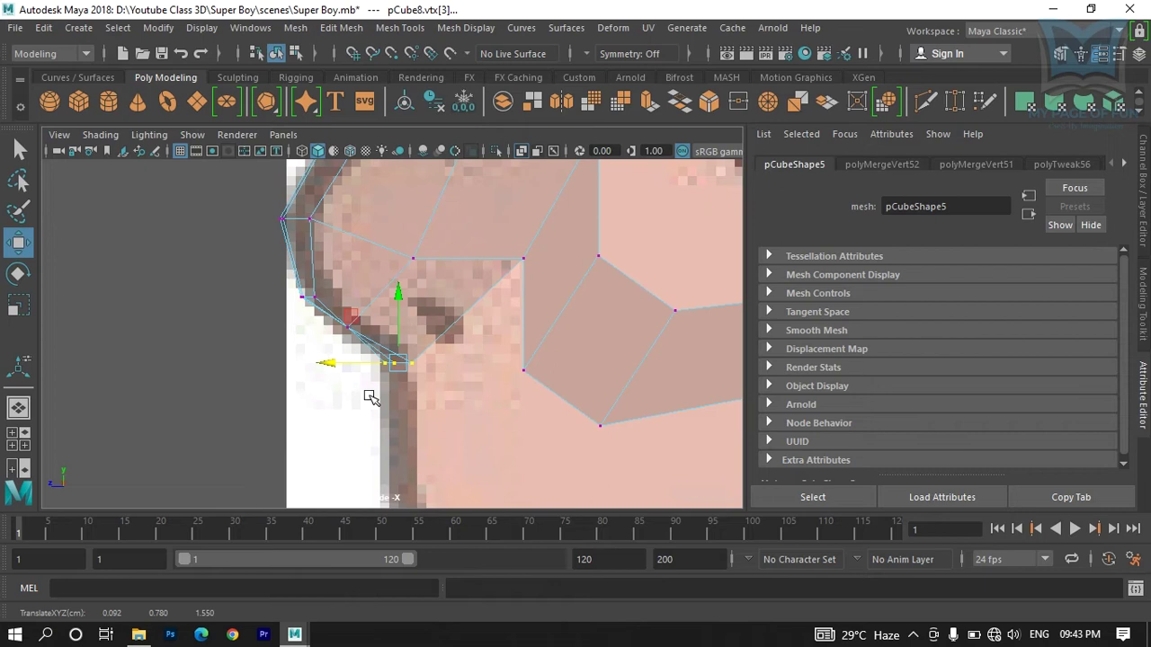
# Step: In the front view, raise the outer column of vertices on the nose's underside to follow the reference nostril outline
pyautogui.press('space')
pyautogui.press('space')
pyautogui.scroll(2, 386, 423)
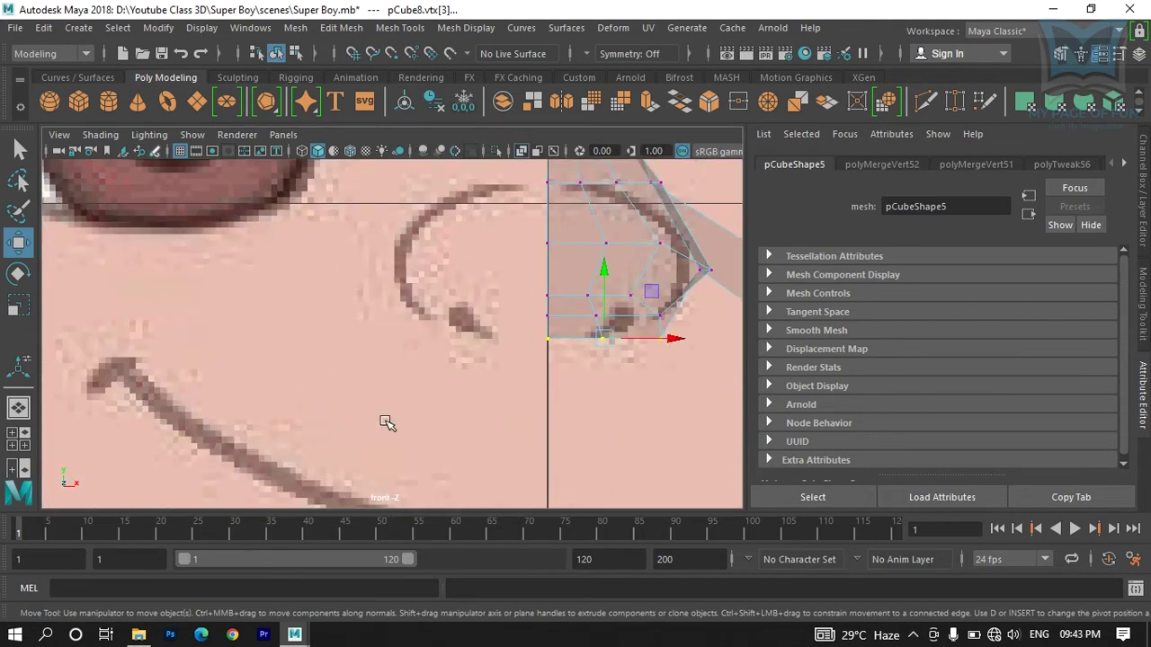
pyautogui.keyDown('alt'); pyautogui.moveTo(499, 387); pyautogui.dragTo(146, 411, button='middle'); pyautogui.keyUp('alt')
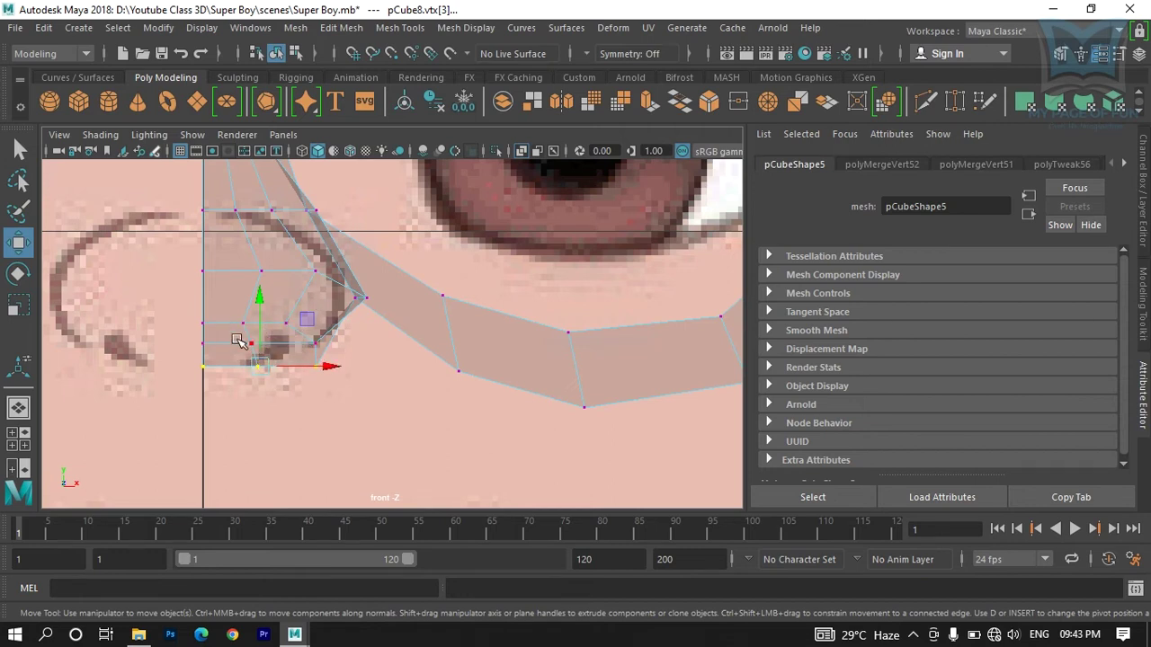
pyautogui.moveTo(272, 311); pyautogui.dragTo(306, 334)
pyautogui.scroll(3, 374, 308)
pyautogui.keyDown('alt'); pyautogui.moveTo(393, 374); pyautogui.dragTo(469, 446, button='middle'); pyautogui.keyUp('alt')
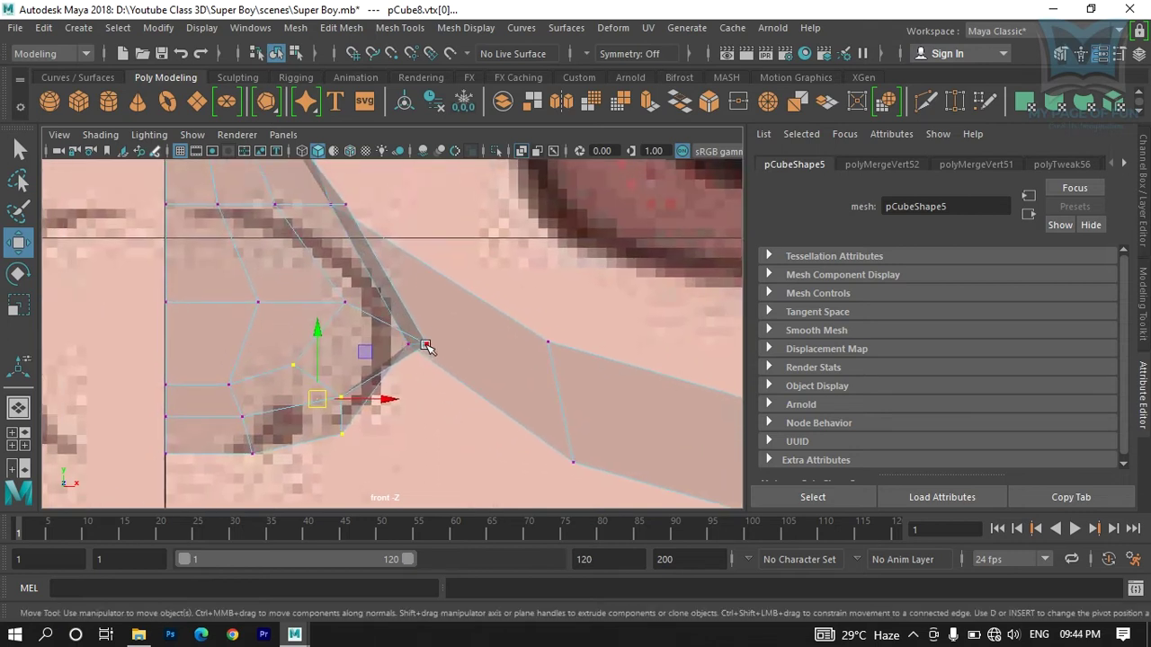
# Step: Move the nose wing's outer vertex inward to about X 0.229, Y 0.907, and shift the vertex at the top of the wing inward
pyautogui.click(427, 347)
pyautogui.moveTo(426, 347)
pyautogui.mouseDown()
pyautogui.moveTo(405, 340)
pyautogui.moveTo(405, 351)
pyautogui.mouseUp()
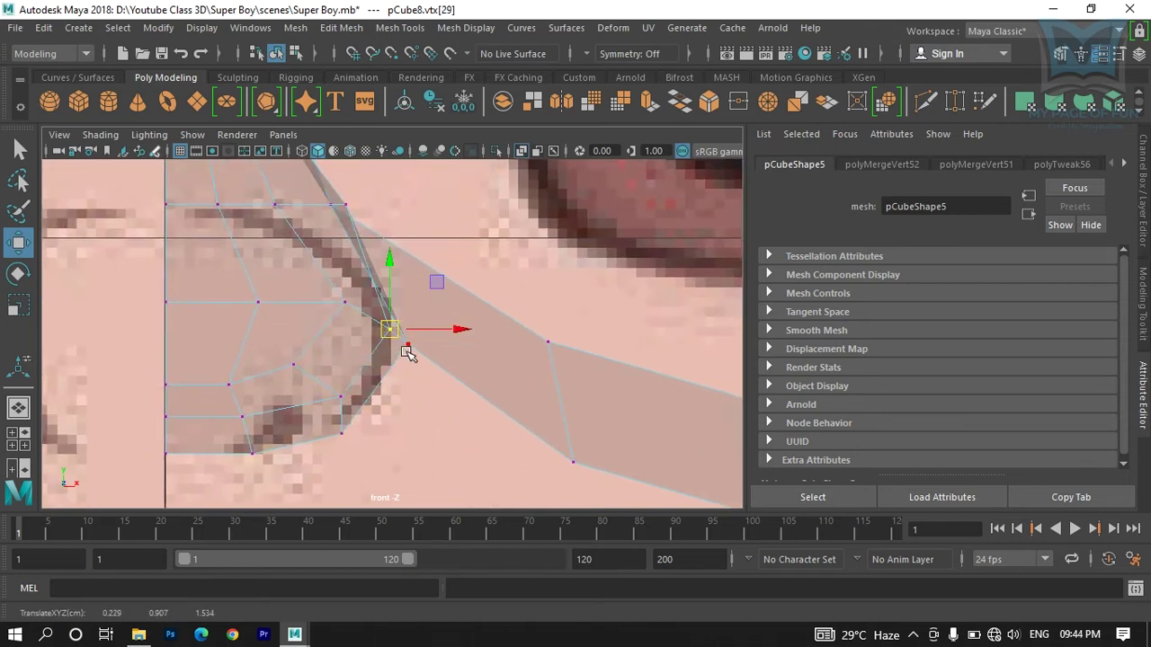
pyautogui.keyDown('alt'); pyautogui.moveTo(399, 275); pyautogui.dragTo(398, 341, button='middle'); pyautogui.keyUp('alt')
pyautogui.click(347, 269)
pyautogui.moveTo(347, 269); pyautogui.dragTo(321, 273)
# Step: Place the cheek-side vertex beside the nose wing at about X 0.244, Y 0.893, and nudge the adjacent wing vertex up and inward
pyautogui.click(406, 409)
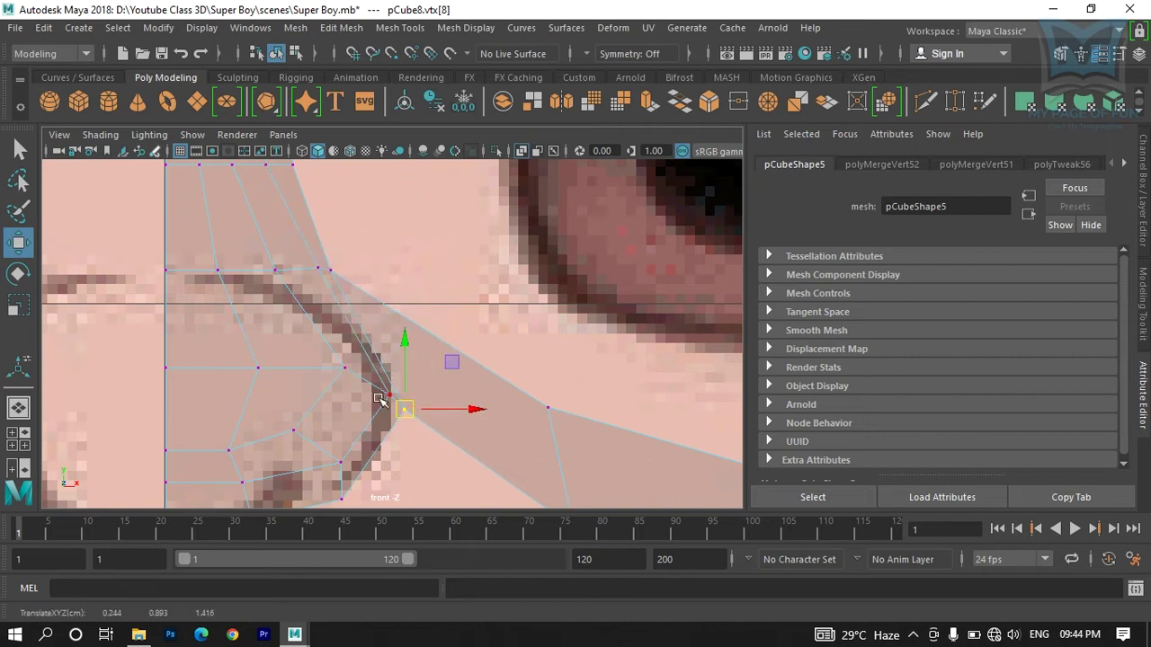
pyautogui.click(389, 394)
pyautogui.moveTo(390, 395); pyautogui.dragTo(381, 385)
pyautogui.click(254, 365)
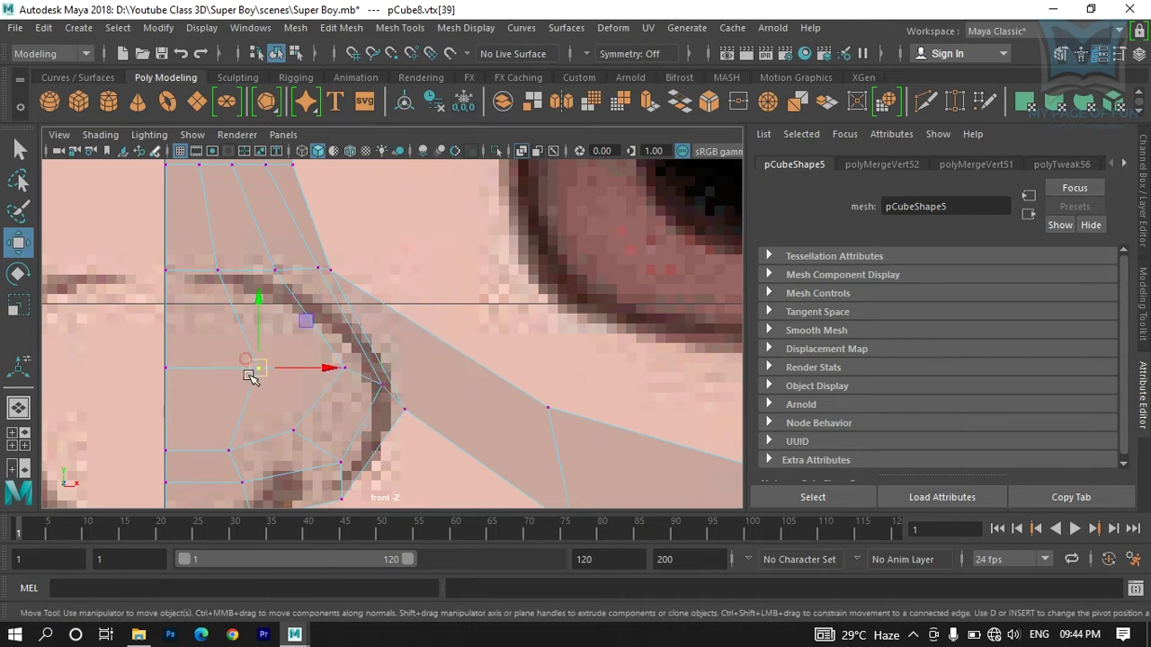
pyautogui.keyDown('shift'); pyautogui.click(163, 364); pyautogui.keyUp('shift')
# Step: In the perspective view, select the edge nearest the centerline on the nose's bottom border
pyautogui.click(542, 255)
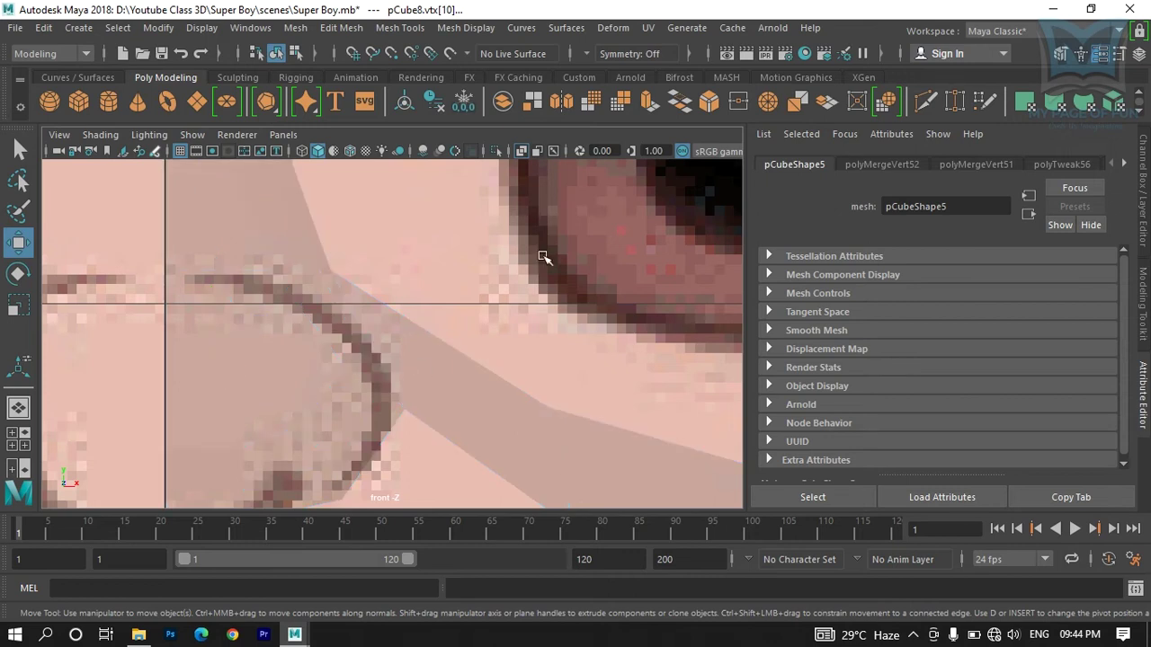
pyautogui.press('space')
pyautogui.press('space')
pyautogui.moveTo(470, 344)
pyautogui.keyDown('alt'); pyautogui.mouseDown()
pyautogui.moveTo(462, 429)
pyautogui.moveTo(549, 393)
pyautogui.moveTo(624, 395)
pyautogui.moveTo(468, 398)
pyautogui.moveTo(470, 347)
pyautogui.moveTo(457, 338)
pyautogui.mouseUp(); pyautogui.keyUp('alt')
pyautogui.keyDown('alt'); pyautogui.moveTo(310, 401); pyautogui.dragTo(378, 364); pyautogui.keyUp('alt')
pyautogui.keyDown('alt'); pyautogui.moveTo(378, 364); pyautogui.dragTo(344, 342, button='middle'); pyautogui.keyUp('alt')
pyautogui.scroll(2, 278, 336)
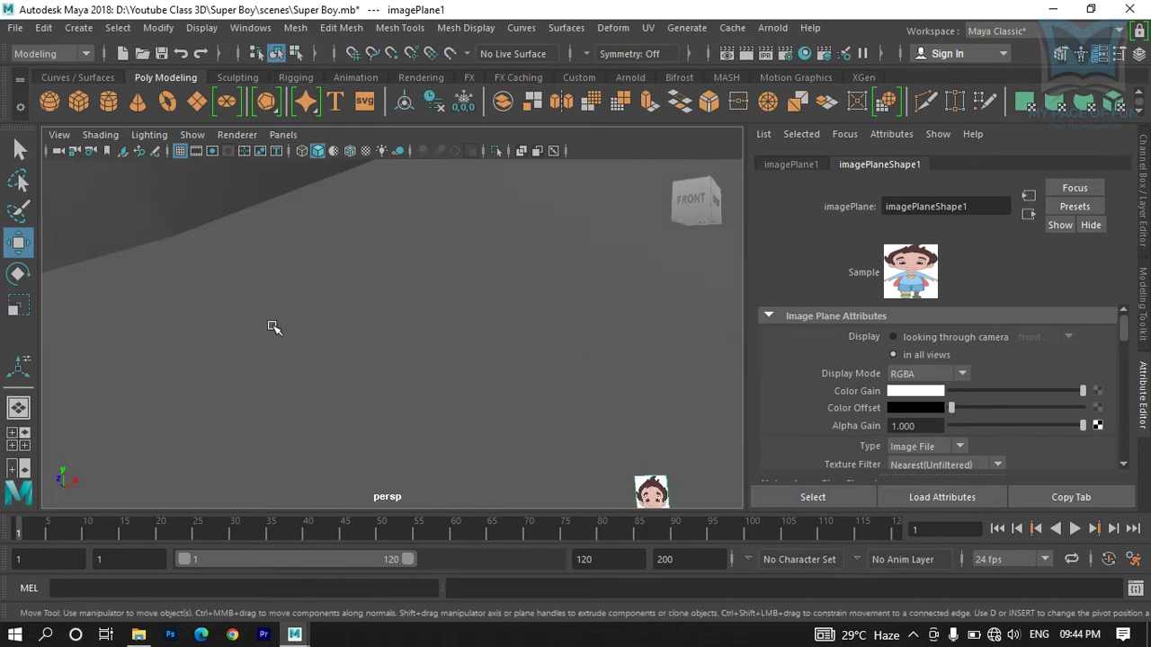
pyautogui.scroll(1, 214, 267)
pyautogui.click(227, 277)
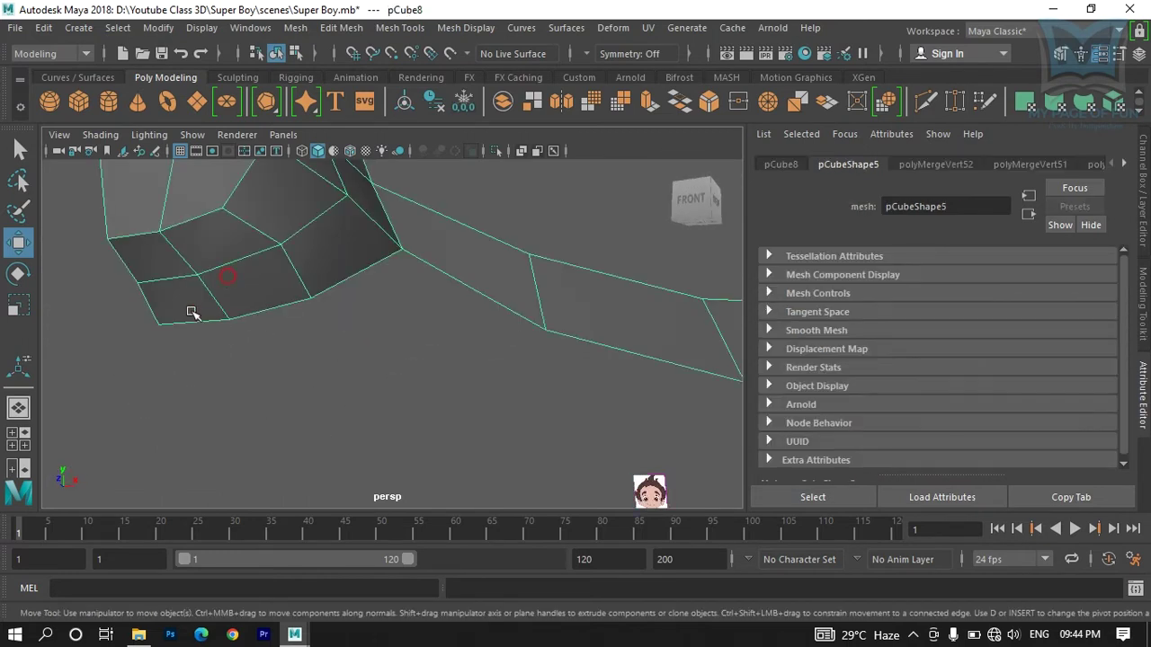
pyautogui.moveTo(192, 312); pyautogui.dragTo(177, 104, button='right')
pyautogui.click(187, 325)
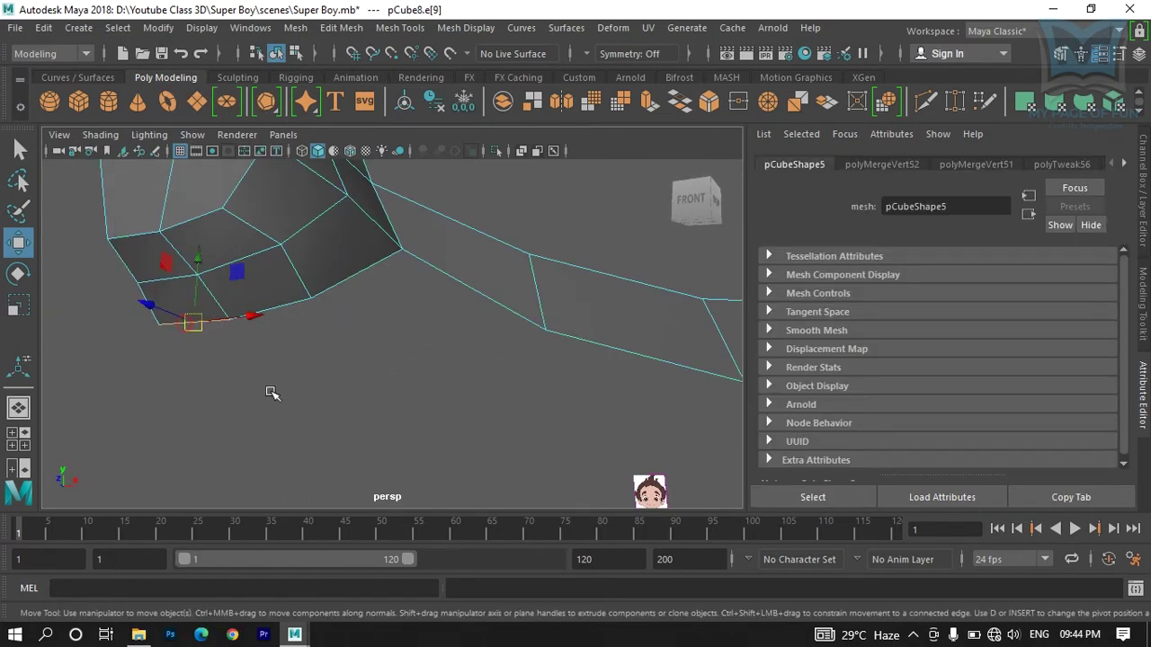
pyautogui.click(913, 635)
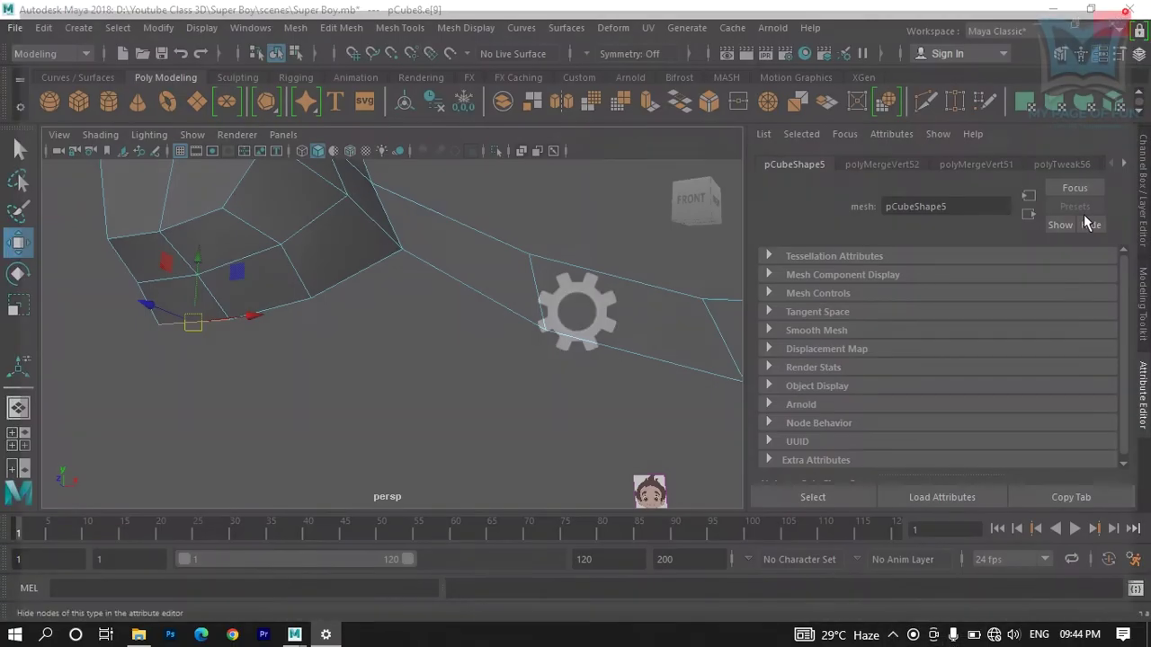
pyautogui.click(913, 635)
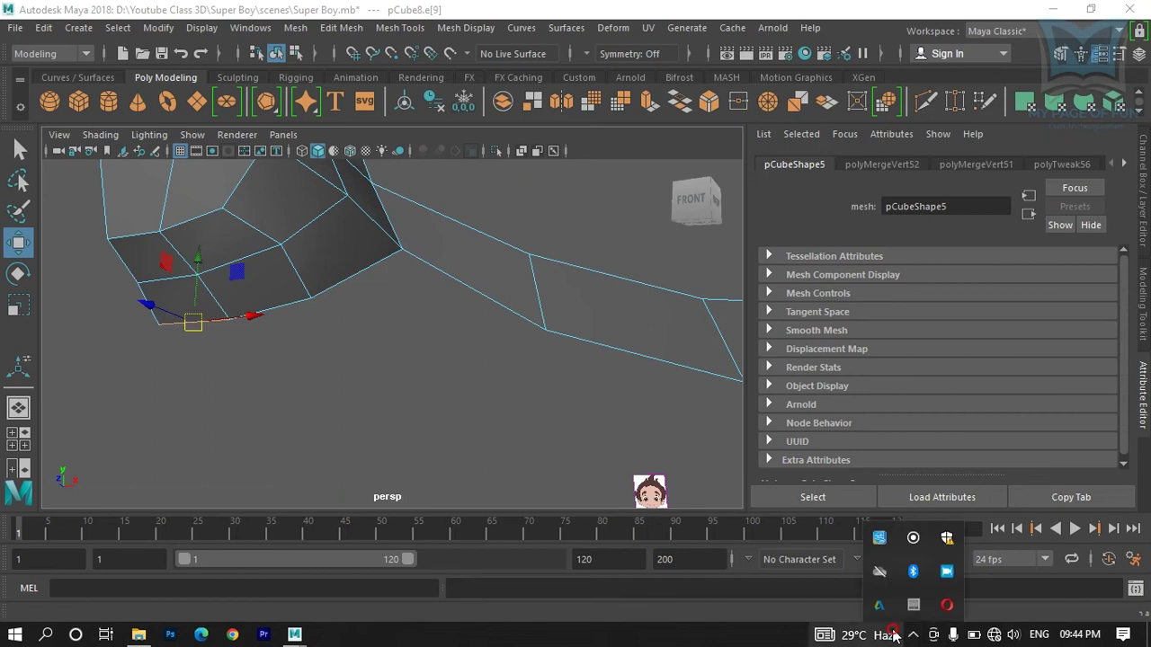
pyautogui.click(894, 637)
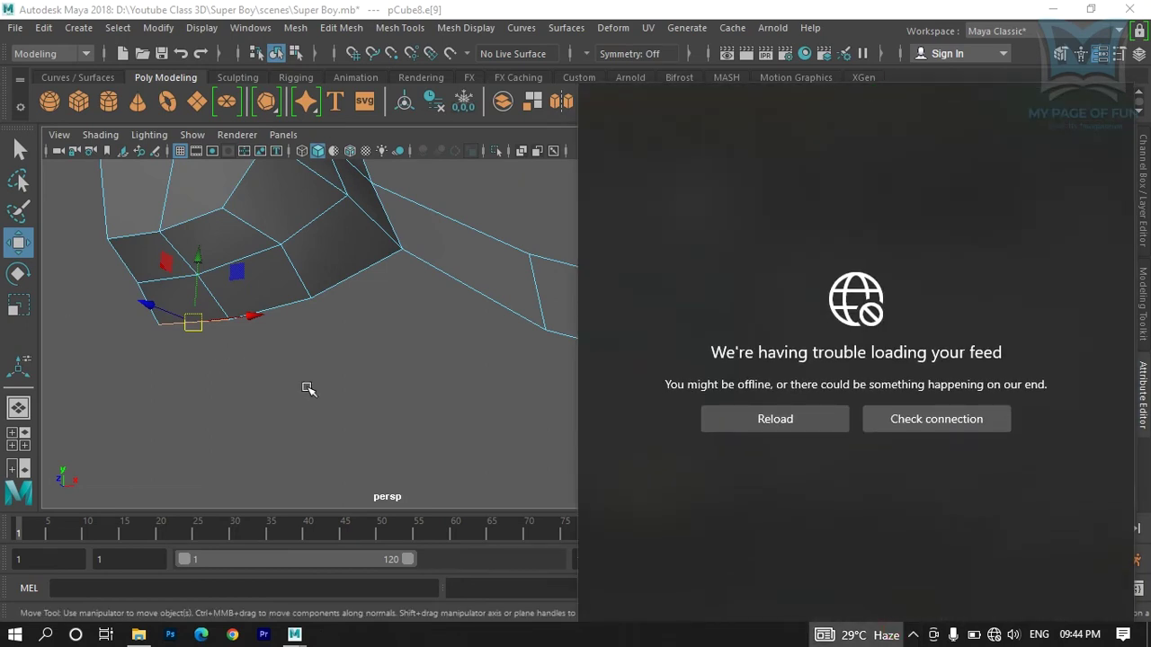
pyautogui.click(462, 367)
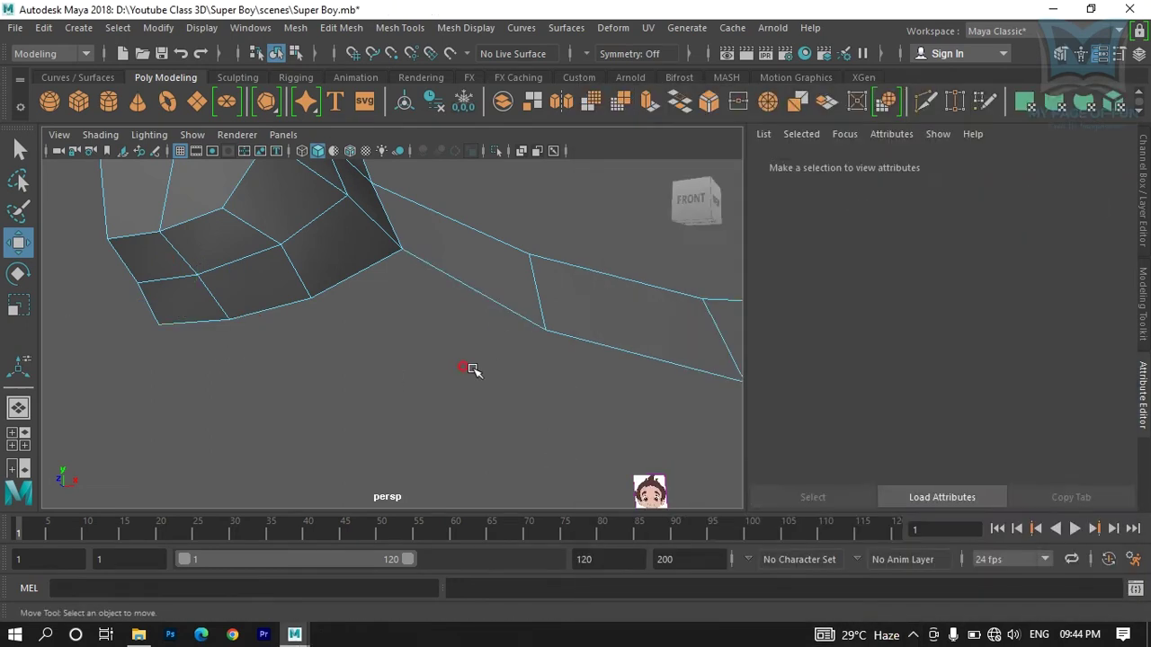
# Step: Extrude the nose's bottom border edge nearest the centerline and pull it down about 0.309 toward the mouth in the front view
pyautogui.click(196, 324)
pyautogui.click(649, 101)
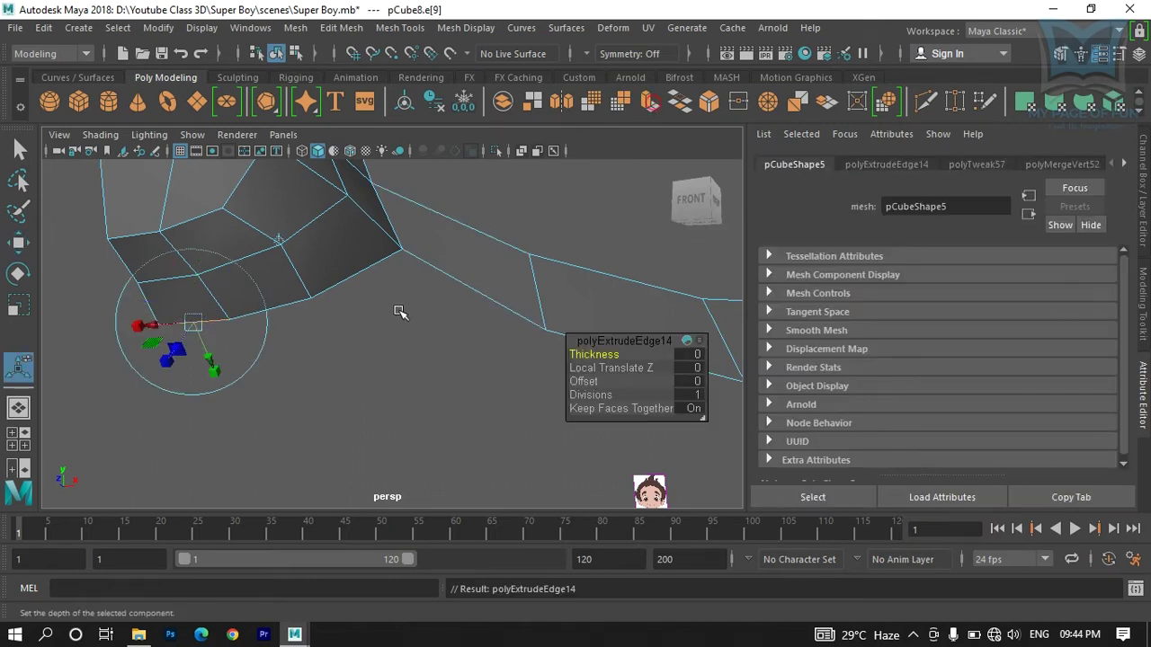
pyautogui.moveTo(314, 329)
pyautogui.keyDown('alt'); pyautogui.mouseDown()
pyautogui.moveTo(262, 359)
pyautogui.moveTo(290, 393)
pyautogui.mouseUp(); pyautogui.keyUp('alt')
pyautogui.press('space')
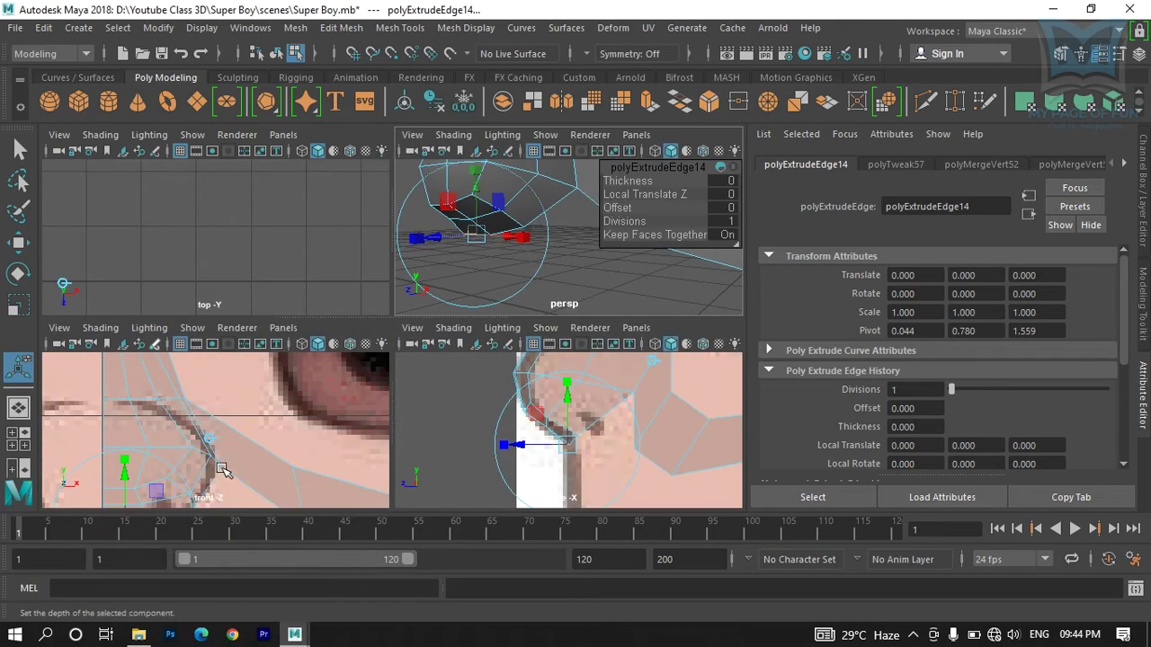
pyautogui.press('space')
pyautogui.scroll(-6, 423, 311)
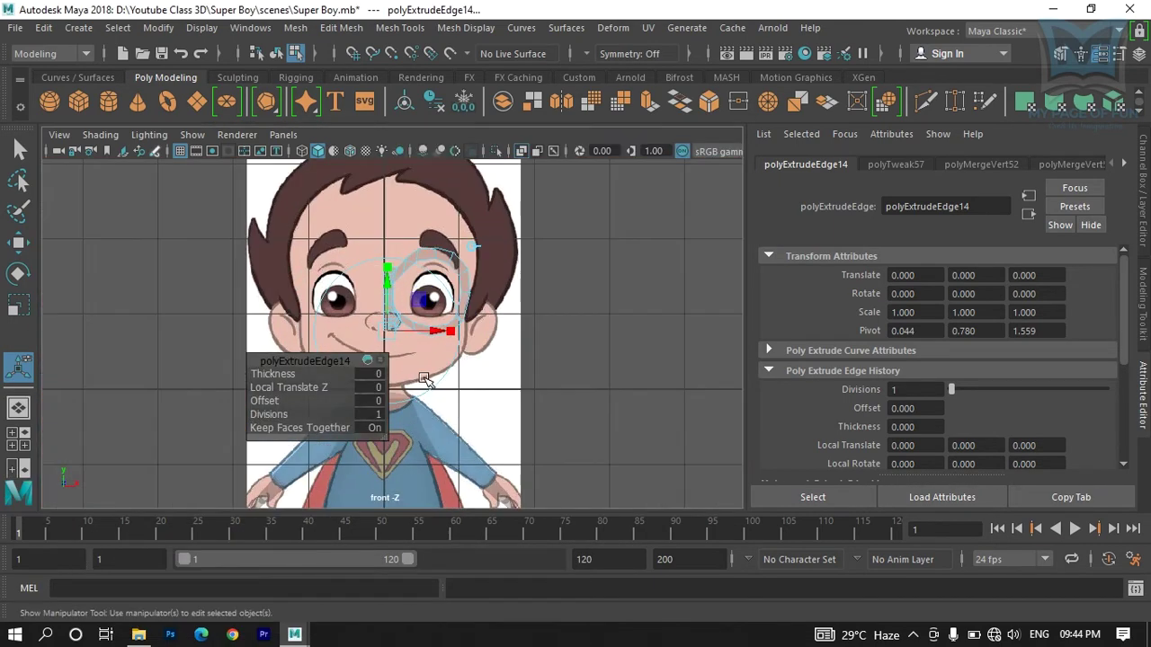
pyautogui.scroll(5, 423, 380)
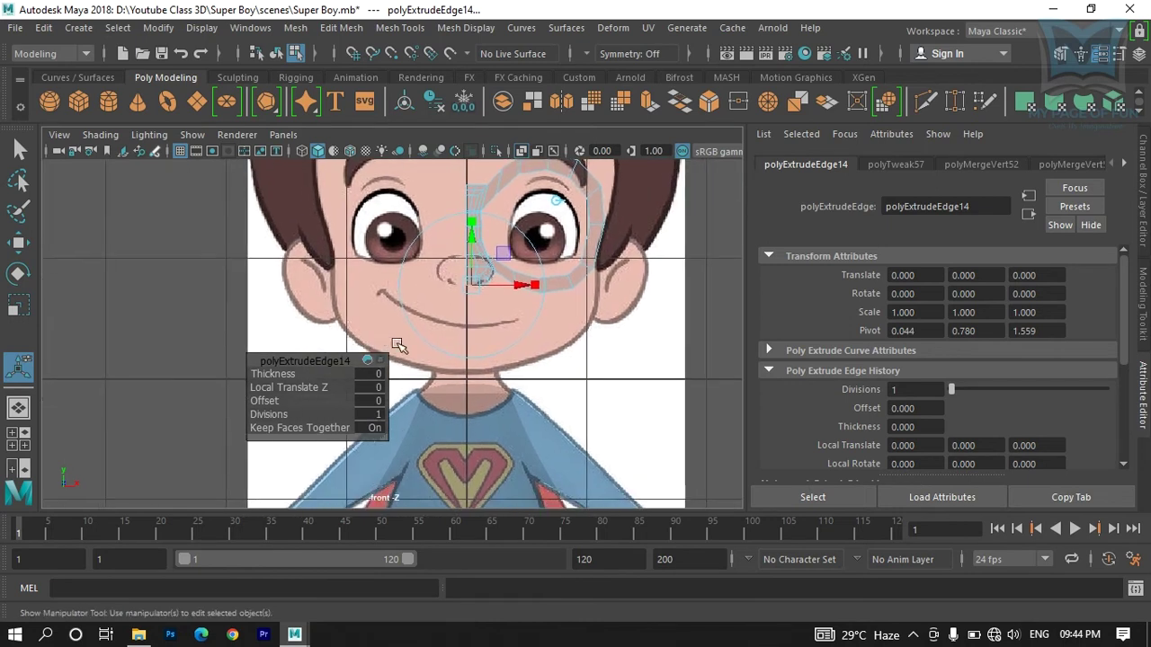
pyautogui.moveTo(471, 236); pyautogui.dragTo(472, 280)
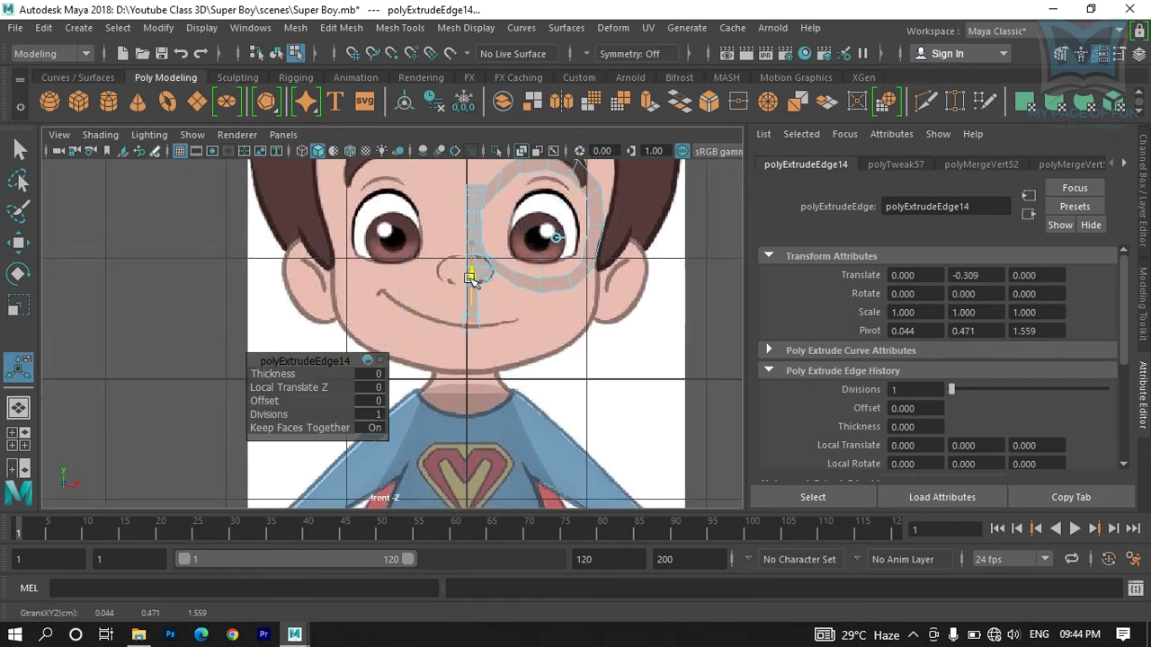
# Step: Fine-tune the extruded edge's vertical offset to about -0.307 so it sits just above the reference mouth line
pyautogui.scroll(3, 519, 370)
pyautogui.moveTo(563, 268); pyautogui.dragTo(565, 261)
pyautogui.scroll(3, 583, 356)
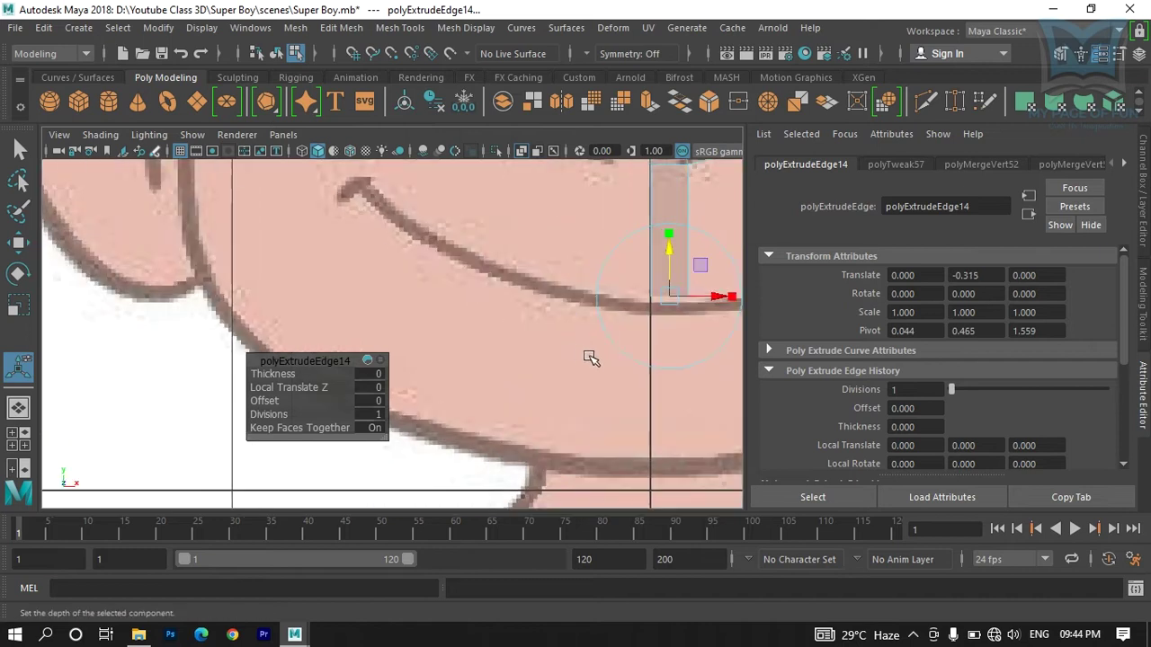
pyautogui.keyDown('alt'); pyautogui.moveTo(584, 356); pyautogui.dragTo(393, 369, button='middle'); pyautogui.keyUp('alt')
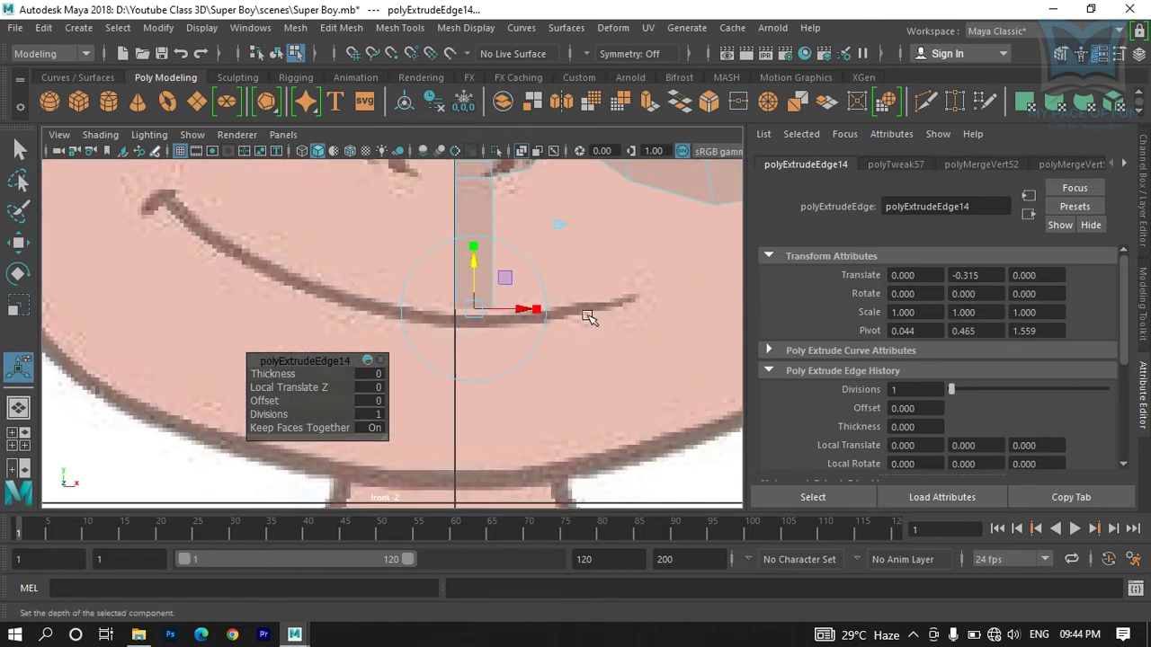
pyautogui.moveTo(473, 267); pyautogui.dragTo(473, 263)
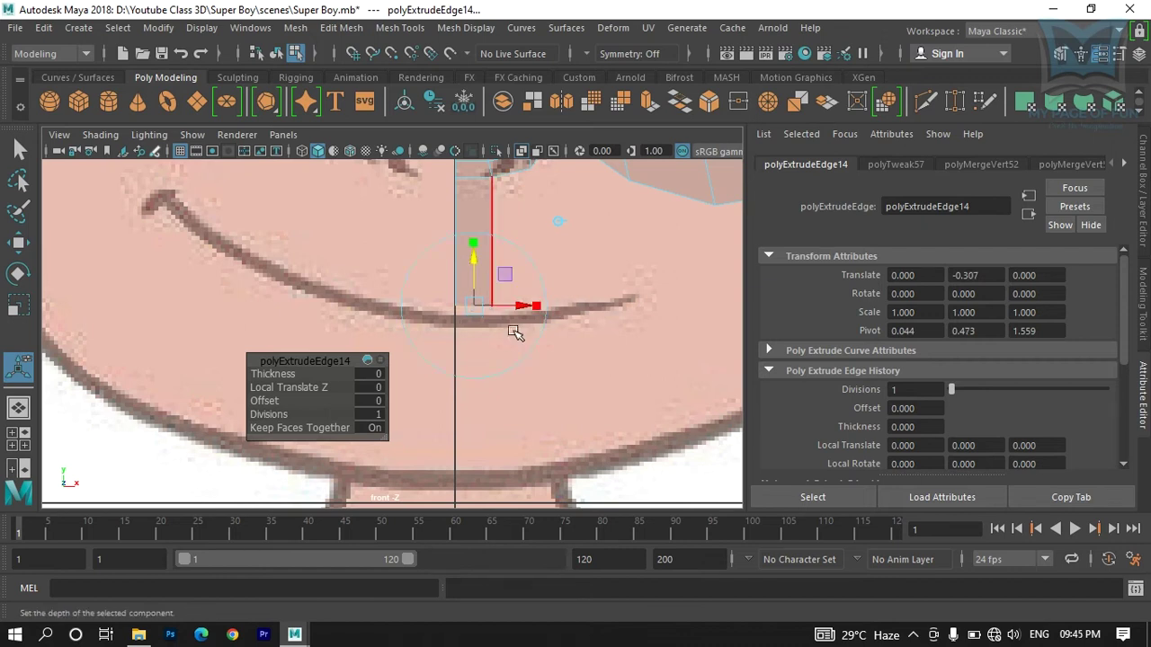
pyautogui.scroll(2, 483, 302)
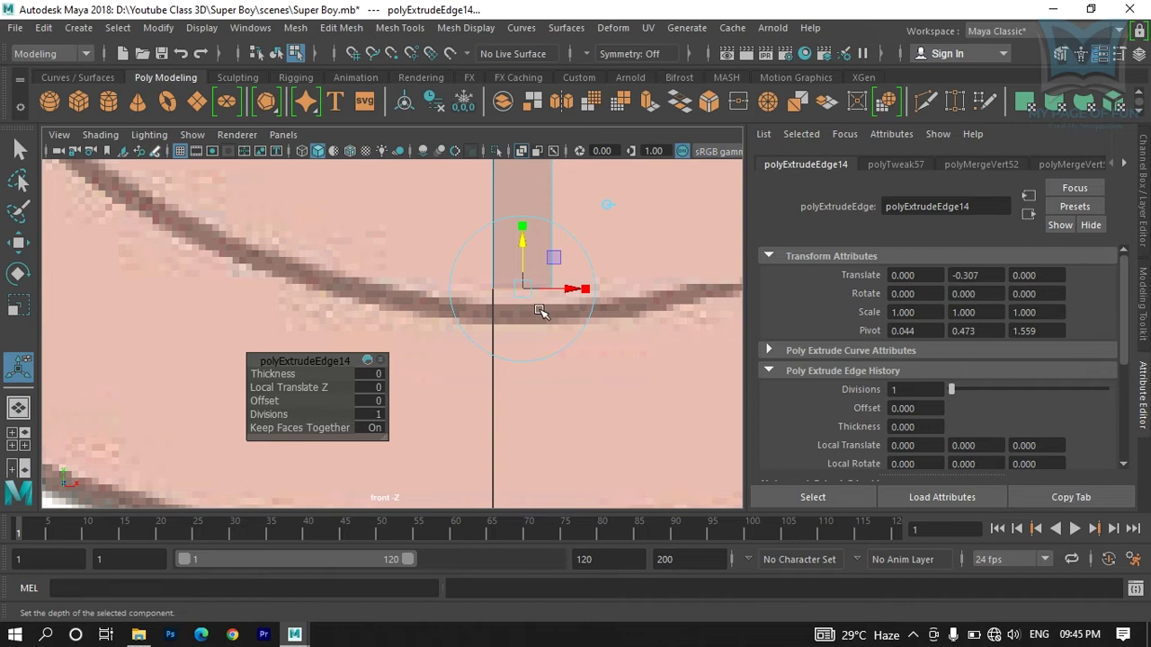
# Step: In the side view, fit the extruded edge to the upper lip profile with offsets of about -0.288 in Y and -0.034 in Z
pyautogui.press('space')
pyautogui.press('space')
pyautogui.keyDown('alt'); pyautogui.moveTo(591, 432); pyautogui.dragTo(635, 228, button='middle'); pyautogui.keyUp('alt')
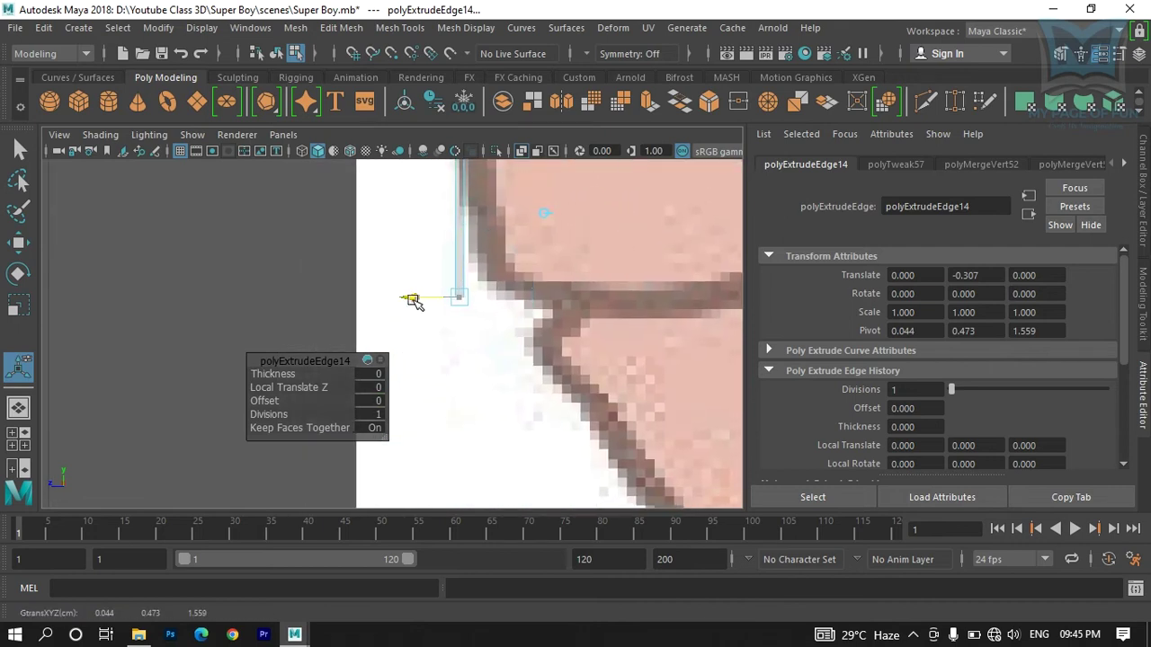
pyautogui.moveTo(414, 300); pyautogui.dragTo(449, 297)
pyautogui.moveTo(497, 254); pyautogui.dragTo(494, 237)
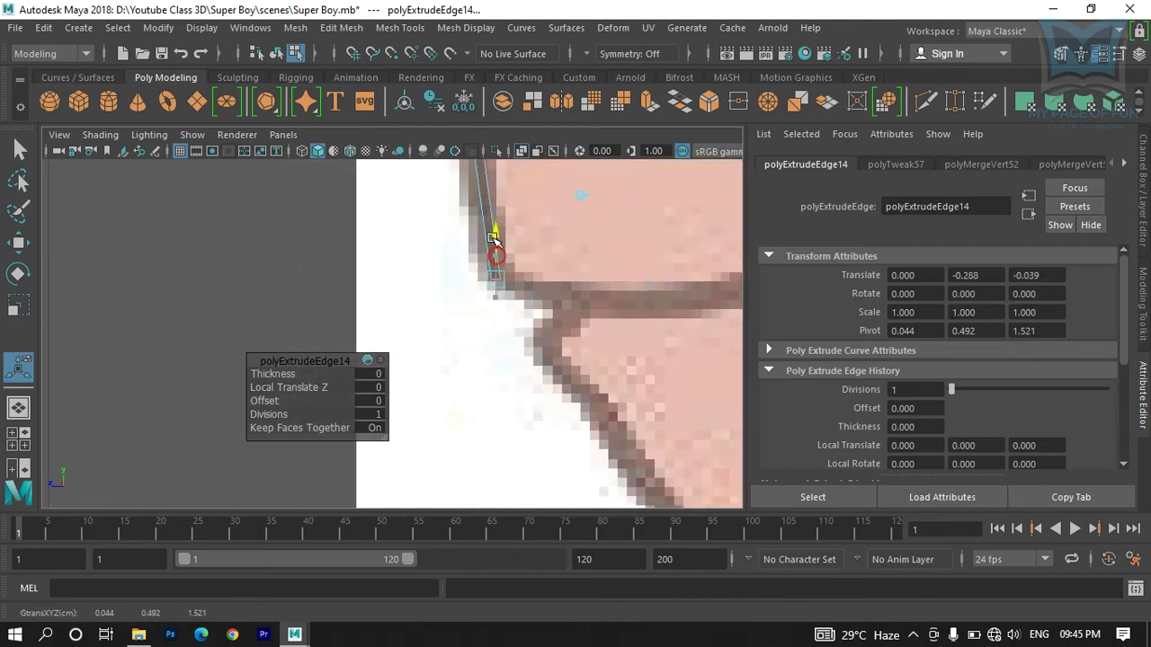
pyautogui.moveTo(456, 280); pyautogui.dragTo(452, 281)
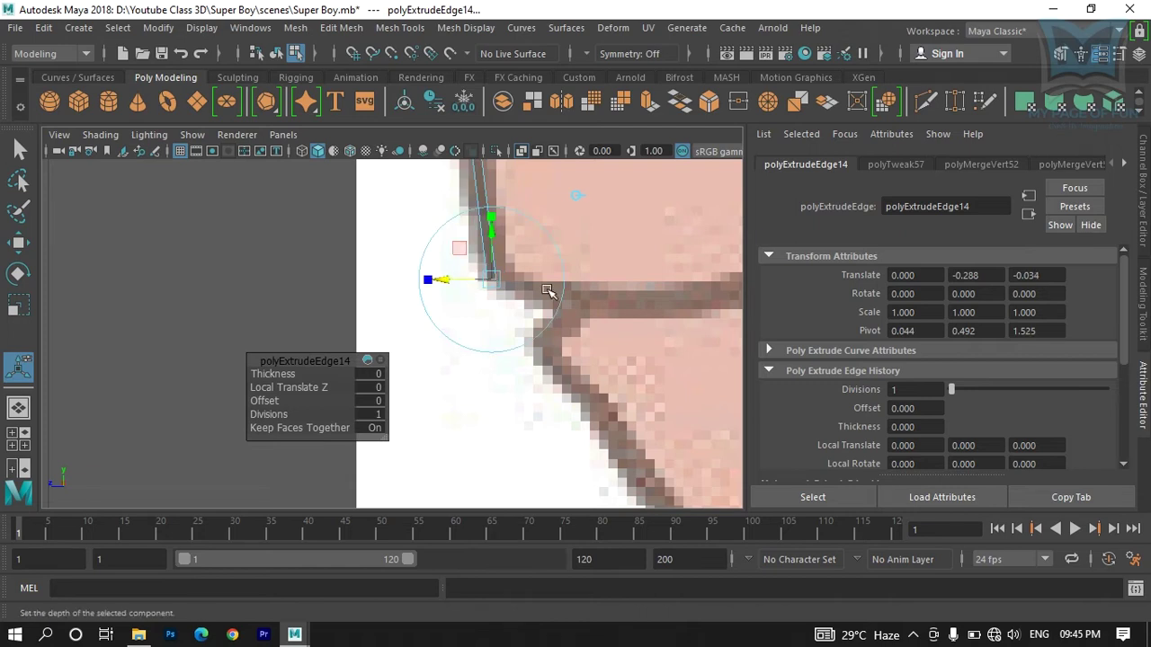
# Step: Insert an edge loop across the middle of the strip between the nose and the mouth
pyautogui.scroll(-3, 483, 308)
pyautogui.scroll(-5, 497, 351)
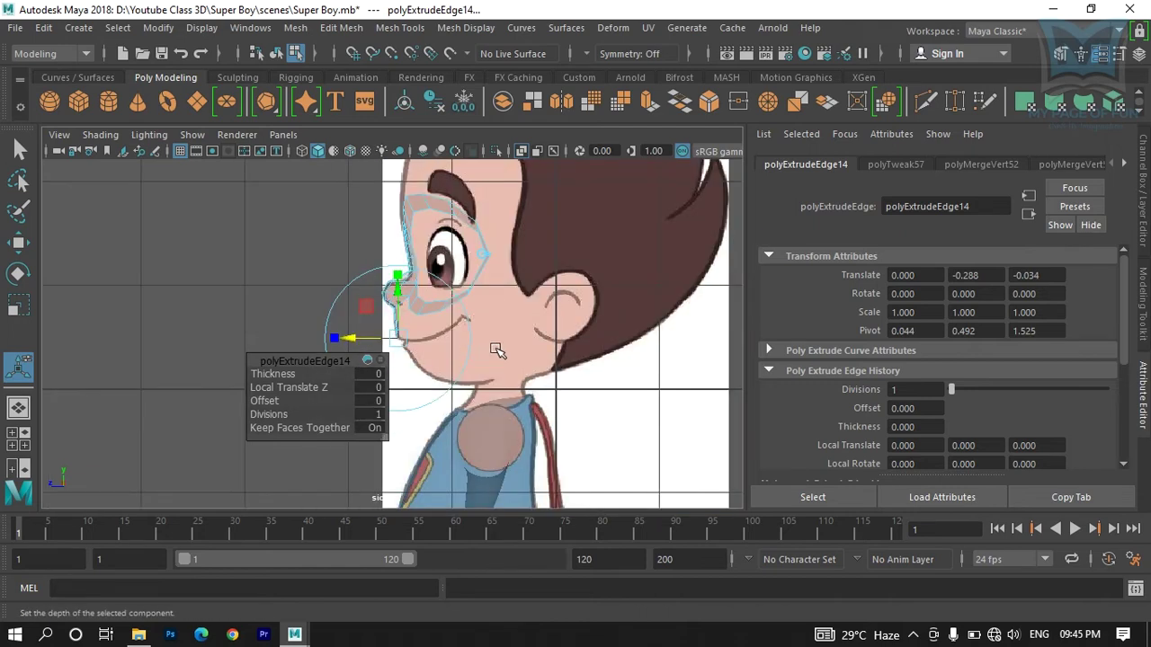
pyautogui.keyDown('alt'); pyautogui.moveTo(497, 350); pyautogui.dragTo(139, 322, button='middle'); pyautogui.keyUp('alt')
pyautogui.scroll(5, 601, 357)
pyautogui.moveTo(527, 252); pyautogui.dragTo(608, 122, button='right')
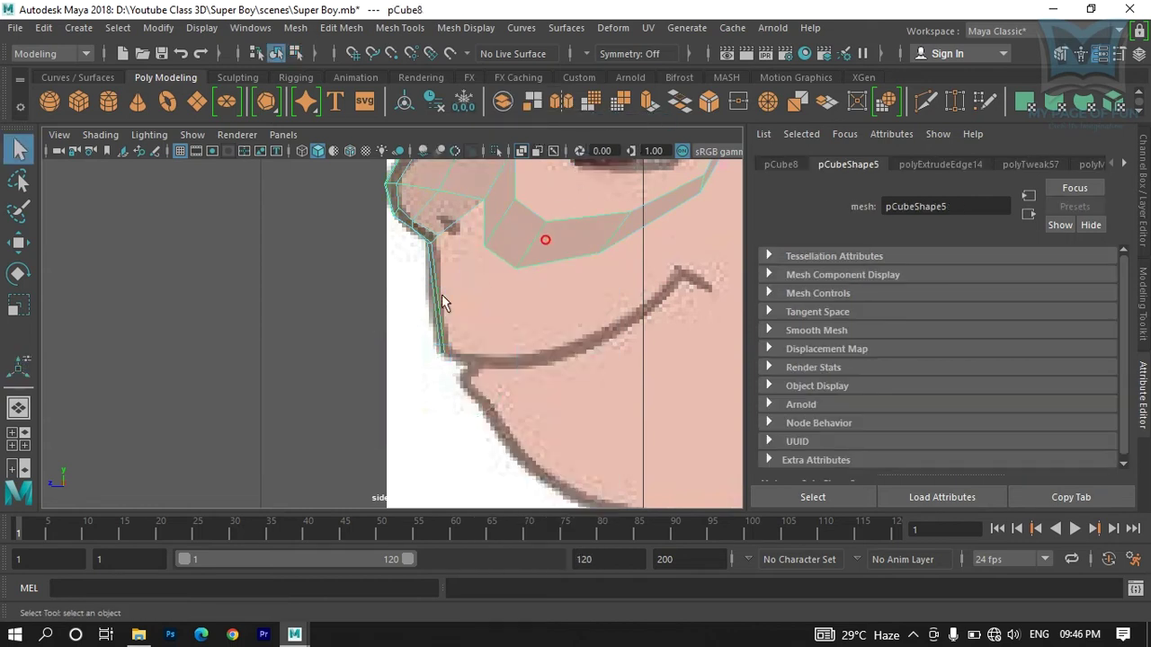
pyautogui.scroll(1, 445, 294)
pyautogui.keyDown('shift'); pyautogui.moveTo(450, 225); pyautogui.dragTo(345, 239, button='right'); pyautogui.keyUp('shift')
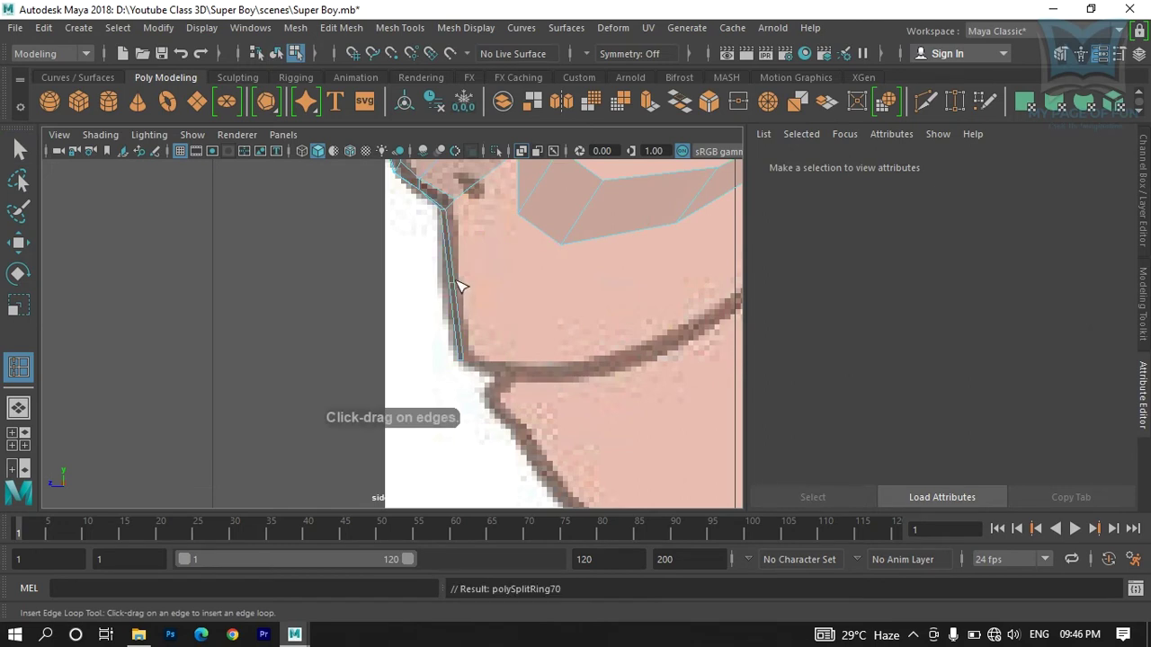
pyautogui.click(458, 286)
# Step: Move the new middle edge forward and slightly down to follow the reference profile between nose and lip
pyautogui.press('w')
pyautogui.moveTo(387, 284); pyautogui.dragTo(385, 286)
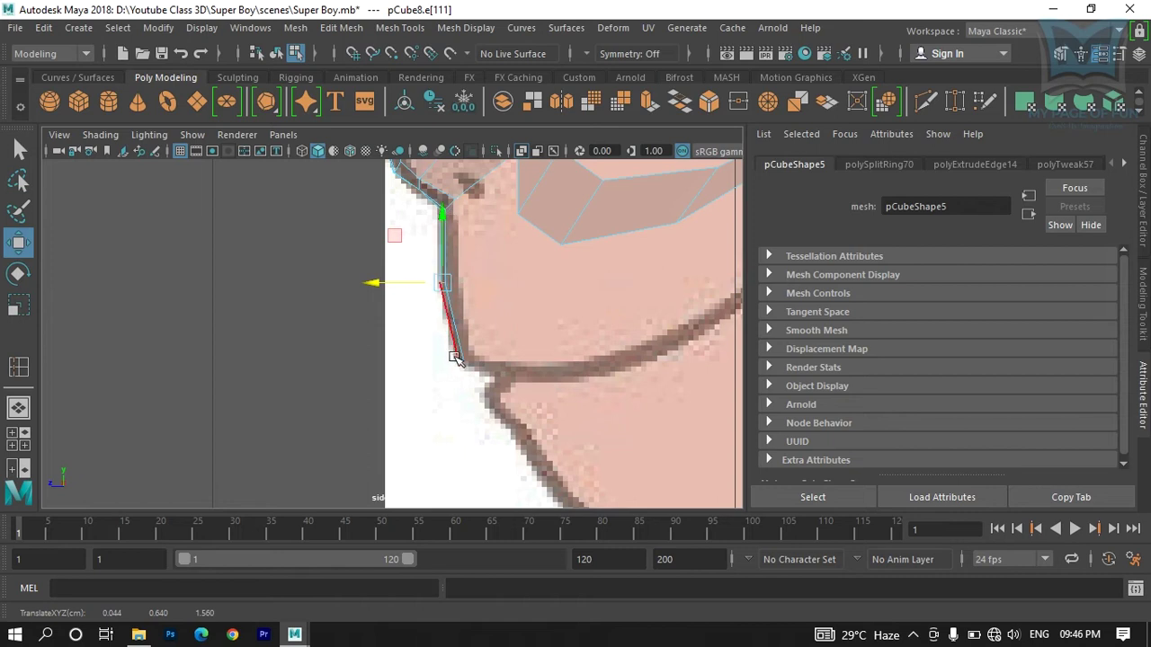
pyautogui.moveTo(440, 284); pyautogui.dragTo(445, 295)
pyautogui.click(914, 637)
pyautogui.click(913, 635)
pyautogui.click(912, 635)
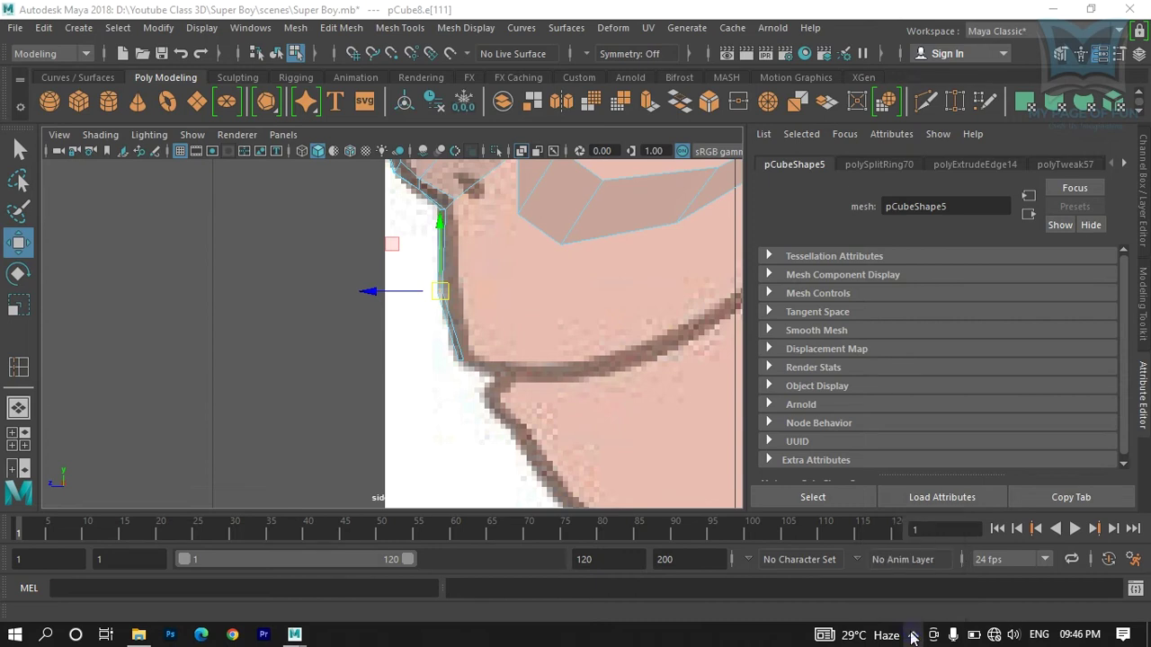
pyautogui.click(913, 635)
pyautogui.click(912, 635)
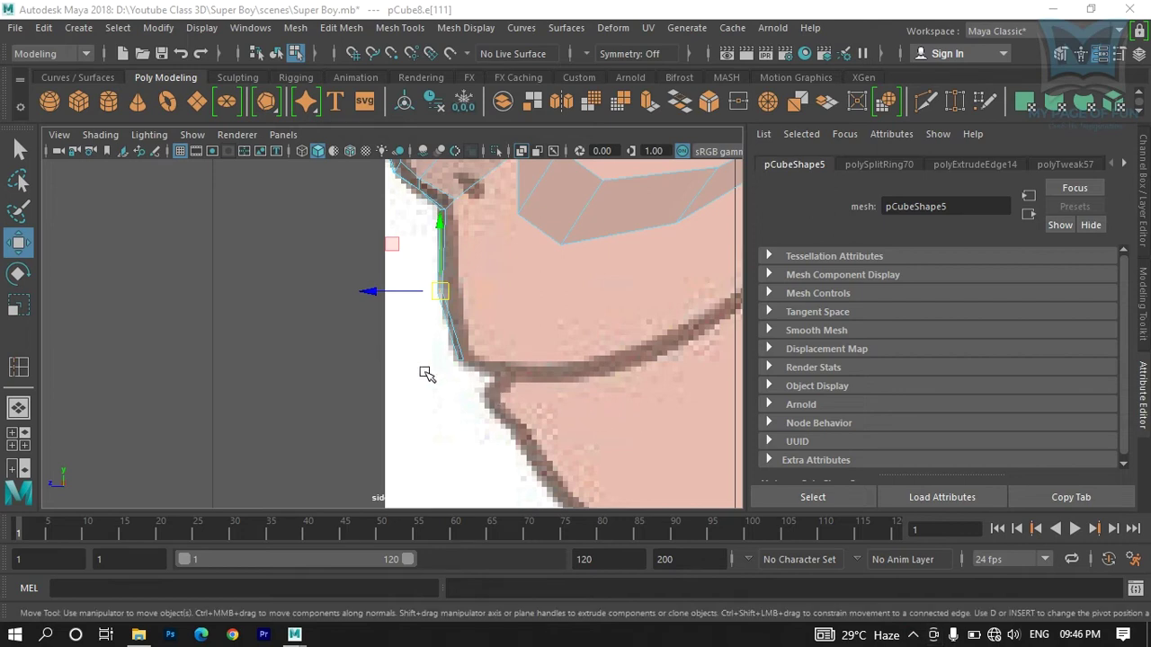
# Step: In the front view, insert an edge loop close to the bottom end of the strip above the mouth
pyautogui.scroll(2, 432, 362)
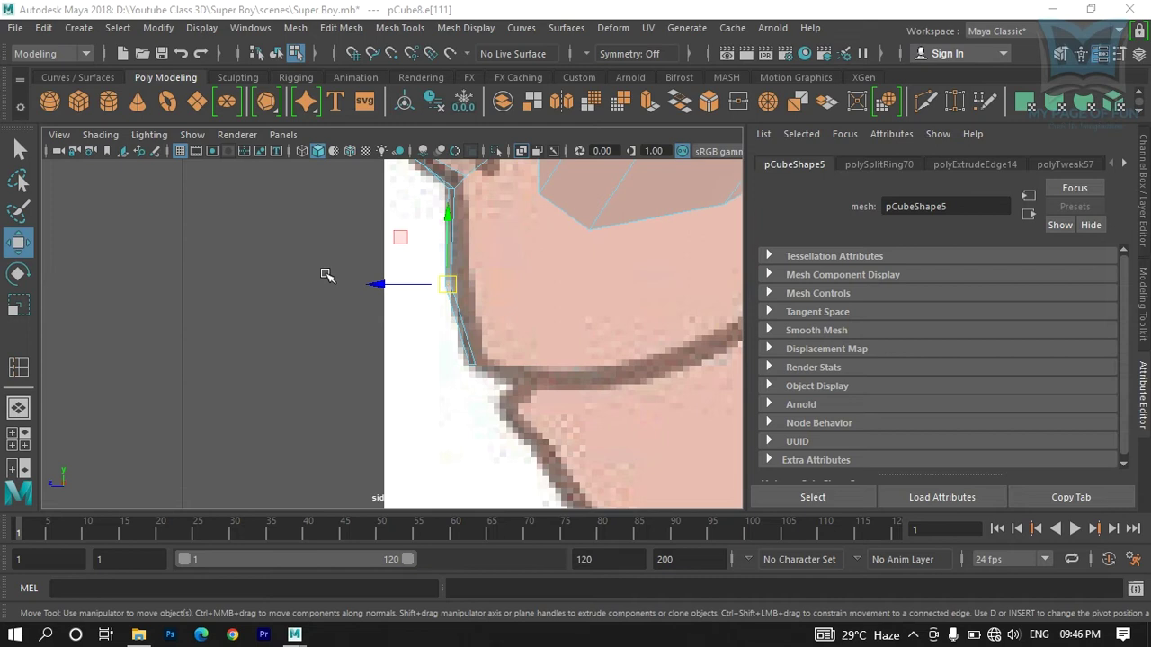
pyautogui.scroll(-5, 326, 275)
pyautogui.keyDown('alt'); pyautogui.moveTo(276, 308); pyautogui.dragTo(282, 316); pyautogui.keyUp('alt')
pyautogui.press('space')
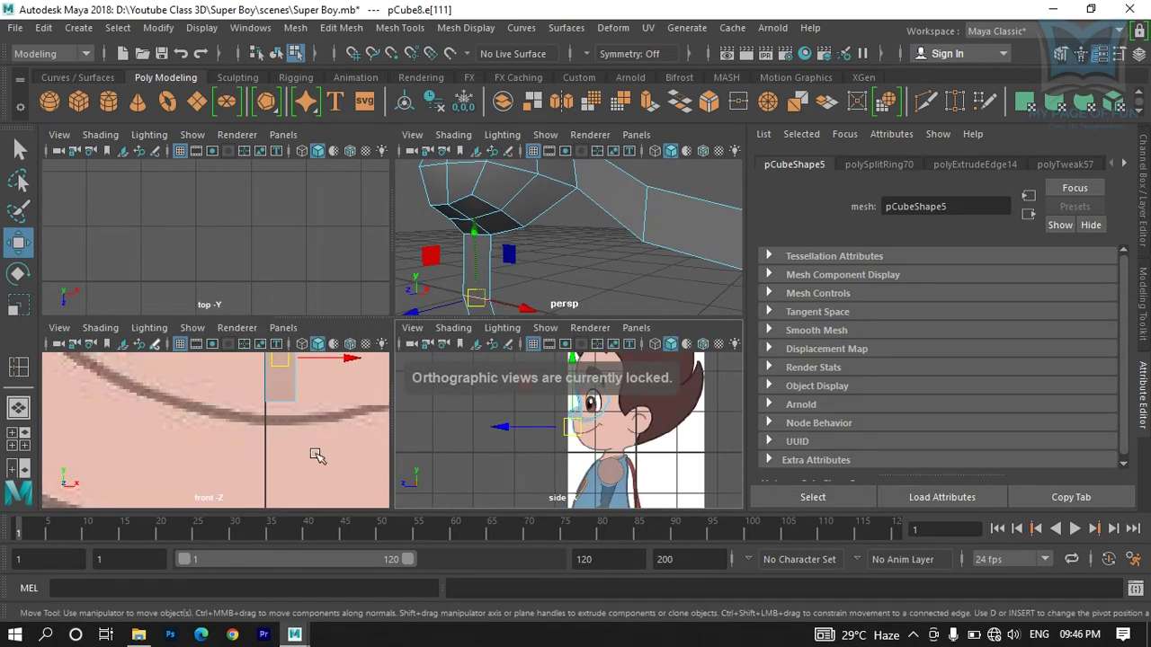
pyautogui.press('space')
pyautogui.scroll(-5, 296, 409)
pyautogui.scroll(6, 334, 391)
pyautogui.scroll(6, 335, 392)
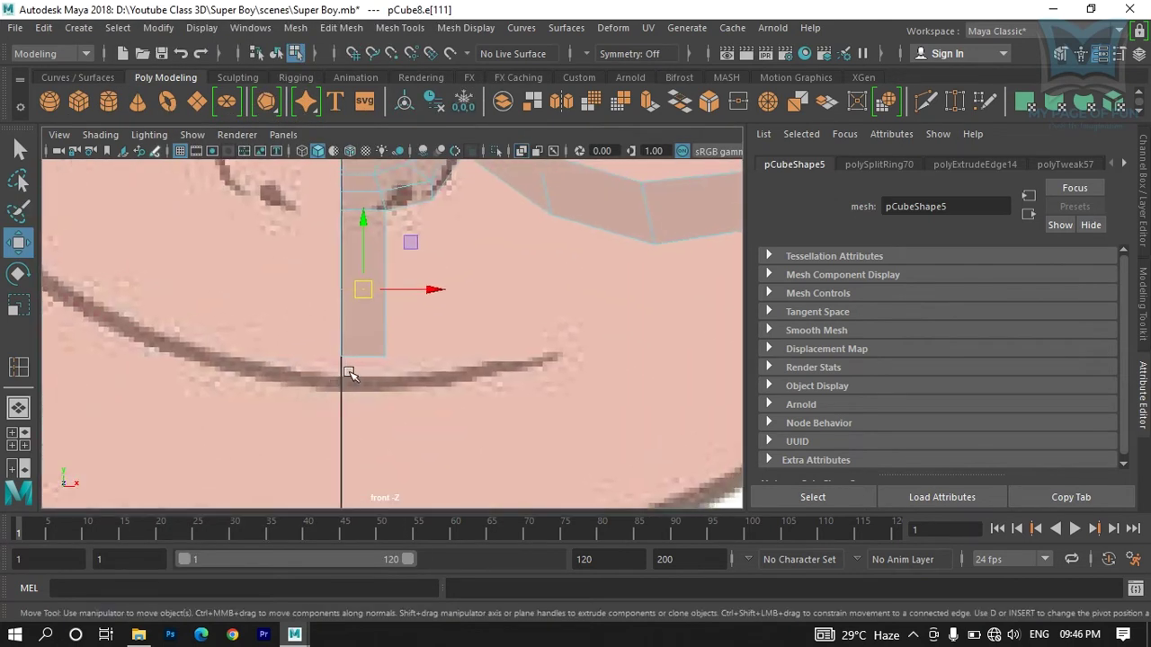
pyautogui.moveTo(330, 354); pyautogui.dragTo(387, 123, button='right')
pyautogui.keyDown('shift'); pyautogui.moveTo(323, 360); pyautogui.dragTo(211, 244, button='right'); pyautogui.keyUp('shift')
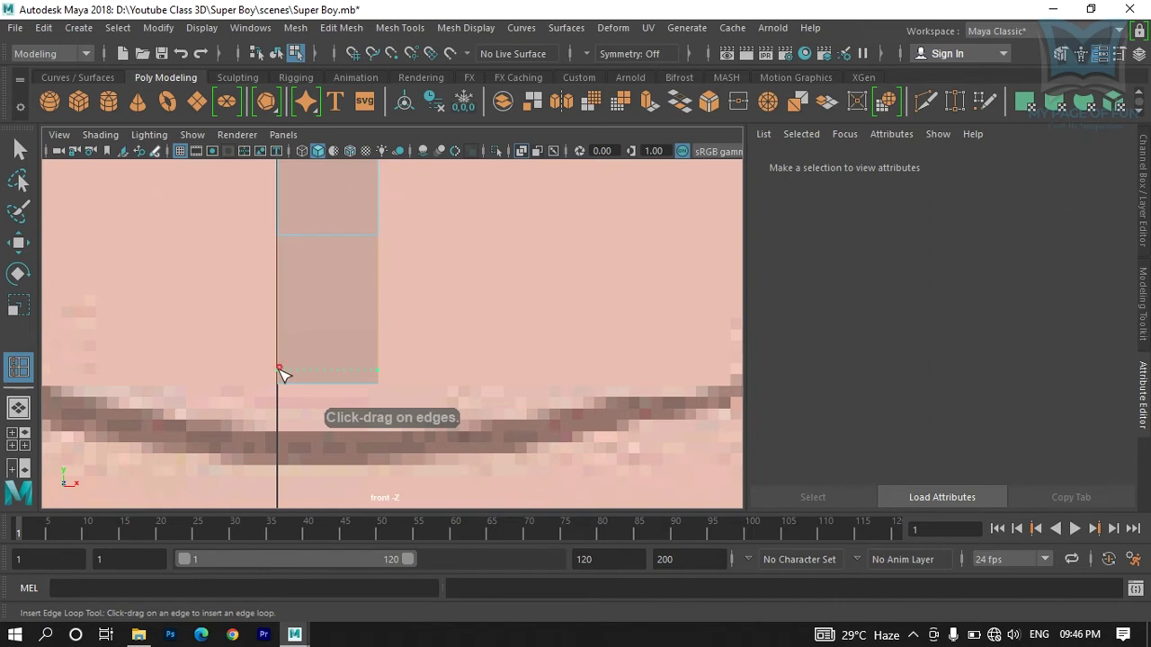
pyautogui.click(279, 375)
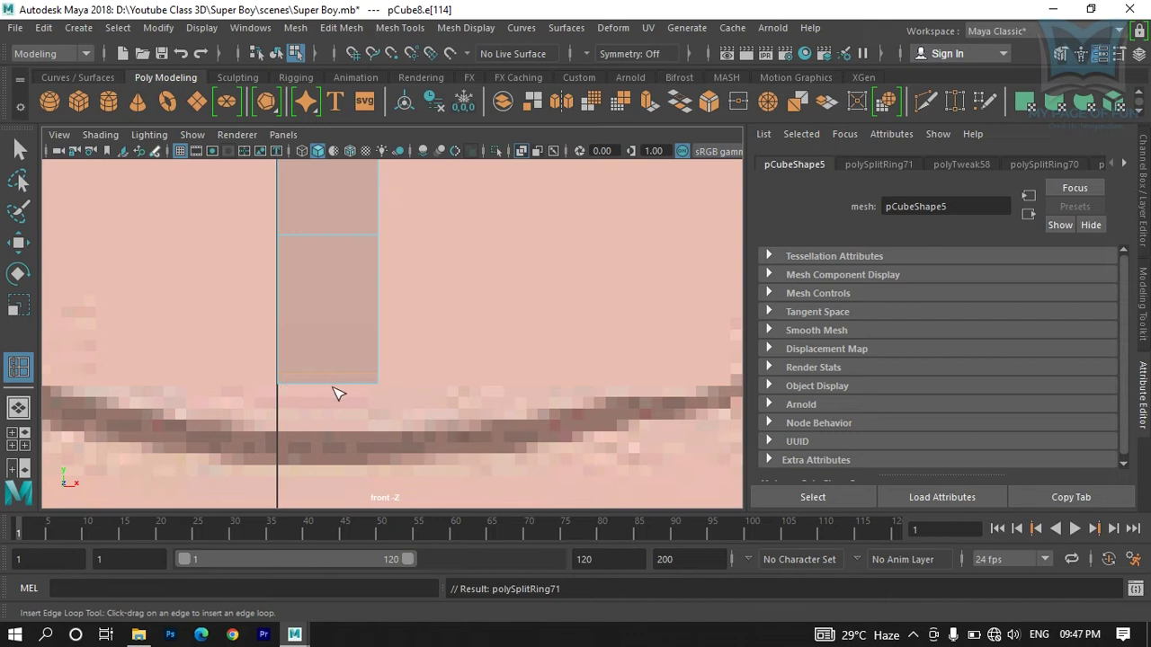
# Step: Raise the new edge near the strip's bottom end to about Y 0.509
pyautogui.press('q')
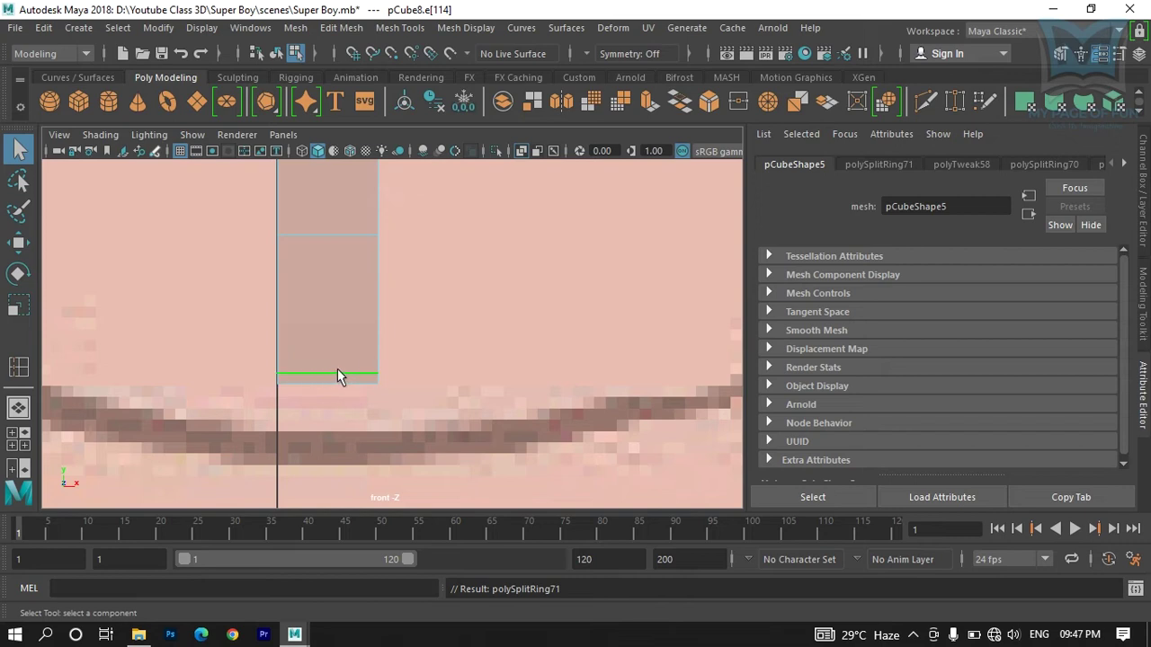
pyautogui.scroll(-10, 392, 379)
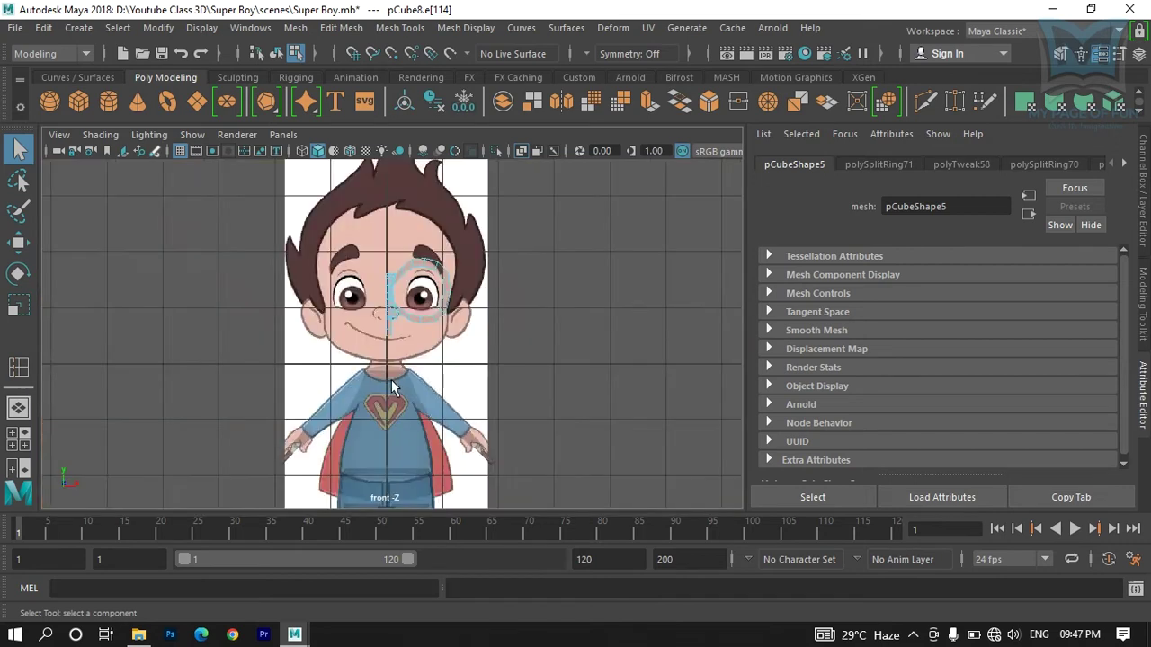
pyautogui.scroll(10, 391, 380)
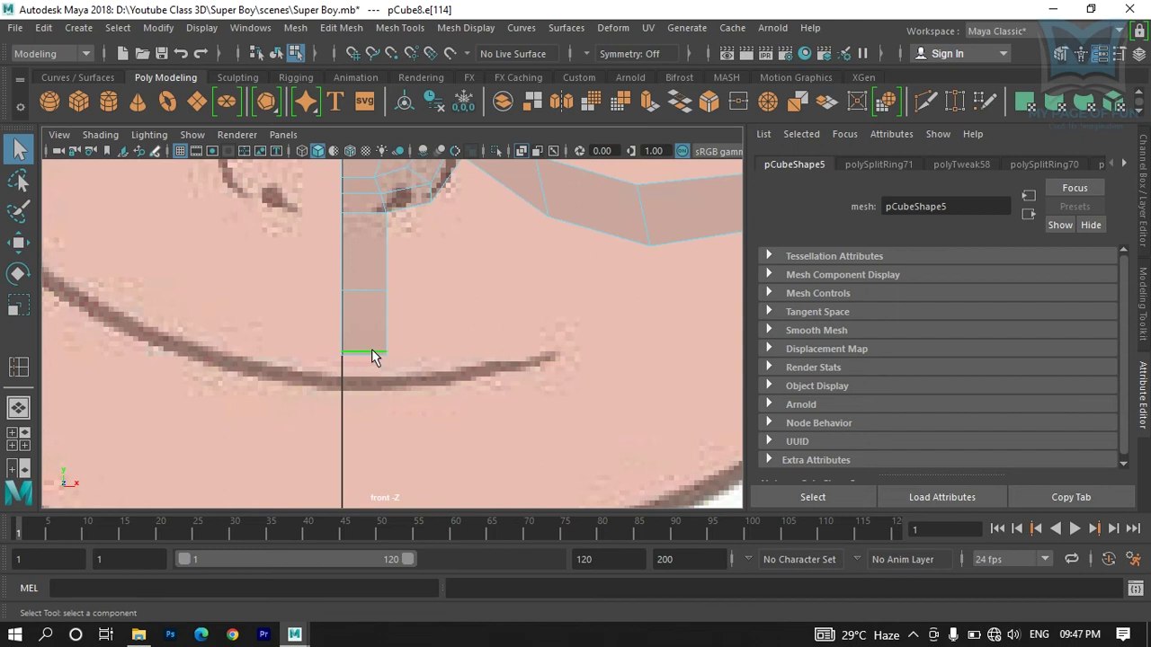
pyautogui.press('w')
pyautogui.moveTo(365, 289); pyautogui.dragTo(378, 302)
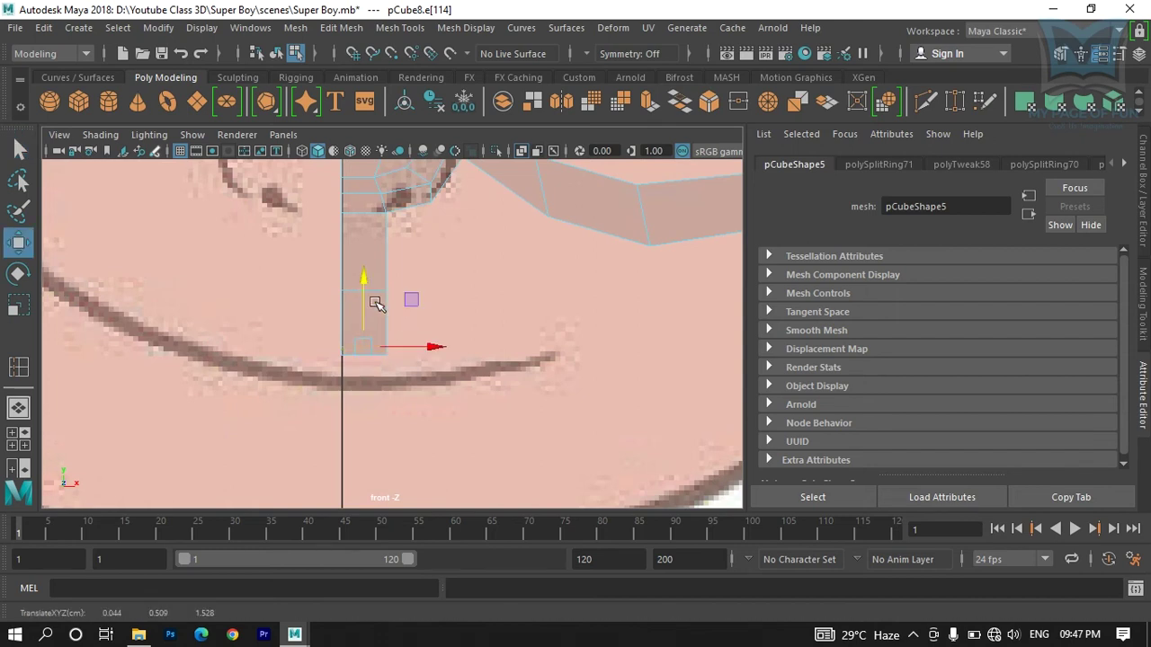
pyautogui.scroll(5, 418, 351)
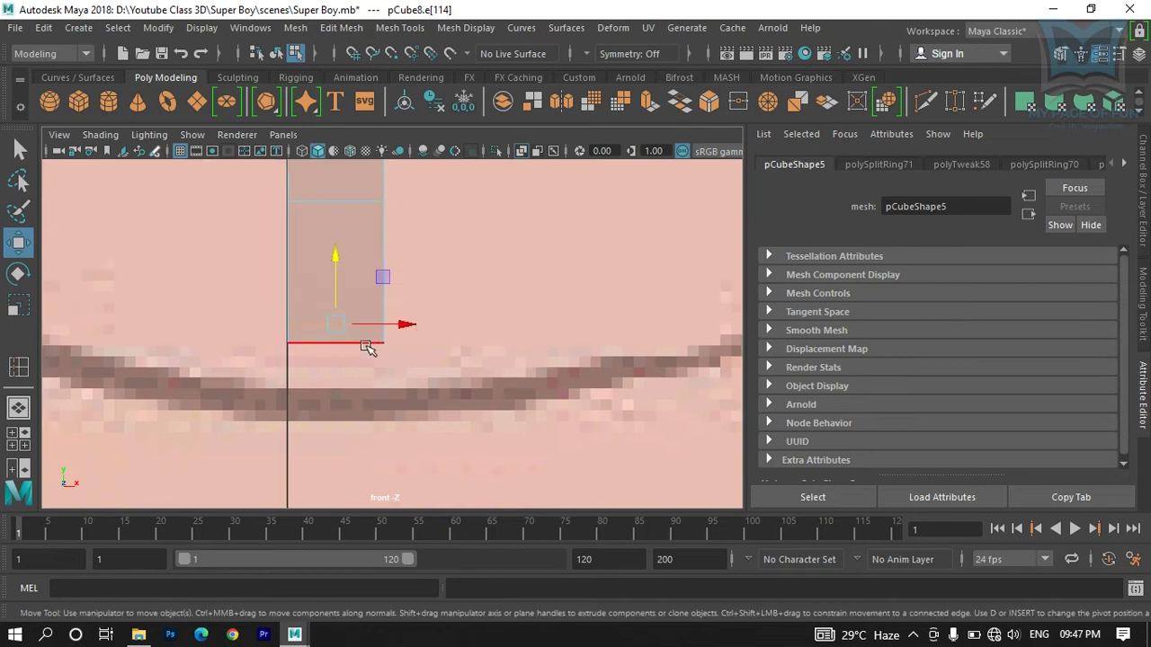
# Step: Extrude the short outer side edge of the strip's bottom segment along the mouth, offset about 0.114 in X and 0.011 in Y
pyautogui.click(384, 337)
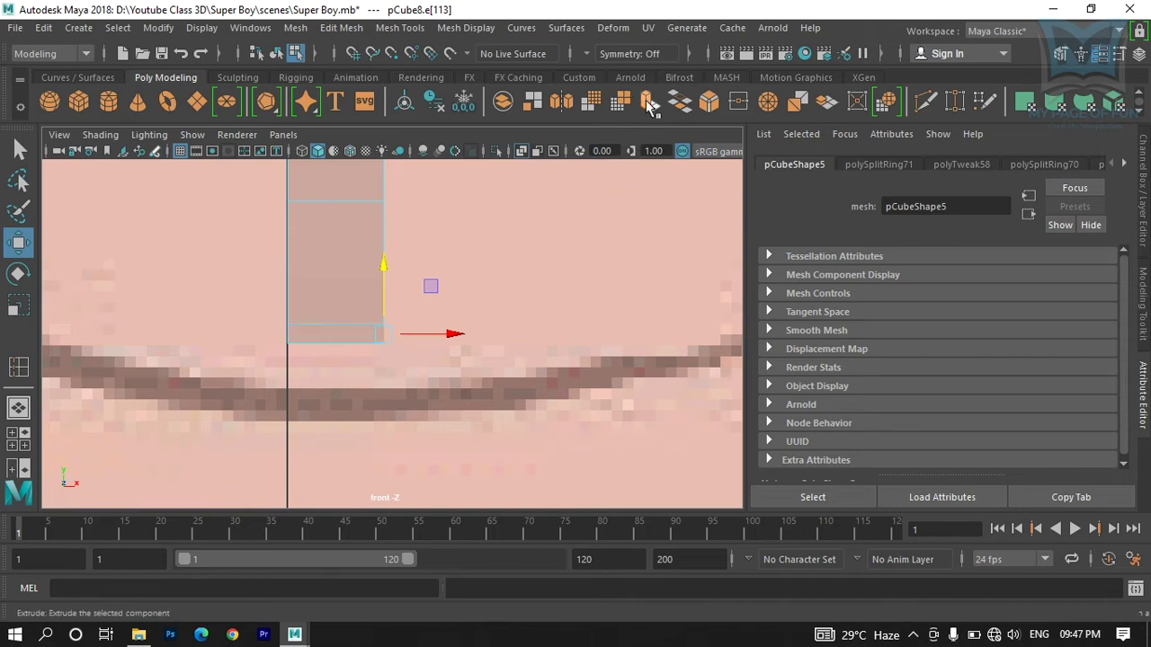
pyautogui.hotkey('ctrl', 'e')
pyautogui.click(468, 252)
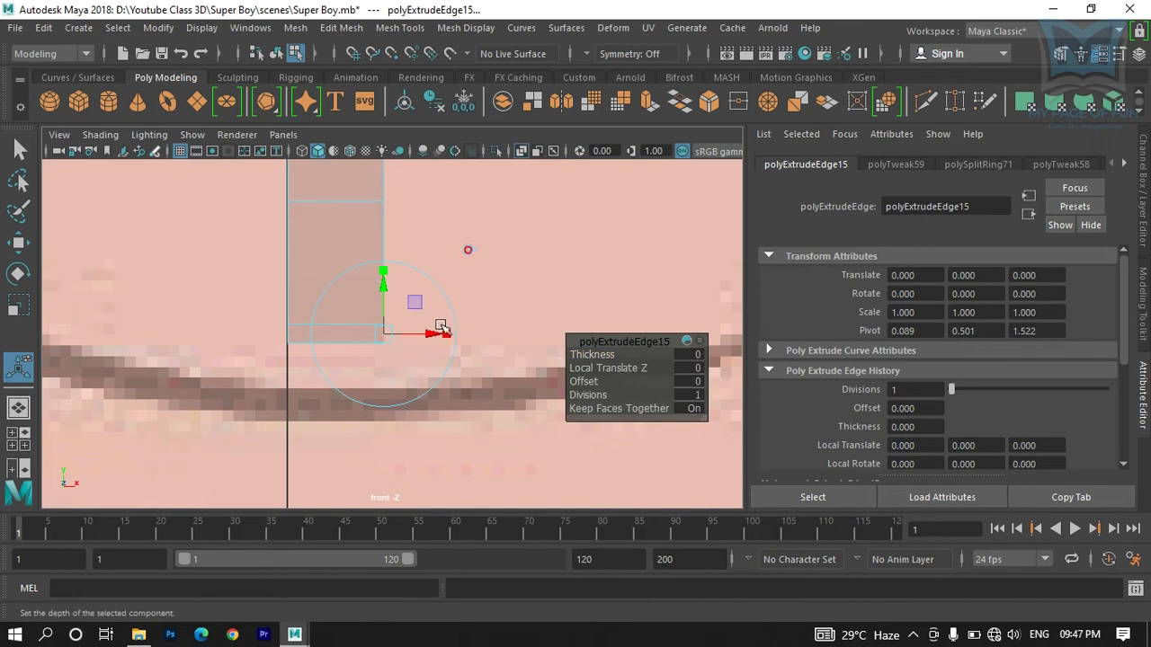
pyautogui.moveTo(393, 333); pyautogui.dragTo(507, 334)
pyautogui.scroll(-5, 479, 389)
pyautogui.scroll(5, 454, 373)
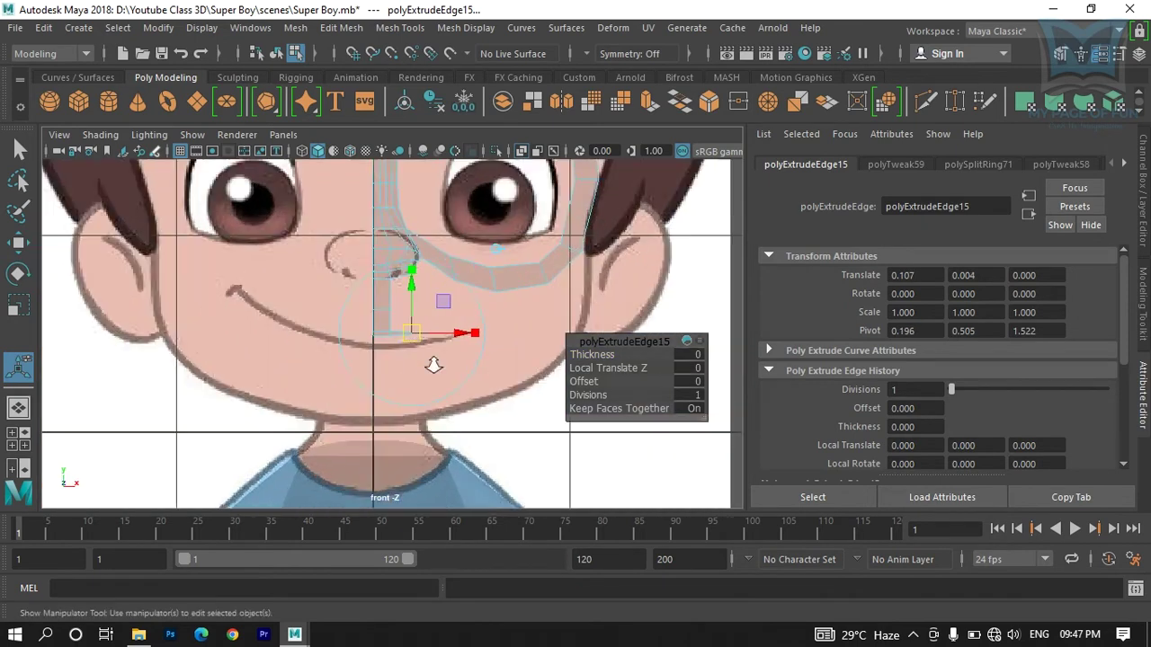
pyautogui.scroll(4, 360, 346)
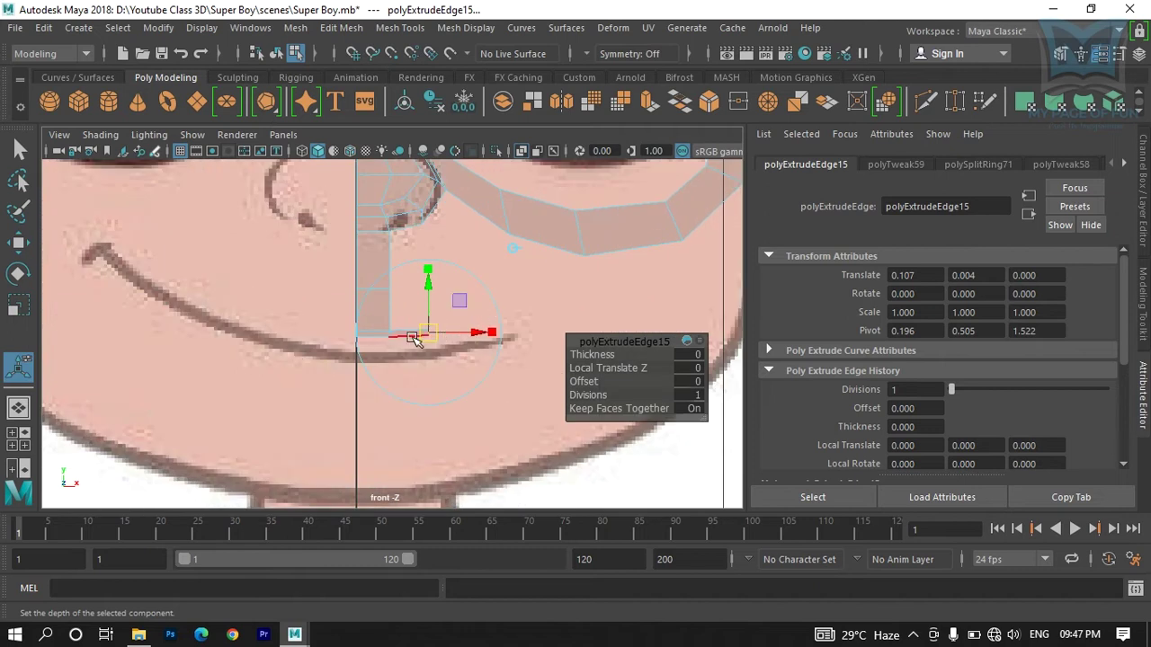
pyautogui.moveTo(428, 332); pyautogui.dragTo(431, 331)
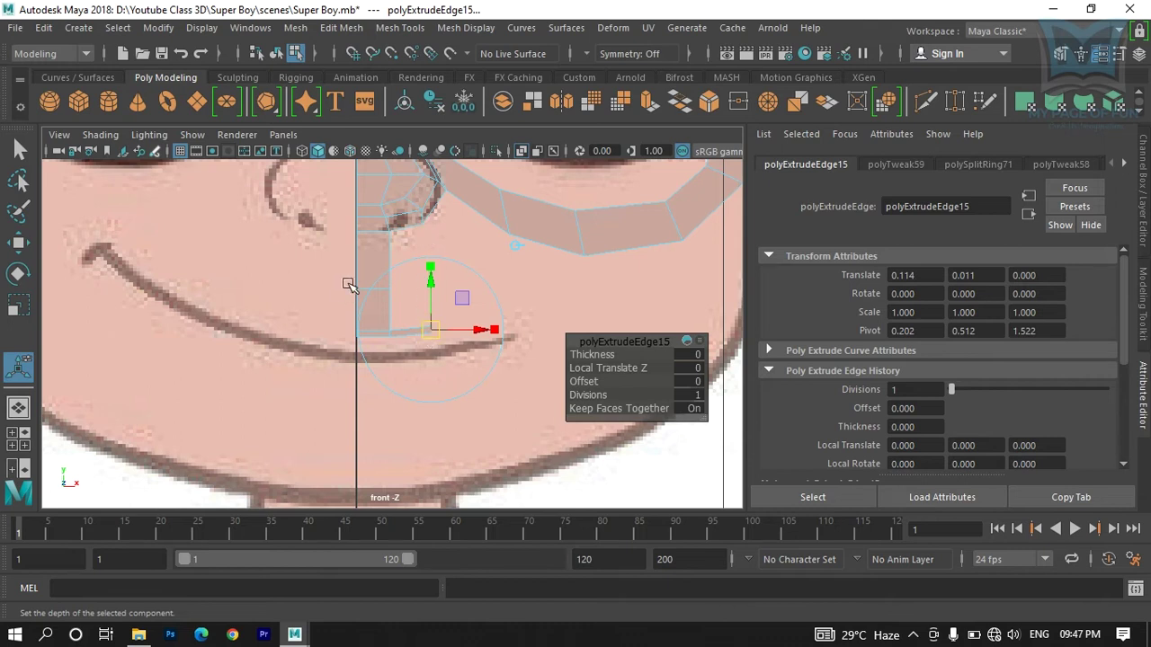
# Step: In the side view, move the extruded lip edge back to about -0.042 in Z and lower its Y offset to about 0.007
pyautogui.press('space')
pyautogui.press('space')
pyautogui.scroll(10, 467, 386)
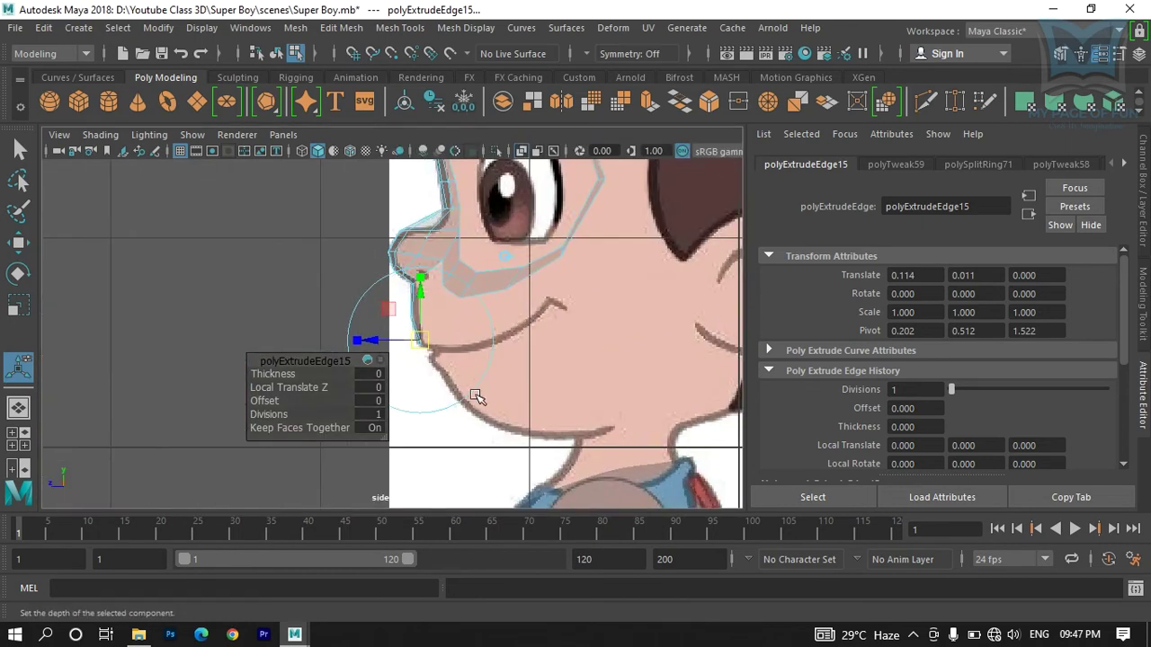
pyautogui.moveTo(410, 350); pyautogui.dragTo(430, 365)
pyautogui.moveTo(472, 301); pyautogui.dragTo(472, 303)
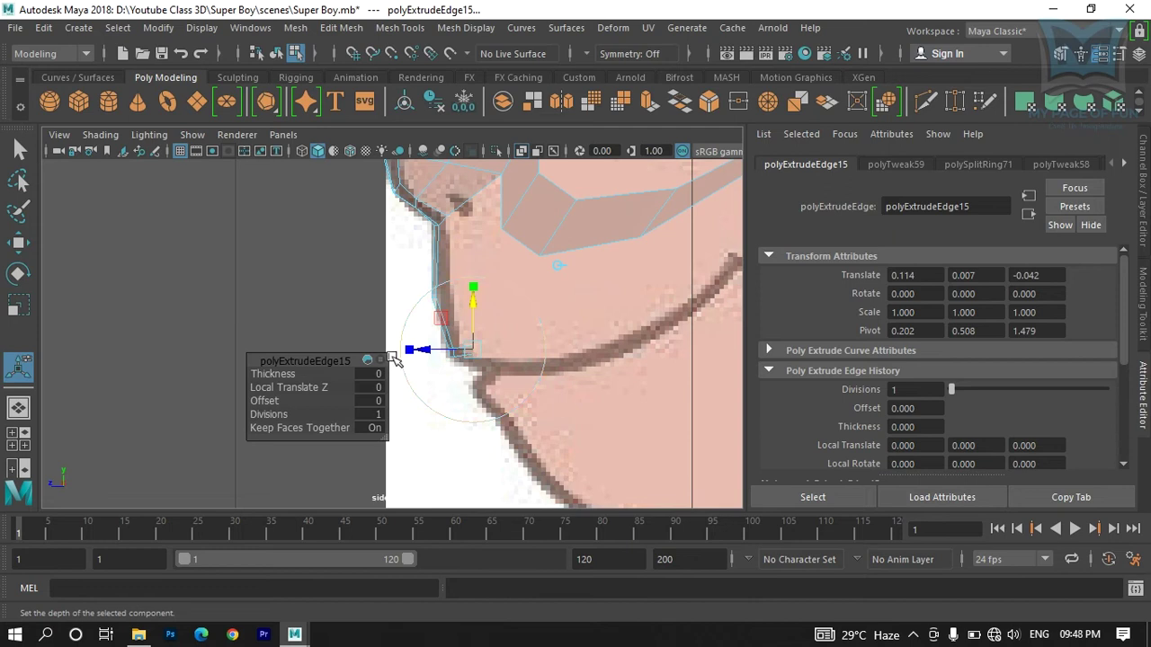
# Step: In the front view, extrude the lip strip's end edge along the mouth, offset about 0.123 in X and 0.015 in Y
pyautogui.press('space')
pyautogui.press('space')
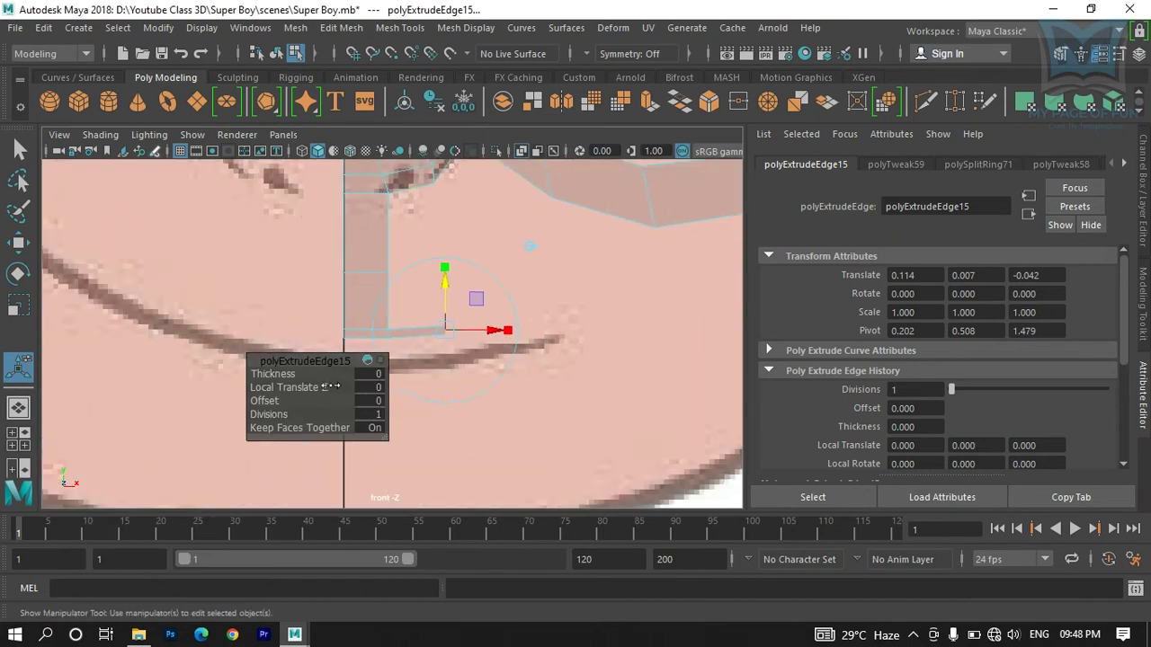
pyautogui.click(650, 100)
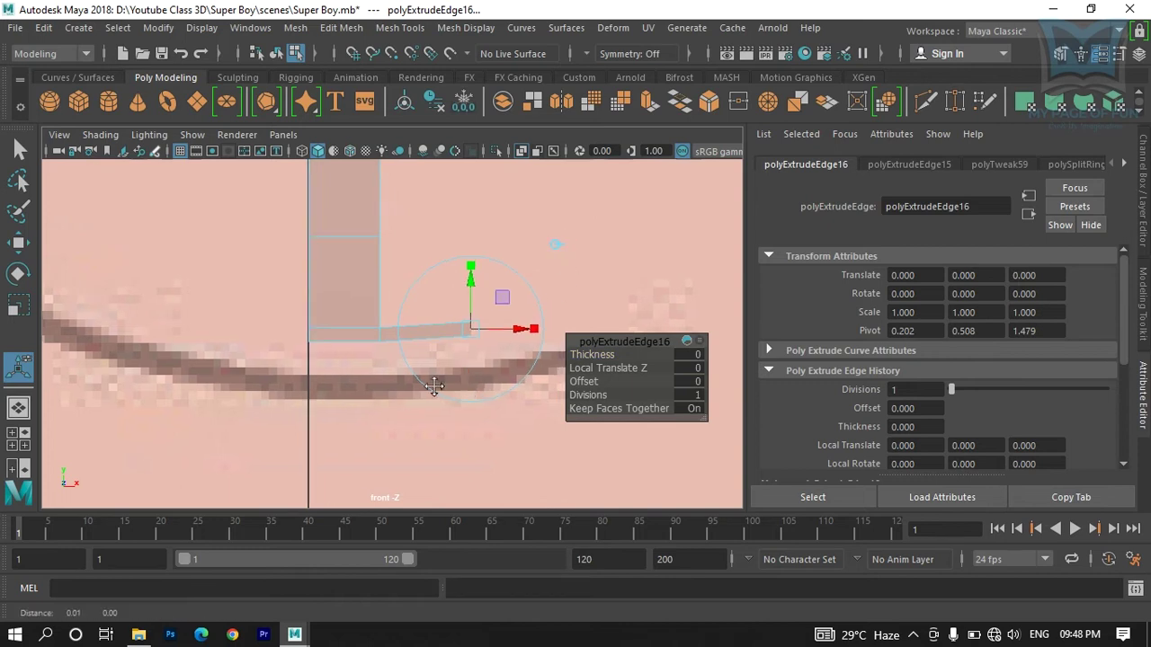
pyautogui.keyDown('alt'); pyautogui.moveTo(481, 369); pyautogui.dragTo(288, 374, button='middle'); pyautogui.keyUp('alt')
pyautogui.moveTo(292, 337); pyautogui.dragTo(384, 326)
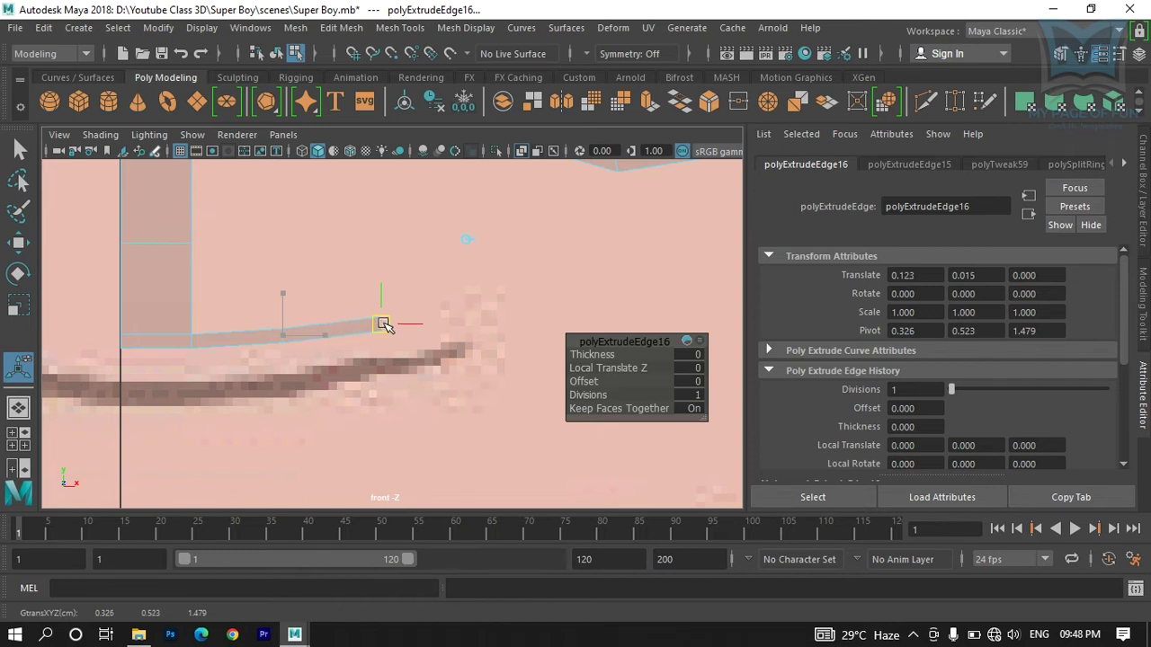
# Step: In the side view, move the extruded lip edge back about -0.046 in Z and inspect the strip's curve in perspective
pyautogui.scroll(-5, 387, 324)
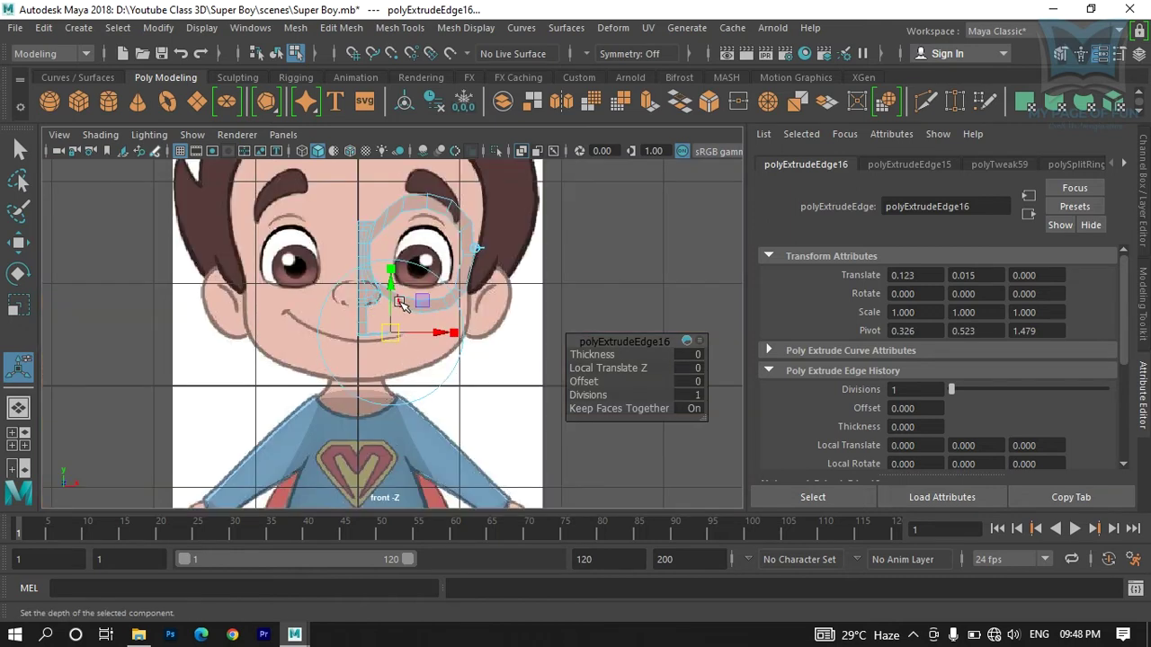
pyautogui.press('space')
pyautogui.press('space')
pyautogui.keyDown('alt'); pyautogui.moveTo(456, 405); pyautogui.dragTo(498, 404, button='middle'); pyautogui.keyUp('alt')
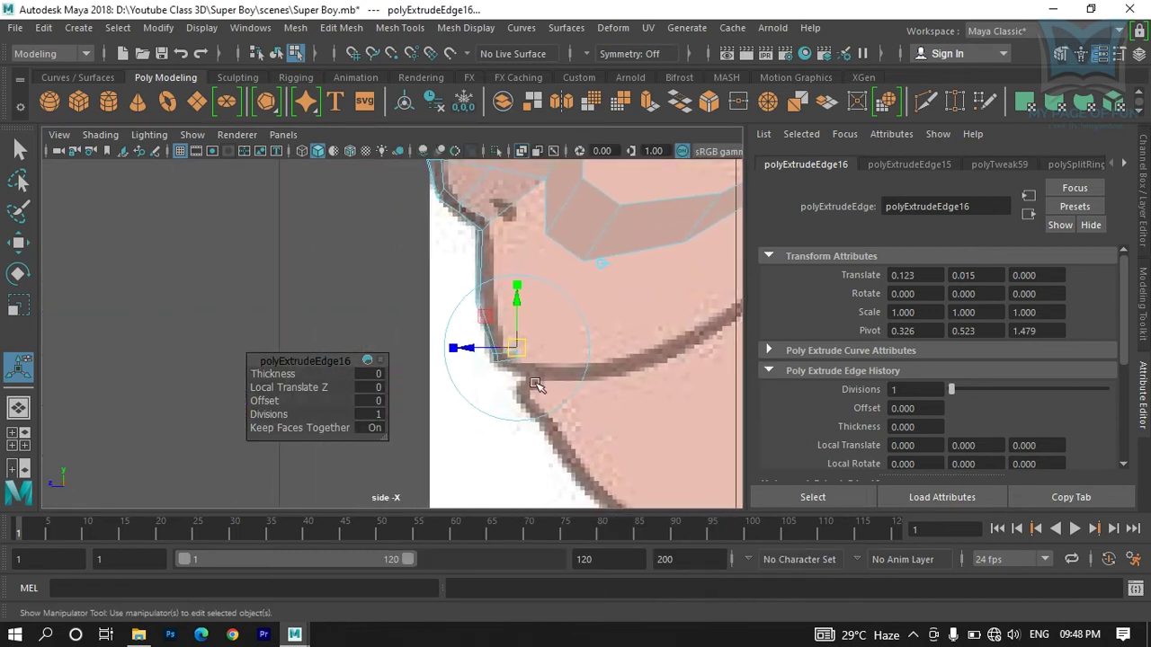
pyautogui.moveTo(474, 351); pyautogui.dragTo(509, 369)
pyautogui.press('space')
pyautogui.press('space')
pyautogui.keyDown('alt'); pyautogui.moveTo(636, 246); pyautogui.dragTo(543, 329); pyautogui.keyUp('alt')
pyautogui.keyDown('alt'); pyautogui.moveTo(522, 390); pyautogui.dragTo(565, 209, button='middle'); pyautogui.keyUp('alt')
pyautogui.scroll(-2, 565, 225)
pyautogui.keyDown('alt'); pyautogui.moveTo(520, 287); pyautogui.dragTo(581, 275); pyautogui.keyUp('alt')
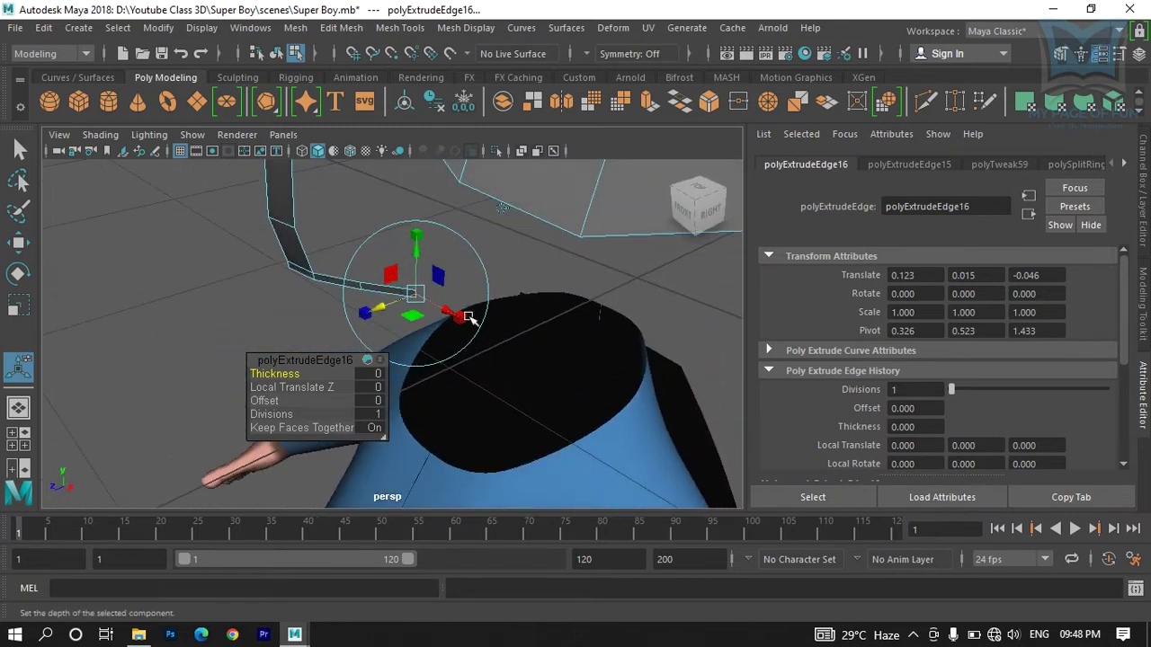
# Step: In the front view, extrude the lip strip's end edge again, offset about 0.080 in X and 0.014 in Y
pyautogui.press('space')
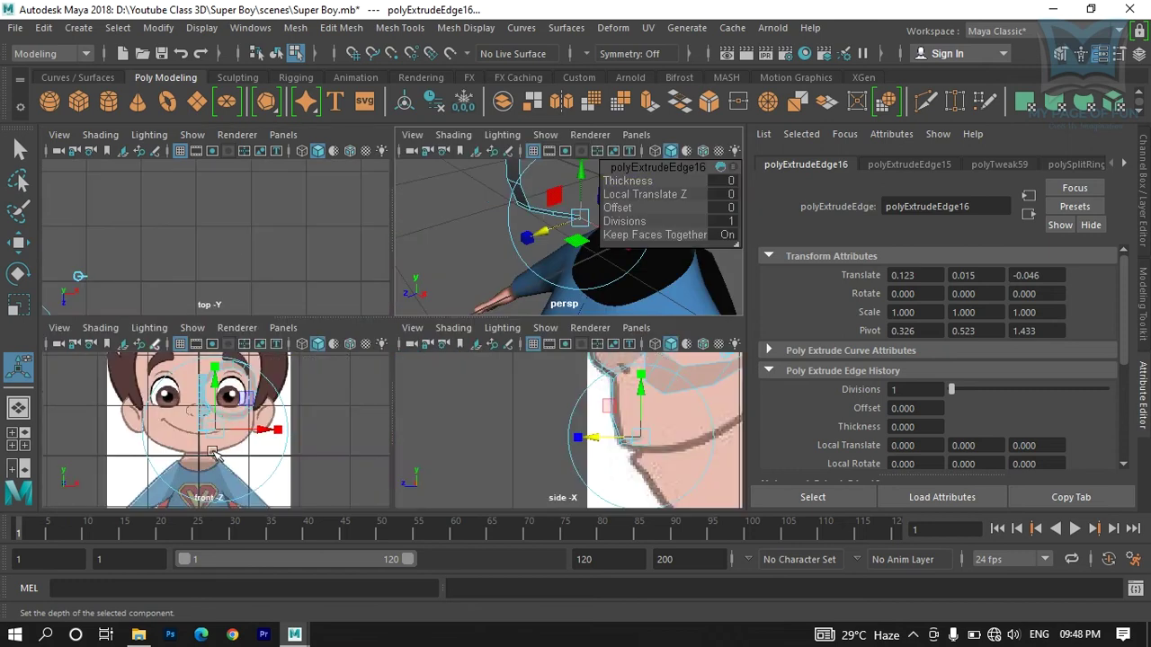
pyautogui.press('space')
pyautogui.scroll(10, 476, 386)
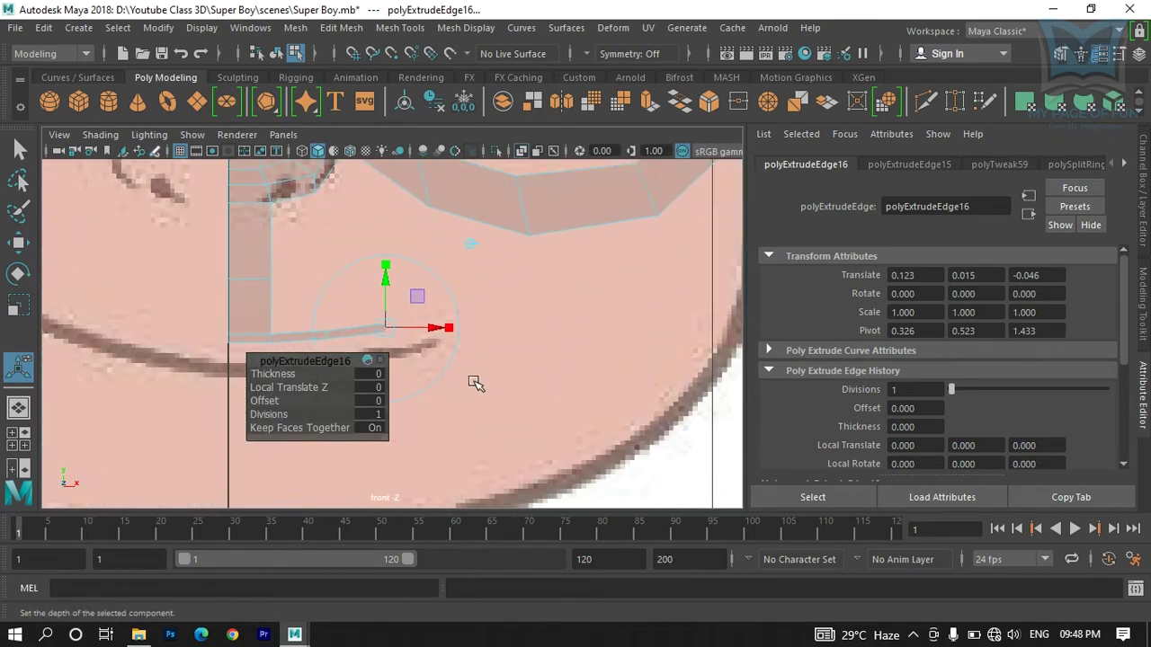
pyautogui.click(651, 105)
pyautogui.keyDown('alt'); pyautogui.moveTo(574, 301); pyautogui.dragTo(301, 319, button='middle'); pyautogui.keyUp('alt')
pyautogui.scroll(5, 525, 307)
pyautogui.click(386, 225)
pyautogui.moveTo(304, 317); pyautogui.dragTo(402, 299)
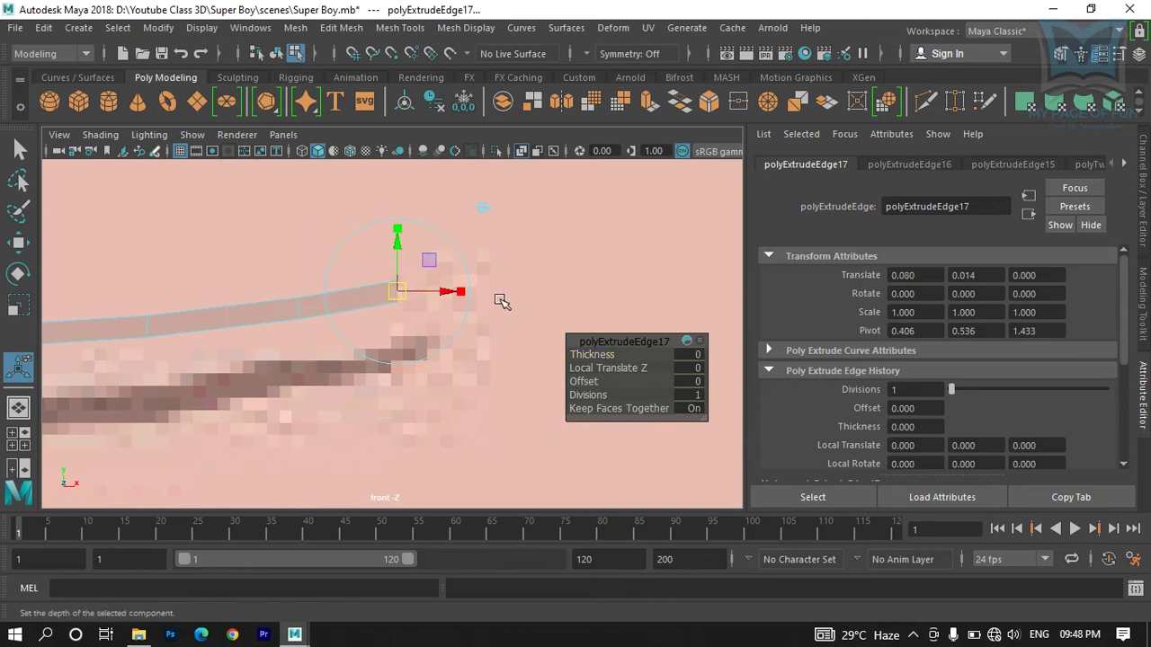
# Step: In the side view, move the new end edge of the lip strip back to about Z 1.339
pyautogui.press('e')
pyautogui.moveTo(456, 247); pyautogui.dragTo(471, 301)
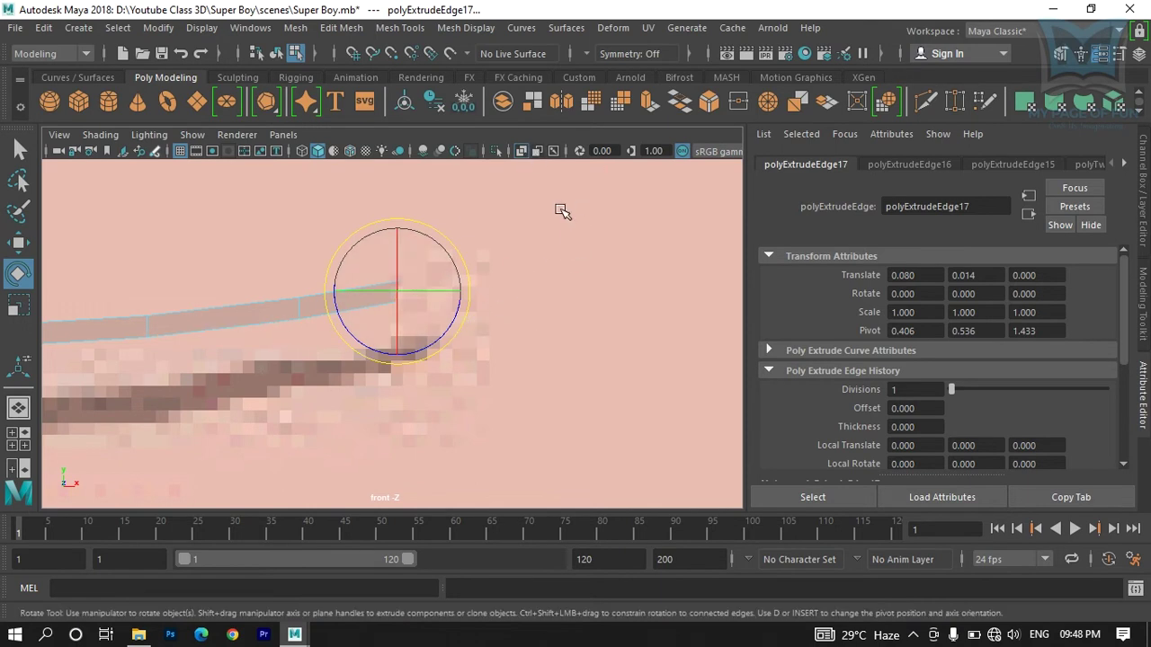
pyautogui.scroll(-5, 593, 252)
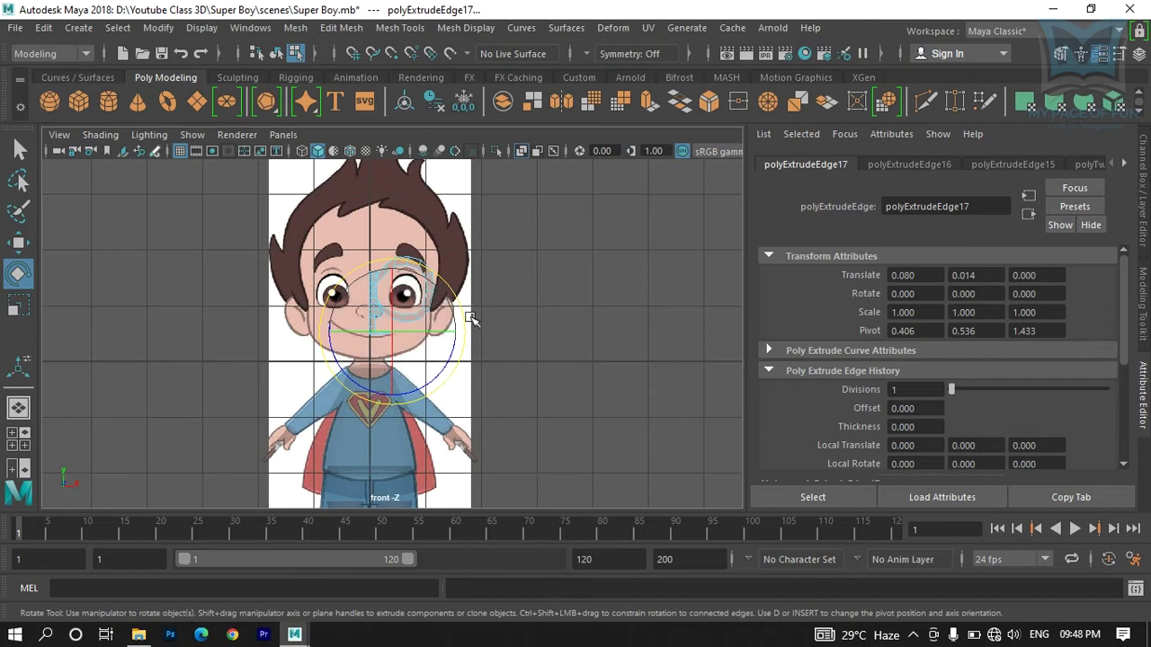
pyautogui.scroll(6, 467, 319)
pyautogui.press('space')
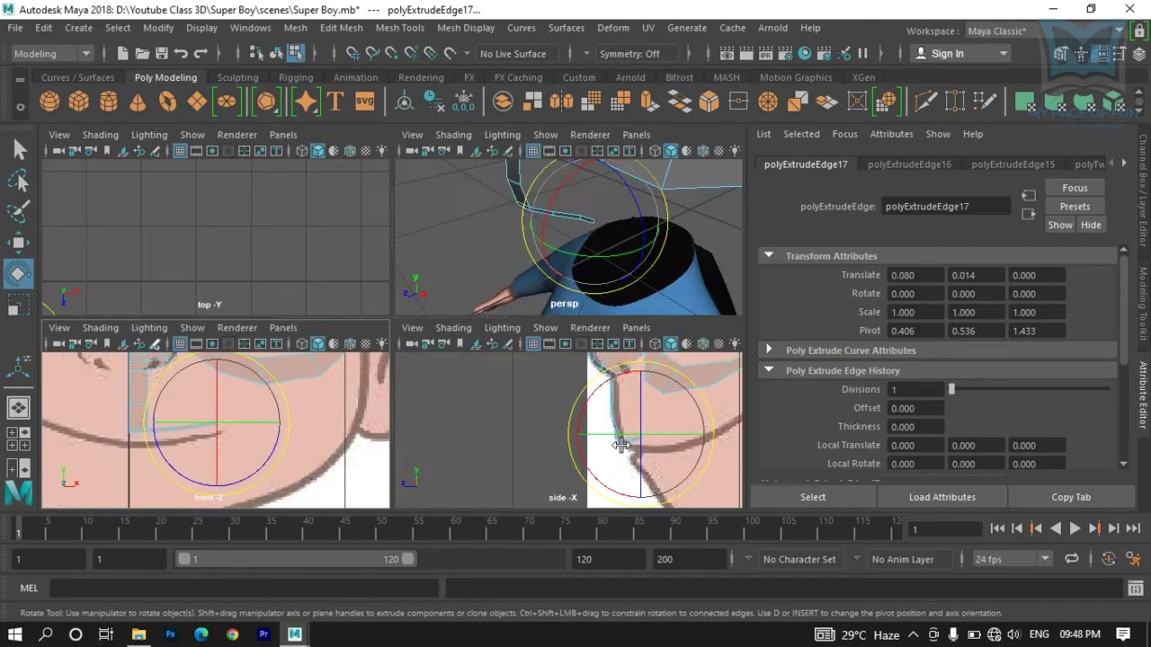
pyautogui.press('space')
pyautogui.keyDown('alt'); pyautogui.moveTo(506, 403); pyautogui.dragTo(366, 392, button='middle'); pyautogui.keyUp('alt')
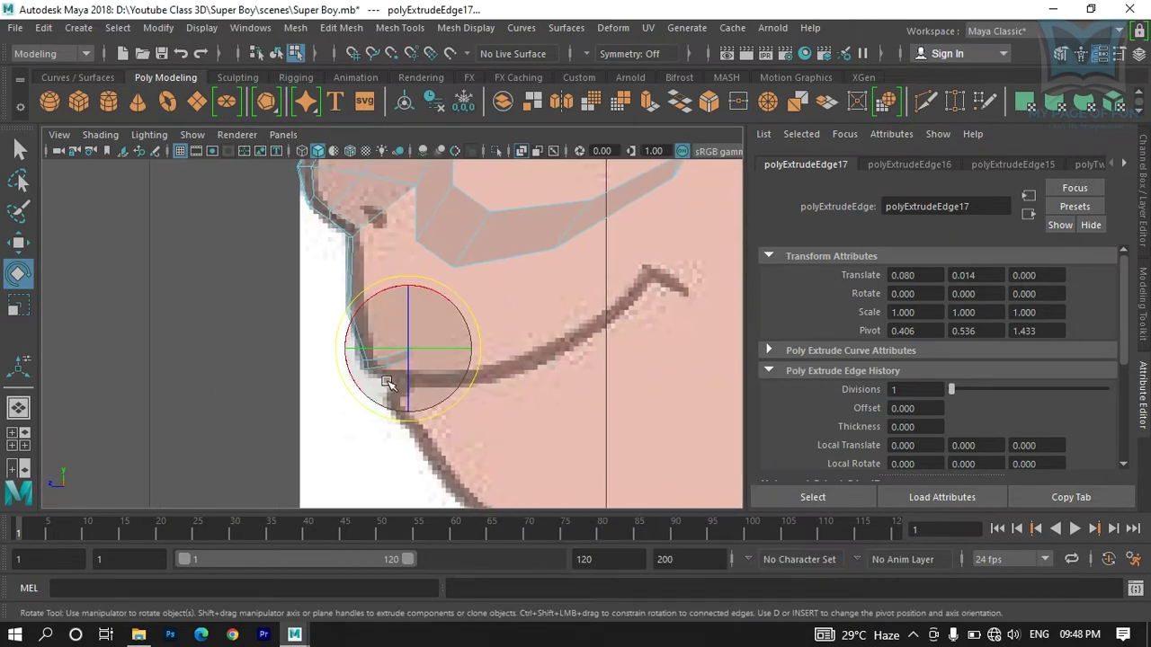
pyautogui.press('w')
pyautogui.moveTo(342, 348); pyautogui.dragTo(384, 360)
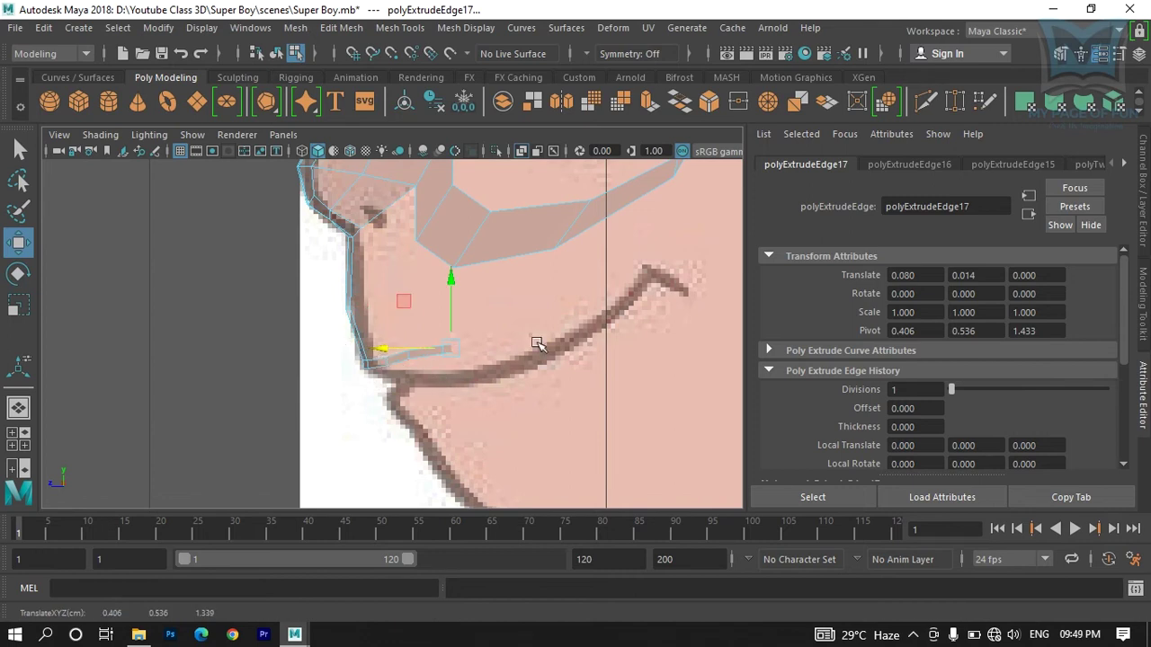
# Step: Compare the lip strip's end edge with the mouth line of the references in the front and side views
pyautogui.press('space')
pyautogui.press('space')
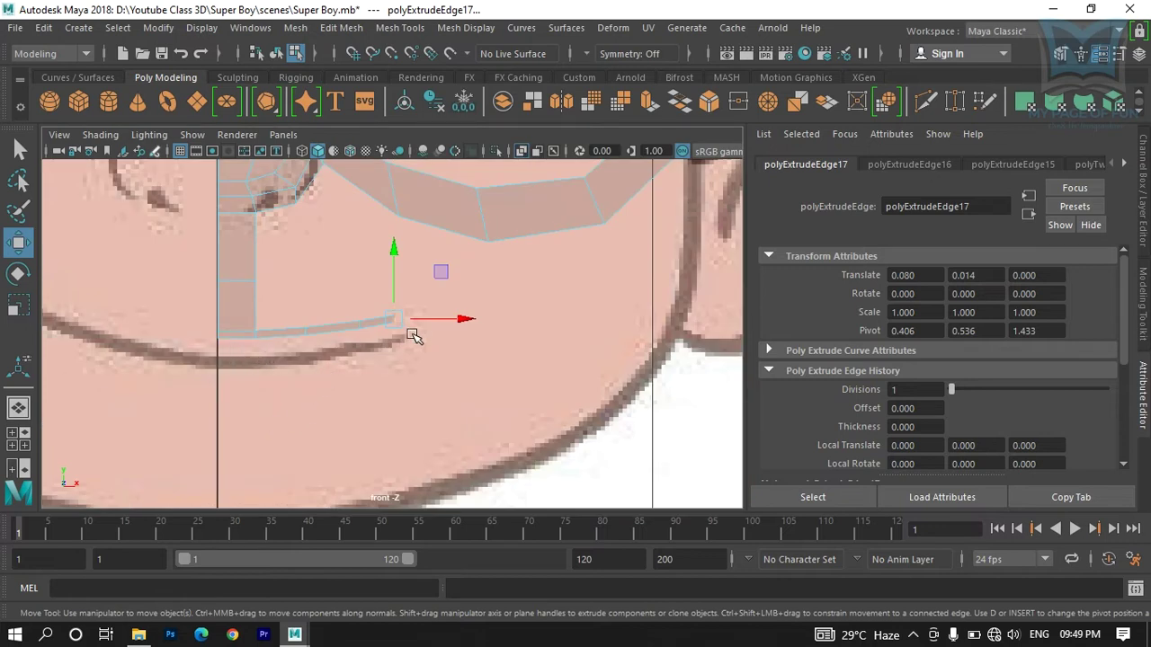
pyautogui.press('space')
pyautogui.press('space')
pyautogui.keyDown('alt'); pyautogui.moveTo(456, 398); pyautogui.dragTo(422, 385, button='middle'); pyautogui.keyUp('alt')
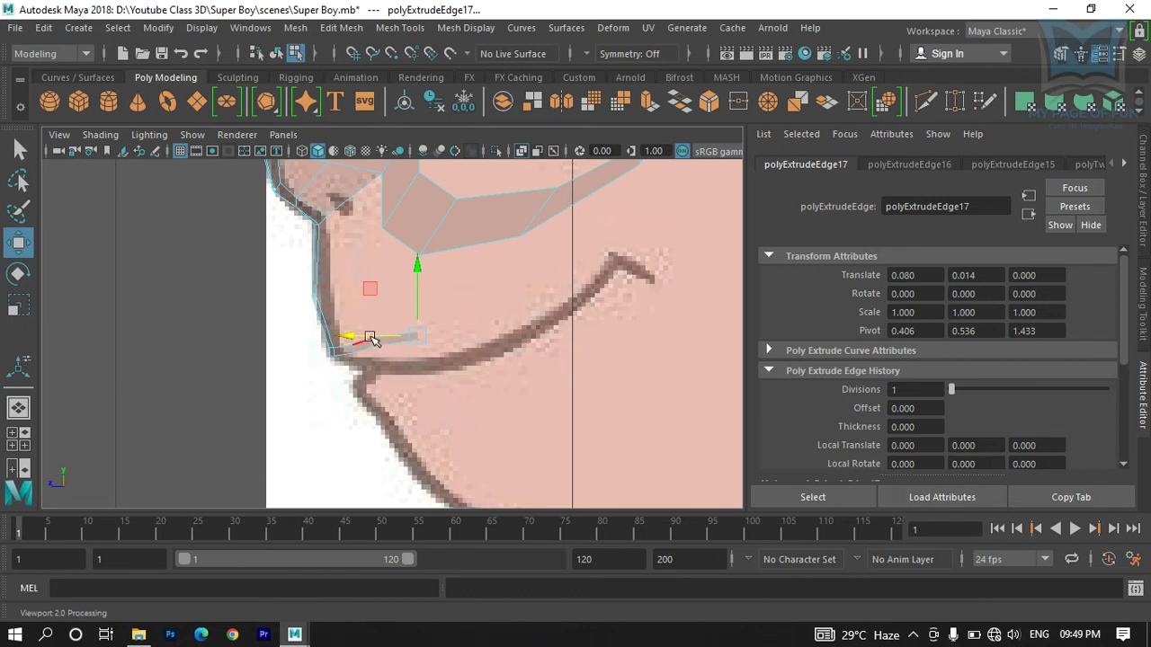
pyautogui.press('space')
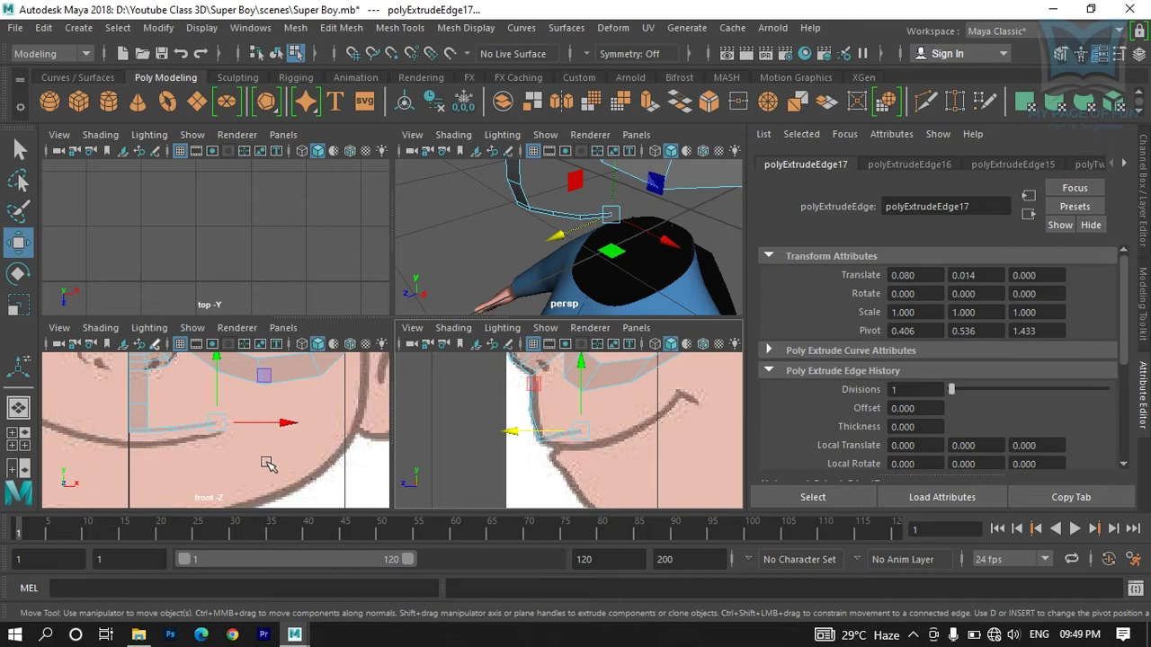
pyautogui.keyDown('alt'); pyautogui.moveTo(329, 471); pyautogui.dragTo(342, 445, button='middle'); pyautogui.keyUp('alt')
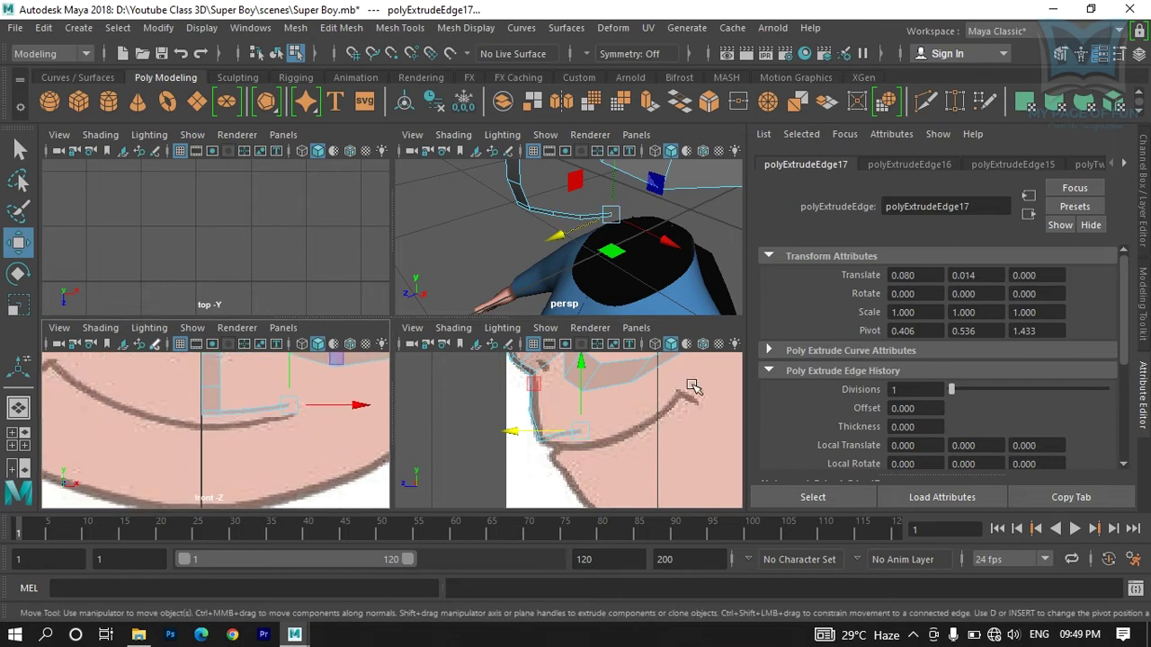
pyautogui.press('space')
pyautogui.scroll(-5, 330, 390)
pyautogui.scroll(3, 385, 346)
pyautogui.scroll(2, 435, 343)
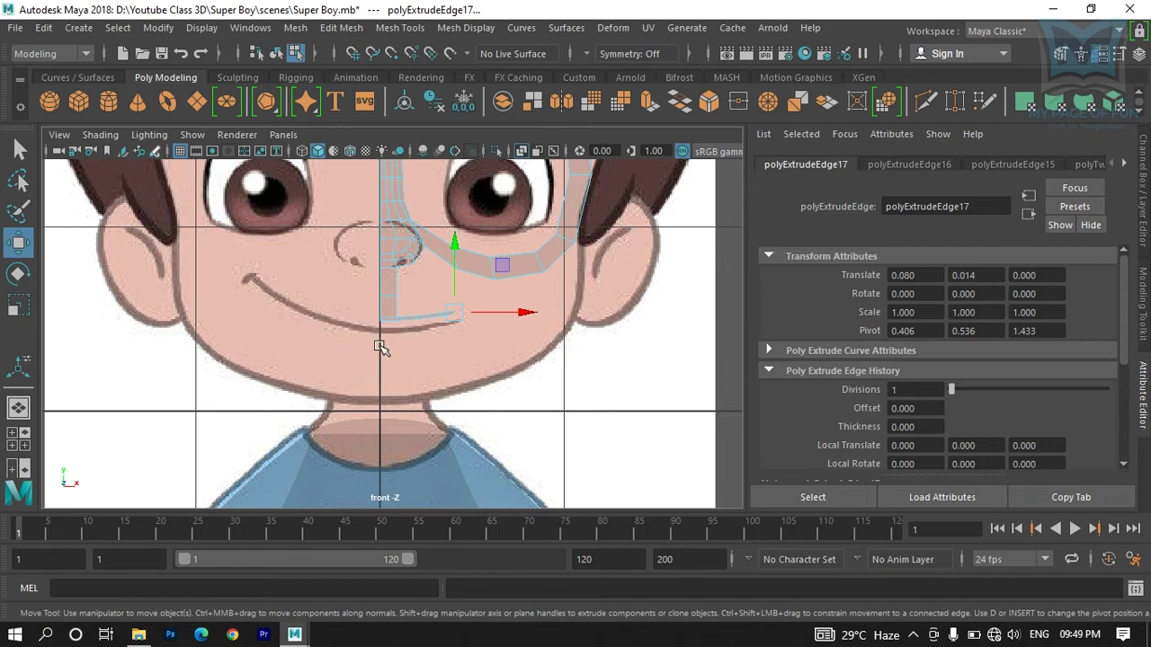
pyautogui.scroll(4, 399, 342)
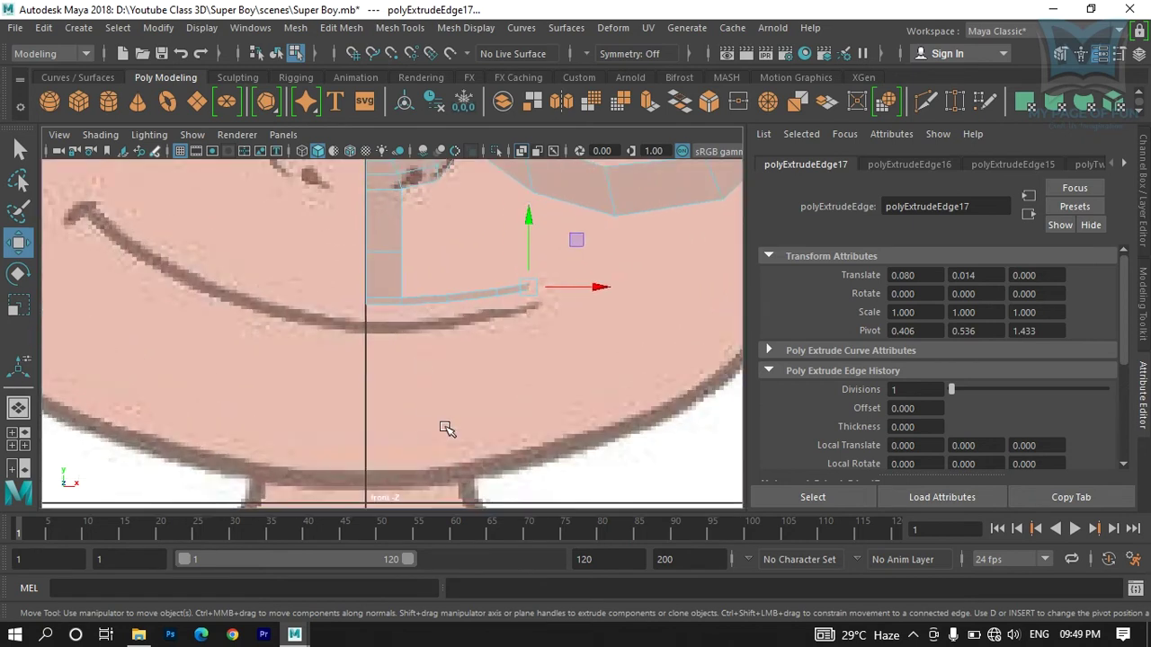
pyautogui.scroll(2, 447, 430)
pyautogui.keyDown('alt'); pyautogui.moveTo(509, 343); pyautogui.dragTo(405, 370, button='middle'); pyautogui.keyUp('alt')
pyautogui.press('space')
pyautogui.press('space')
pyautogui.keyDown('alt'); pyautogui.moveTo(486, 389); pyautogui.dragTo(401, 403, button='middle'); pyautogui.keyUp('alt')
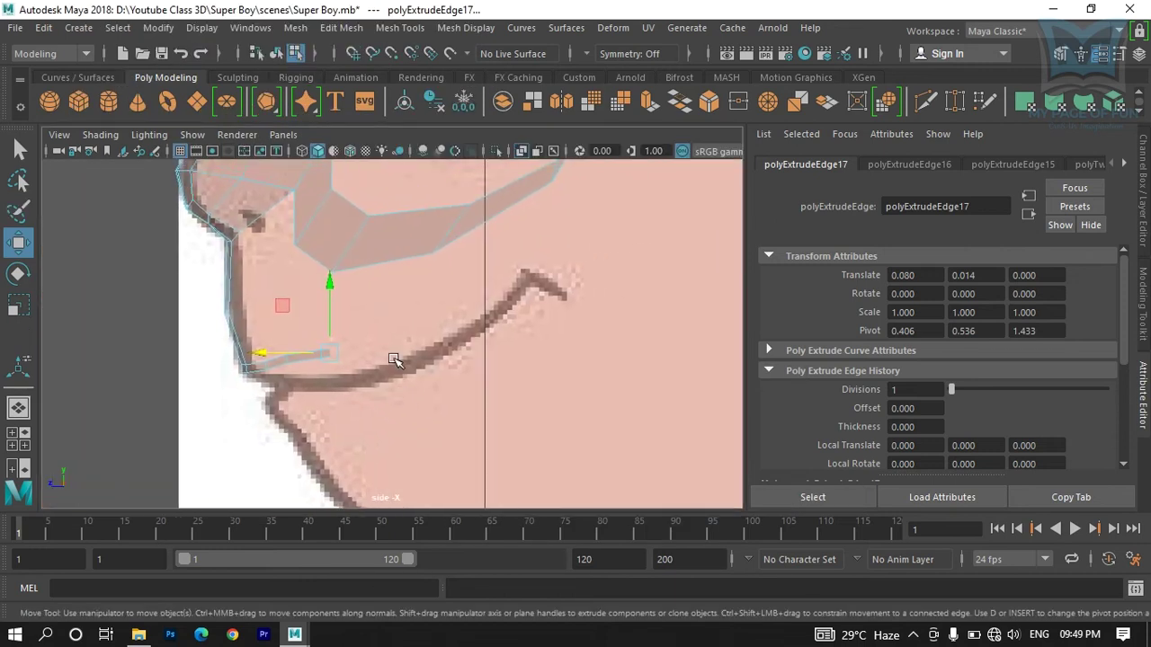
# Step: In the perspective view, bring the lip strip's end edge forward to about Z 1.374
pyautogui.press('space')
pyautogui.press('space')
pyautogui.keyDown('alt'); pyautogui.moveTo(558, 297); pyautogui.dragTo(432, 336); pyautogui.keyUp('alt')
pyautogui.keyDown('alt'); pyautogui.moveTo(483, 366); pyautogui.dragTo(402, 422); pyautogui.keyUp('alt')
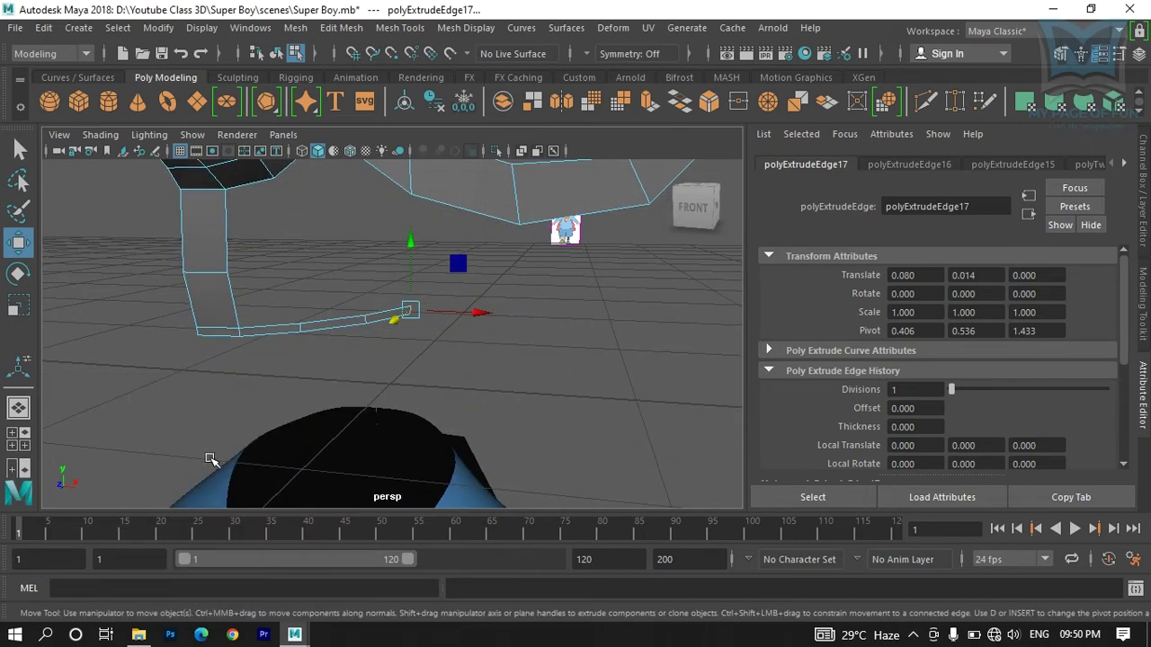
# Step: In the front view, extrude the lip strip's end edge past the mouth corner, offset about 0.081 in X and -0.002 in Y
pyautogui.press('space')
pyautogui.press('space')
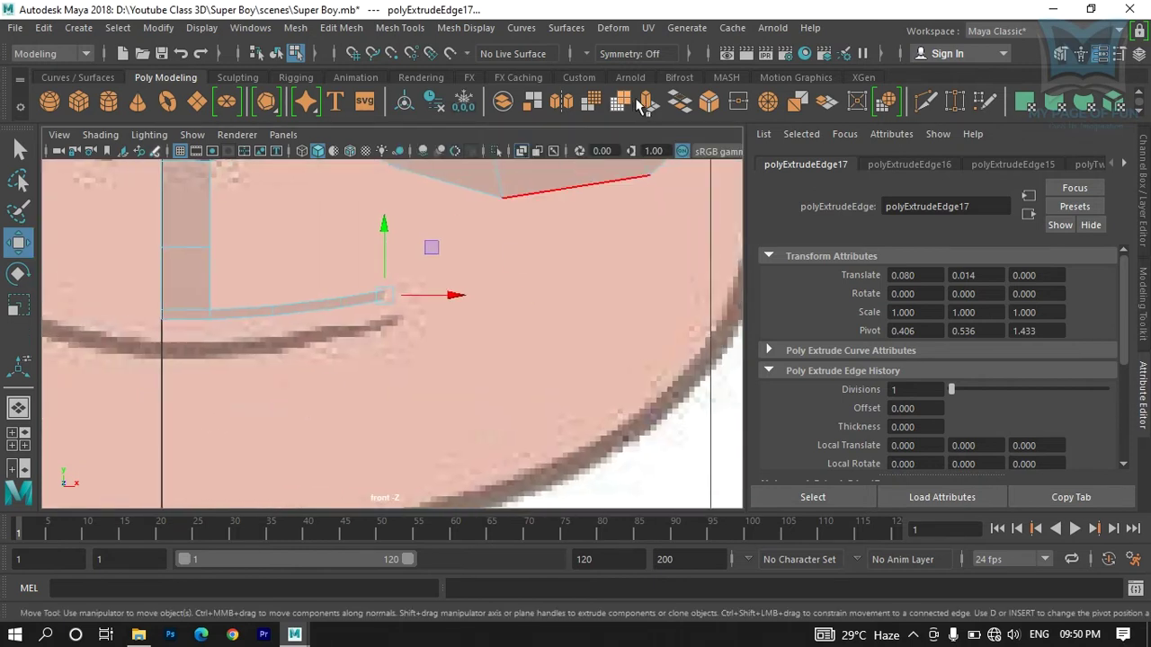
pyautogui.click(648, 103)
pyautogui.scroll(2, 411, 354)
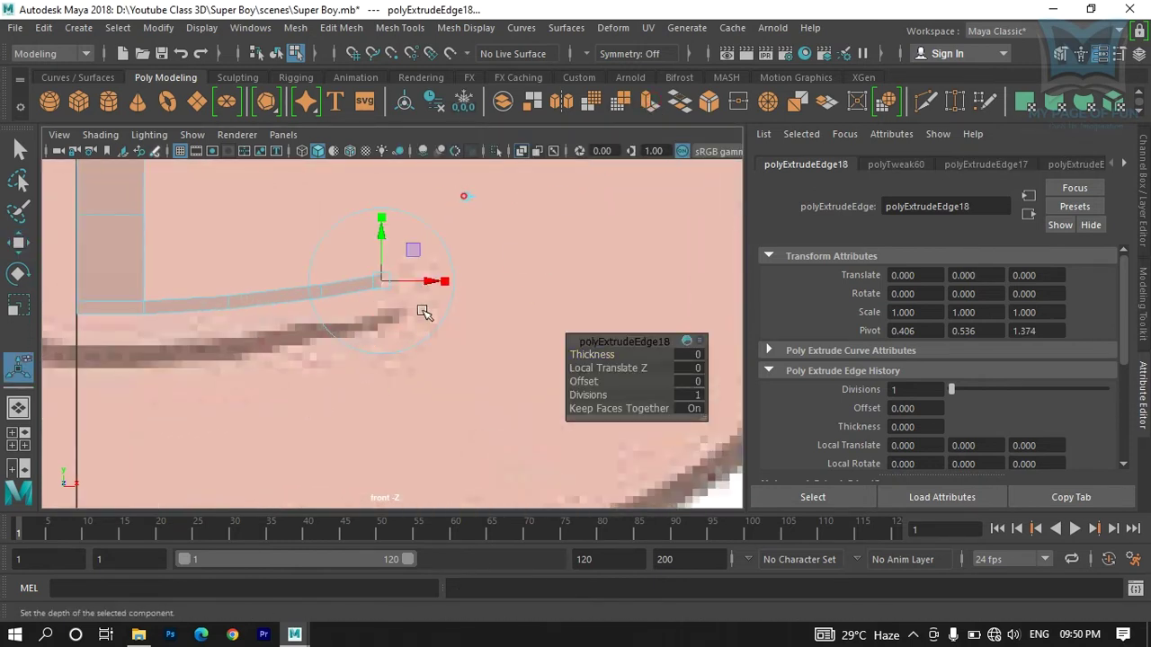
pyautogui.moveTo(385, 285); pyautogui.dragTo(444, 285)
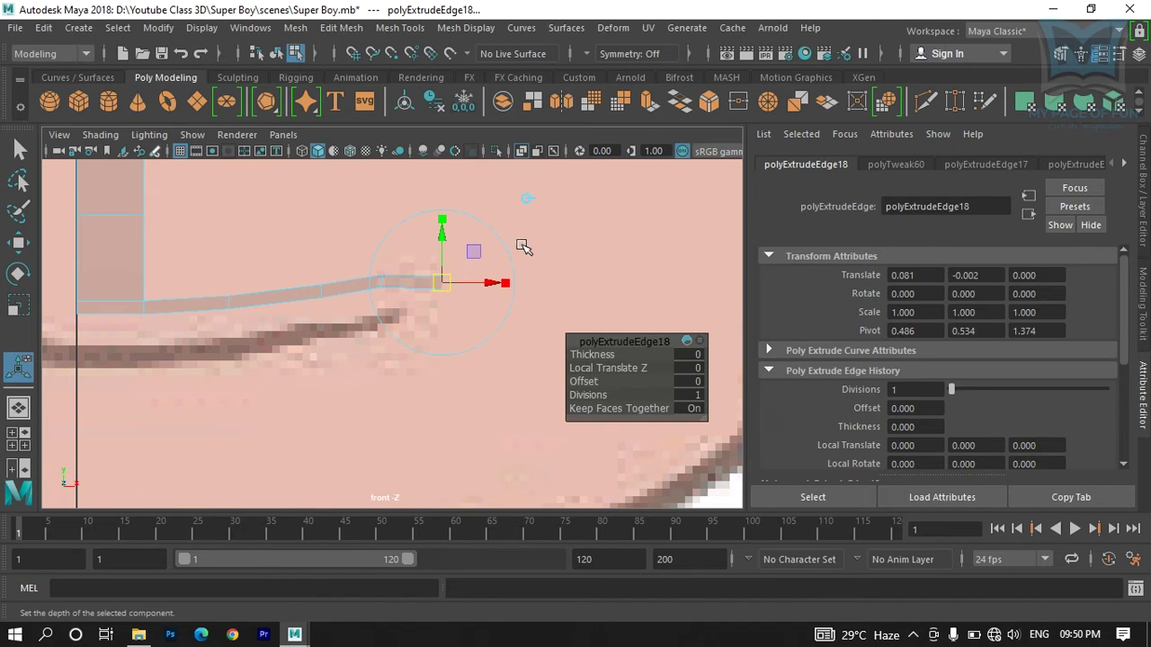
# Step: Rotate the extruded end edge about -33.943 in Z and raise it to about Y 0.546
pyautogui.moveTo(508, 250); pyautogui.dragTo(533, 290)
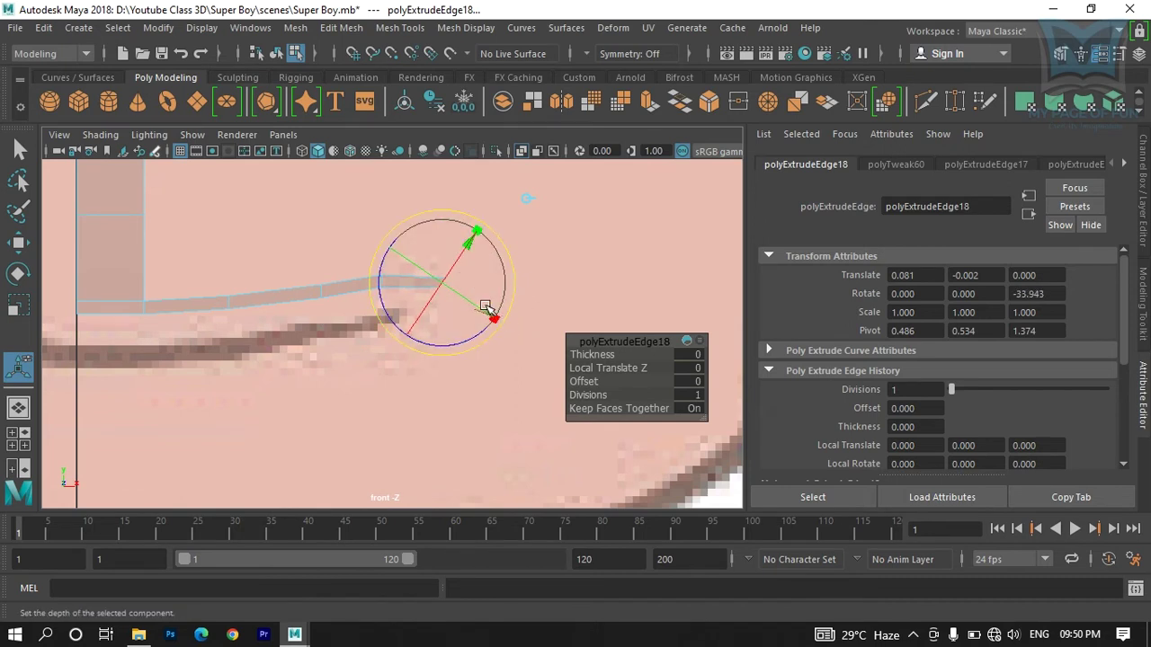
pyautogui.press('w')
pyautogui.moveTo(442, 217); pyautogui.dragTo(441, 207)
# Step: Move the lip strip's end edge back to about Z 1.309, adjusting it in the side and perspective views
pyautogui.press('space')
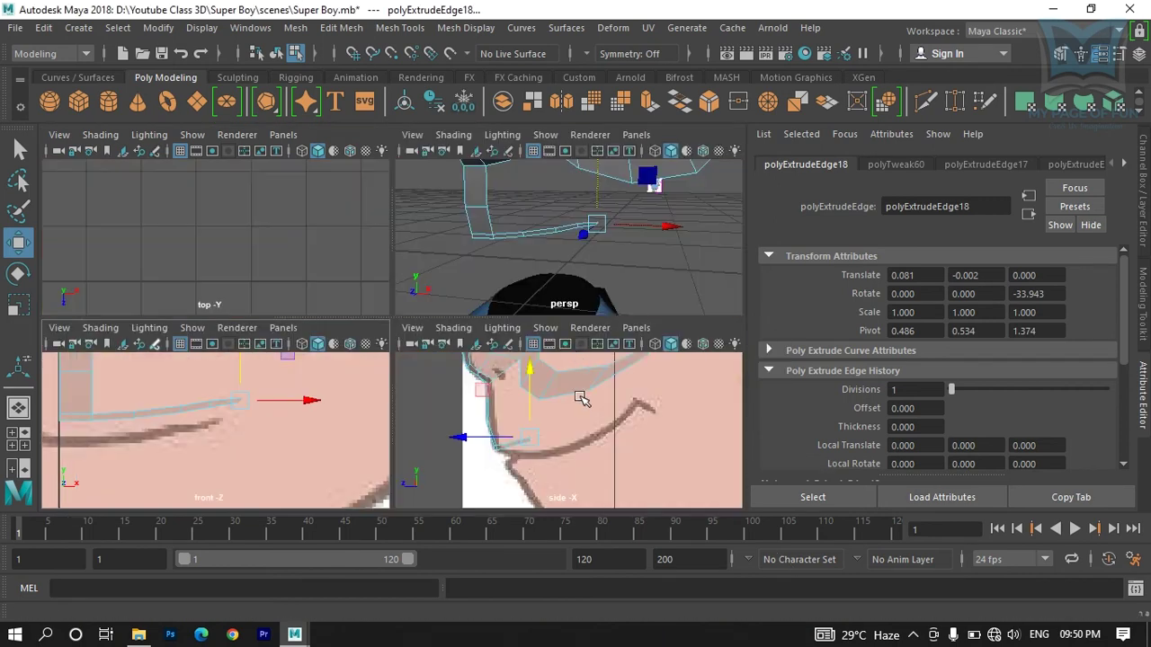
pyautogui.press('space')
pyautogui.scroll(6, 493, 390)
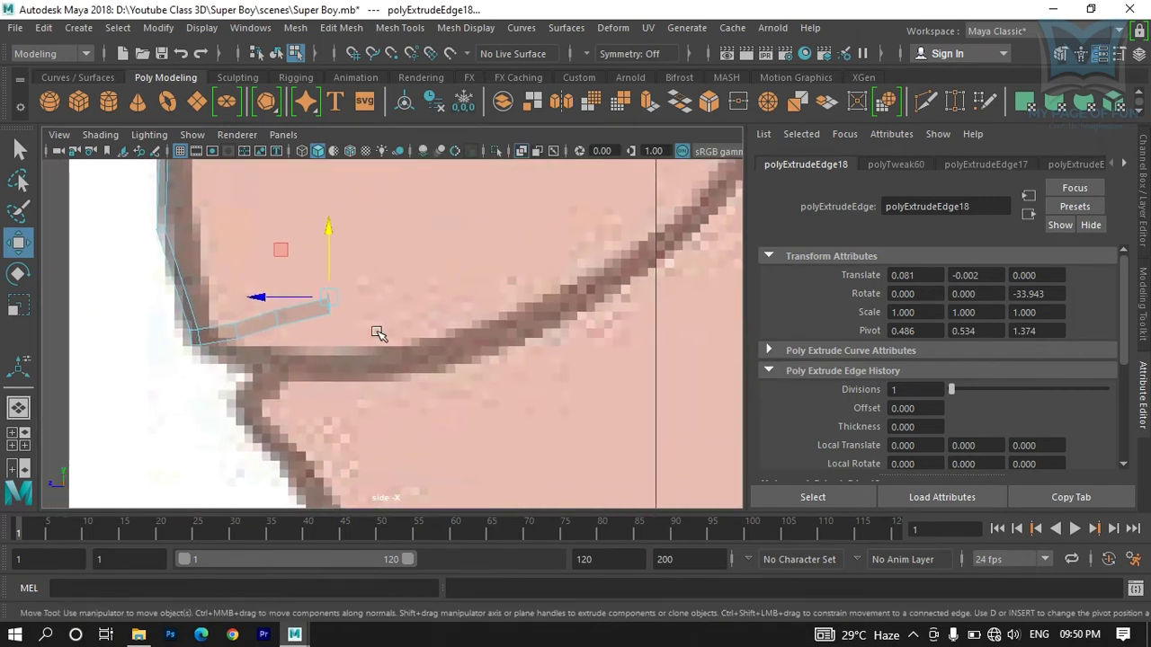
pyautogui.moveTo(290, 305); pyautogui.dragTo(344, 311)
pyautogui.press('space')
pyautogui.press('space')
pyautogui.keyDown('alt'); pyautogui.moveTo(515, 276); pyautogui.dragTo(431, 339); pyautogui.keyUp('alt')
pyautogui.moveTo(488, 309); pyautogui.dragTo(476, 319)
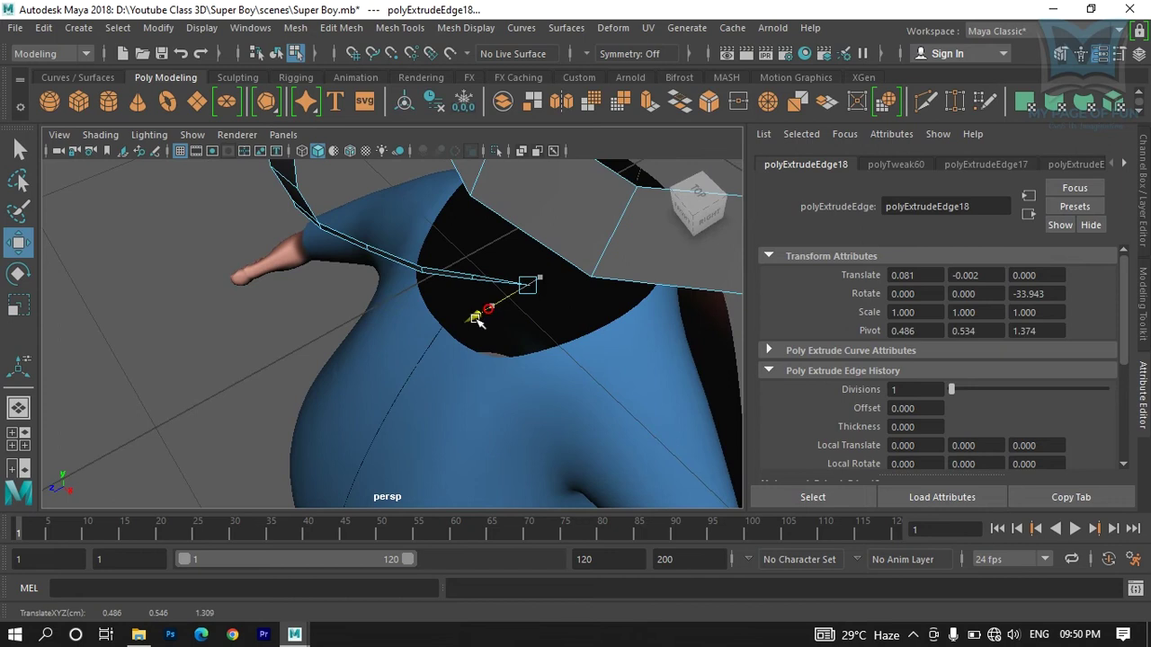
# Step: Select the edge running along the lip strip's outermost segment and move it to about X 0.448, Y 0.540, Z 1.353
pyautogui.keyDown('alt'); pyautogui.moveTo(514, 368); pyautogui.dragTo(561, 396); pyautogui.keyUp('alt')
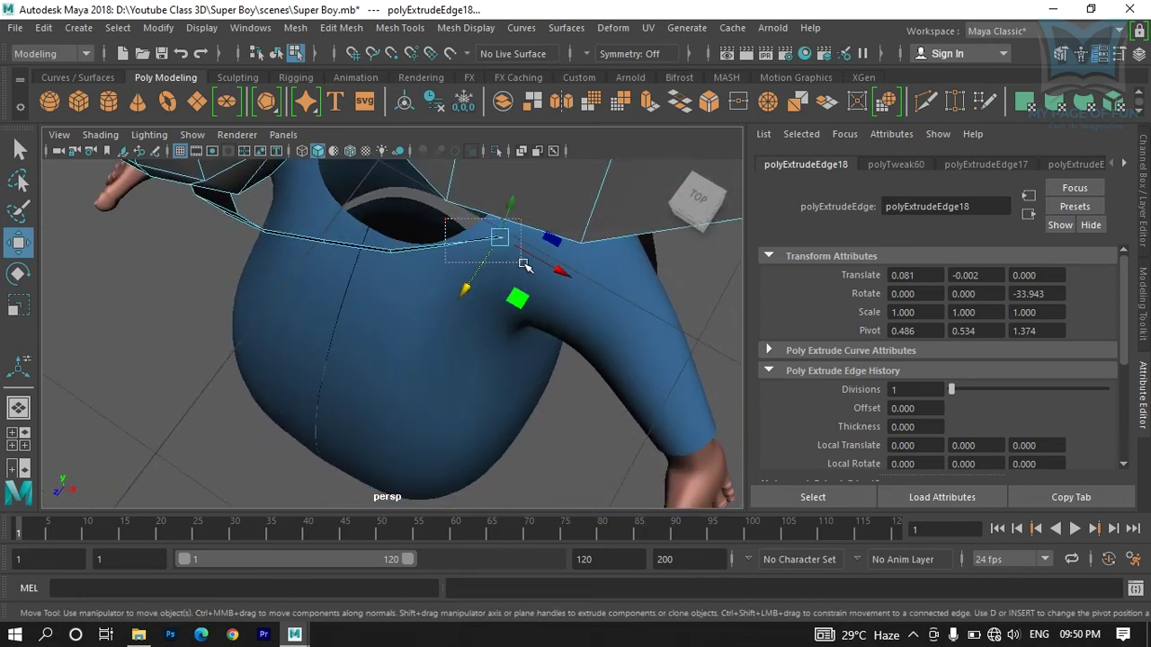
pyautogui.click(505, 266)
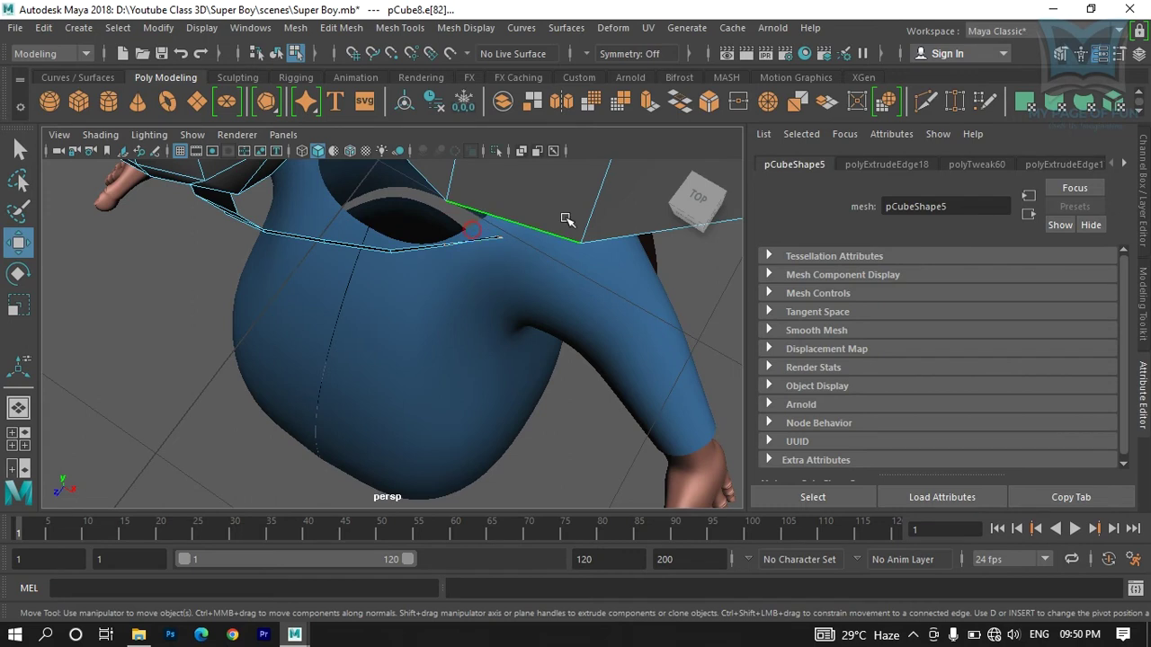
pyautogui.keyDown('alt'); pyautogui.moveTo(478, 299); pyautogui.dragTo(443, 303); pyautogui.keyUp('alt')
pyautogui.click(443, 307)
pyautogui.keyDown('alt'); pyautogui.moveTo(512, 321); pyautogui.dragTo(379, 365); pyautogui.keyUp('alt')
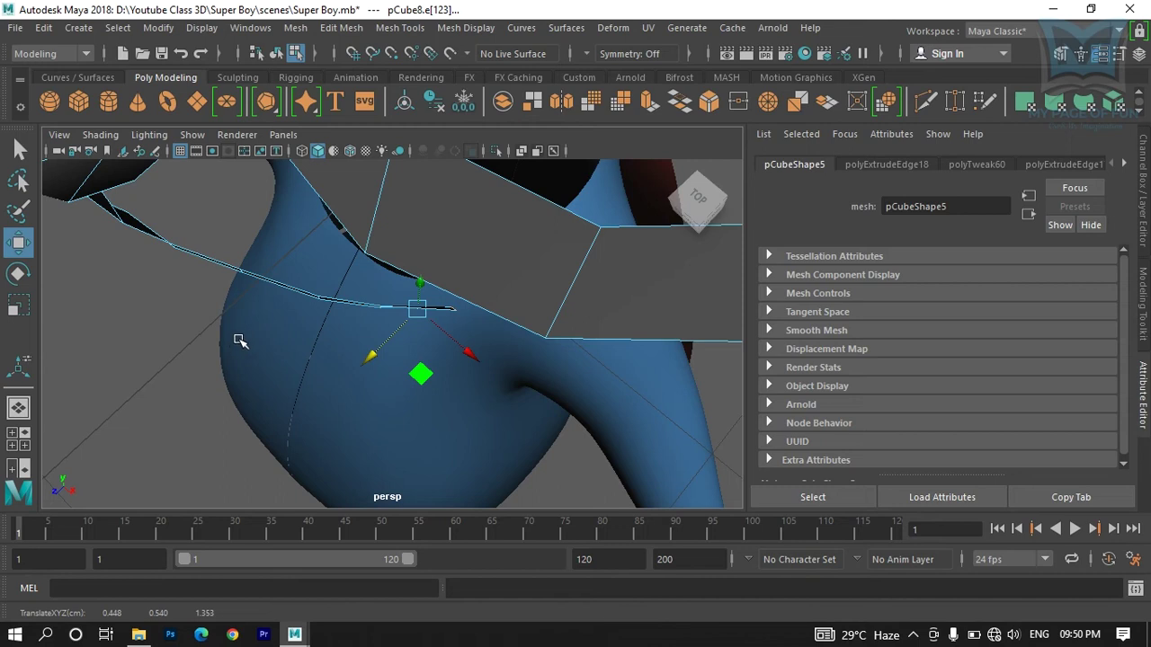
# Step: Examine the curvature of the lip strip from the side and from above against the side reference
pyautogui.keyDown('alt'); pyautogui.moveTo(250, 397); pyautogui.dragTo(468, 300); pyautogui.keyUp('alt')
pyautogui.keyDown('alt'); pyautogui.moveTo(402, 313); pyautogui.dragTo(533, 415); pyautogui.keyUp('alt')
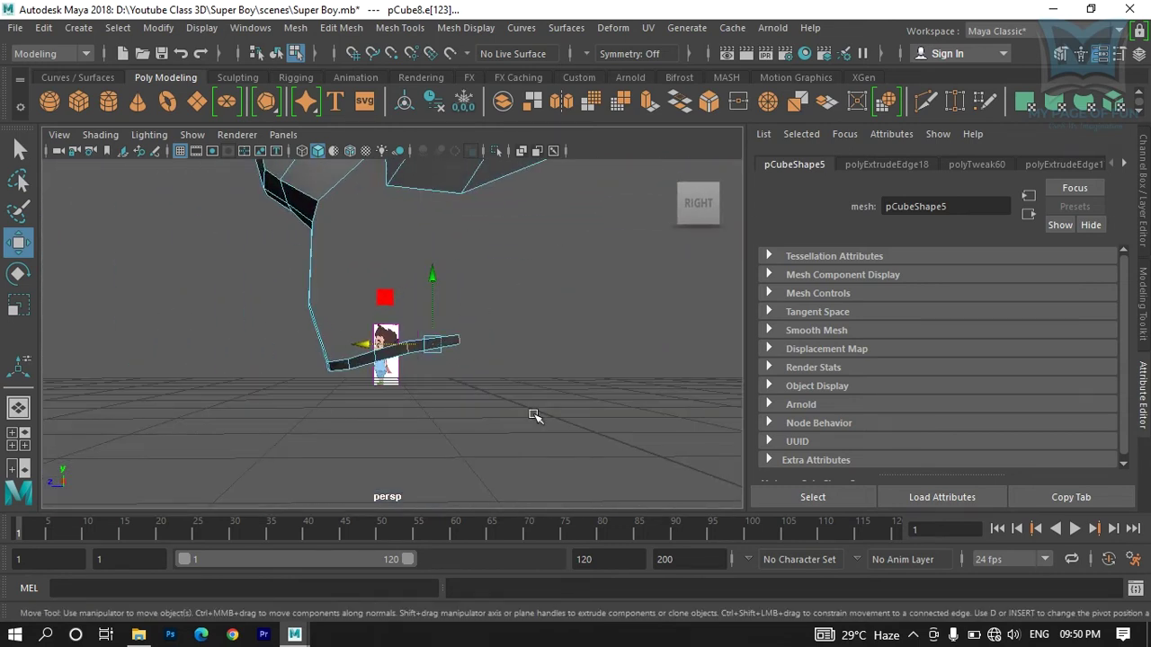
pyautogui.press('space')
pyautogui.press('space')
pyautogui.scroll(-3, 532, 391)
pyautogui.scroll(3, 532, 391)
pyautogui.scroll(2, 532, 391)
pyautogui.scroll(2, 405, 367)
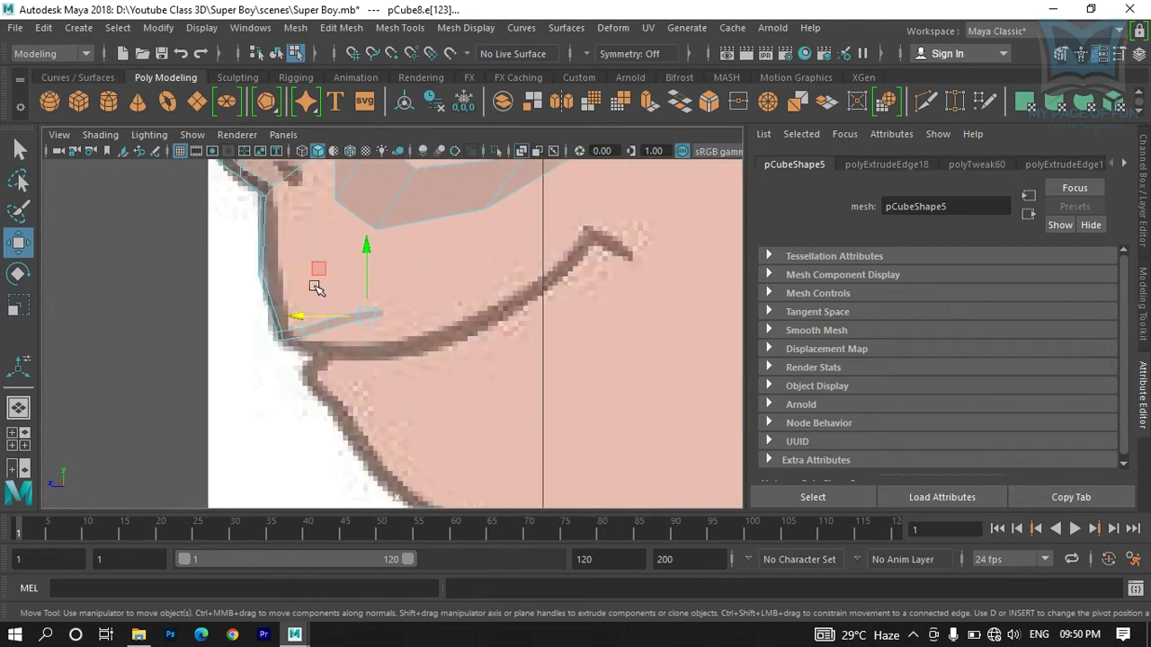
pyautogui.press('space')
pyautogui.press('space')
pyautogui.moveTo(507, 267)
pyautogui.keyDown('alt'); pyautogui.mouseDown()
pyautogui.moveTo(498, 359)
pyautogui.moveTo(509, 393)
pyautogui.moveTo(491, 354)
pyautogui.moveTo(540, 291)
pyautogui.moveTo(539, 249)
pyautogui.moveTo(538, 290)
pyautogui.mouseUp(); pyautogui.keyUp('alt')
pyautogui.moveTo(445, 379)
pyautogui.keyDown('alt'); pyautogui.mouseDown()
pyautogui.moveTo(493, 447)
pyautogui.moveTo(333, 389)
pyautogui.moveTo(304, 401)
pyautogui.mouseUp(); pyautogui.keyUp('alt')
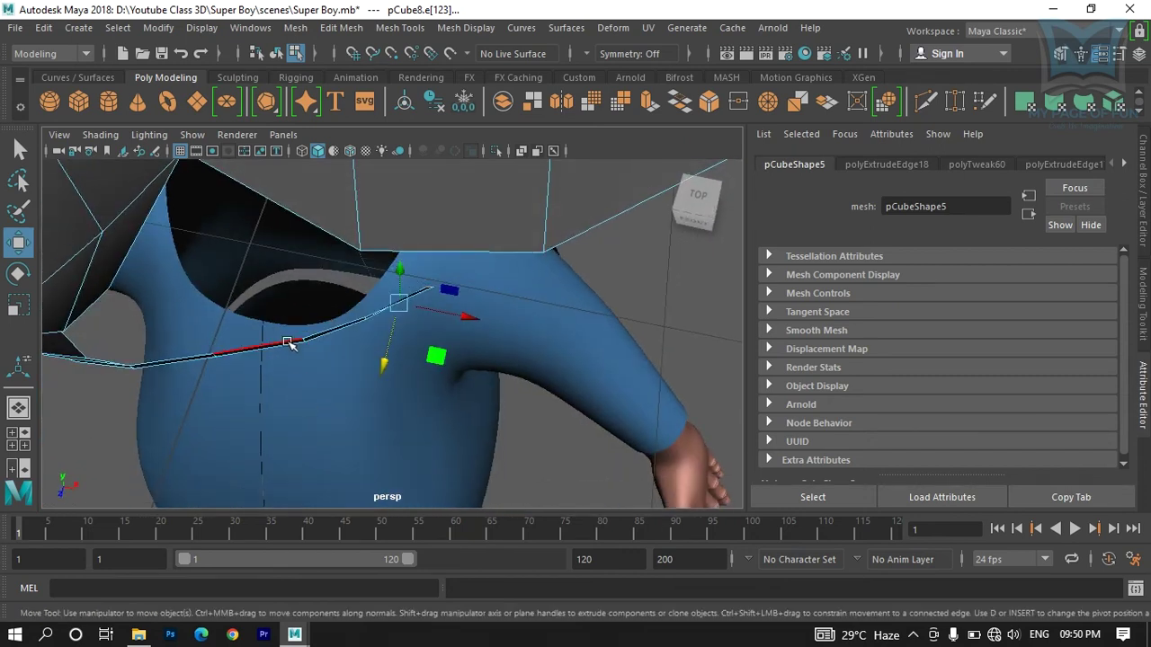
# Step: Move the lip strip's outer vertices forward, bringing the outermost three pairs to about Z 1.402
pyautogui.moveTo(198, 273); pyautogui.dragTo(203, 153, button='right')
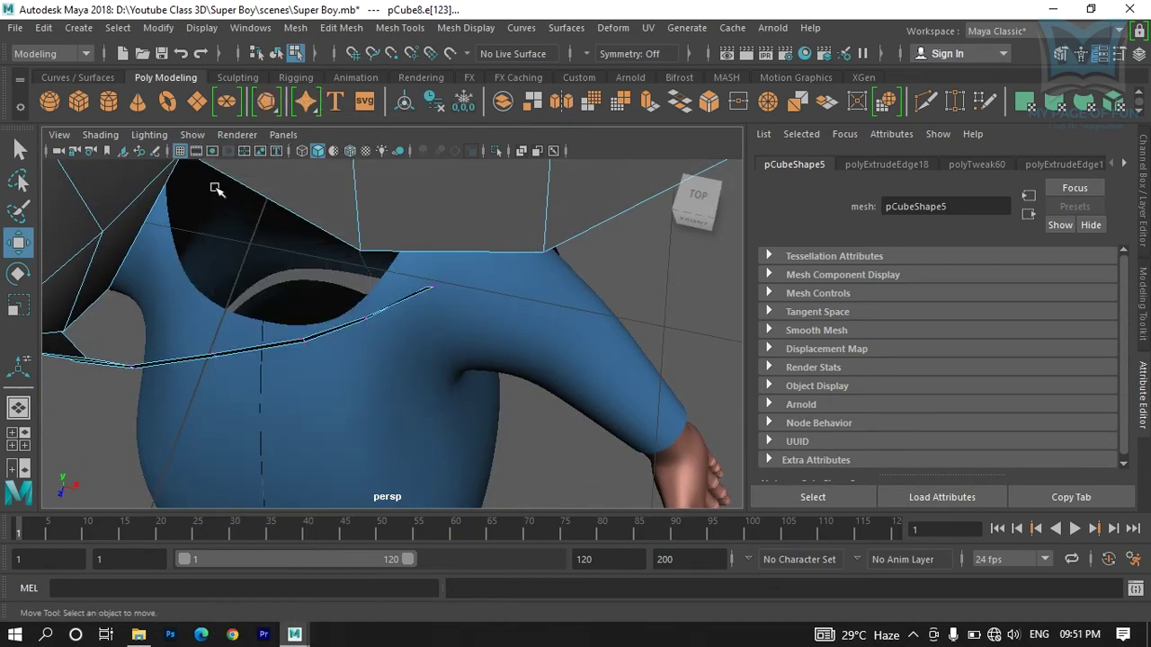
pyautogui.moveTo(160, 267); pyautogui.dragTo(463, 380)
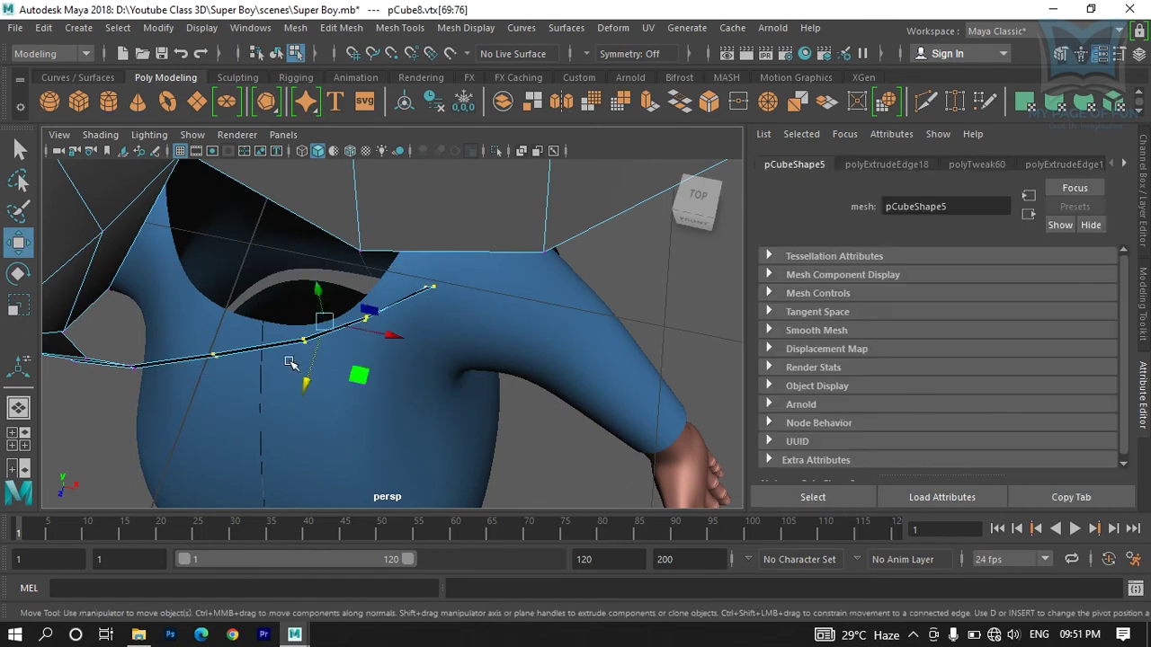
pyautogui.moveTo(306, 383); pyautogui.dragTo(305, 393)
pyautogui.moveTo(269, 289); pyautogui.dragTo(467, 369)
pyautogui.moveTo(351, 385); pyautogui.dragTo(350, 393)
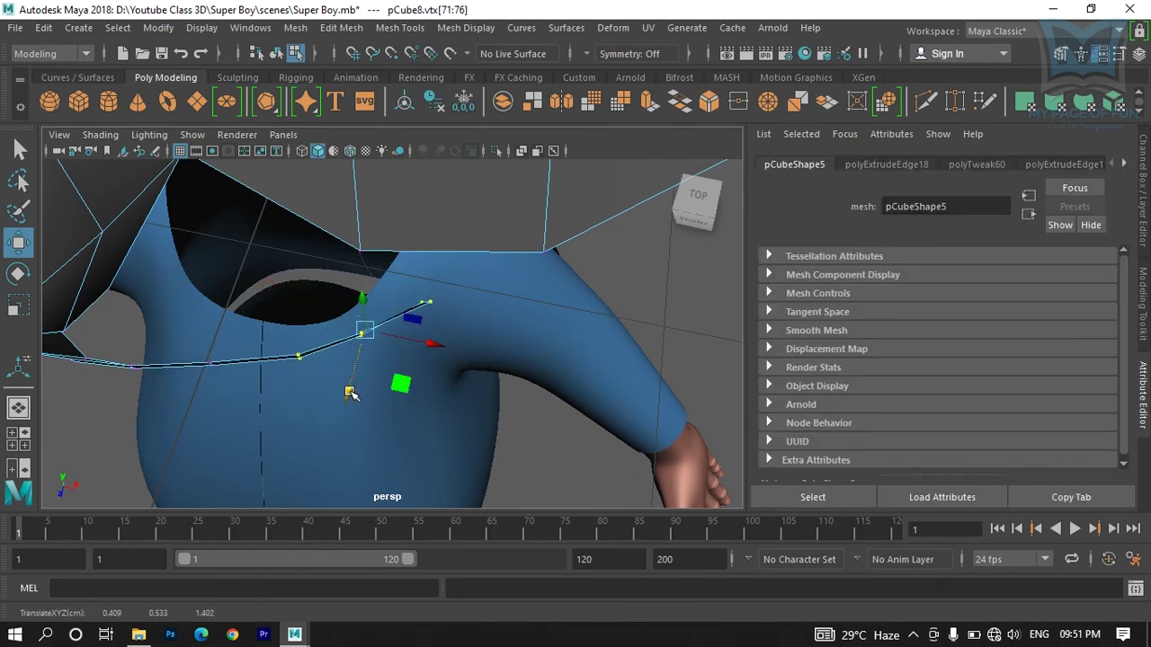
# Step: Pull the two outermost vertex pairs of the lip strip further forward, placing the end pair at about Z 1.376
pyautogui.moveTo(333, 285); pyautogui.dragTo(459, 352)
pyautogui.moveTo(382, 381); pyautogui.dragTo(383, 392)
pyautogui.moveTo(470, 290); pyautogui.dragTo(403, 334)
pyautogui.moveTo(408, 380); pyautogui.dragTo(407, 390)
pyautogui.keyDown('alt'); pyautogui.moveTo(517, 413); pyautogui.dragTo(489, 373); pyautogui.keyUp('alt')
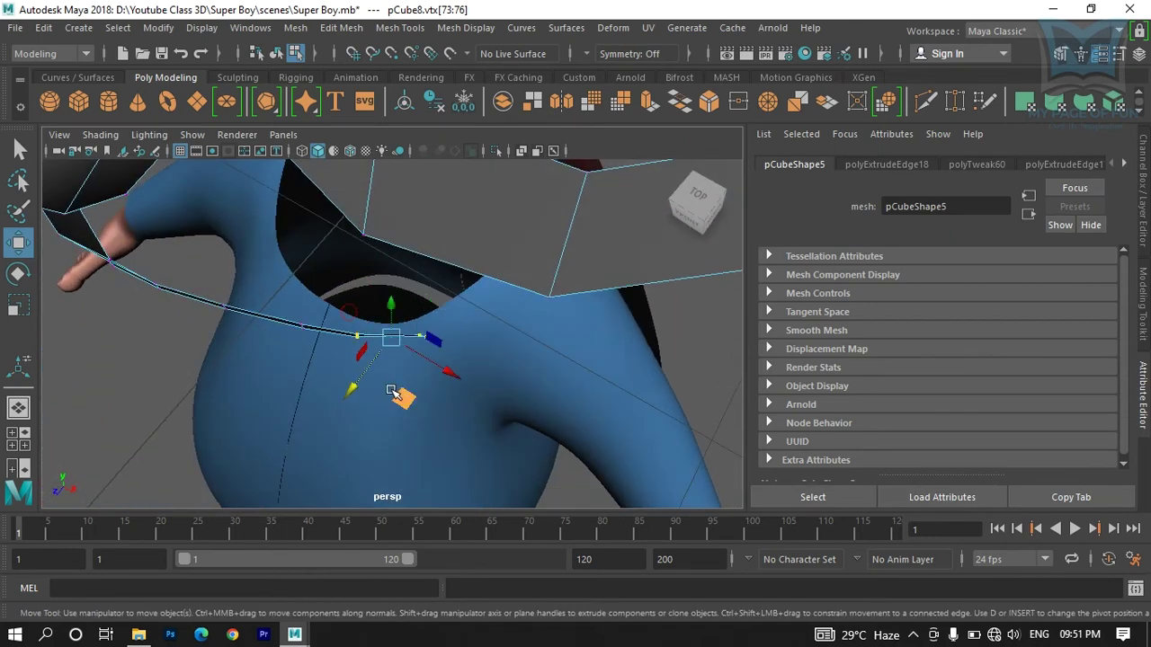
pyautogui.moveTo(349, 394); pyautogui.dragTo(368, 340)
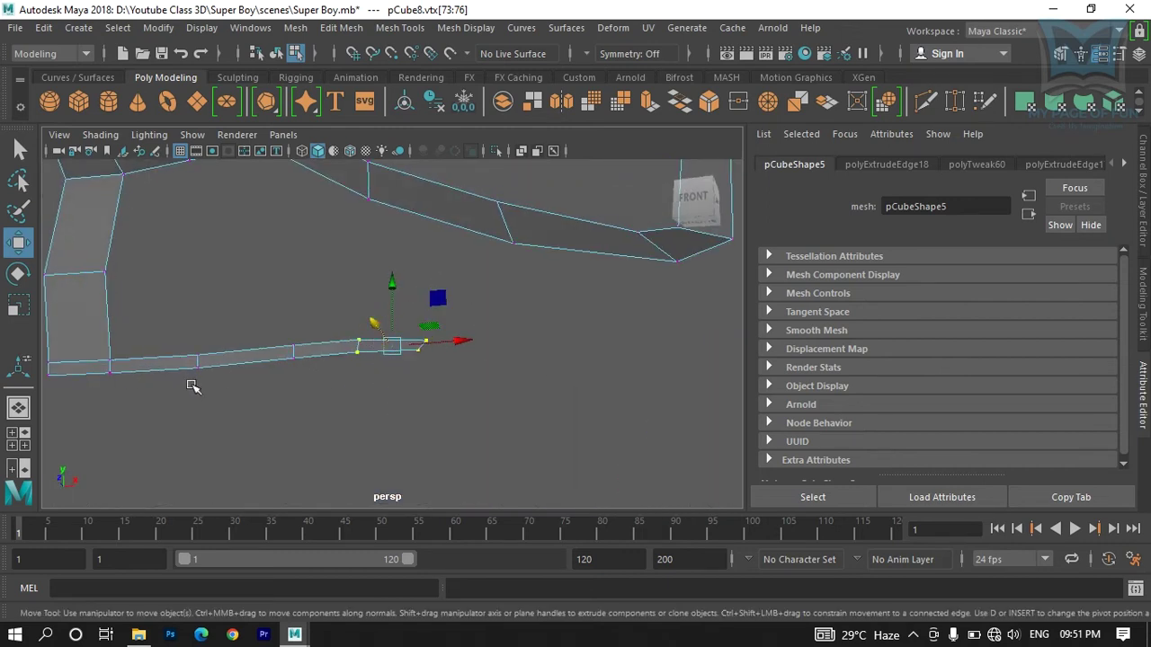
# Step: Extrude the lip strip's end edge at the mouth corner and offset it about 0.012 in X and -0.064 in Y against the front reference
pyautogui.press('space')
pyautogui.press('space')
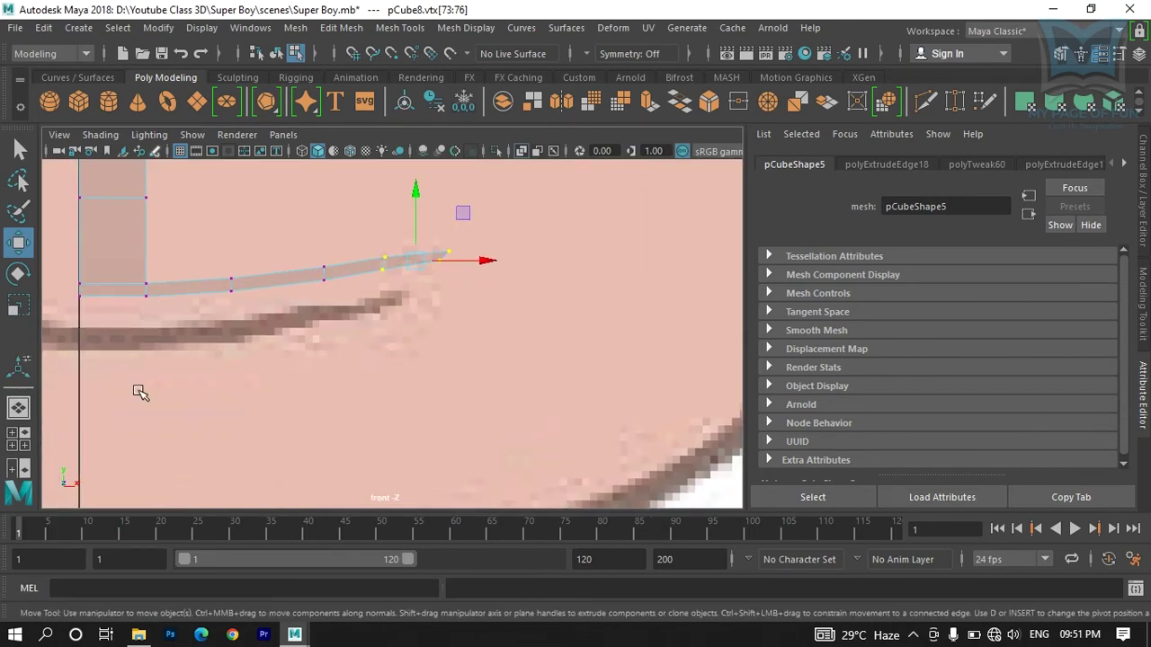
pyautogui.scroll(3, 500, 258)
pyautogui.click(503, 300)
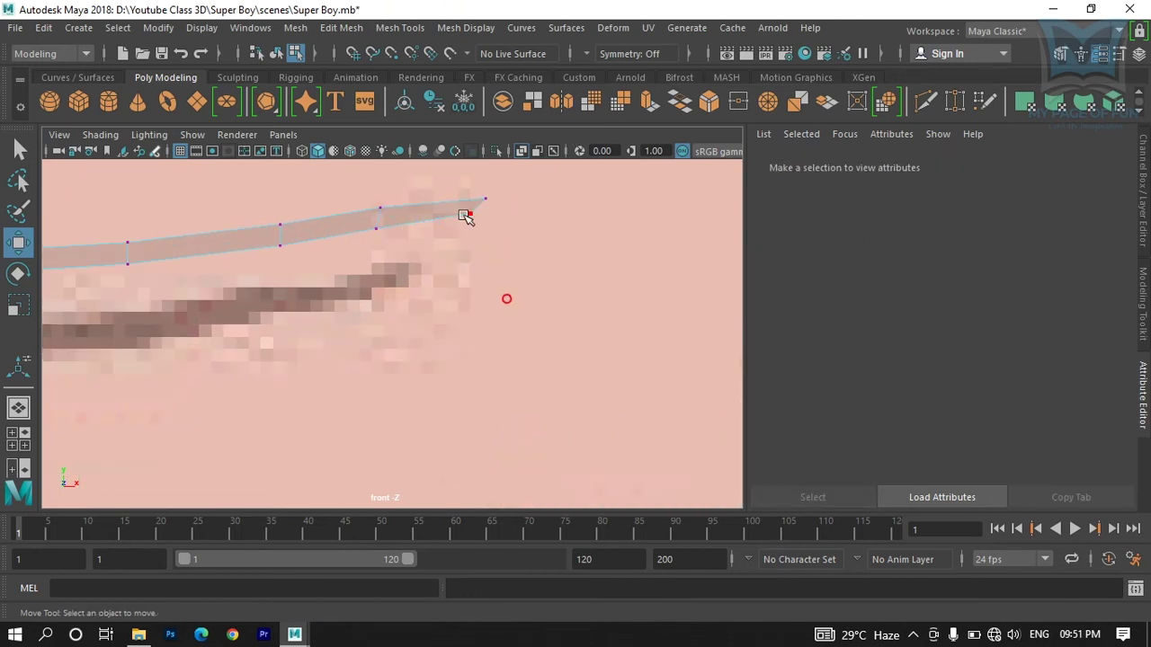
pyautogui.moveTo(470, 214); pyautogui.dragTo(470, 99, button='right')
pyautogui.click(478, 205)
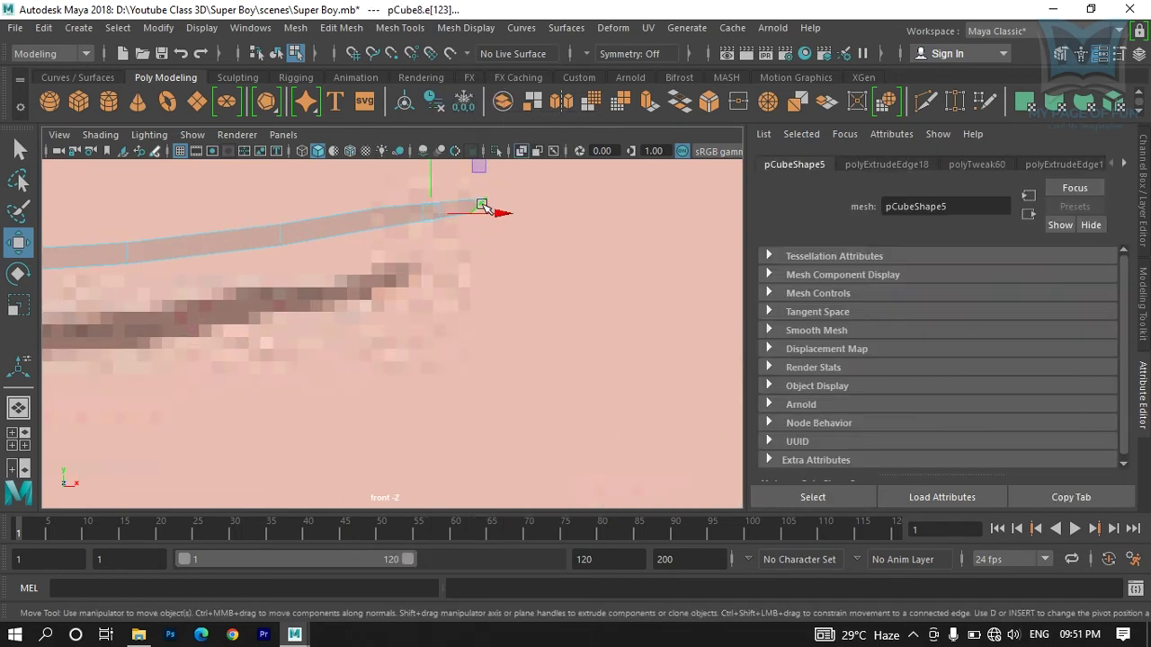
pyautogui.click(650, 101)
pyautogui.keyDown('alt'); pyautogui.moveTo(567, 246); pyautogui.dragTo(425, 334, button='middle'); pyautogui.keyUp('alt')
pyautogui.click(456, 196)
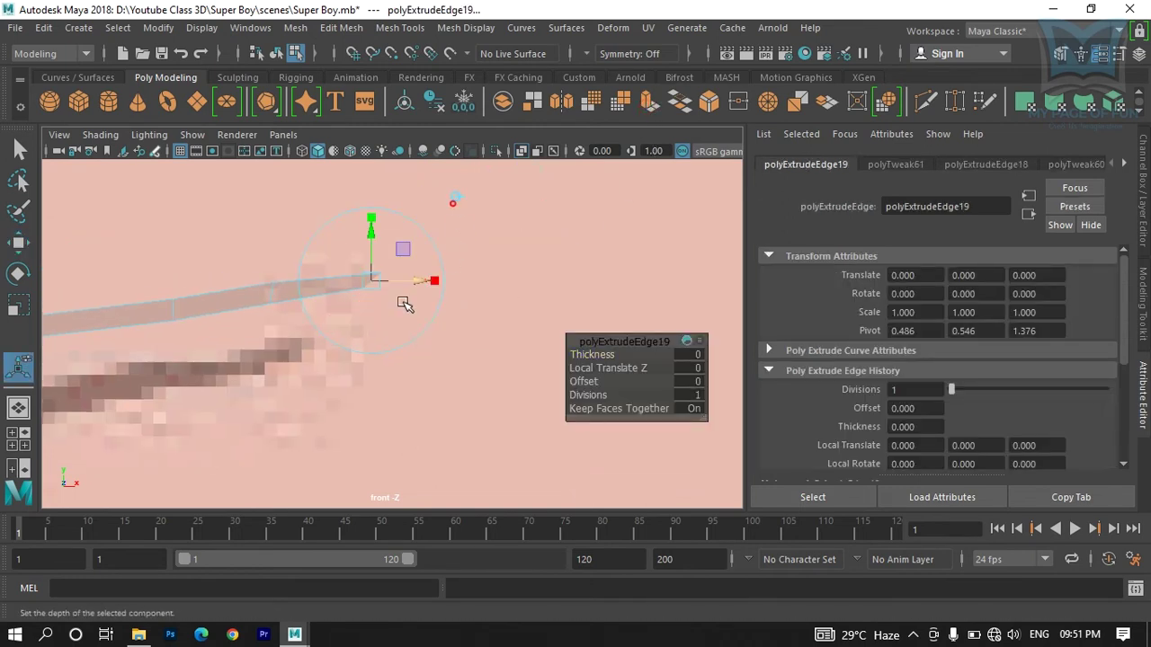
pyautogui.moveTo(375, 282); pyautogui.dragTo(389, 356)
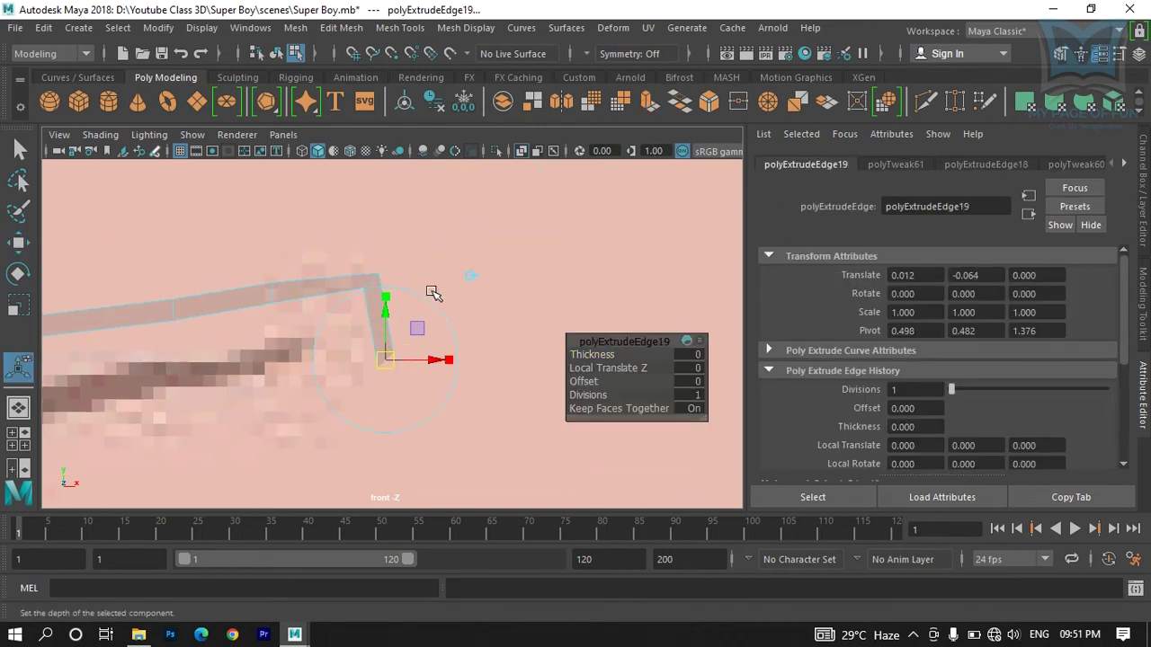
pyautogui.click(461, 363)
pyautogui.click(406, 359)
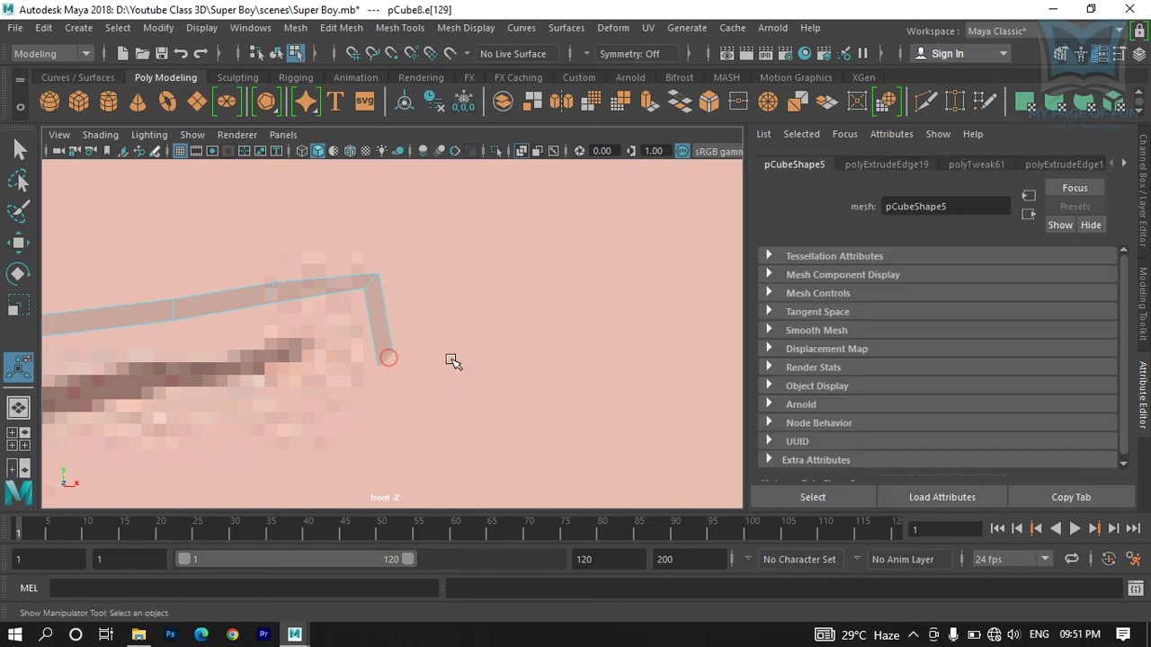
# Step: Reposition the two end vertices of the extruded corner segment inward so that it points down beside the mouth line's end
pyautogui.press('e')
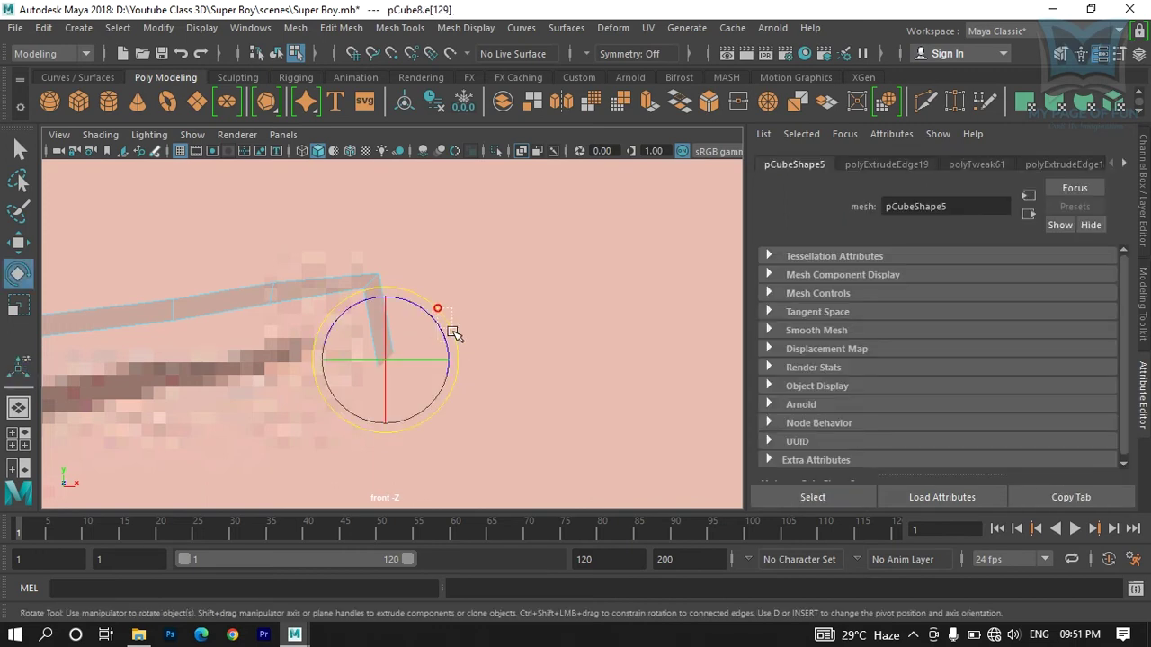
pyautogui.click(462, 362)
pyautogui.scroll(4, 461, 362)
pyautogui.moveTo(406, 312); pyautogui.dragTo(317, 171, button='right')
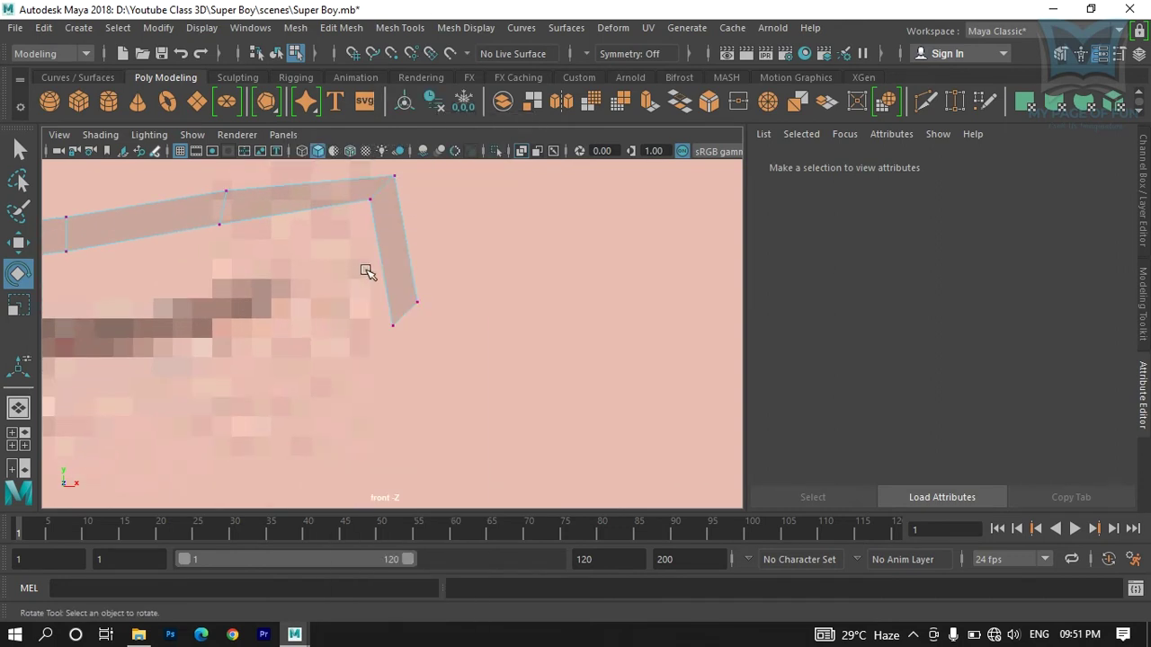
pyautogui.click(412, 292)
pyautogui.press('w')
pyautogui.moveTo(417, 301); pyautogui.dragTo(360, 309)
pyautogui.click(385, 323)
pyautogui.click(410, 348)
pyautogui.moveTo(406, 349); pyautogui.dragTo(372, 321)
pyautogui.scroll(-10, 398, 311)
pyautogui.scroll(10, 400, 313)
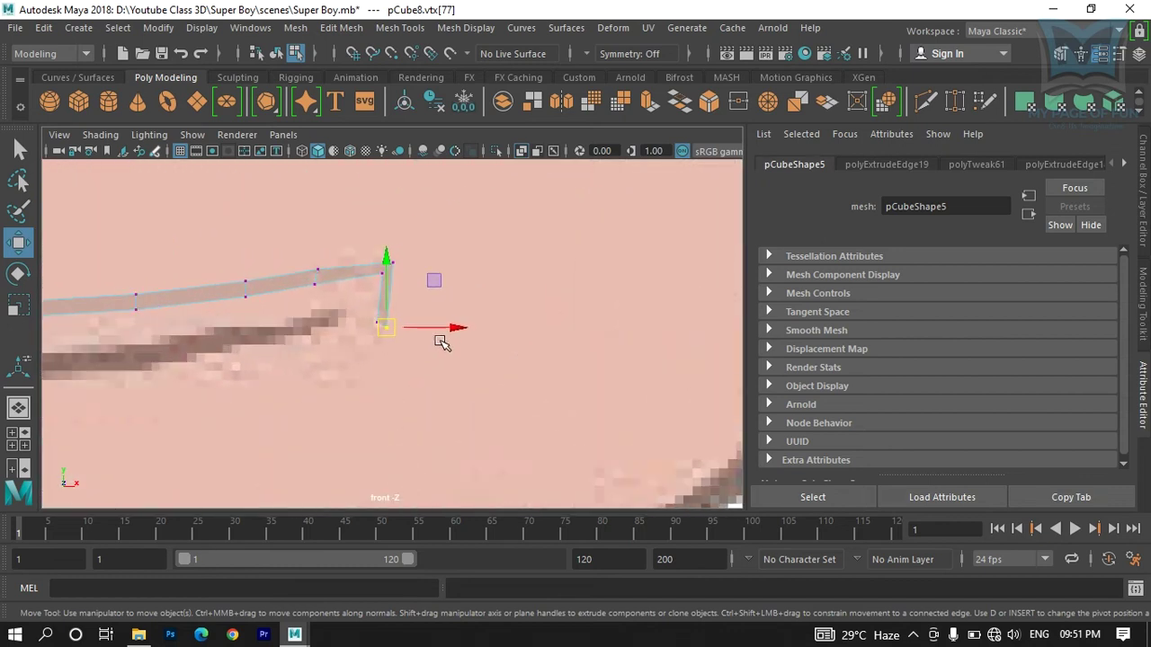
# Step: Lower the mouth corner vertex pair to about Y 0.523, fine-tune both vertices and shift the segment's end pair inward
pyautogui.moveTo(331, 289); pyautogui.dragTo(401, 280)
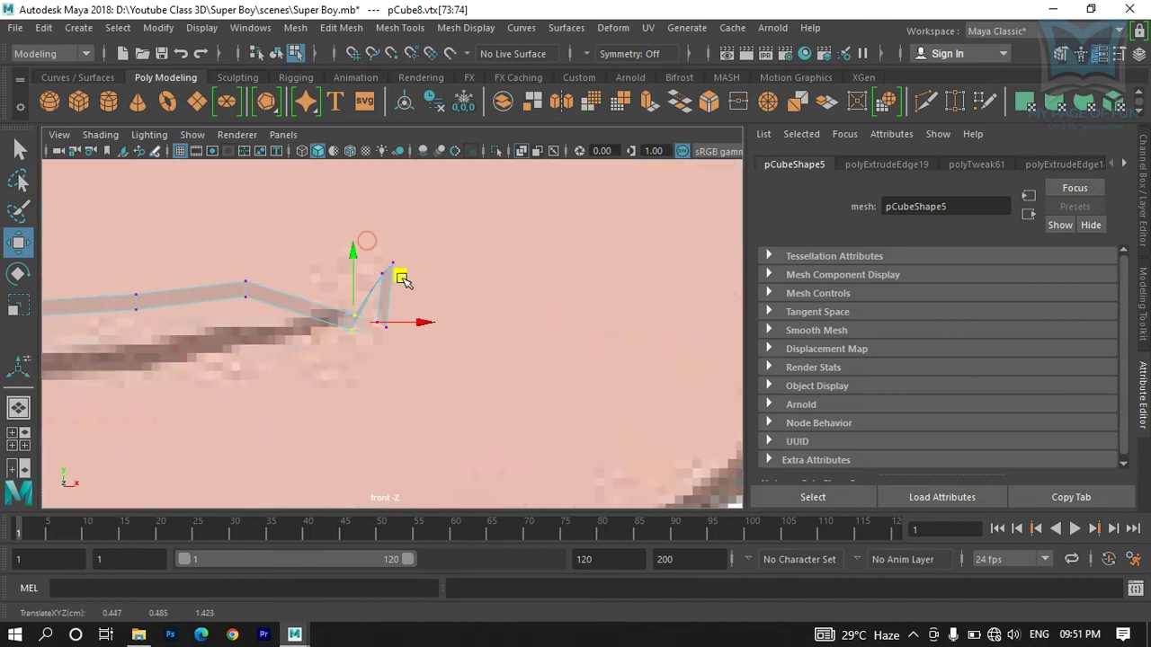
pyautogui.hotkey('ctrl', 'z')
pyautogui.moveTo(432, 231); pyautogui.dragTo(387, 299)
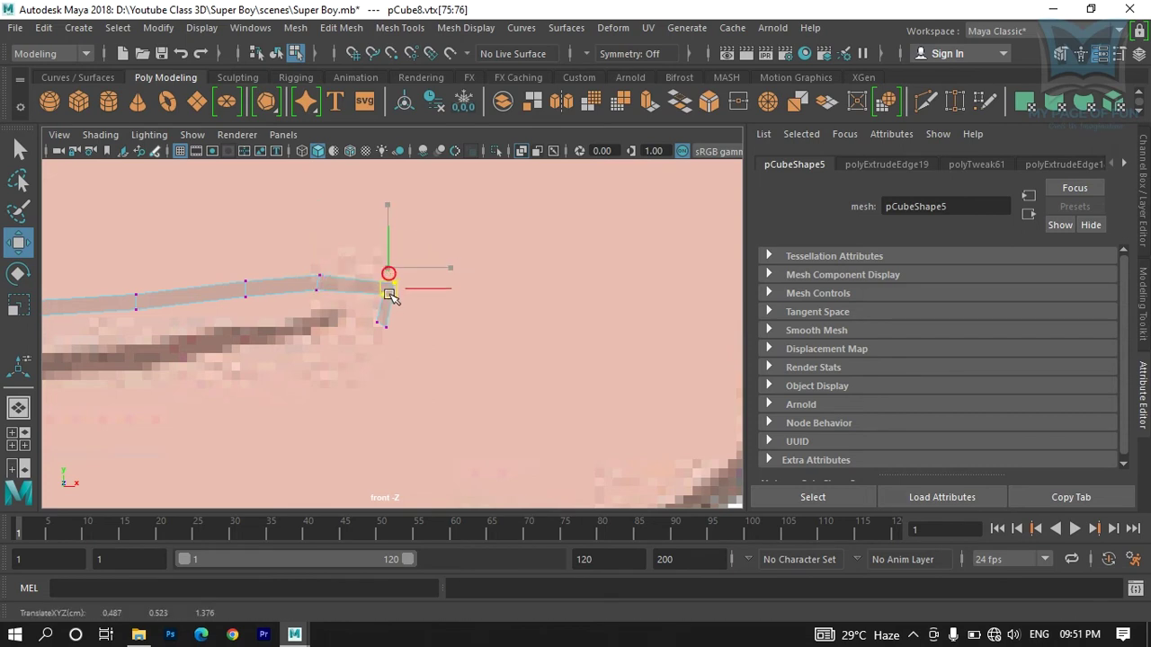
pyautogui.click(513, 250)
pyautogui.click(376, 294)
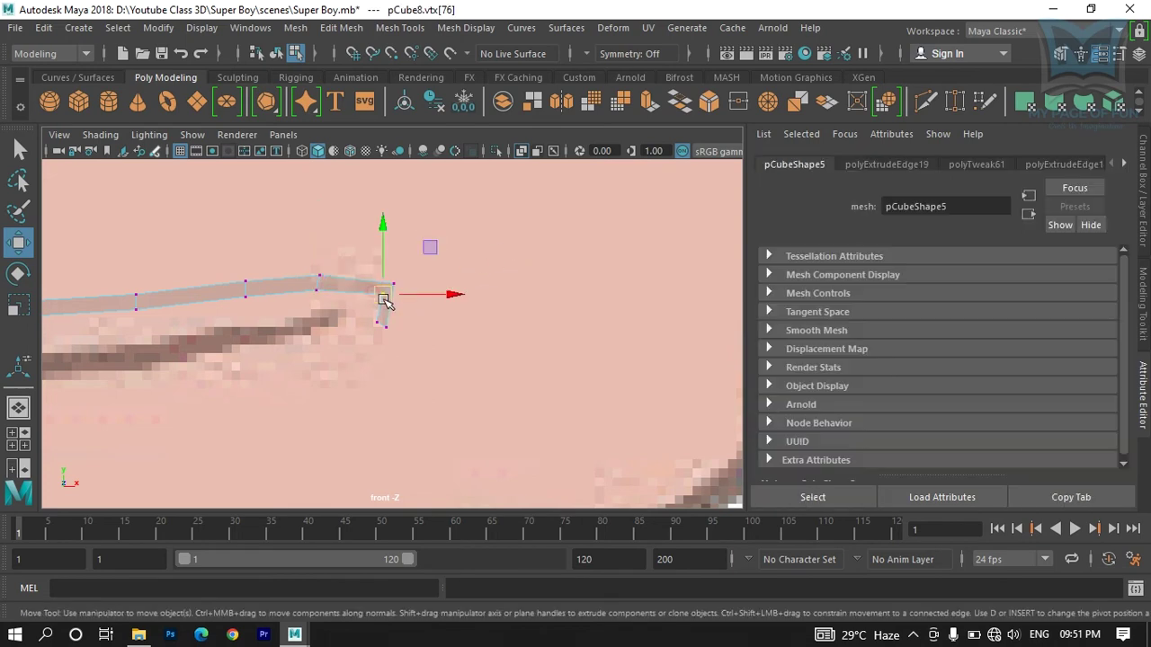
pyautogui.click(395, 285)
pyautogui.moveTo(400, 287); pyautogui.dragTo(363, 336)
# Step: Lower the vertex pair next to the mouth corner to about Y 0.527 and adjust the neighbouring pair to smooth the lip strip
pyautogui.moveTo(285, 270); pyautogui.dragTo(330, 298)
pyautogui.moveTo(319, 211); pyautogui.dragTo(321, 218)
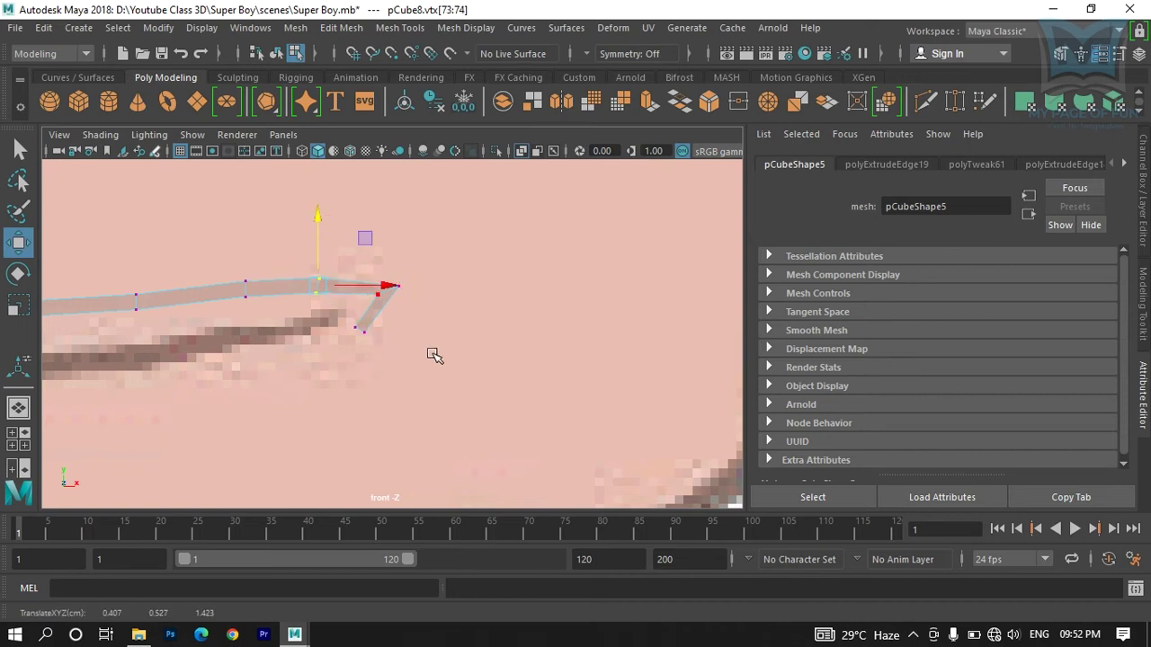
pyautogui.scroll(-6, 656, 341)
pyautogui.scroll(8, 567, 383)
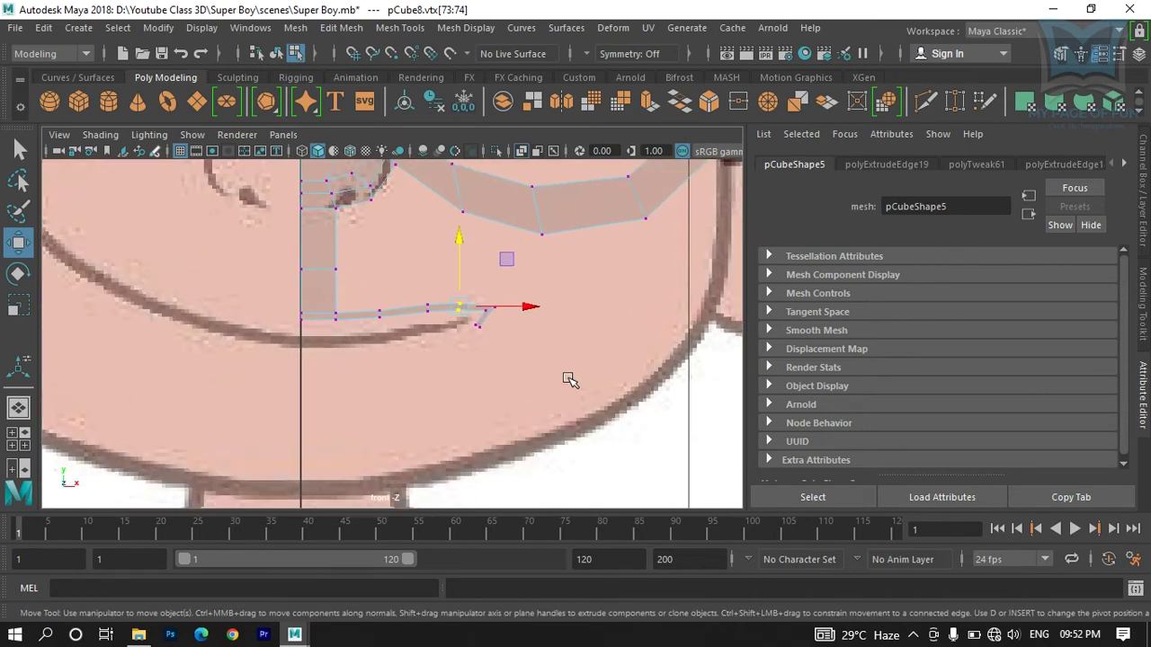
pyautogui.scroll(4, 358, 331)
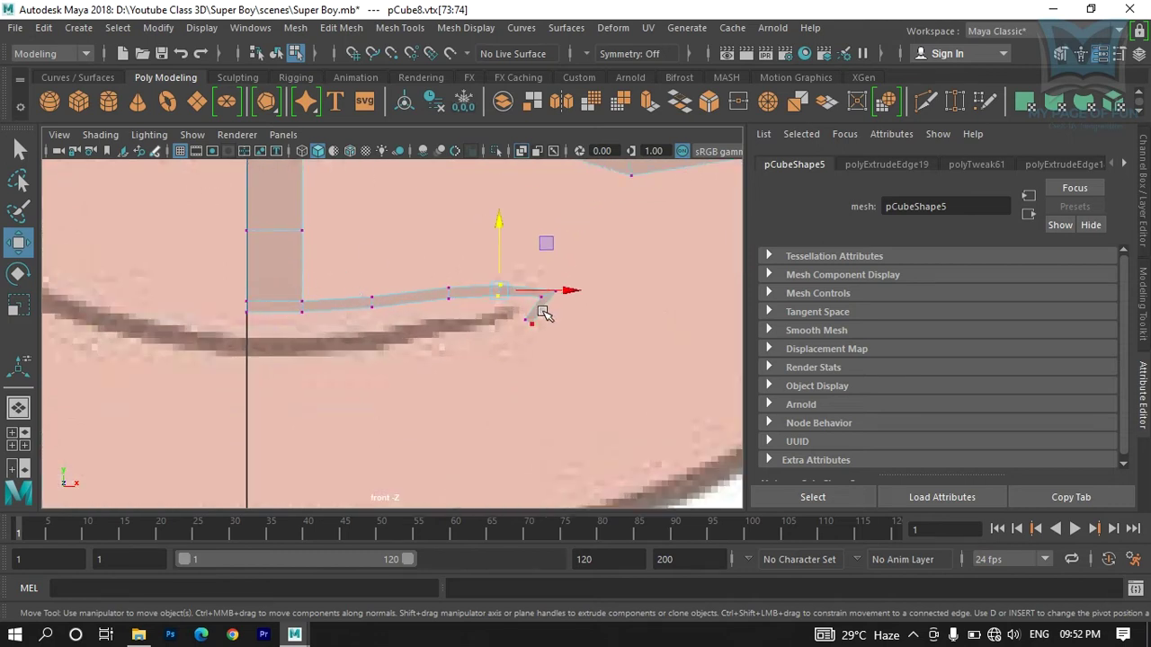
pyautogui.moveTo(464, 308); pyautogui.dragTo(464, 307)
pyautogui.moveTo(447, 231); pyautogui.dragTo(443, 231)
pyautogui.moveTo(521, 256); pyautogui.dragTo(483, 305)
pyautogui.moveTo(498, 223); pyautogui.dragTo(499, 224)
pyautogui.scroll(3, 563, 290)
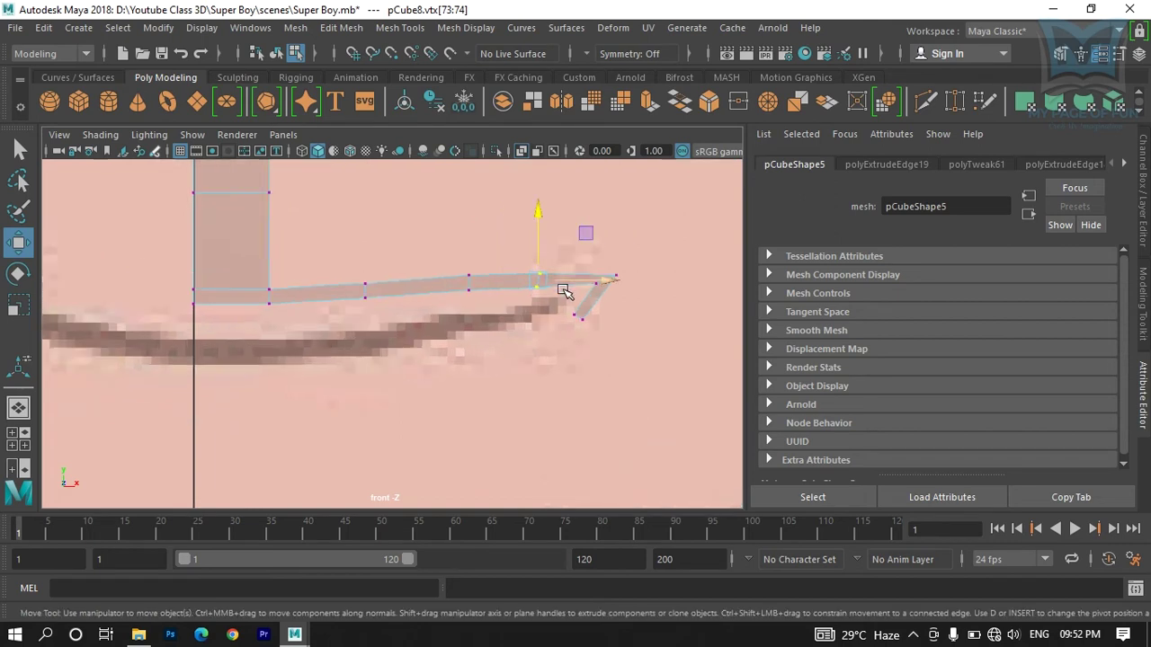
# Step: Adjust the outermost corner vertex and move the turned-back segment's end pair to about X 0.422, Y 0.458
pyautogui.moveTo(650, 269); pyautogui.dragTo(653, 262)
pyautogui.scroll(2, 601, 328)
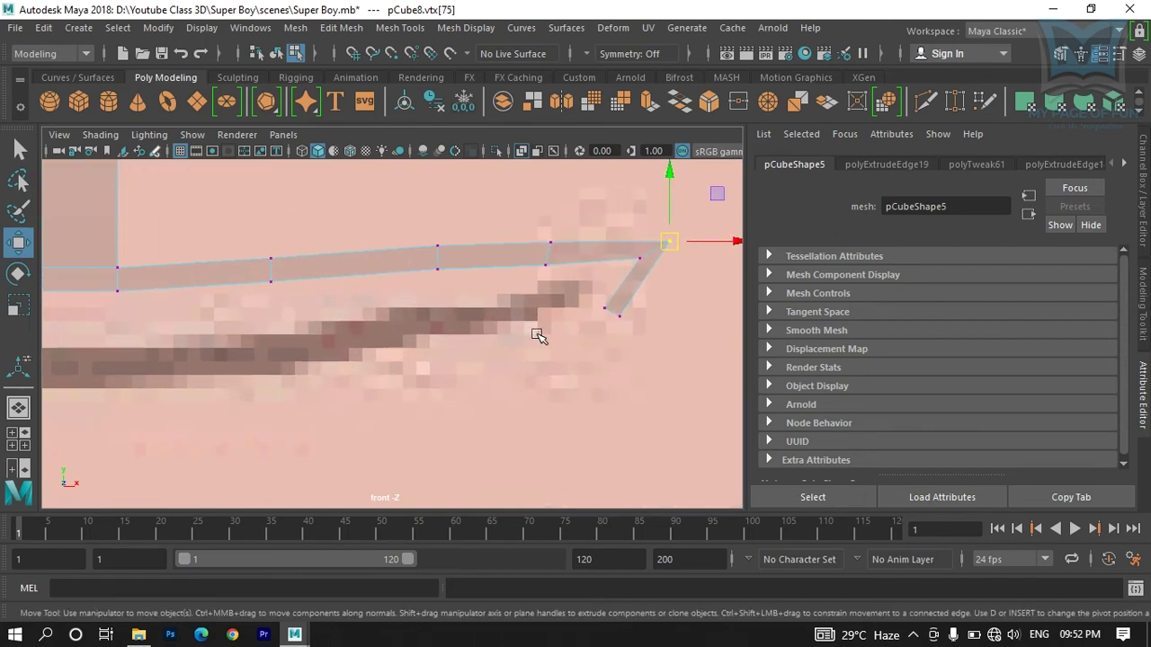
pyautogui.moveTo(574, 292); pyautogui.dragTo(651, 353)
pyautogui.moveTo(618, 317); pyautogui.dragTo(569, 339)
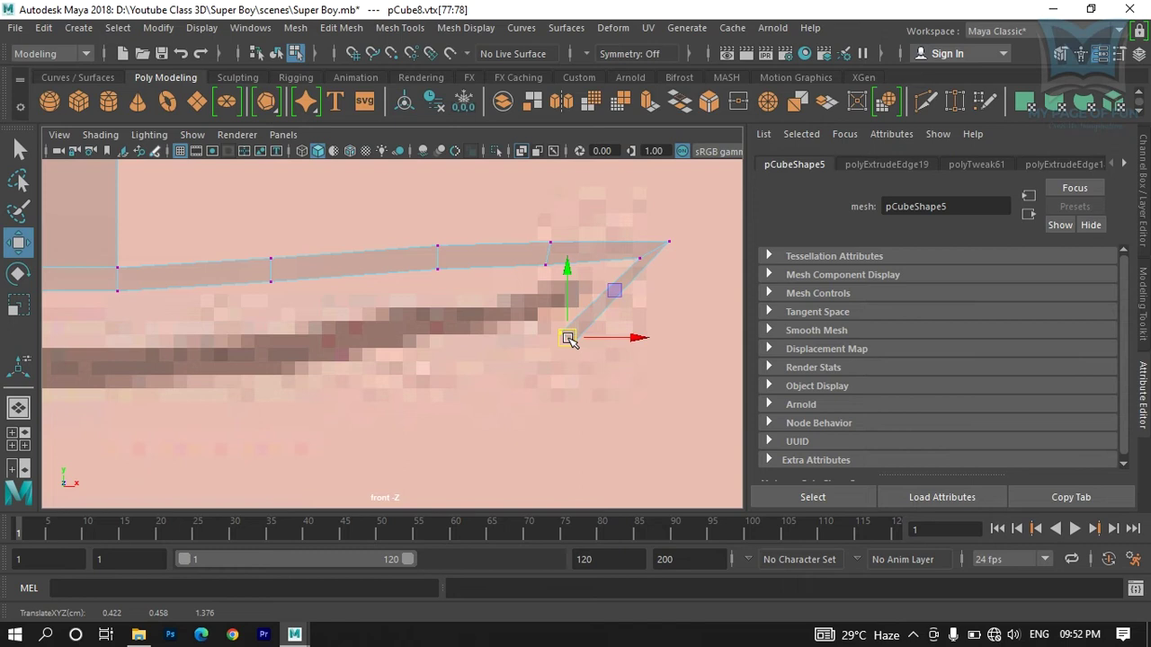
# Step: Move the segment's end vertex pair forward to about Z 1.413 against the side reference
pyautogui.press('space')
pyautogui.press('space')
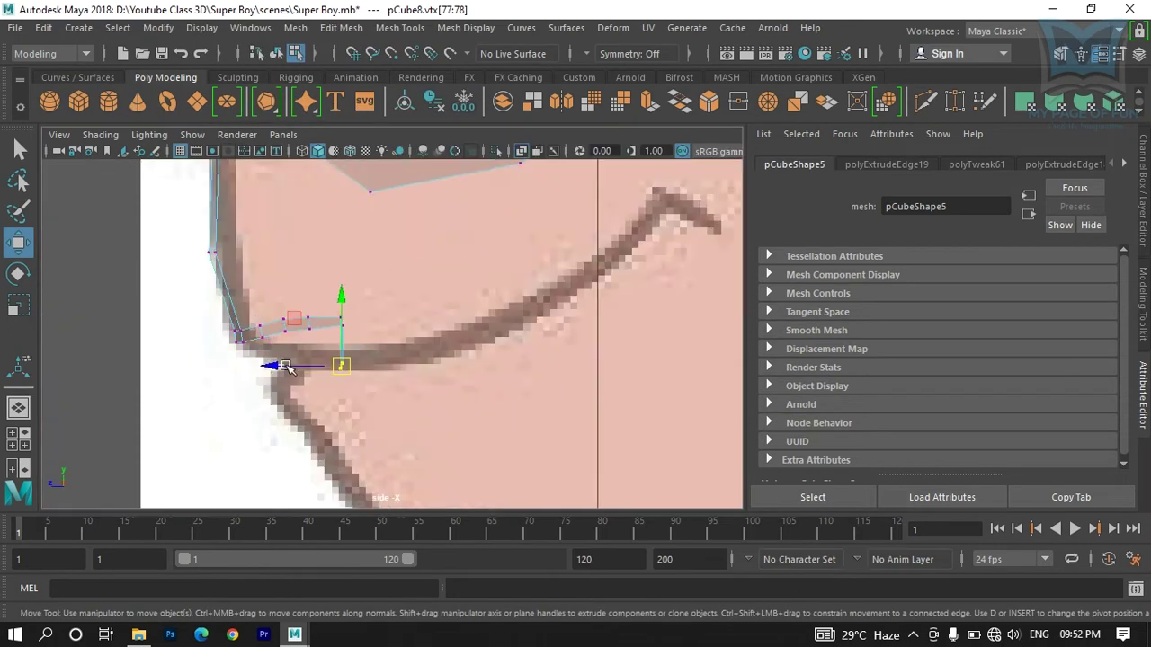
pyautogui.keyDown('alt'); pyautogui.moveTo(356, 399); pyautogui.dragTo(411, 324, button='middle'); pyautogui.keyUp('alt')
pyautogui.moveTo(334, 314); pyautogui.dragTo(286, 321)
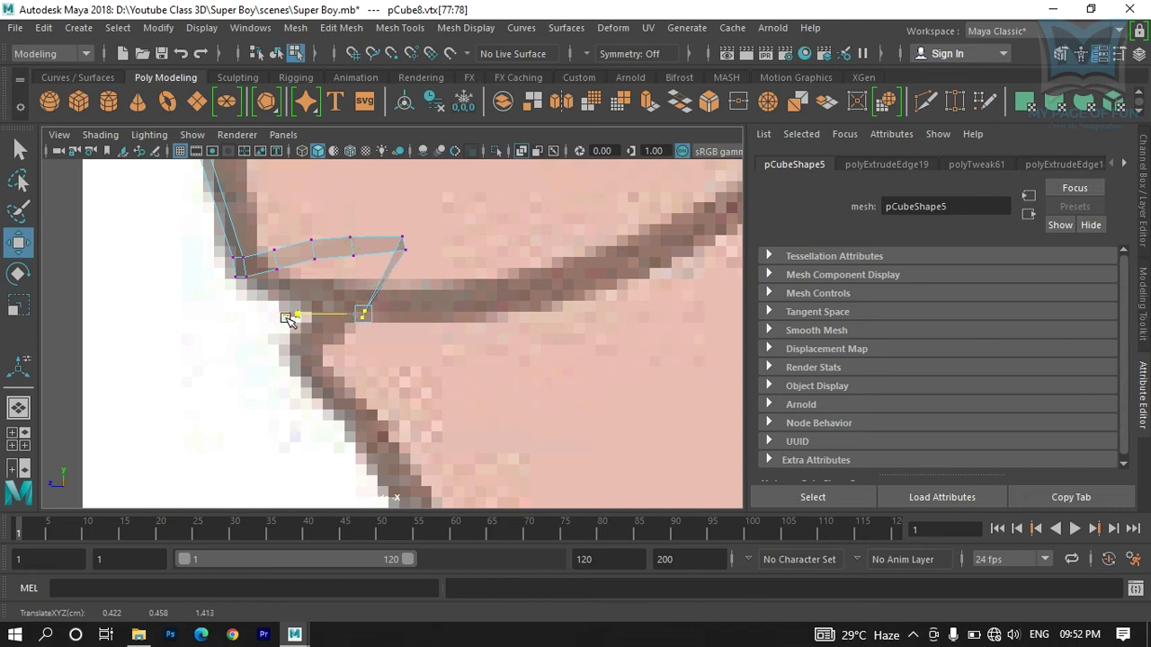
pyautogui.scroll(3, 463, 288)
pyautogui.keyDown('alt'); pyautogui.moveTo(411, 252); pyautogui.dragTo(398, 323, button='middle'); pyautogui.keyUp('alt')
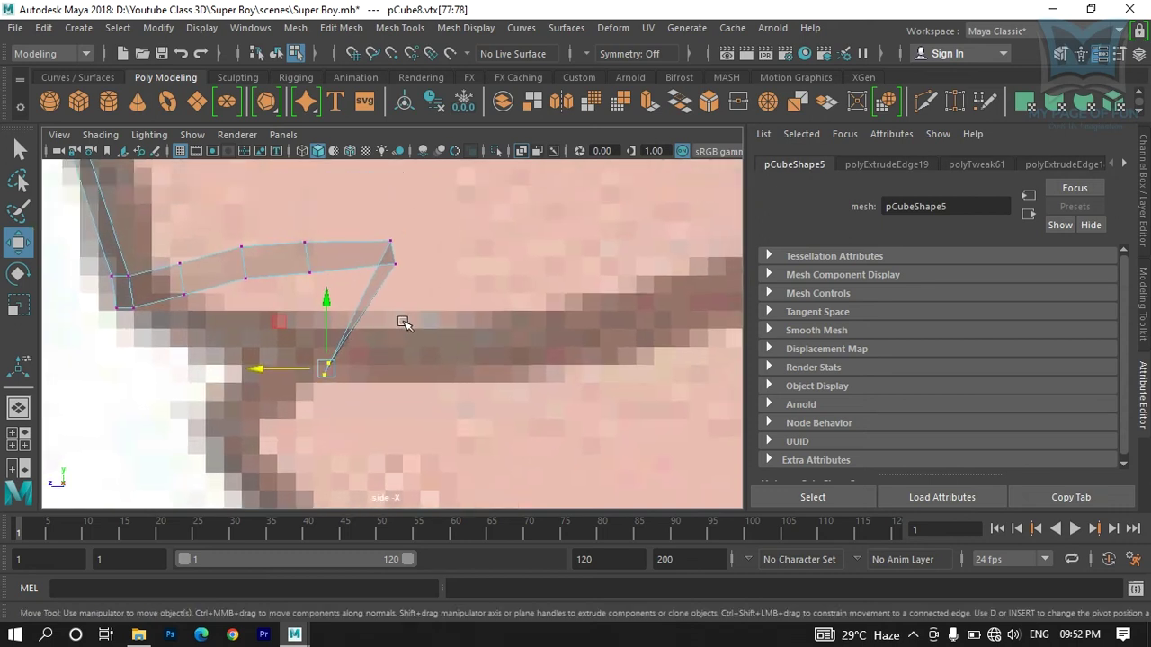
# Step: Spread the corner vertices in the side view, the outer to about Y 0.522, Z 1.365 and the inner to about Y 0.512, Z 1.383
pyautogui.scroll(4, 399, 323)
pyautogui.keyDown('alt'); pyautogui.moveTo(394, 275); pyautogui.dragTo(385, 333, button='middle'); pyautogui.keyUp('alt')
pyautogui.moveTo(350, 196); pyautogui.dragTo(416, 245)
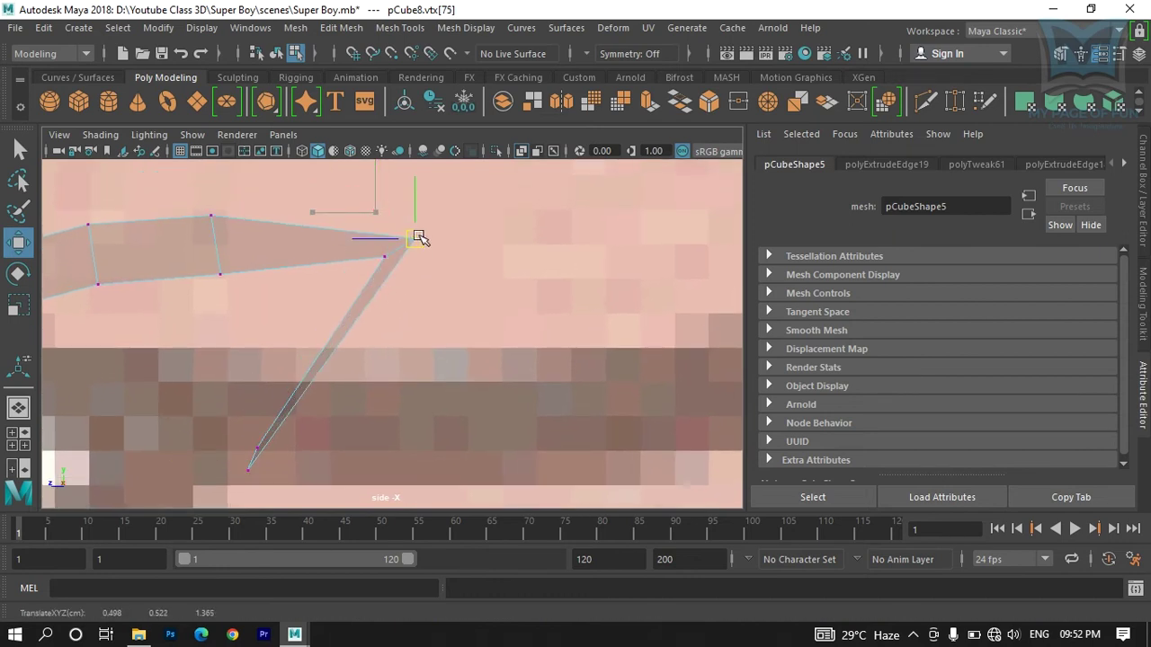
pyautogui.click(384, 258)
pyautogui.moveTo(384, 258); pyautogui.dragTo(355, 273)
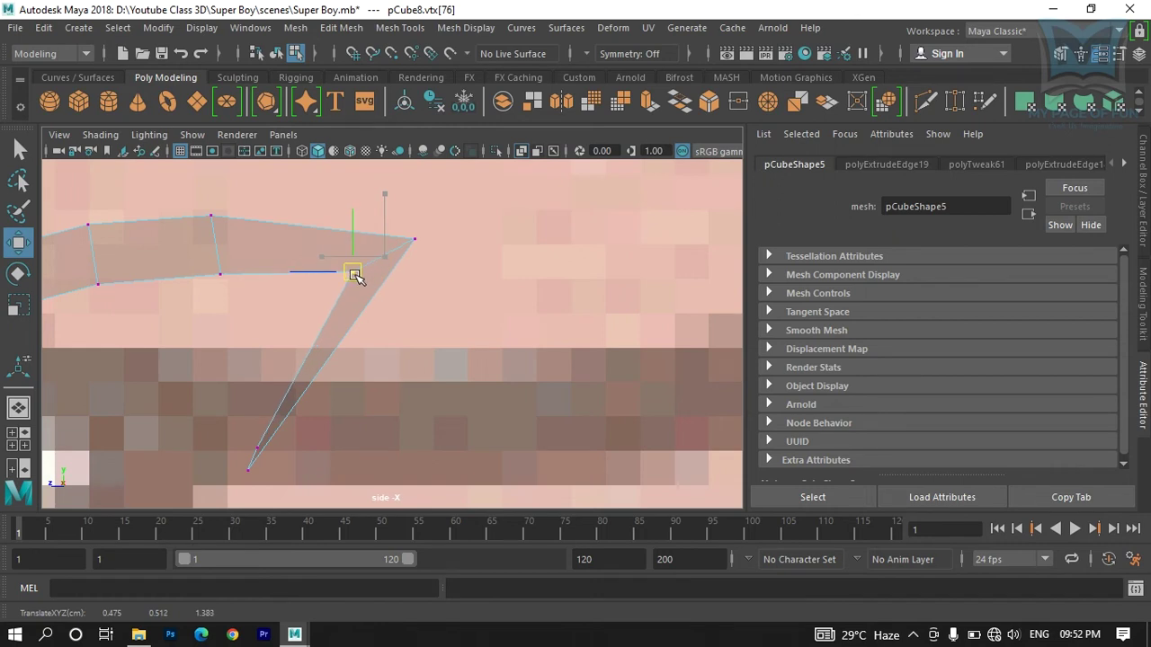
pyautogui.click(404, 240)
pyautogui.keyDown('alt'); pyautogui.moveTo(401, 242); pyautogui.dragTo(401, 192, button='middle'); pyautogui.keyUp('alt')
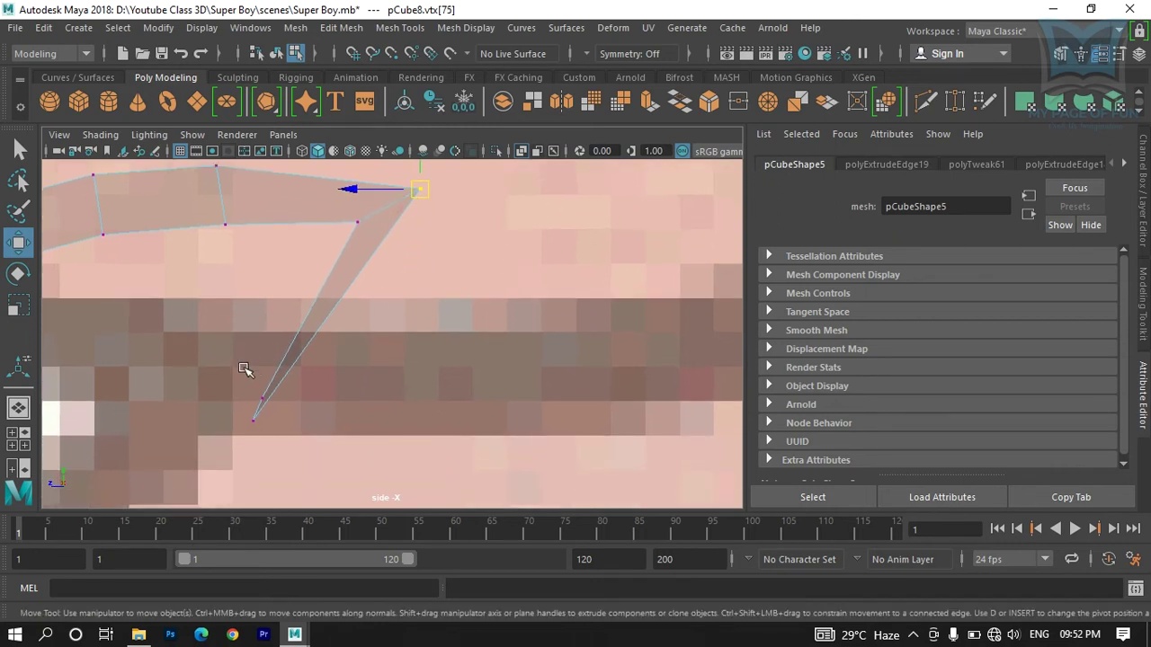
# Step: Move the upper end vertex to about X 0.416, Y 0.465, Z 1.416 in the side view and refine it in the front view
pyautogui.click(263, 399)
pyautogui.moveTo(262, 399); pyautogui.dragTo(248, 389)
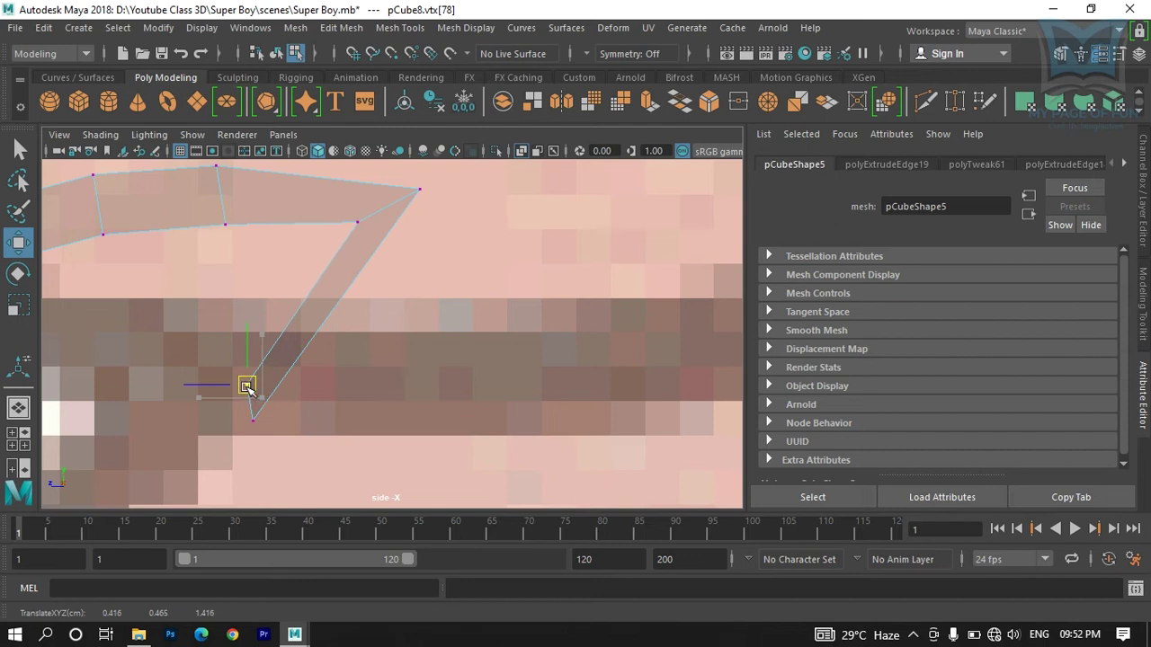
pyautogui.click(253, 421)
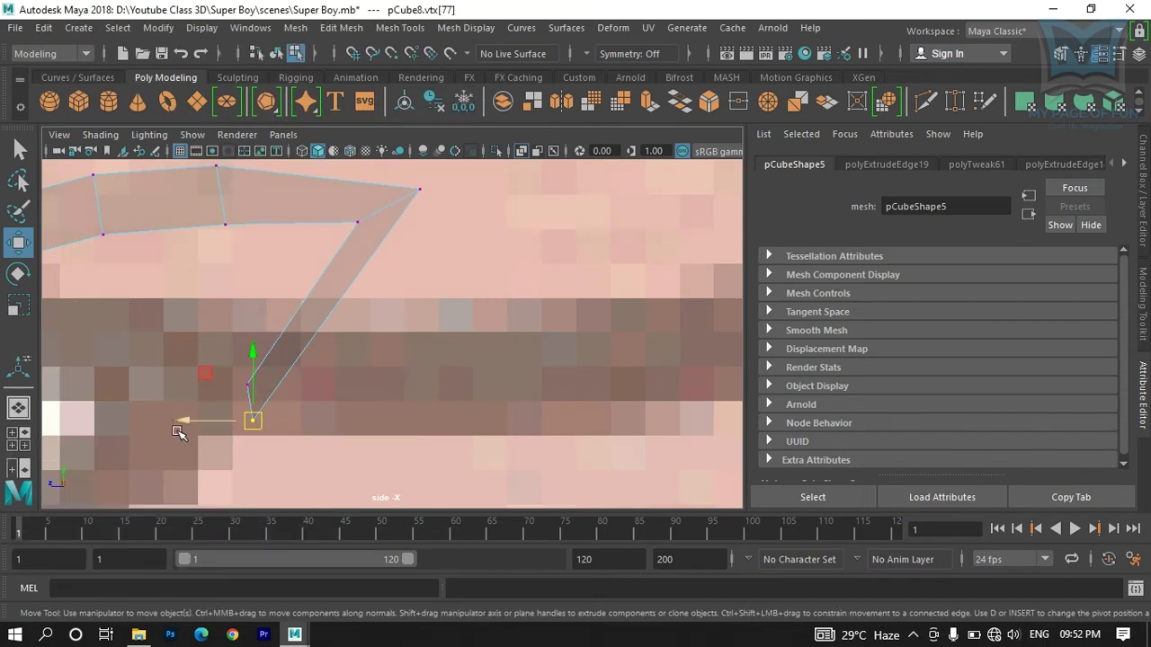
pyautogui.press('space')
pyautogui.press('space')
pyautogui.keyDown('alt'); pyautogui.moveTo(491, 358); pyautogui.dragTo(304, 381, button='middle'); pyautogui.keyUp('alt')
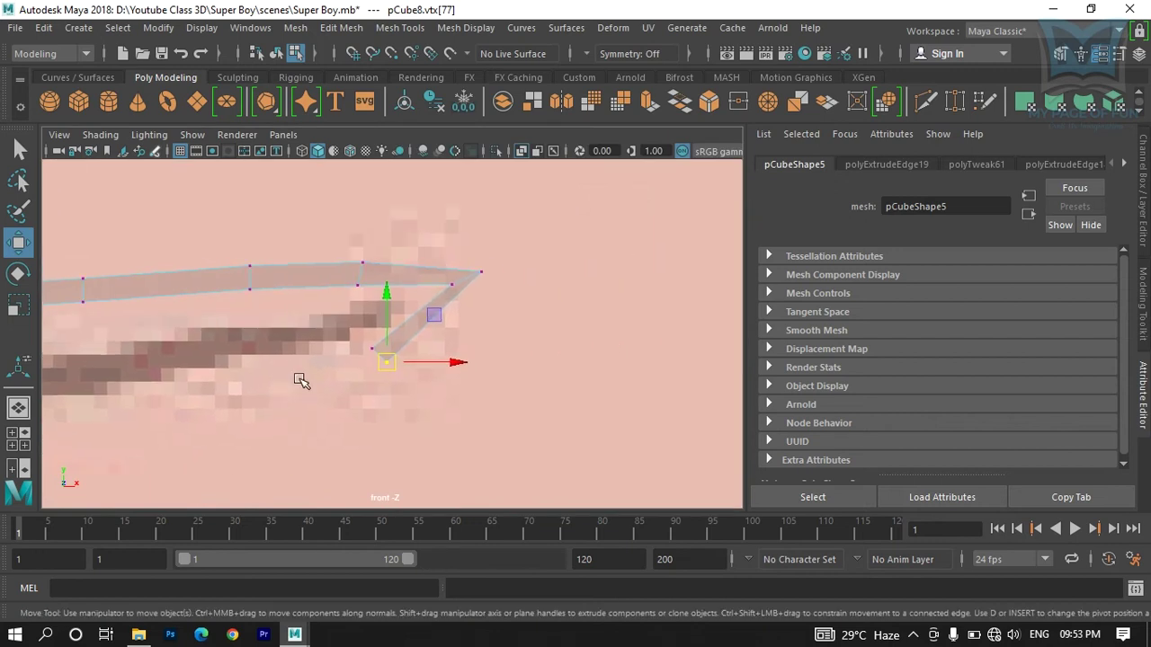
pyautogui.scroll(2, 311, 382)
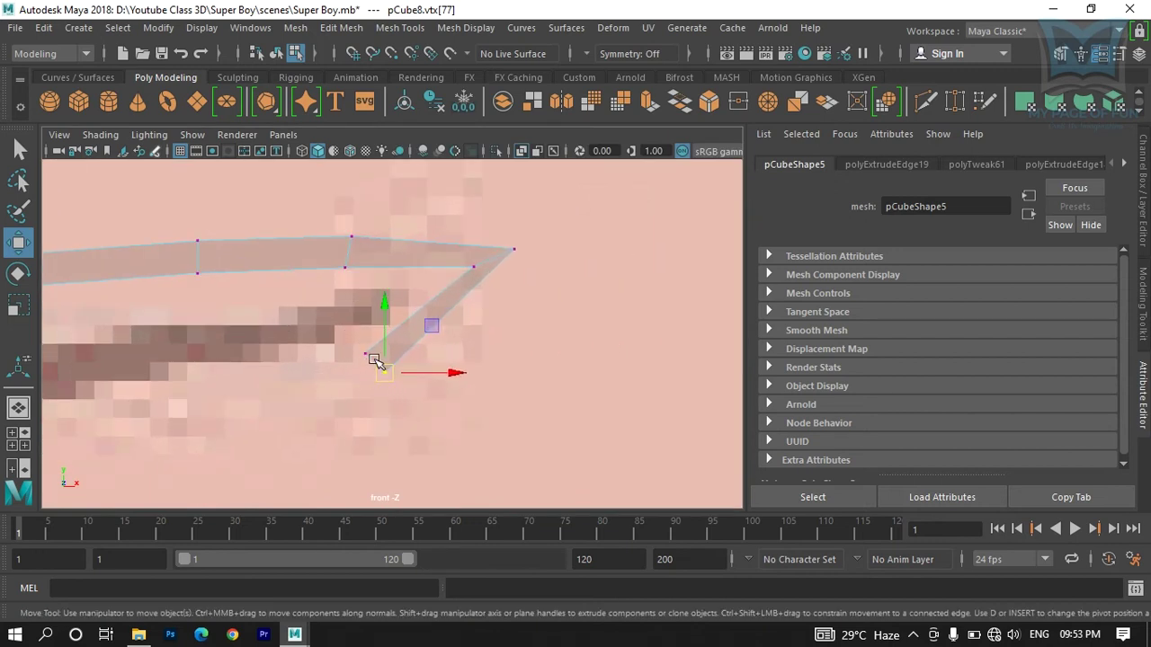
pyautogui.moveTo(361, 365)
pyautogui.mouseDown()
pyautogui.moveTo(340, 350)
pyautogui.moveTo(352, 341)
pyautogui.moveTo(381, 361)
pyautogui.mouseUp()
pyautogui.scroll(3, 468, 400)
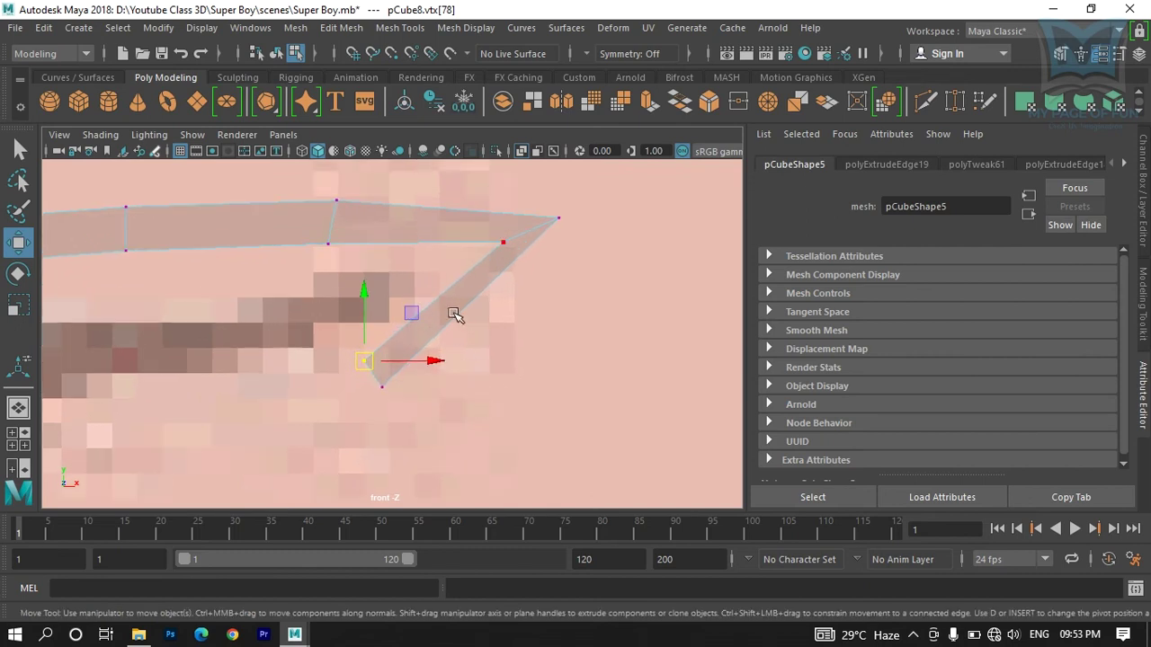
# Step: Extrude the turned-back segment's end edge toward the lower lip by about X -0.093, Y -0.044
pyautogui.rightClick(459, 299)
pyautogui.moveTo(459, 298); pyautogui.dragTo(453, 99, button='right')
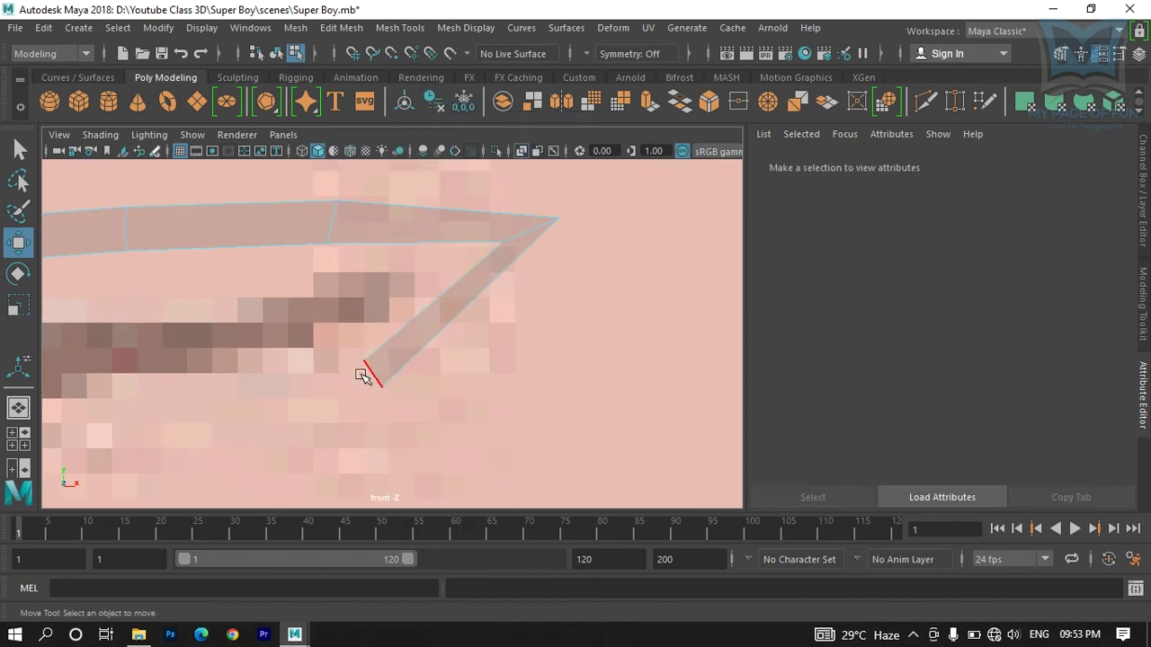
pyautogui.click(371, 376)
pyautogui.keyDown('alt'); pyautogui.moveTo(321, 424); pyautogui.dragTo(427, 393, button='middle'); pyautogui.keyUp('alt')
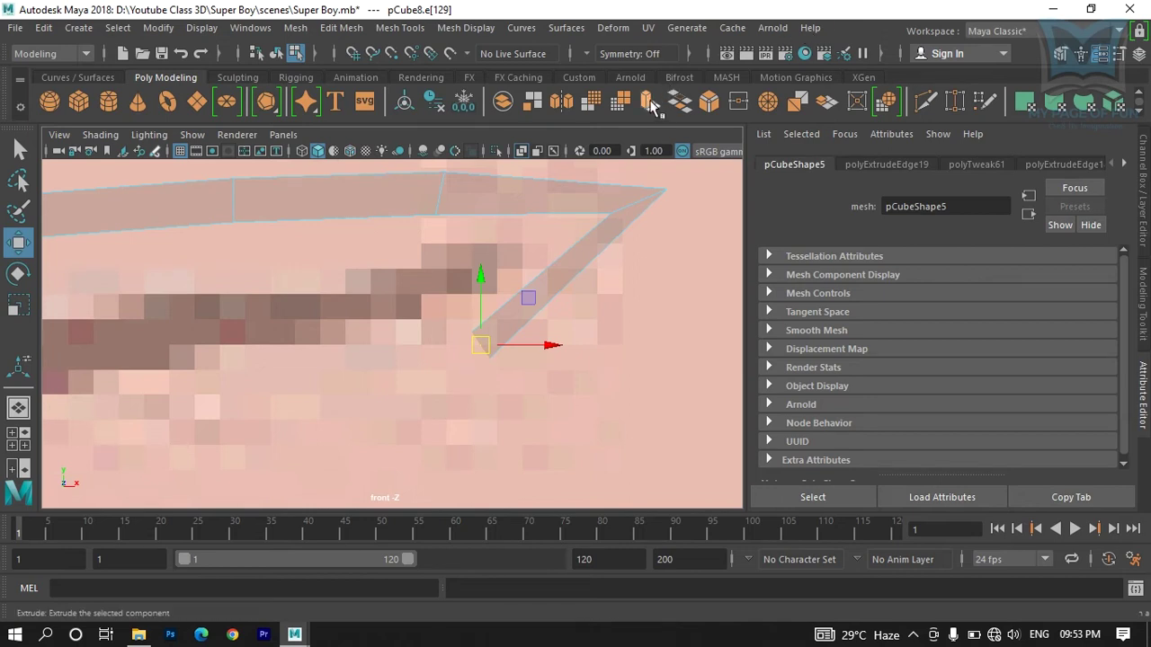
pyautogui.hotkey('ctrl', 'e')
pyautogui.scroll(-2, 517, 297)
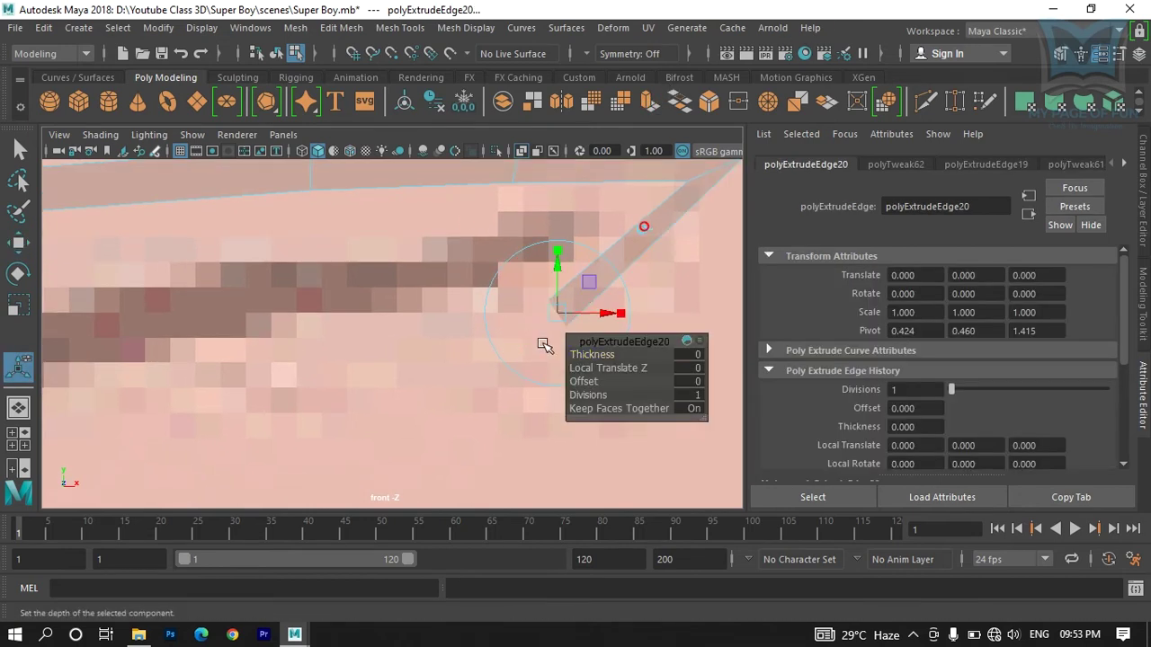
pyautogui.scroll(-5, 414, 376)
pyautogui.scroll(8, 396, 379)
pyautogui.moveTo(463, 335); pyautogui.dragTo(370, 371)
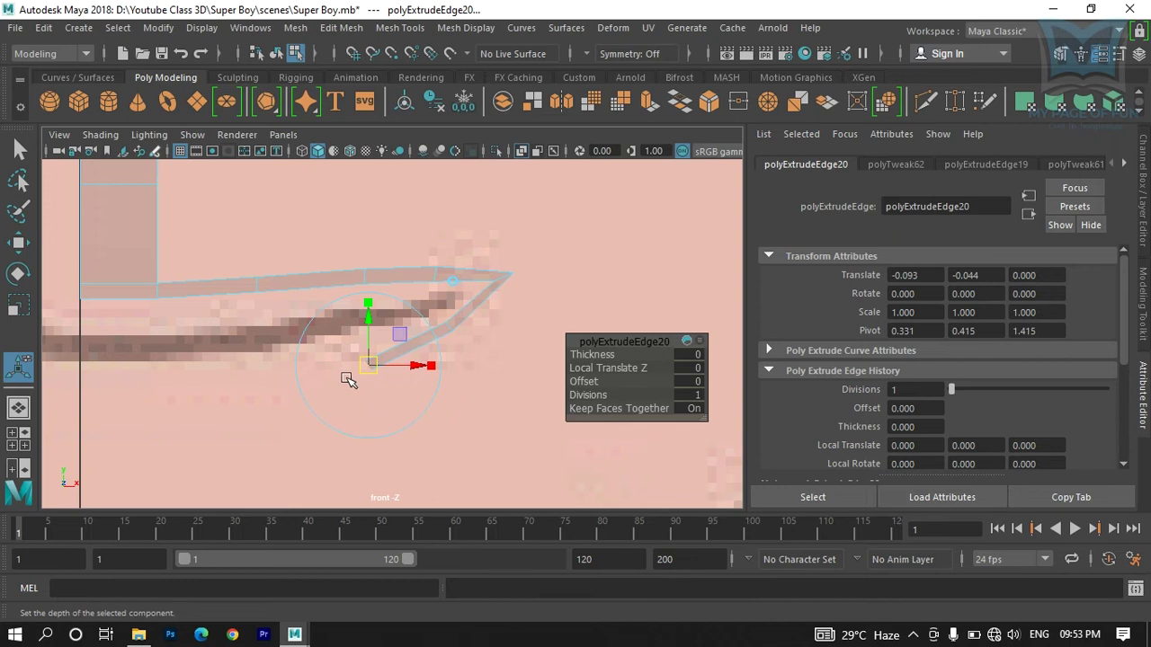
pyautogui.keyDown('alt'); pyautogui.moveTo(250, 323); pyautogui.dragTo(292, 311, button='middle'); pyautogui.keyUp('alt')
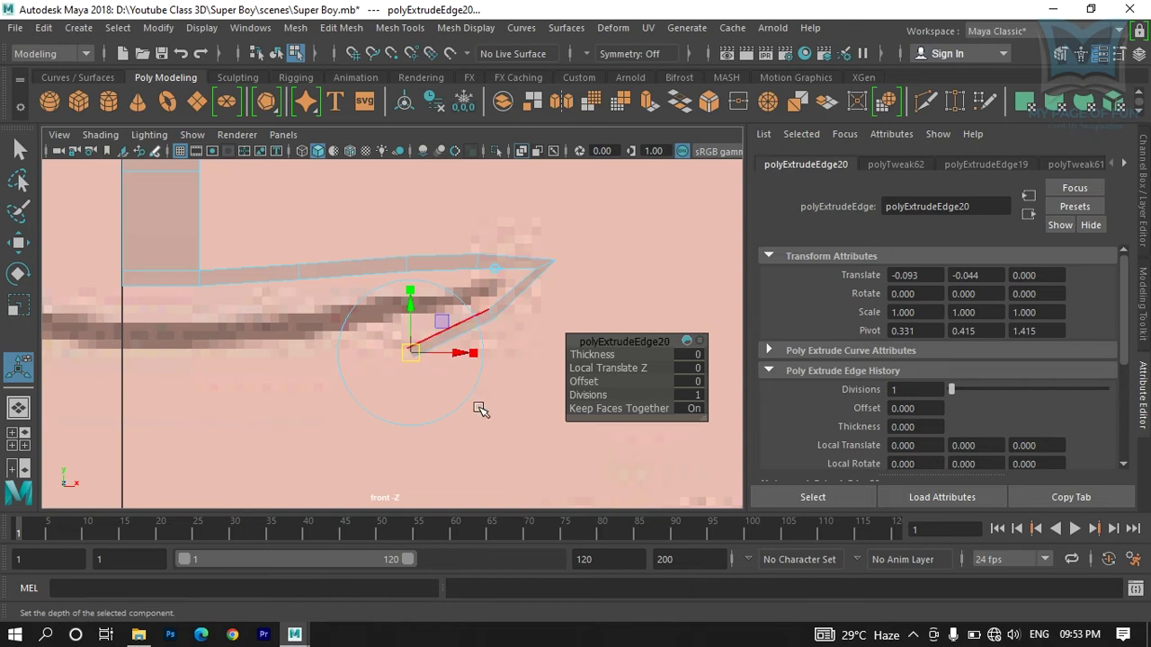
# Step: Move the lower vertex of the new lower lip segment's end to about X 0.332, Y 0.406 in the front view
pyautogui.press('space')
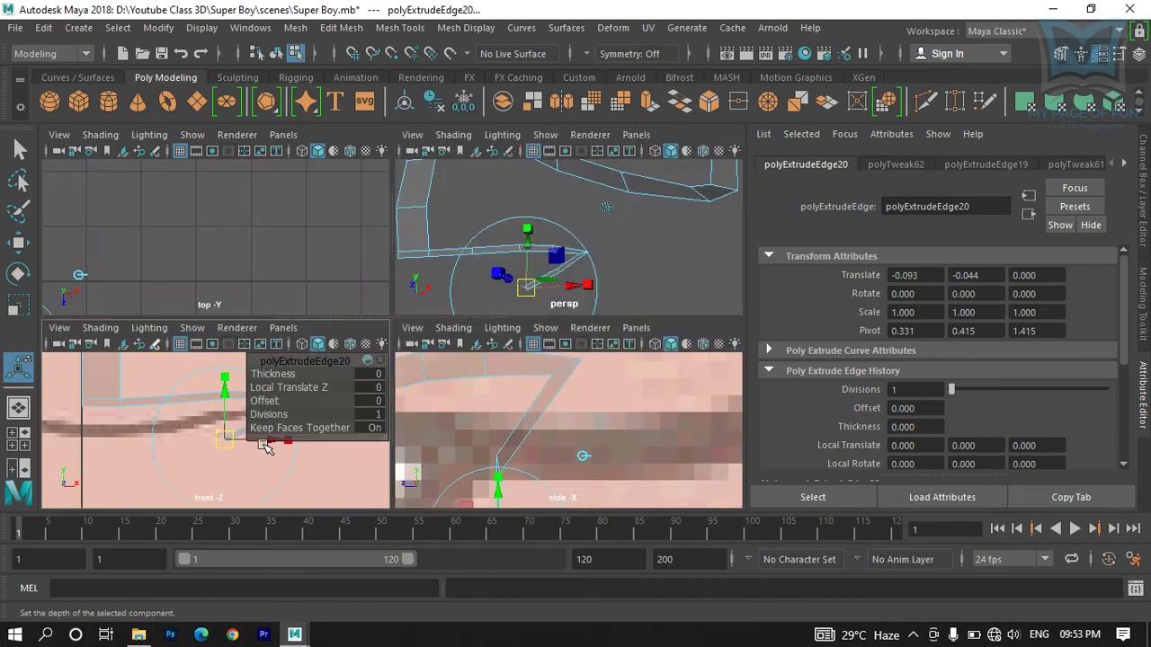
pyautogui.press('space')
pyautogui.scroll(2, 494, 388)
pyautogui.keyDown('alt'); pyautogui.moveTo(495, 404); pyautogui.dragTo(553, 396, button='middle'); pyautogui.keyUp('alt')
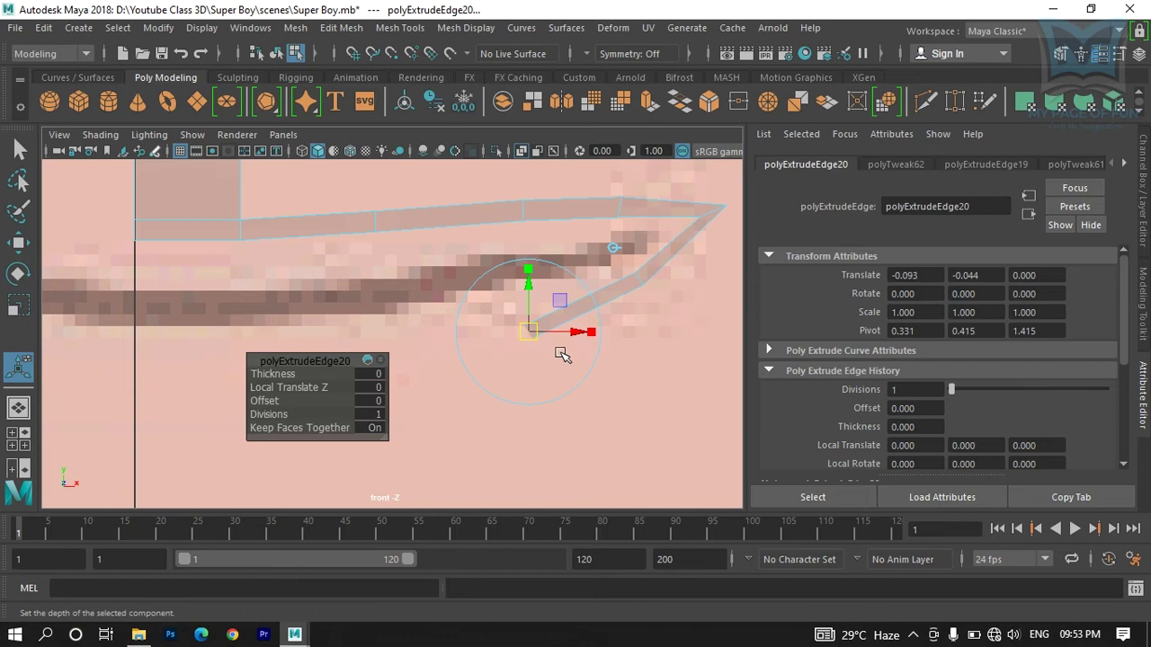
pyautogui.click(603, 340)
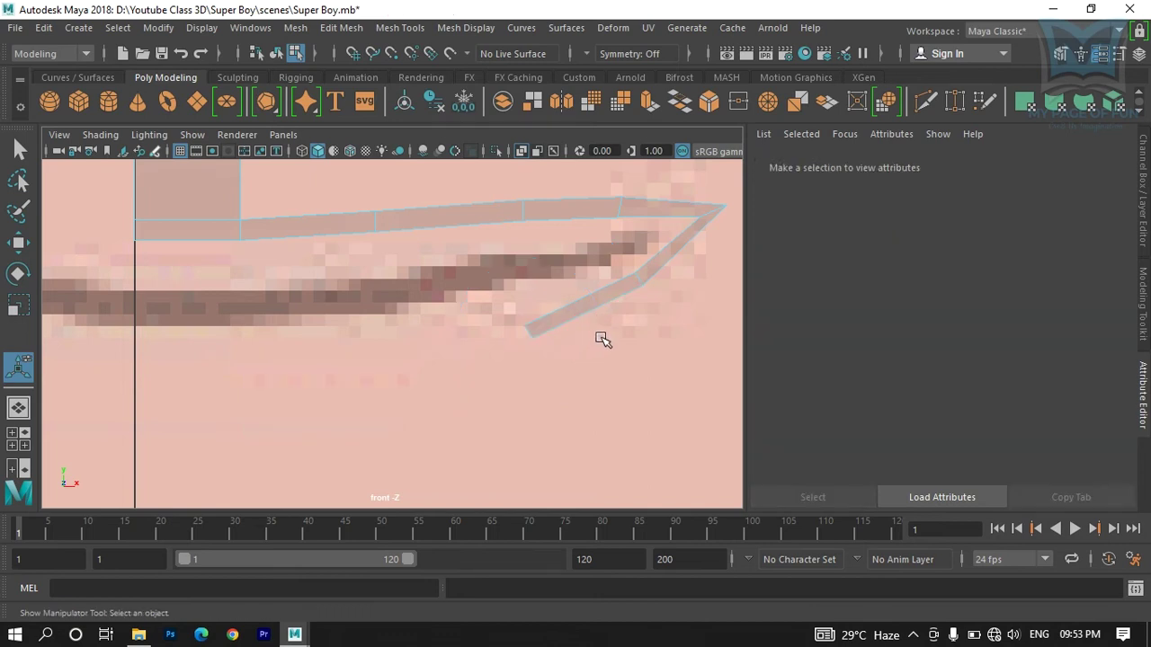
pyautogui.moveTo(535, 161); pyautogui.dragTo(454, 187, button='right')
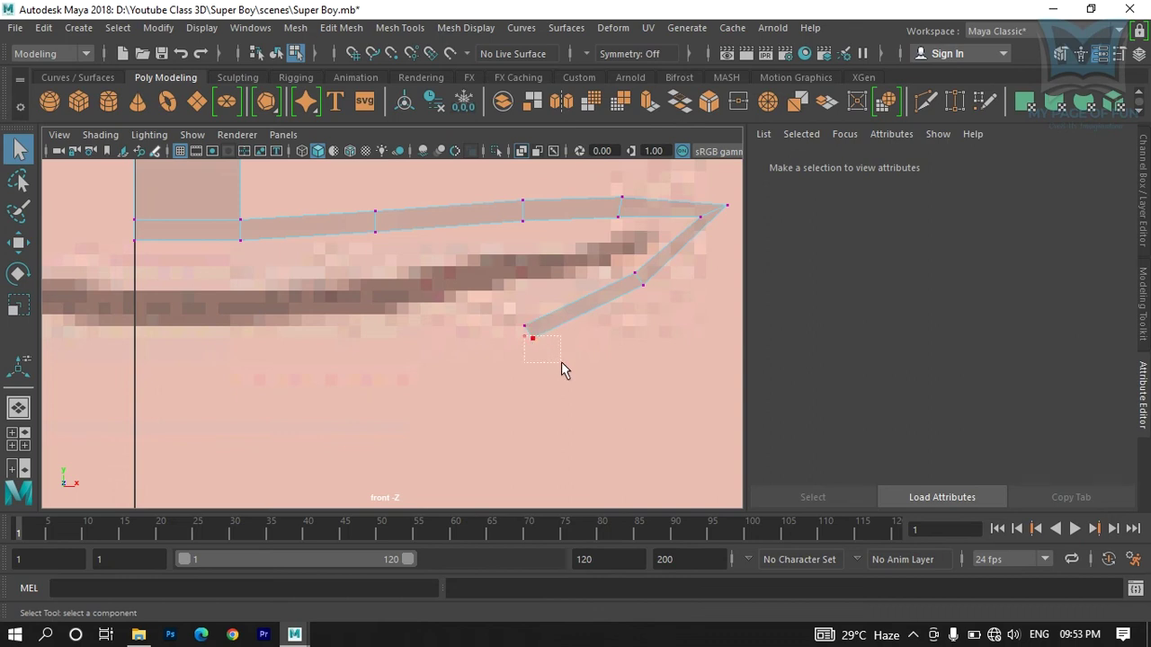
pyautogui.moveTo(559, 367); pyautogui.dragTo(532, 359)
pyautogui.press('w')
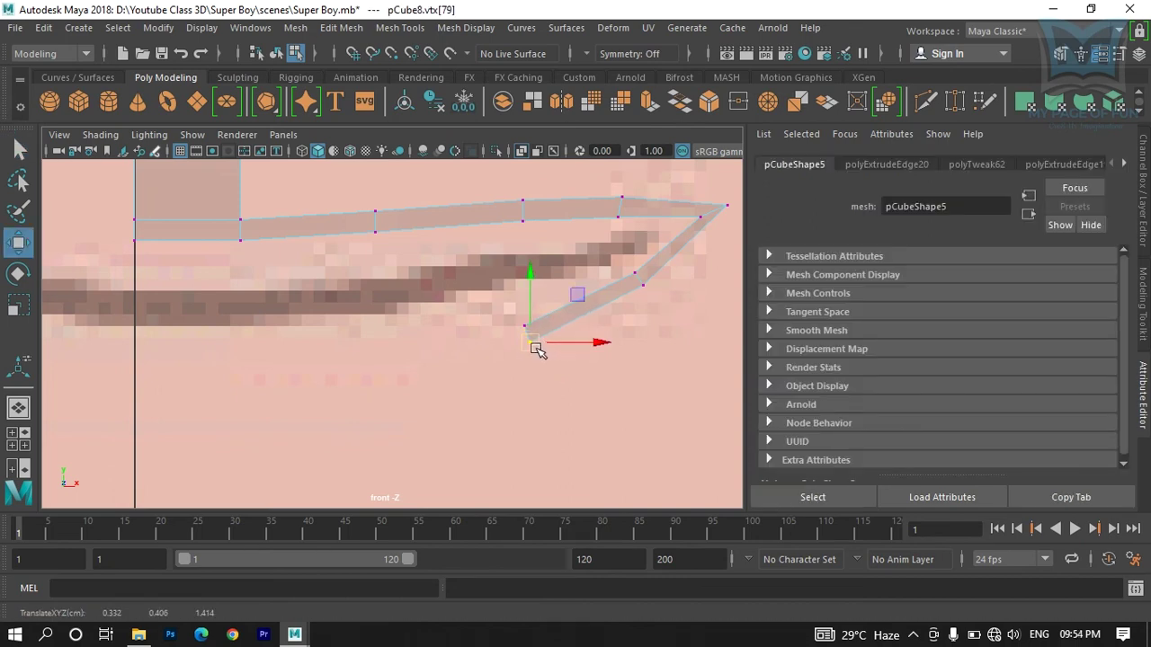
pyautogui.moveTo(506, 316); pyautogui.dragTo(532, 330)
# Step: Move the lower lip strip's end edge forward to about Z 1.442 against the side reference
pyautogui.moveTo(626, 299); pyautogui.dragTo(622, 101, button='right')
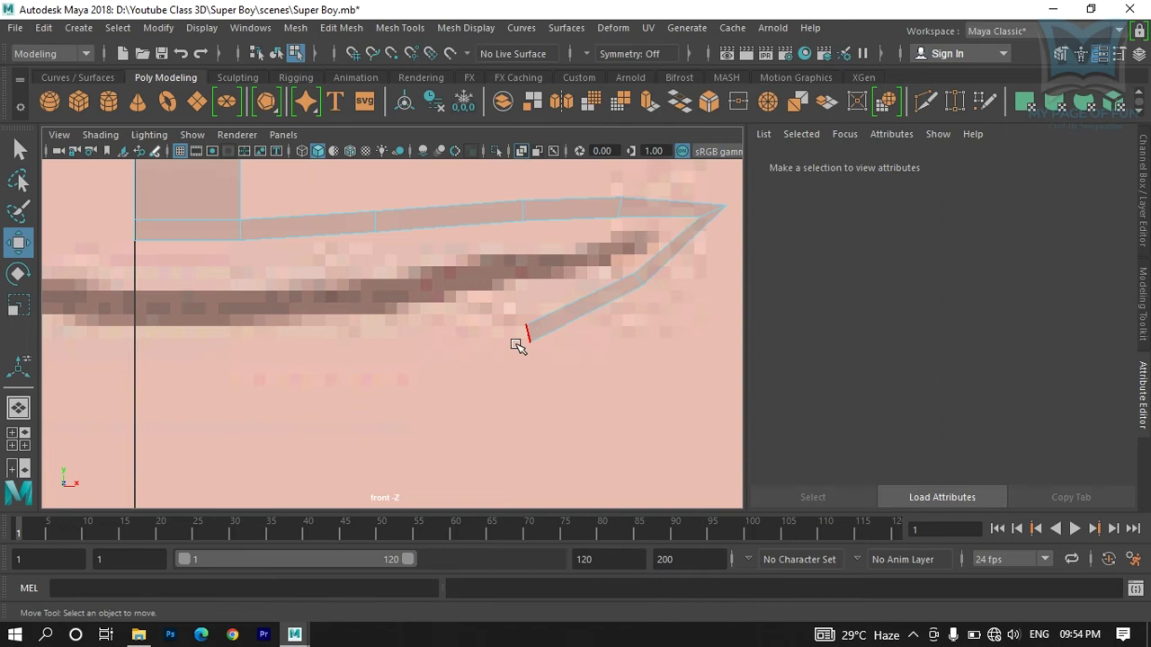
pyautogui.click(527, 335)
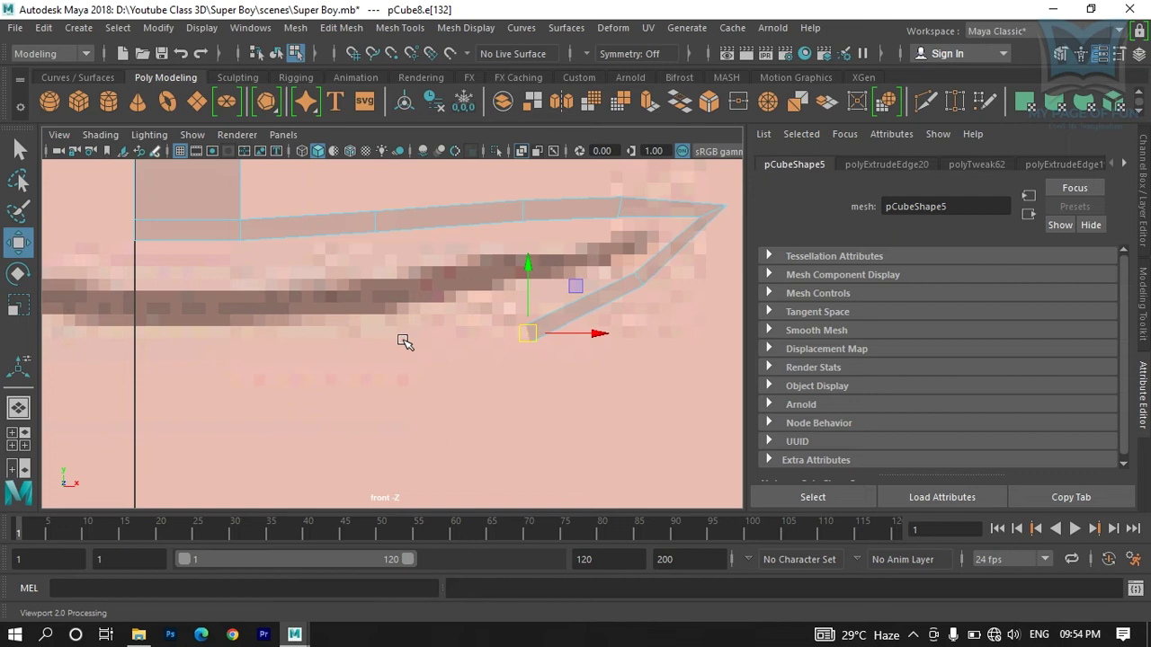
pyautogui.press('space')
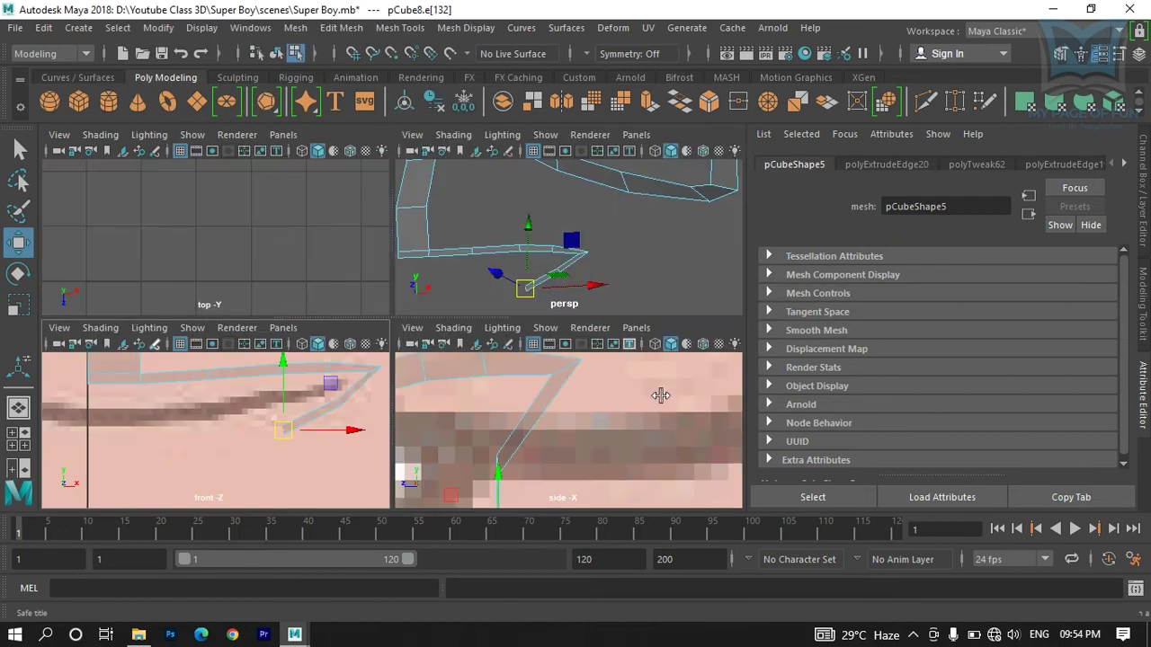
pyautogui.press('space')
pyautogui.scroll(-5, 612, 311)
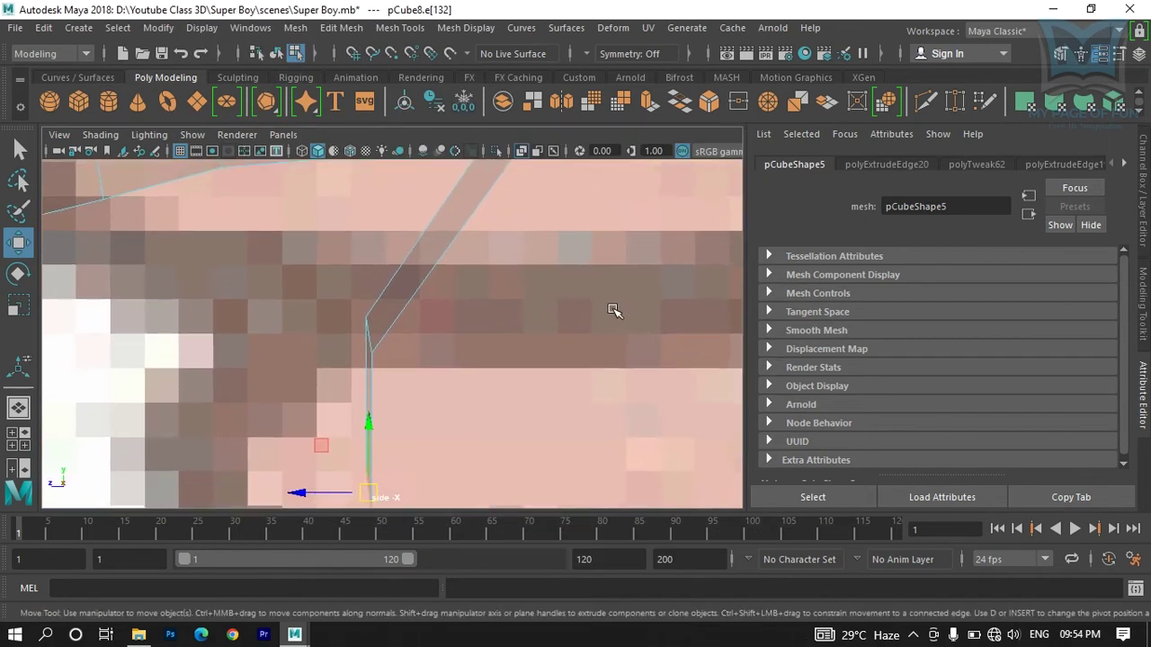
pyautogui.scroll(10, 530, 418)
pyautogui.moveTo(313, 402); pyautogui.dragTo(283, 394)
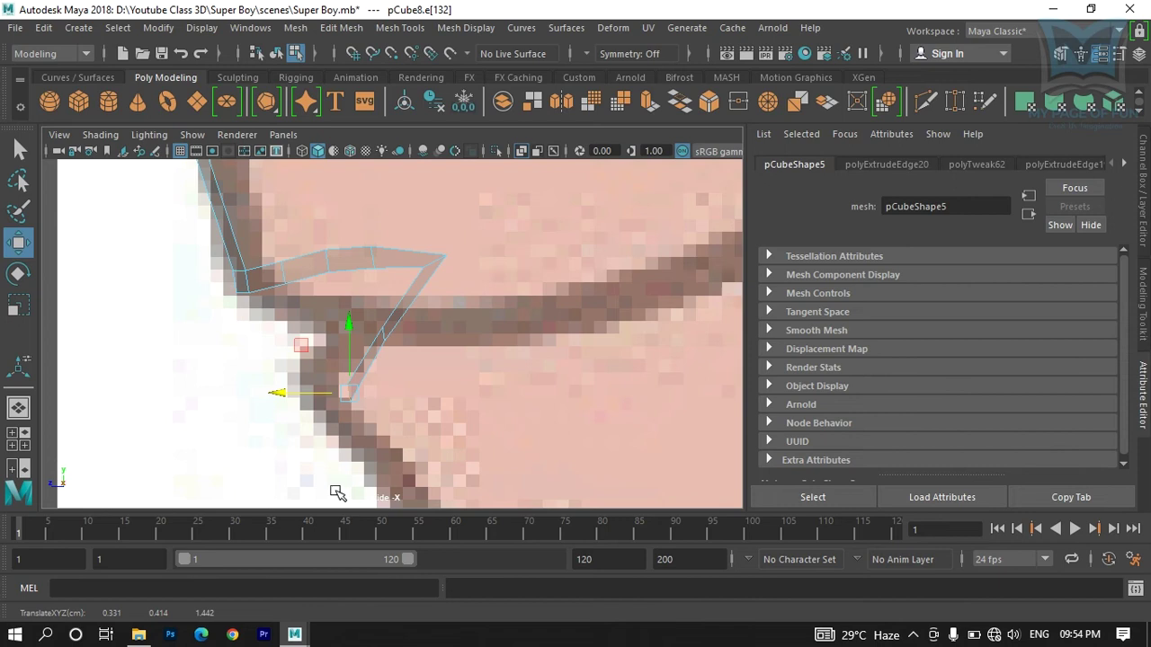
# Step: Extrude the lower lip's end edge by about X -0.126, Y -0.027 and scale it to 0.055 in X
pyautogui.press('space')
pyautogui.press('space')
pyautogui.keyDown('alt'); pyautogui.moveTo(319, 450); pyautogui.dragTo(398, 444, button='middle'); pyautogui.keyUp('alt')
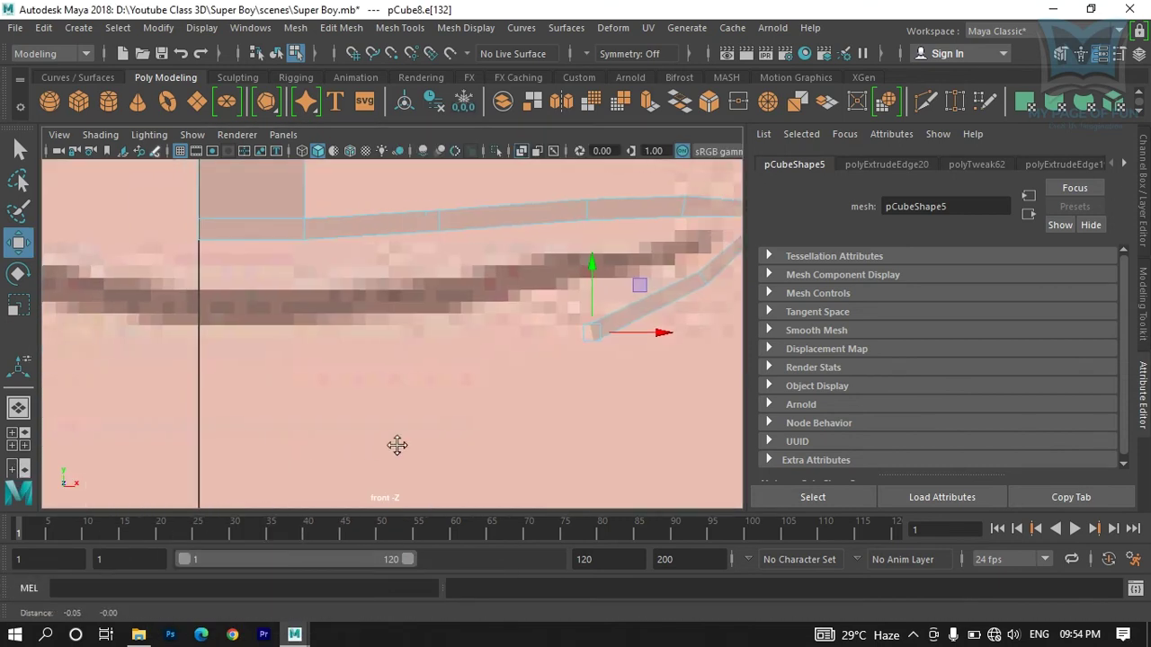
pyautogui.click(652, 104)
pyautogui.click(677, 244)
pyautogui.keyDown('alt'); pyautogui.moveTo(630, 317); pyautogui.dragTo(627, 282, button='middle'); pyautogui.keyUp('alt')
pyautogui.moveTo(589, 302); pyautogui.dragTo(447, 329)
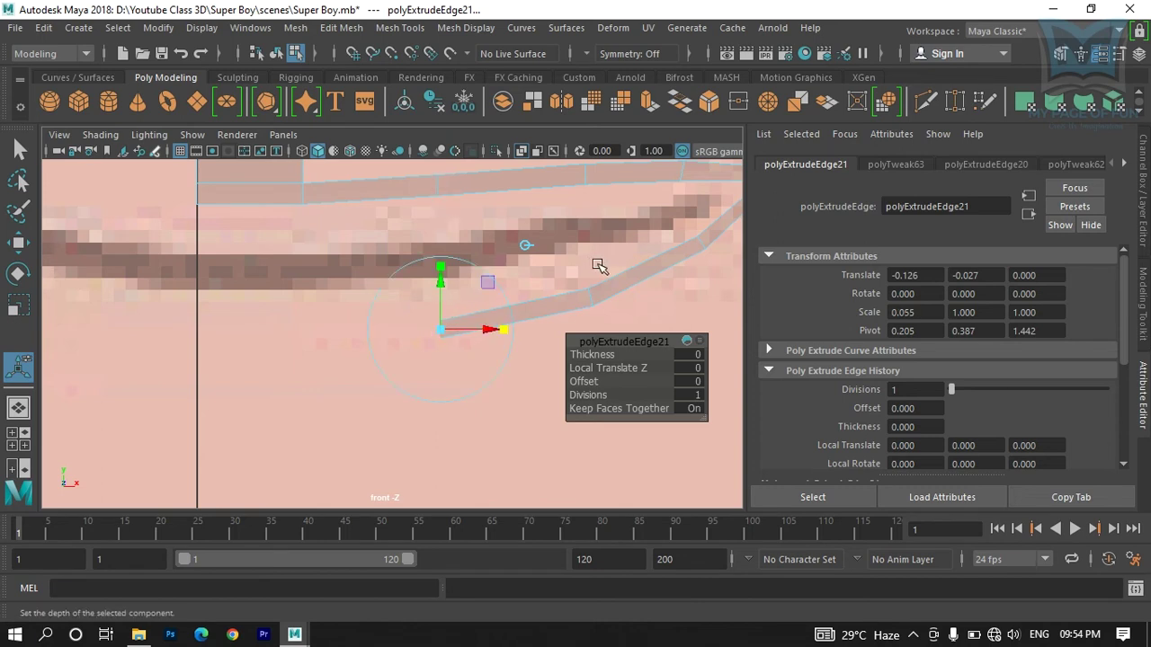
# Step: Move the newly extruded lower lip edge forward by about 0.024 in Z in the side view
pyautogui.press('space')
pyautogui.press('space')
pyautogui.scroll(-6, 596, 334)
pyautogui.moveTo(498, 354); pyautogui.dragTo(484, 330)
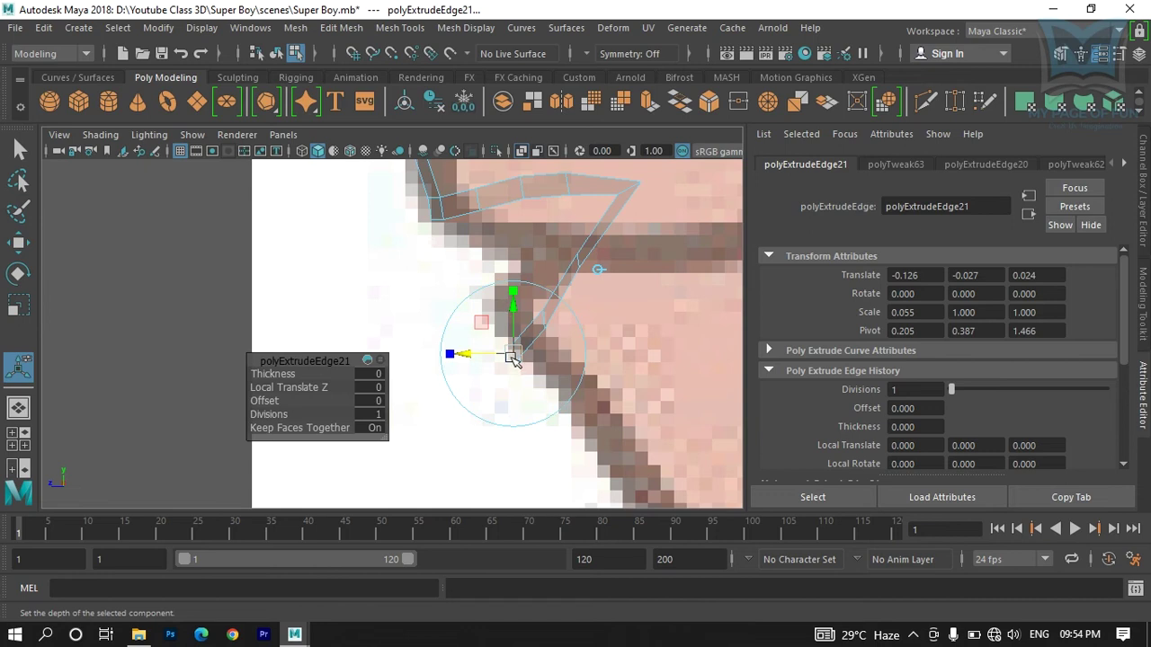
# Step: Extrude the lower lip's end edge another segment toward the centre line by about X -0.116, Y -0.016
pyautogui.press('space')
pyautogui.press('space')
pyautogui.click(648, 102)
pyautogui.keyDown('alt'); pyautogui.moveTo(561, 275); pyautogui.dragTo(474, 258, button='middle'); pyautogui.keyUp('alt')
pyautogui.moveTo(537, 298); pyautogui.dragTo(416, 313)
pyautogui.keyDown('alt'); pyautogui.moveTo(591, 293); pyautogui.dragTo(581, 328, button='middle'); pyautogui.keyUp('alt')
pyautogui.moveTo(400, 347); pyautogui.dragTo(389, 347)
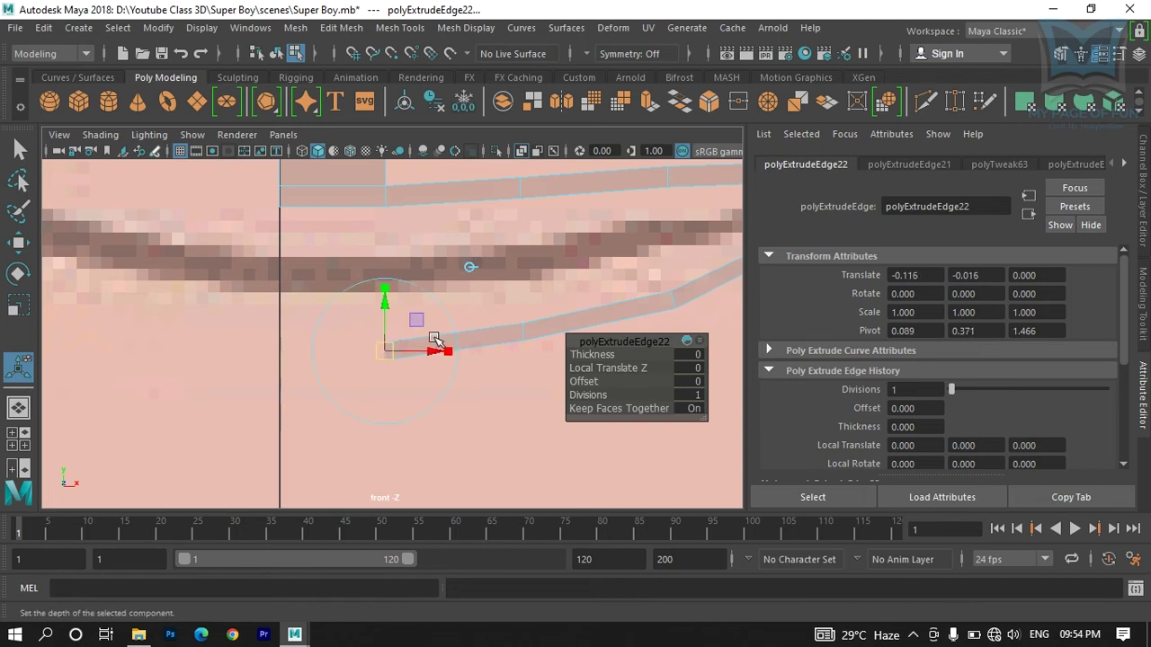
pyautogui.scroll(-3, 447, 332)
pyautogui.scroll(3, 454, 329)
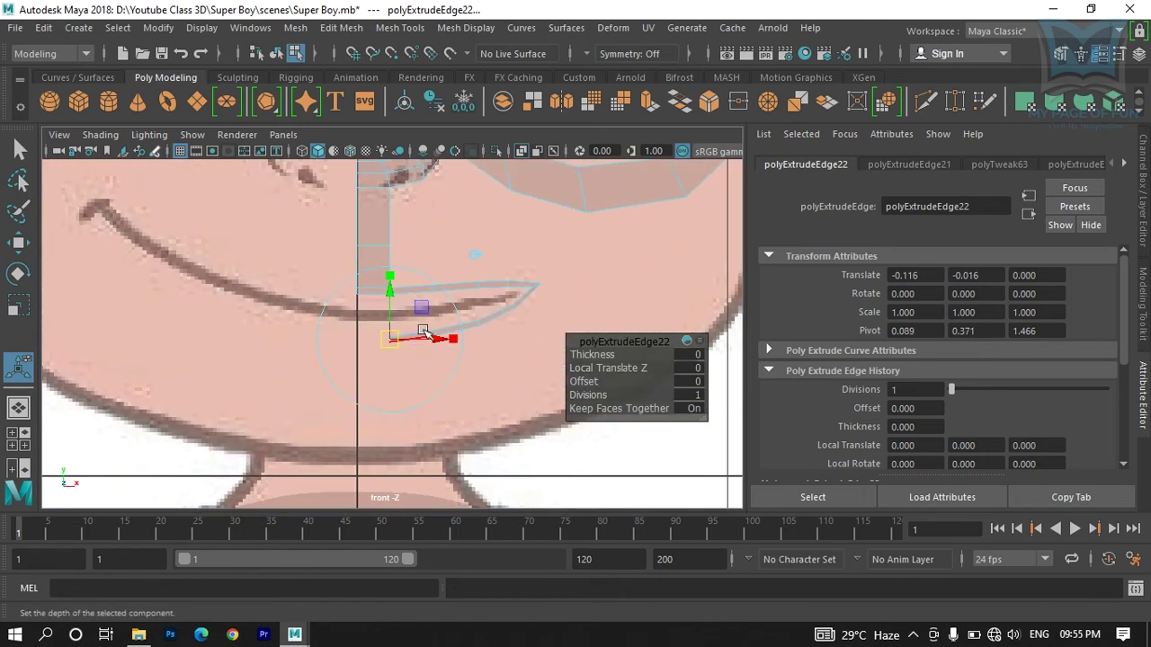
# Step: Adjust the extruded edge against the side reference to a translation of about Y -0.014, Z 0.009
pyautogui.press('space')
pyautogui.press('space')
pyautogui.keyDown('alt'); pyautogui.moveTo(524, 301); pyautogui.dragTo(585, 384); pyautogui.keyUp('alt')
pyautogui.press('space')
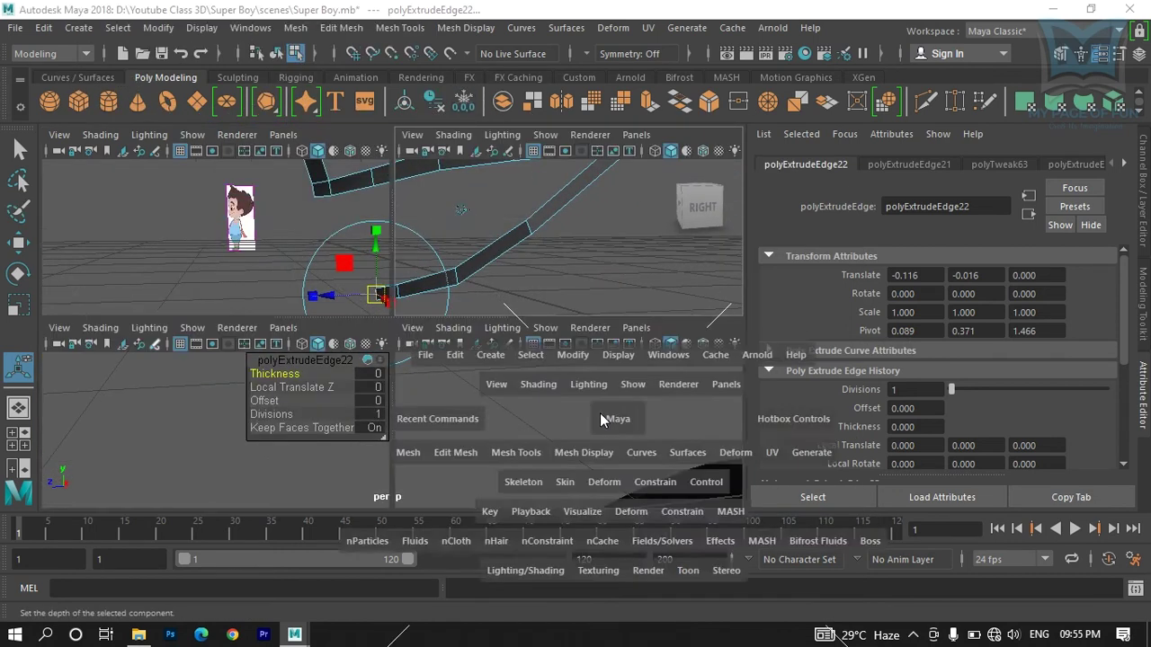
pyautogui.press('space')
pyautogui.keyDown('alt'); pyautogui.moveTo(558, 379); pyautogui.dragTo(568, 389, button='middle'); pyautogui.keyUp('alt')
pyautogui.moveTo(478, 385); pyautogui.dragTo(467, 384)
pyautogui.moveTo(515, 341); pyautogui.dragTo(513, 337)
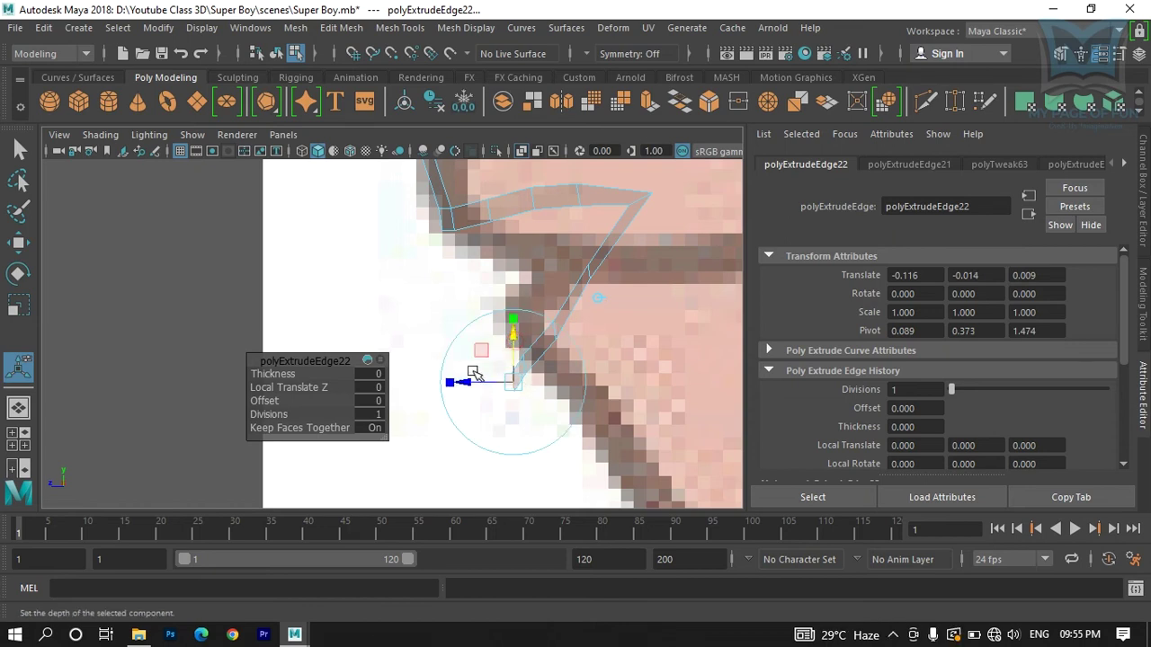
# Step: Extrude the lower lip's end edge by about X -0.089 to the centre line and flatten it to 0.018 in X
pyautogui.press('space')
pyautogui.press('space')
pyautogui.keyDown('alt'); pyautogui.moveTo(466, 359); pyautogui.dragTo(556, 327, button='middle'); pyautogui.keyUp('alt')
pyautogui.click(649, 101)
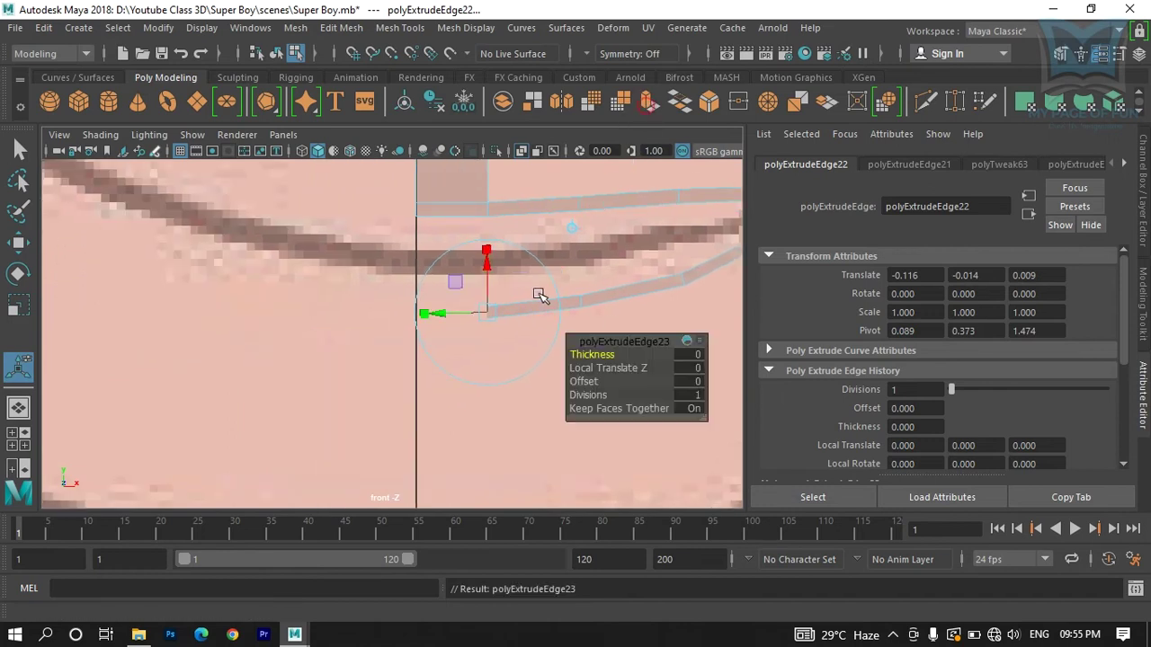
pyautogui.keyDown('alt'); pyautogui.moveTo(549, 253); pyautogui.dragTo(580, 252, button='middle'); pyautogui.keyUp('alt')
pyautogui.click(598, 229)
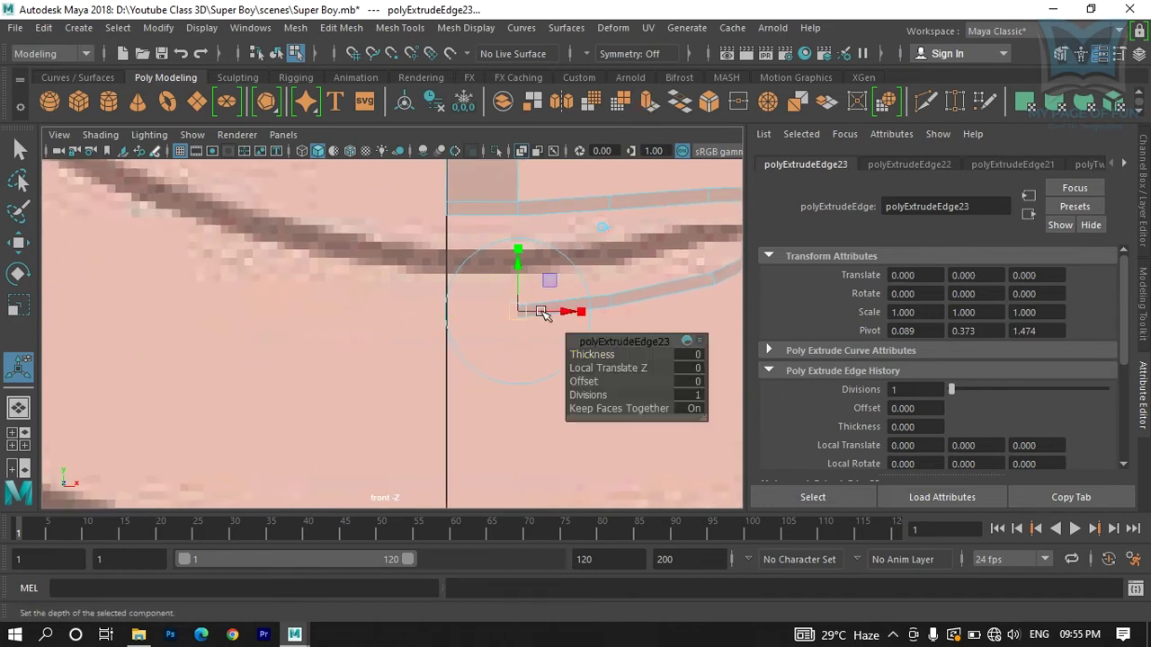
pyautogui.moveTo(564, 311); pyautogui.dragTo(448, 314)
pyautogui.scroll(6, 483, 358)
pyautogui.keyDown('alt'); pyautogui.moveTo(497, 308); pyautogui.dragTo(302, 319, button='middle'); pyautogui.keyUp('alt')
pyautogui.scroll(10, 365, 311)
pyautogui.keyDown('alt'); pyautogui.moveTo(395, 262); pyautogui.dragTo(404, 549, button='middle'); pyautogui.keyUp('alt')
pyautogui.keyDown('alt'); pyautogui.moveTo(404, 387); pyautogui.dragTo(415, 432, button='middle'); pyautogui.keyUp('alt')
pyautogui.scroll(3, 406, 327)
pyautogui.moveTo(385, 217); pyautogui.dragTo(384, 218)
pyautogui.scroll(-5, 423, 238)
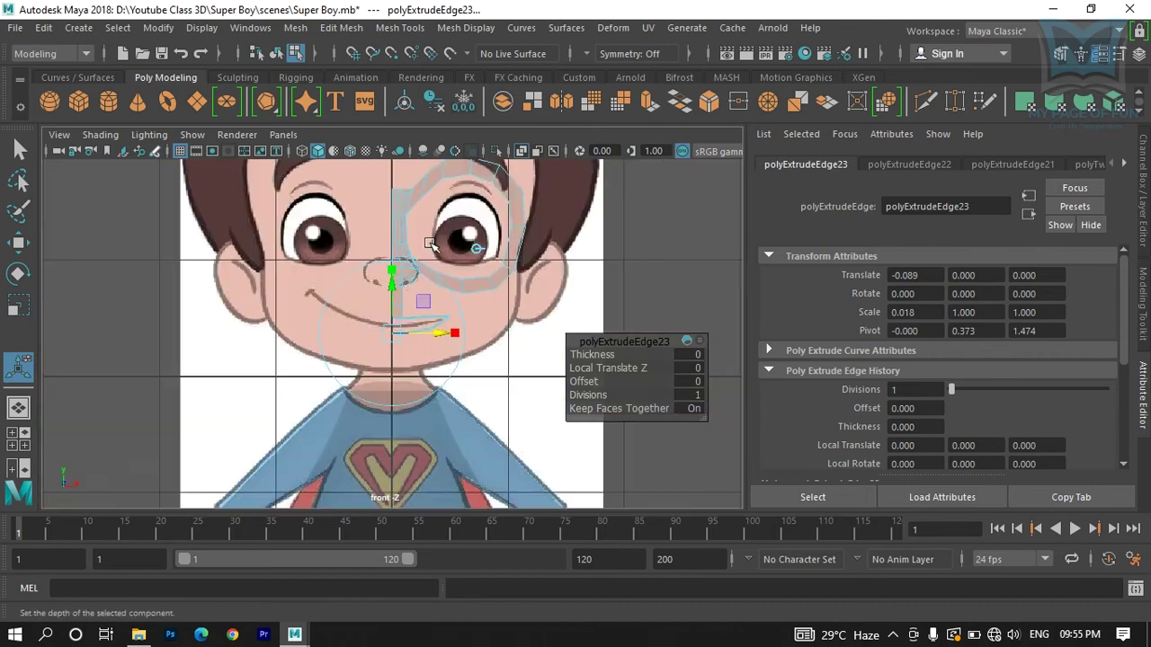
pyautogui.scroll(5, 430, 242)
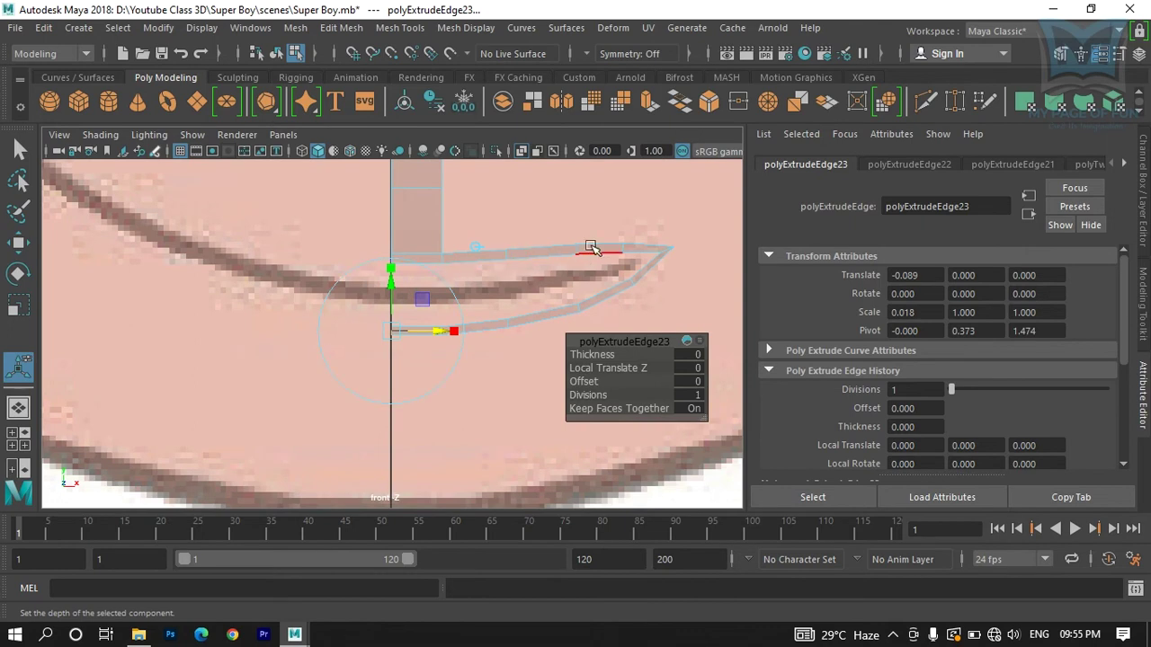
# Step: Extrude the inner border edges of both lip strips and scale them to about 0.072 in Y toward the mouth line
pyautogui.press('space')
pyautogui.press('space')
pyautogui.keyDown('alt'); pyautogui.moveTo(609, 243); pyautogui.dragTo(608, 285); pyautogui.keyUp('alt')
pyautogui.keyDown('alt'); pyautogui.moveTo(511, 288); pyautogui.dragTo(417, 337, button='middle'); pyautogui.keyUp('alt')
pyautogui.keyDown('alt'); pyautogui.moveTo(417, 336); pyautogui.dragTo(490, 333); pyautogui.keyUp('alt')
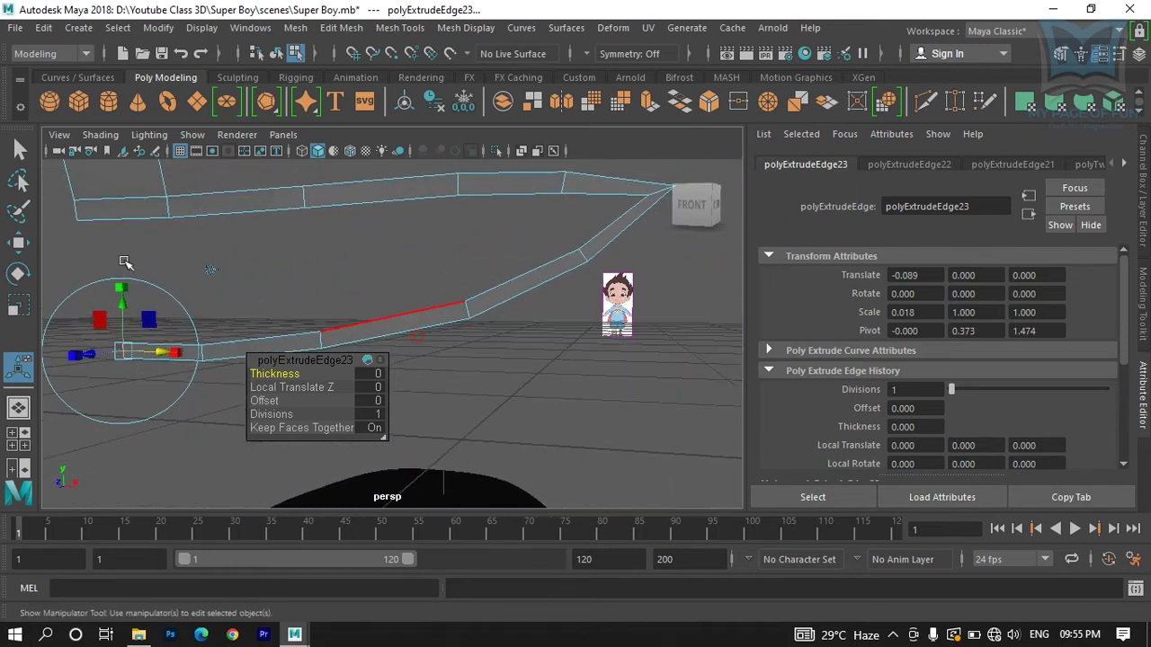
pyautogui.click(131, 216)
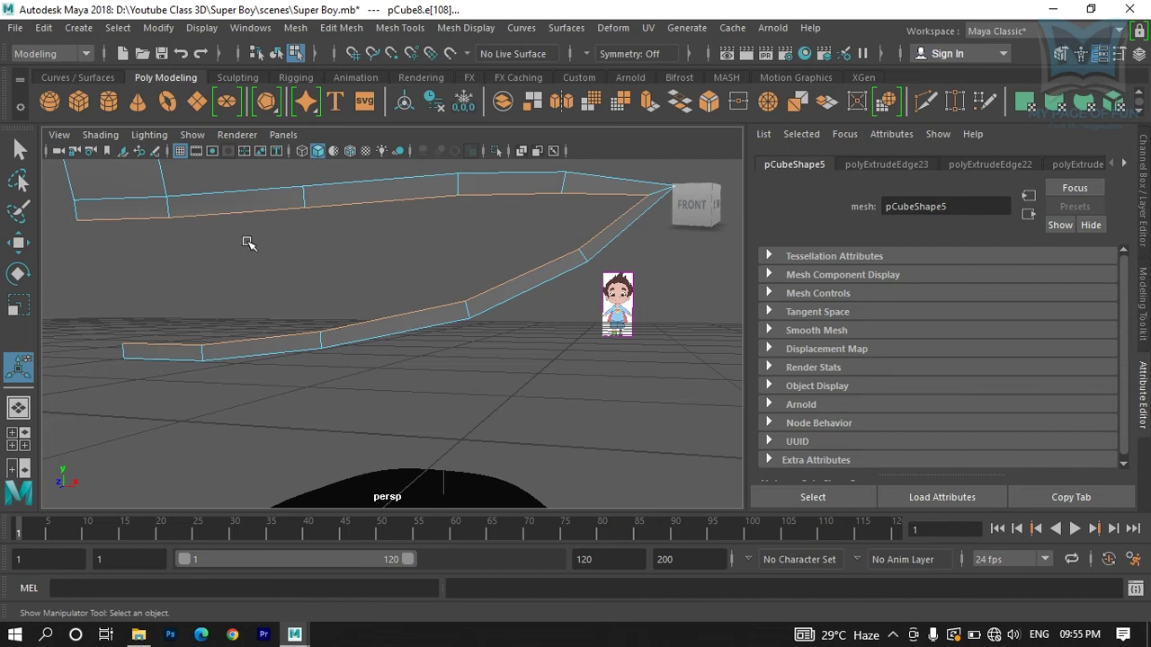
pyautogui.keyDown('alt'); pyautogui.moveTo(394, 256); pyautogui.dragTo(545, 226); pyautogui.keyUp('alt')
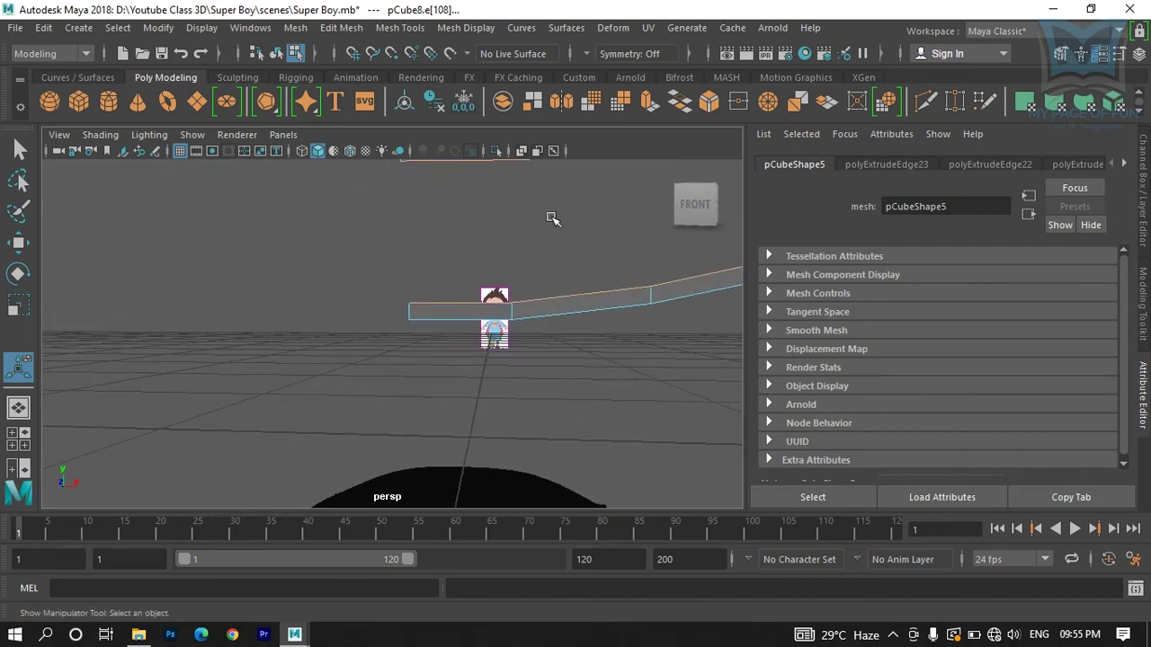
pyautogui.keyDown('alt'); pyautogui.moveTo(541, 265); pyautogui.dragTo(381, 309, button='middle'); pyautogui.keyUp('alt')
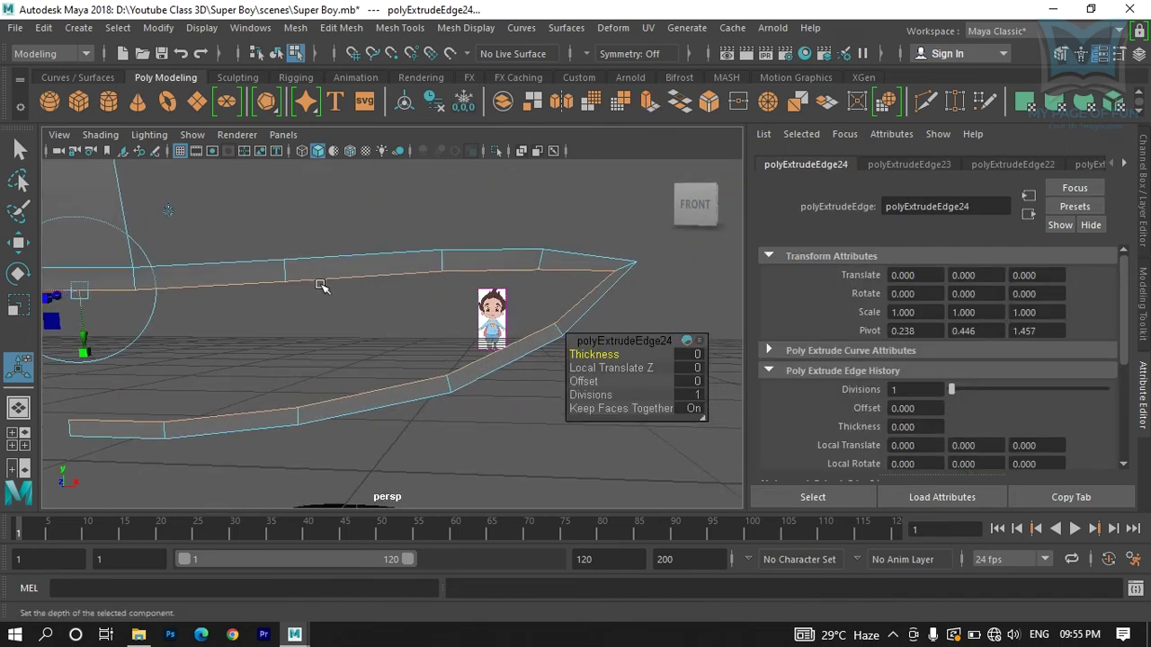
pyautogui.click(172, 213)
pyautogui.keyDown('alt'); pyautogui.moveTo(201, 239); pyautogui.dragTo(435, 298); pyautogui.keyUp('alt')
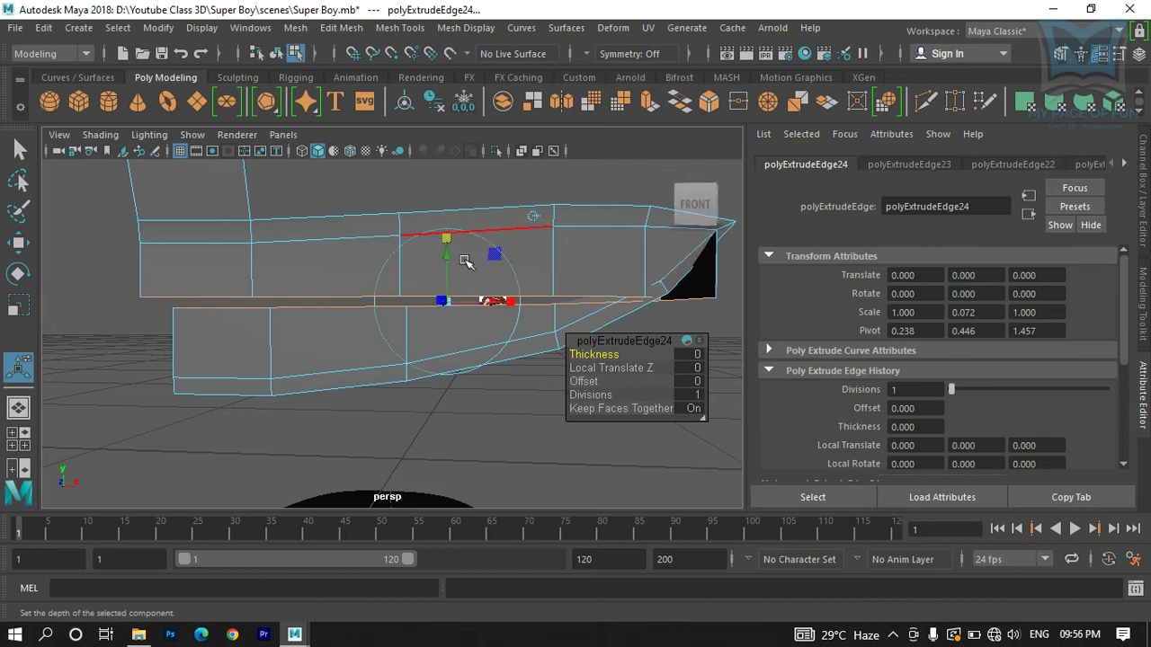
# Step: Move the protruding inner vertex at the mouth corner to about X 0.460, Y 0.505 in the front view
pyautogui.keyDown('alt'); pyautogui.moveTo(550, 280); pyautogui.dragTo(387, 279, button='middle'); pyautogui.keyUp('alt')
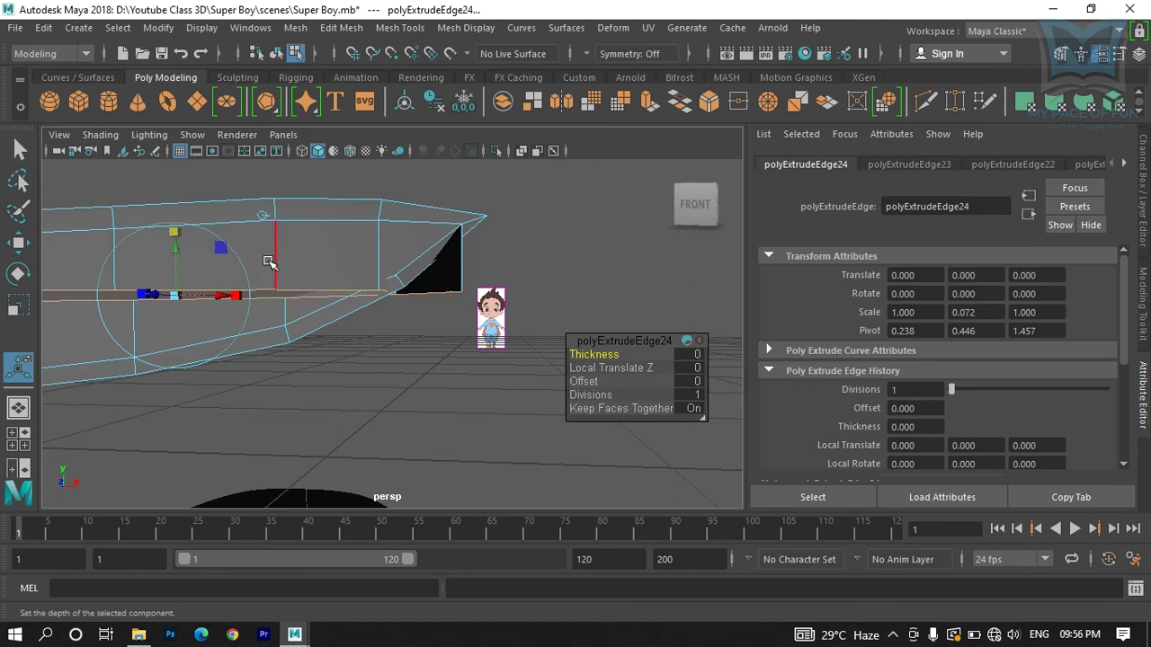
pyautogui.click(362, 263)
pyautogui.moveTo(352, 258); pyautogui.dragTo(277, 145, button='right')
pyautogui.click(452, 281)
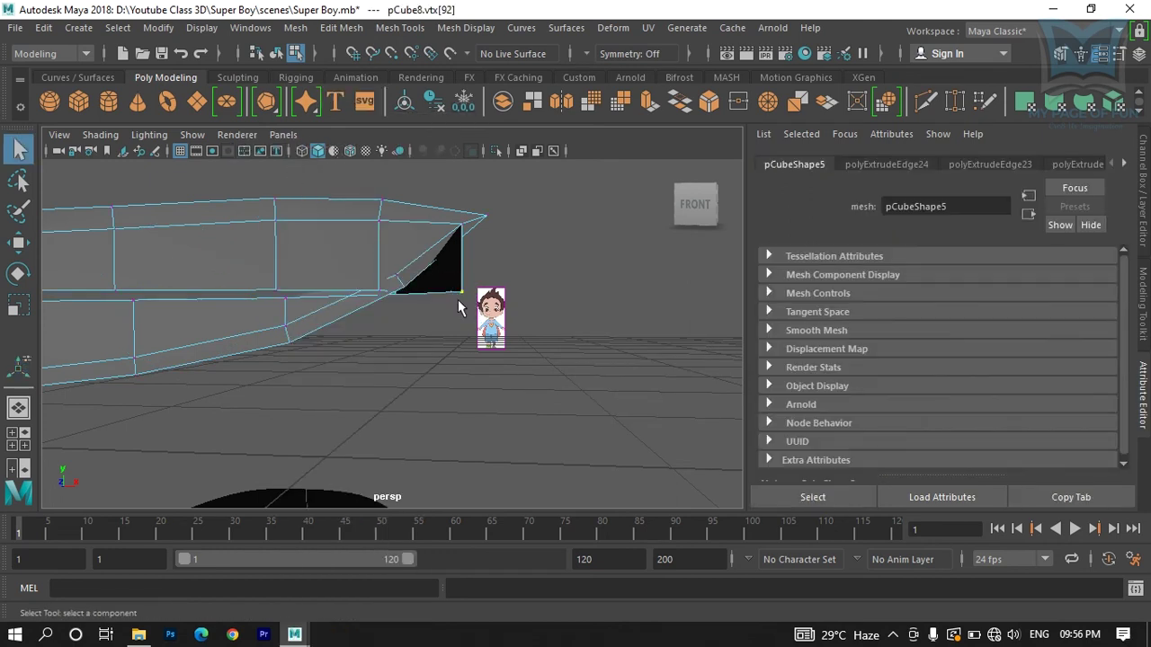
pyautogui.press('w')
pyautogui.press('space')
pyautogui.press('space')
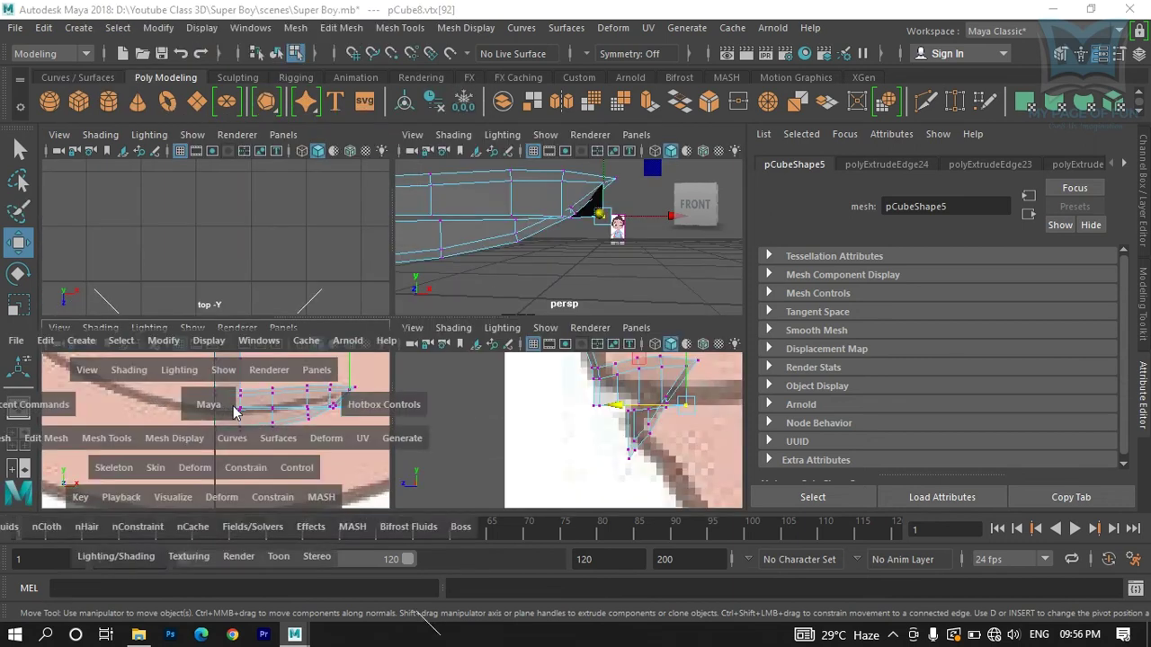
pyautogui.scroll(3, 404, 329)
pyautogui.keyDown('alt'); pyautogui.moveTo(445, 307); pyautogui.dragTo(232, 322, button='middle'); pyautogui.keyUp('alt')
pyautogui.scroll(4, 486, 319)
pyautogui.keyDown('alt'); pyautogui.moveTo(518, 286); pyautogui.dragTo(360, 347, button='middle'); pyautogui.keyUp('alt')
pyautogui.moveTo(526, 301); pyautogui.dragTo(502, 221)
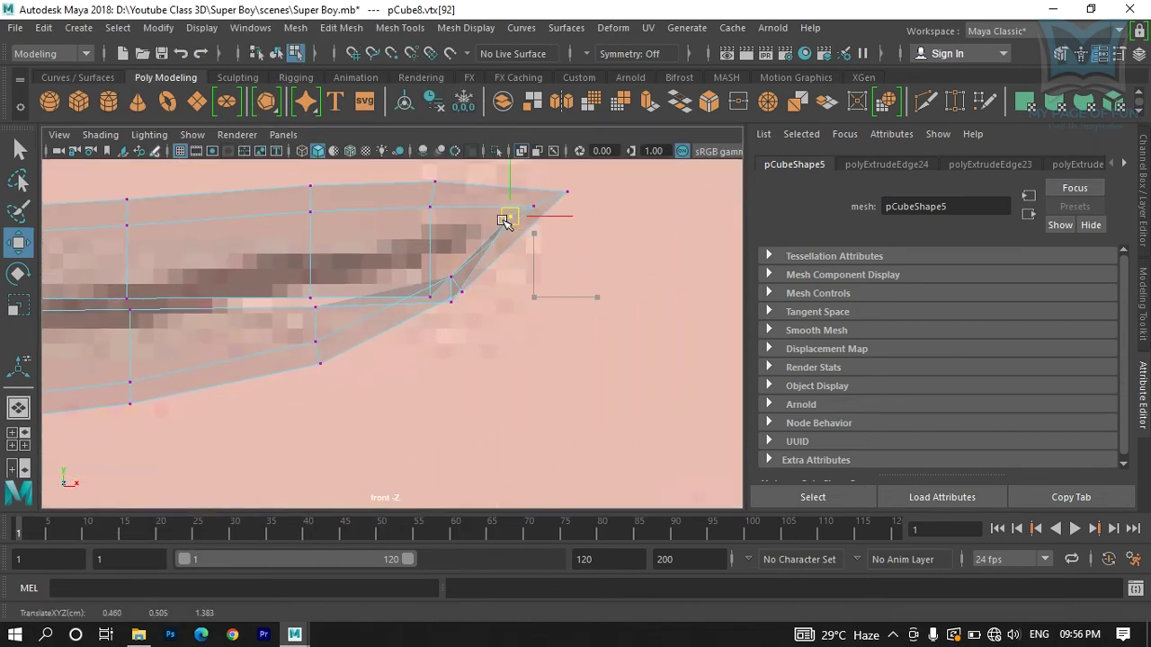
# Step: Raise the inner vertices beside the mouth corner toward the mouth line, placing the upper one at about X 0.407, Y 0.487
pyautogui.click(451, 303)
pyautogui.keyDown('shift'); pyautogui.click(430, 297); pyautogui.keyUp('shift')
pyautogui.moveTo(448, 301); pyautogui.dragTo(432, 266)
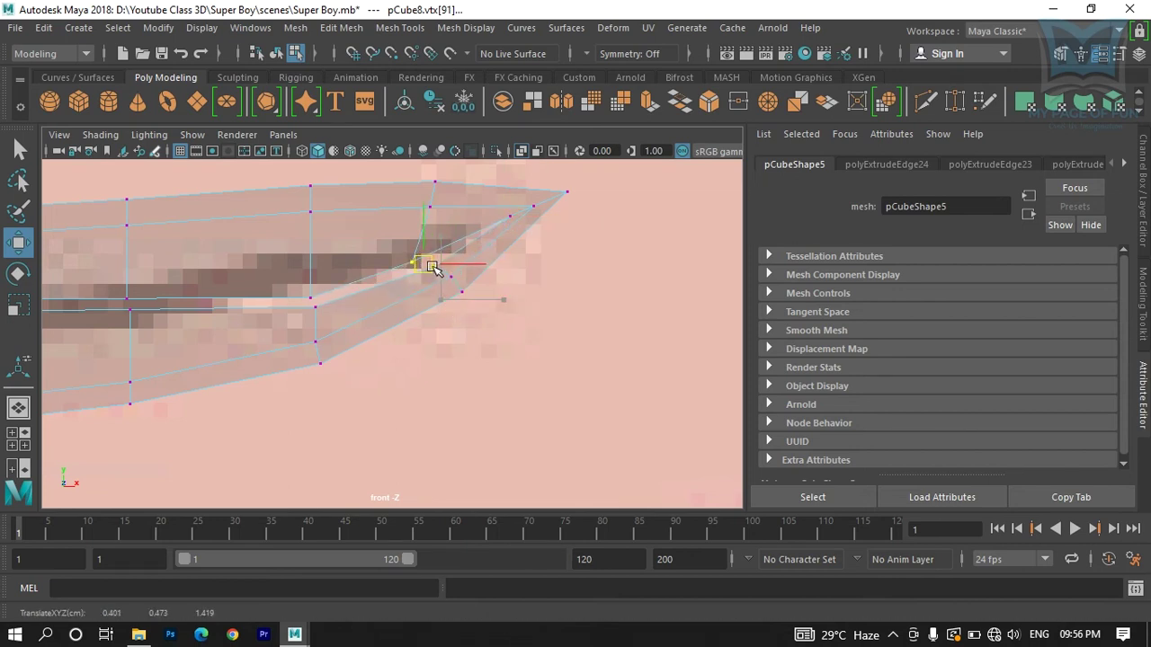
pyautogui.scroll(2, 481, 325)
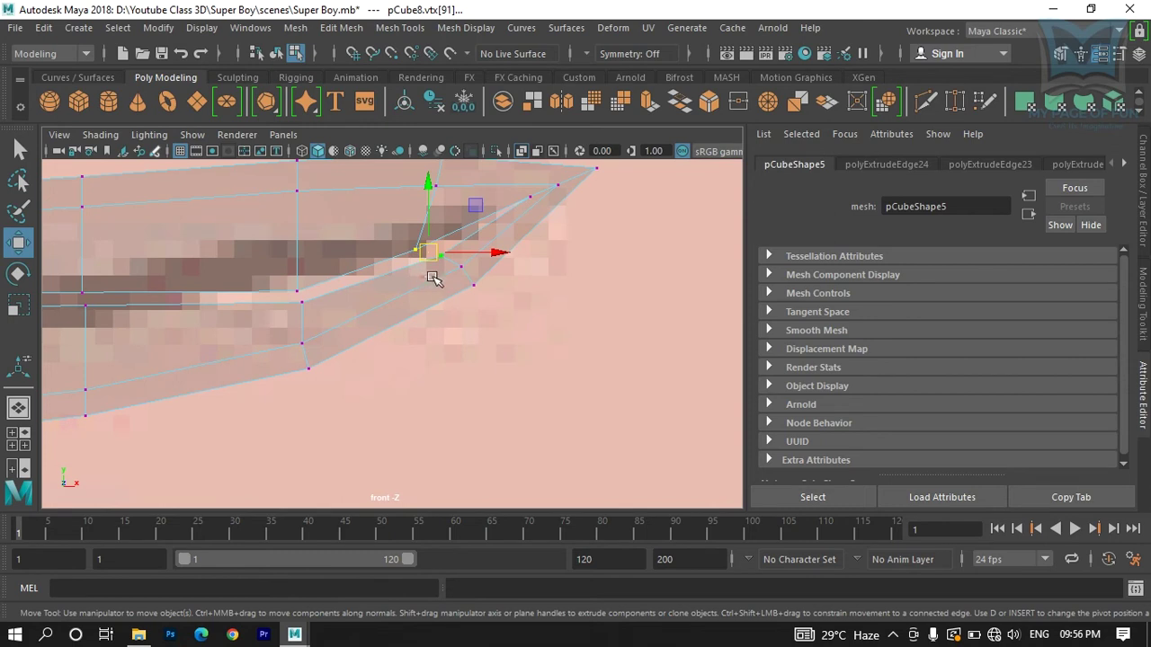
pyautogui.moveTo(443, 245)
pyautogui.mouseDown()
pyautogui.moveTo(444, 256)
pyautogui.moveTo(417, 258)
pyautogui.moveTo(438, 246)
pyautogui.mouseUp()
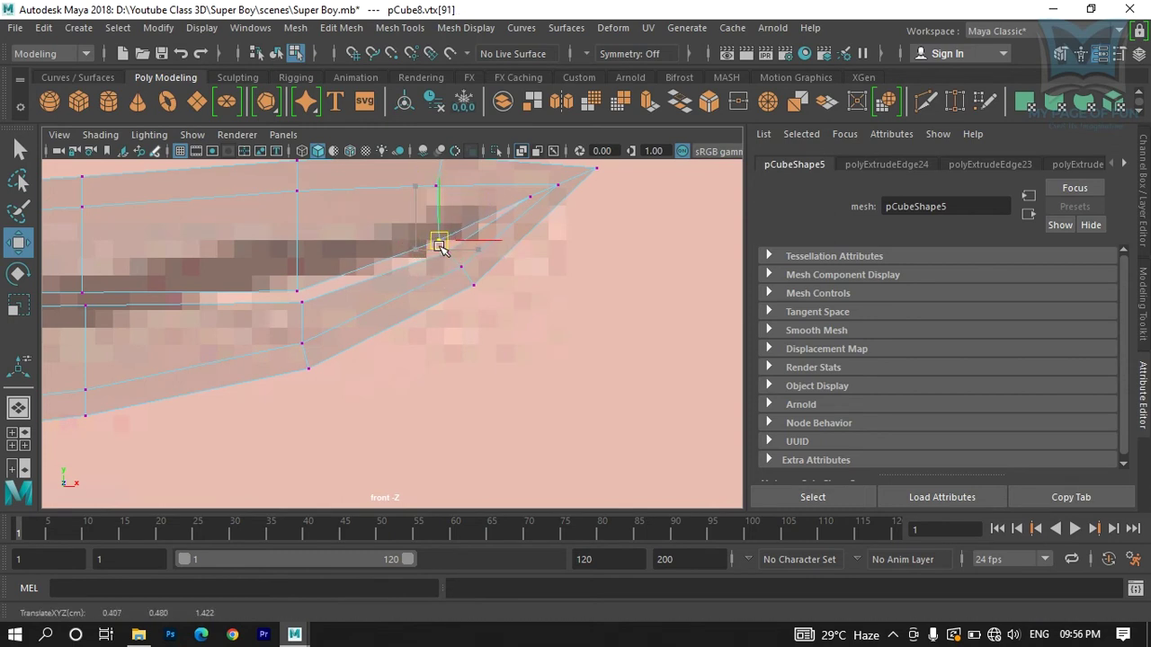
pyautogui.keyDown('alt'); pyautogui.moveTo(398, 321); pyautogui.dragTo(432, 329, button='middle'); pyautogui.keyUp('alt')
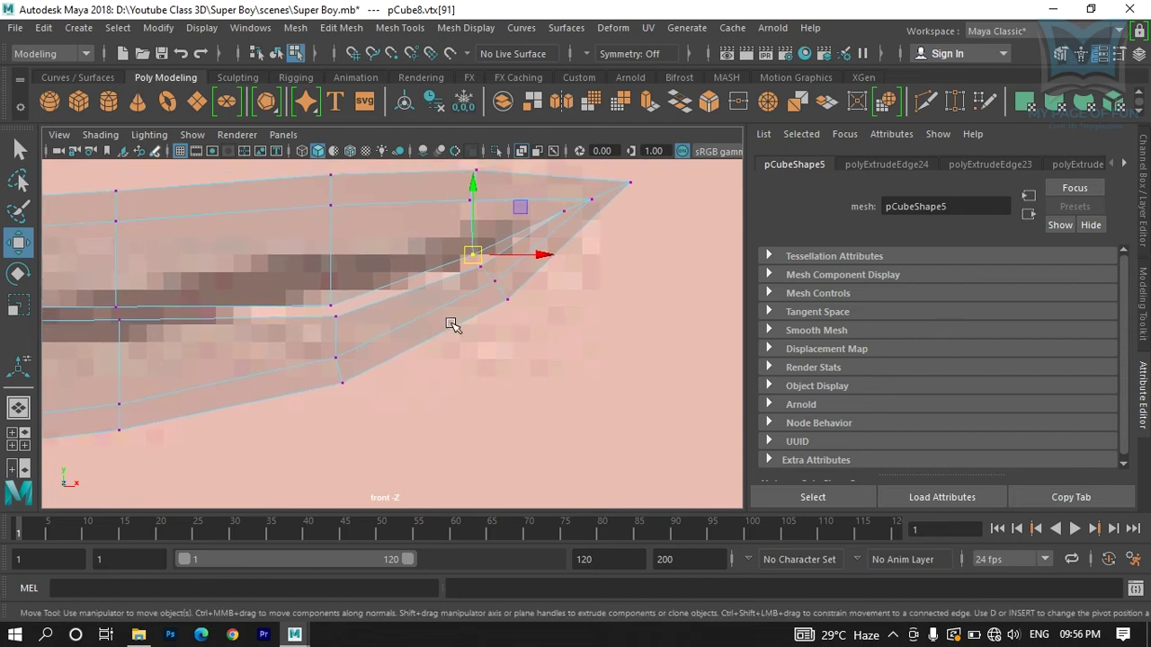
pyautogui.moveTo(488, 274); pyautogui.dragTo(472, 243)
pyautogui.click(596, 294)
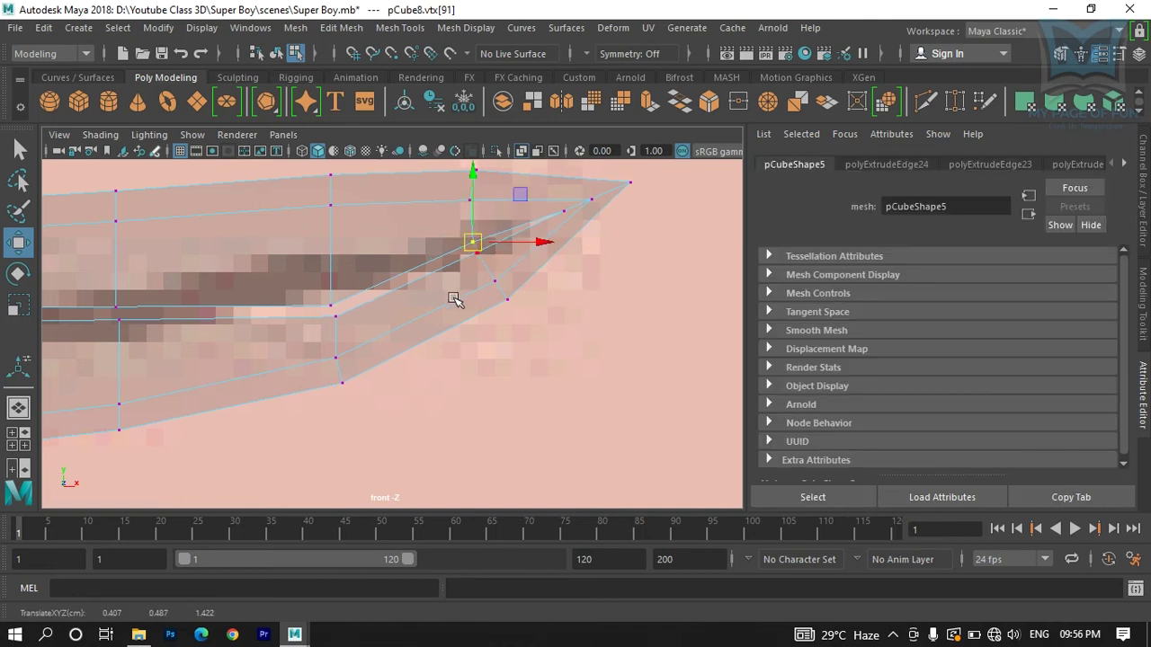
# Step: Move the remaining inner vertex pairs onto the reference mouth line, from about X 0.320, Y 0.463 to the centre pair at Y 0.434
pyautogui.keyDown('alt'); pyautogui.moveTo(454, 296); pyautogui.dragTo(488, 325, button='middle'); pyautogui.keyUp('alt')
pyautogui.moveTo(417, 339); pyautogui.dragTo(398, 303)
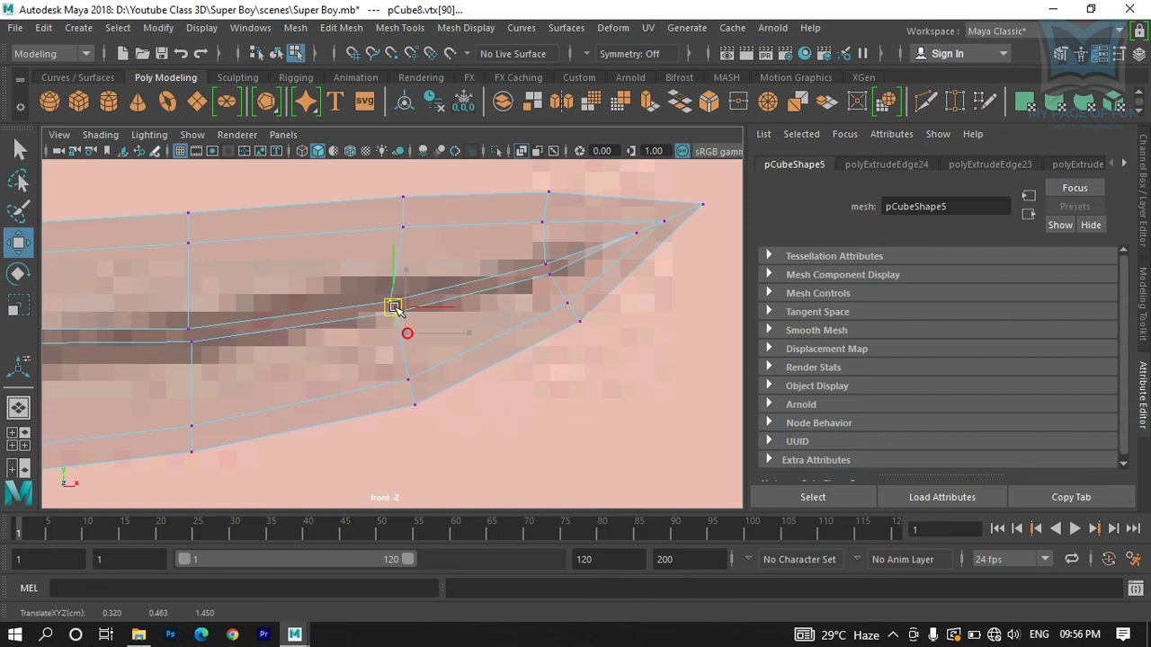
pyautogui.keyDown('alt'); pyautogui.moveTo(437, 326); pyautogui.dragTo(531, 337, button='middle'); pyautogui.keyUp('alt')
pyautogui.keyDown('alt'); pyautogui.moveTo(531, 337); pyautogui.dragTo(420, 349, button='right'); pyautogui.keyUp('alt')
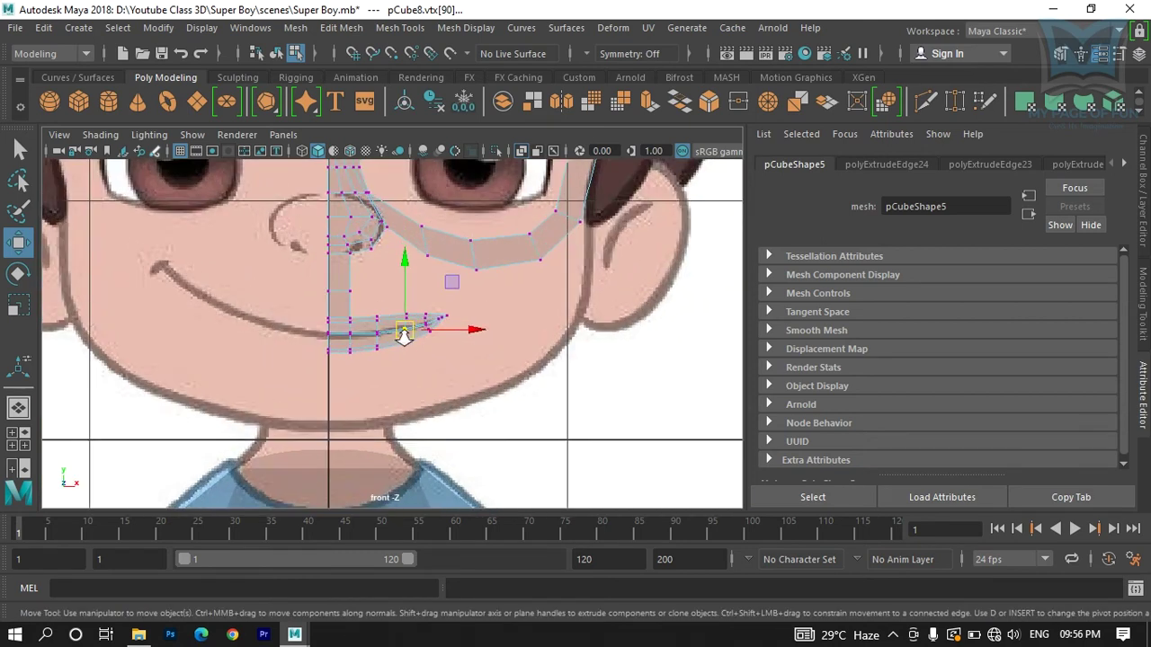
pyautogui.moveTo(360, 346); pyautogui.dragTo(360, 346)
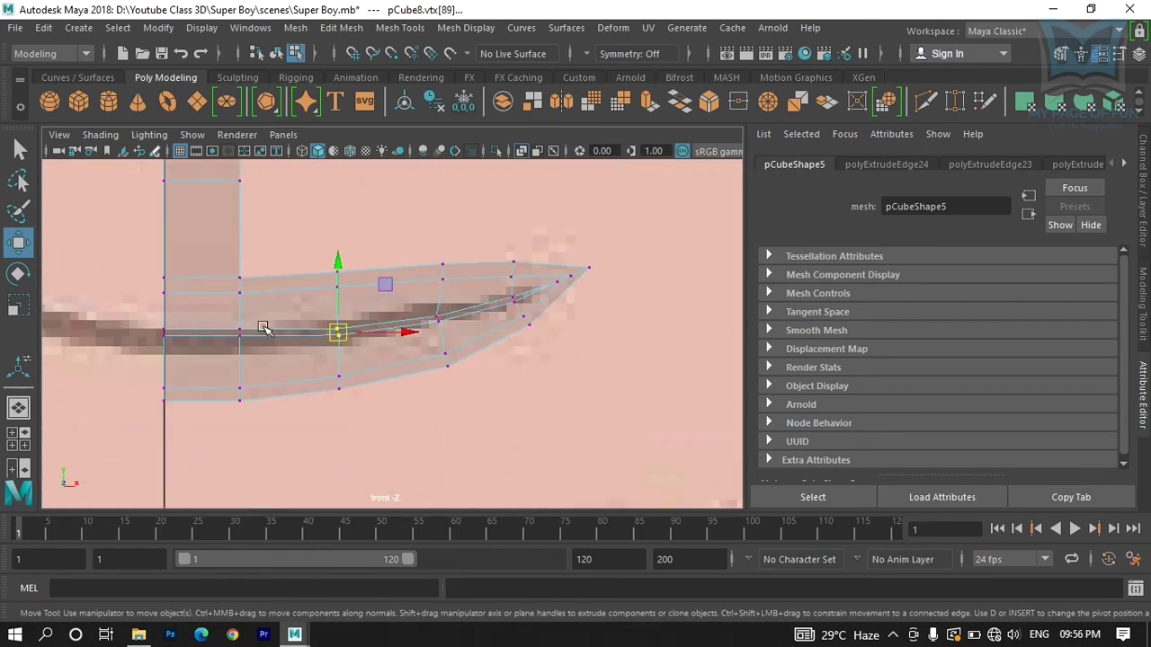
pyautogui.moveTo(248, 344); pyautogui.dragTo(249, 345)
pyautogui.moveTo(239, 261); pyautogui.dragTo(228, 274)
pyautogui.moveTo(152, 321); pyautogui.dragTo(178, 349)
pyautogui.moveTo(167, 268); pyautogui.dragTo(161, 275)
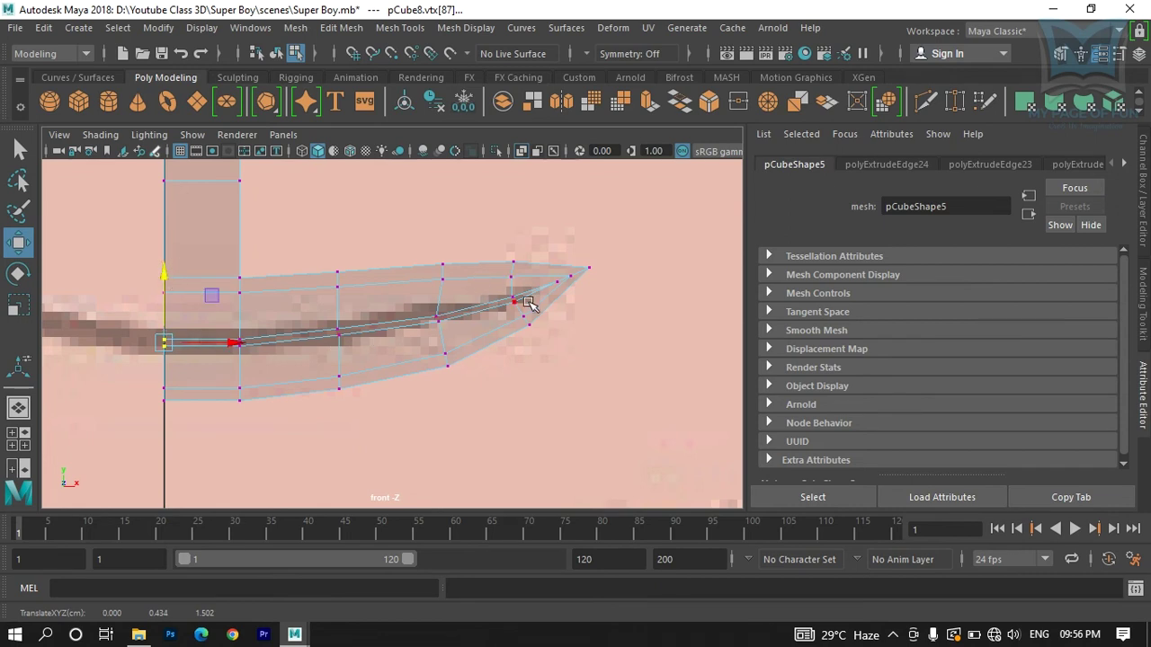
# Step: Nudge individual inner lip vertices in the perspective view to even out the mouth opening toward the centre line
pyautogui.press('space')
pyautogui.press('space')
pyautogui.scroll(1, 305, 281)
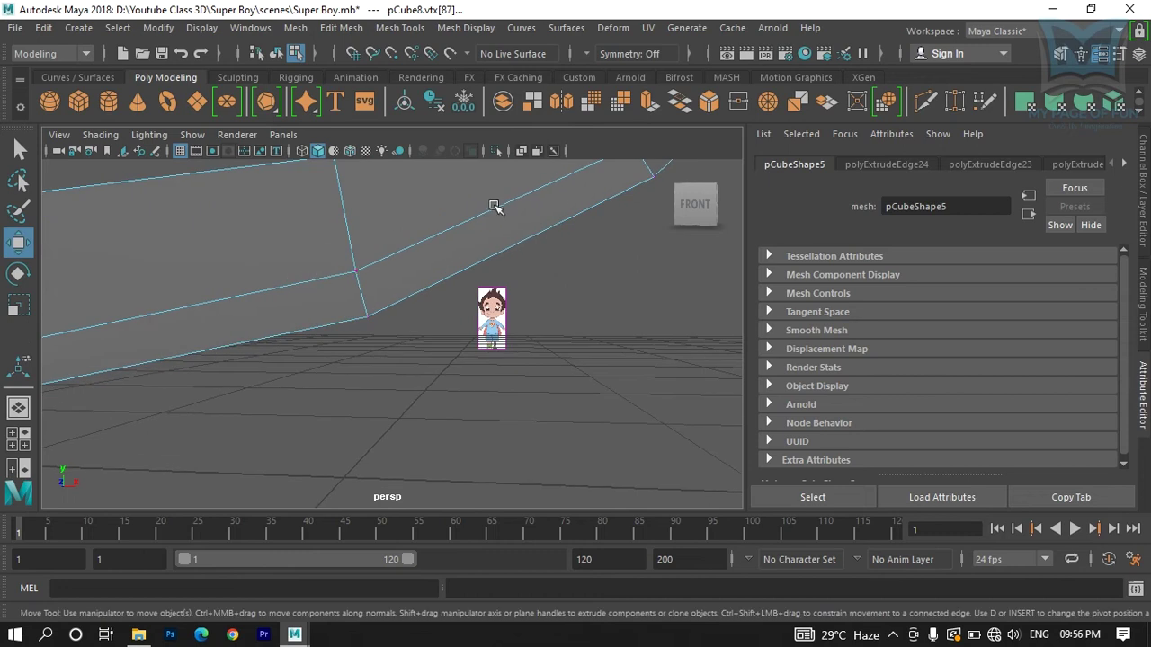
pyautogui.scroll(3, 480, 275)
pyautogui.scroll(1, 211, 398)
pyautogui.scroll(-4, 212, 399)
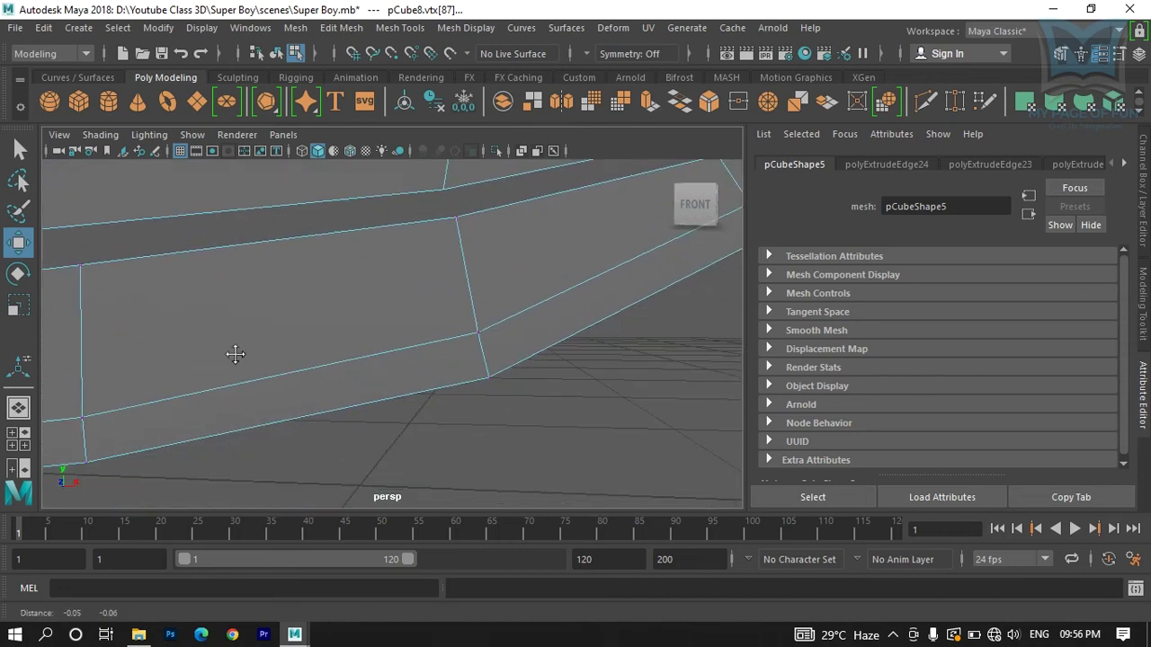
pyautogui.click(349, 273)
pyautogui.moveTo(415, 281)
pyautogui.mouseDown()
pyautogui.moveTo(440, 274)
pyautogui.moveTo(410, 281)
pyautogui.mouseUp()
pyautogui.click(205, 310)
pyautogui.keyDown('alt'); pyautogui.moveTo(252, 352); pyautogui.dragTo(276, 344, button='middle'); pyautogui.keyUp('alt')
pyautogui.click(344, 324)
pyautogui.moveTo(410, 325); pyautogui.dragTo(389, 324)
pyautogui.keyDown('alt'); pyautogui.moveTo(306, 365); pyautogui.dragTo(474, 370); pyautogui.keyUp('alt')
# Step: Push the upper lip's inner vertices back in the side view to about Z 1.473 near the centre, 1.449 and 1.440 farther out
pyautogui.press('space')
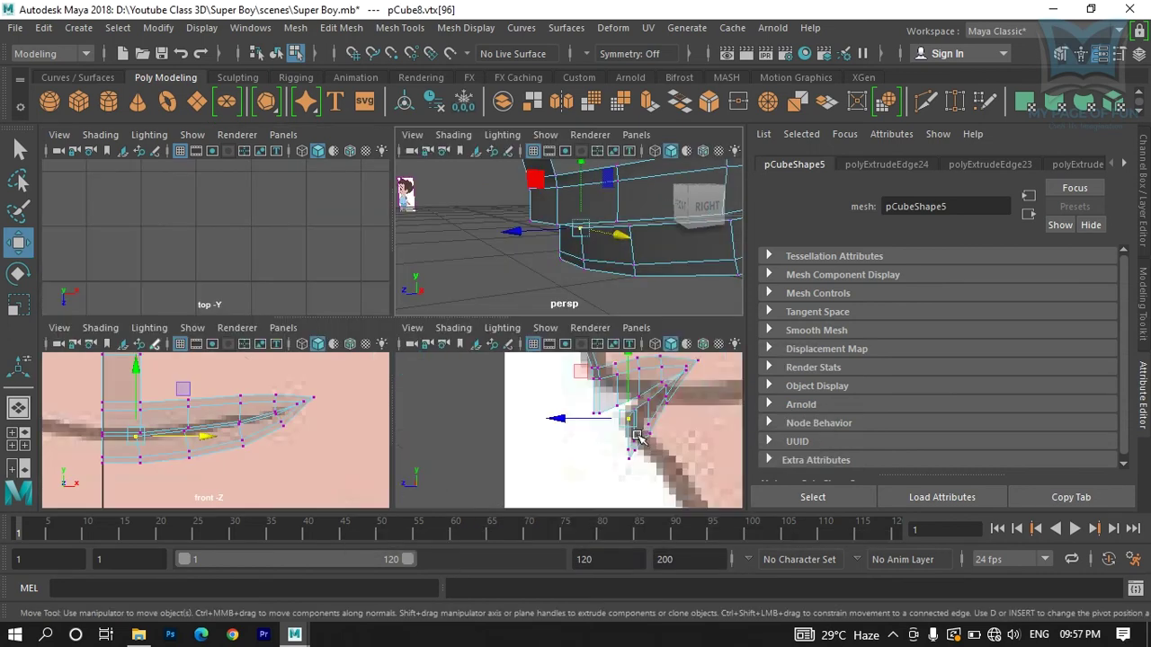
pyautogui.press('space')
pyautogui.keyDown('alt'); pyautogui.moveTo(470, 343); pyautogui.dragTo(403, 365, button='middle'); pyautogui.keyUp('alt')
pyautogui.scroll(3, 427, 361)
pyautogui.keyDown('alt'); pyautogui.moveTo(526, 322); pyautogui.dragTo(390, 348, button='middle'); pyautogui.keyUp('alt')
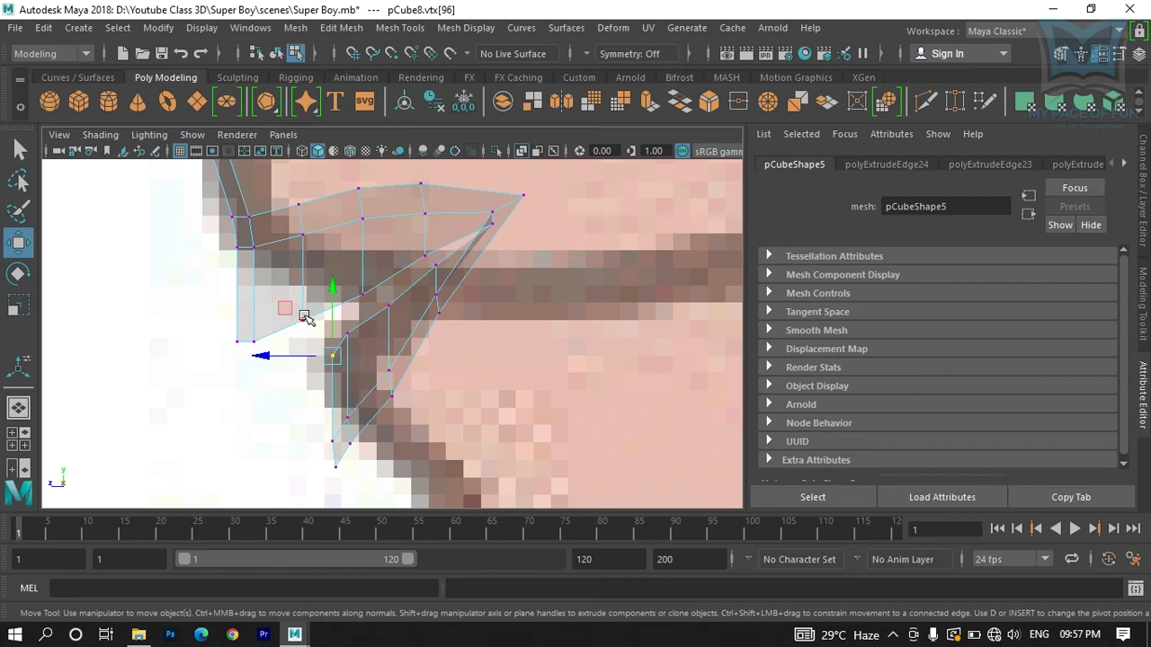
pyautogui.moveTo(275, 359); pyautogui.dragTo(275, 362)
pyautogui.moveTo(175, 338); pyautogui.dragTo(268, 359)
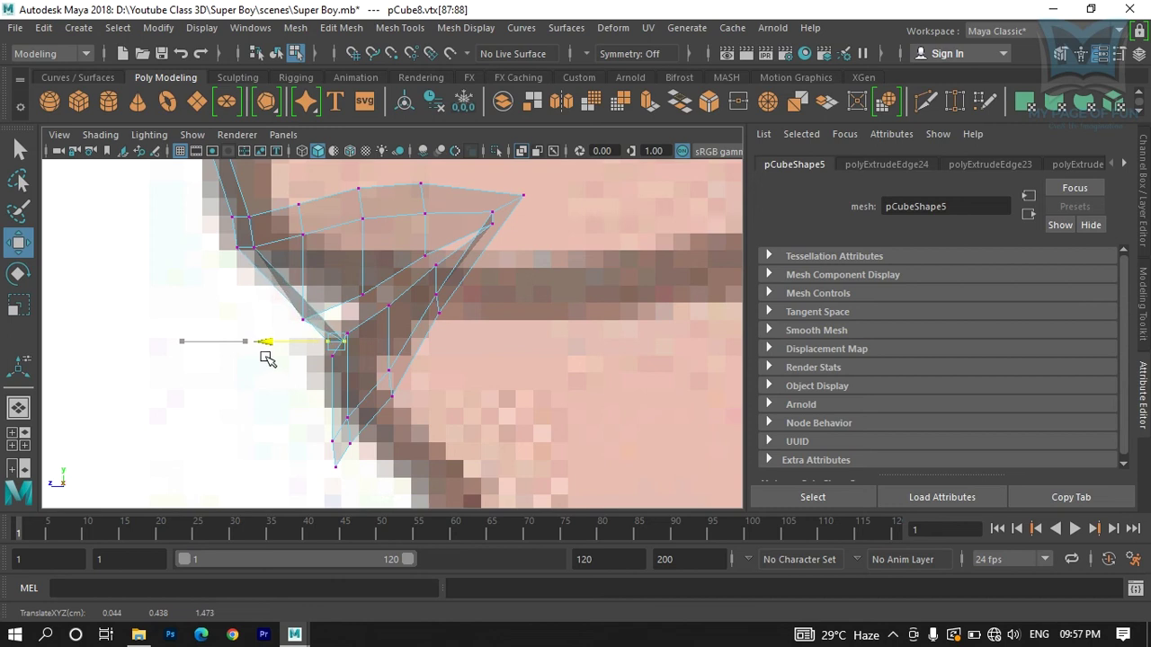
pyautogui.click(303, 319)
pyautogui.moveTo(235, 319); pyautogui.dragTo(310, 322)
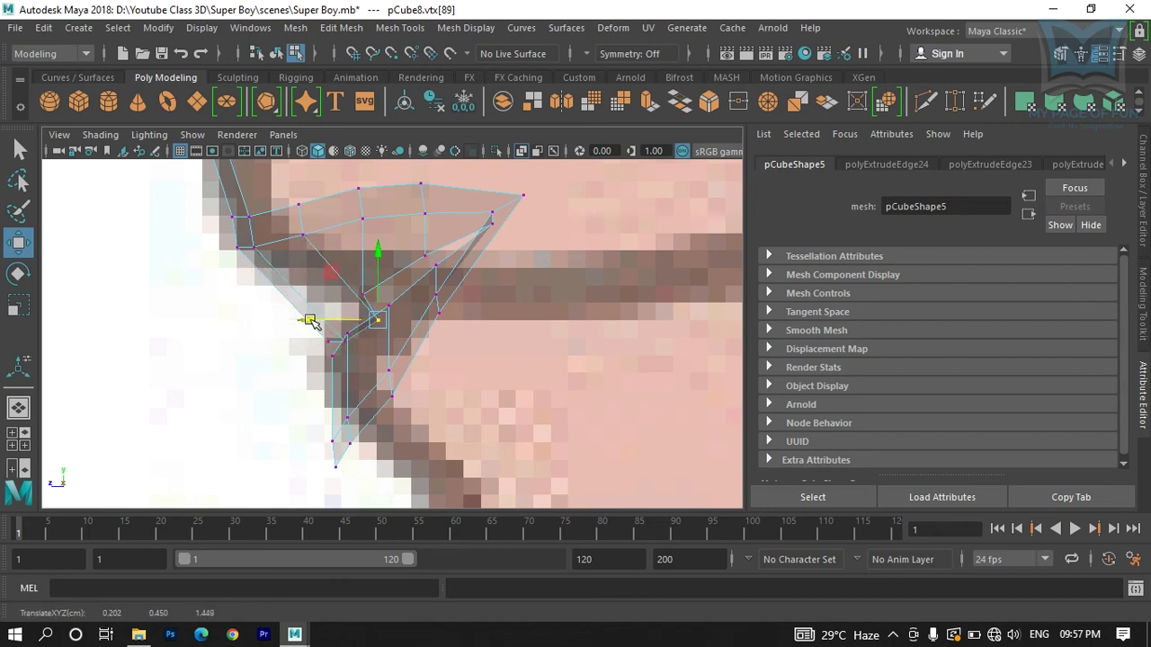
pyautogui.click(362, 295)
pyautogui.moveTo(297, 299); pyautogui.dragTo(328, 299)
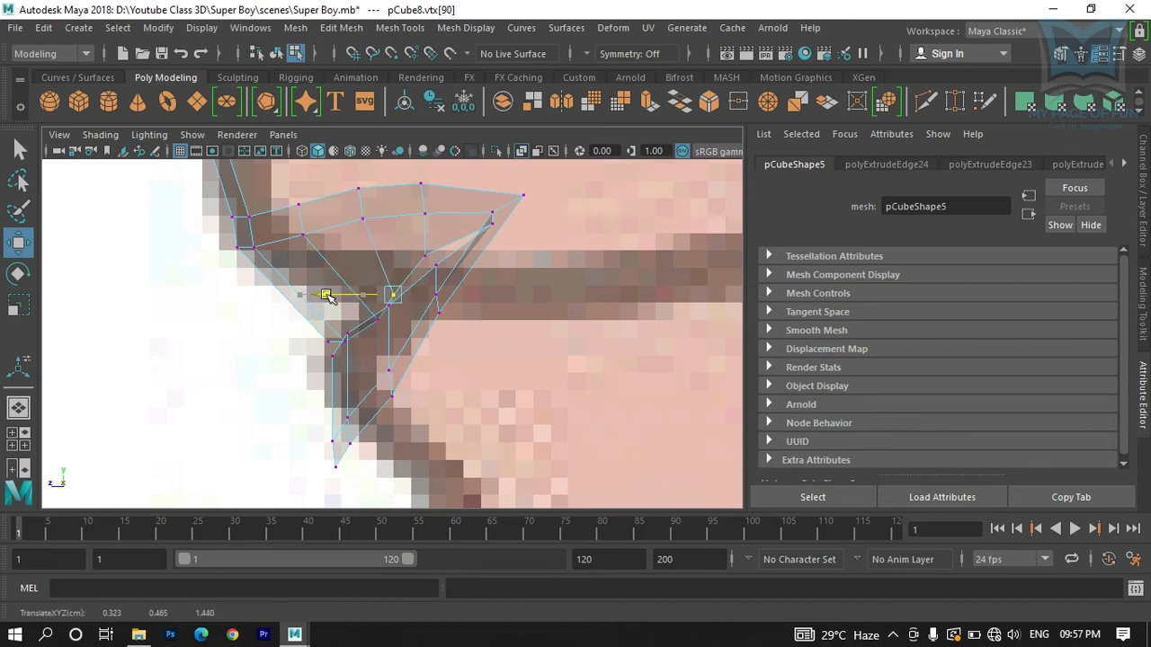
# Step: Refine the upper lip's inner vertices in the side view, from about Y 0.508, Z 1.391 near the corner to Y 0.436, Z 1.476
pyautogui.click(487, 223)
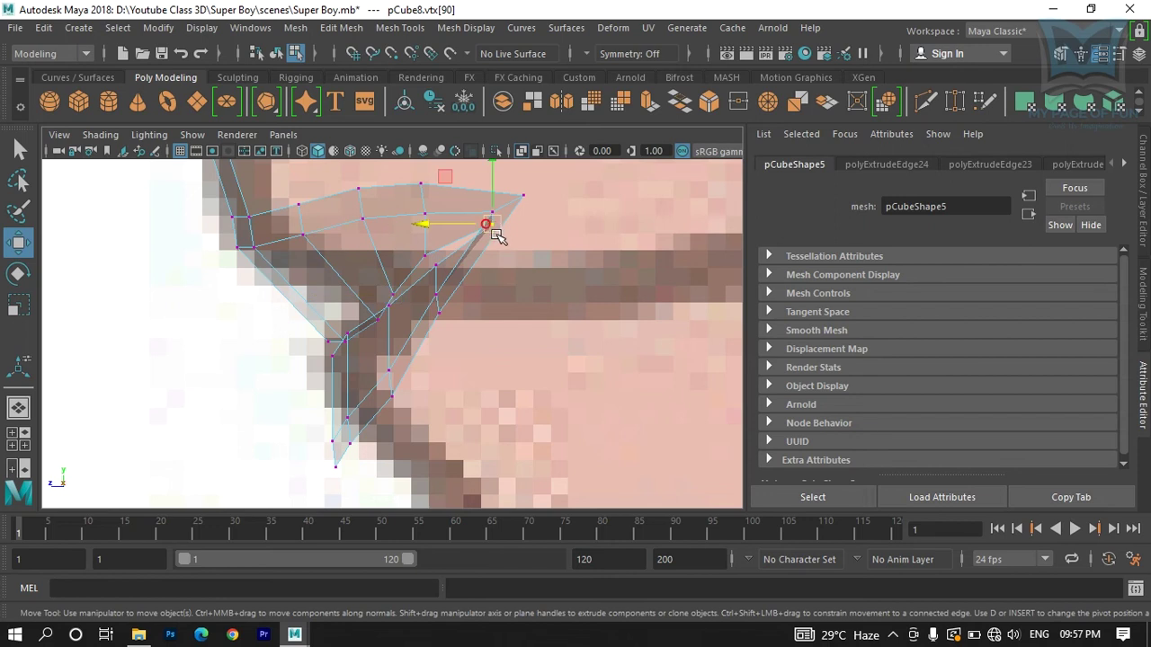
pyautogui.click(429, 257)
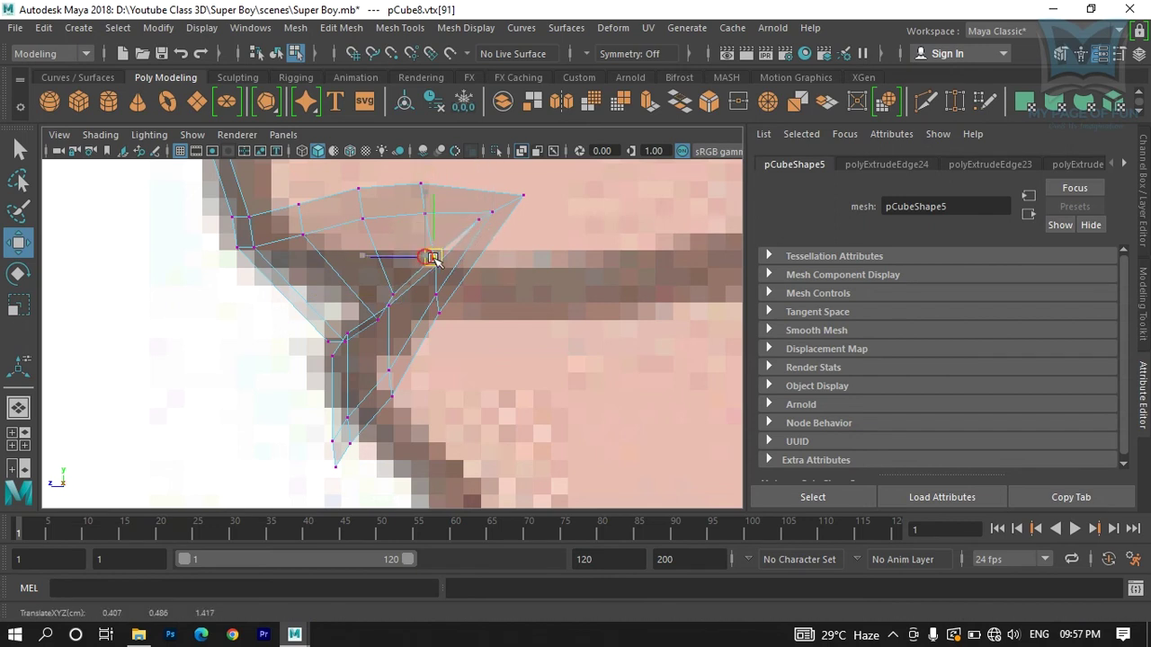
pyautogui.click(394, 292)
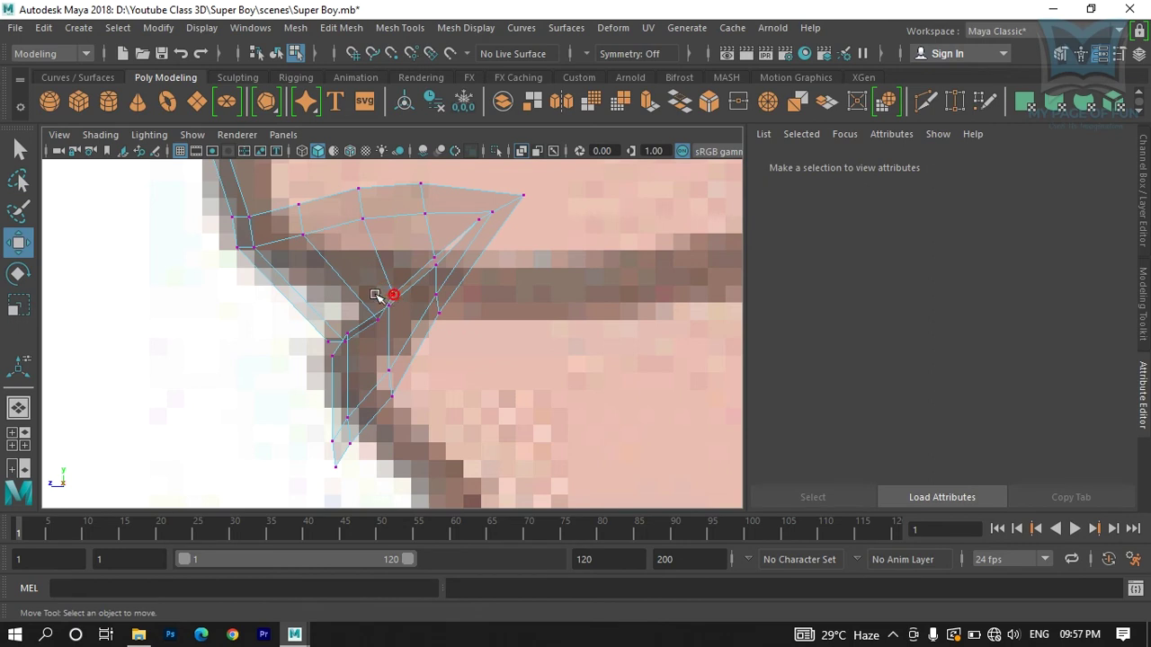
pyautogui.click(385, 296)
pyautogui.click(379, 321)
pyautogui.moveTo(379, 322); pyautogui.dragTo(332, 346)
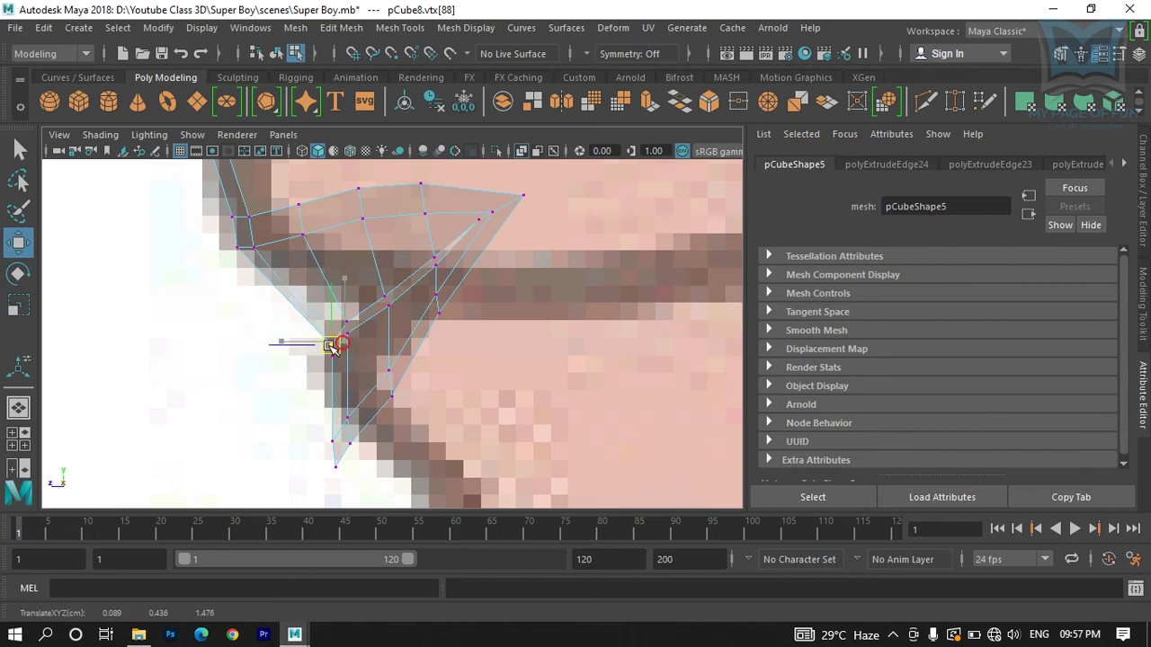
# Step: Fine-tune the inner lip vertices in the perspective view, including the depth of the pair beside the mouth corner
pyautogui.press('space')
pyautogui.press('space')
pyautogui.keyDown('alt'); pyautogui.moveTo(510, 282); pyautogui.dragTo(280, 344); pyautogui.keyUp('alt')
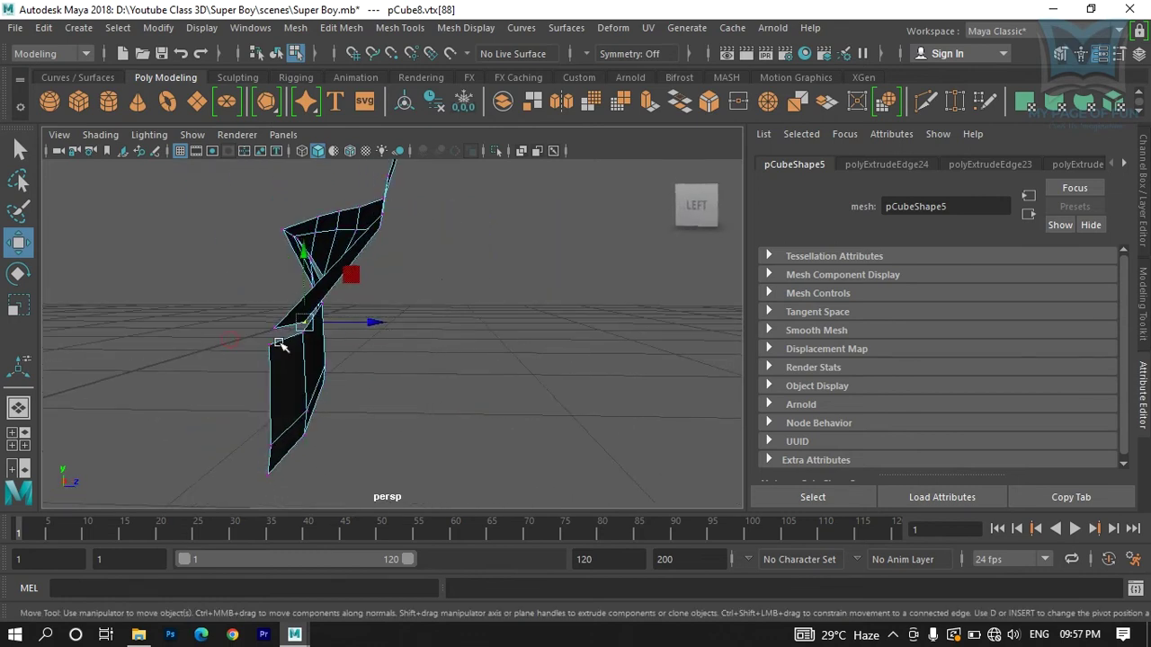
pyautogui.keyDown('alt'); pyautogui.moveTo(389, 349); pyautogui.dragTo(305, 351); pyautogui.keyUp('alt')
pyautogui.keyDown('alt'); pyautogui.moveTo(254, 384); pyautogui.dragTo(276, 386); pyautogui.keyUp('alt')
pyautogui.moveTo(239, 324); pyautogui.dragTo(356, 311)
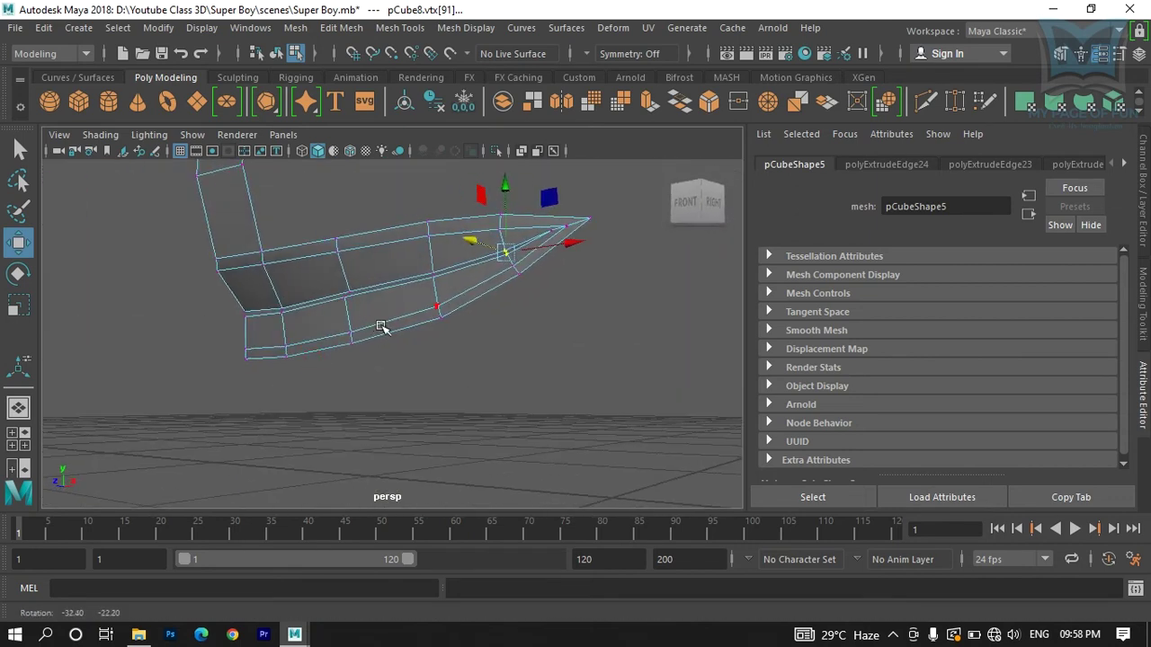
pyautogui.keyDown('alt'); pyautogui.moveTo(270, 282); pyautogui.dragTo(351, 275); pyautogui.keyUp('alt')
# Step: Insert an edge loop through the middle of the inner faces of the upper and lower lip strips
pyautogui.moveTo(362, 222); pyautogui.dragTo(395, 124, button='right')
pyautogui.keyDown('shift'); pyautogui.moveTo(314, 215); pyautogui.dragTo(196, 241, button='right'); pyautogui.keyUp('shift')
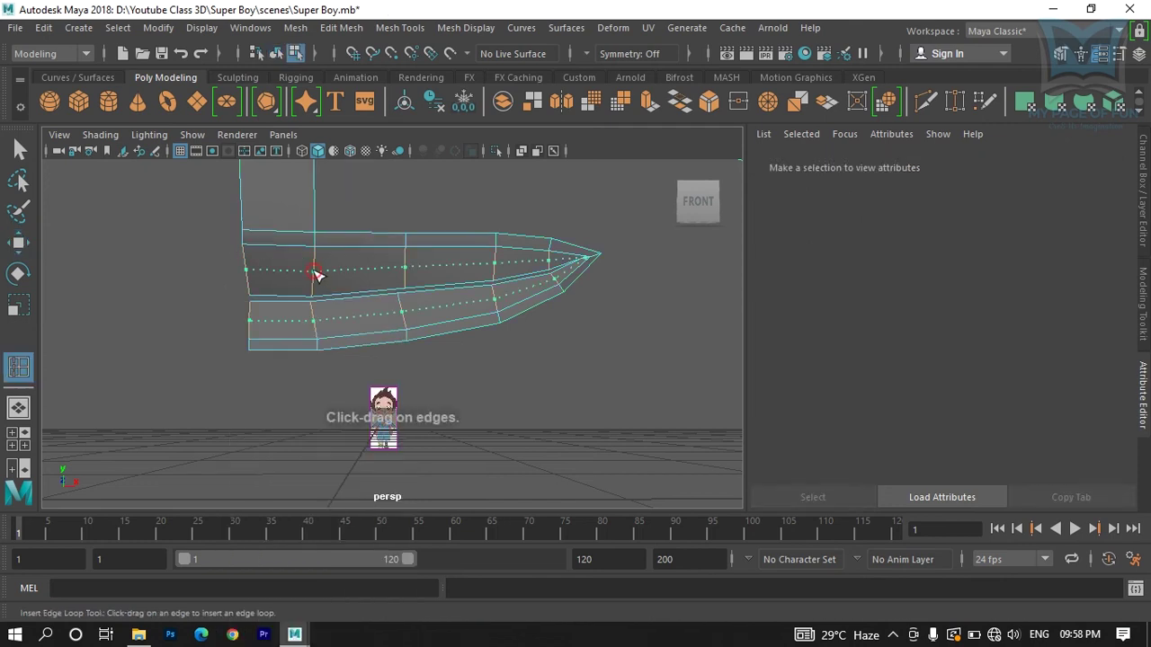
pyautogui.click(316, 276)
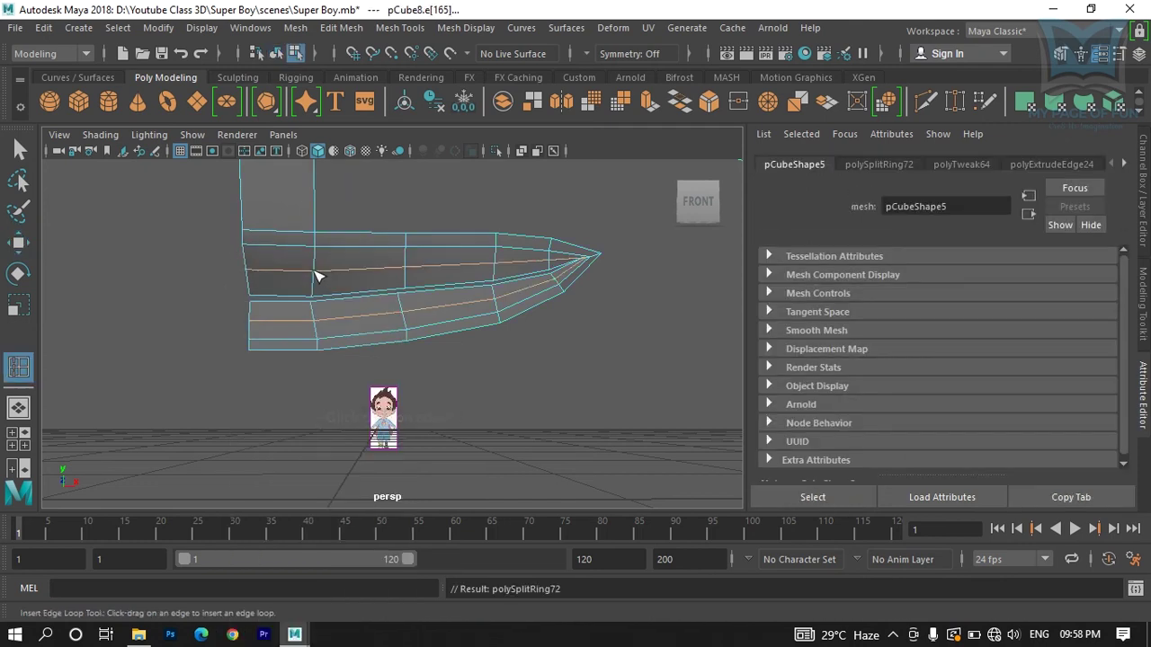
pyautogui.click(19, 151)
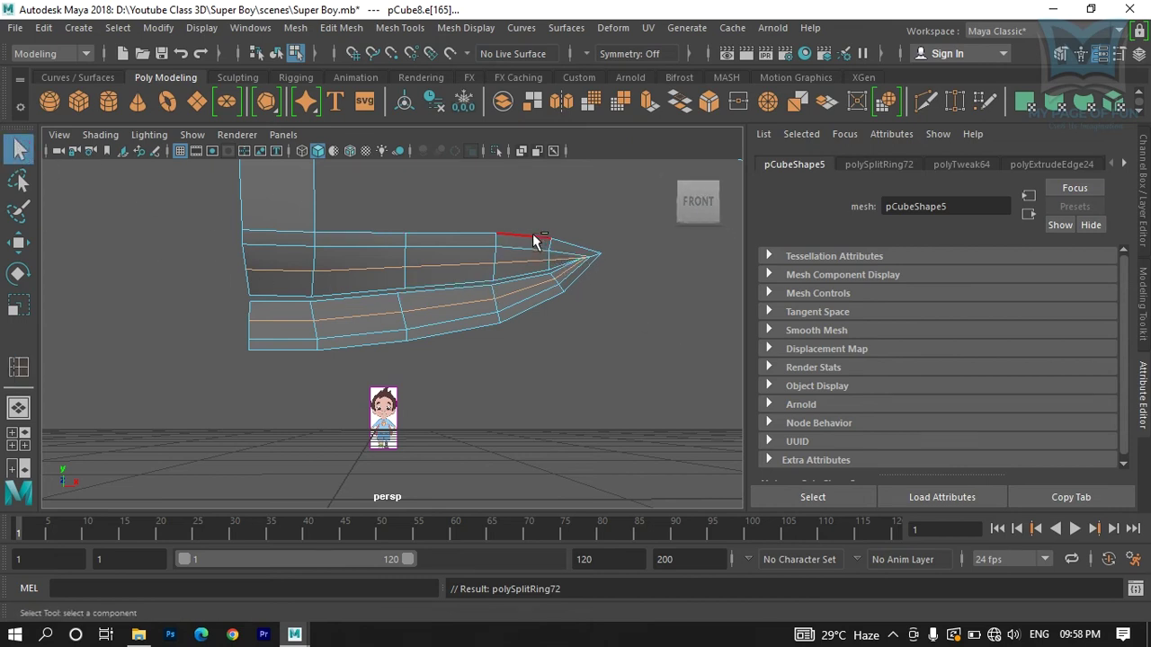
# Step: Move the inserted edge loop forward to about Z 1.485 to round out the lips and check the mouth corner
pyautogui.keyDown('alt'); pyautogui.moveTo(608, 332); pyautogui.dragTo(452, 385); pyautogui.keyUp('alt')
pyautogui.press('w')
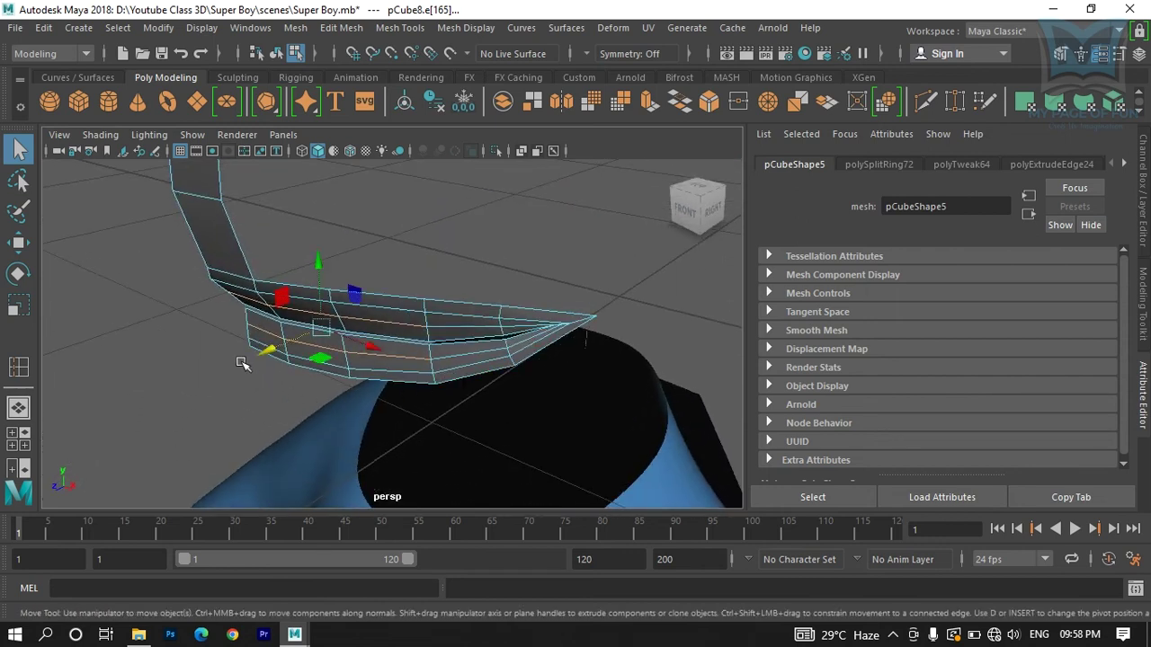
pyautogui.moveTo(266, 350); pyautogui.dragTo(256, 357)
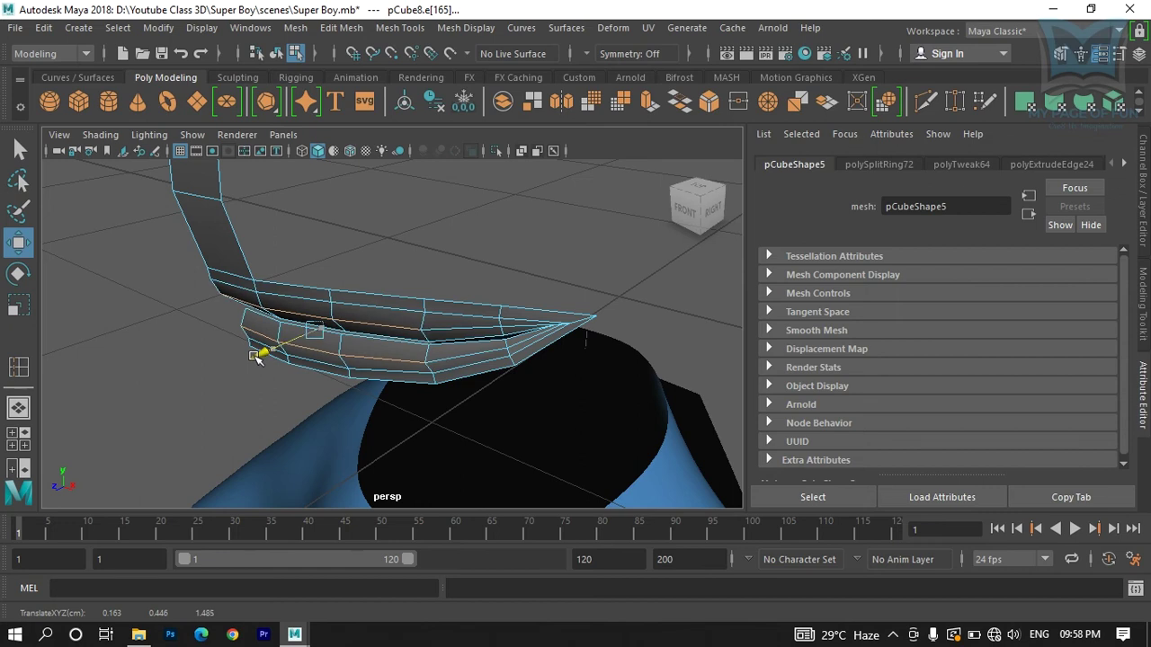
pyautogui.keyDown('alt'); pyautogui.moveTo(329, 410); pyautogui.dragTo(517, 342); pyautogui.keyUp('alt')
pyautogui.scroll(6, 554, 300)
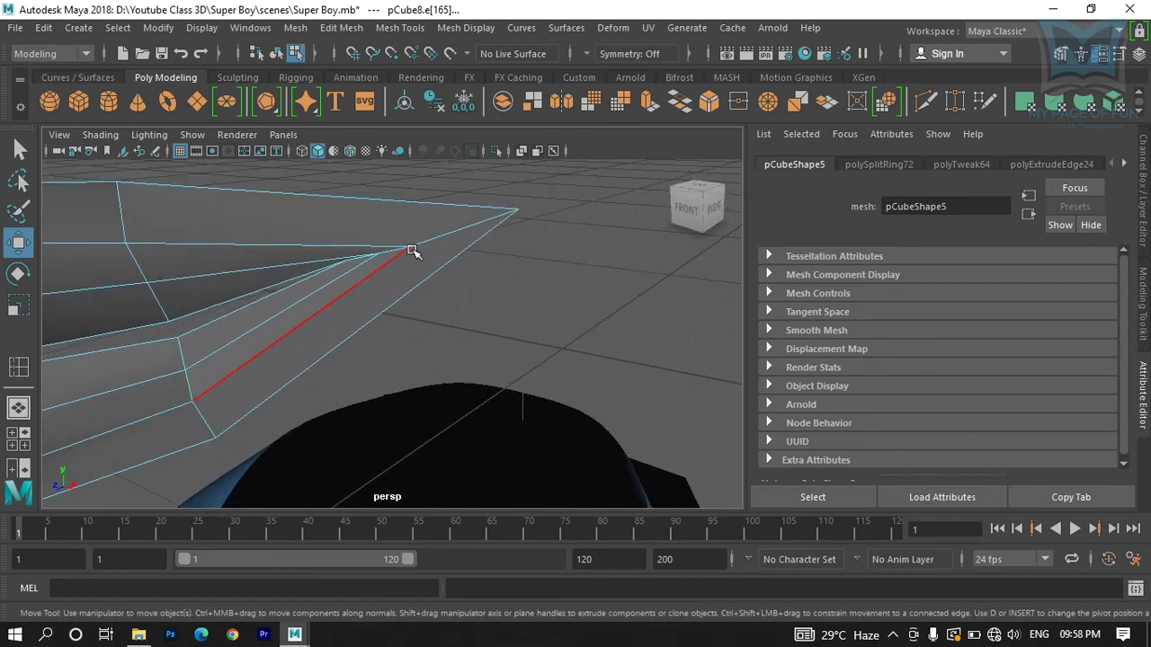
pyautogui.scroll(-3, 418, 286)
pyautogui.keyDown('alt'); pyautogui.moveTo(380, 325); pyautogui.dragTo(537, 277, button='middle'); pyautogui.keyUp('alt')
pyautogui.scroll(-3, 537, 277)
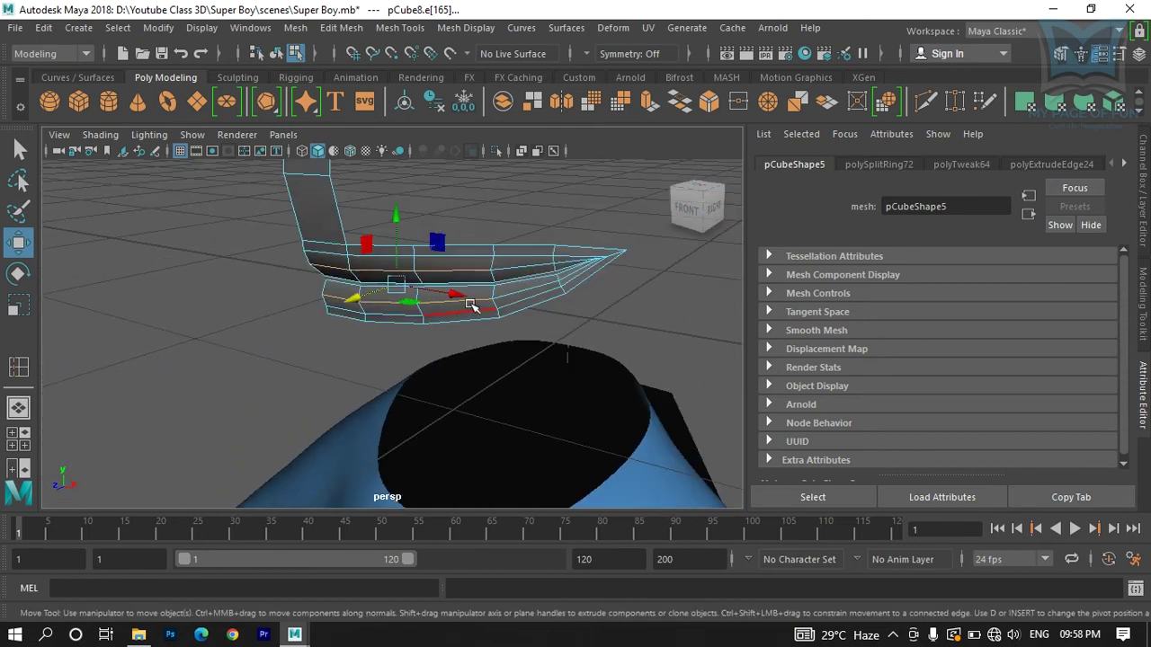
pyautogui.keyDown('alt'); pyautogui.moveTo(465, 311); pyautogui.dragTo(378, 293); pyautogui.keyUp('alt')
# Step: Return the mesh to object mode with smooth preview on and inspect the lips from the front
pyautogui.moveTo(322, 246); pyautogui.dragTo(385, 129, button='right')
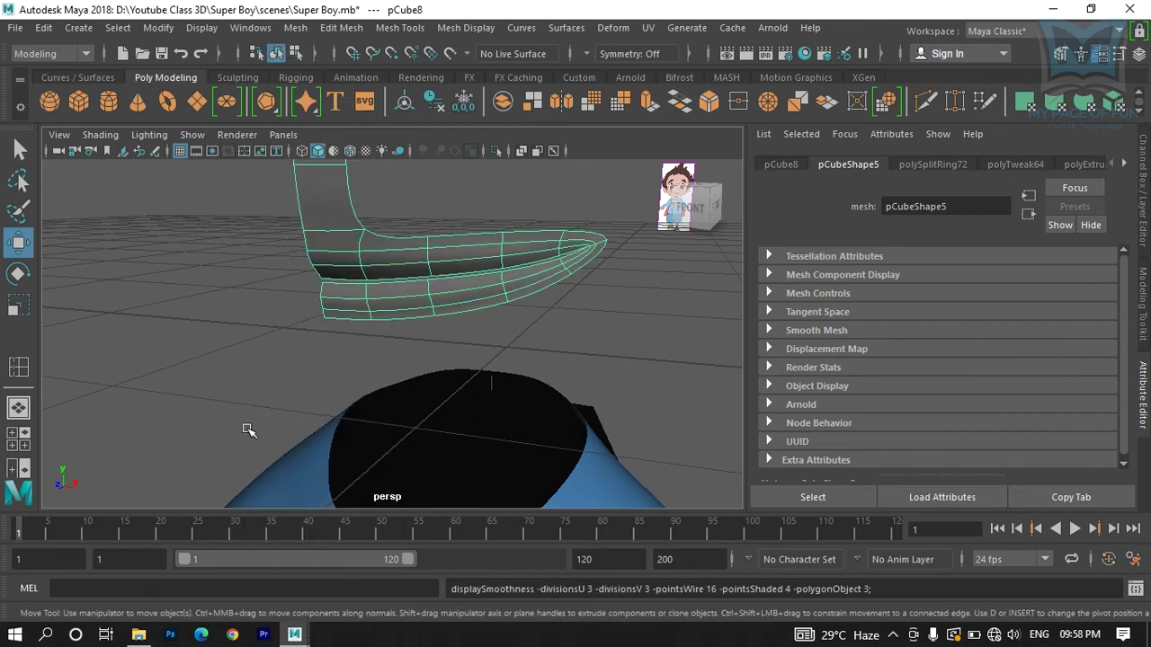
pyautogui.click(249, 383)
pyautogui.keyDown('alt'); pyautogui.moveTo(249, 380); pyautogui.dragTo(364, 355); pyautogui.keyUp('alt')
pyautogui.scroll(5, 376, 357)
pyautogui.keyDown('alt'); pyautogui.moveTo(360, 288); pyautogui.dragTo(453, 354); pyautogui.keyUp('alt')
pyautogui.scroll(5, 453, 354)
pyautogui.keyDown('alt'); pyautogui.moveTo(431, 279); pyautogui.dragTo(424, 364, button='middle'); pyautogui.keyUp('alt')
pyautogui.keyDown('alt'); pyautogui.moveTo(423, 364); pyautogui.dragTo(384, 357, button='right'); pyautogui.keyUp('alt')
pyautogui.click(270, 302)
pyautogui.press('f')
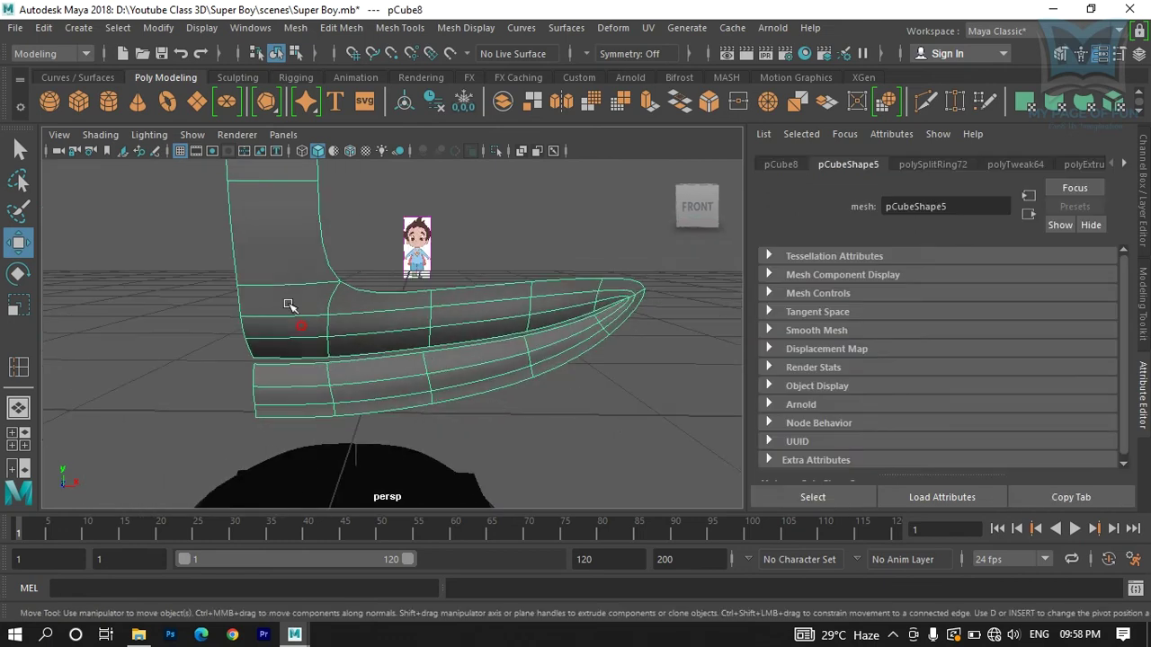
# Step: Examine the smoothed lip surfaces from several angles, with and without the wireframe highlighted
pyautogui.click(162, 353)
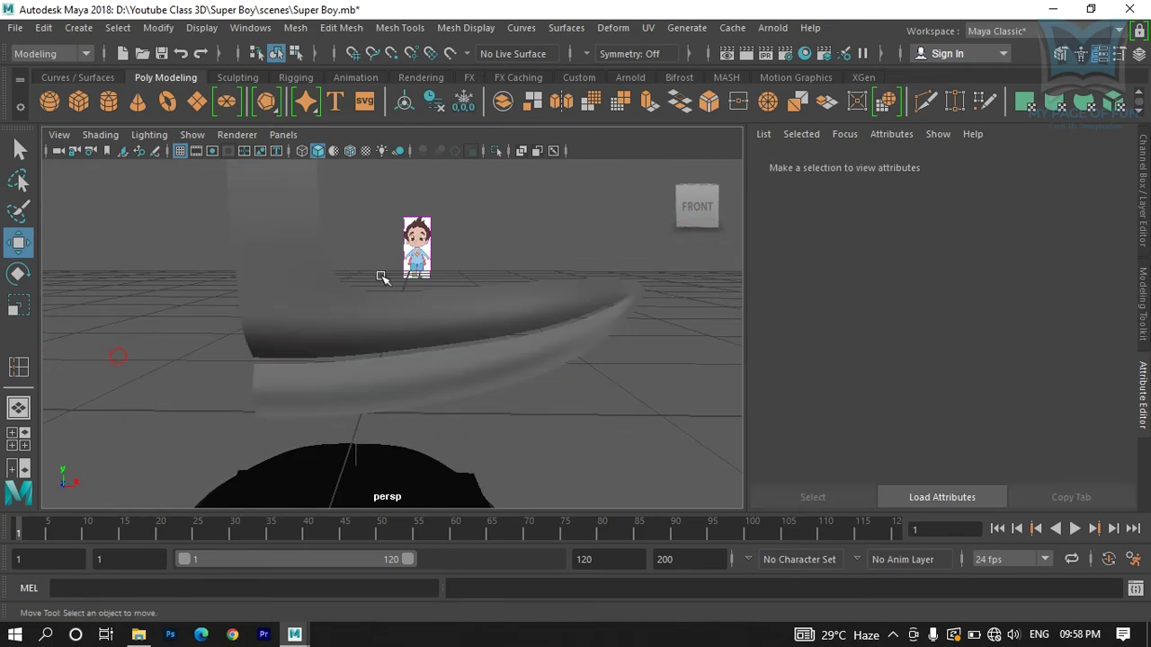
pyautogui.keyDown('alt'); pyautogui.moveTo(369, 334); pyautogui.dragTo(267, 321); pyautogui.keyUp('alt')
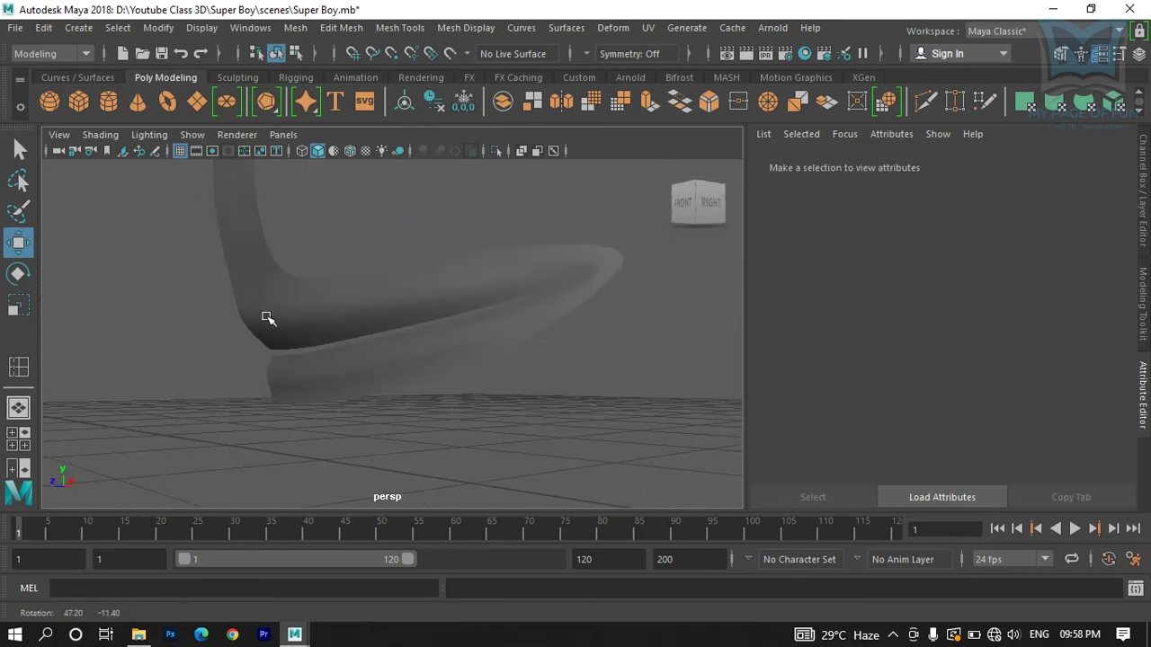
pyautogui.scroll(-3, 441, 335)
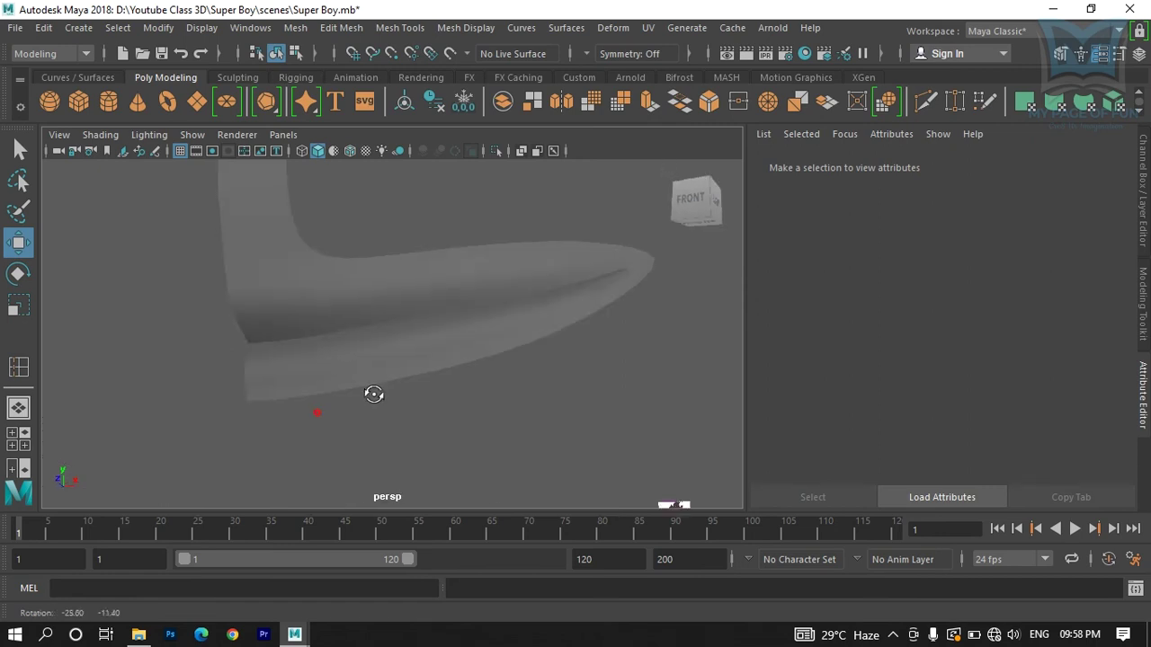
pyautogui.click(340, 375)
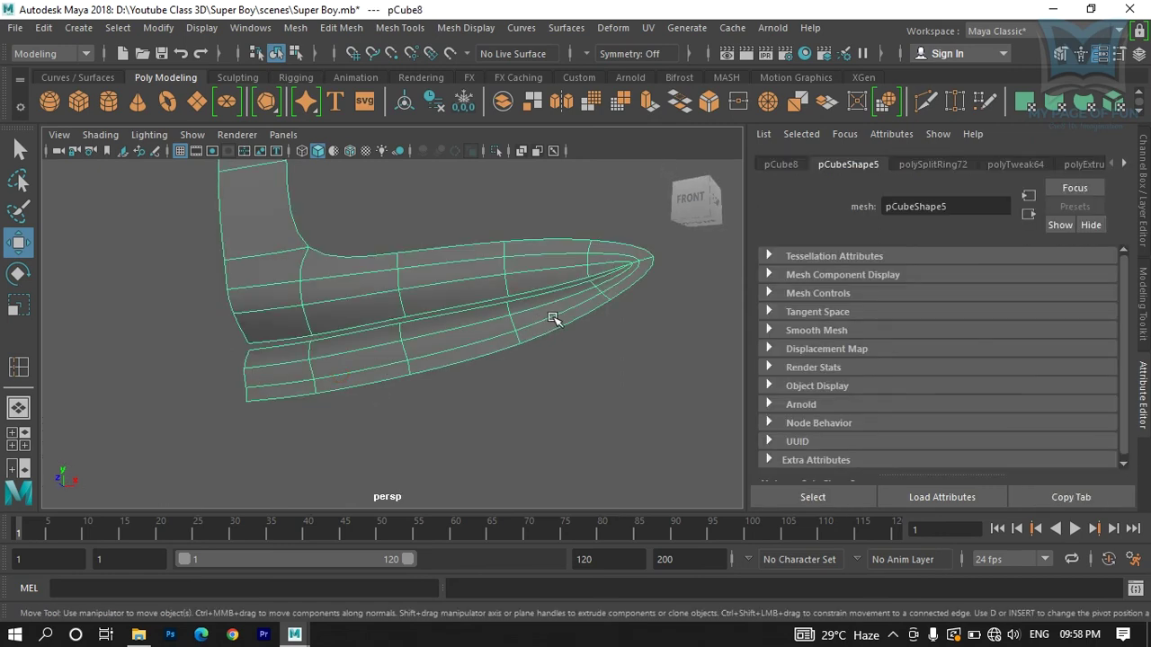
pyautogui.click(525, 382)
pyautogui.keyDown('alt'); pyautogui.moveTo(646, 346); pyautogui.dragTo(581, 339); pyautogui.keyUp('alt')
pyautogui.keyDown('alt'); pyautogui.moveTo(417, 396); pyautogui.dragTo(416, 347); pyautogui.keyUp('alt')
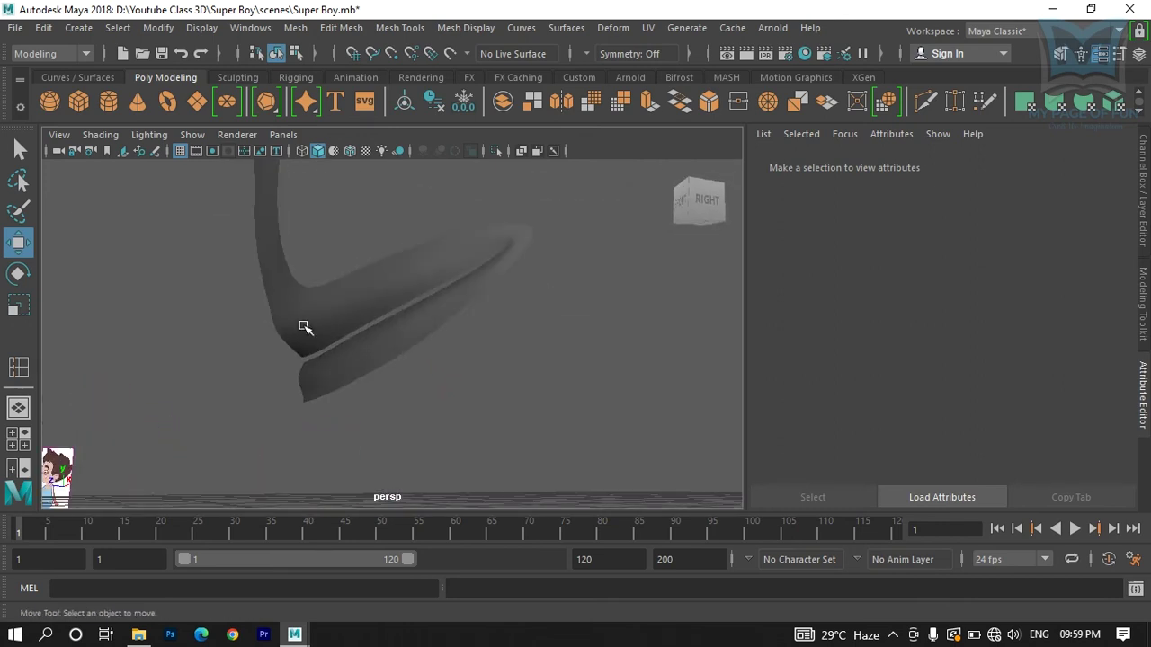
# Step: Select the lower lip's bottom edge beside the centre line in edge mode, with smooth preview turned off
pyautogui.keyDown('alt'); pyautogui.moveTo(483, 336); pyautogui.dragTo(474, 362); pyautogui.keyUp('alt')
pyautogui.click(388, 344)
pyautogui.press('f')
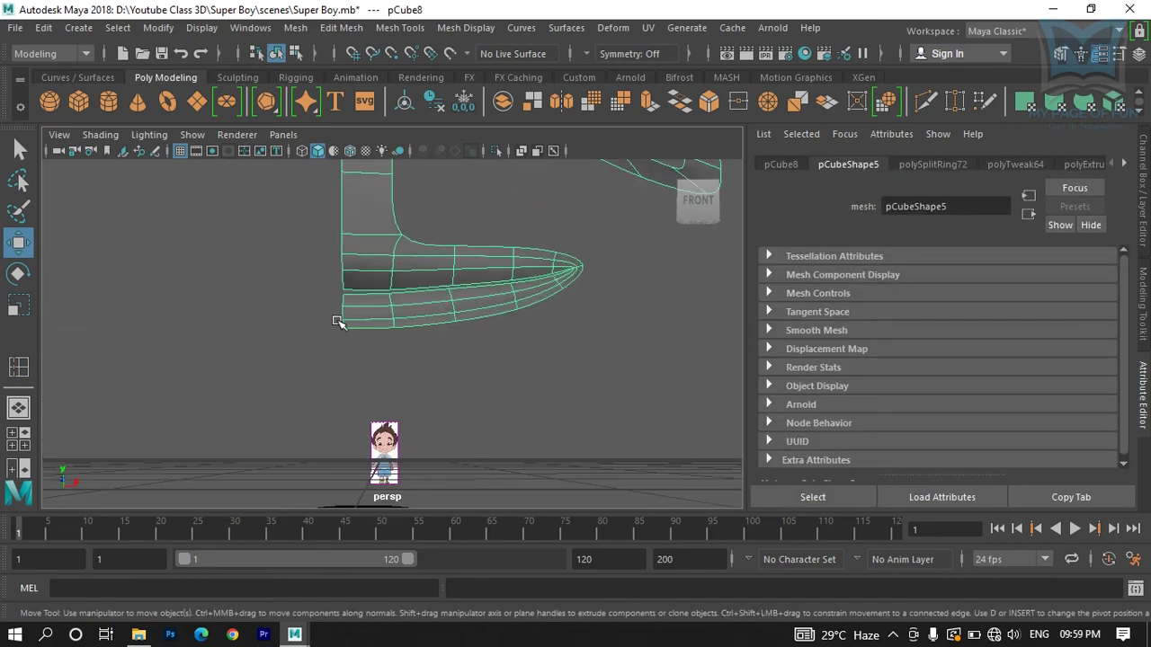
pyautogui.moveTo(351, 329); pyautogui.dragTo(338, 97, button='right')
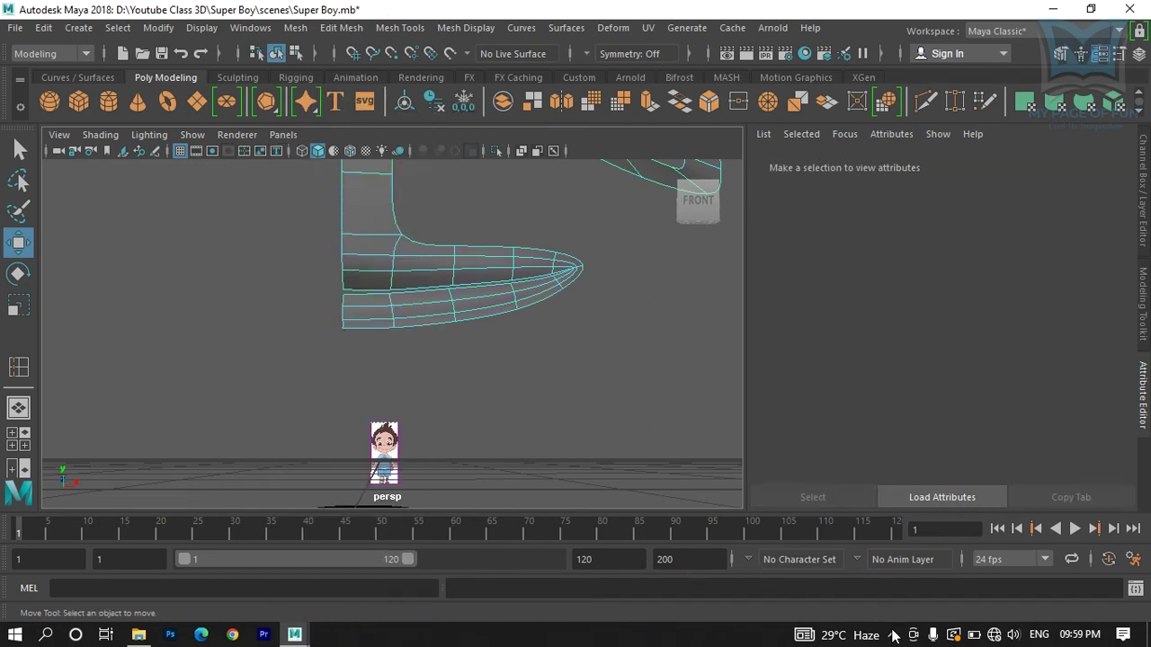
pyautogui.click(893, 636)
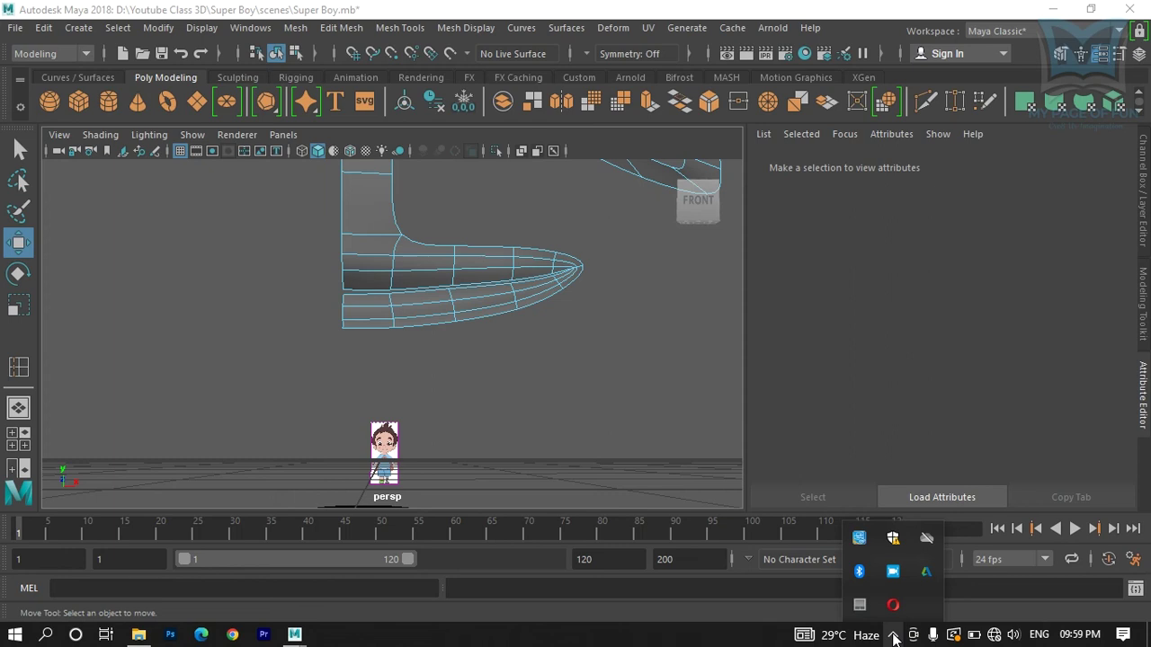
pyautogui.click(892, 636)
pyautogui.click(375, 331)
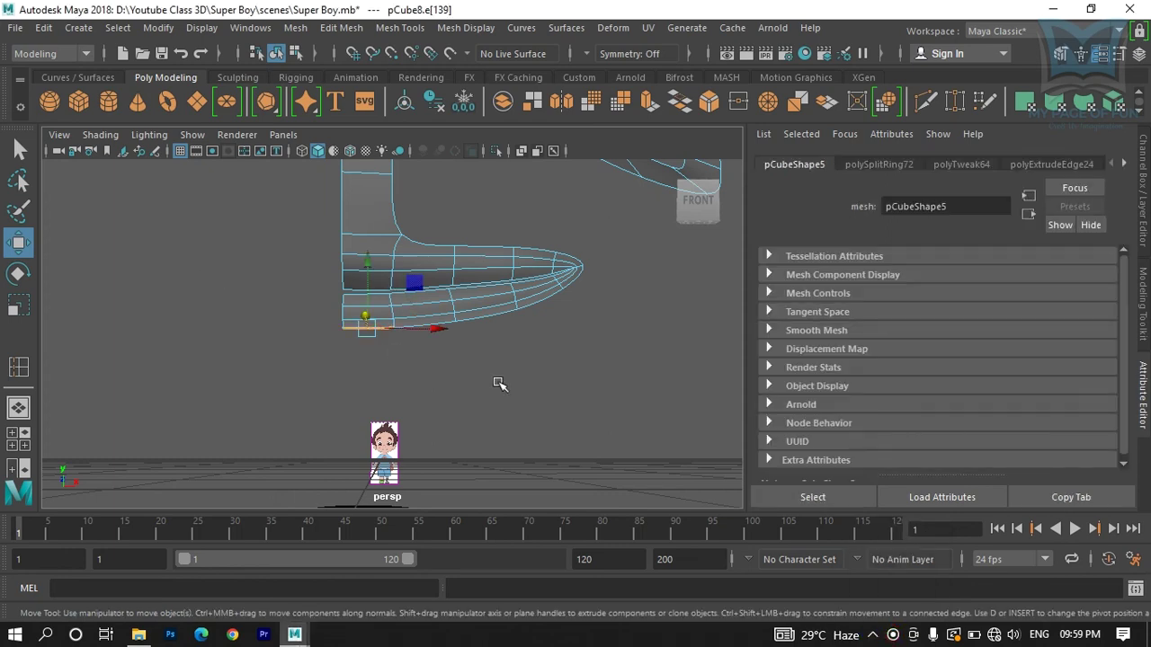
pyautogui.press('1')
# Step: Extrude the selected lip edge down and back along the side reference to the chin, translating about -0.304 in Y and -0.439 in Z
pyautogui.press('space')
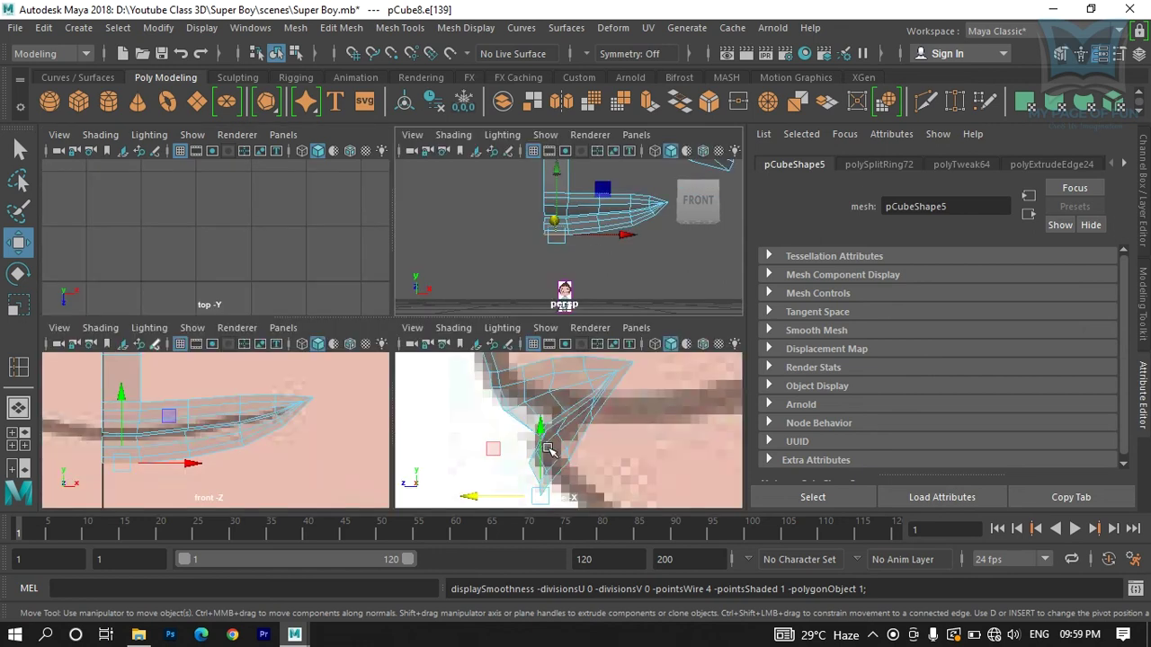
pyautogui.press('space')
pyautogui.scroll(4, 560, 437)
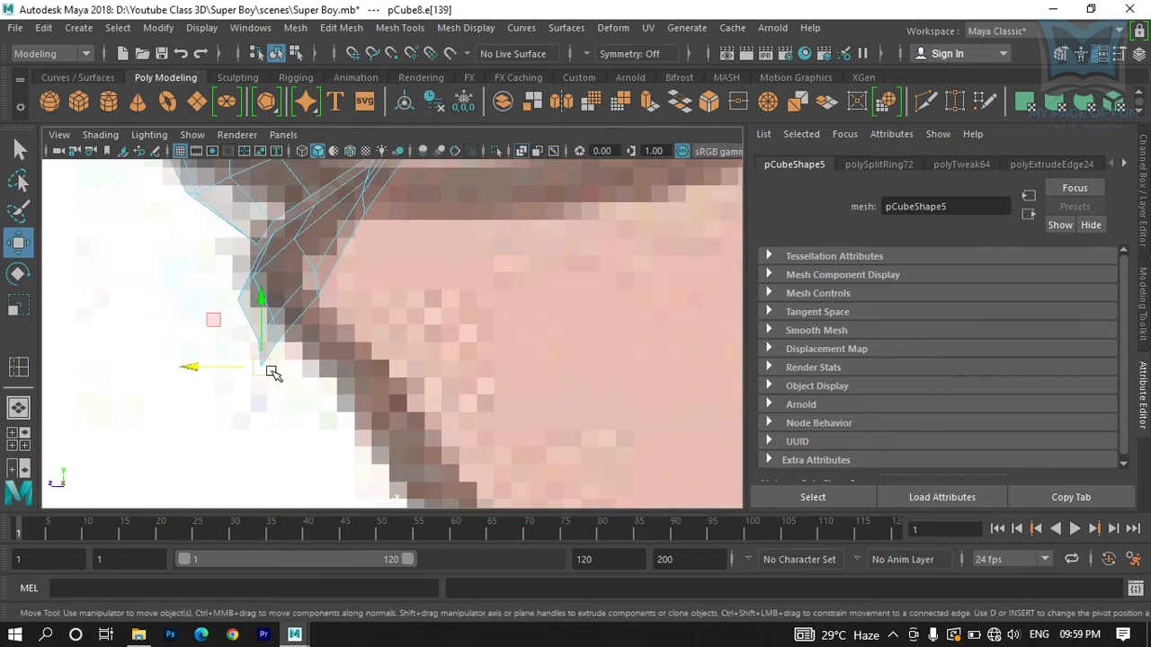
pyautogui.moveTo(193, 367); pyautogui.dragTo(202, 371)
pyautogui.hotkey('ctrl', 'z')
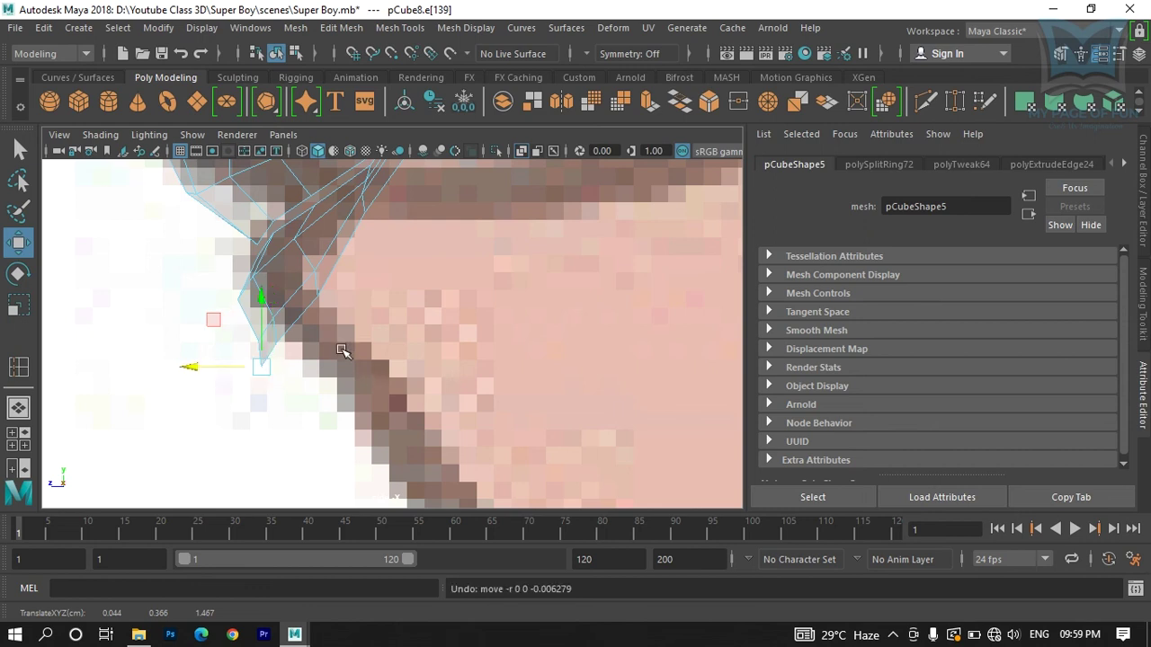
pyautogui.click(649, 101)
pyautogui.scroll(-5, 381, 353)
pyautogui.scroll(8, 399, 382)
pyautogui.moveTo(353, 339); pyautogui.dragTo(543, 453)
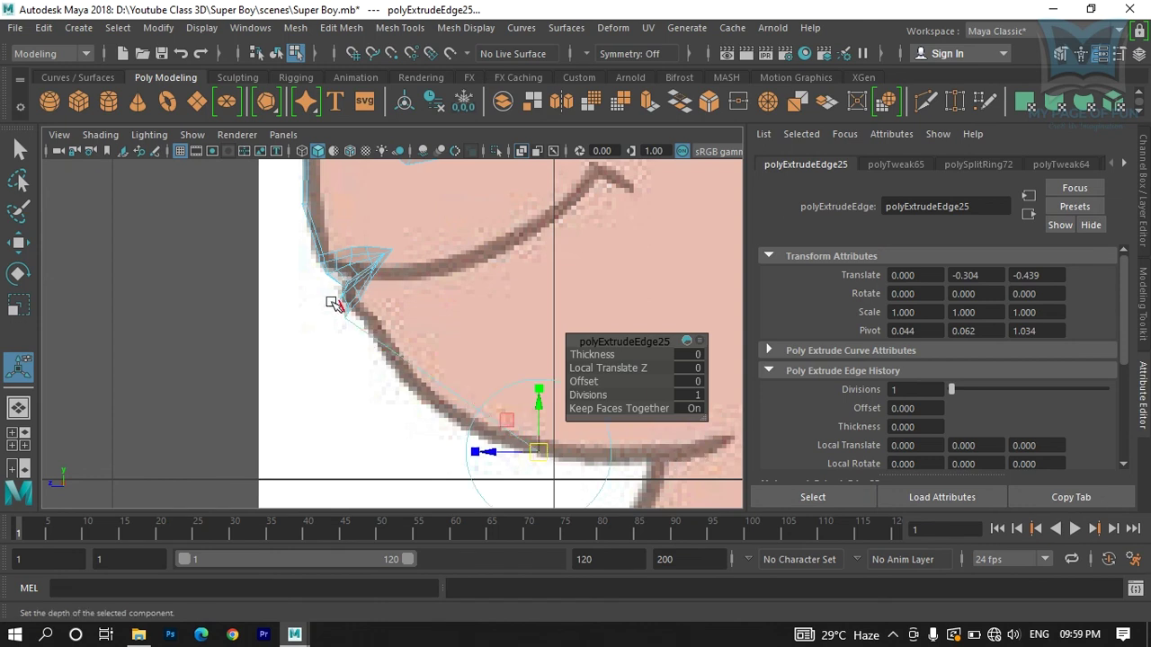
pyautogui.keyDown('alt'); pyautogui.moveTo(432, 367); pyautogui.dragTo(441, 309, button='middle'); pyautogui.keyUp('alt')
pyautogui.moveTo(443, 317); pyautogui.dragTo(520, 128, button='right')
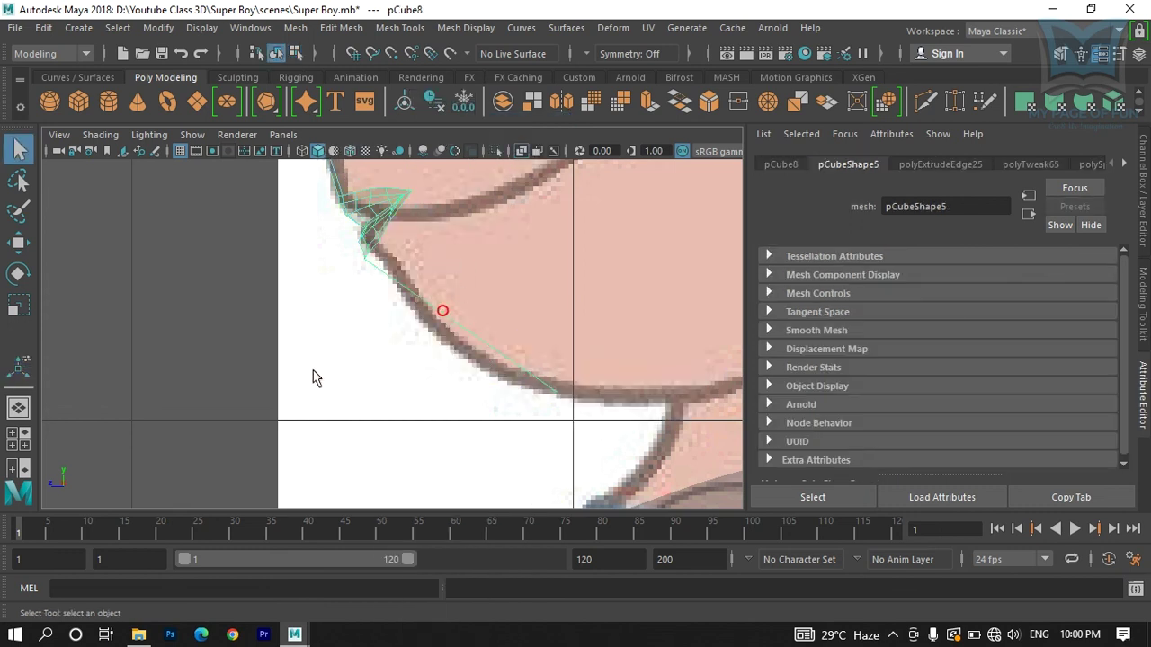
# Step: Insert an edge loop across the new chin strip, about midway along its length
pyautogui.press('space')
pyautogui.press('space')
pyautogui.scroll(-6, 326, 417)
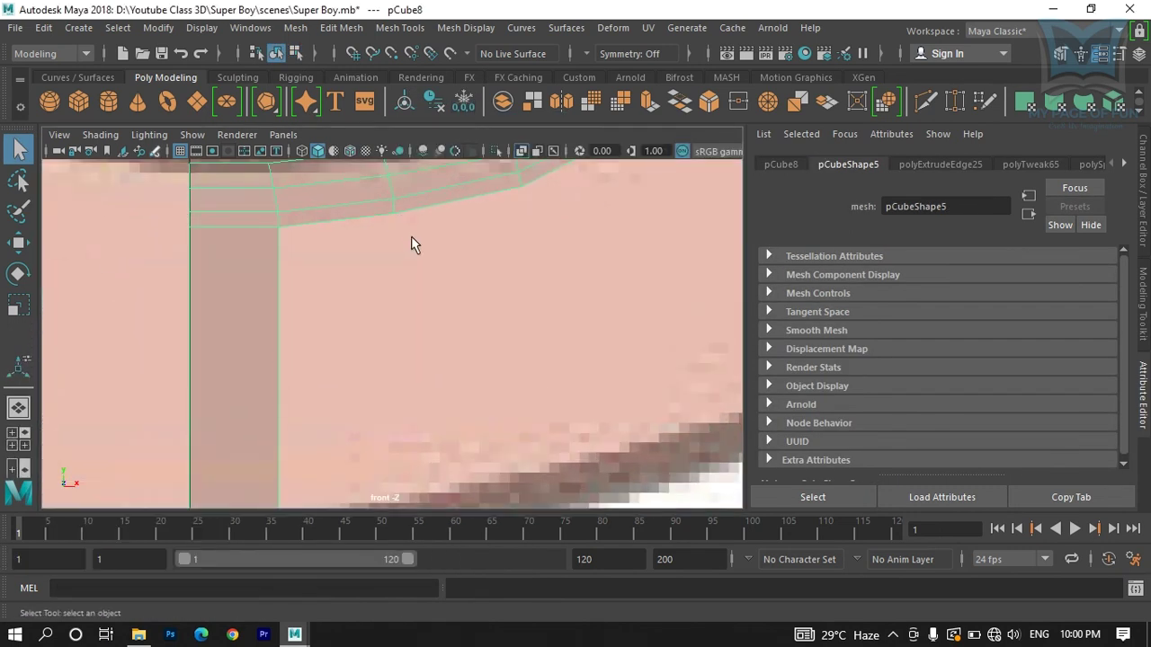
pyautogui.press('space')
pyautogui.press('space')
pyautogui.keyDown('alt'); pyautogui.moveTo(527, 308); pyautogui.dragTo(413, 379); pyautogui.keyUp('alt')
pyautogui.keyDown('shift'); pyautogui.moveTo(382, 362); pyautogui.dragTo(290, 241, button='right'); pyautogui.keyUp('shift')
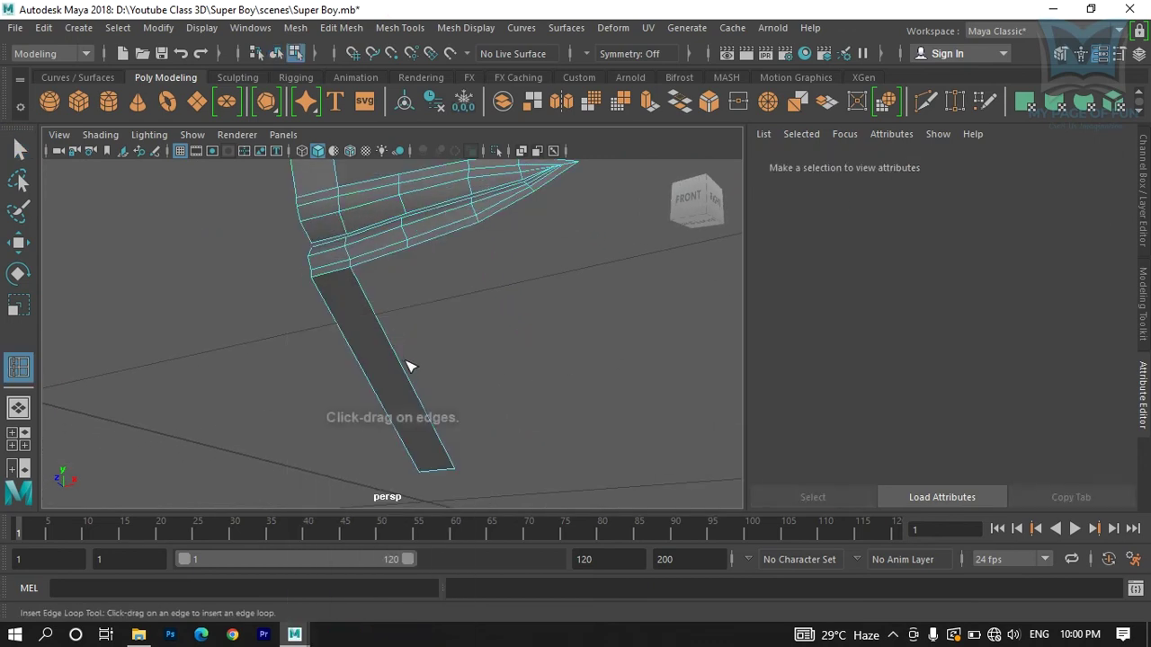
pyautogui.click(400, 368)
pyautogui.keyDown('alt'); pyautogui.moveTo(395, 387); pyautogui.dragTo(399, 423); pyautogui.keyUp('alt')
# Step: Move the chin strip's middle edge onto the chin outline in the side reference, to about Y 0.175 and Z 1.300
pyautogui.press('space')
pyautogui.press('space')
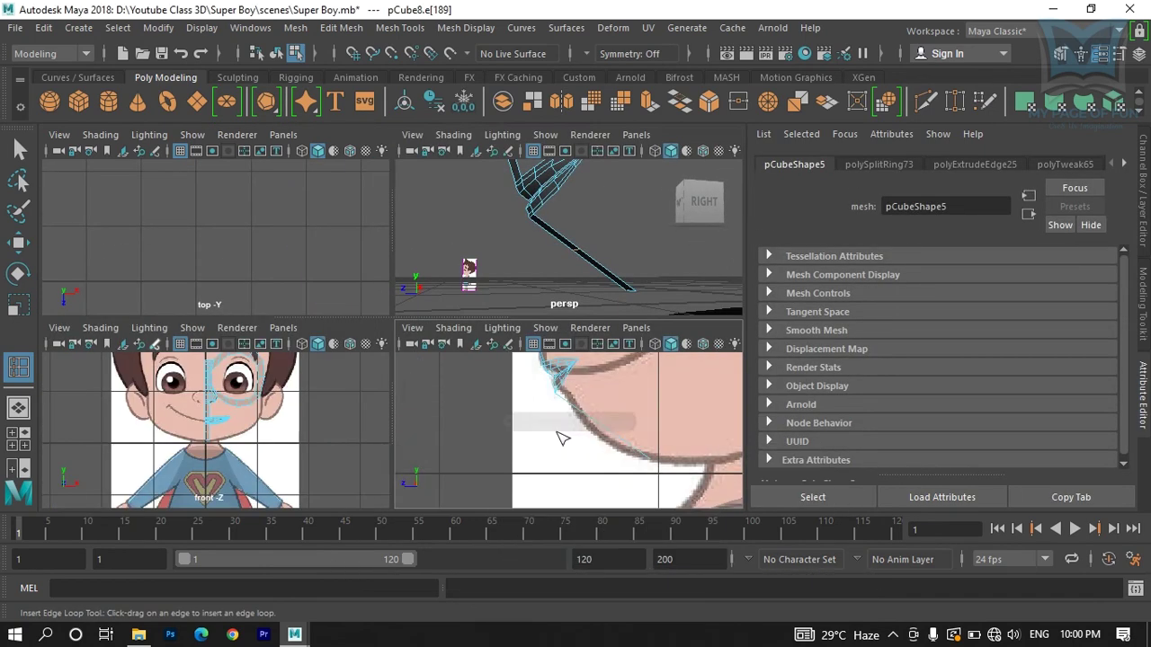
pyautogui.press('w')
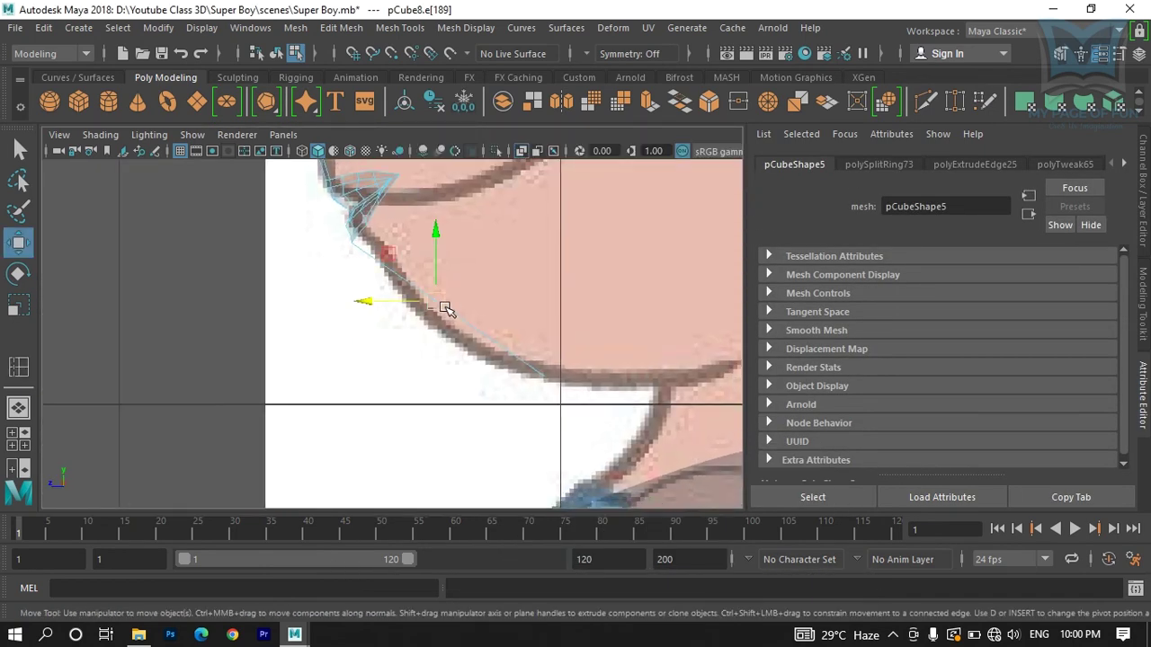
pyautogui.moveTo(437, 305); pyautogui.dragTo(429, 327)
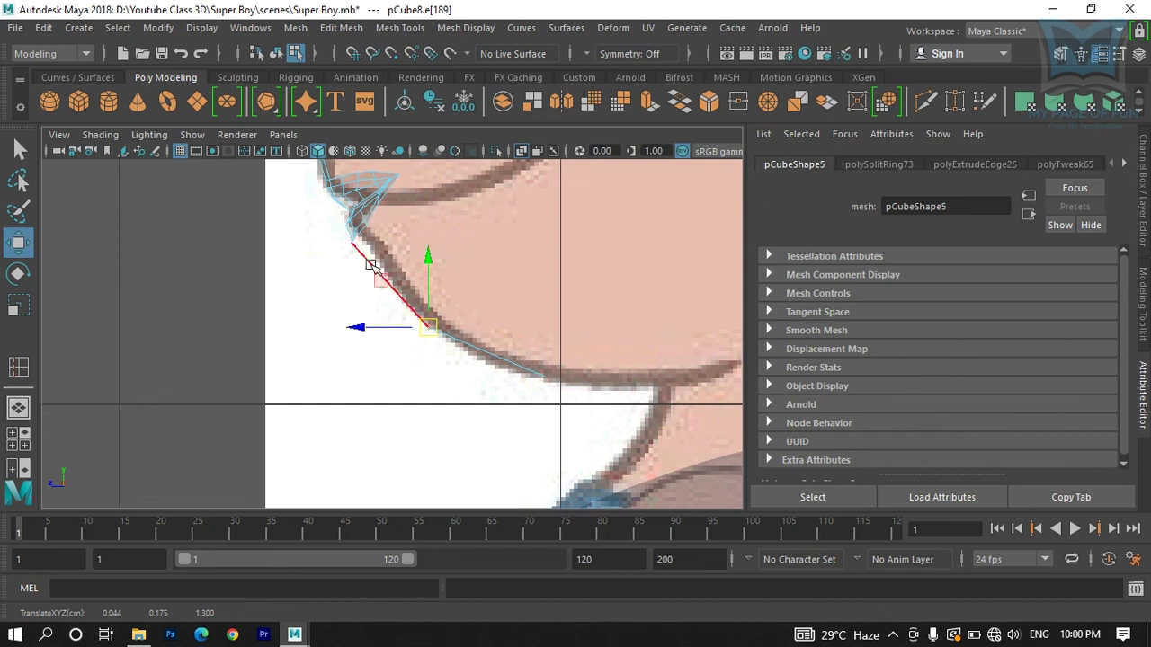
# Step: Insert an edge loop across the upper section of the chin strip, just below the lower lip
pyautogui.press('space')
pyautogui.press('space')
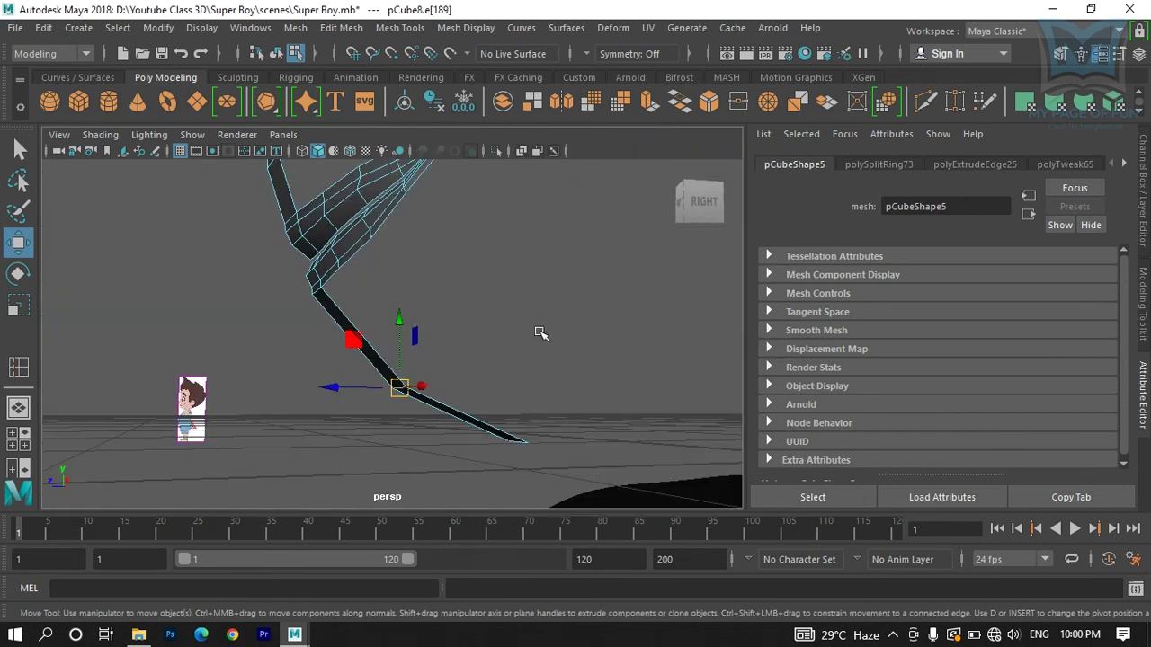
pyautogui.keyDown('alt'); pyautogui.moveTo(541, 332); pyautogui.dragTo(371, 308); pyautogui.keyUp('alt')
pyautogui.moveTo(341, 310); pyautogui.dragTo(414, 128, button='right')
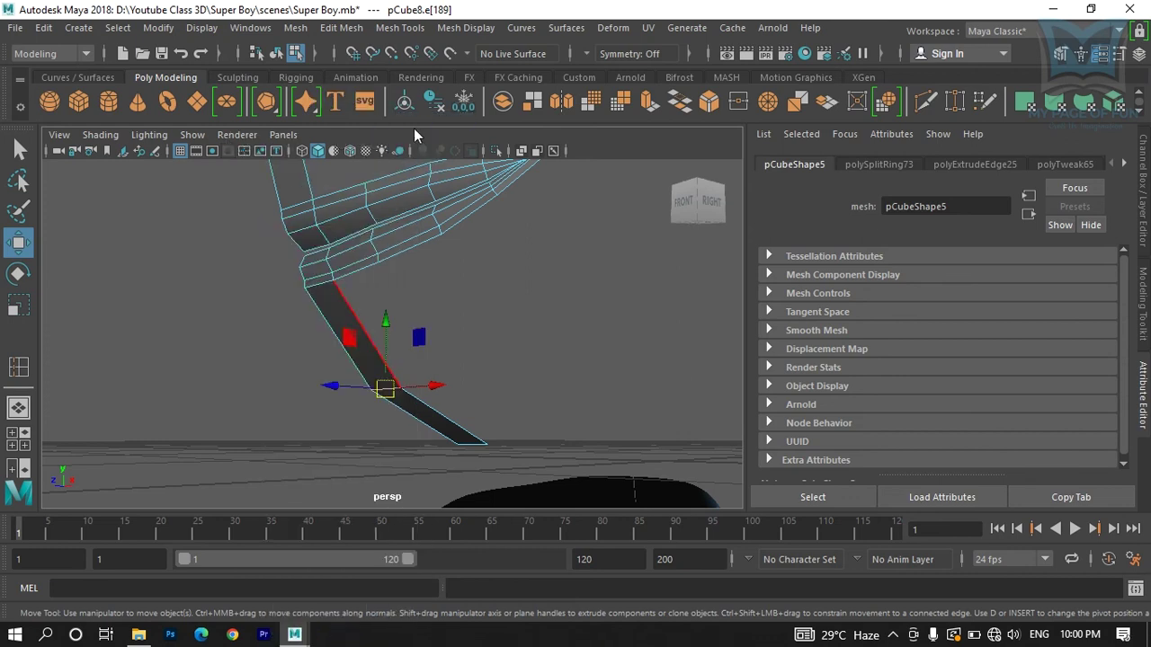
pyautogui.keyDown('shift'); pyautogui.moveTo(342, 322); pyautogui.dragTo(257, 256, button='right'); pyautogui.keyUp('shift')
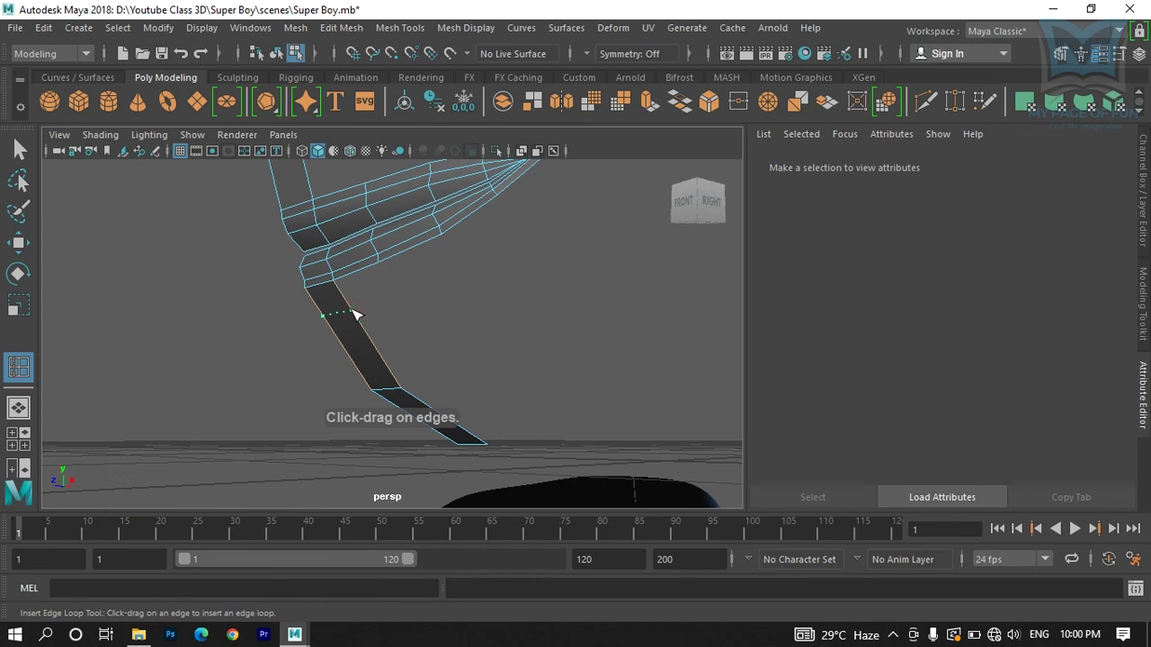
pyautogui.click(355, 315)
# Step: Move the new edge below the lip onto the side reference outline, to about Y 0.345 and Z 1.415
pyautogui.press('space')
pyautogui.press('space')
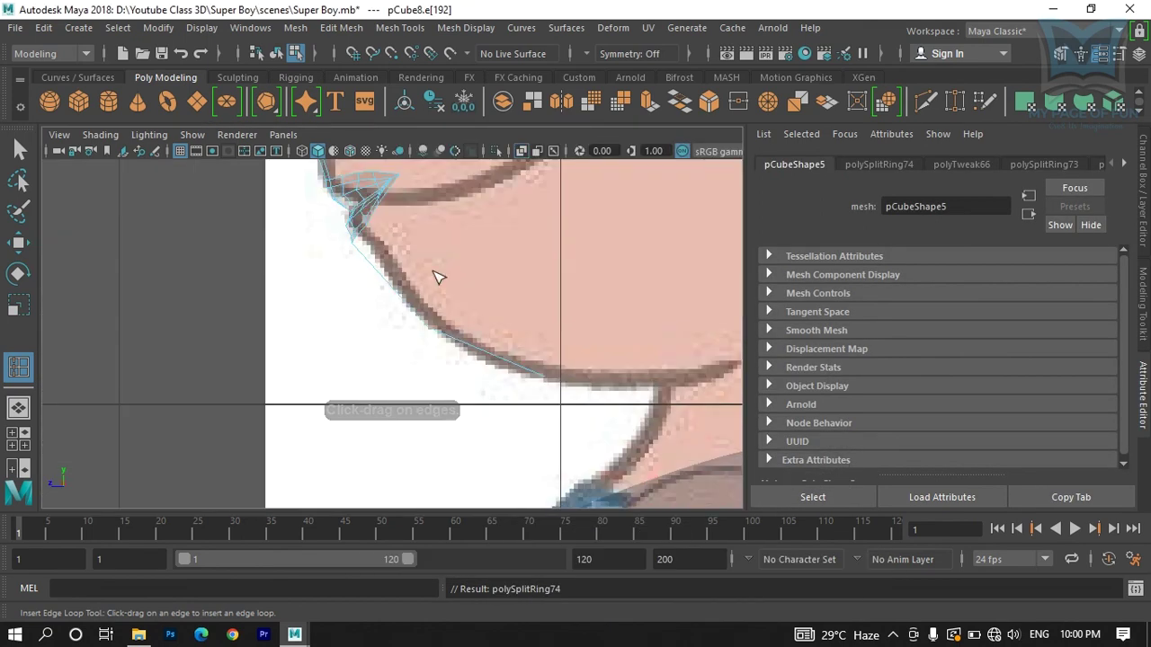
pyautogui.press('w')
pyautogui.moveTo(376, 270); pyautogui.dragTo(373, 257)
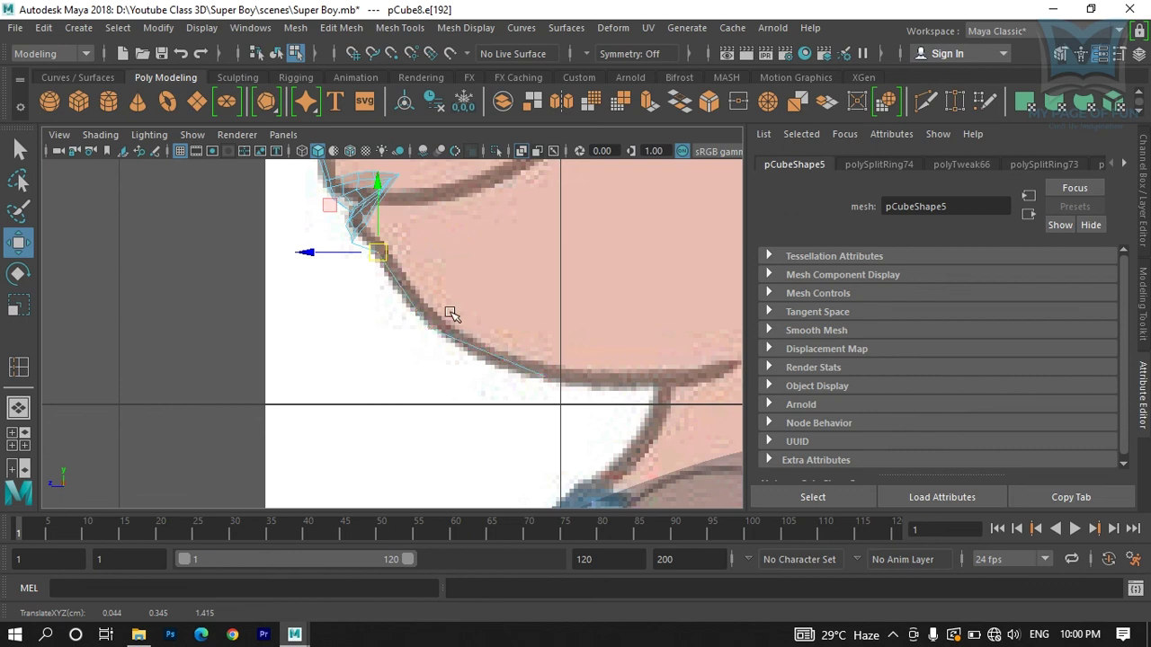
# Step: Insert another edge loop midway down the upper chin section and align it to the side outline at about Y 0.259, Z 1.377
pyautogui.press('y')
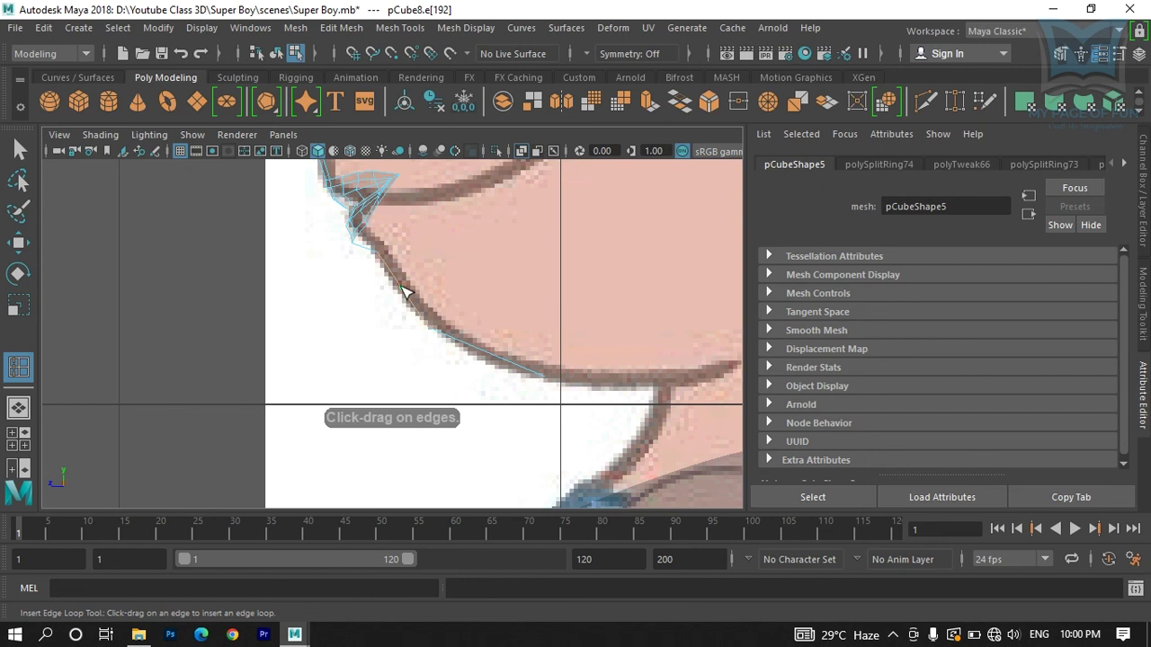
pyautogui.click(402, 295)
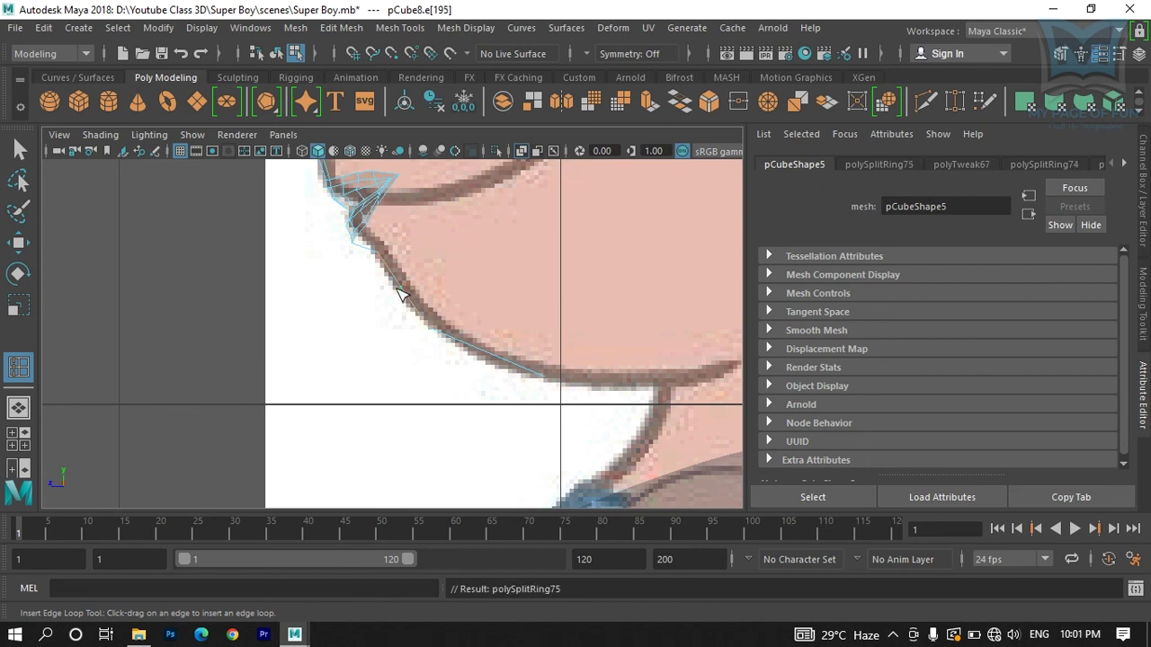
pyautogui.press('w')
pyautogui.click(396, 287)
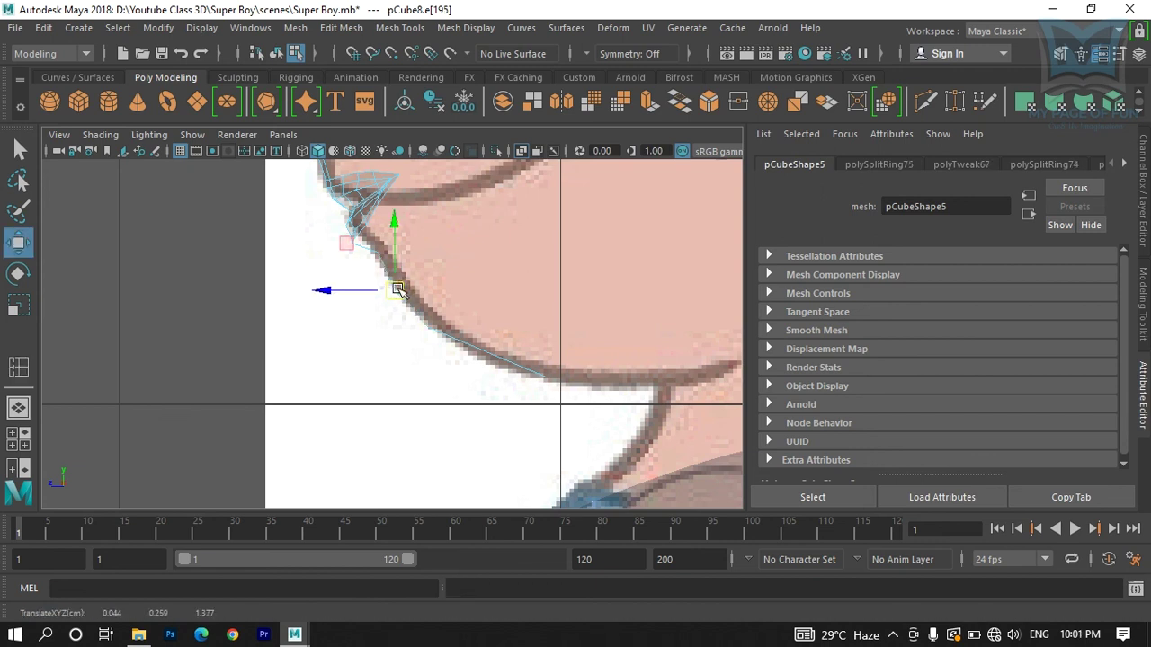
# Step: Insert an edge loop across the lower chin section and move it onto the side outline at about Y 0.099, Z 1.170
pyautogui.press('y')
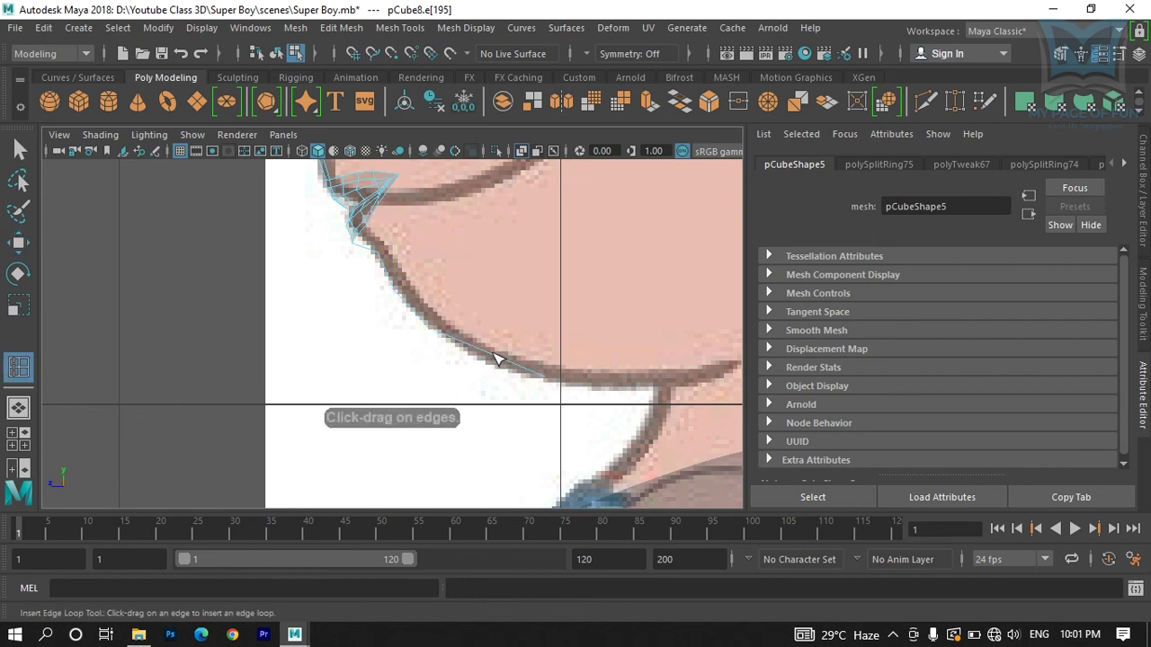
pyautogui.click(494, 359)
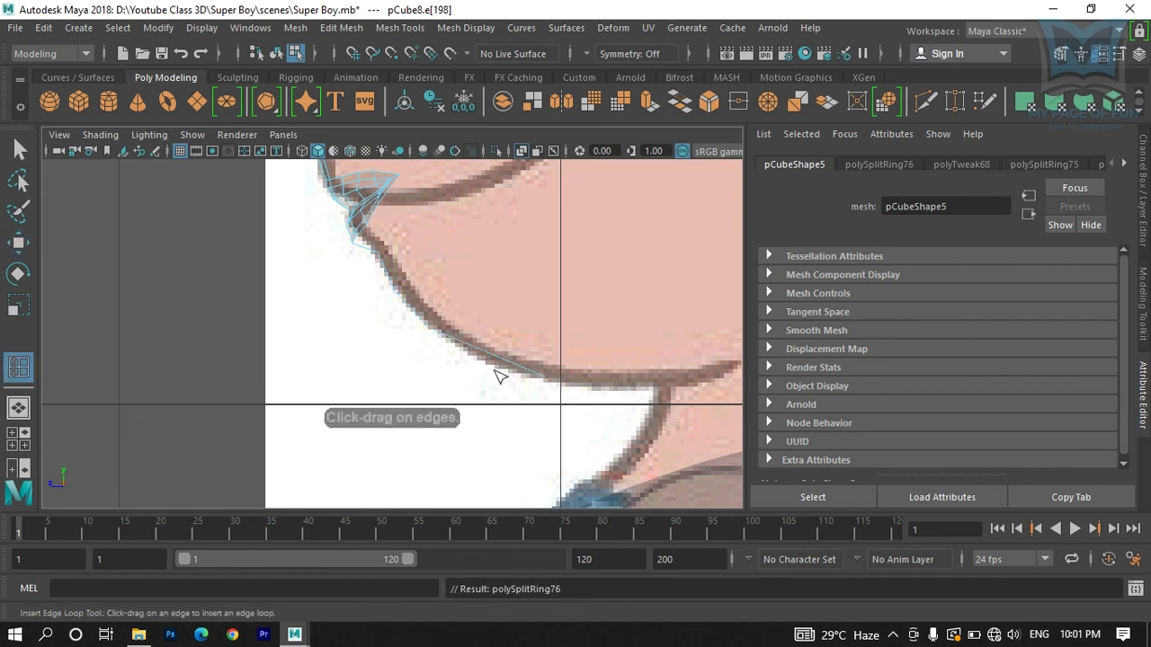
pyautogui.press('w')
pyautogui.moveTo(487, 362); pyautogui.dragTo(486, 362)
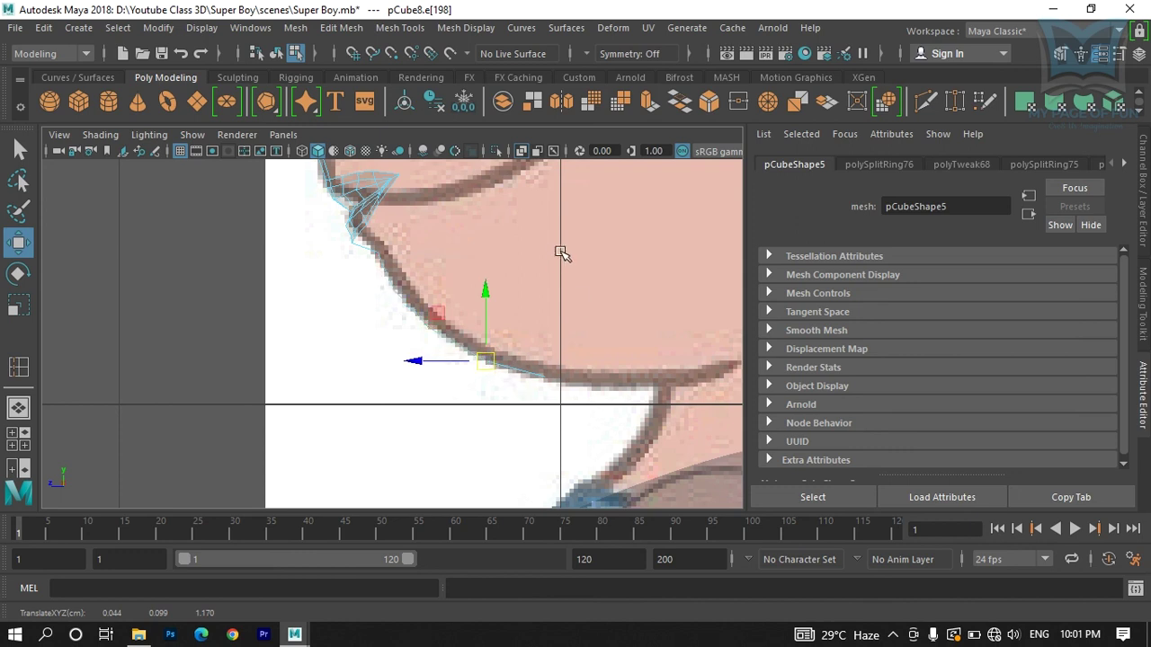
# Step: Examine the chin strip and face mesh in perspective and against the side and front references
pyautogui.press('space')
pyautogui.press('space')
pyautogui.moveTo(566, 278)
pyautogui.keyDown('alt'); pyautogui.mouseDown()
pyautogui.moveTo(552, 300)
pyautogui.moveTo(582, 262)
pyautogui.moveTo(549, 276)
pyautogui.moveTo(586, 275)
pyautogui.moveTo(519, 275)
pyautogui.moveTo(512, 287)
pyautogui.moveTo(547, 282)
pyautogui.mouseUp(); pyautogui.keyUp('alt')
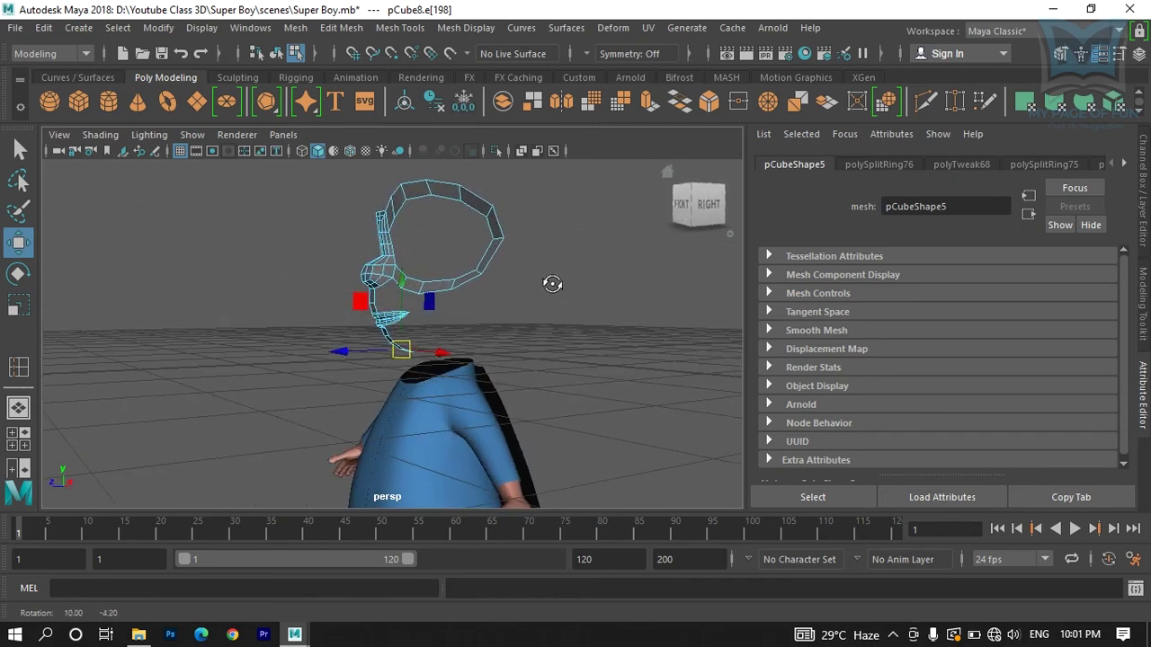
pyautogui.press('space')
pyautogui.press('space')
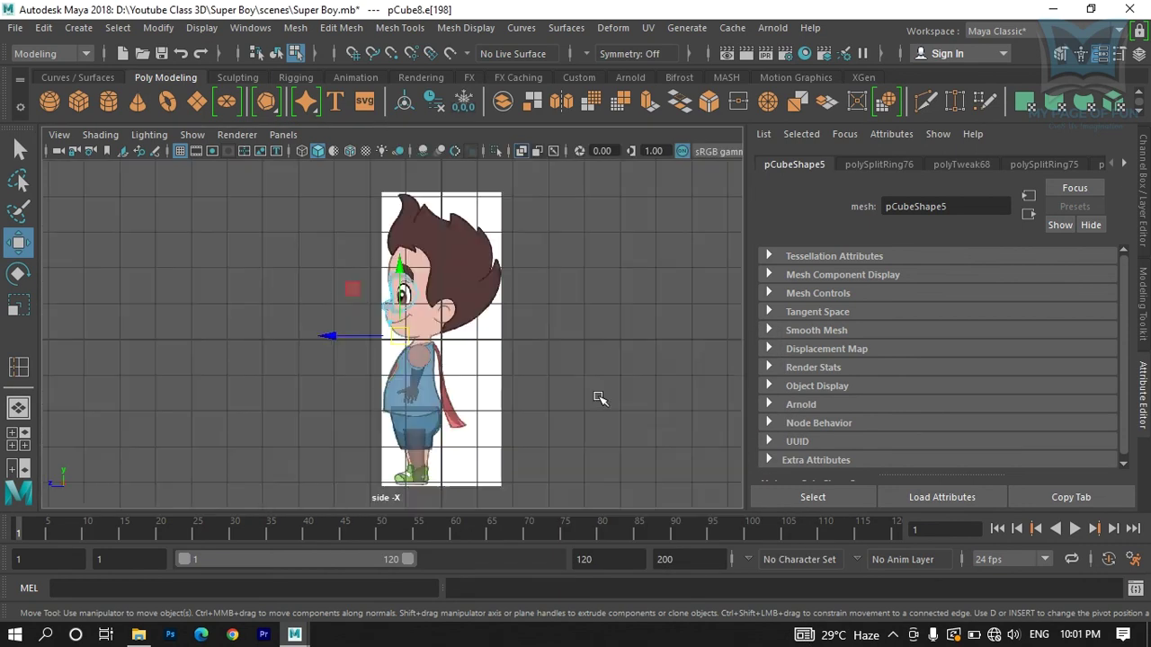
pyautogui.scroll(3, 486, 357)
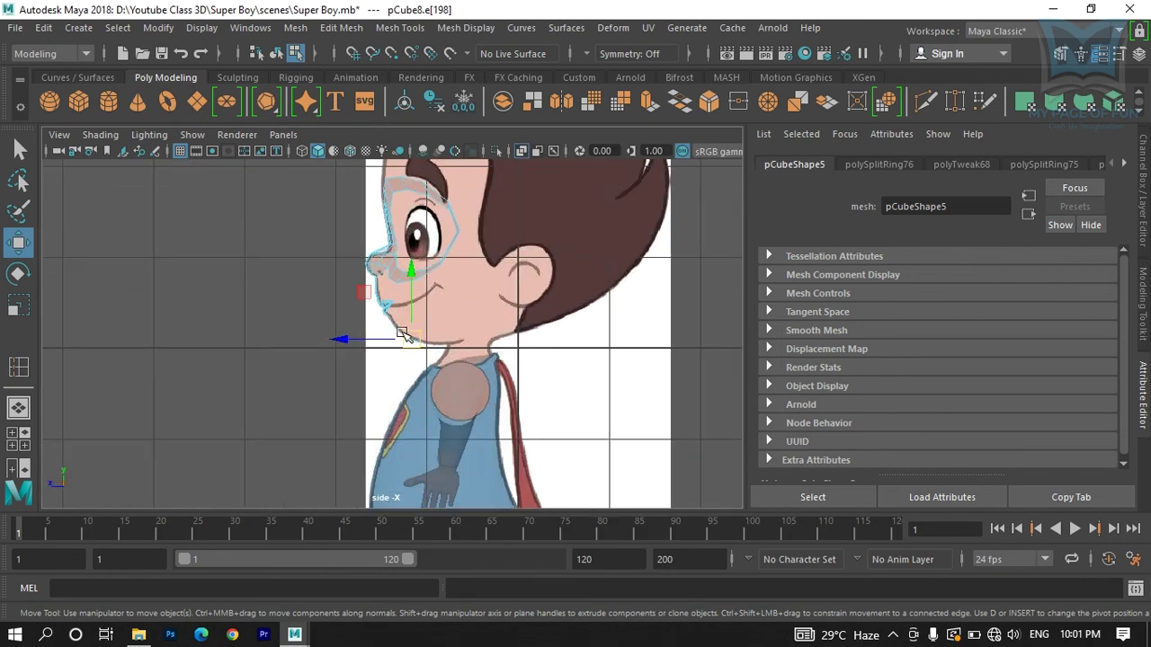
pyautogui.press('space')
pyautogui.press('space')
pyautogui.keyDown('alt'); pyautogui.moveTo(504, 297); pyautogui.dragTo(497, 310); pyautogui.keyUp('alt')
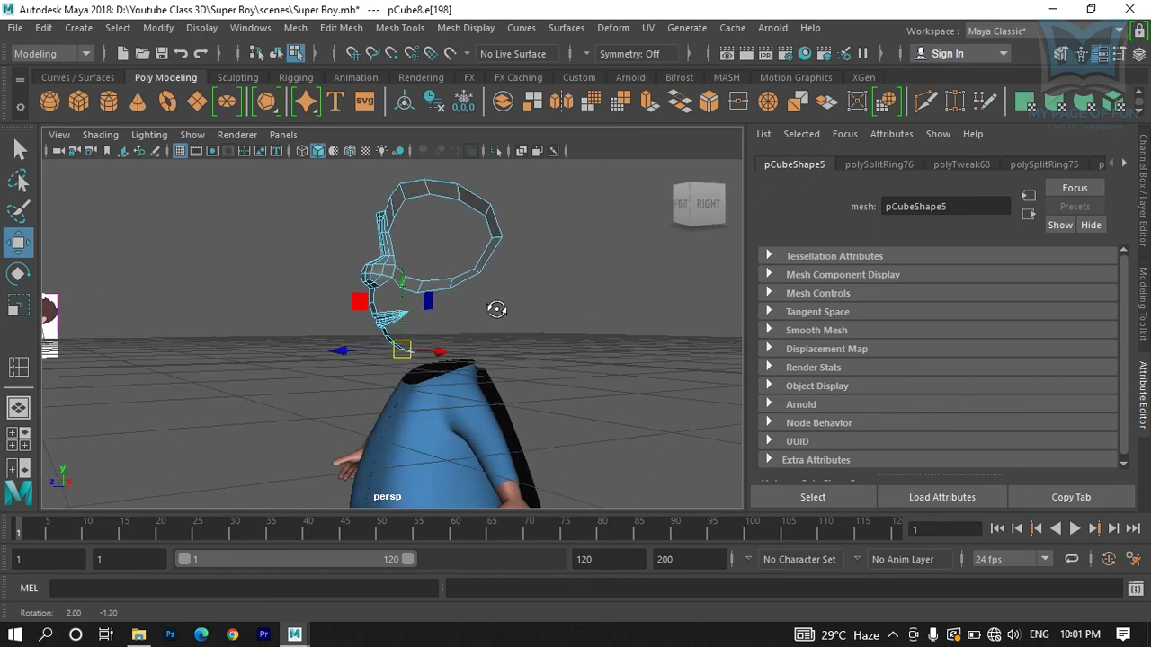
pyautogui.press('space')
pyautogui.press('space')
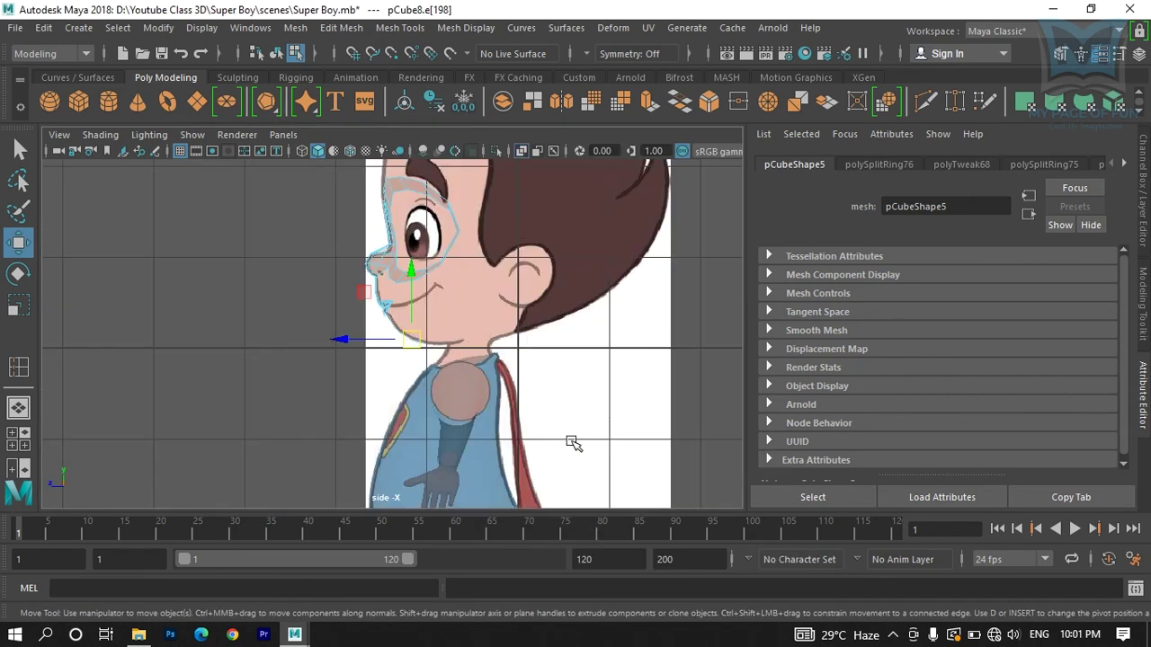
pyautogui.press('space')
pyautogui.press('space')
pyautogui.scroll(5, 367, 396)
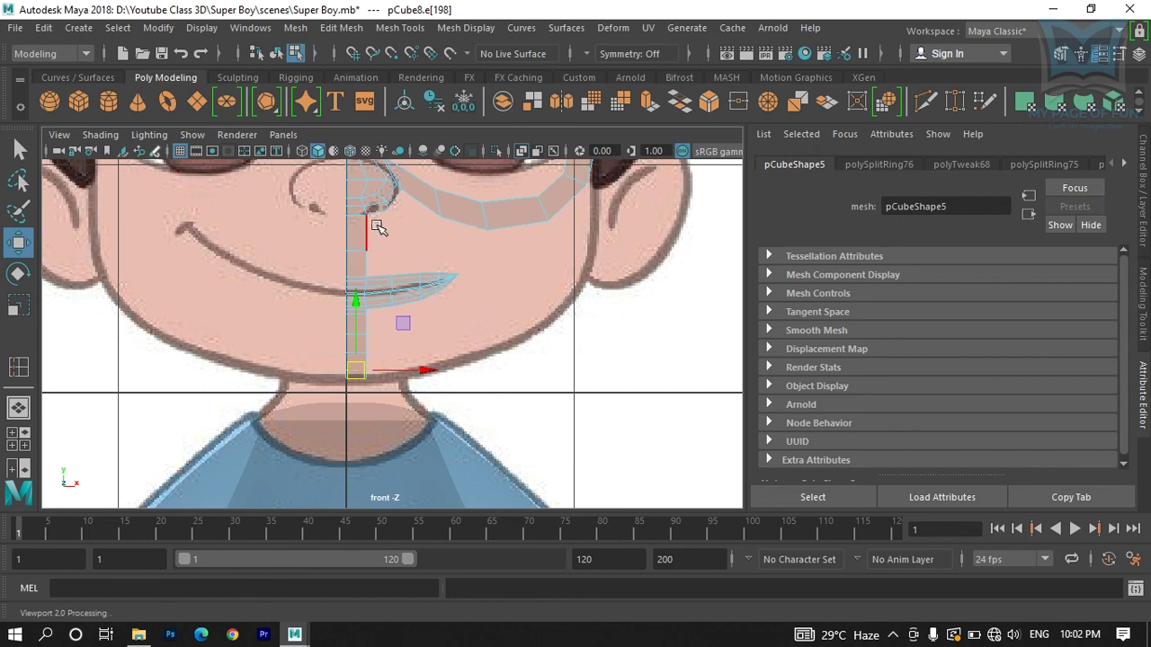
# Step: Save the Super Boy scene and return to the Move tool
pyautogui.scroll(-5, 477, 244)
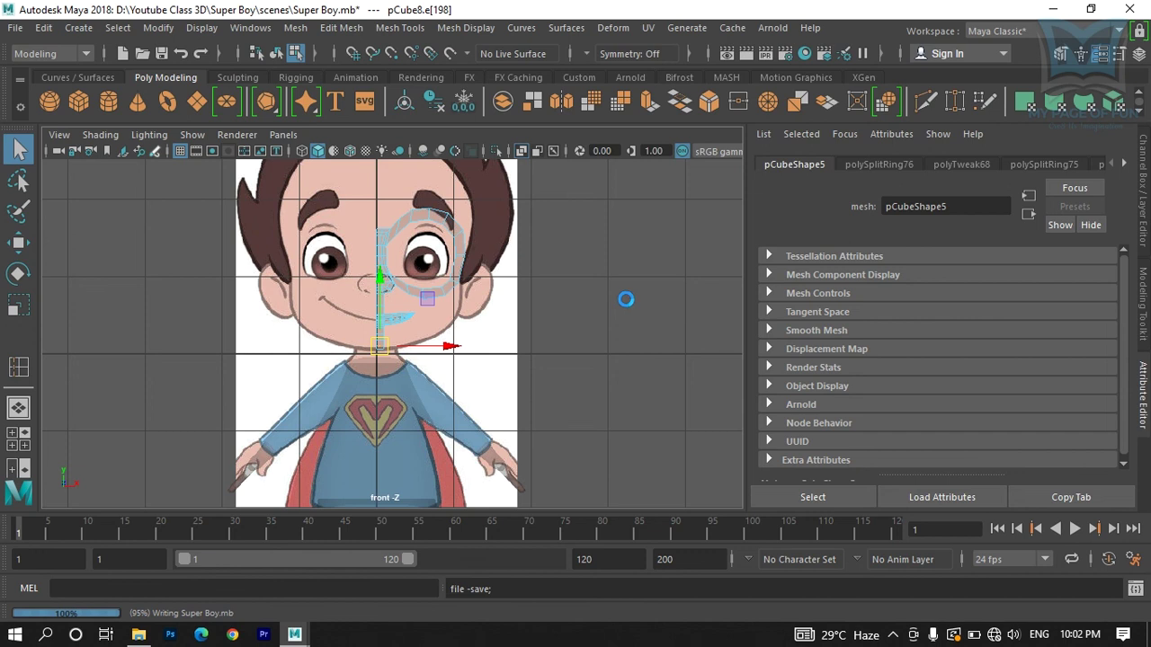
pyautogui.press('w')
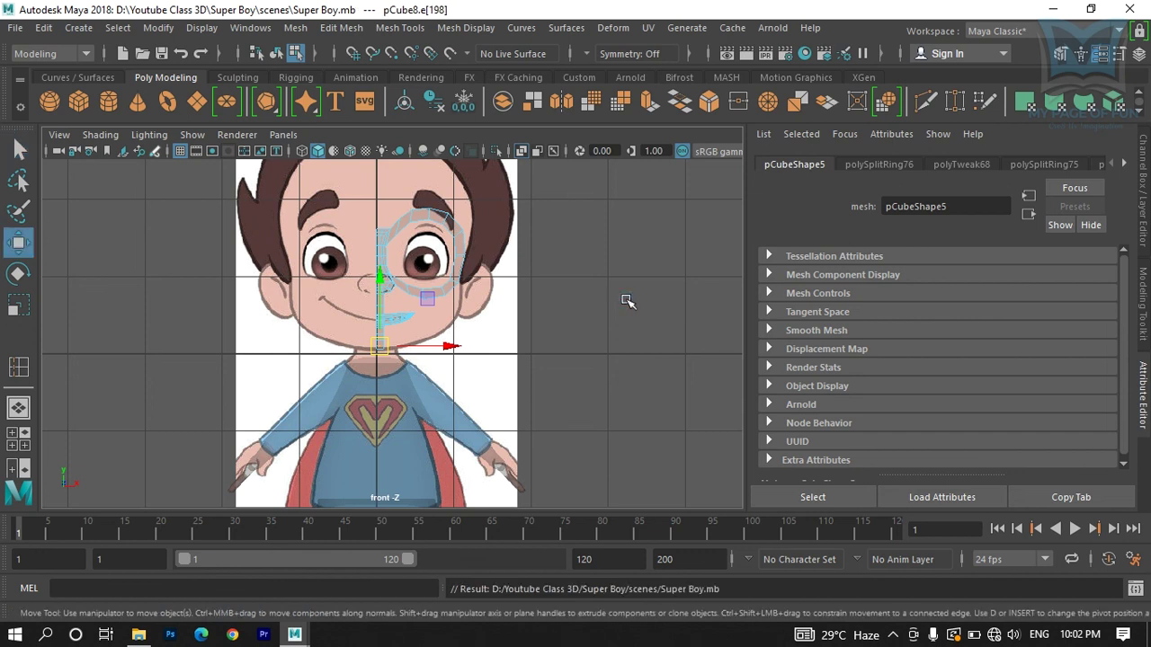